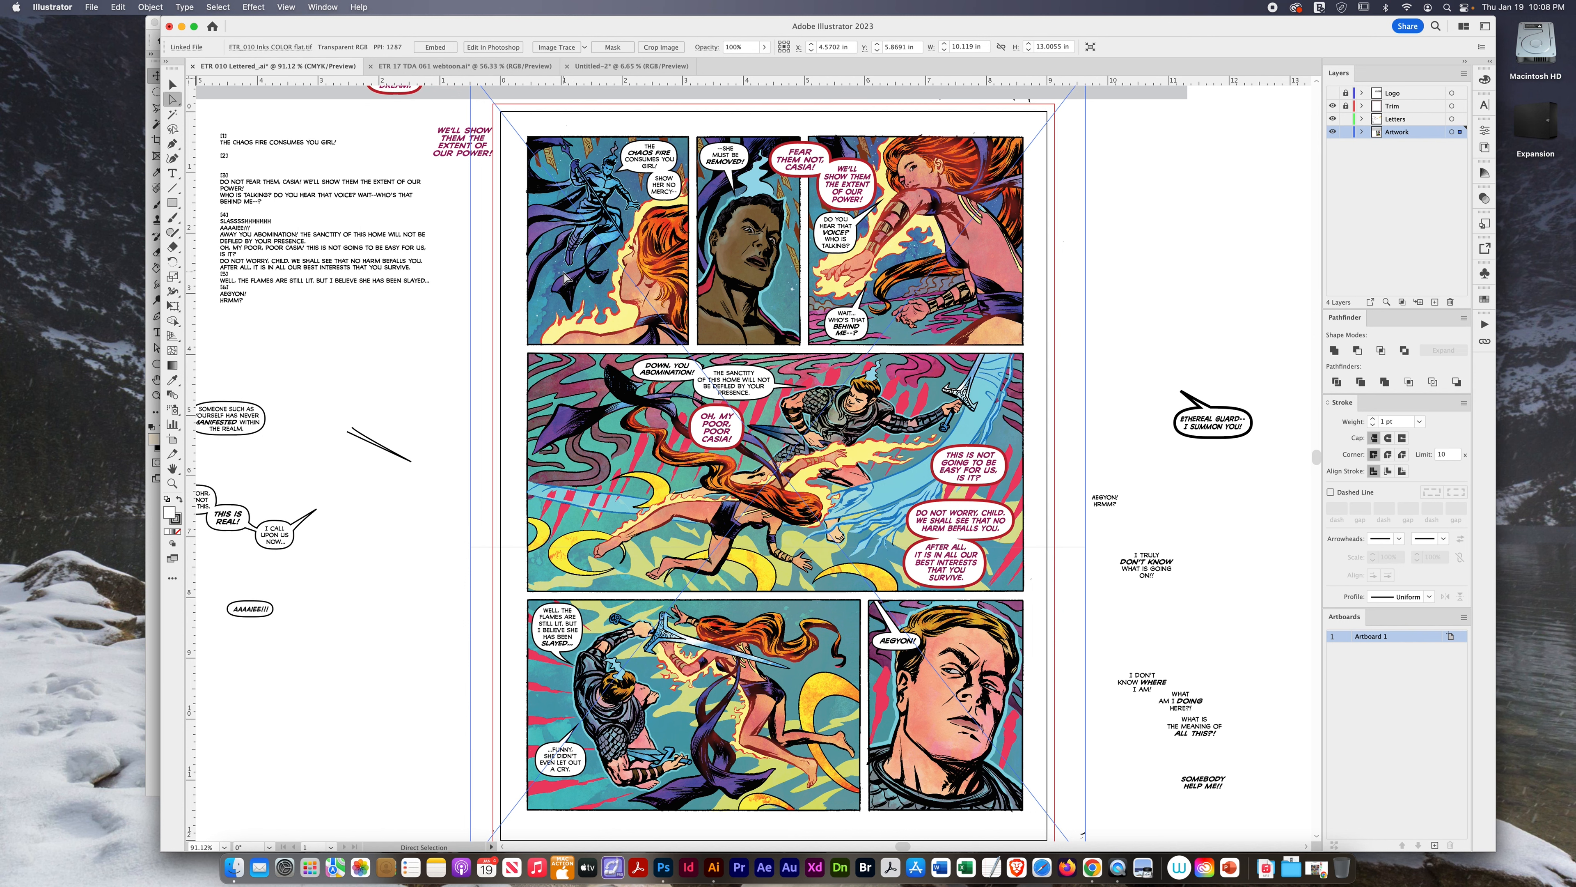
- Cut the comic page artwork and its lettering from the lettered page document, leaving out the stray text beside the page
scroll(447, 299, down, 3)
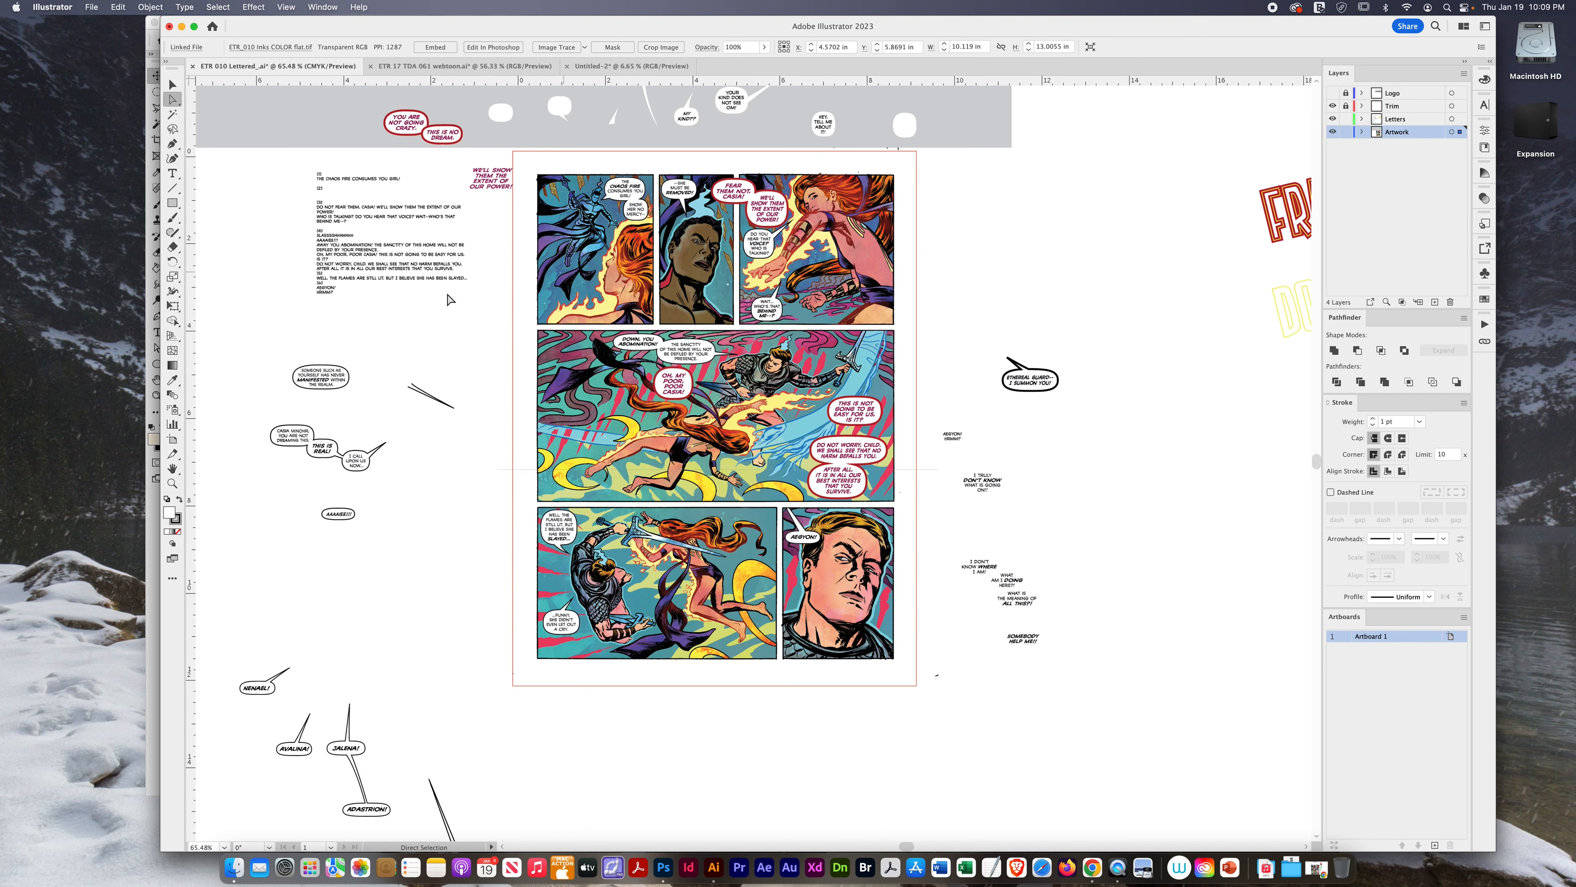
click(451, 300)
drag(948, 160, 530, 693)
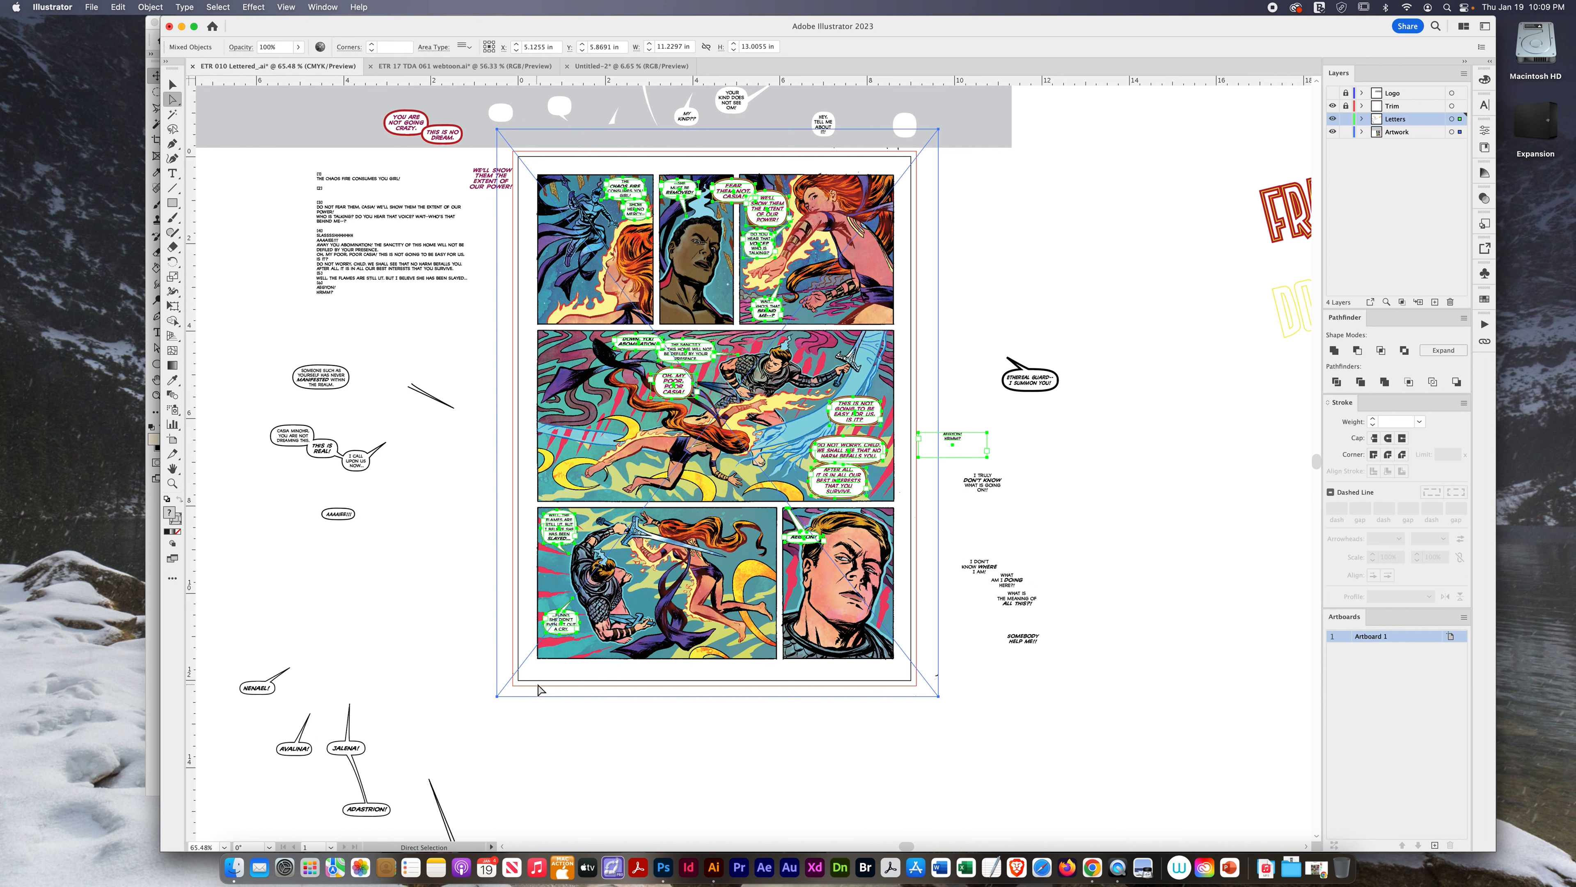
shift+click(954, 446)
key(Delete)
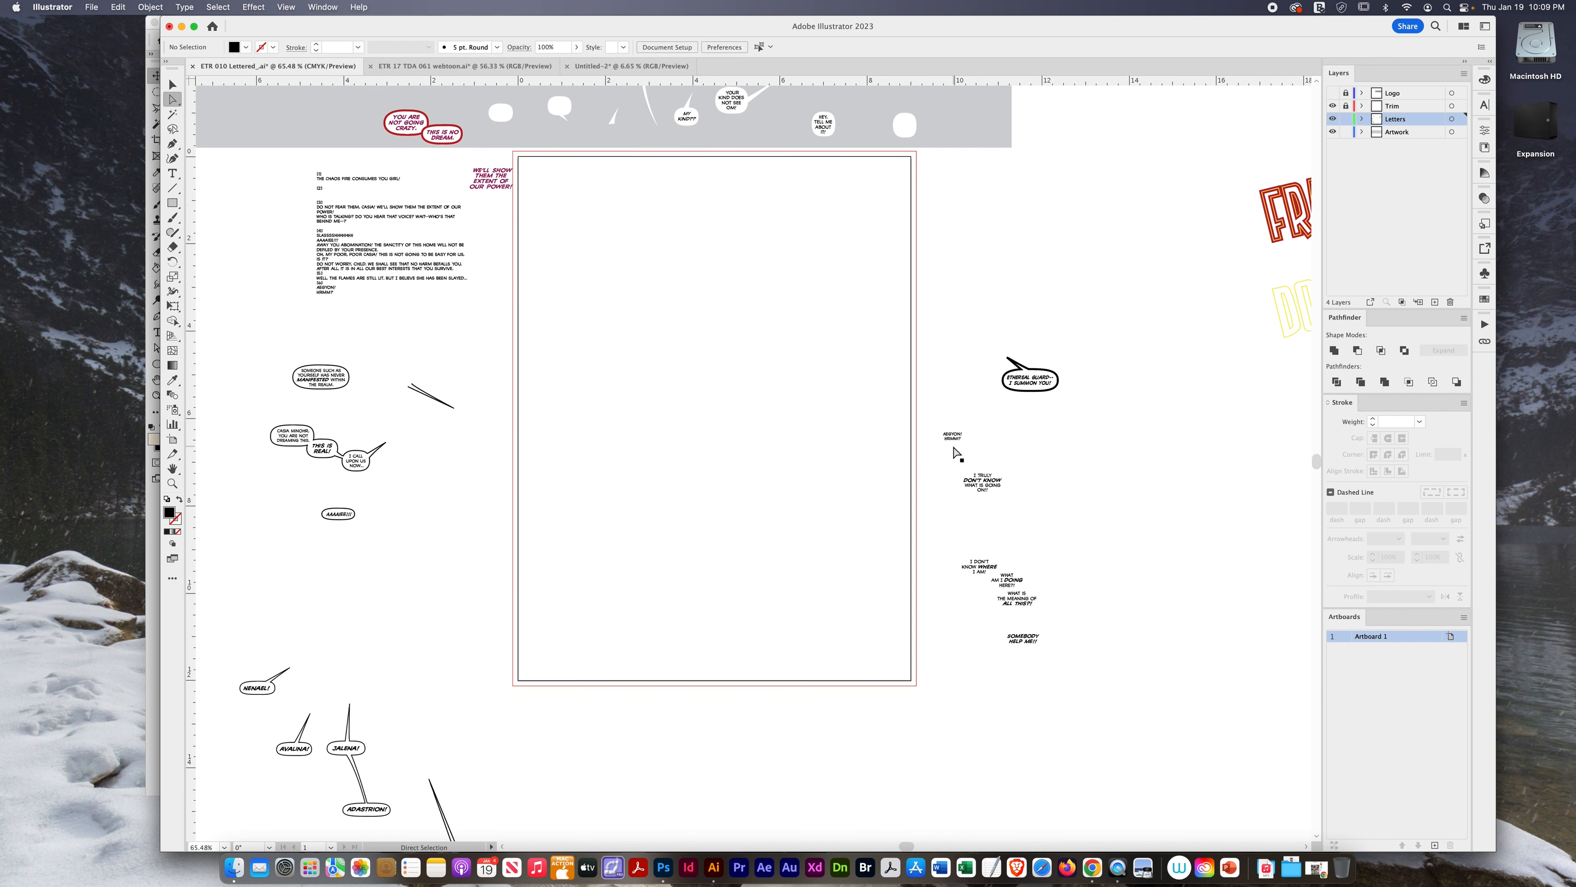
- Paste the comic page into the Untitled-2 document and place it beside the first artboard of the vertical strip
key(super+grave)
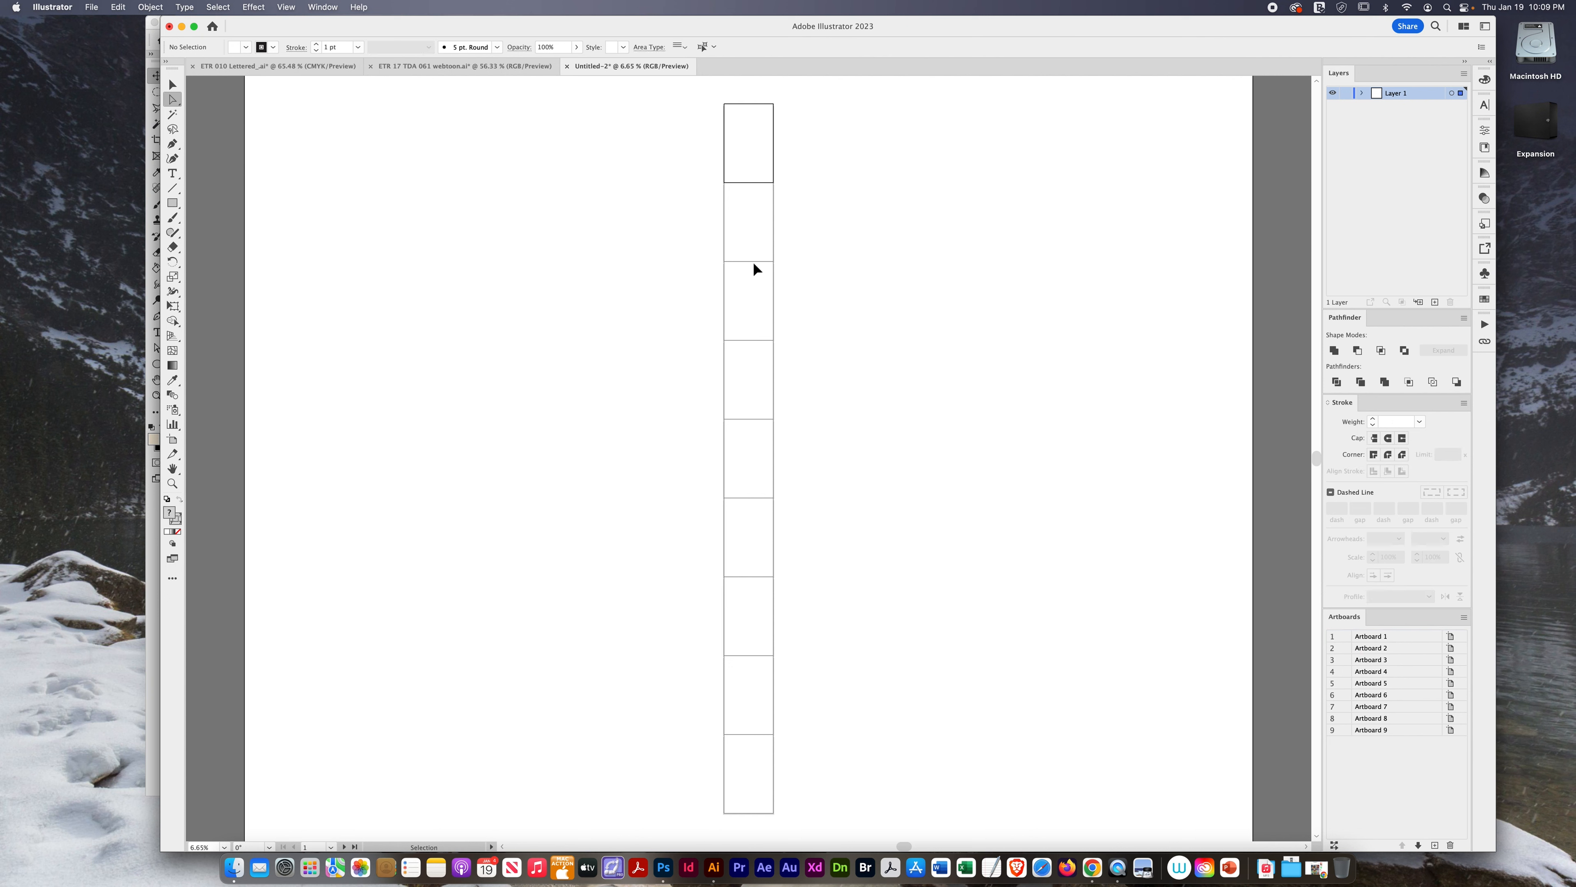
key(super+v)
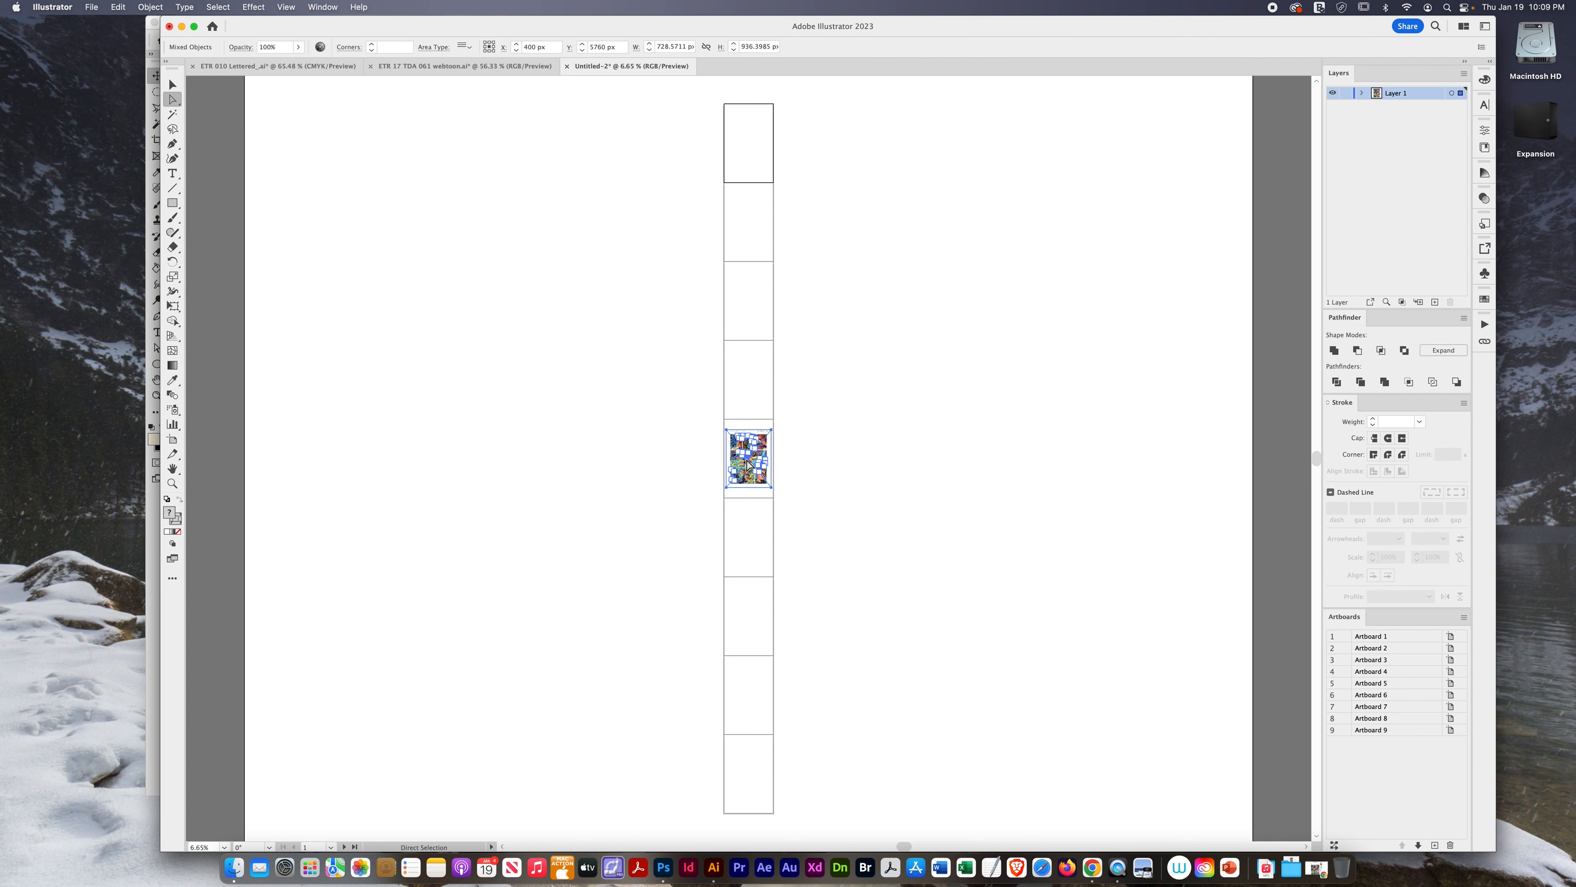
key(v)
drag(754, 462, 695, 140)
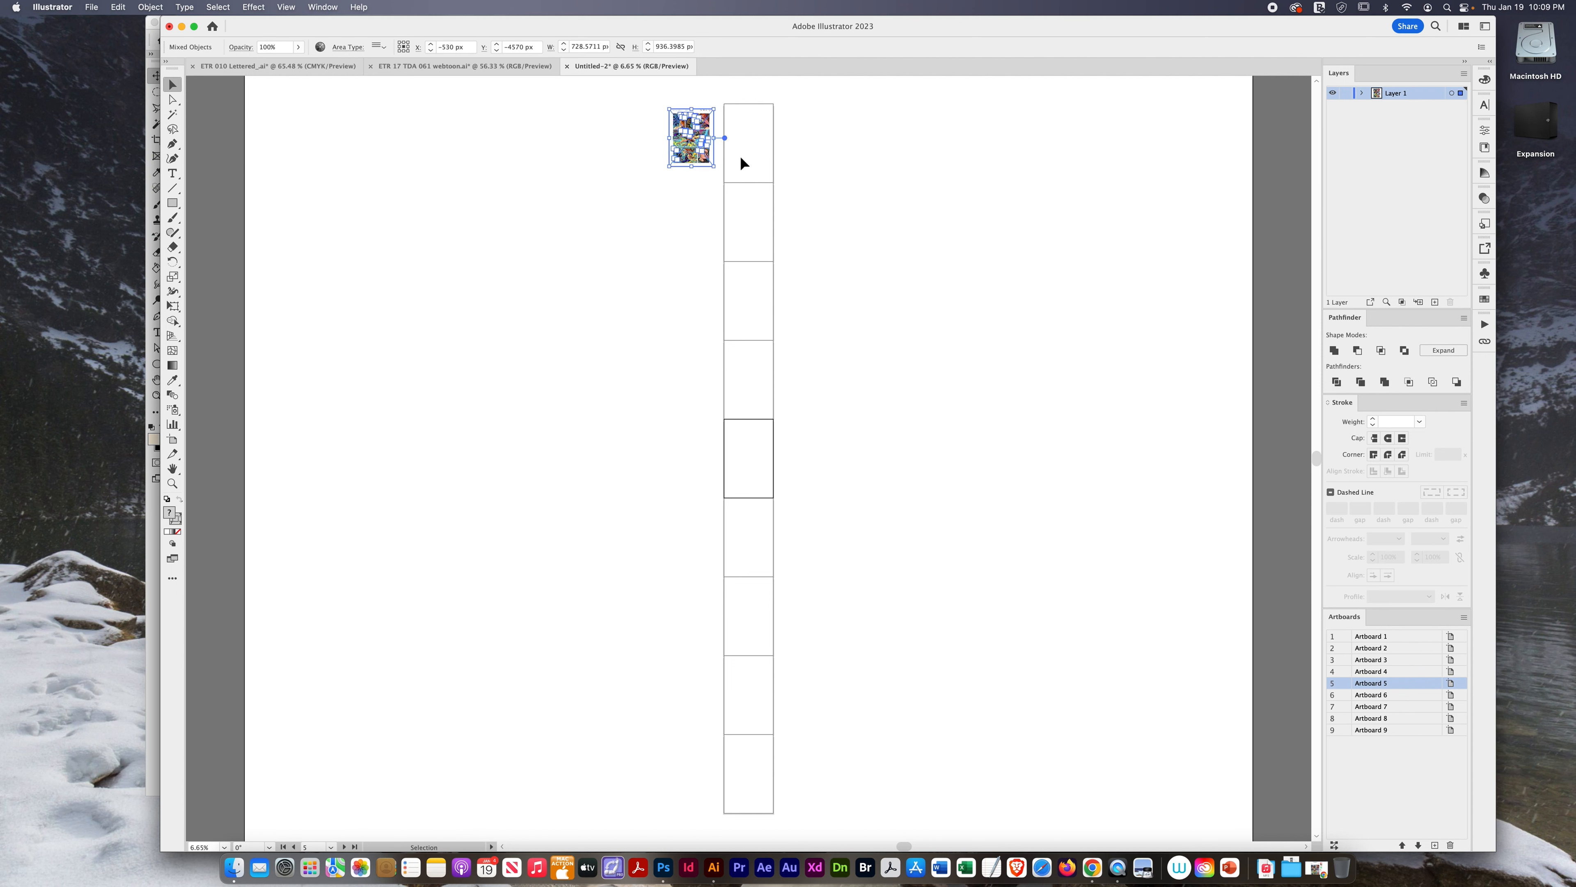
- Examine the pasted page's panels and lettering and compare its size with the empty first artboard
scroll(741, 155, up, 5)
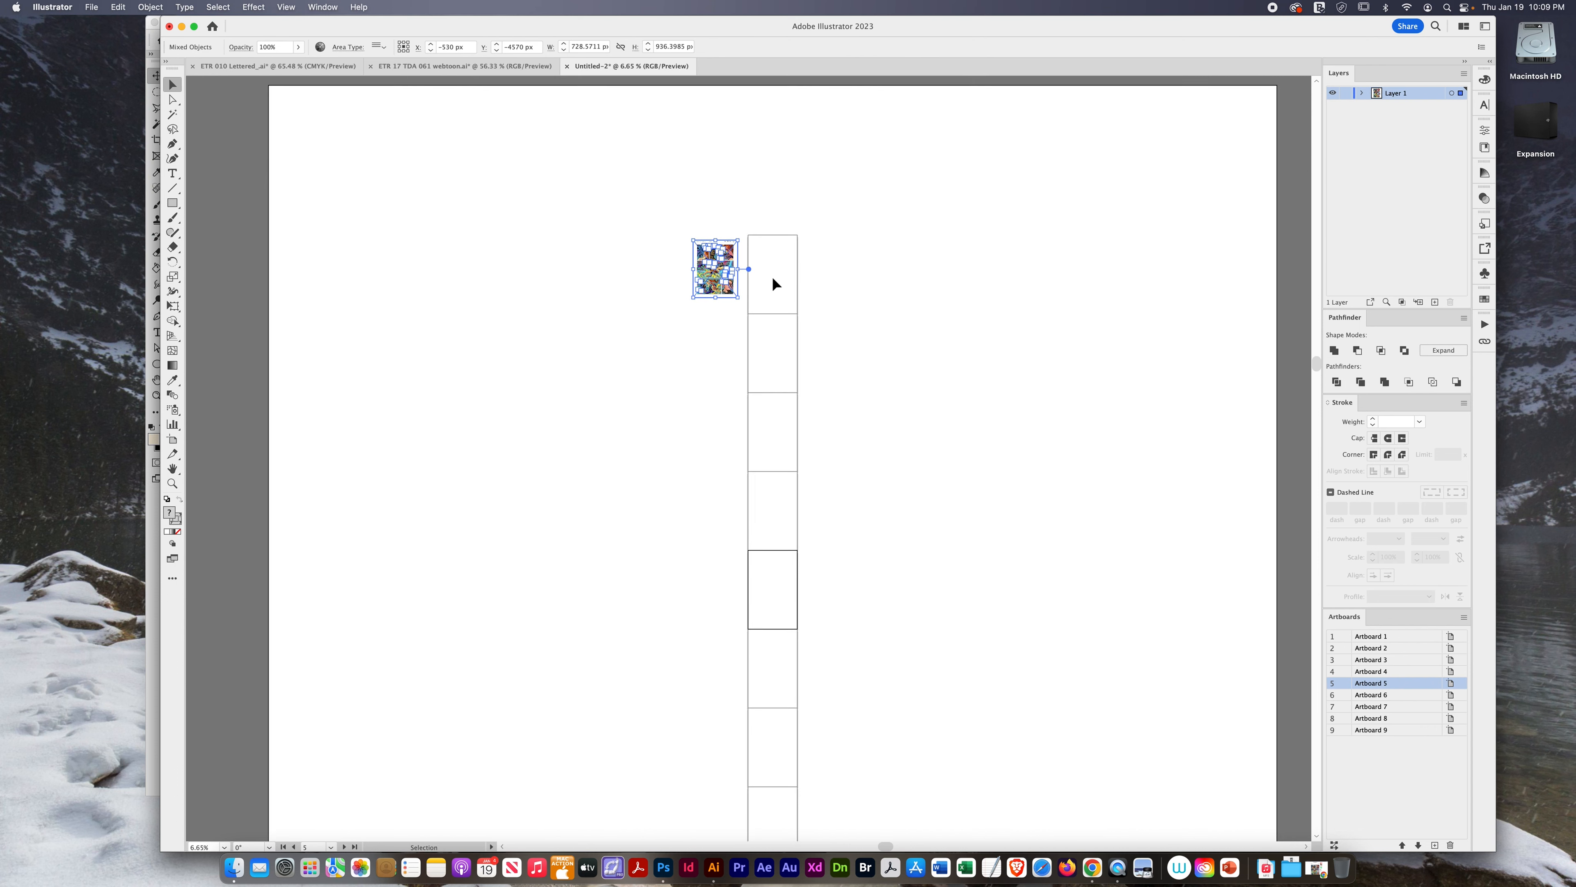
scroll(772, 276, up, 5)
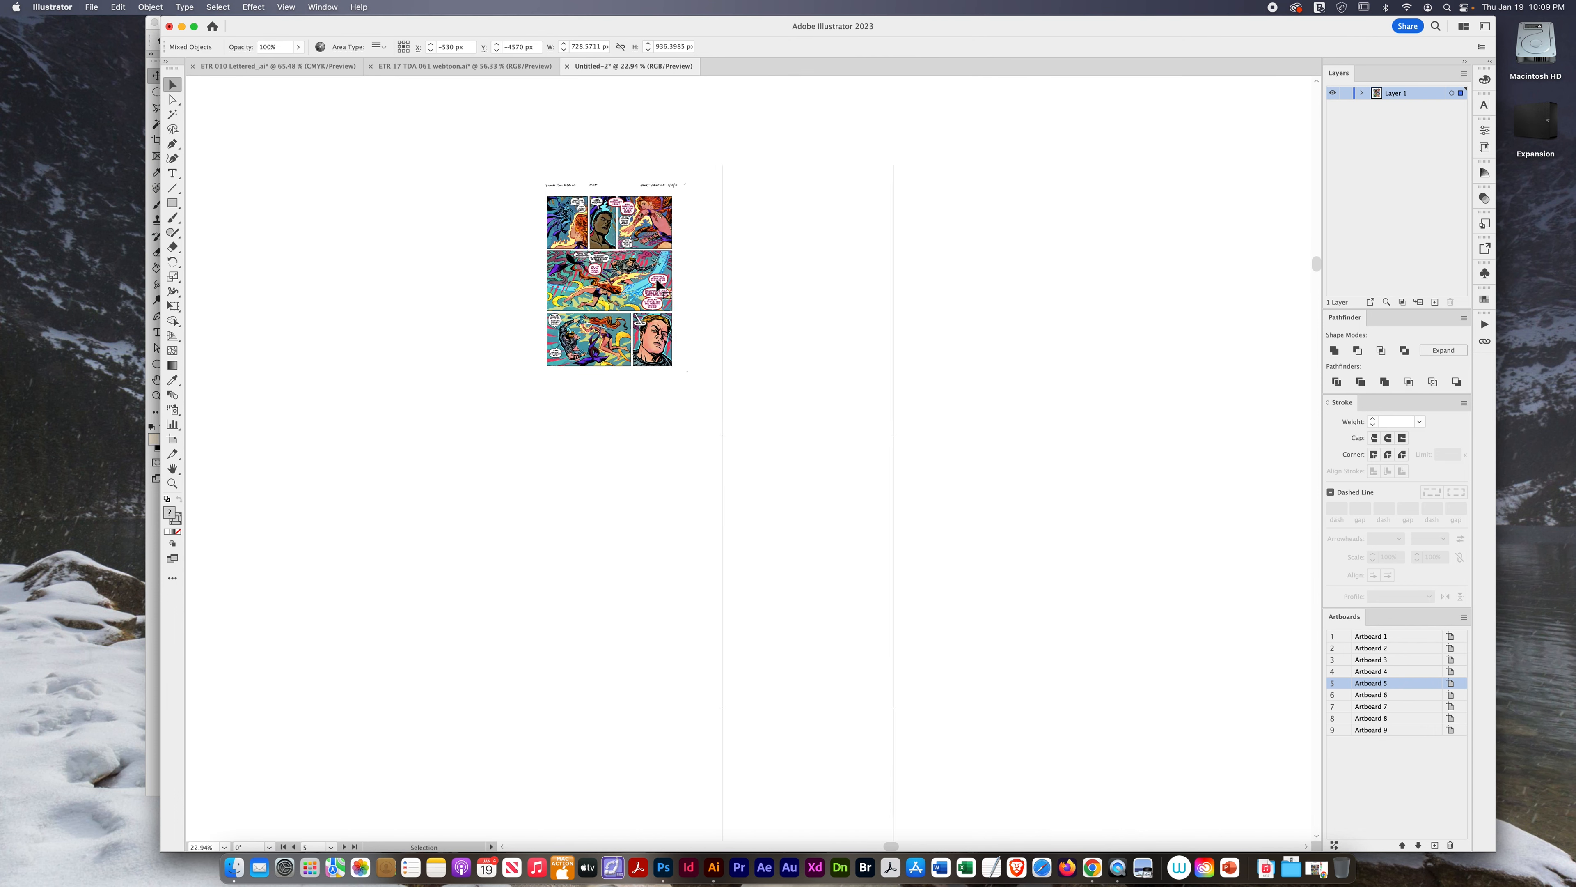
scroll(656, 285, up, 3)
scroll(657, 285, up, 5)
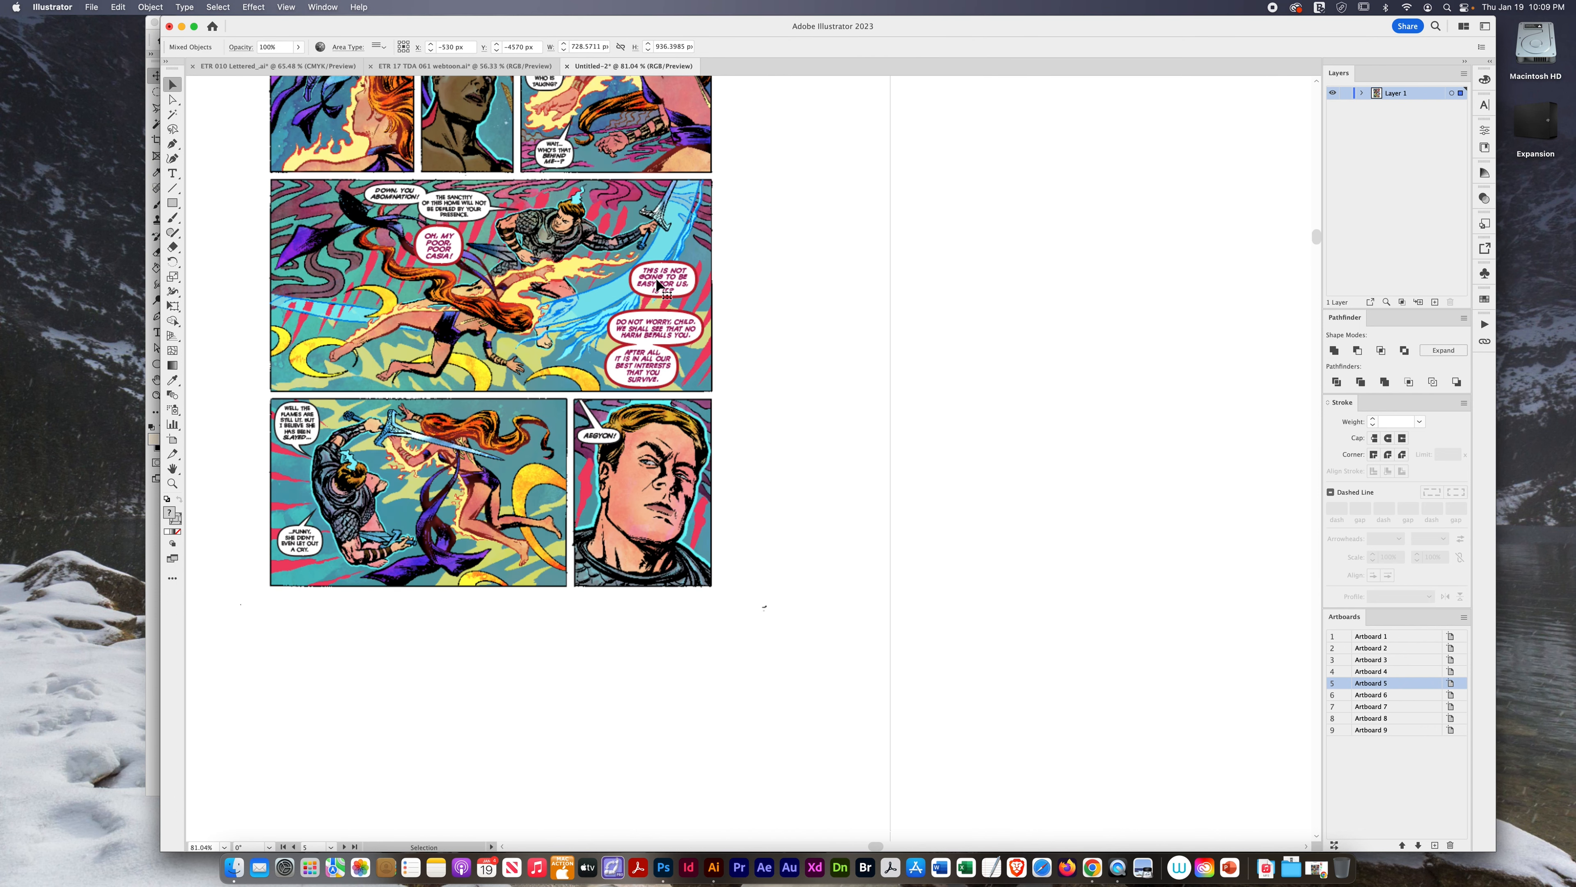
scroll(657, 279, up, 3)
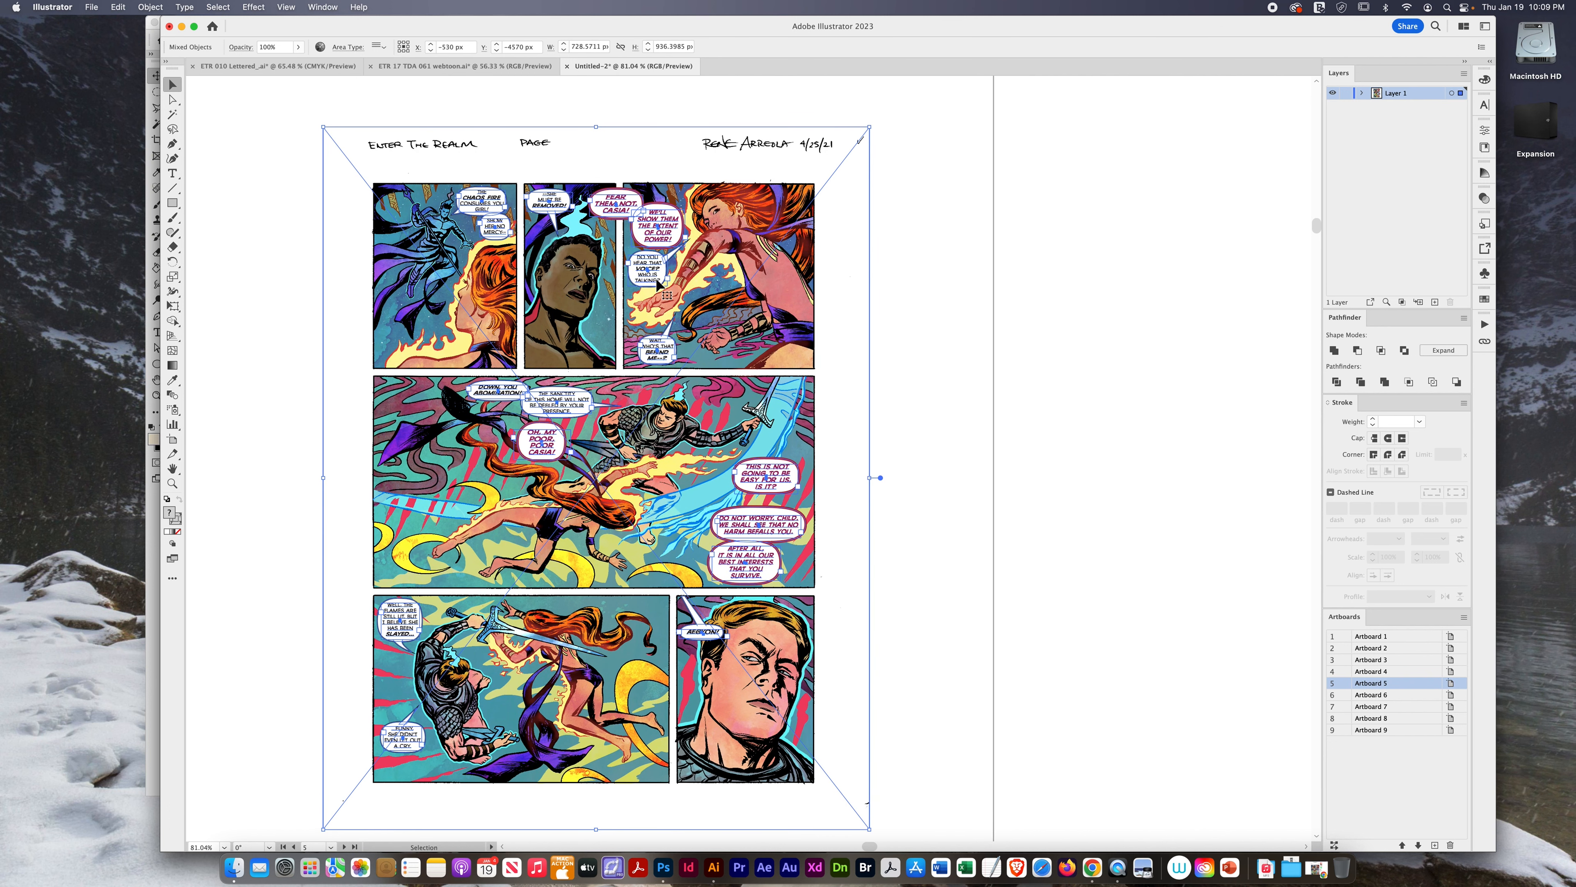
click(920, 264)
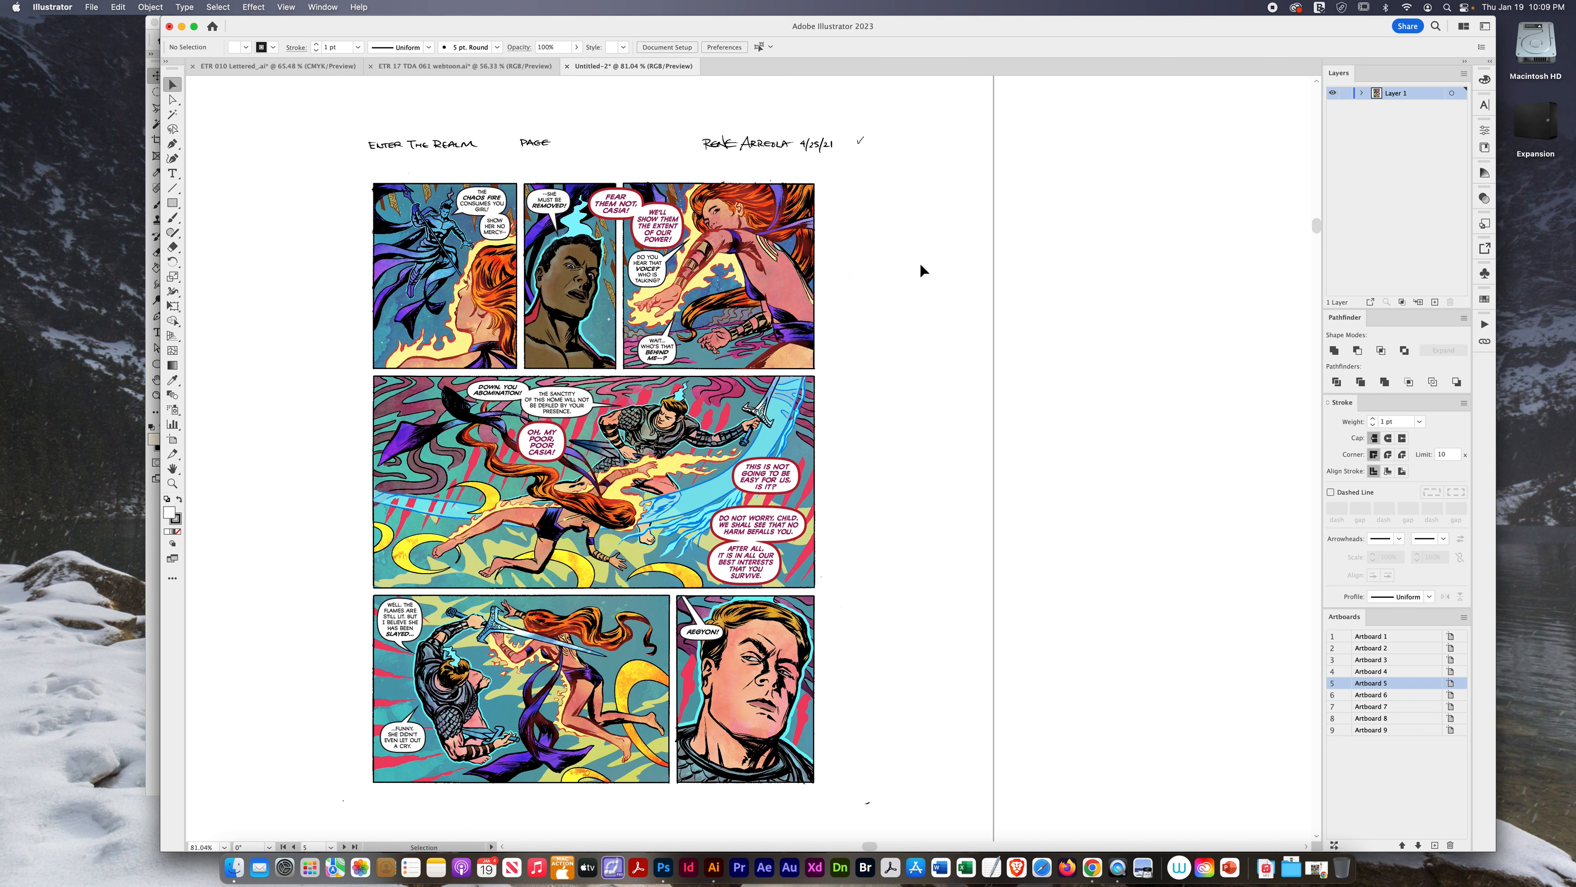
scroll(919, 267, down, 5)
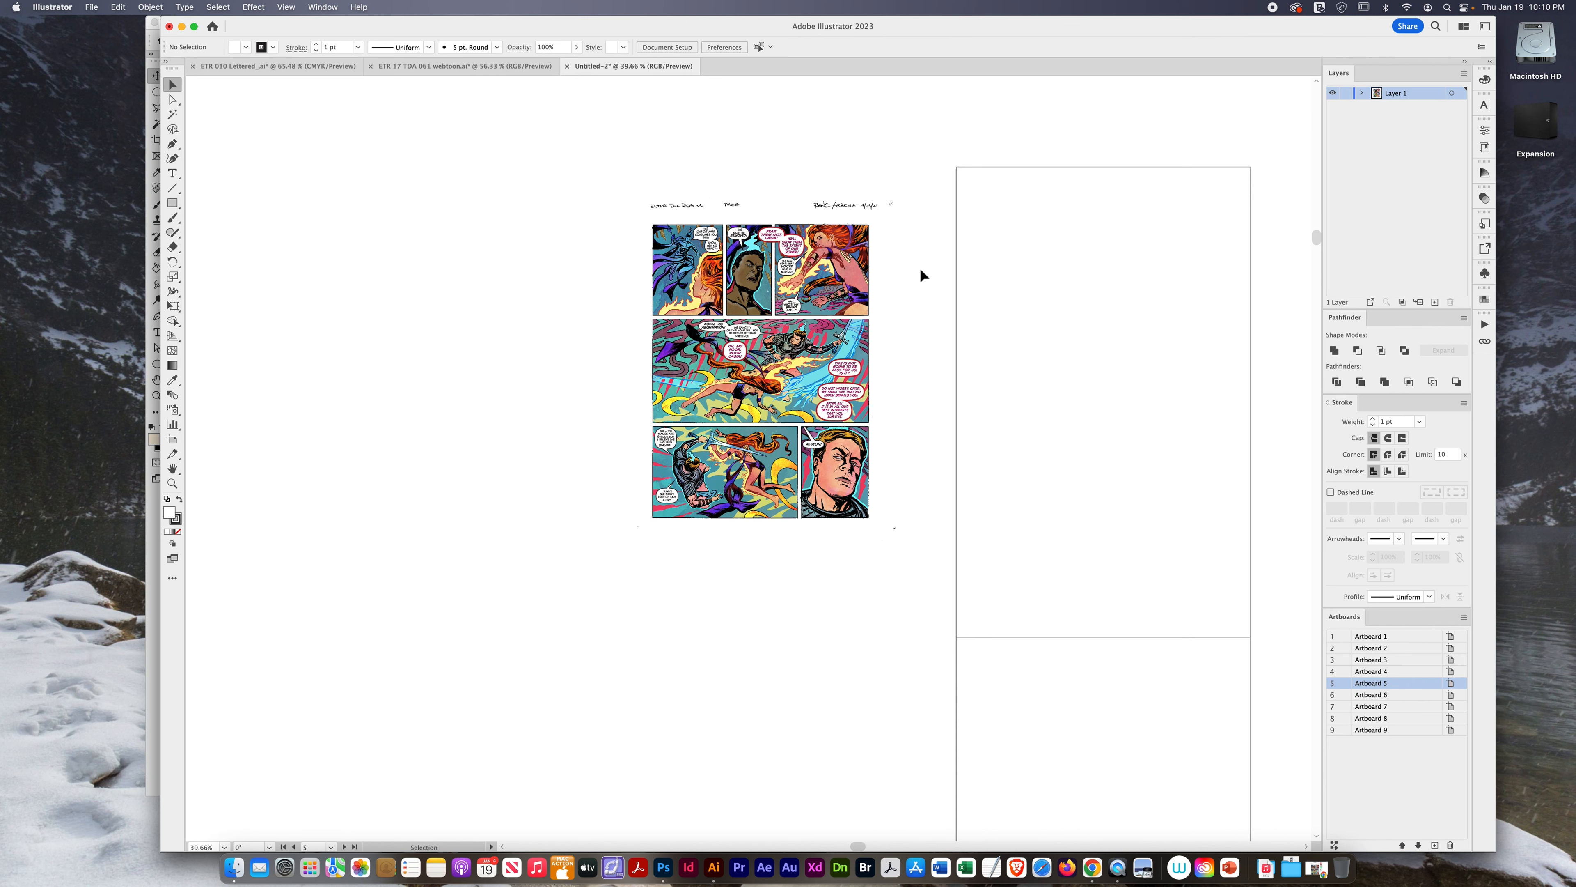
scroll(920, 267, right, 4)
scroll(920, 267, right, 2)
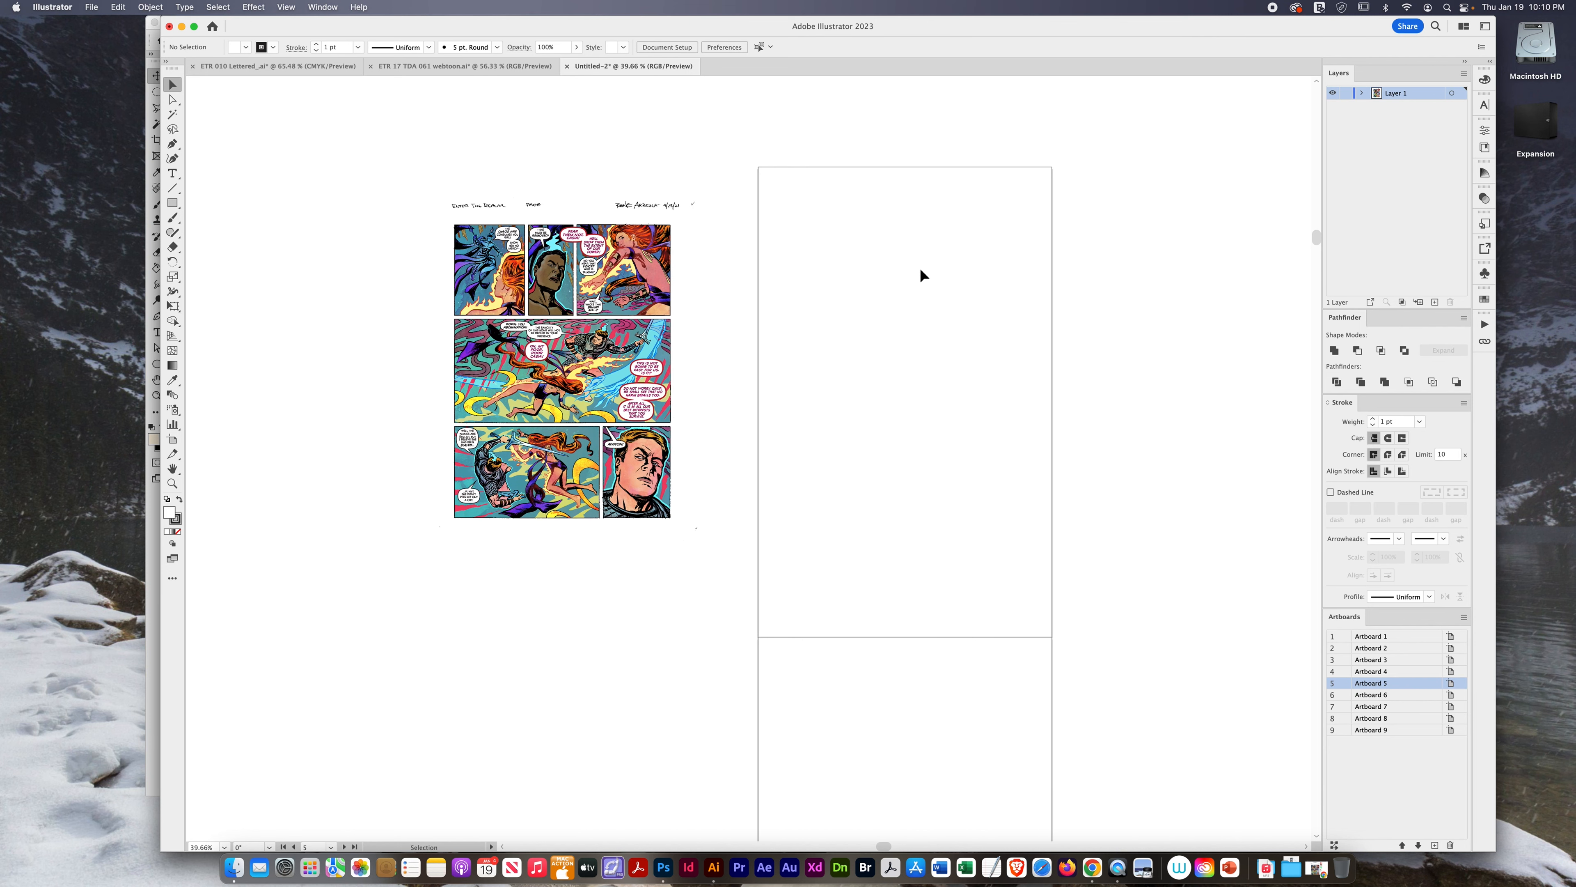
scroll(801, 313, up, 4)
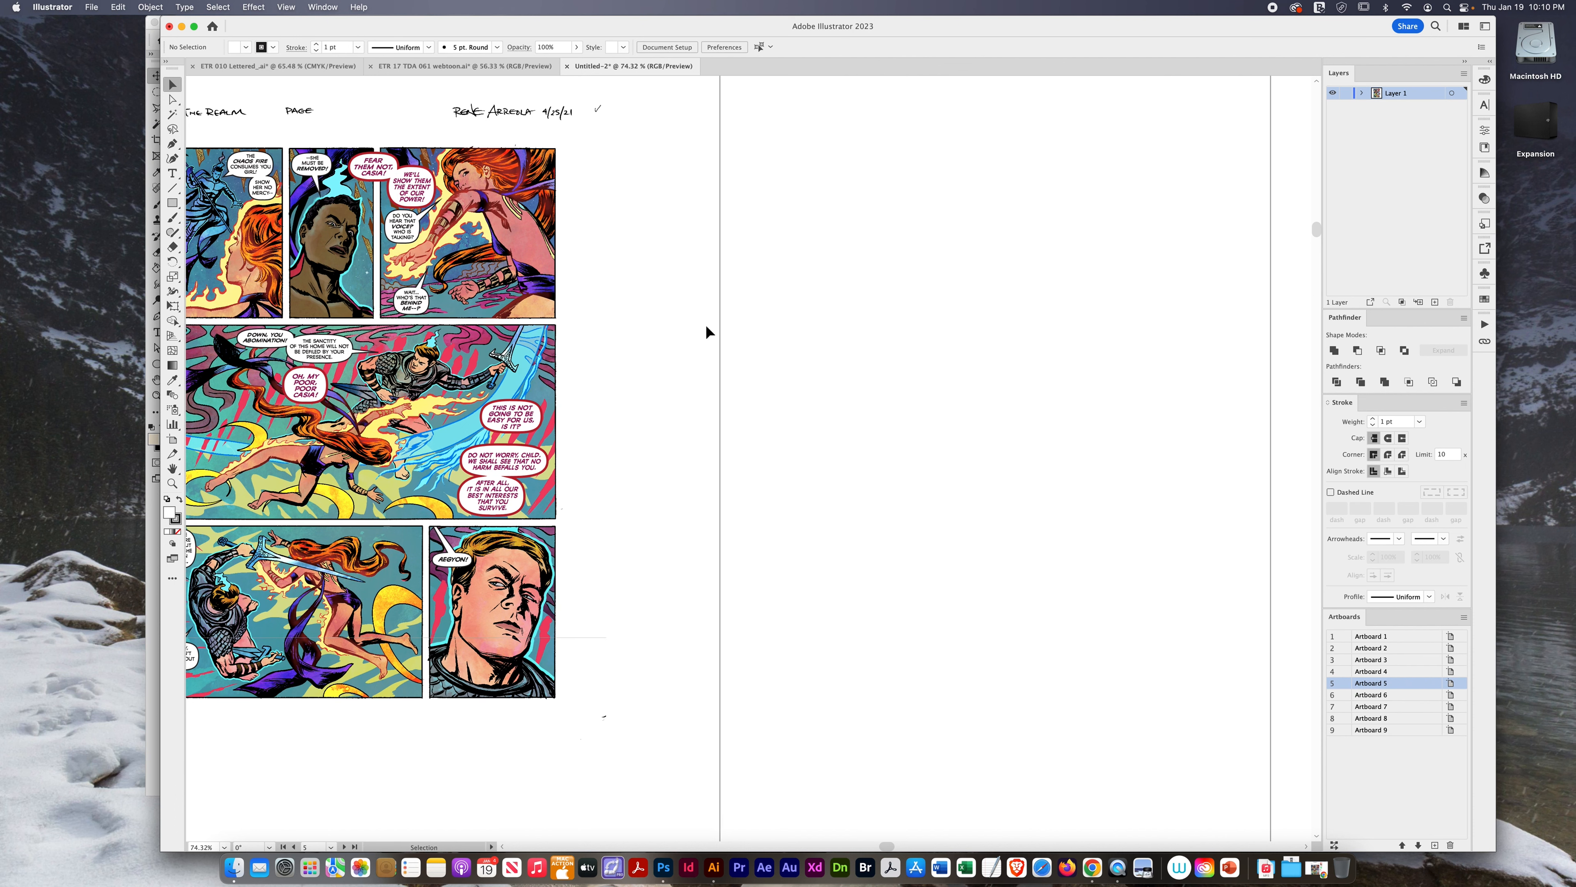
scroll(707, 325, left, 5)
scroll(707, 326, up, 2)
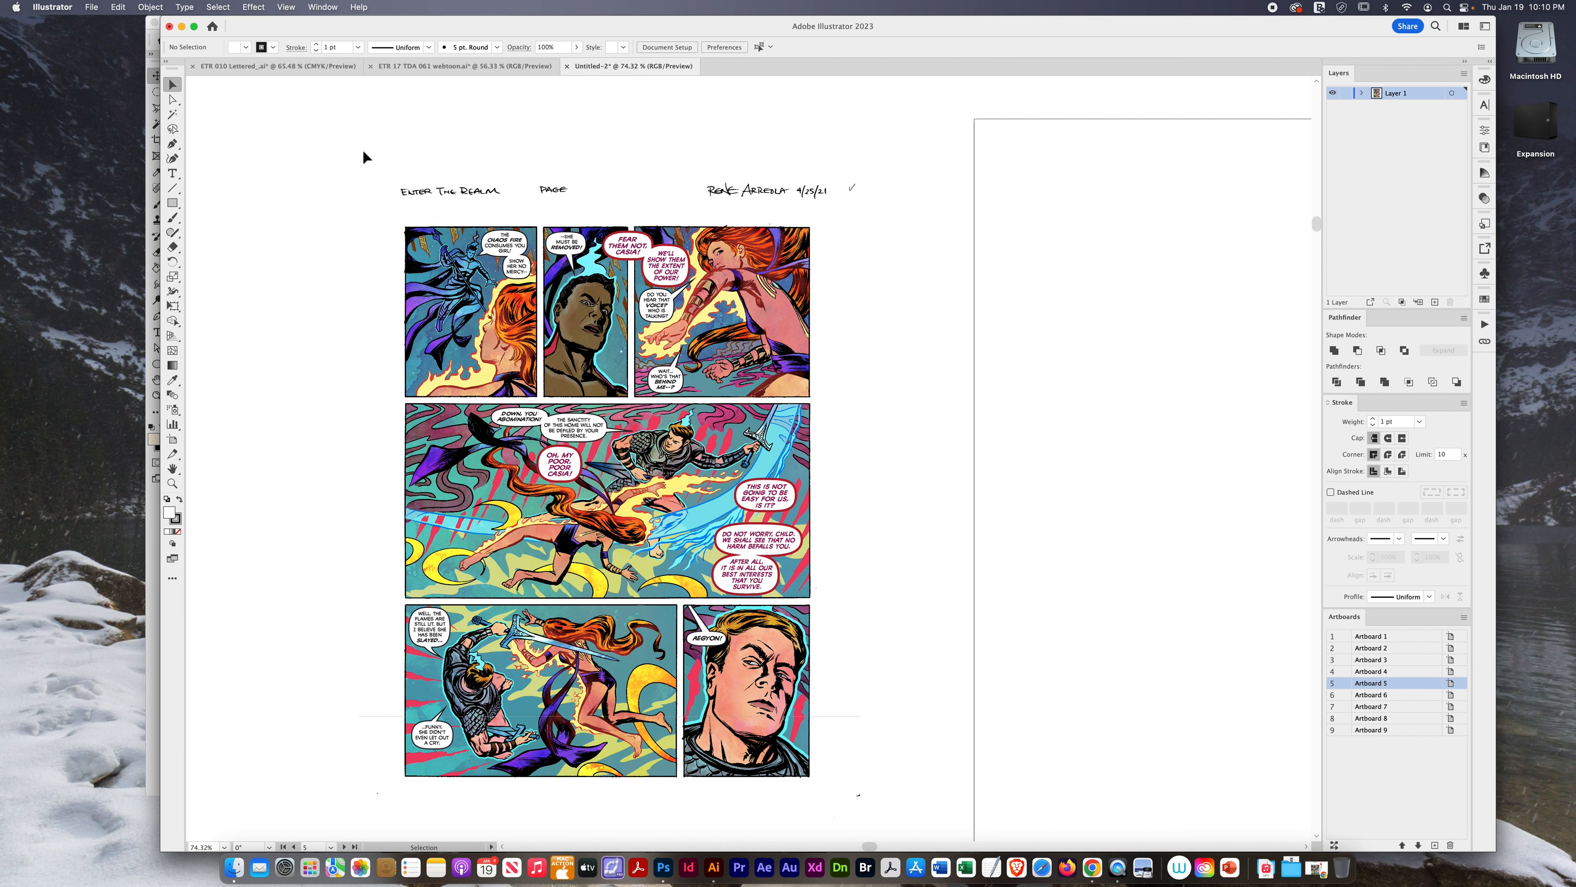
- Duplicate the page's artwork image without its lettering and place the copy directly below the original
click(494, 342)
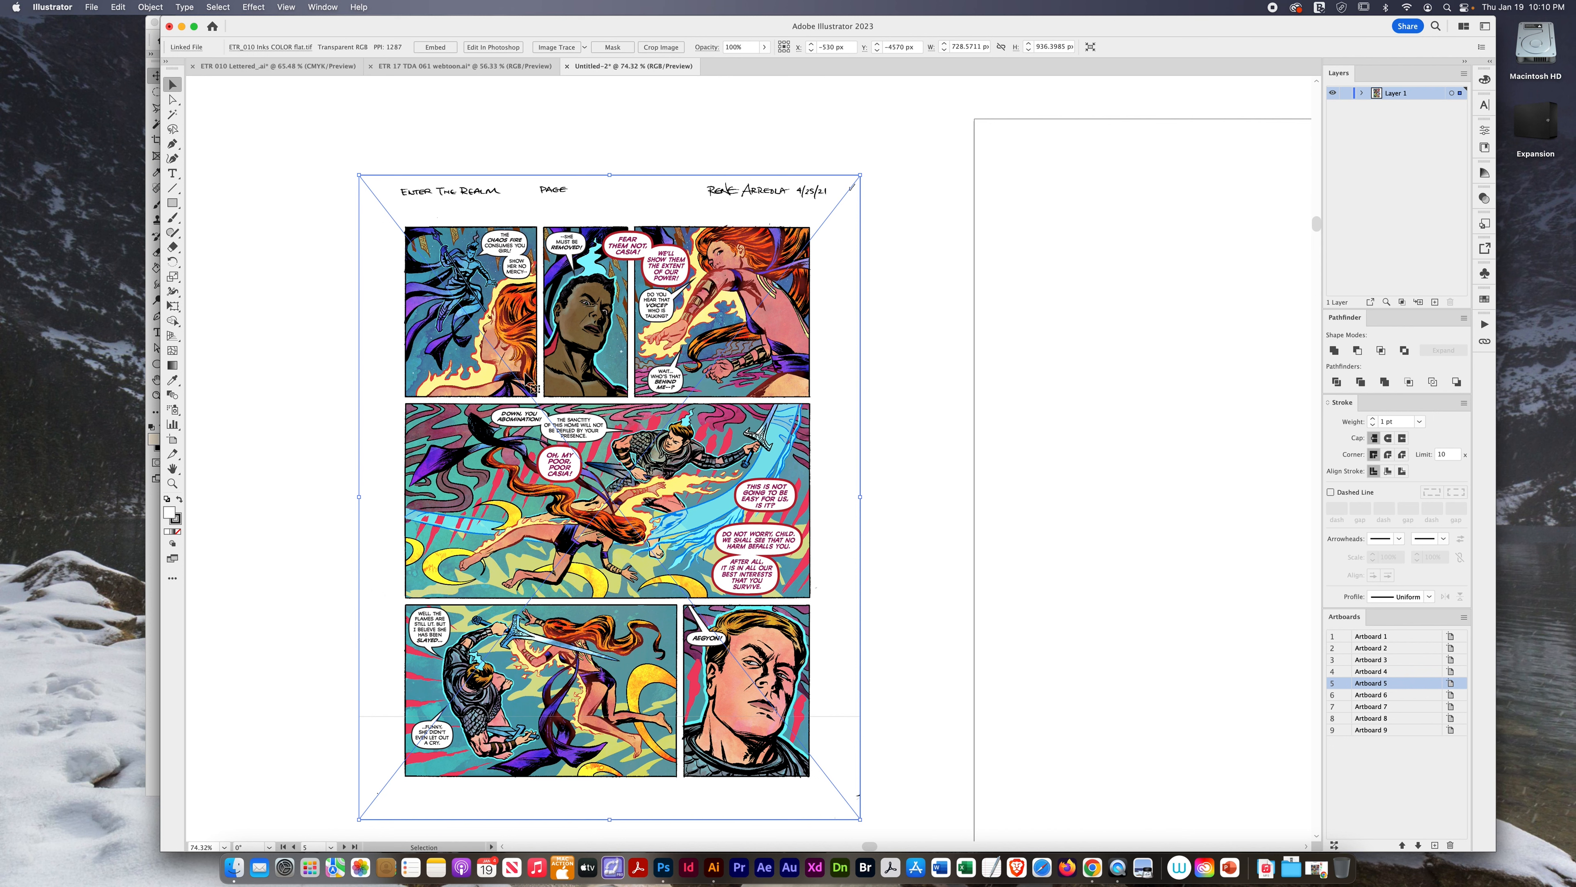
scroll(528, 381, down, 5)
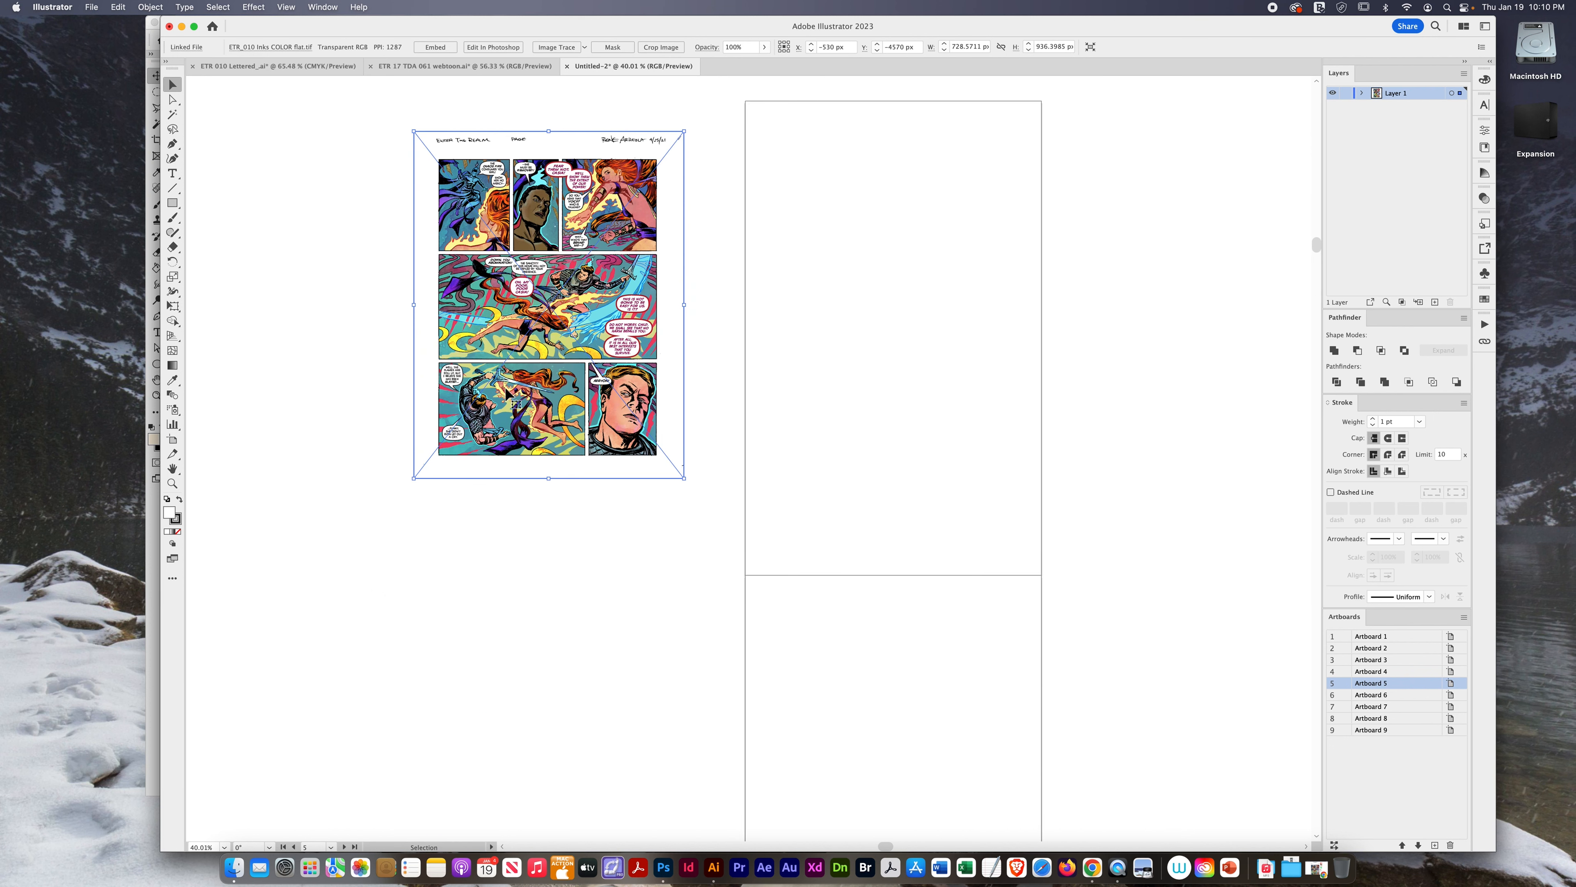
drag(496, 373, 489, 732)
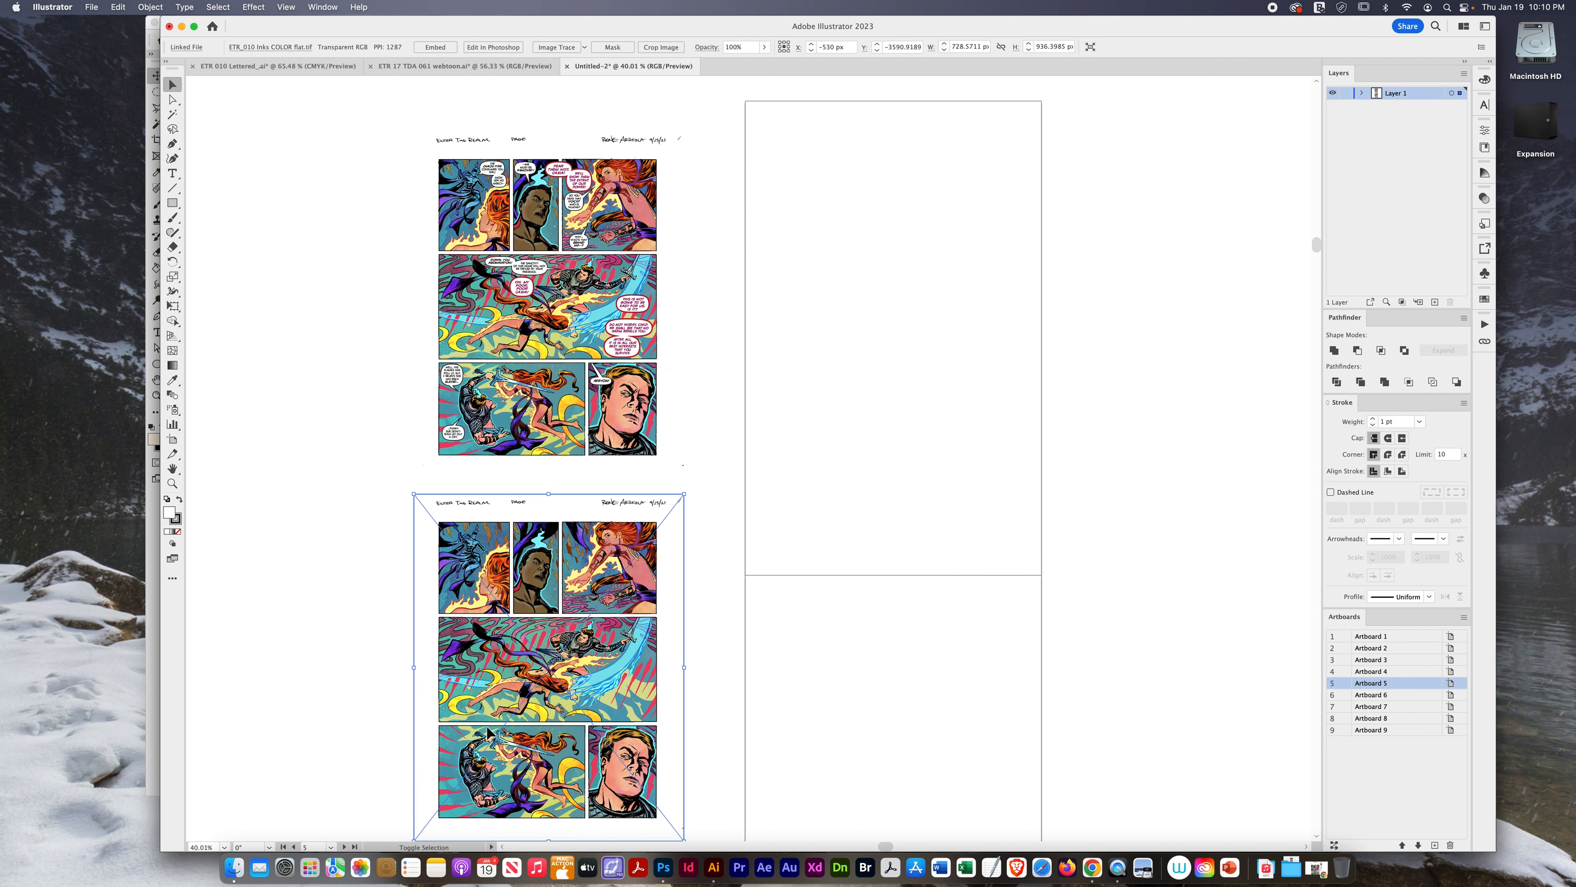
click(355, 708)
click(518, 728)
click(382, 373)
click(485, 648)
click(400, 153)
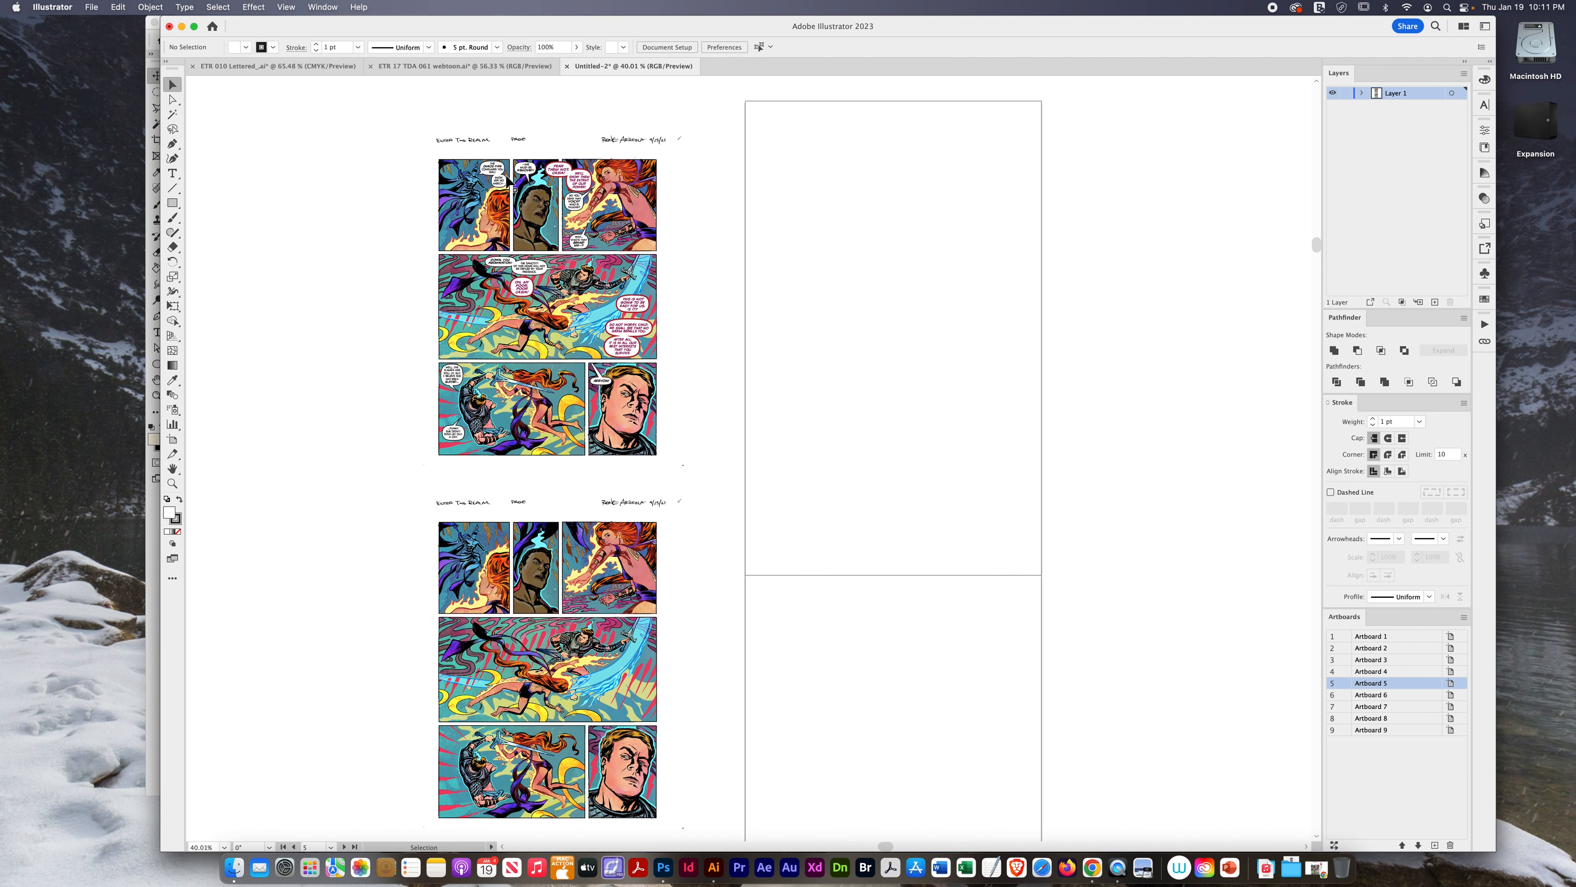
- Move the unlettered artwork copy onto the first artboard, centred across its width, and deselect it
scroll(506, 180, up, 2)
scroll(510, 180, up, 4)
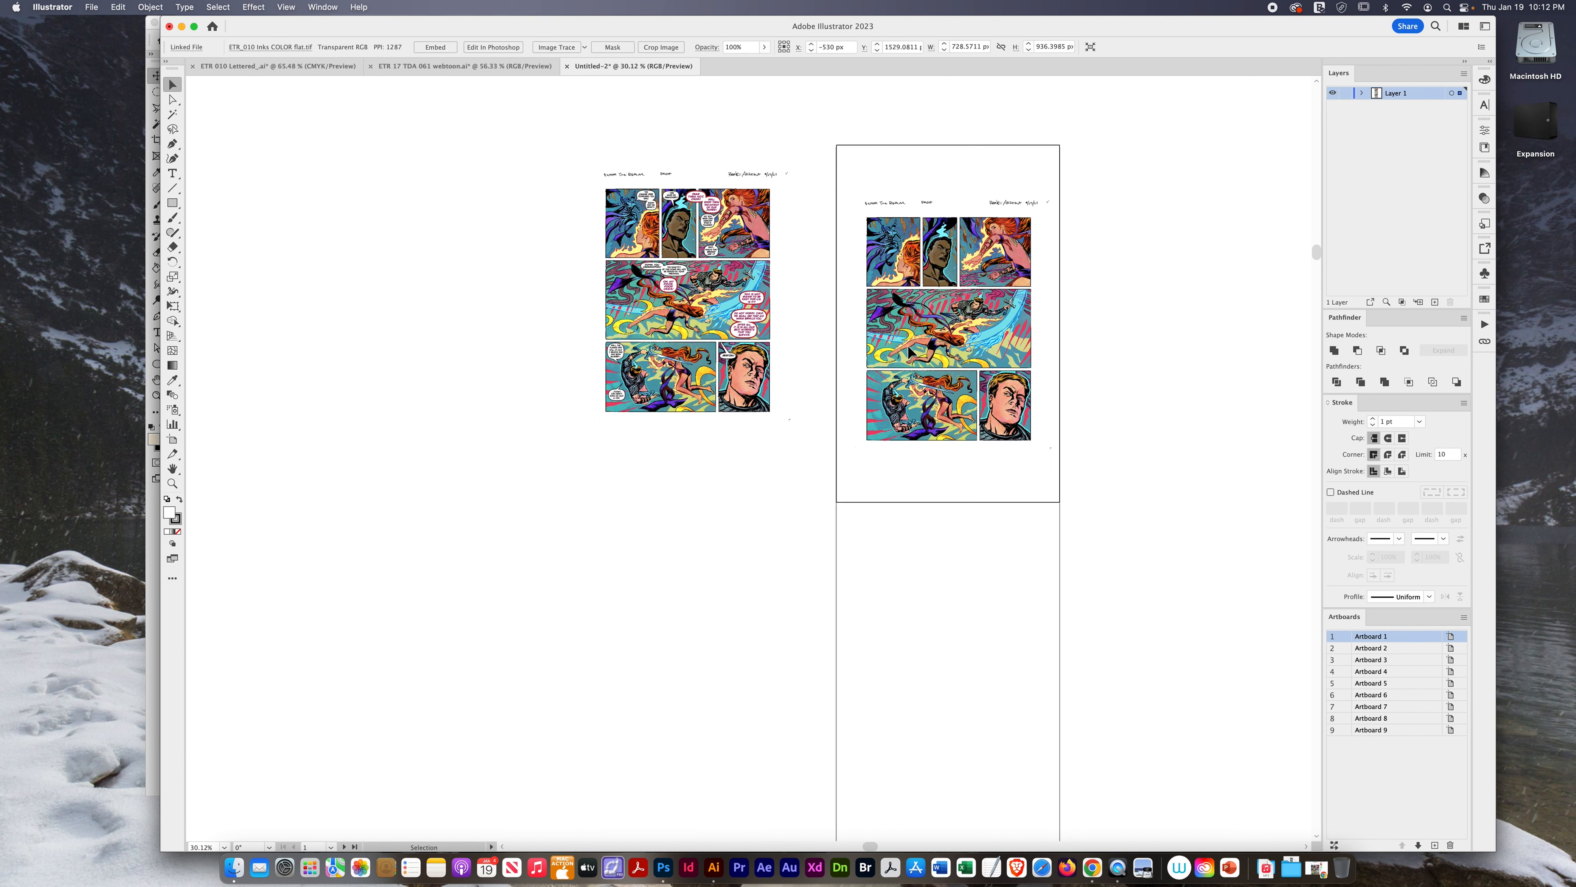
click(934, 334)
scroll(953, 352, up, 3)
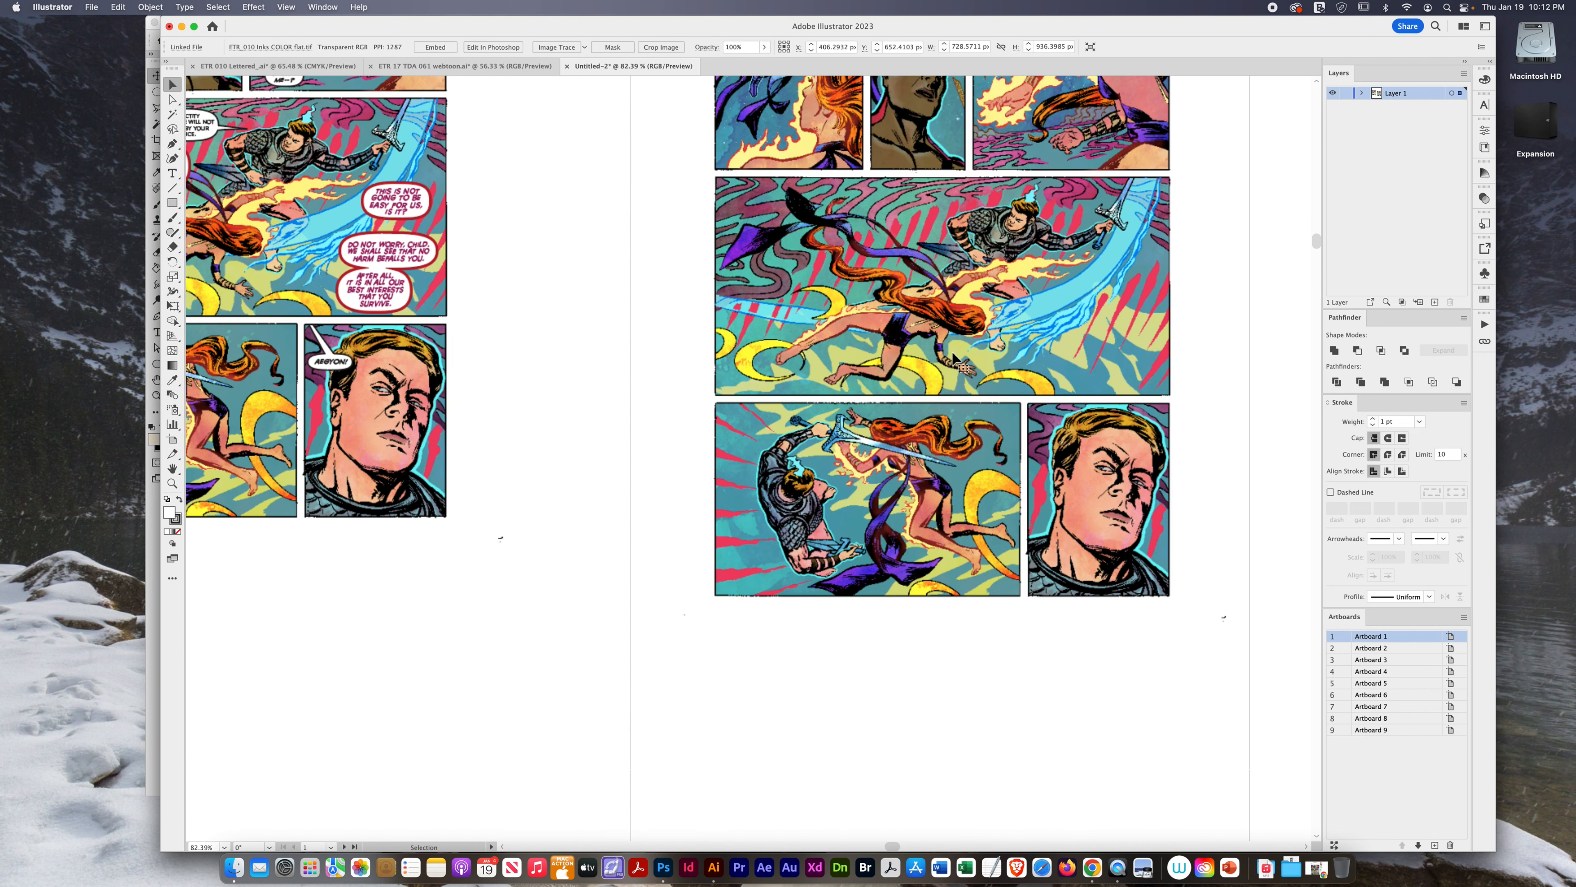
scroll(952, 357, up, 5)
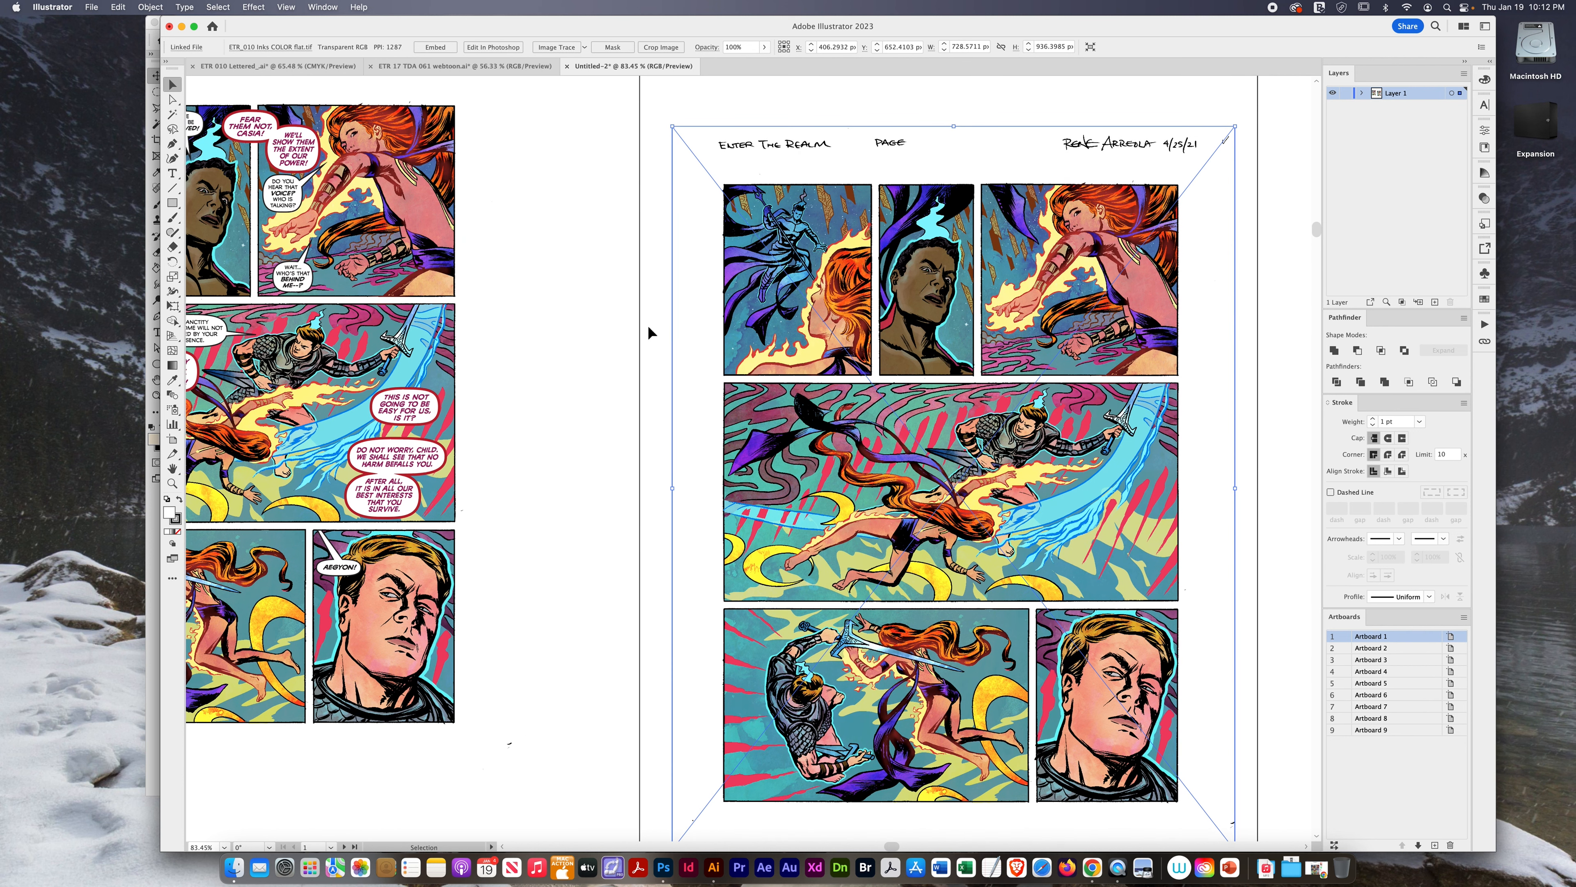
click(605, 335)
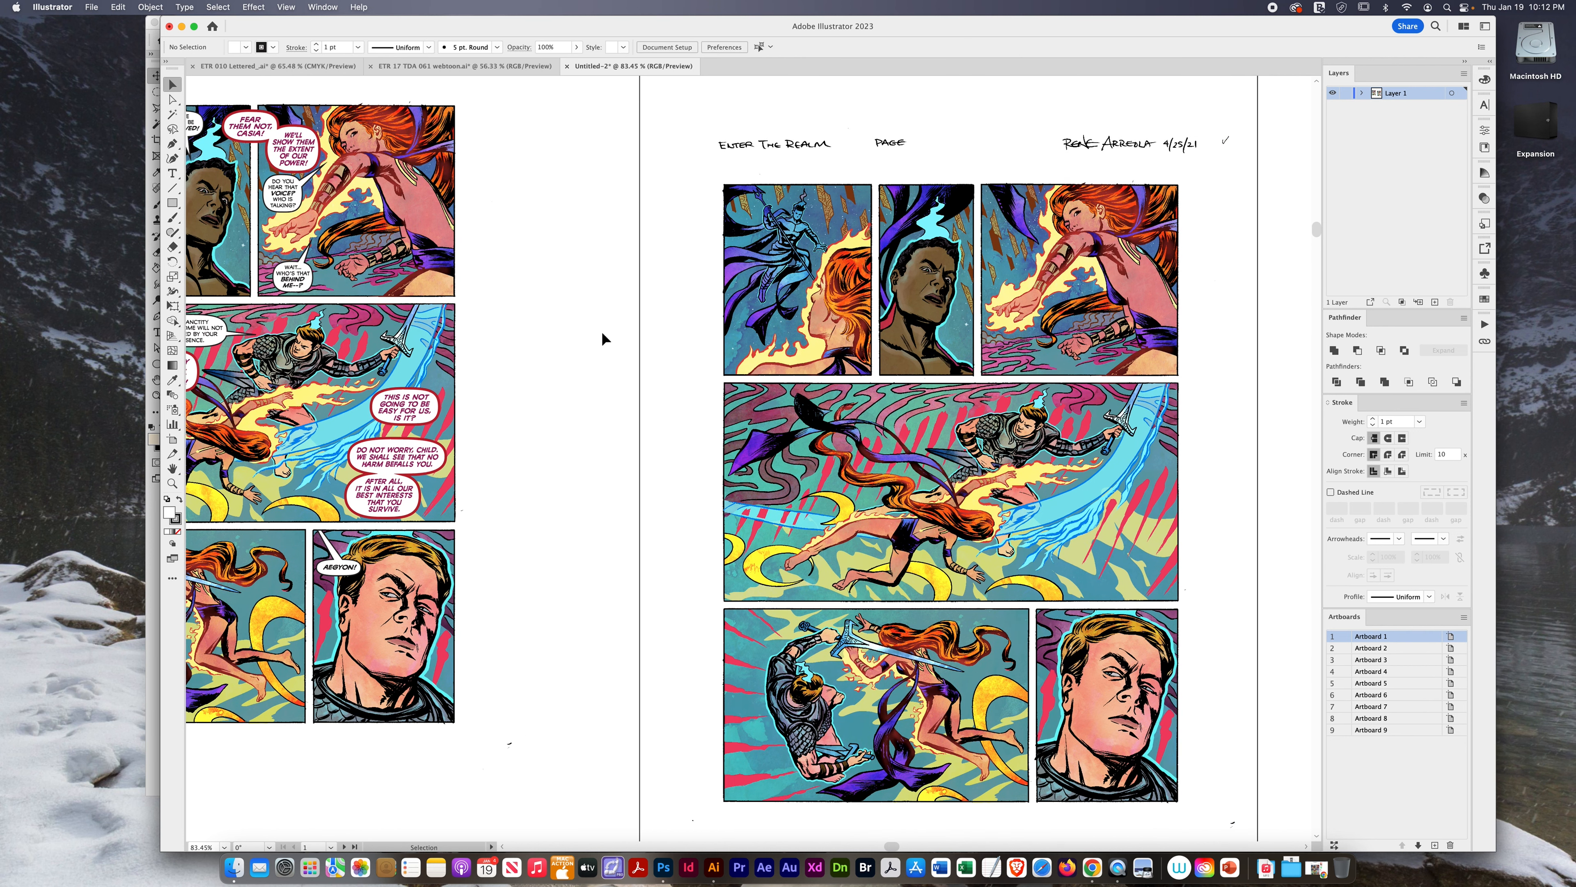
- Draw a rectangle of about 187 × 241 px covering the first panel of the unlettered page copy
click(174, 207)
key(v)
key(m)
scroll(727, 190, up, 3)
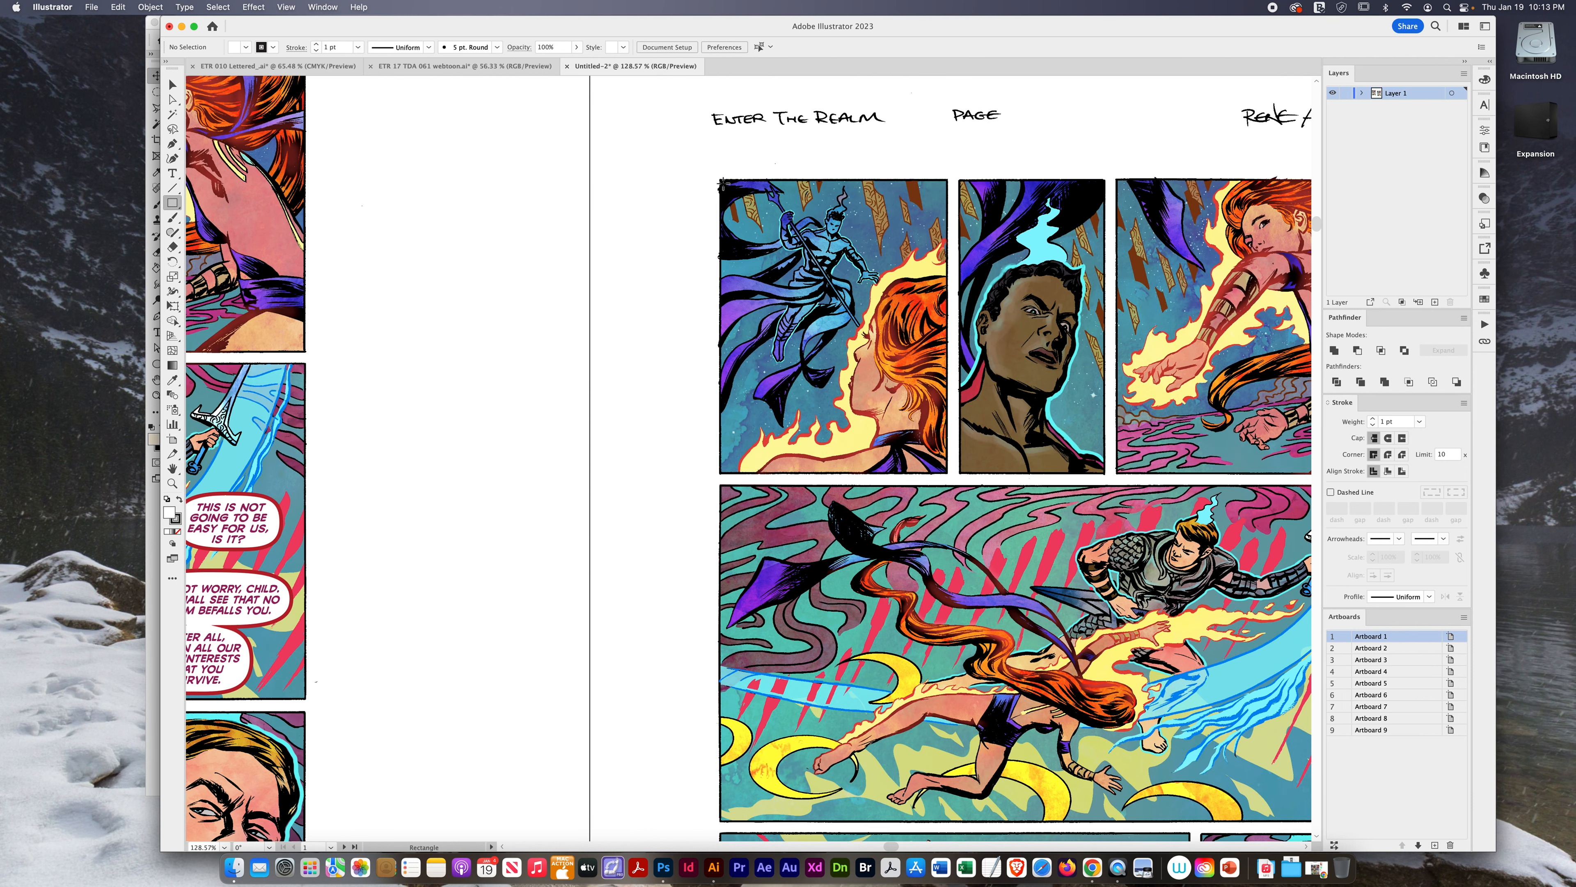
drag(722, 182, 948, 471)
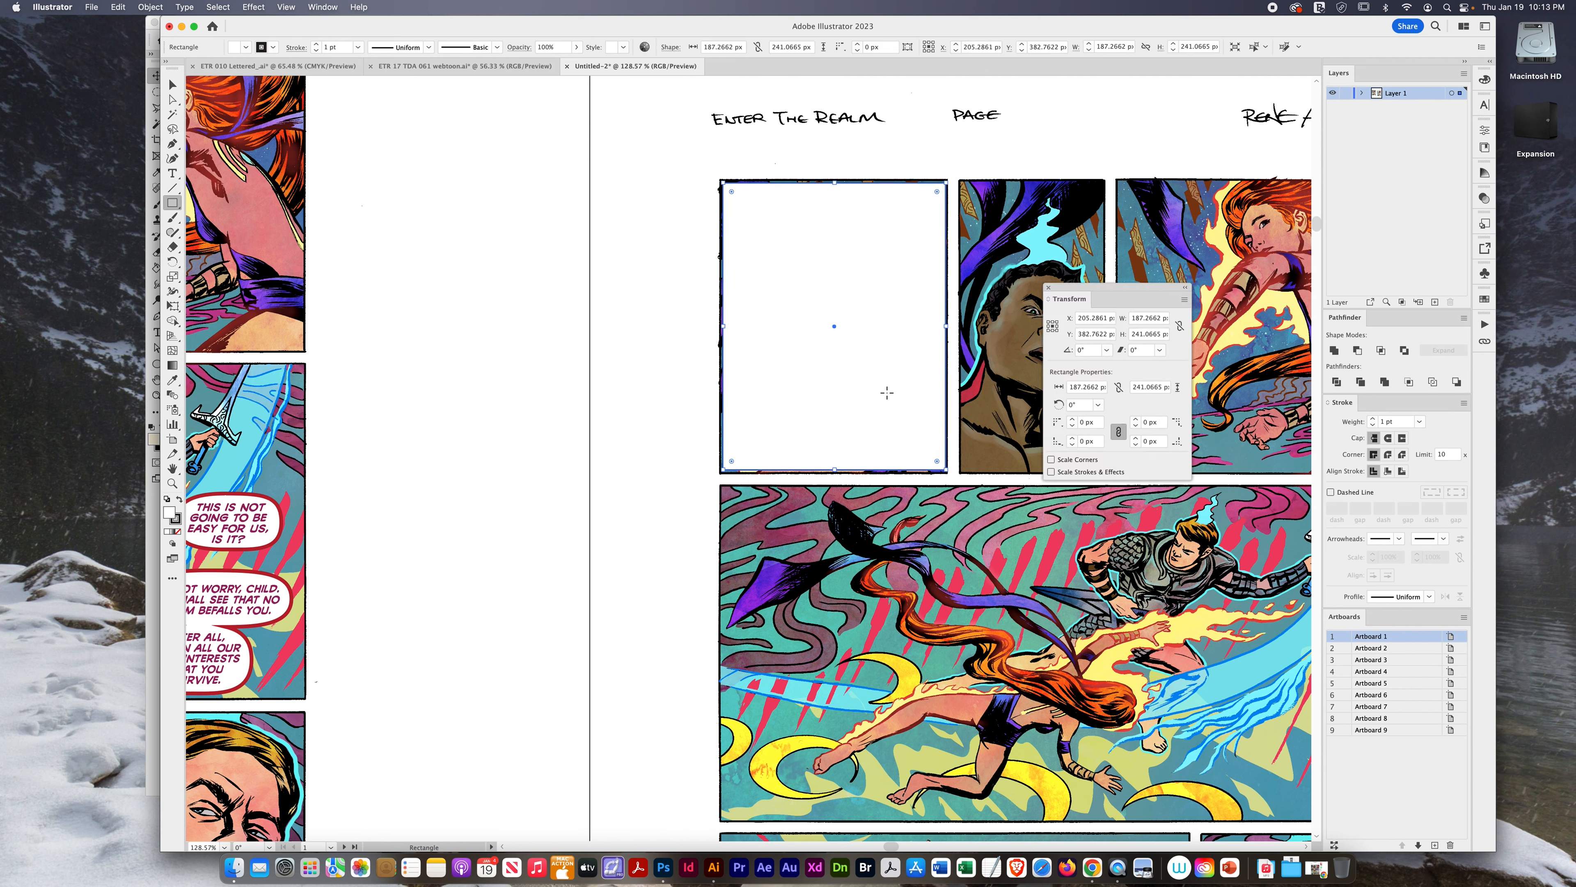
key(v)
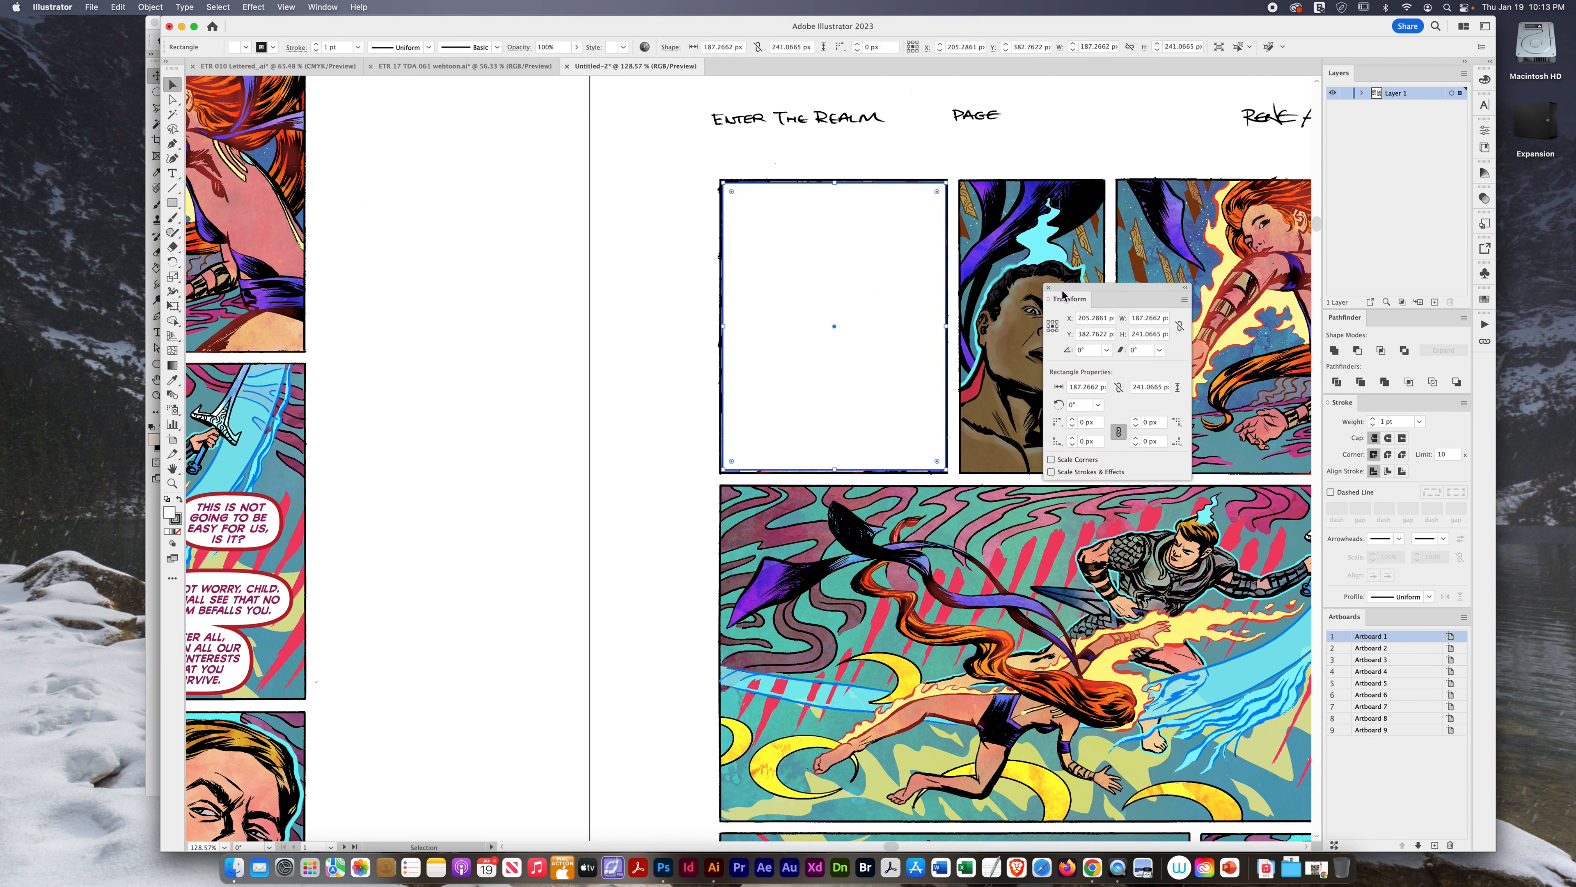
click(1048, 287)
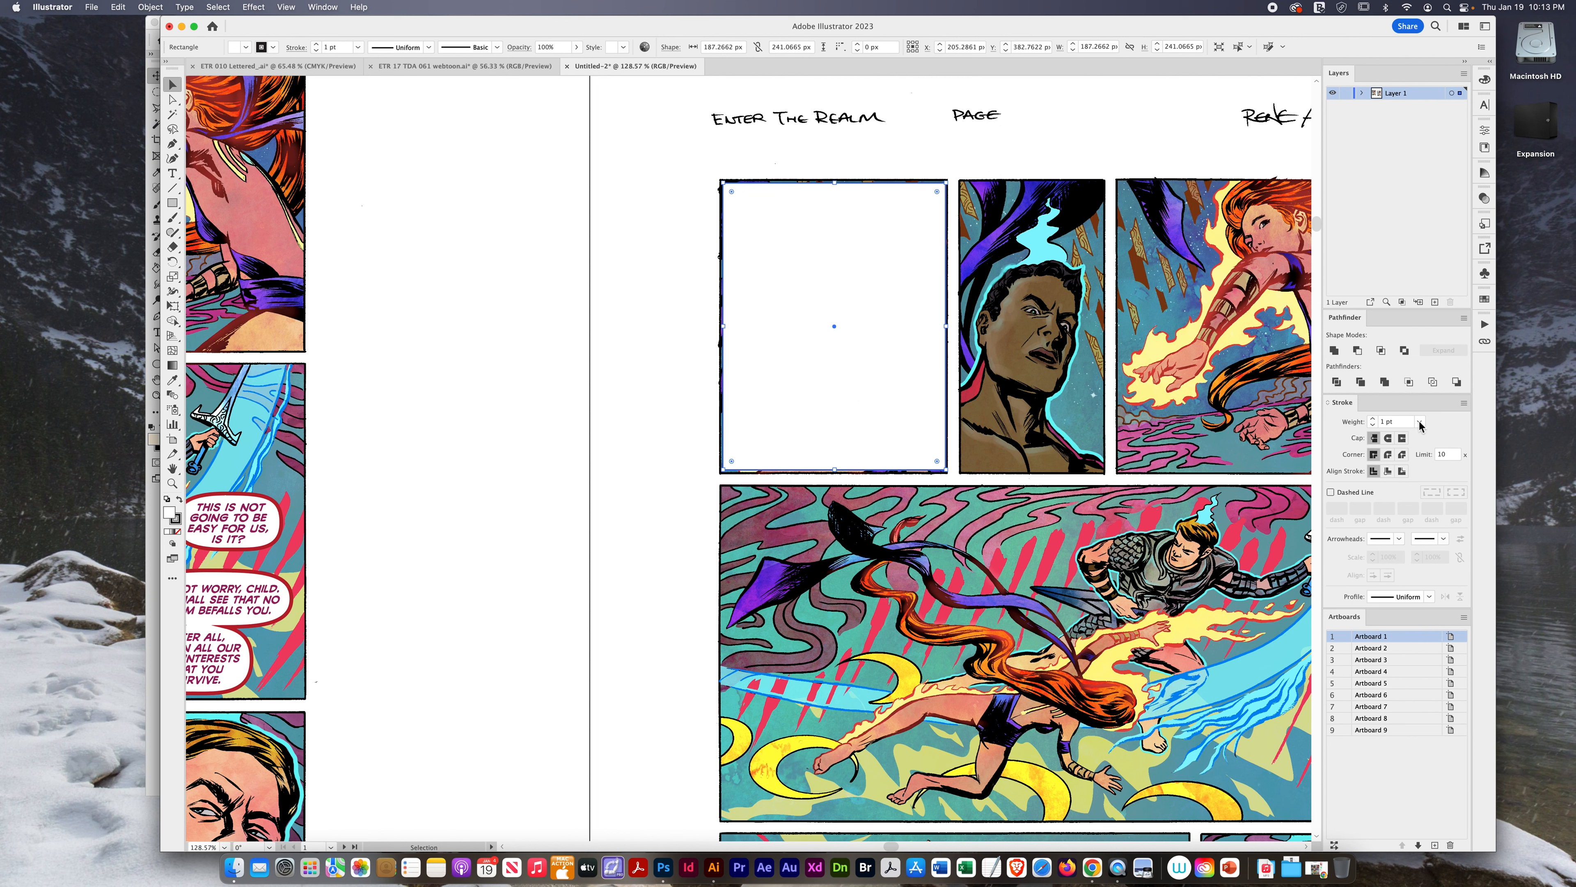
- Remove both the fill and the stroke colour from the rectangle over the first panel
click(328, 8)
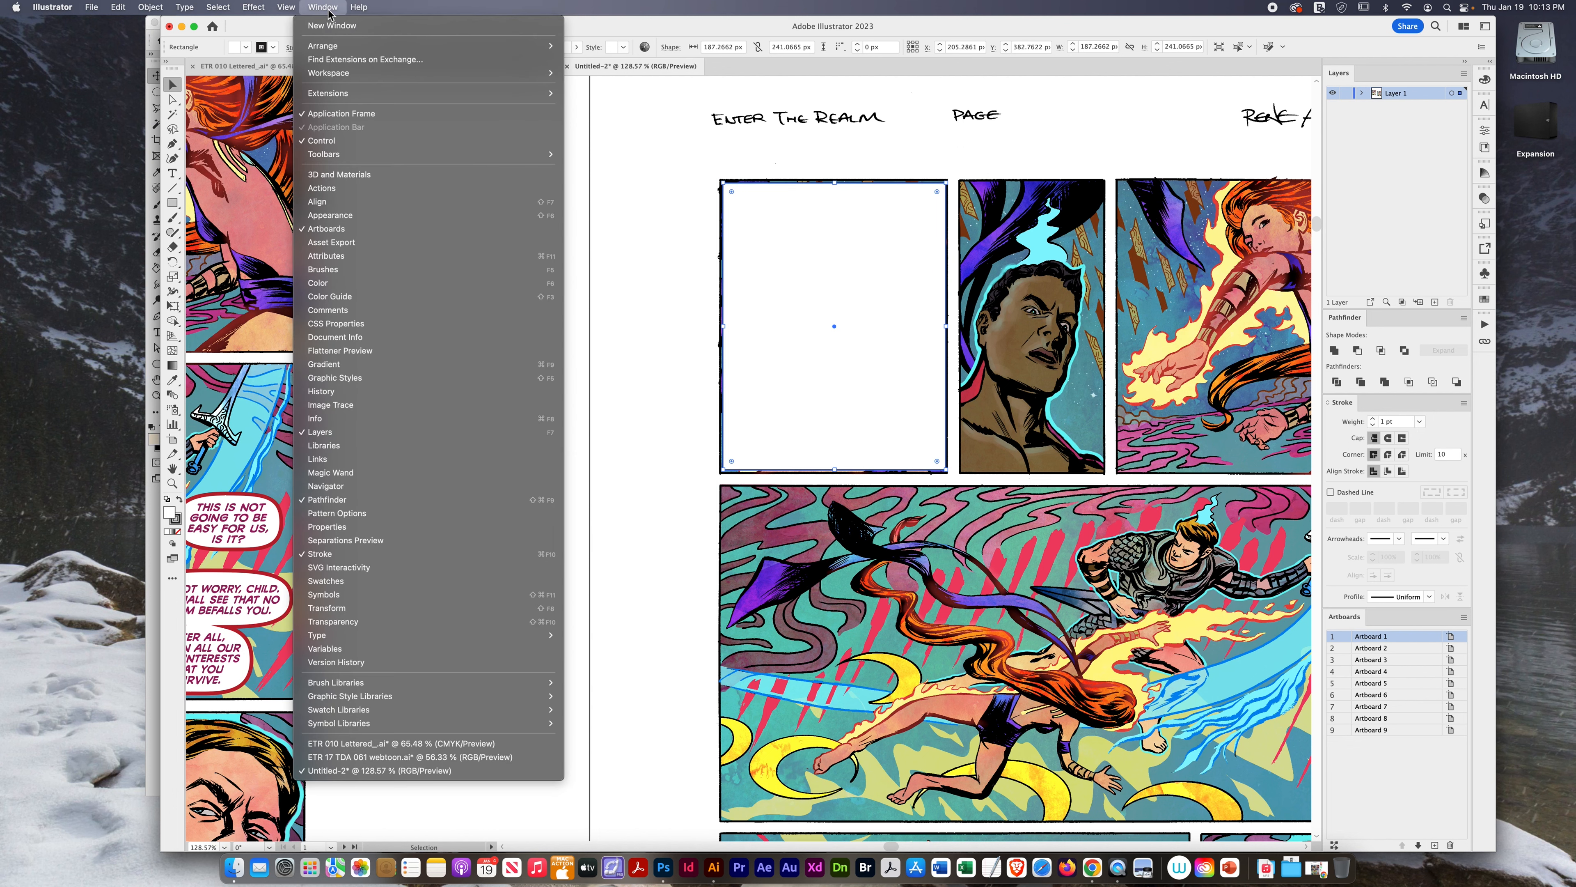
click(335, 282)
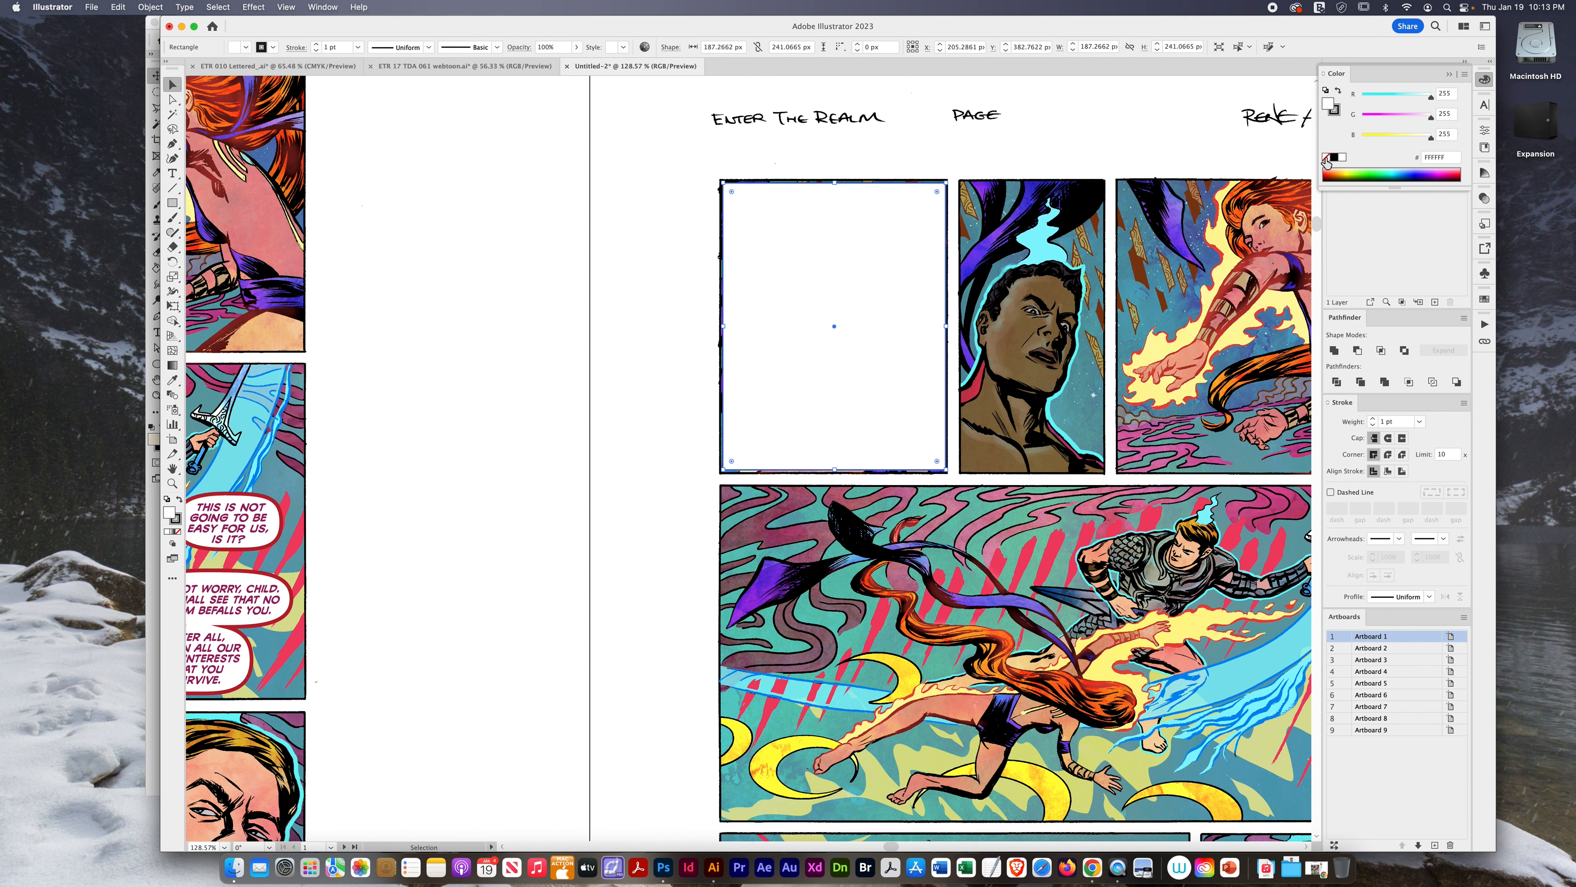
click(1327, 158)
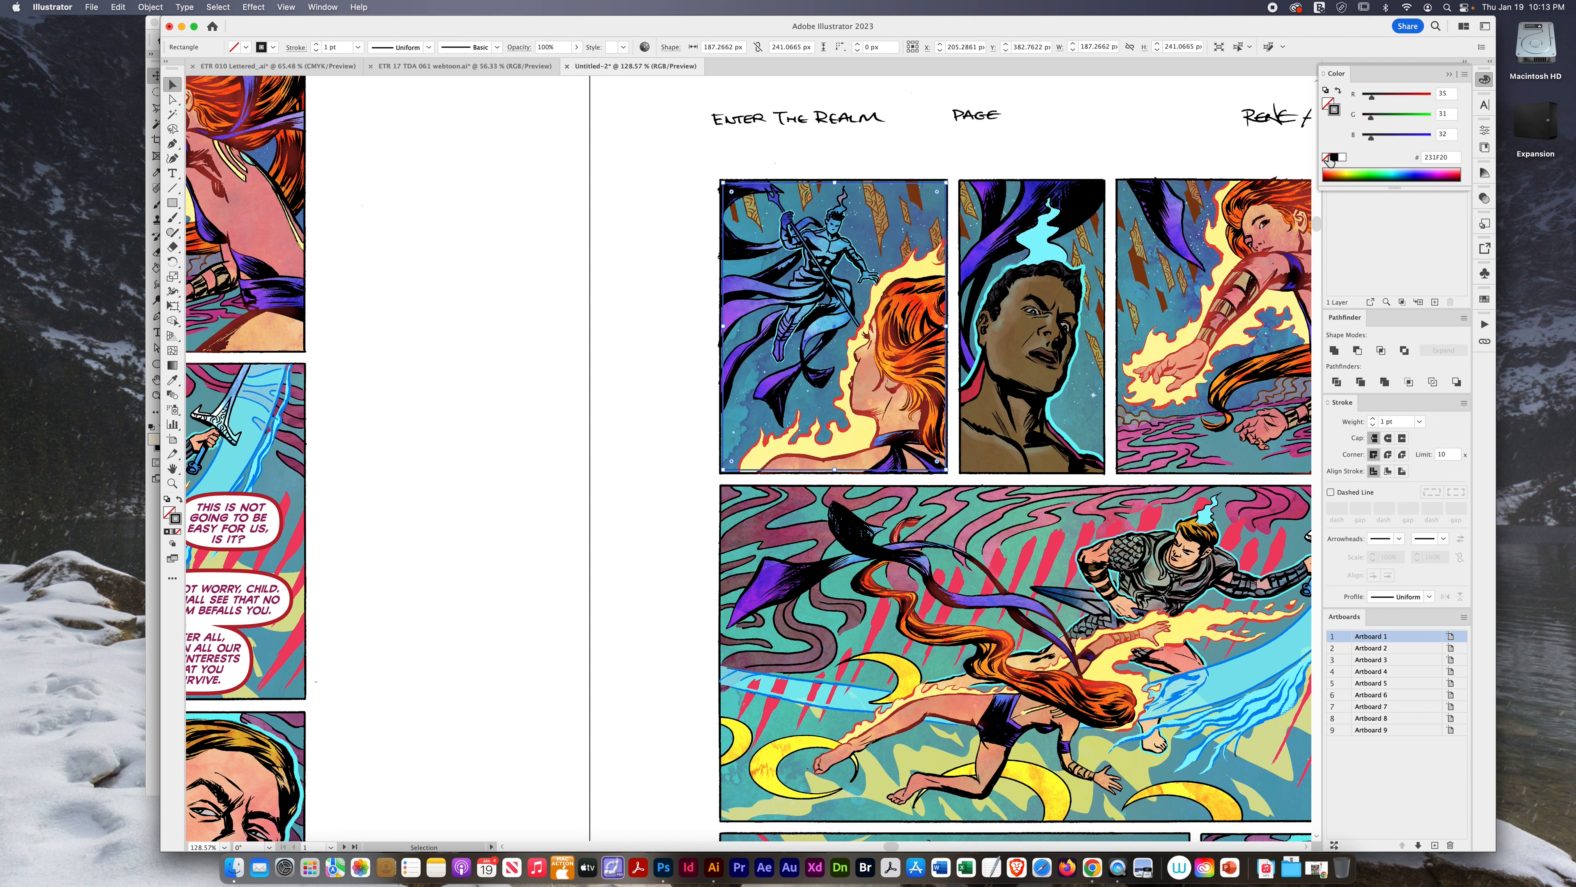
click(1327, 158)
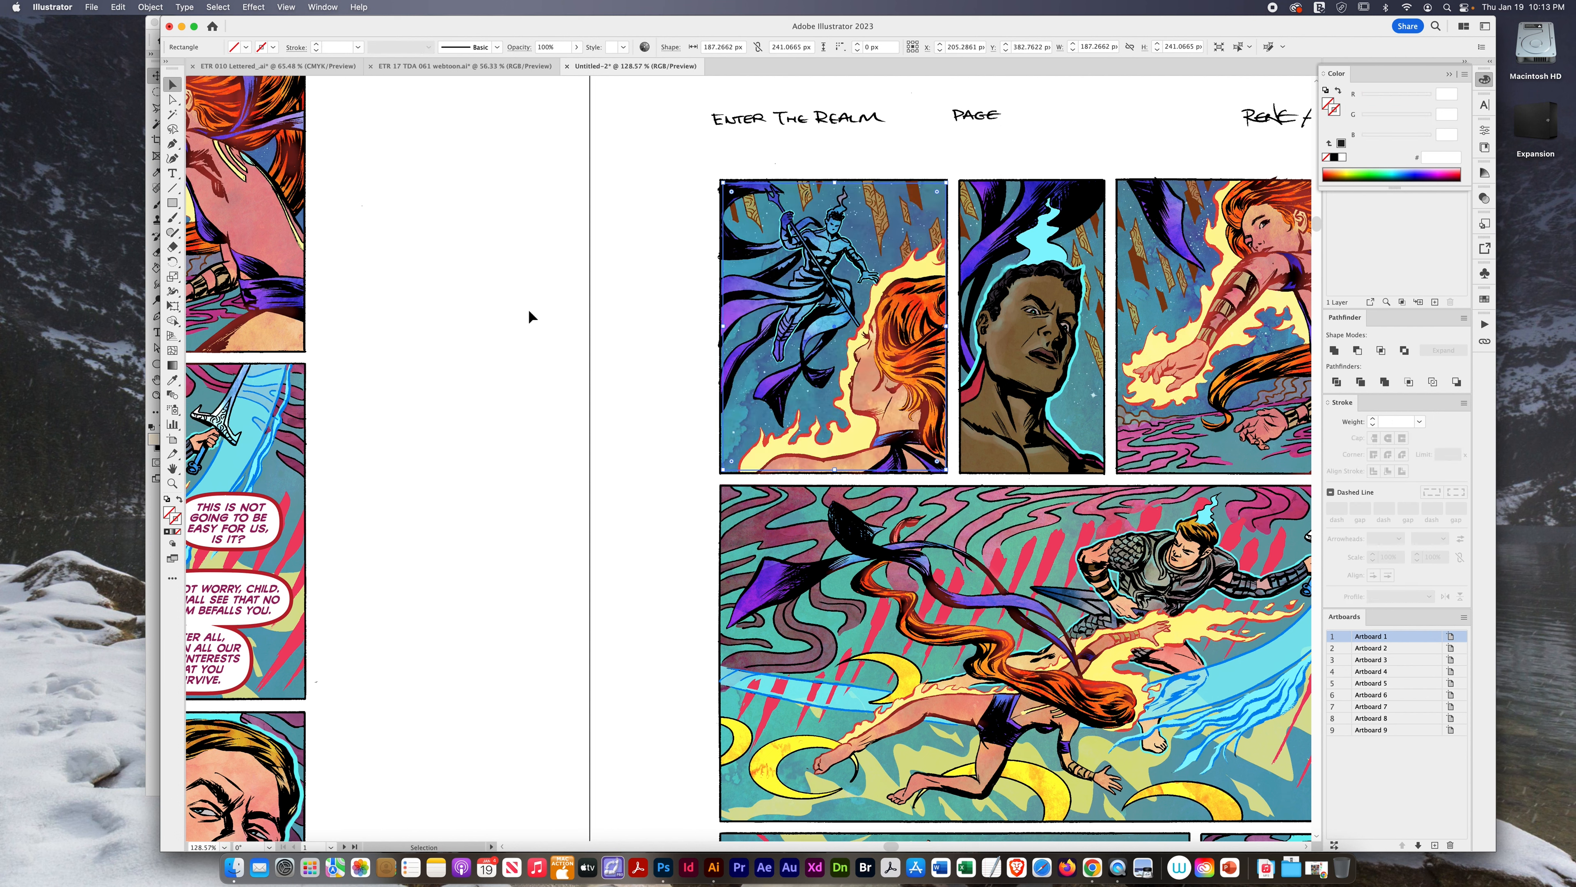
- Make a clipping mask from the rectangle and the unlettered artwork so that only the first panel remains on the artboard
drag(495, 266, 999, 439)
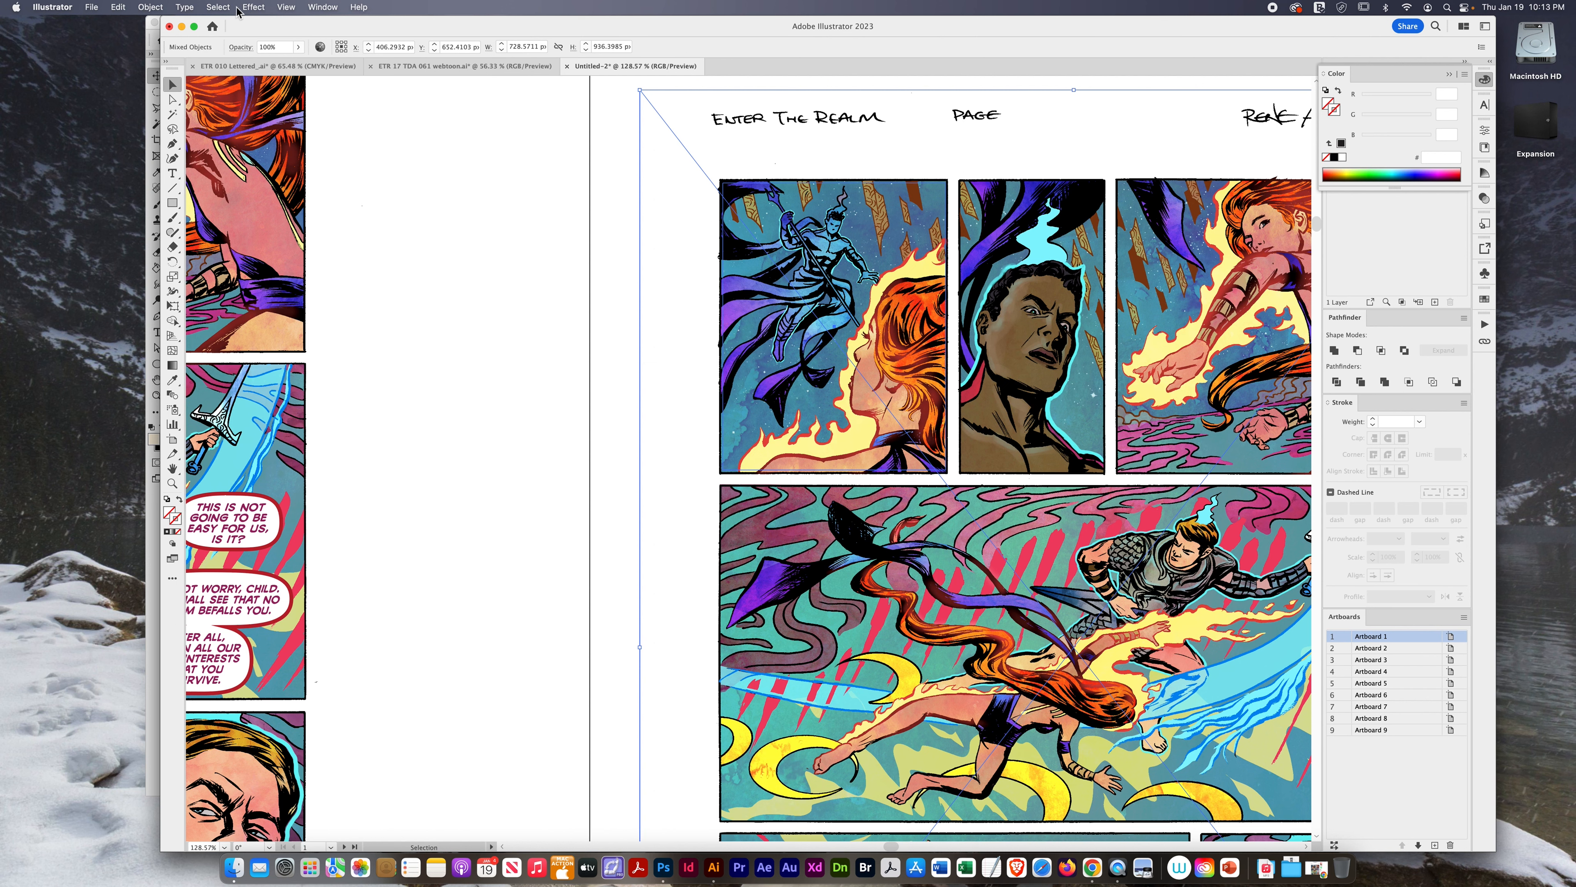
click(150, 7)
mouse_move(186, 485)
click(330, 490)
click(483, 470)
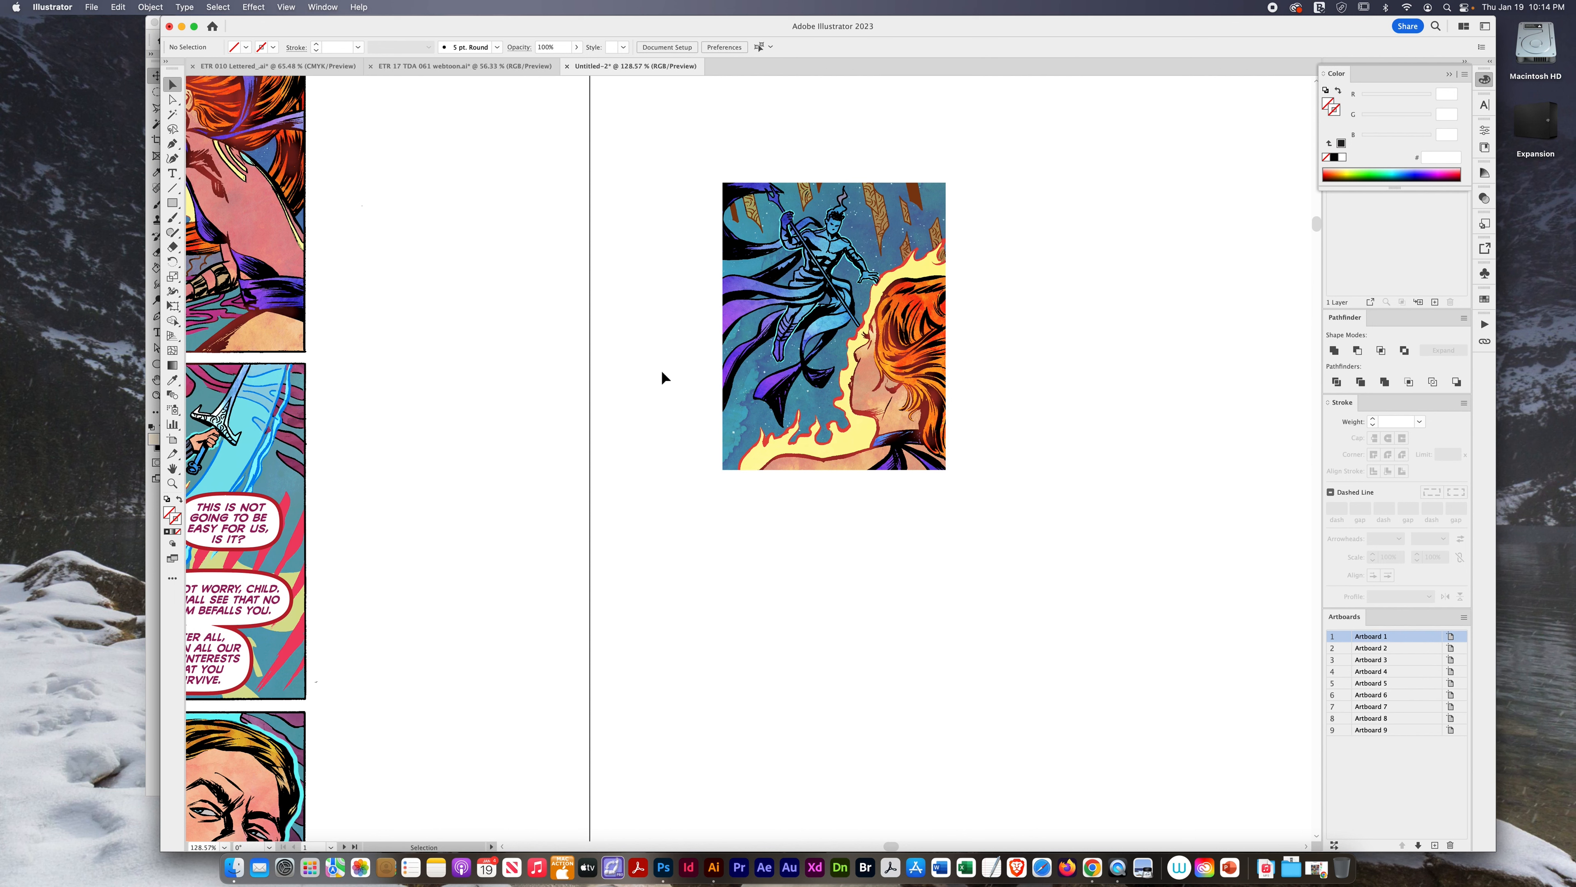
key(super+alt+0)
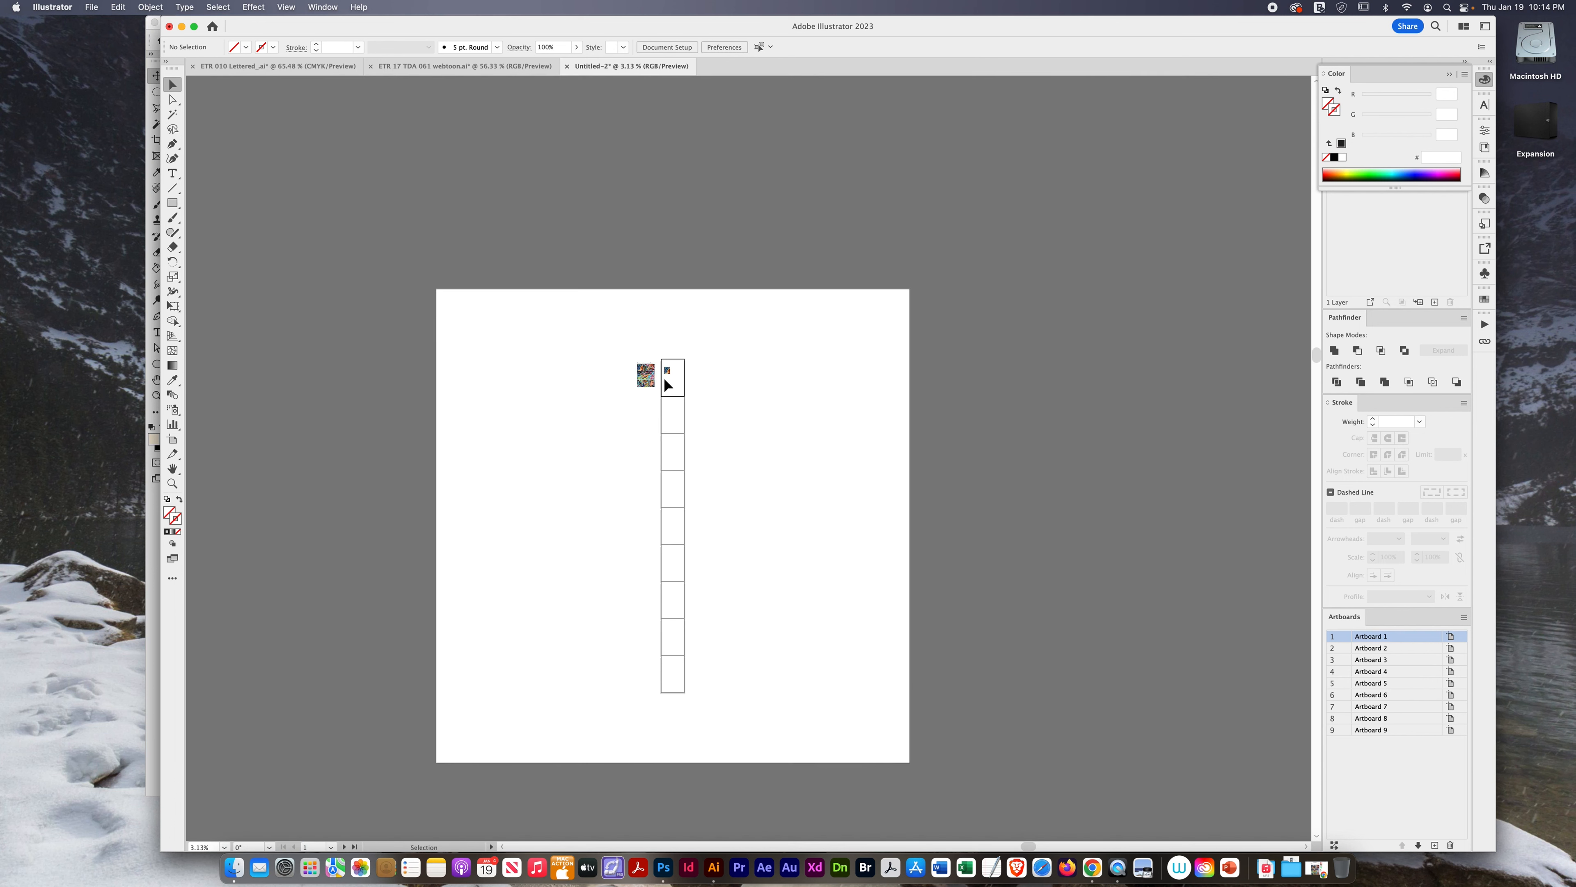
scroll(664, 378, up, 10)
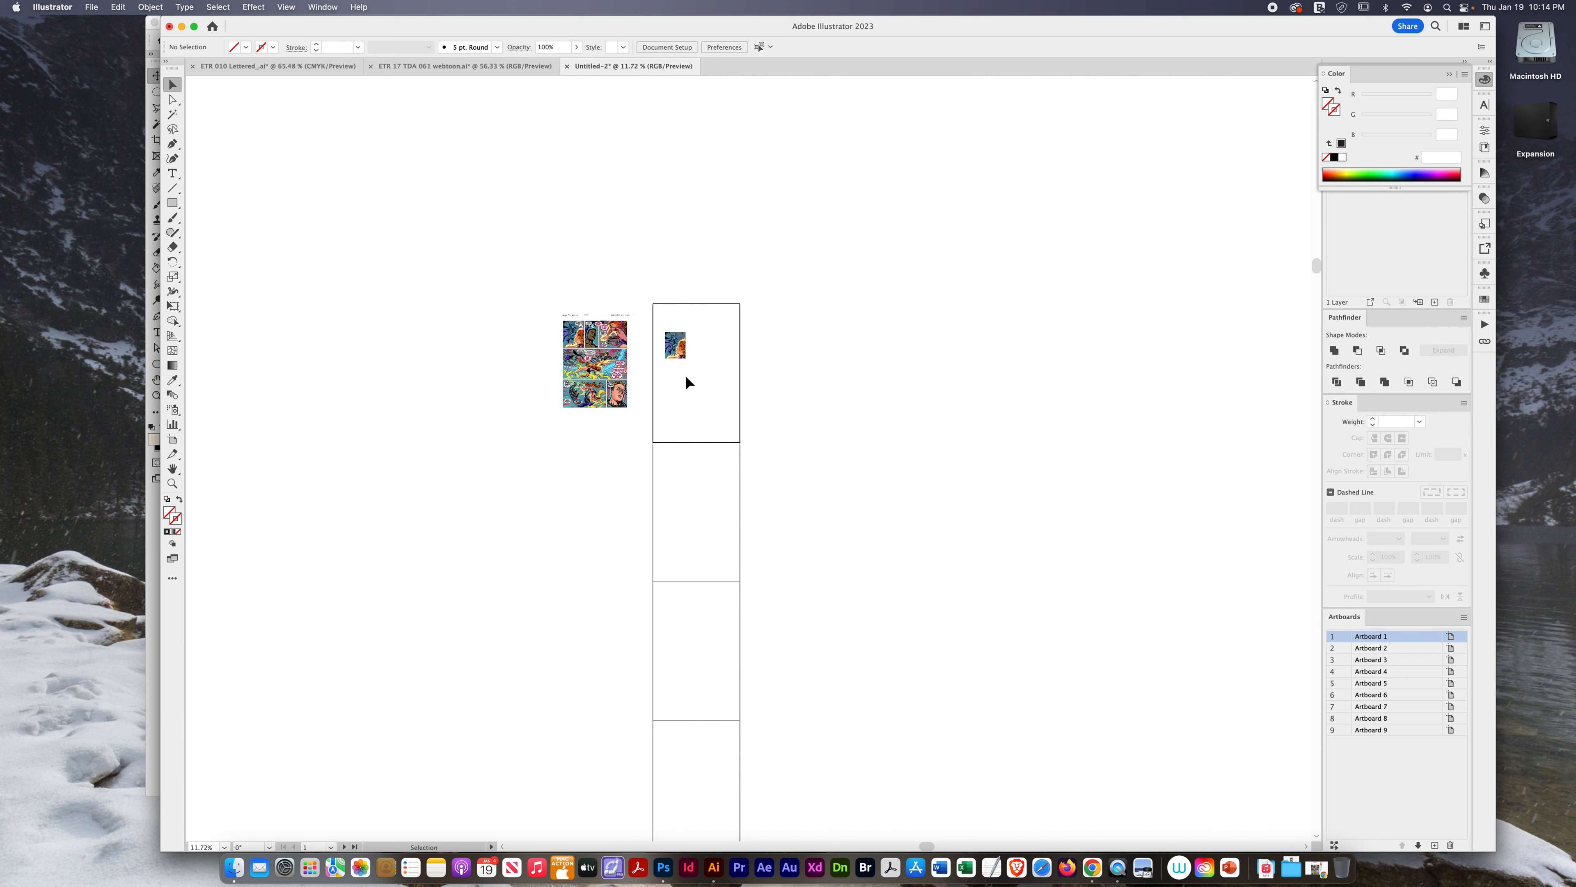
- Move the masked first panel to the upper left of the first artboard and scale it to about 801 × 1031 px, spanning the artboard's width
scroll(686, 377, up, 2)
scroll(686, 377, left, 1)
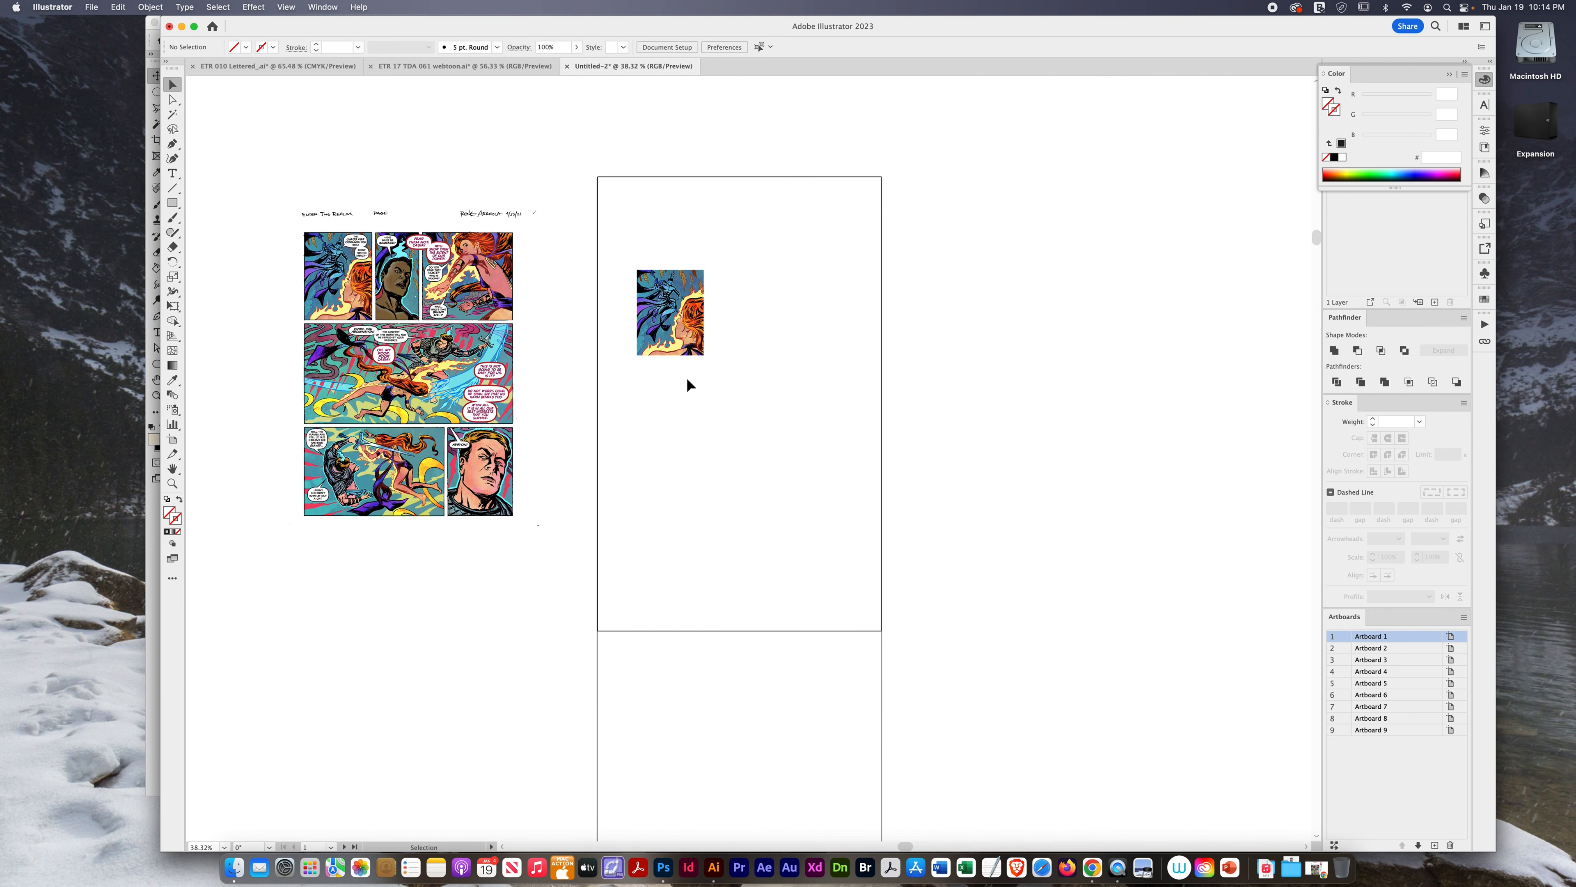
click(661, 356)
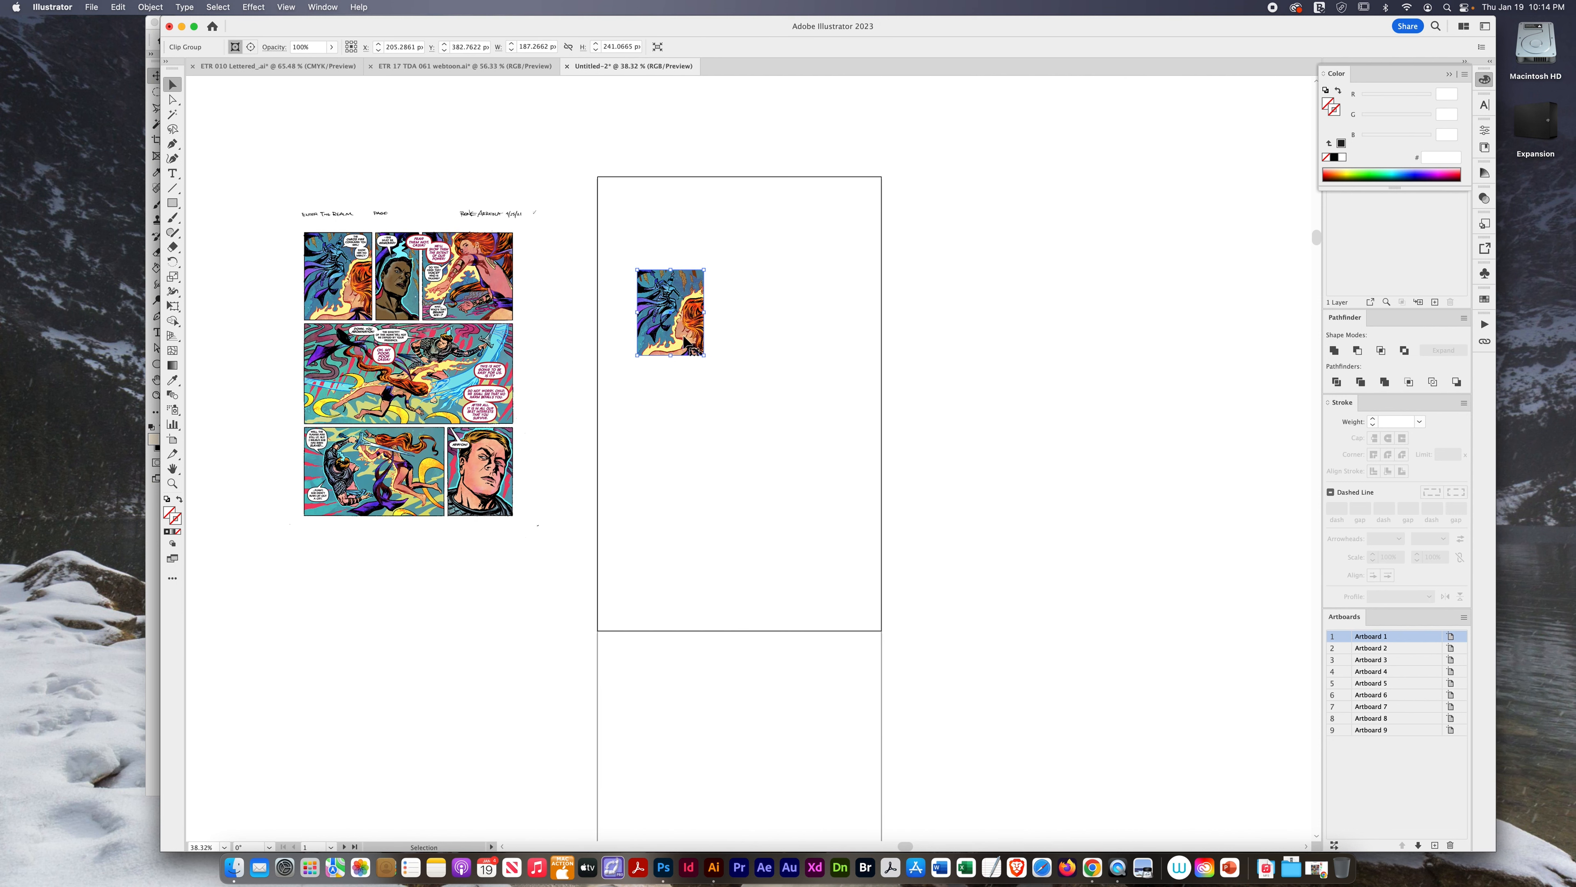
drag(683, 337, 648, 257)
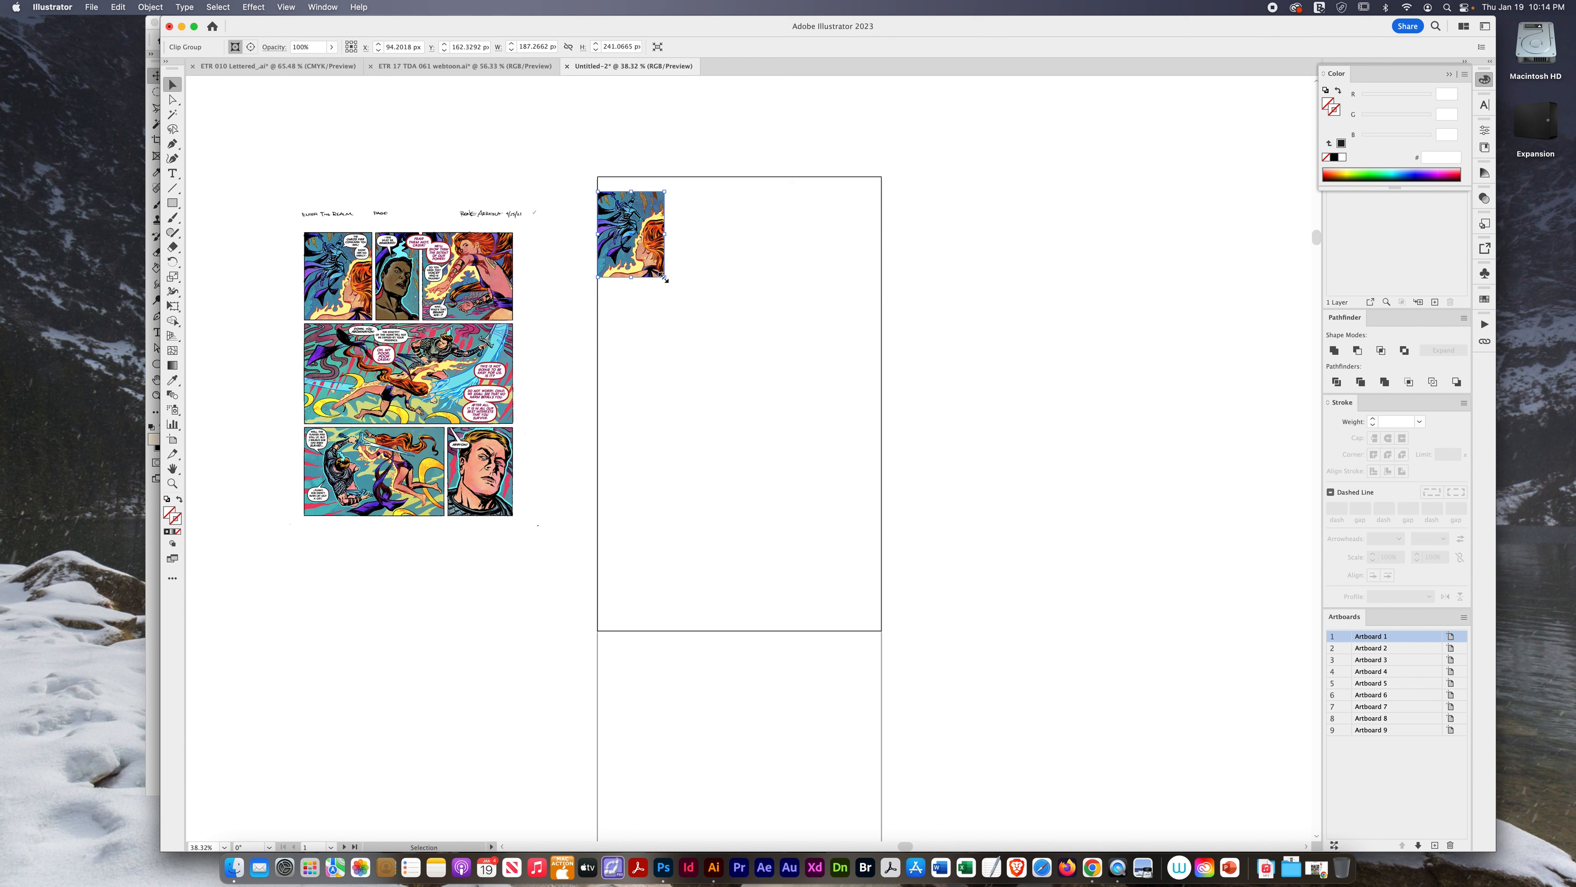
drag(665, 279, 937, 557)
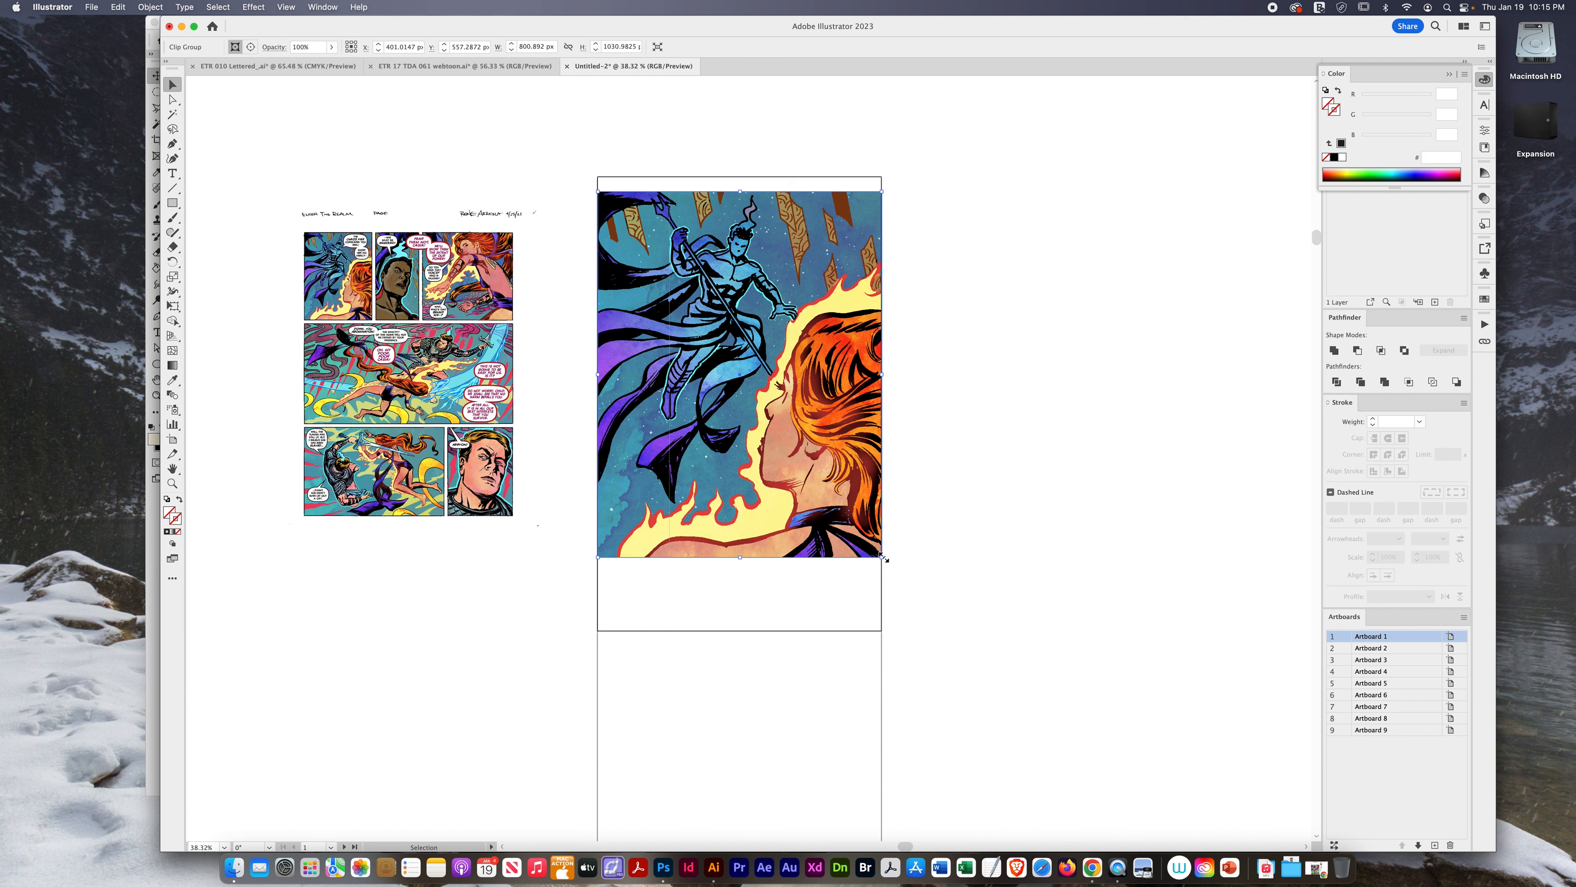
click(969, 553)
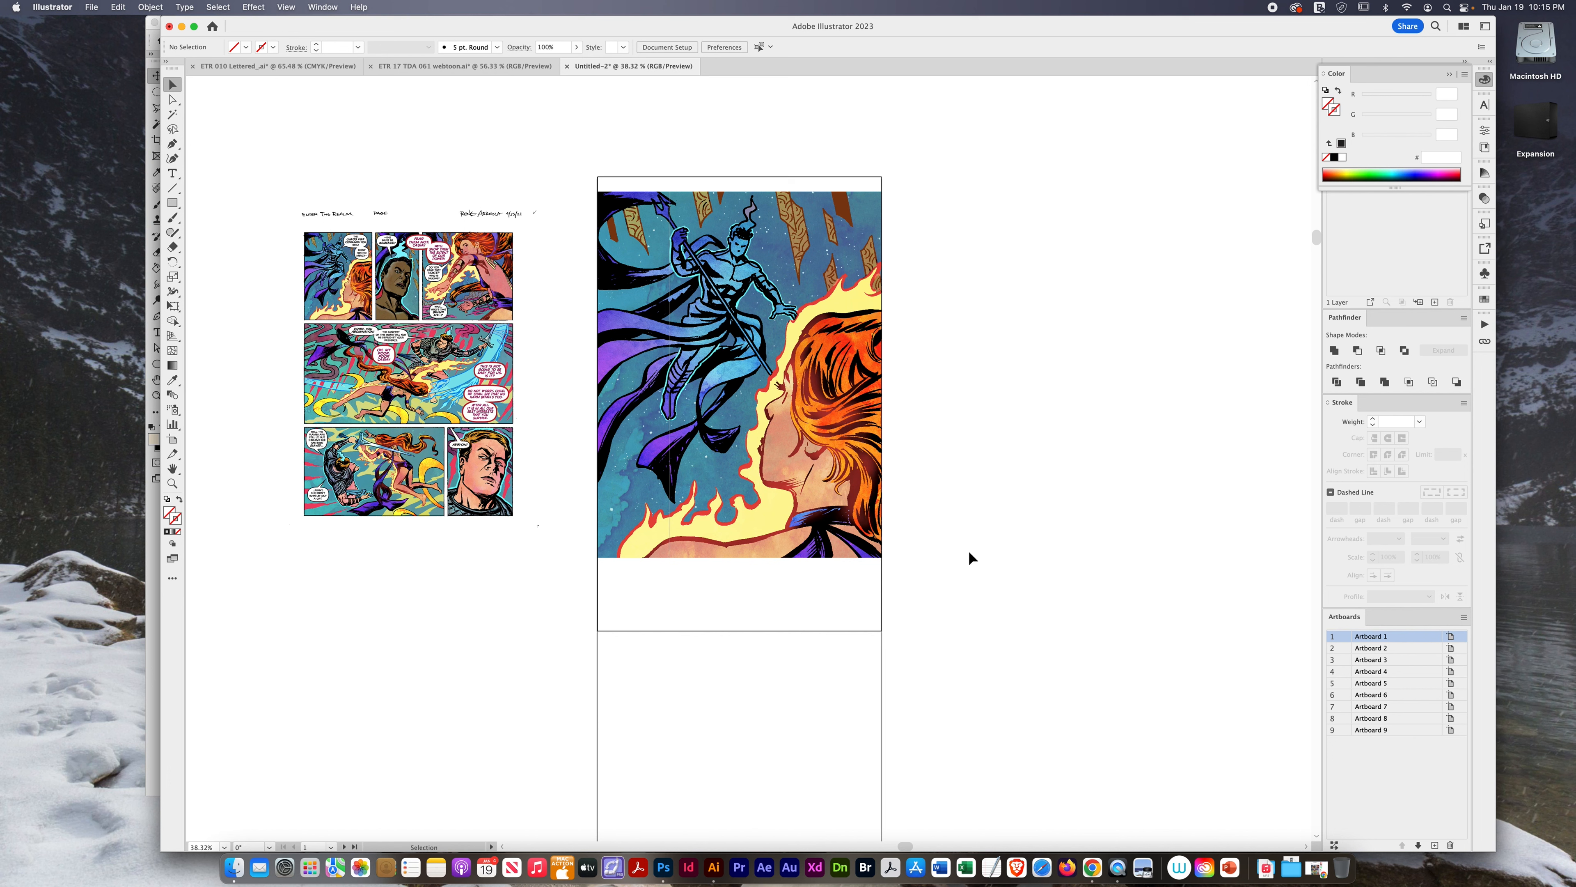
- Move the enlarged first panel straight down to leave blank space for balloons above it, and deselect it
click(833, 393)
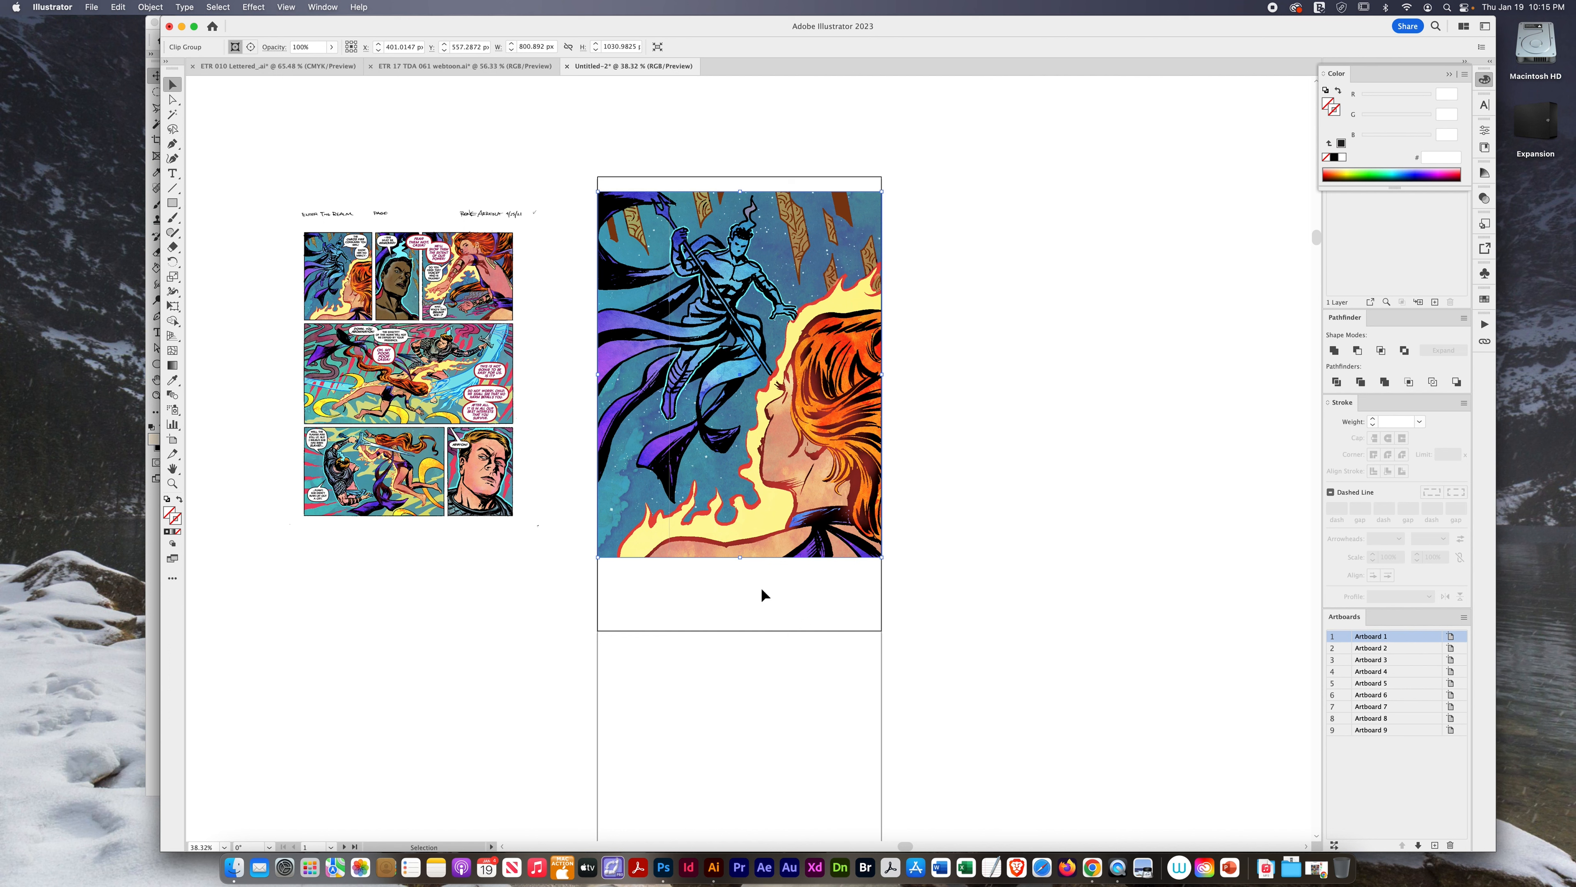
click(904, 500)
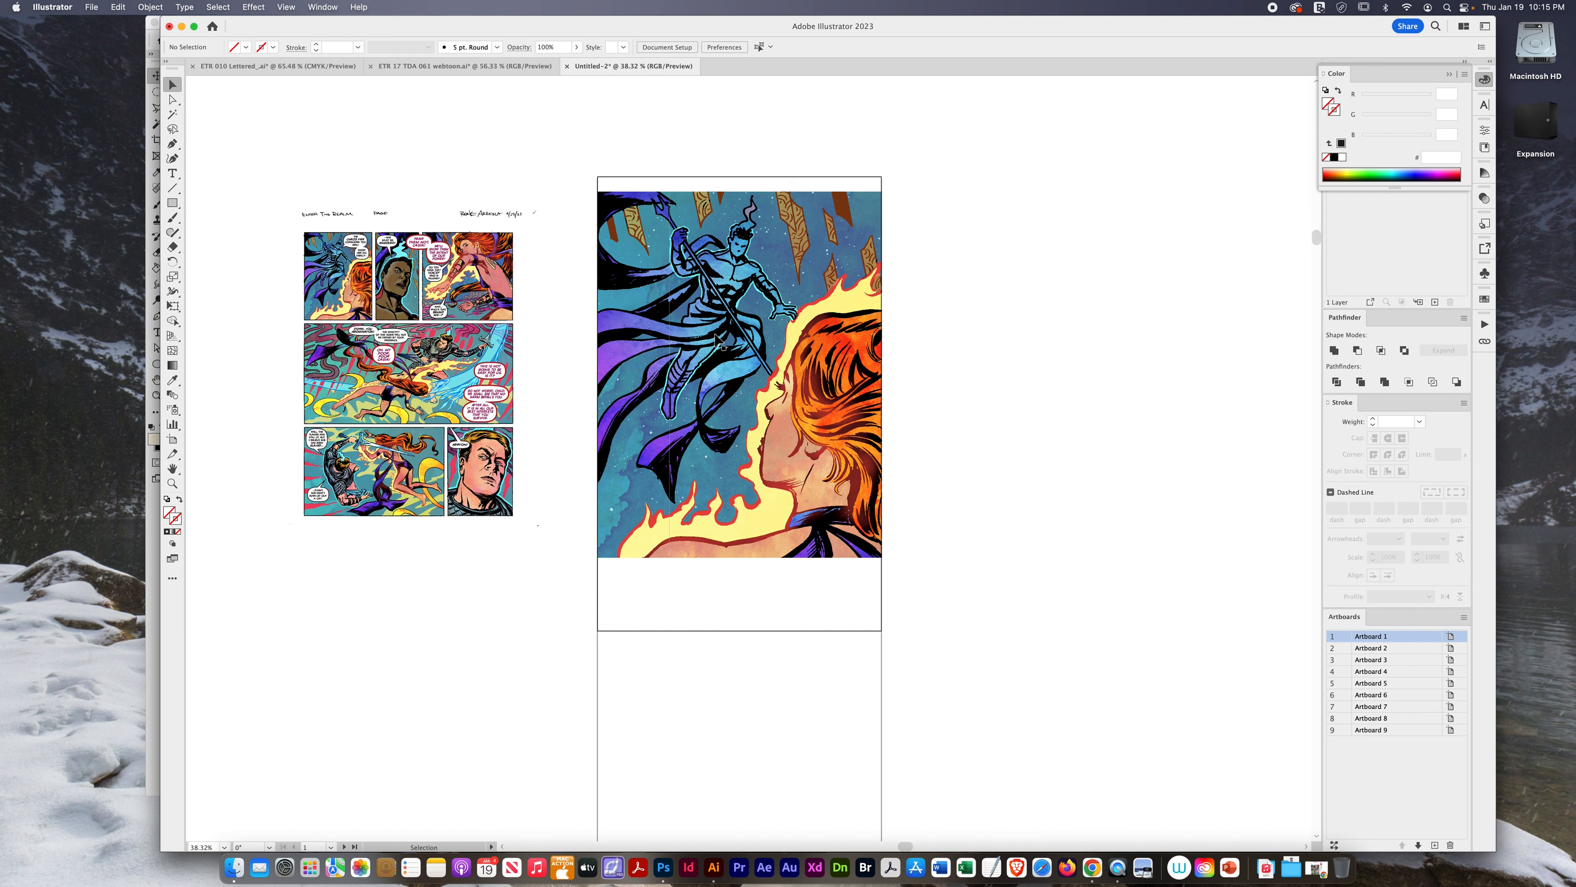
drag(718, 338, 719, 425)
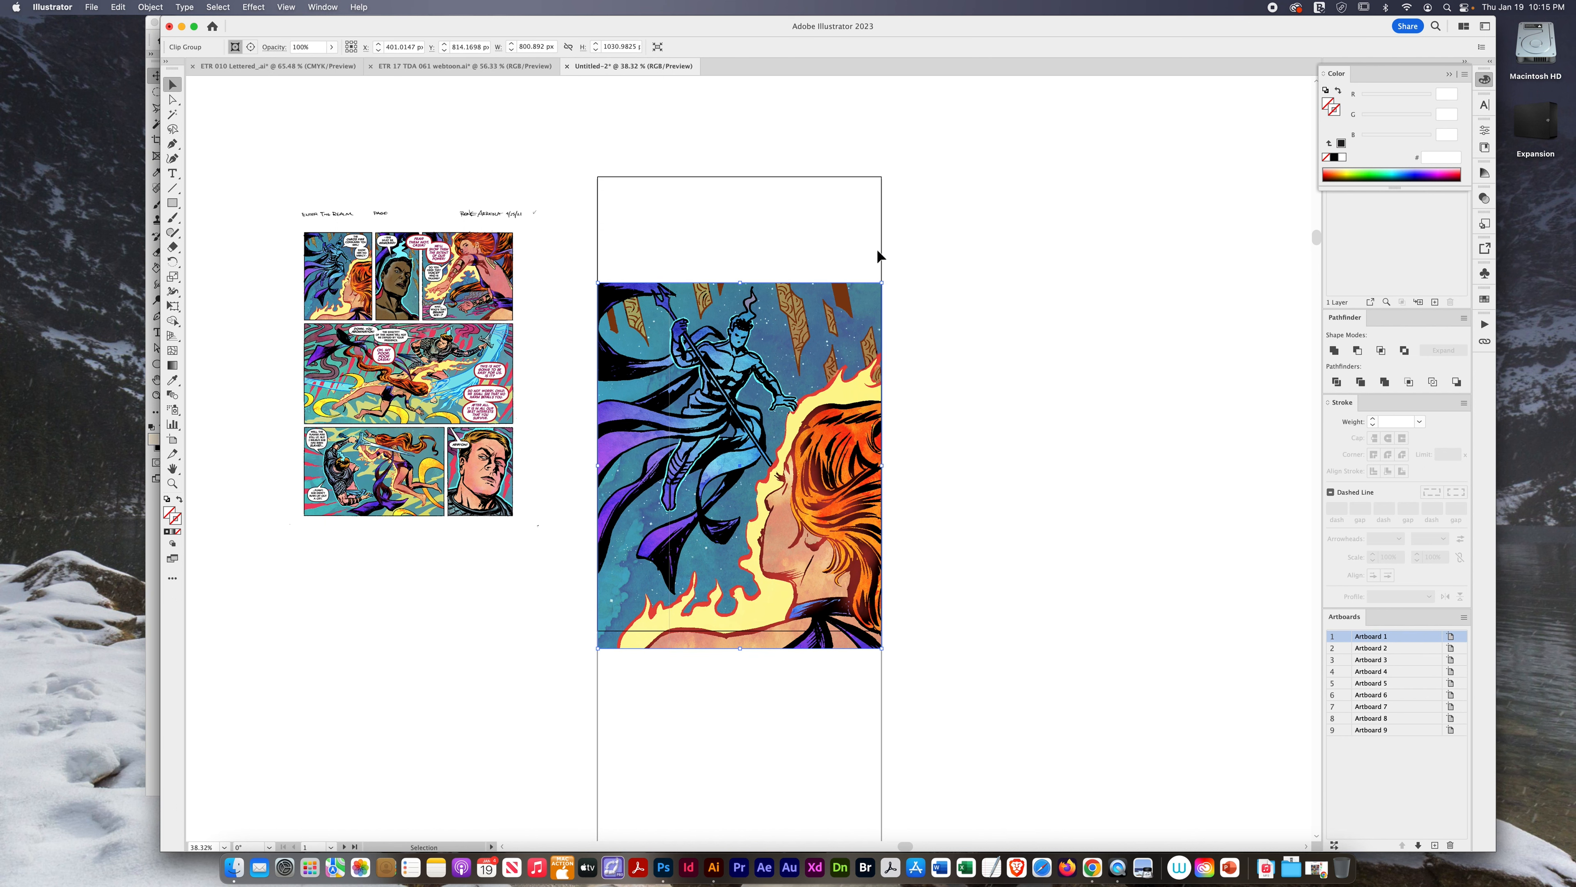
click(578, 250)
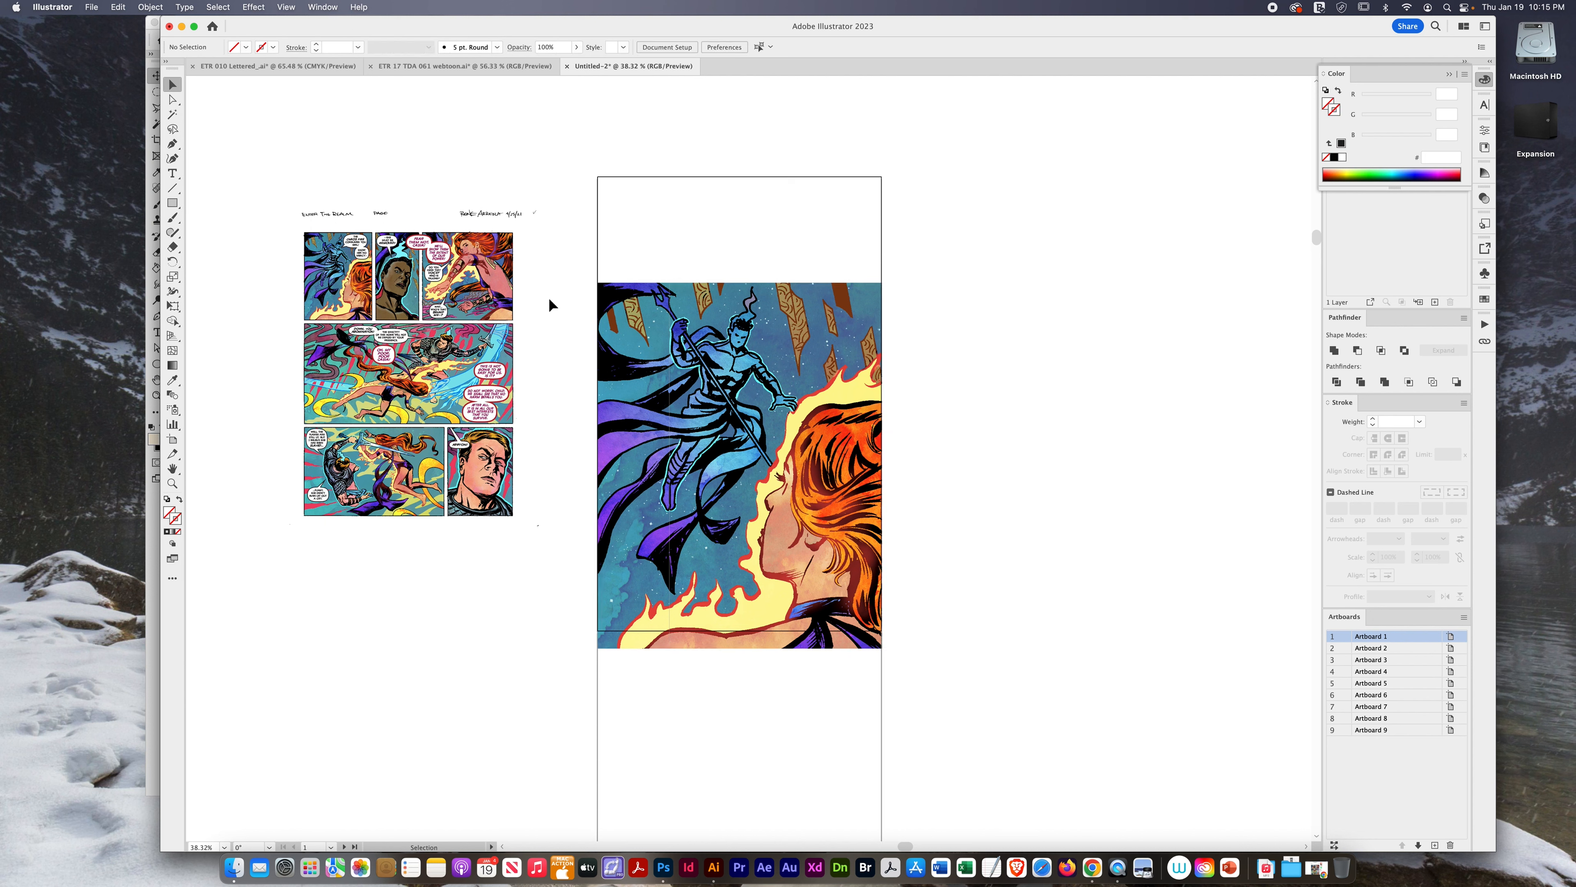
- Copy the two white balloons above the first panel in ETR 17 TDA 001 webtoon.ai and paste them beside the new document's first artboard
click(460, 66)
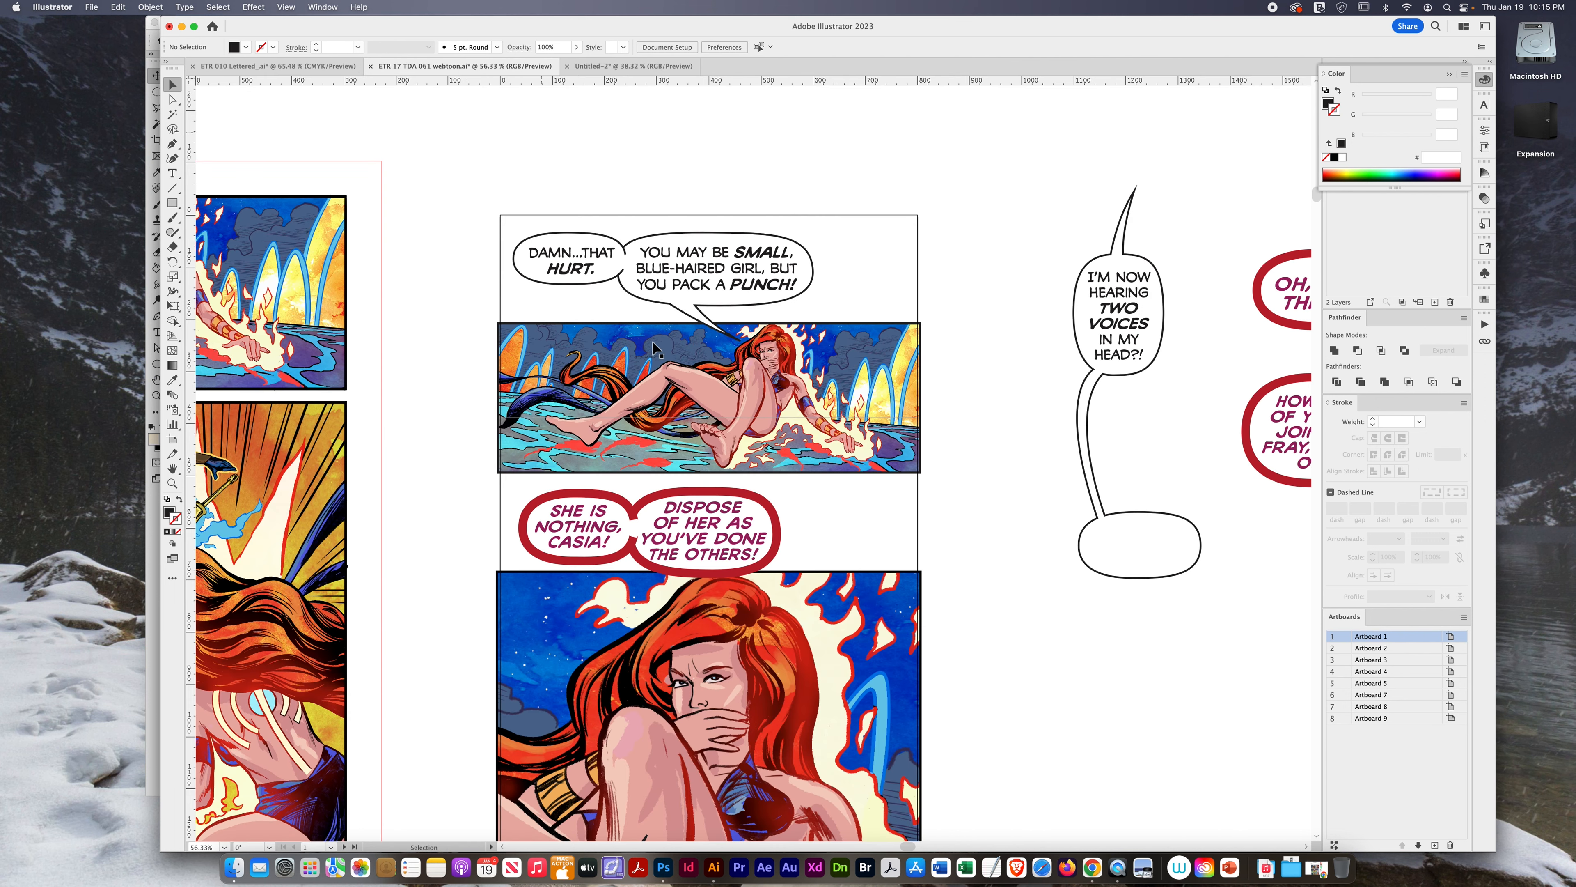
drag(473, 210, 852, 312)
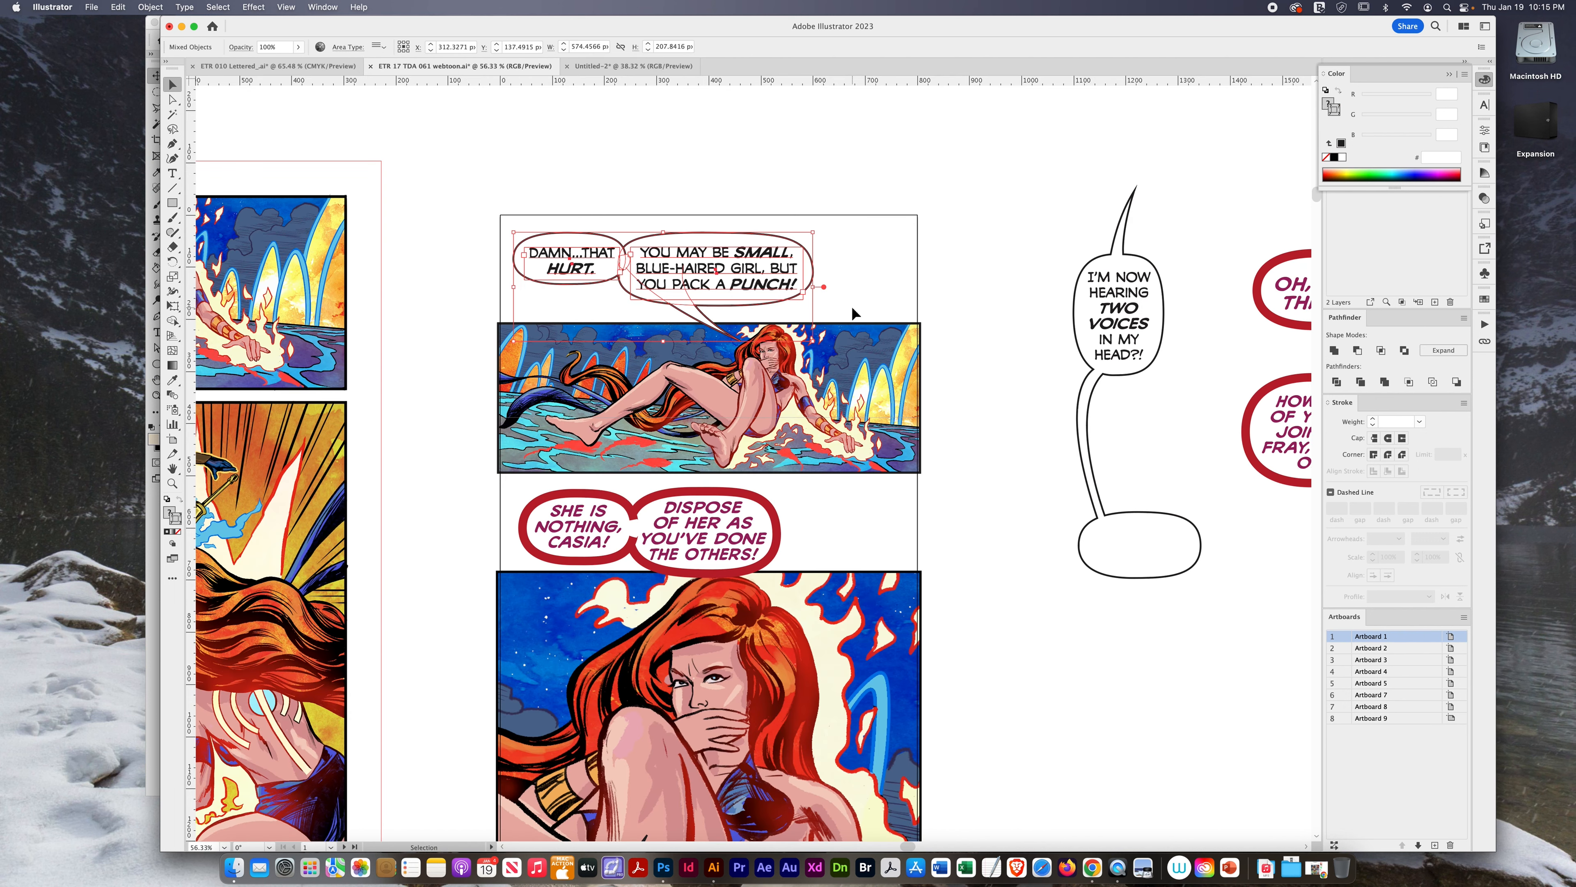
key(a)
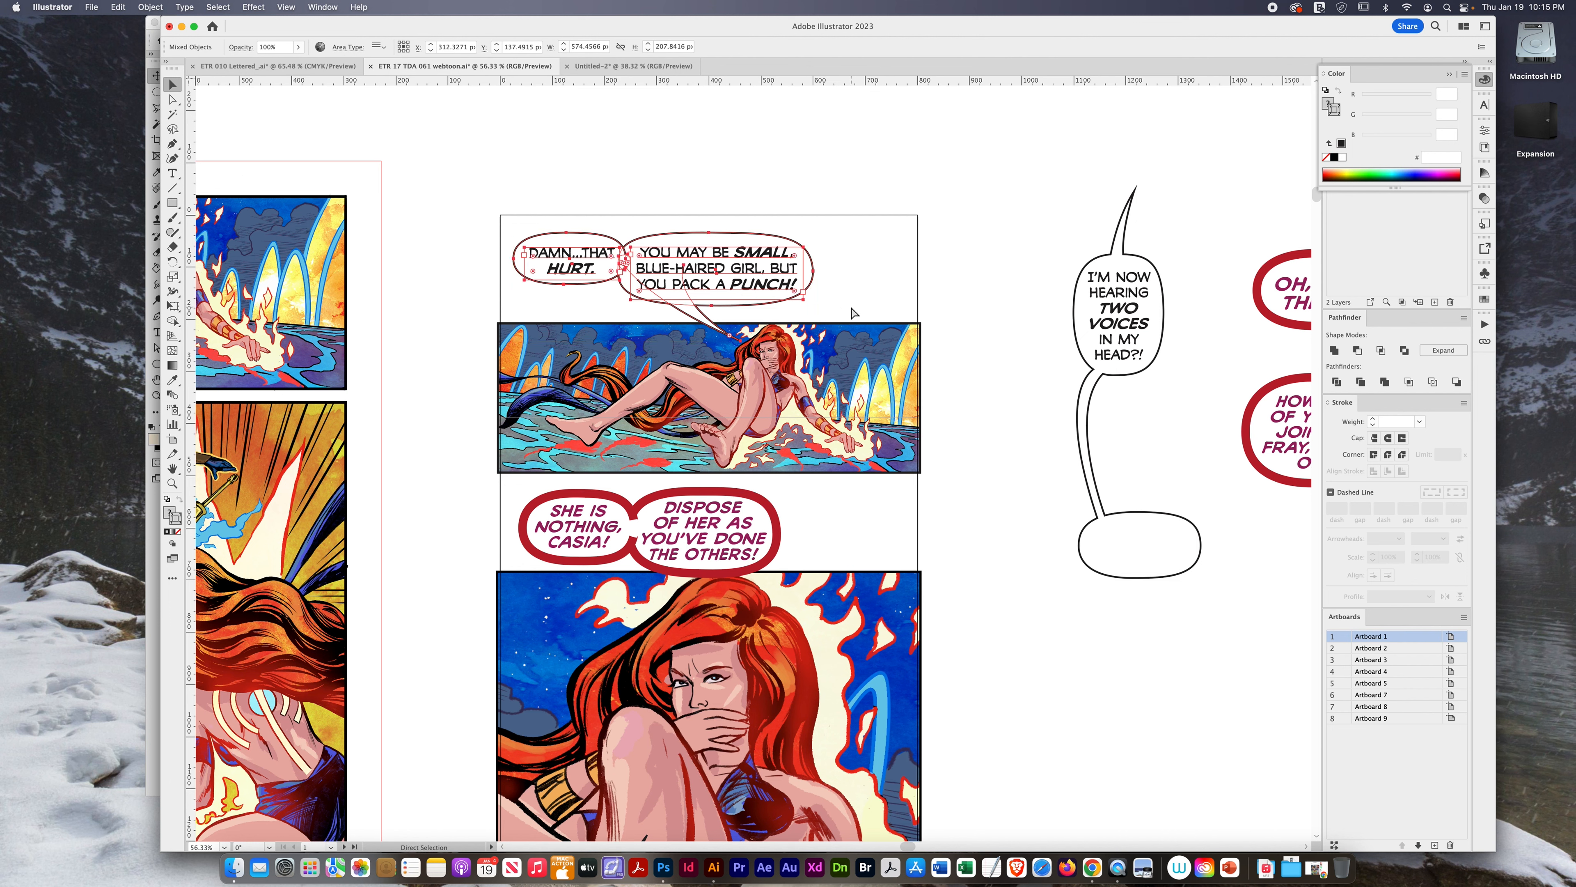
key(v)
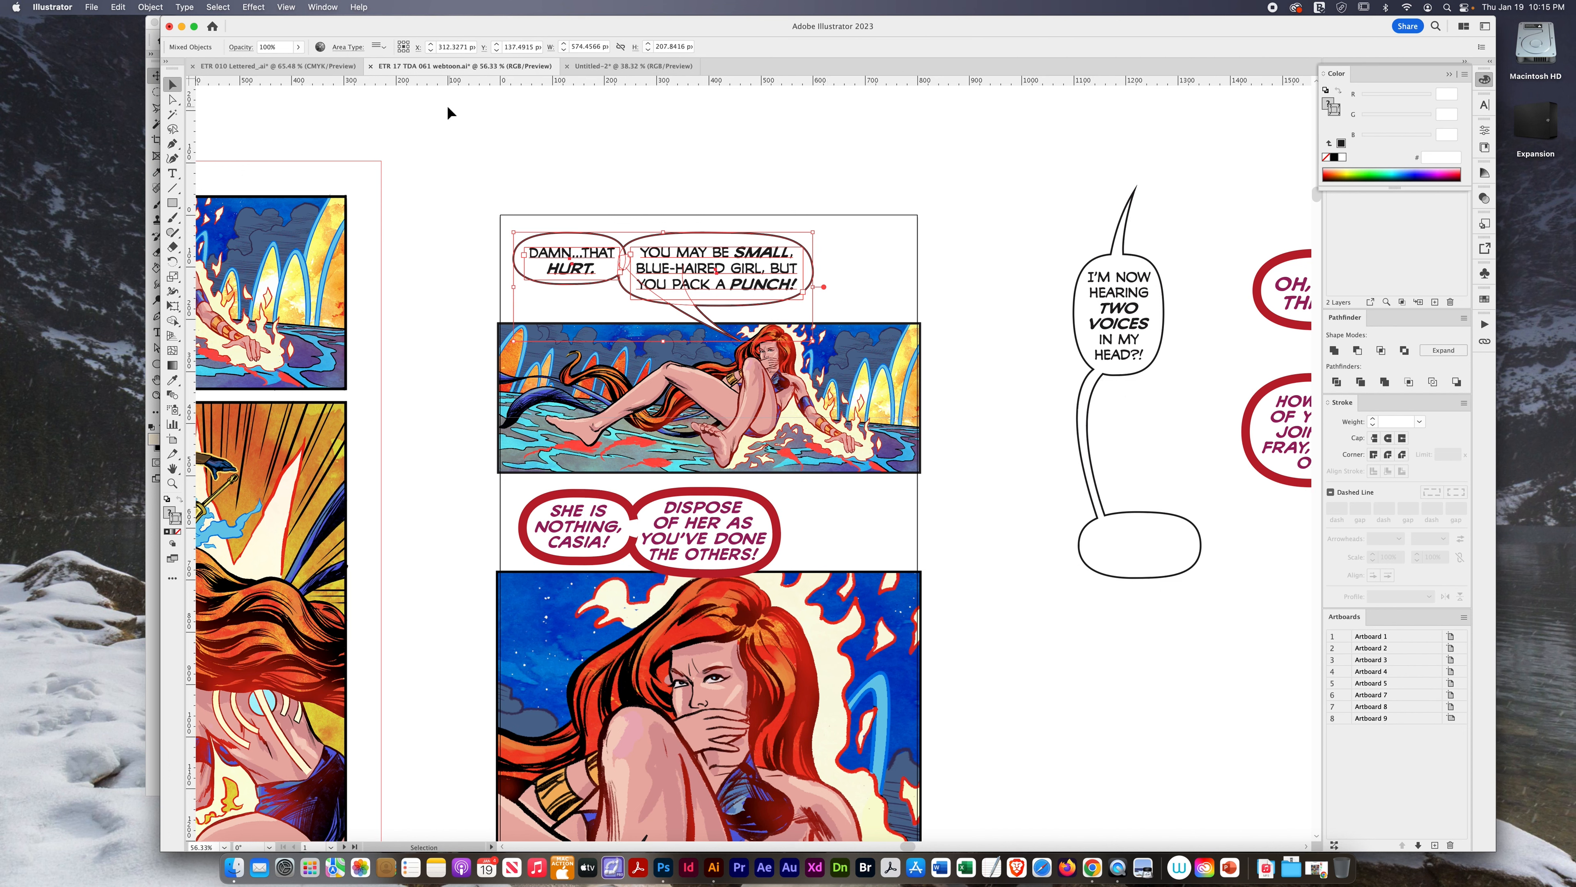
click(314, 65)
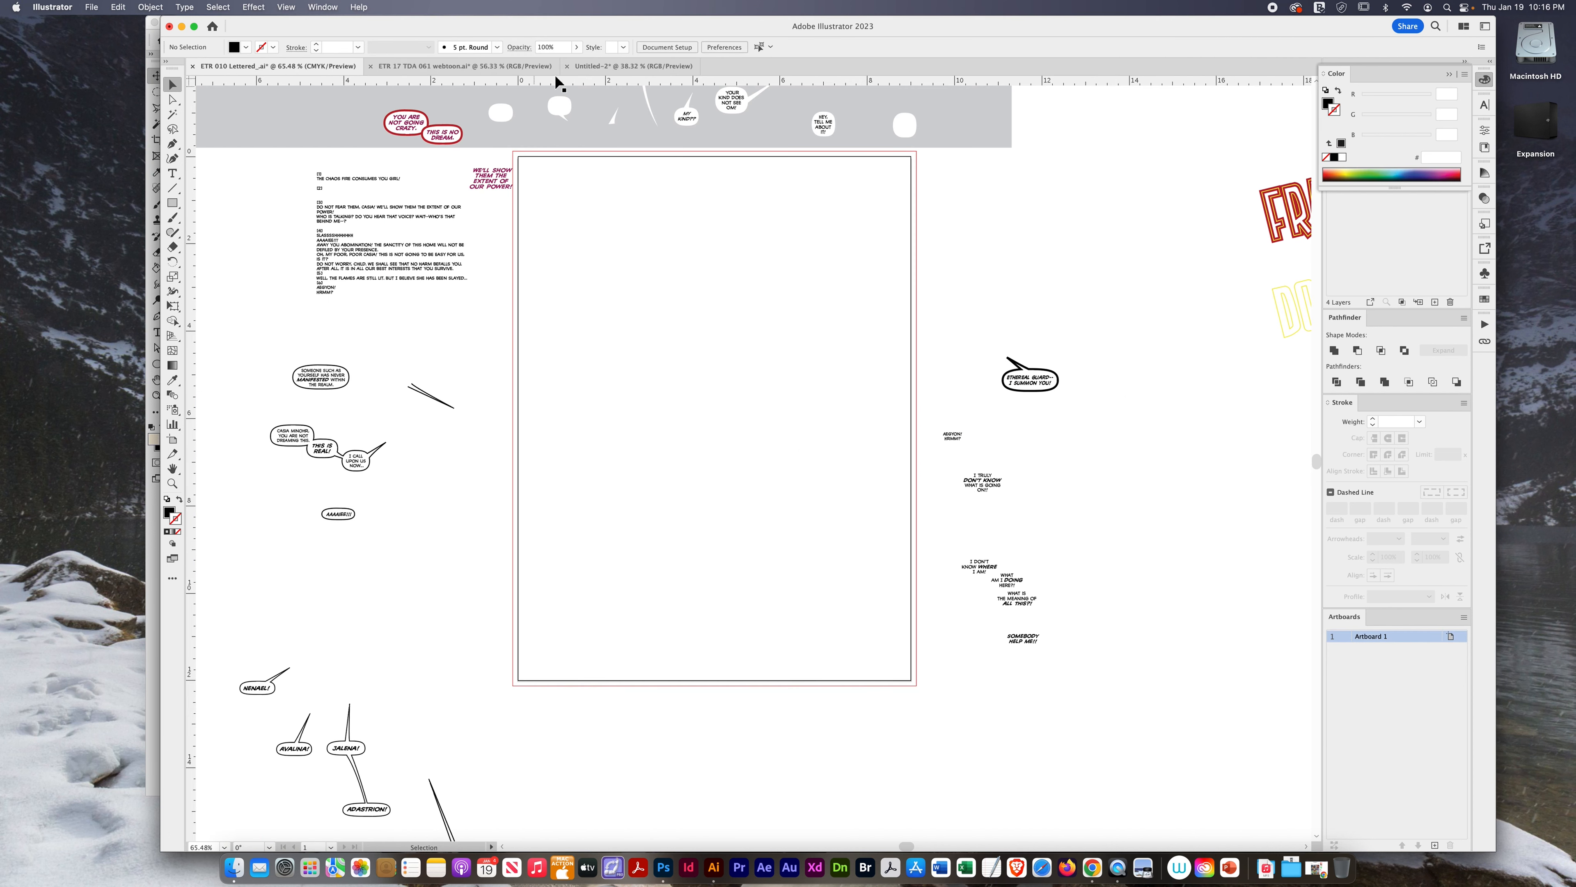
click(594, 66)
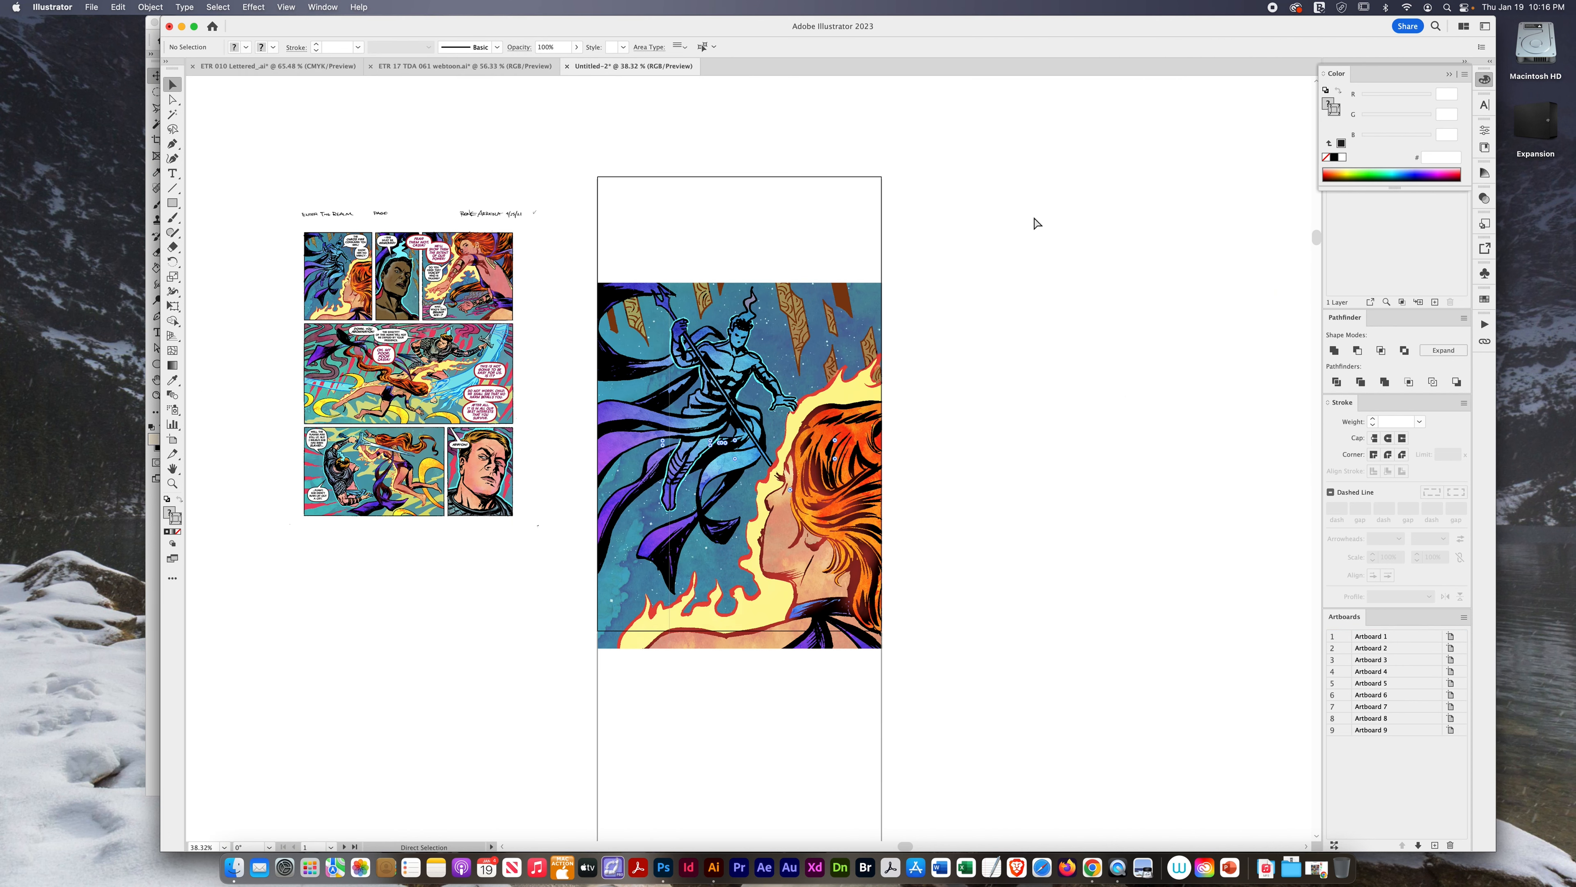
key(super+v)
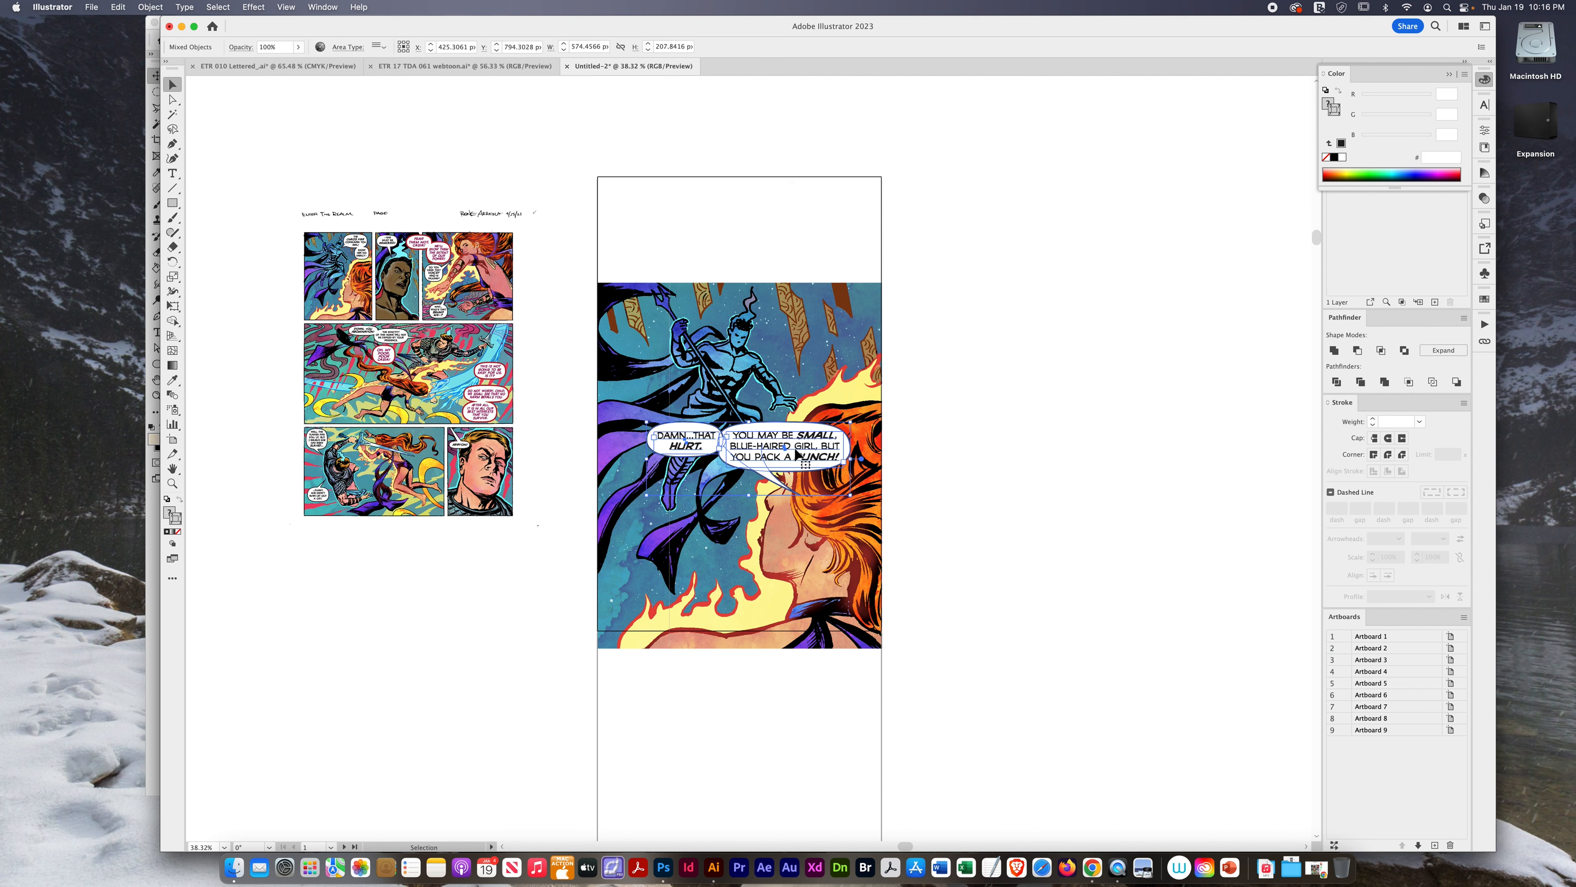
drag(796, 463, 1047, 220)
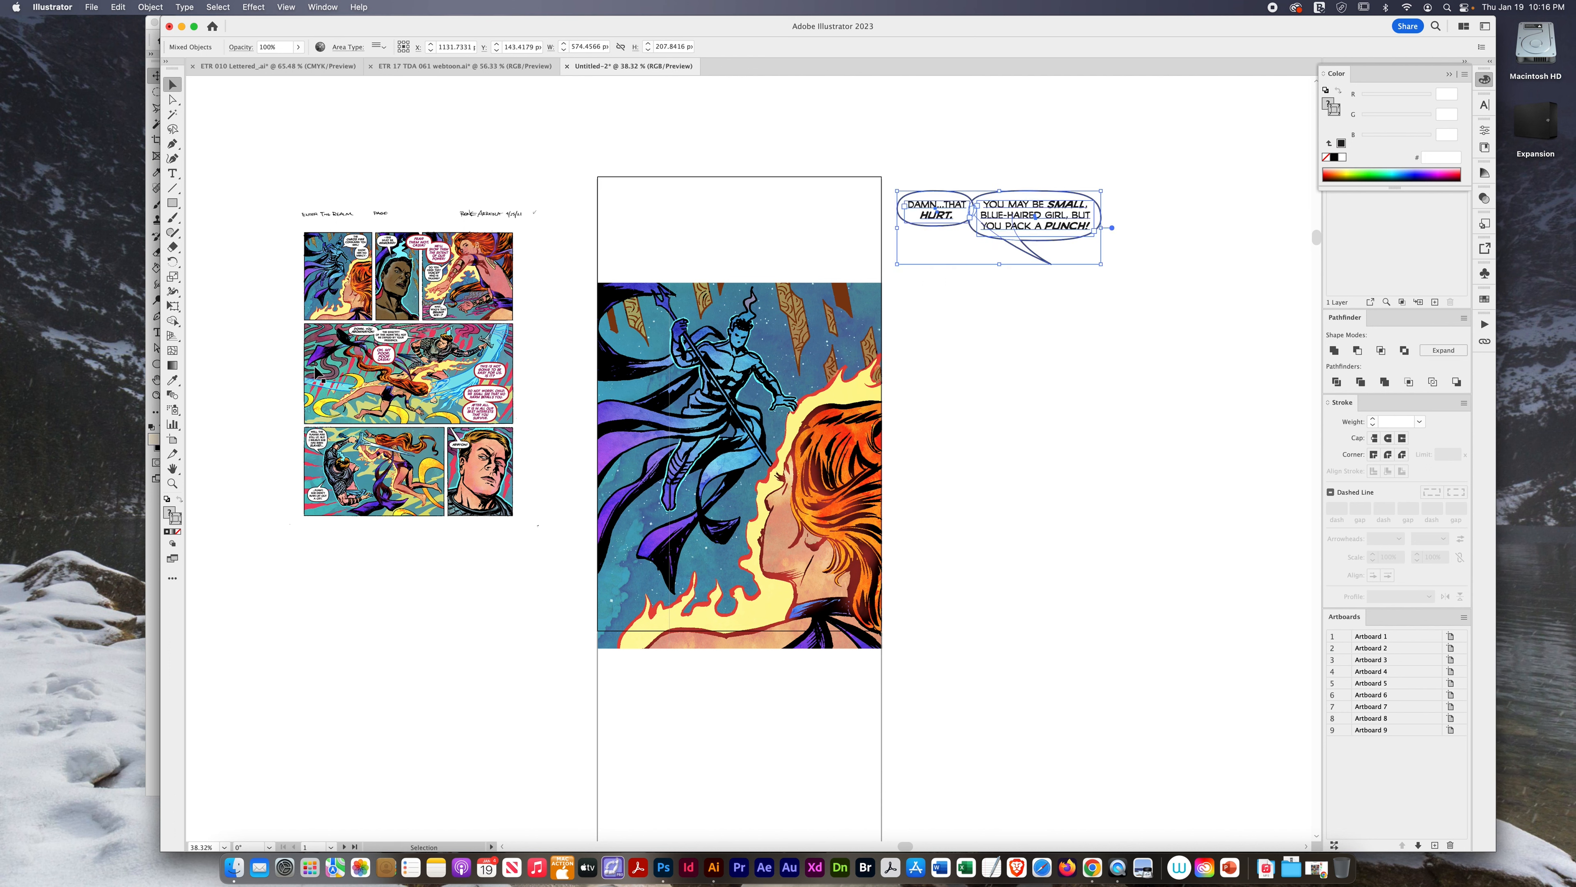
- Place an unlettered duplicate of the page artwork below the lettered page and clear the selection
click(333, 383)
scroll(331, 379, right, 1)
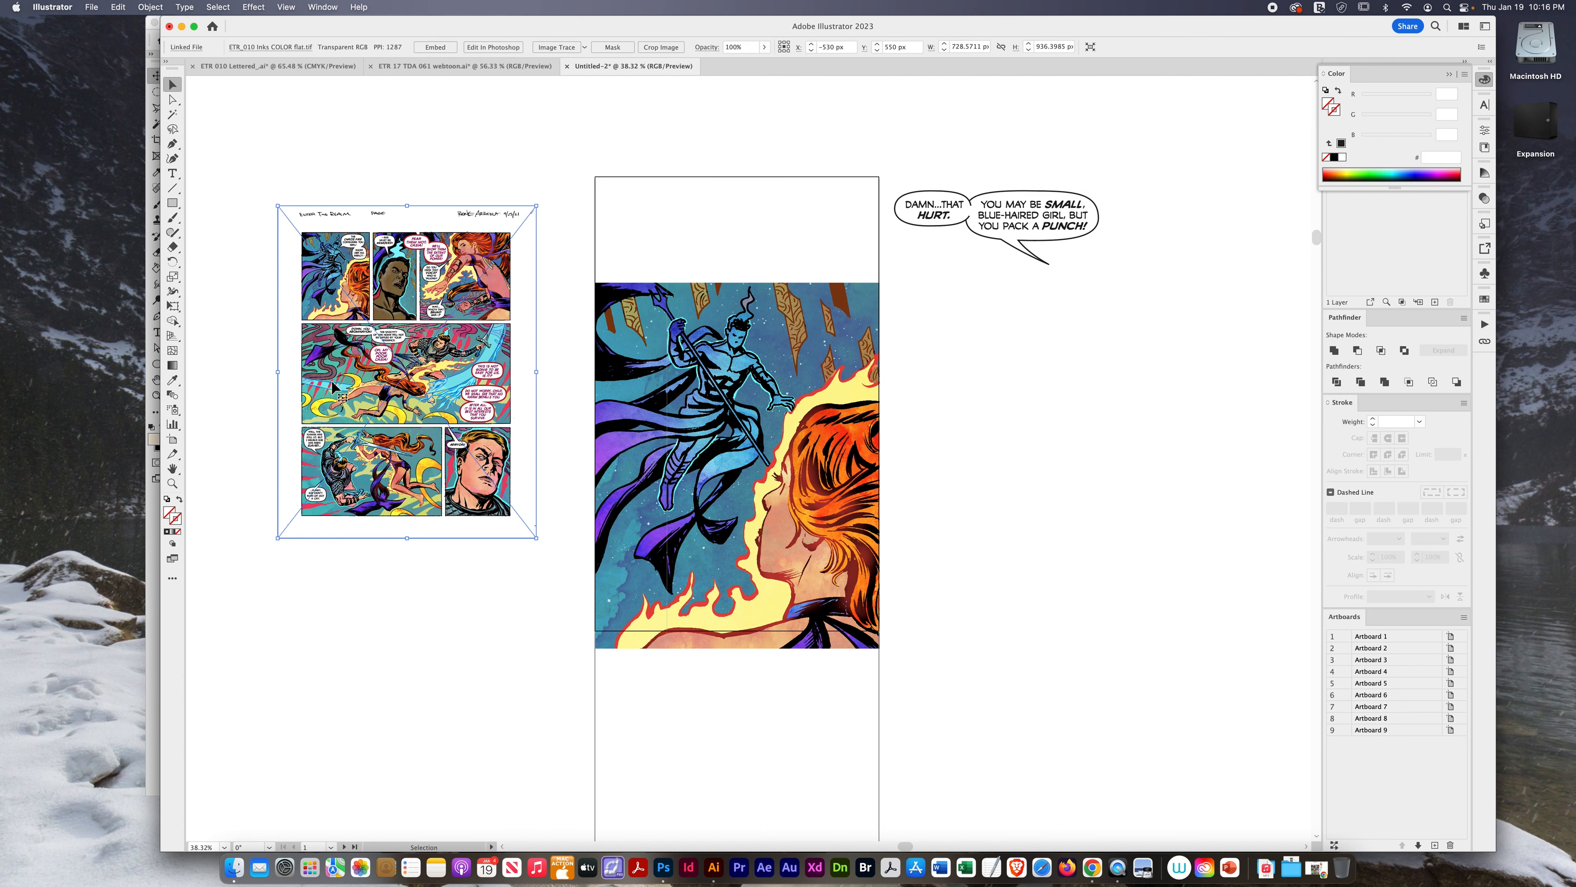
scroll(331, 379, right, 1)
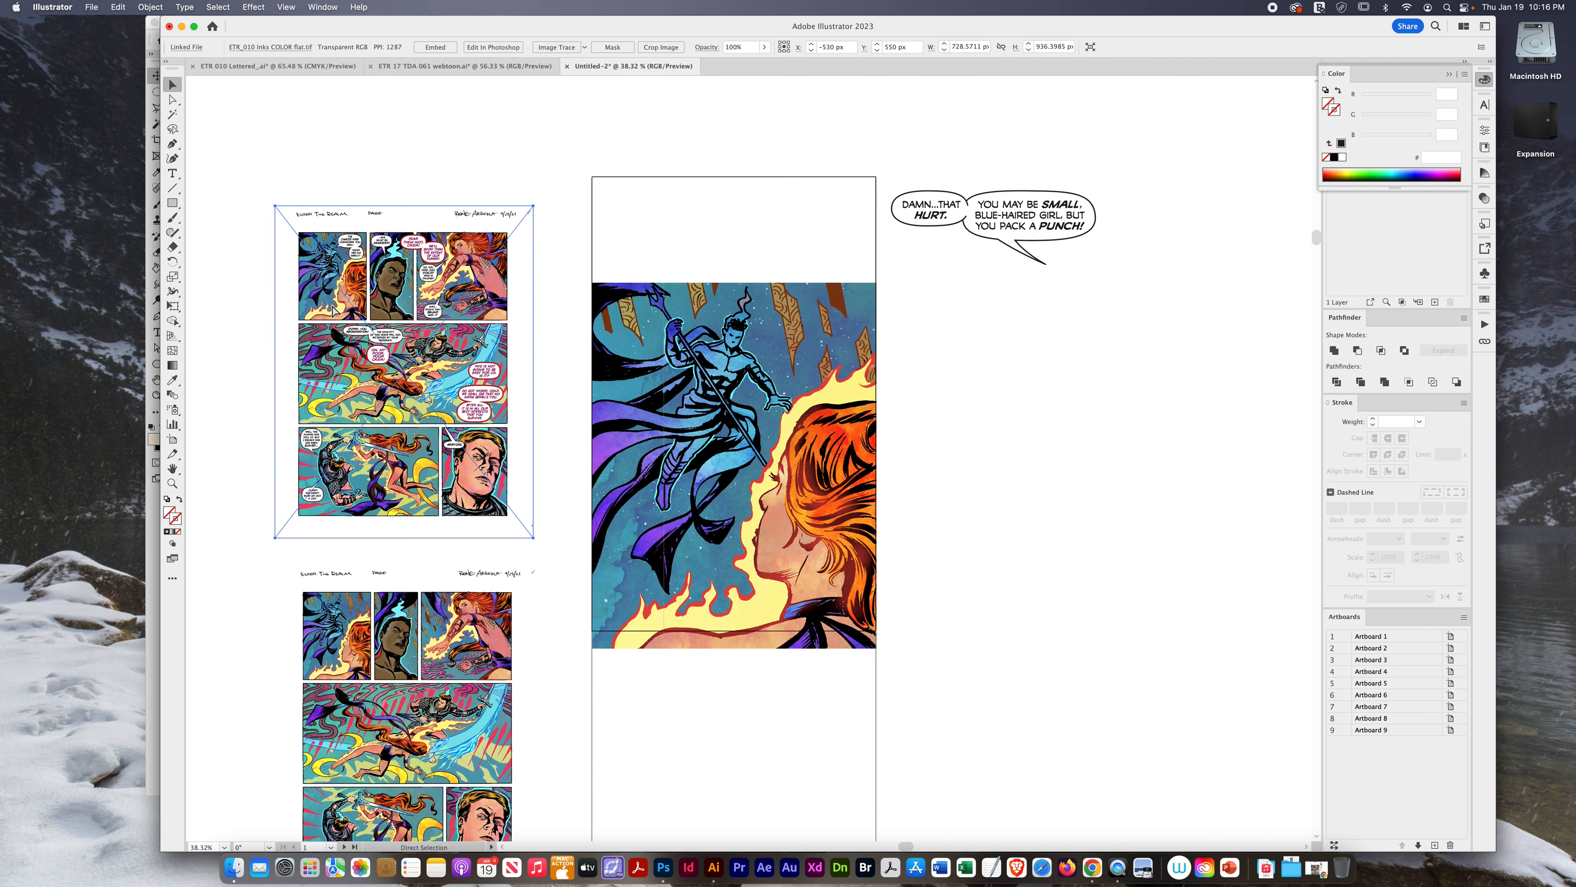
key(super+shift+a)
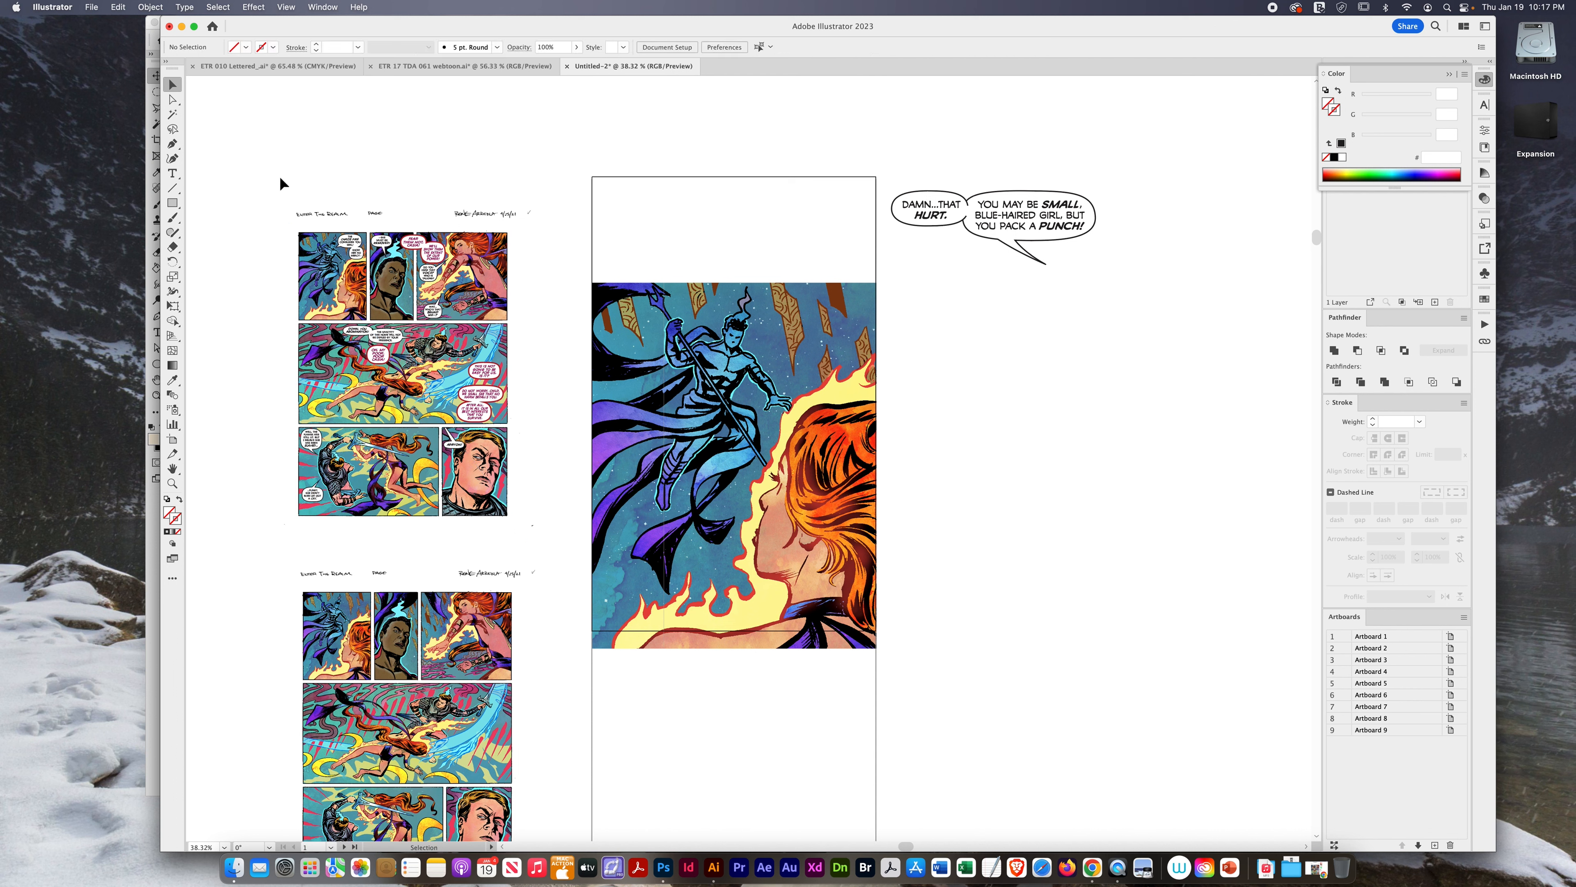
- Copy the lettered page's first-panel balloons to the top of the first artboard, scaled to about 323 × 295 px to match the reference lettering
drag(280, 177, 368, 293)
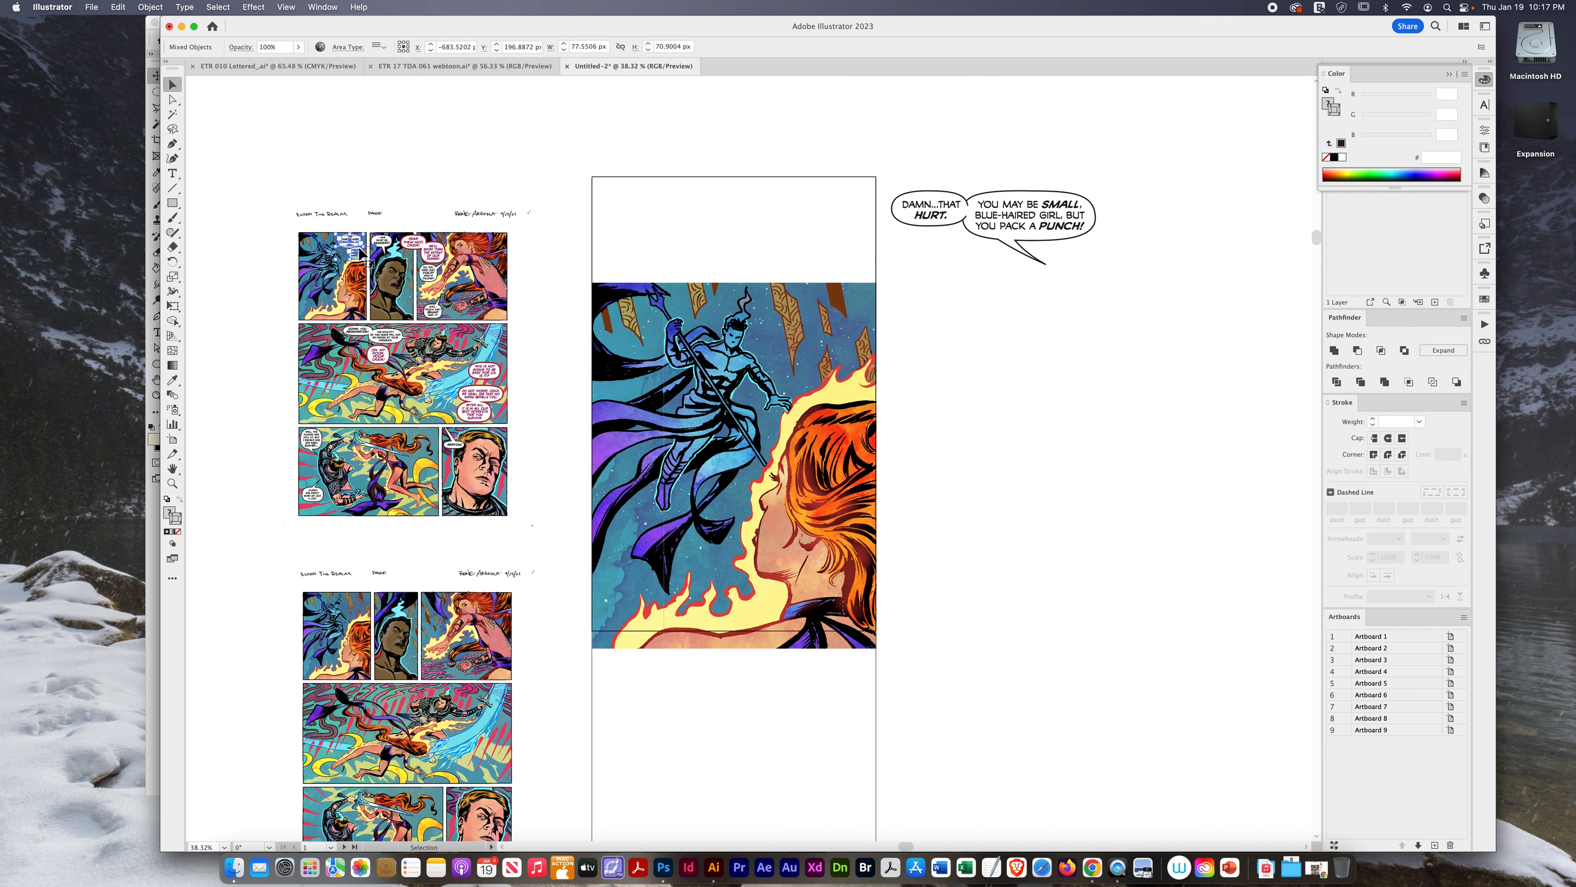
drag(356, 249, 871, 211)
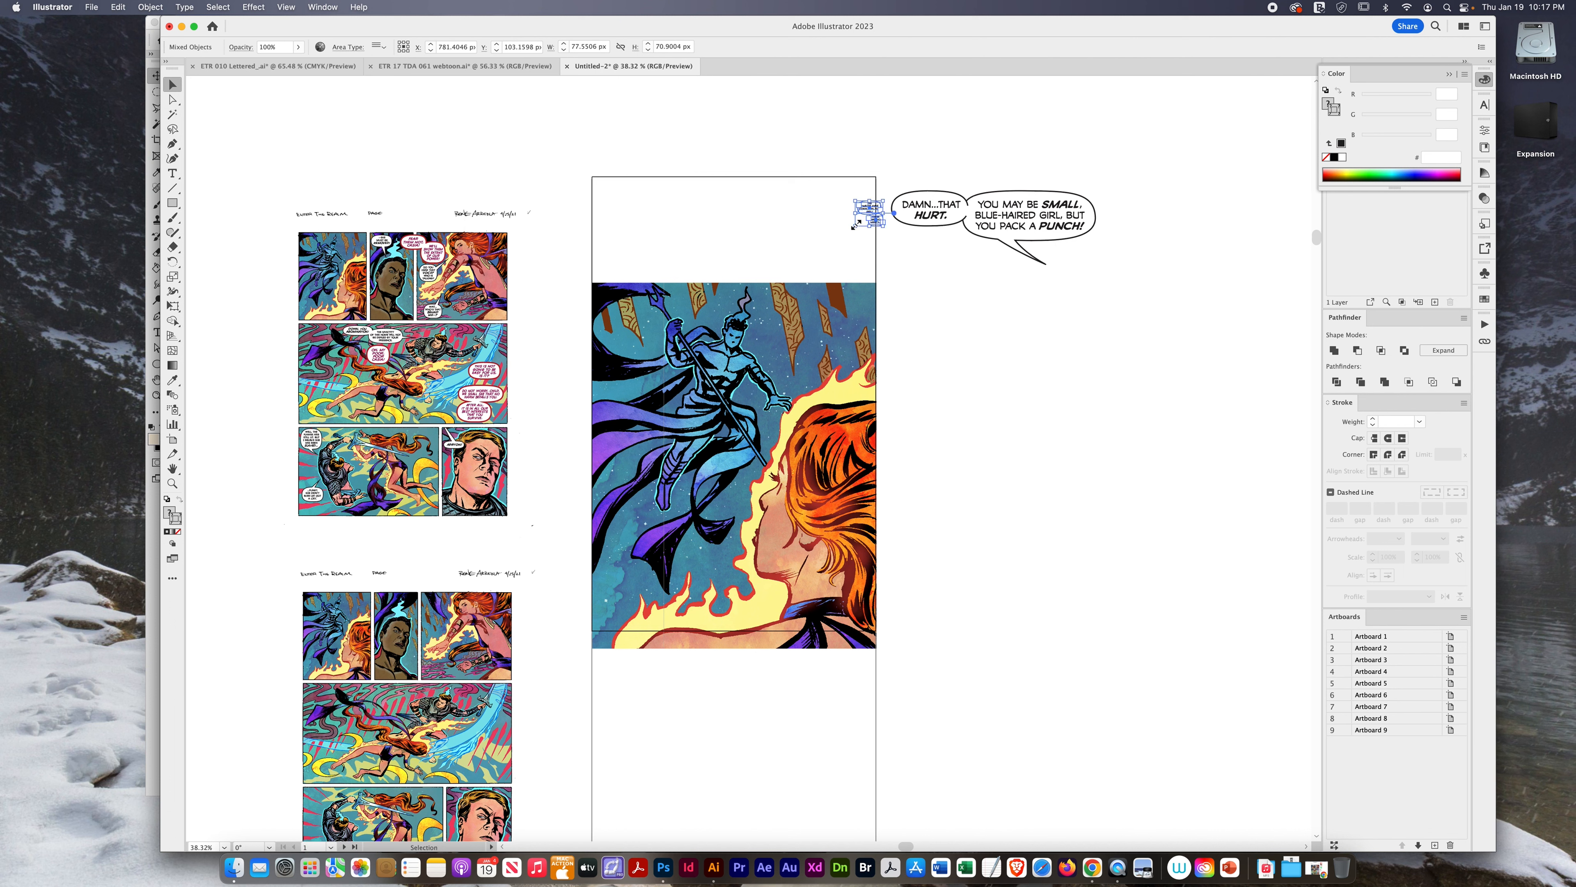
drag(854, 224, 1104, 185)
drag(1156, 231, 1152, 231)
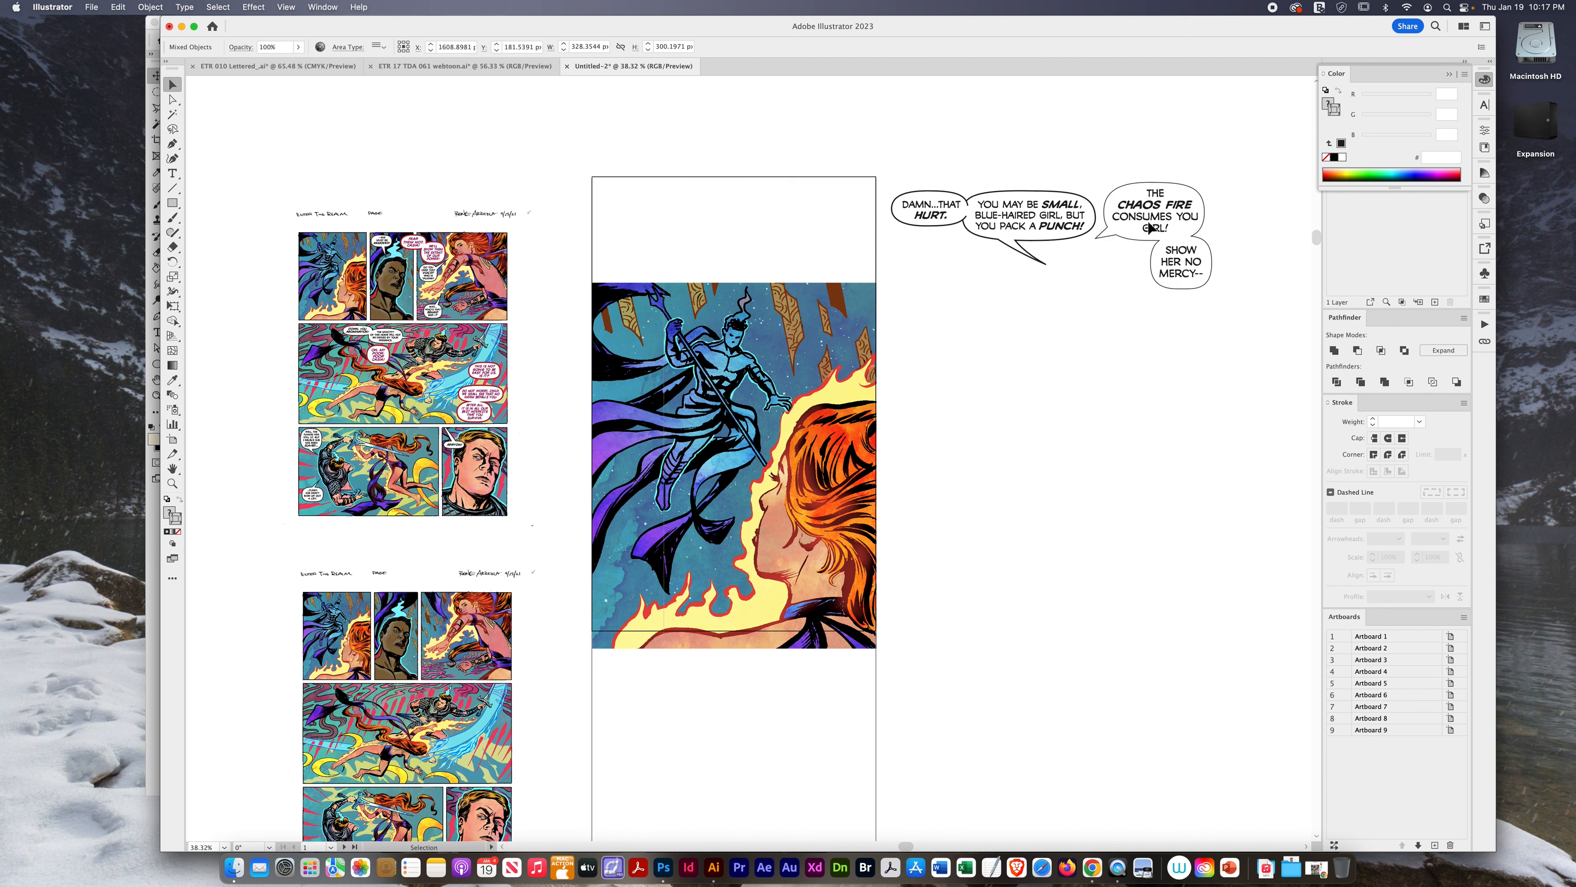
drag(1100, 185, 1097, 185)
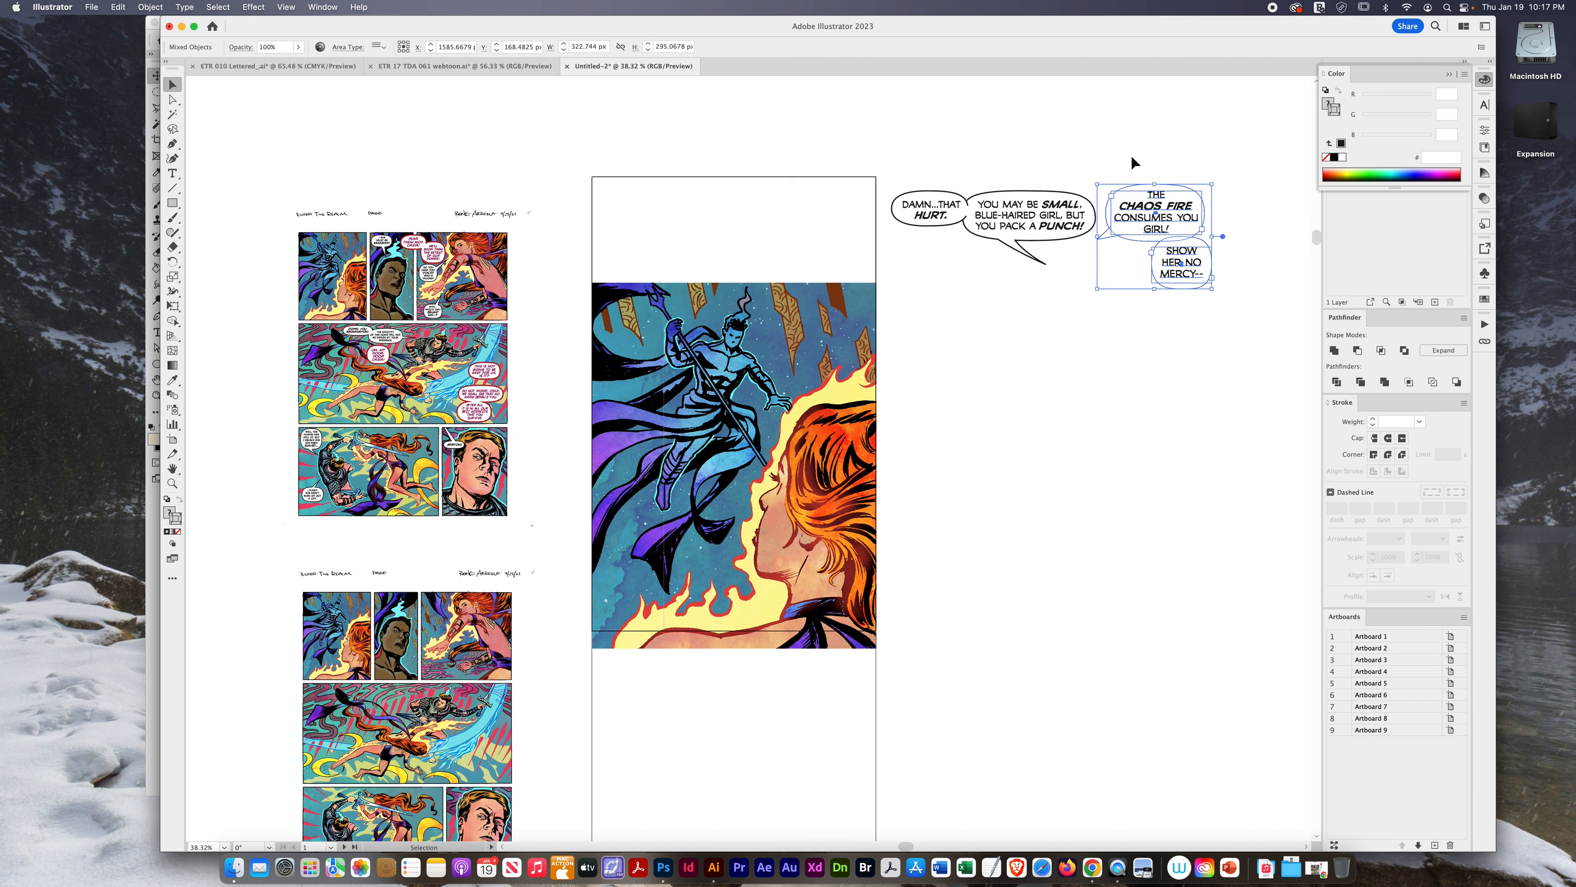
drag(1160, 225, 673, 223)
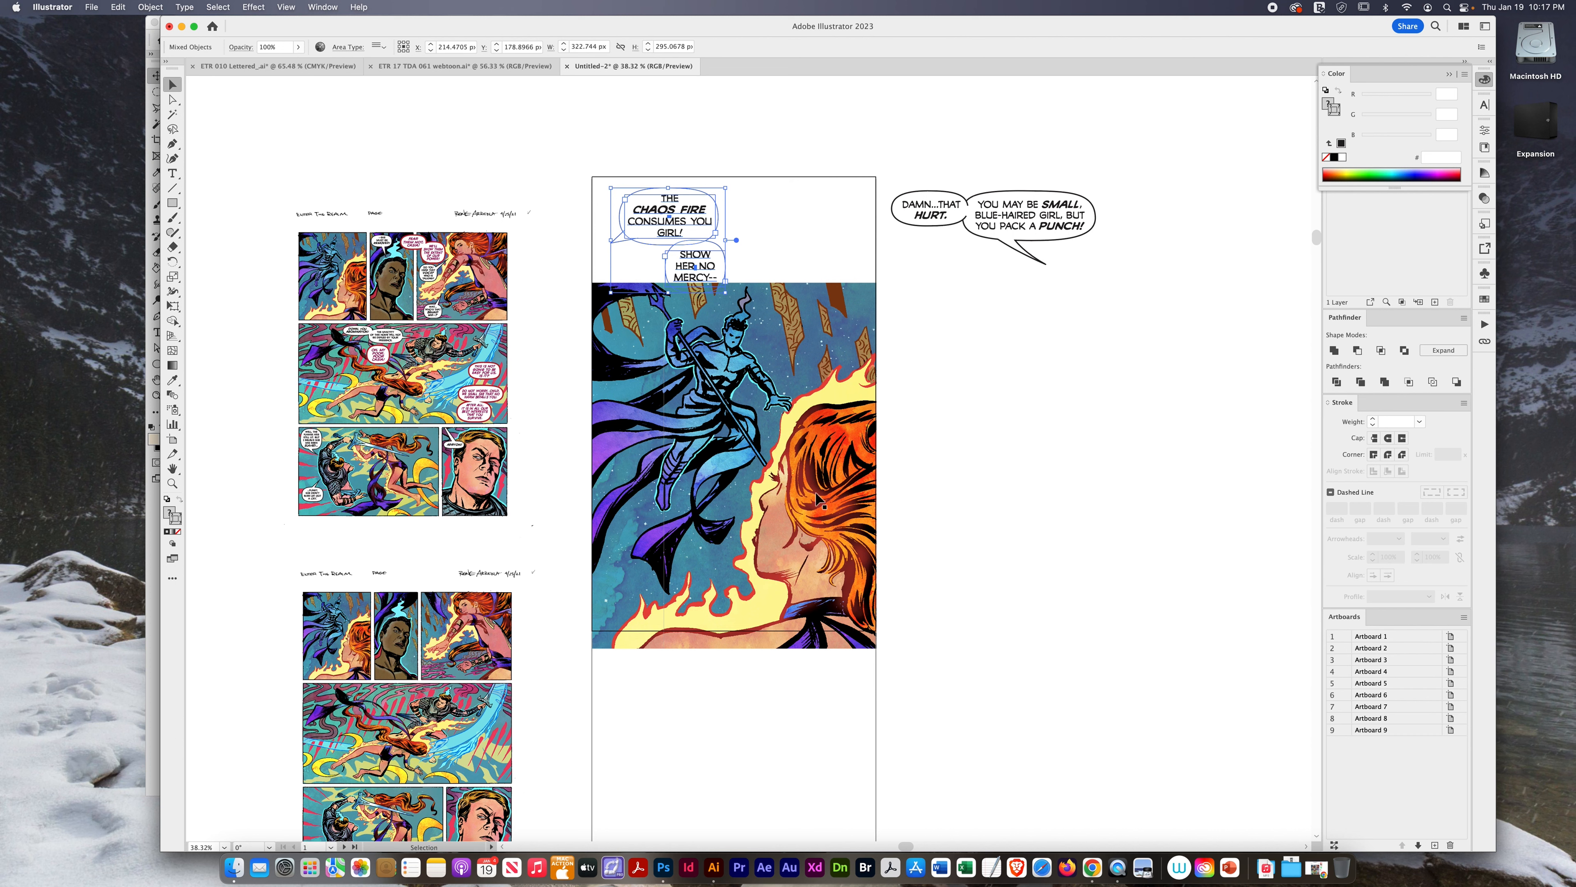
- Add a new layer above the existing one and rename the original layer Artwork
click(645, 462)
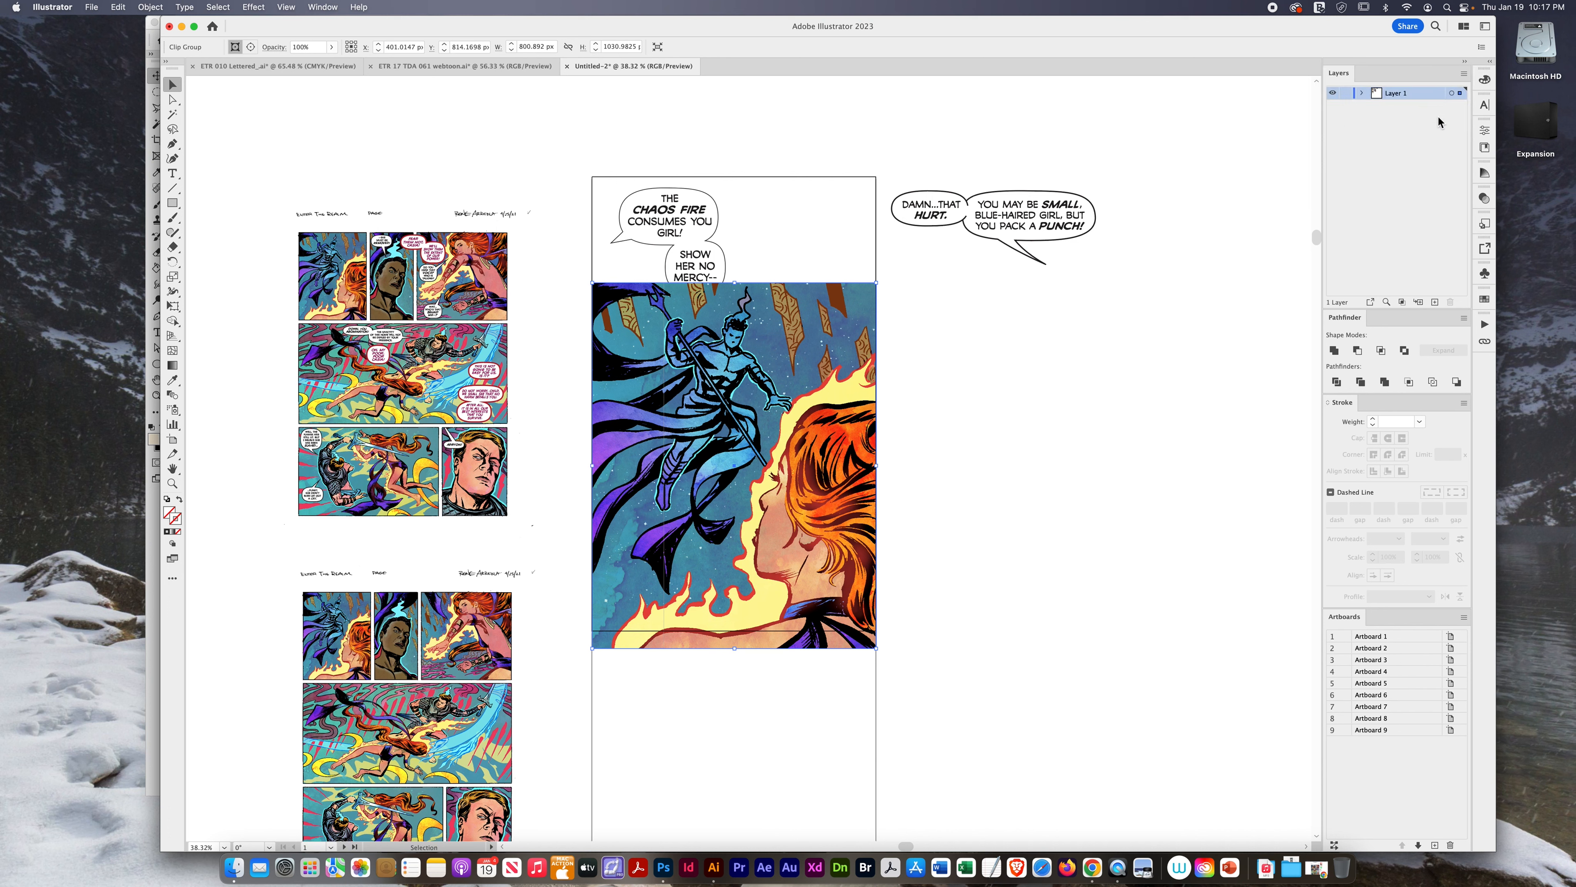
click(1435, 303)
double_click(1396, 106)
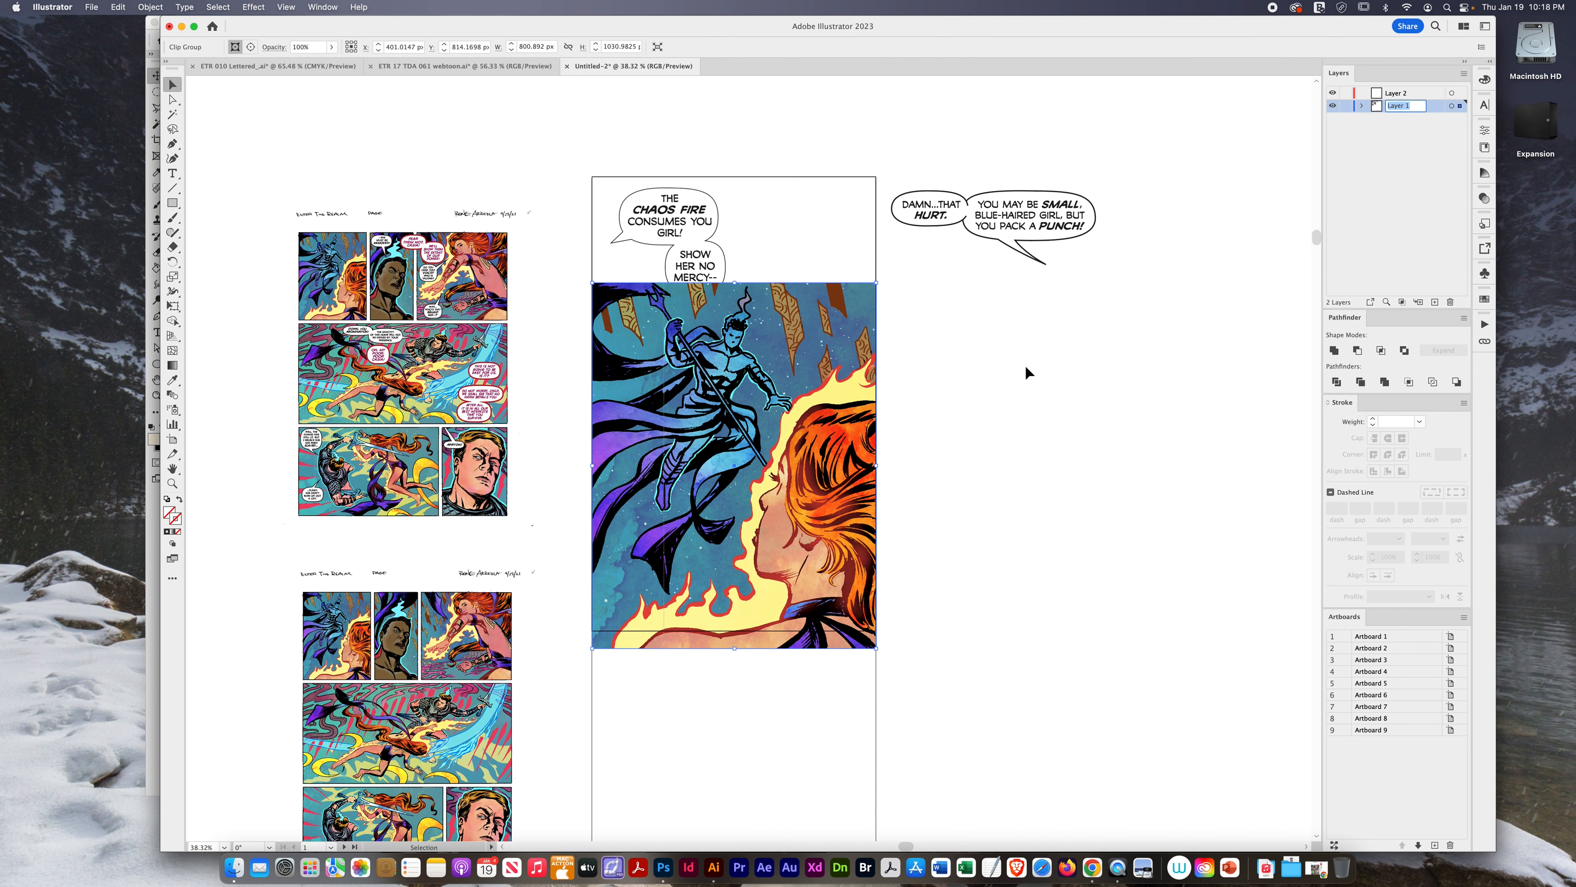
text(ARtwork)
key(Return)
click(358, 688)
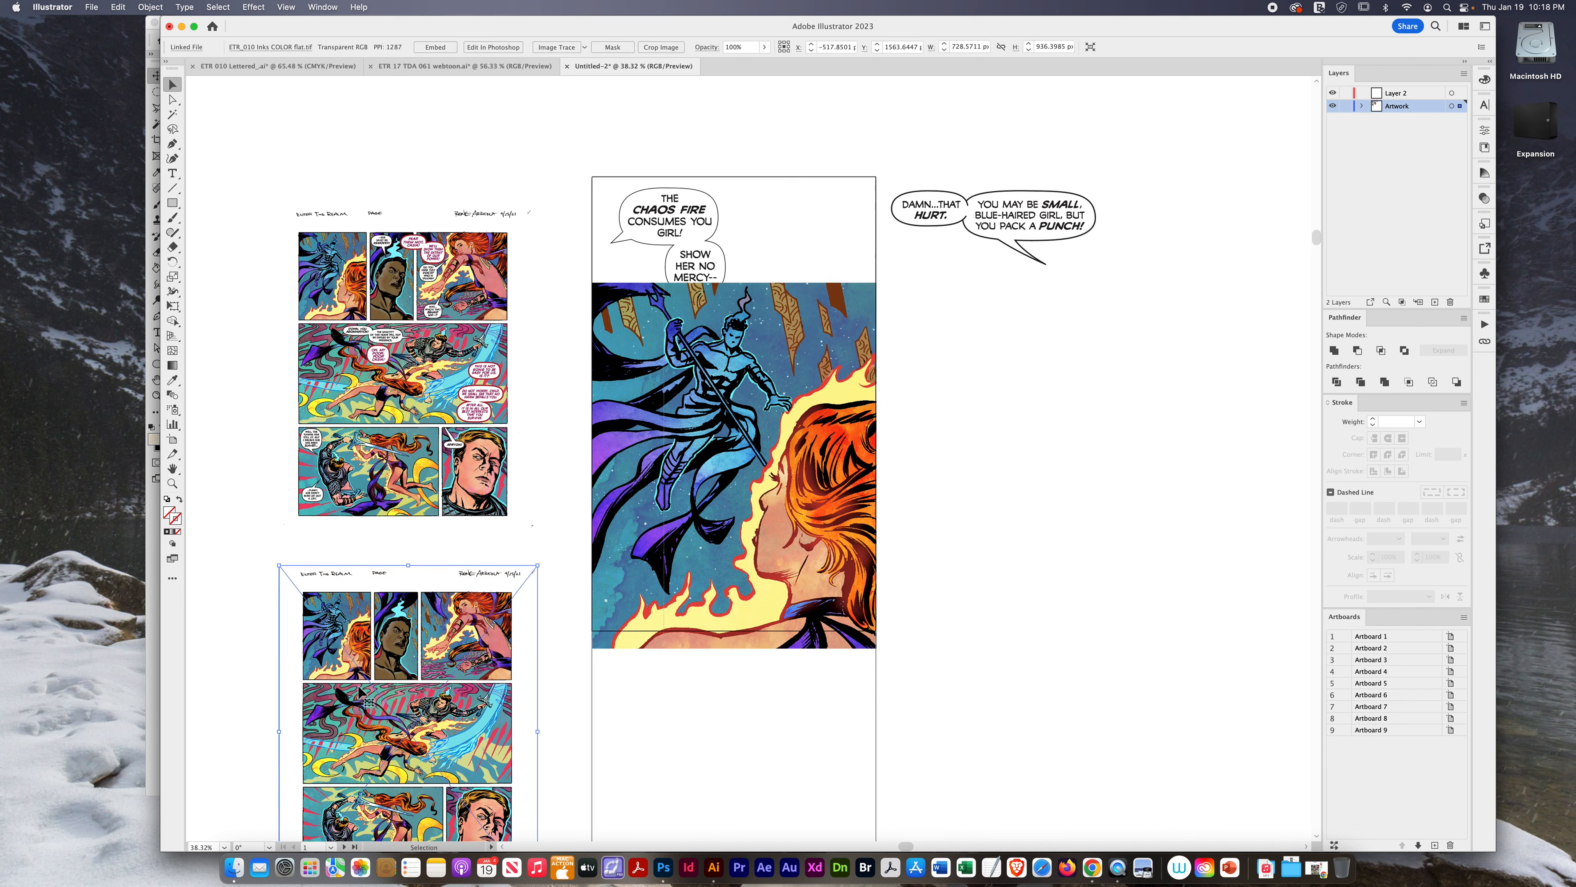
click(1011, 378)
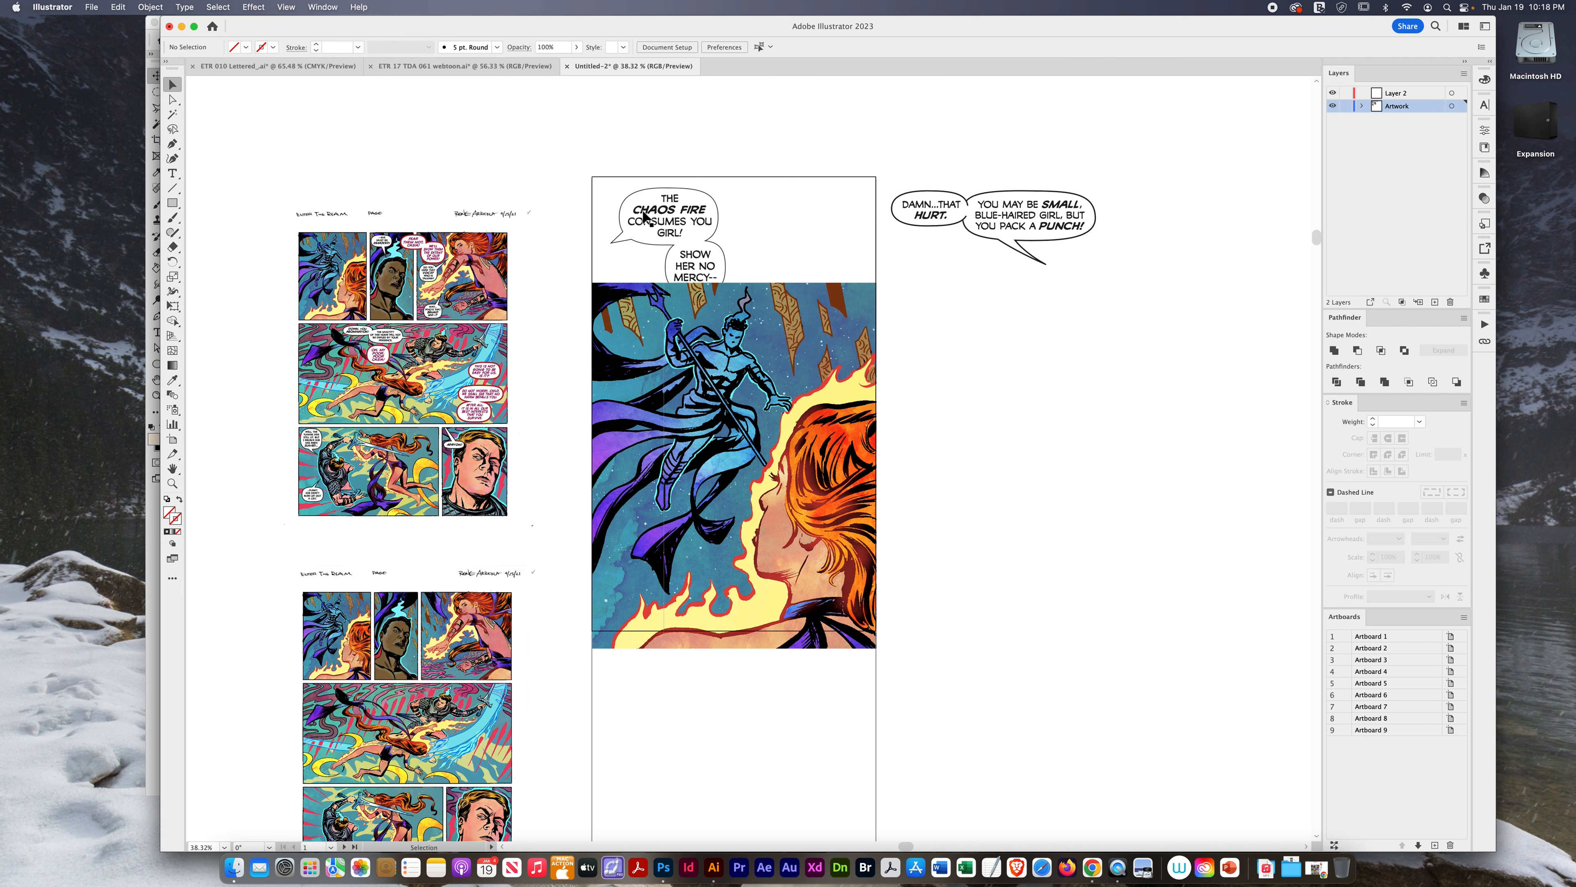
- Move all balloons on and beside the first artboard to the new upper layer and rename that layer Letters
drag(589, 152, 1127, 270)
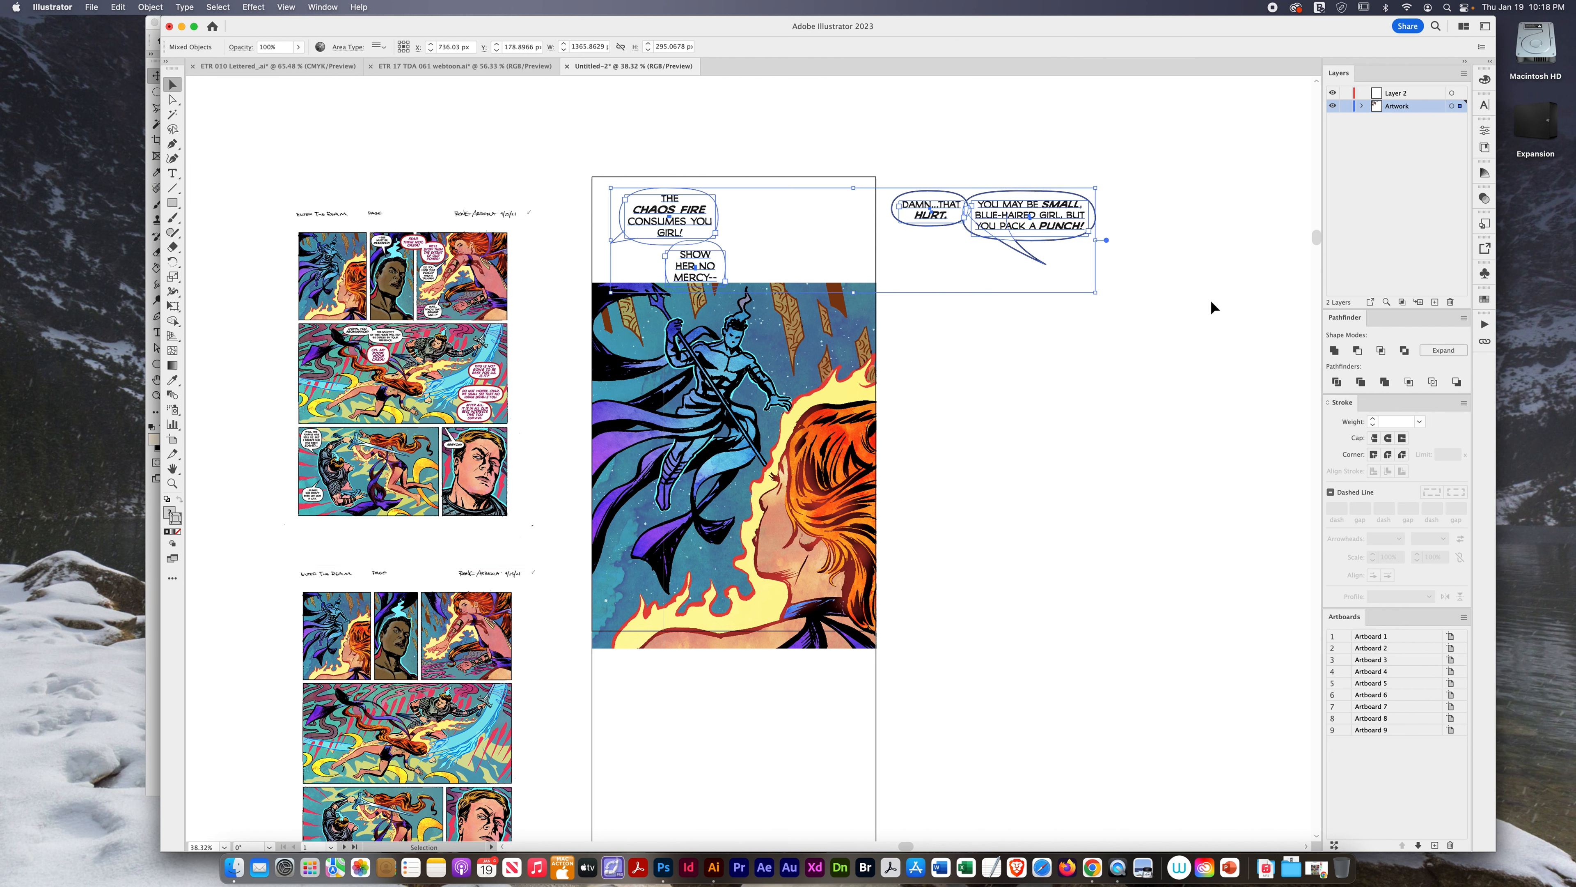
drag(1461, 108, 1460, 93)
double_click(1394, 96)
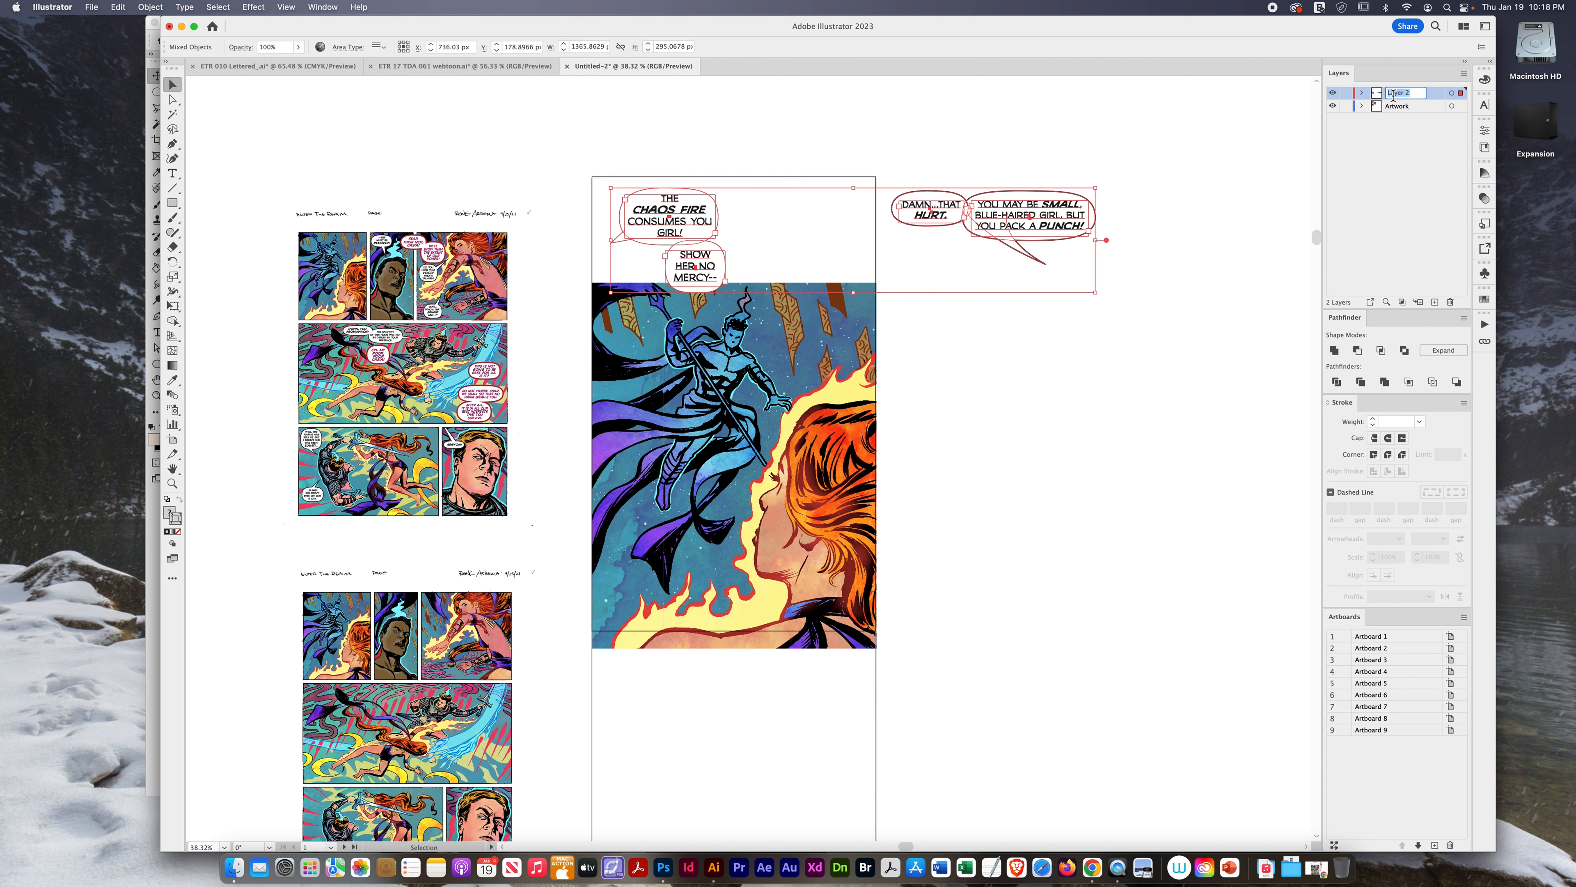
text(D)
key(Return)
click(702, 112)
drag(614, 132, 1050, 277)
click(626, 433)
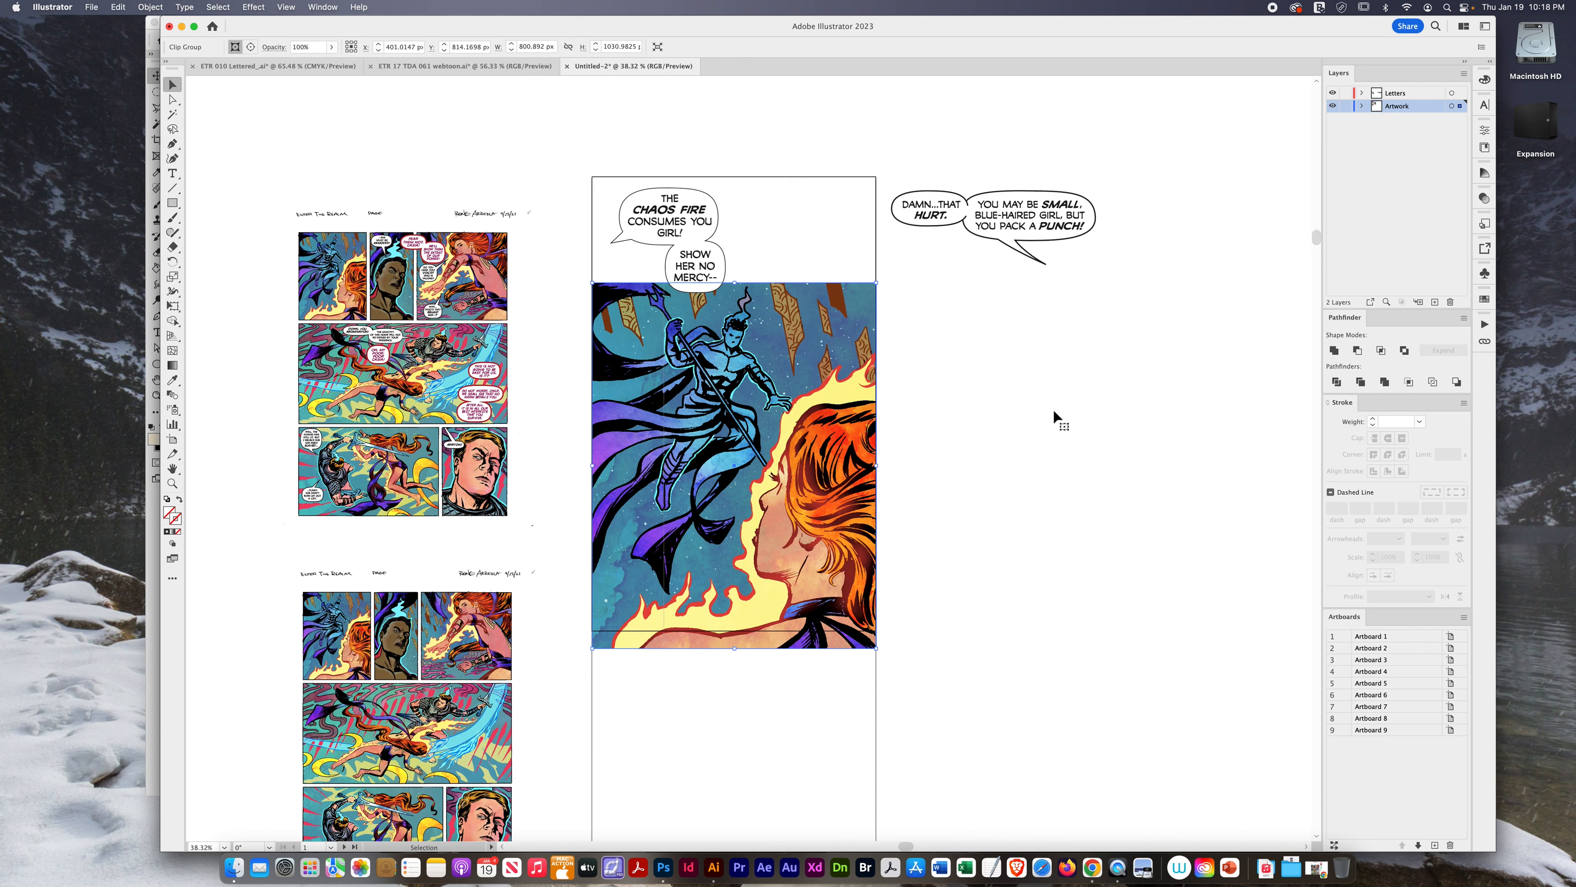
click(766, 129)
- Check the stroke scaling option in the General preferences and close them without changes
key(super+k)
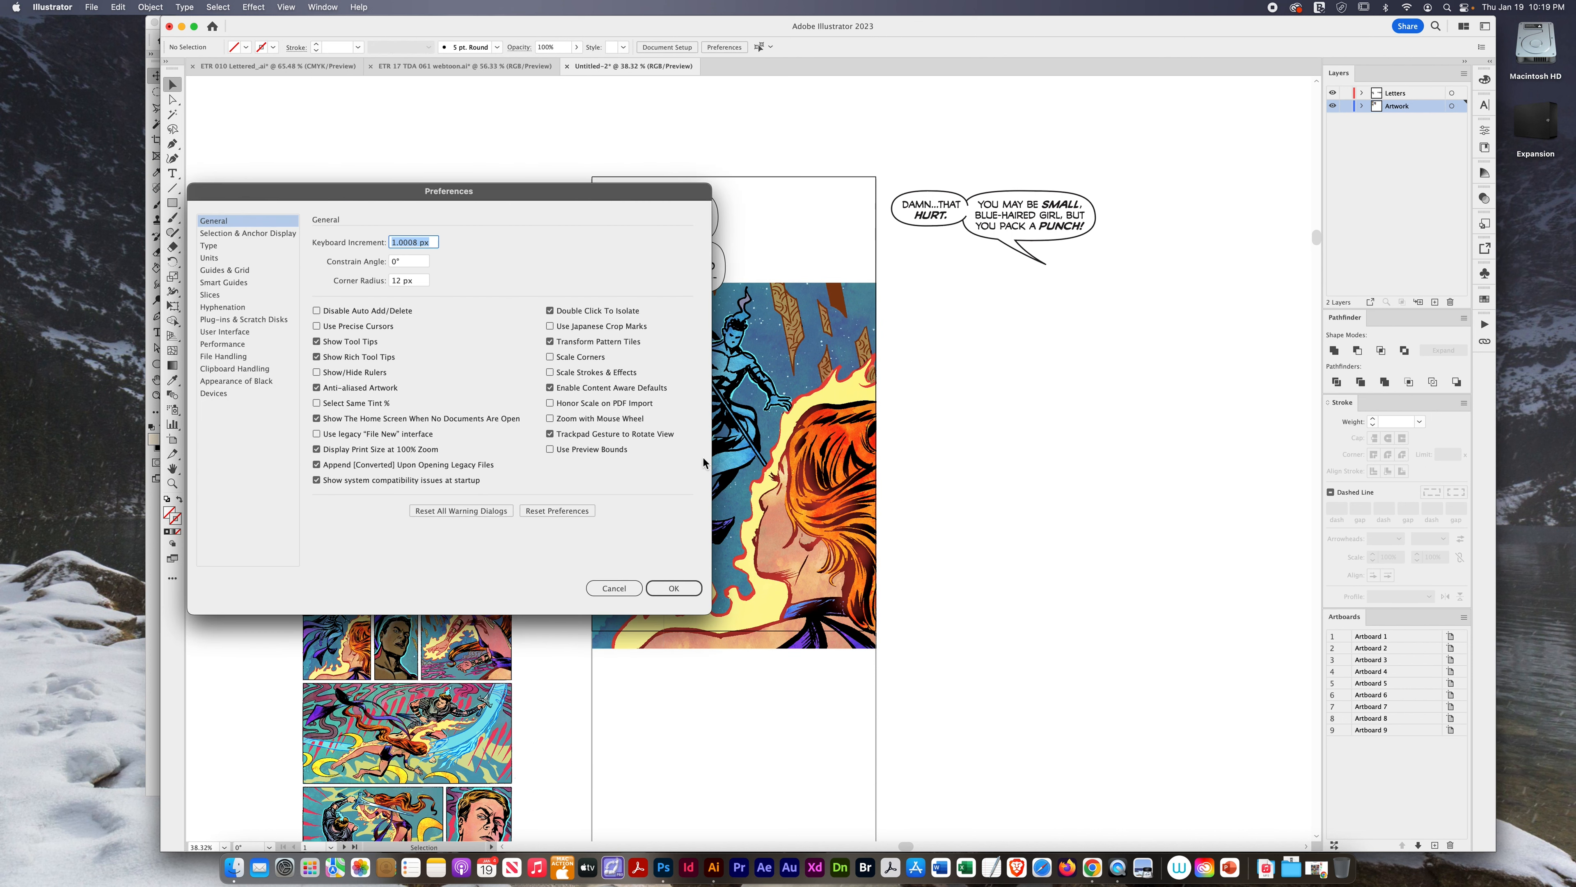
click(614, 589)
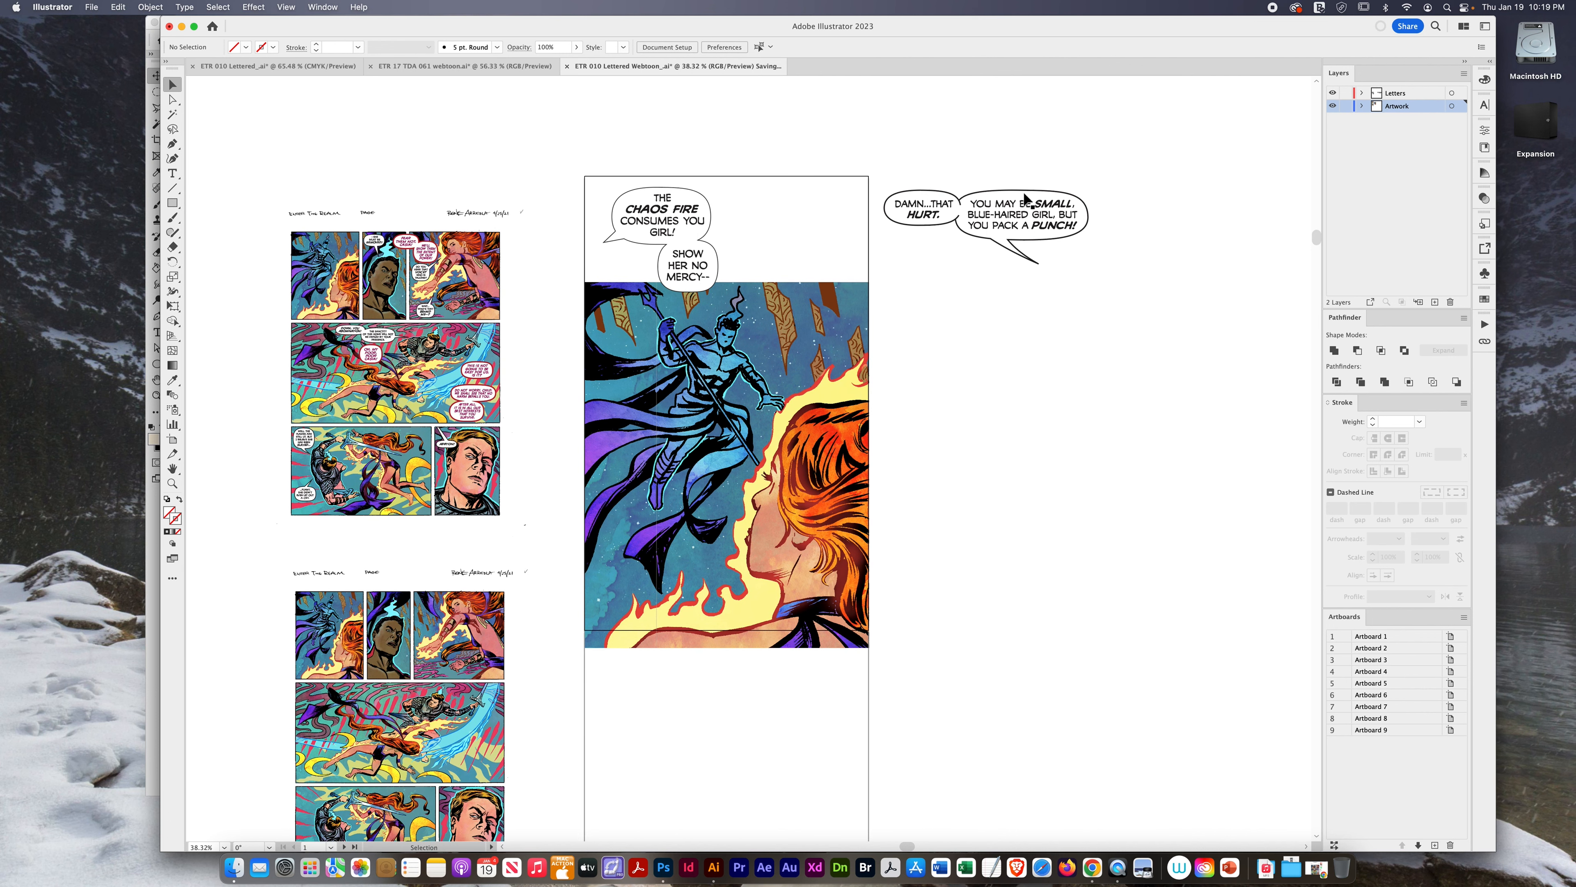
- Check the reference balloon's stroke weight and set the first artboard's balloon outline to the same 3 pt
key(a)
click(1011, 192)
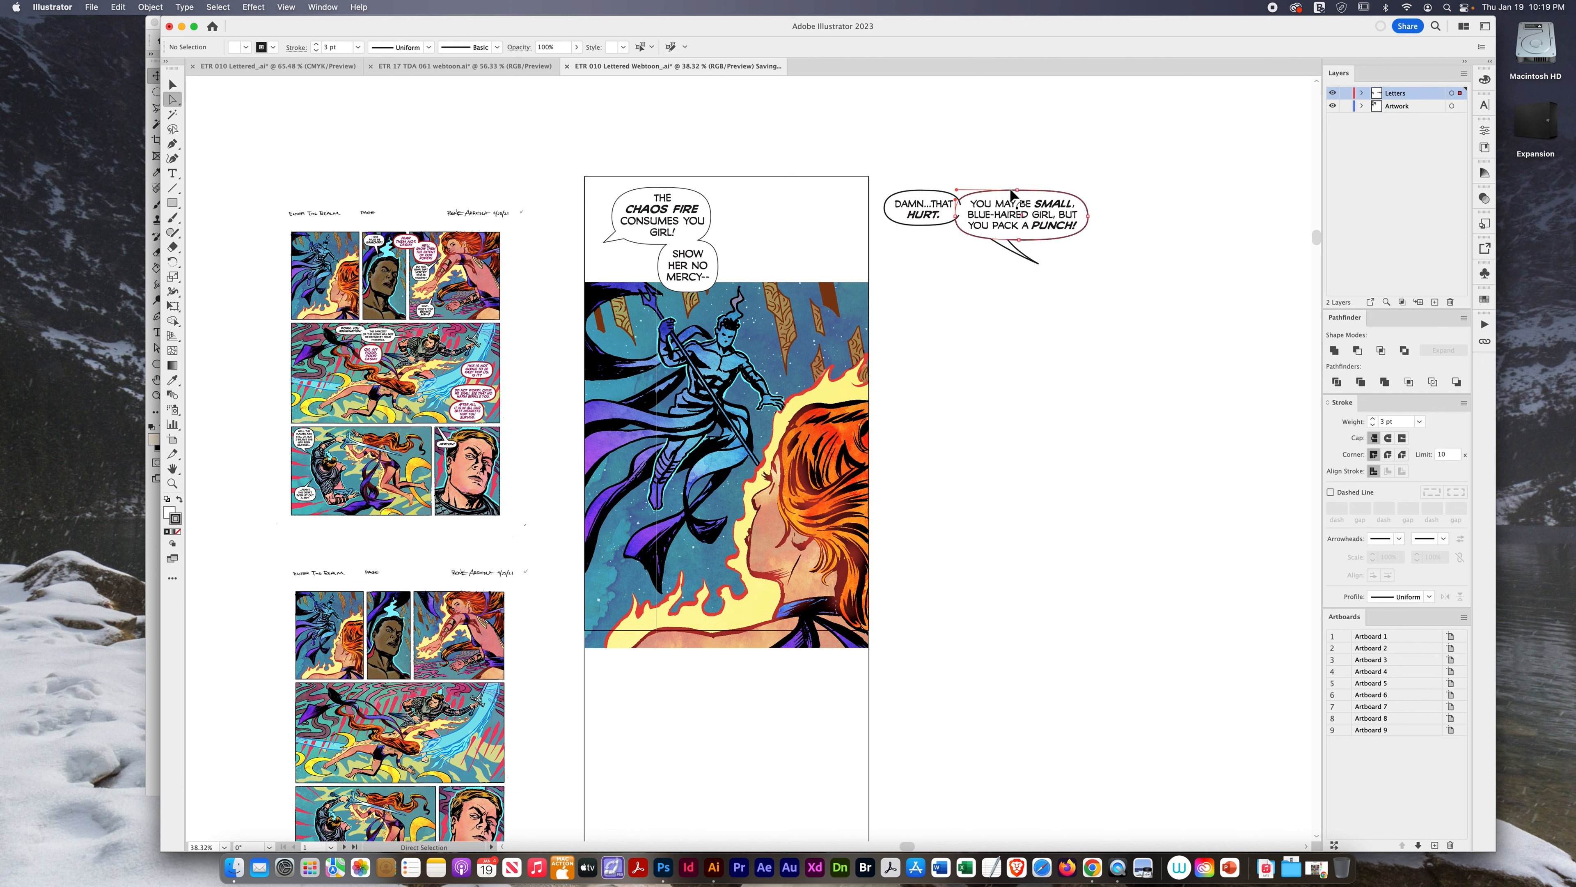
key(v)
click(599, 130)
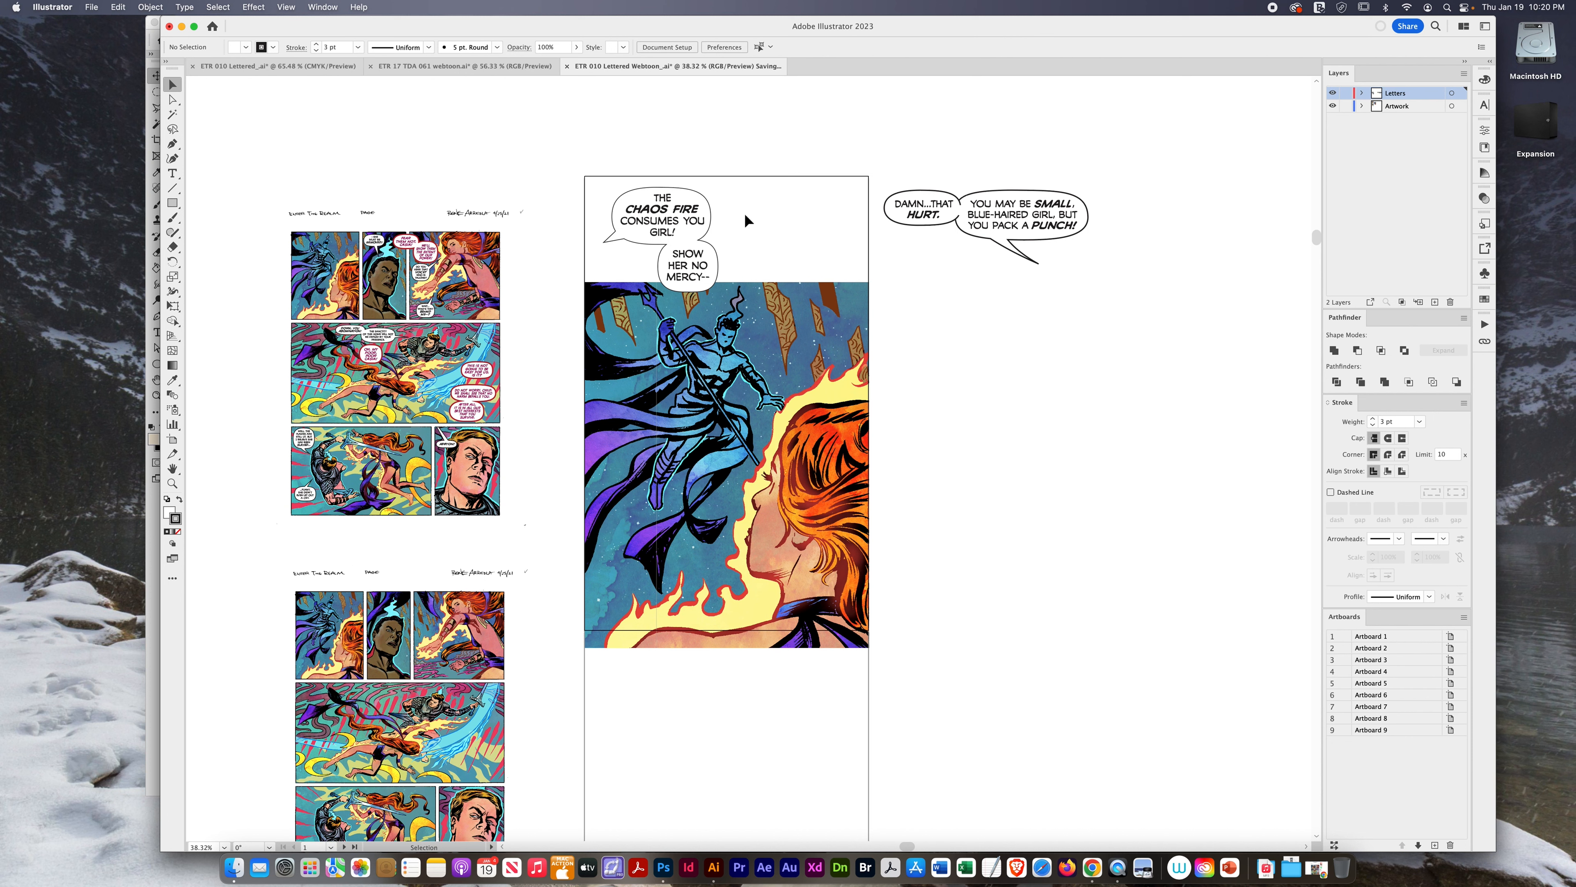
click(630, 196)
click(1373, 418)
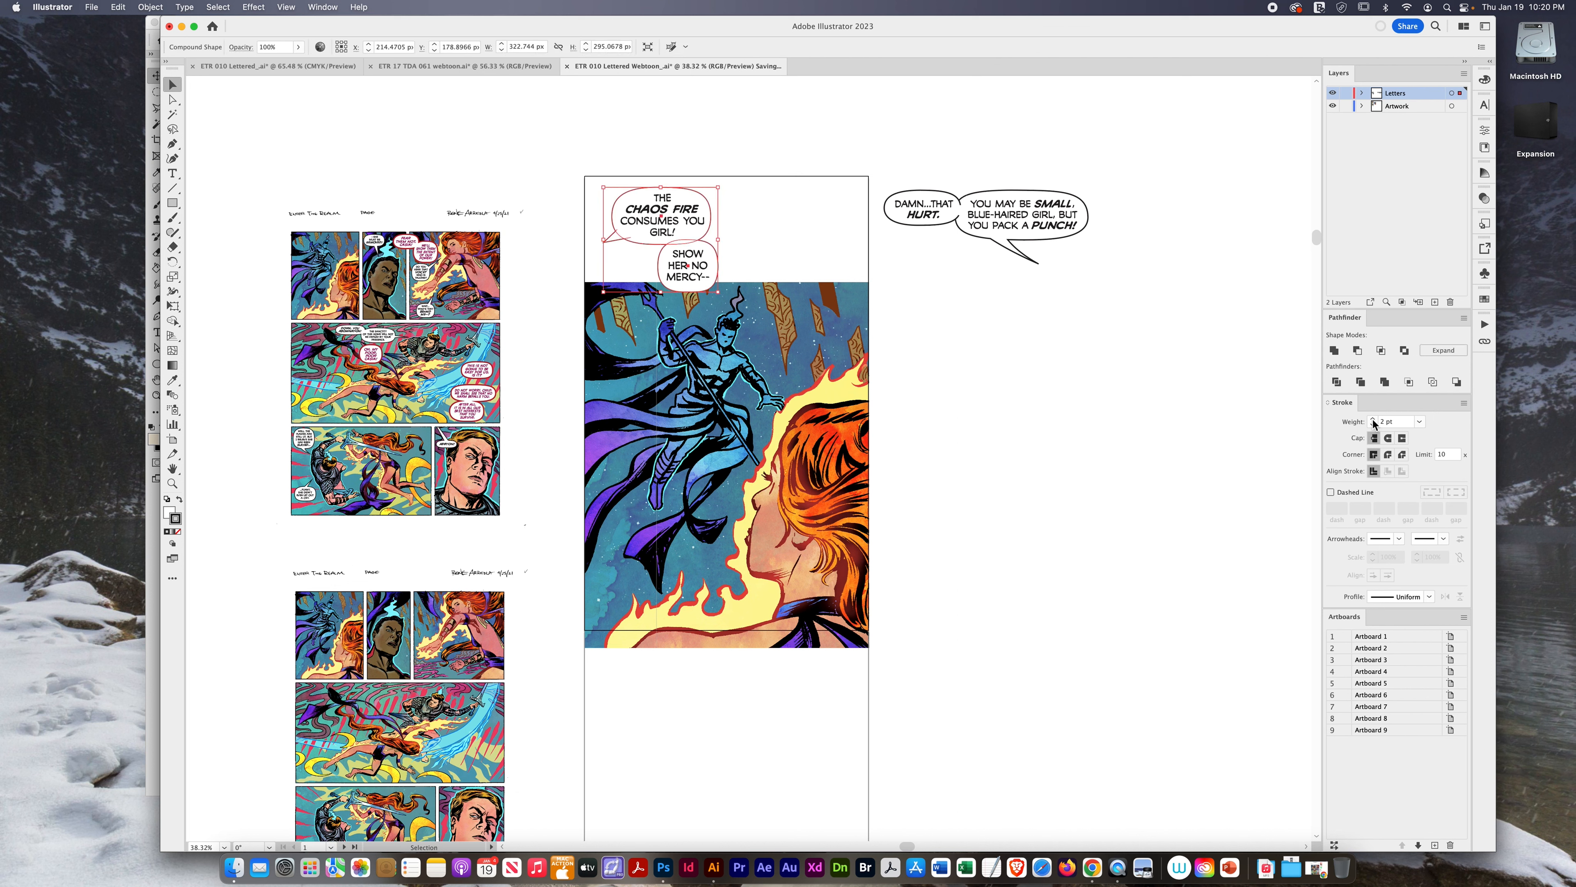
click(1373, 418)
click(1072, 420)
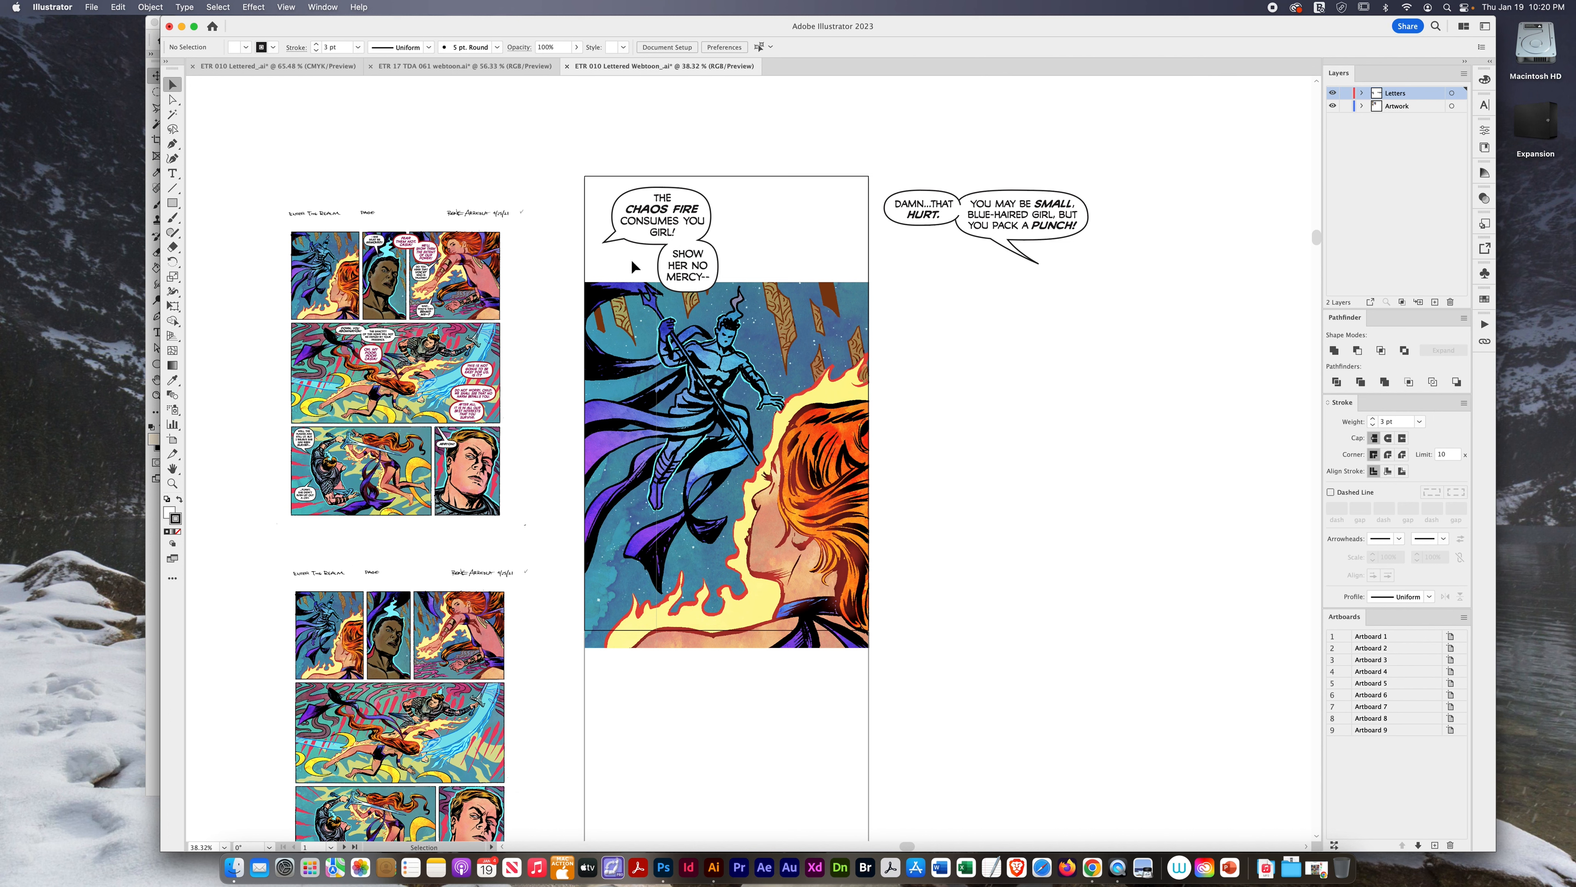
- Select the upper balloon's tail on the first artboard and move it below the "SHOW HER NO MERCY--" balloon
key(a)
click(621, 238)
click(605, 255)
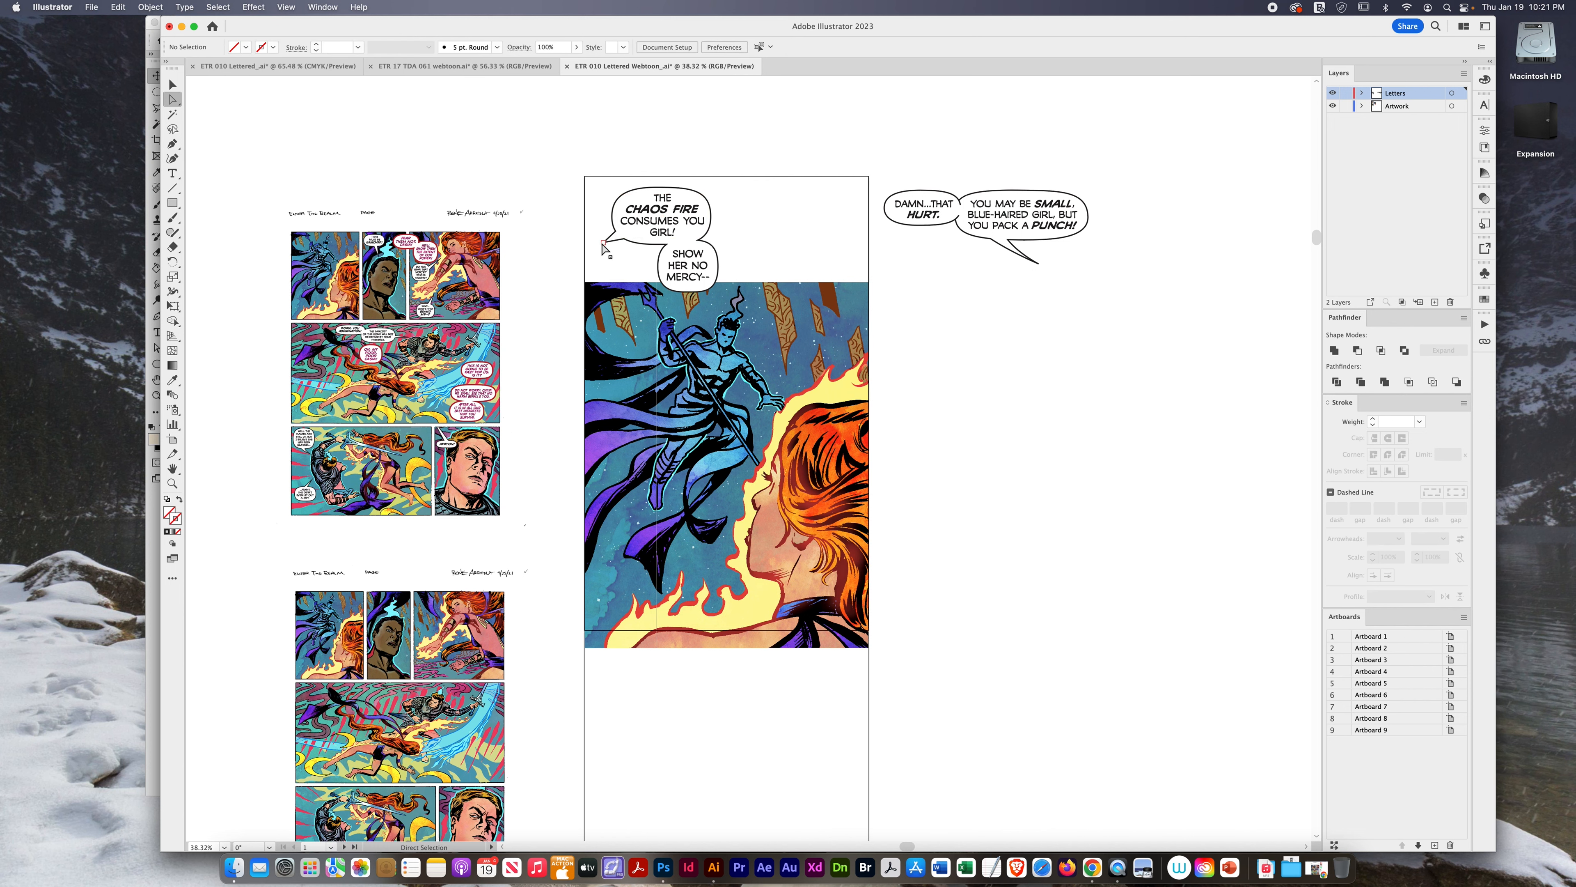
scroll(606, 249, up, 5)
click(622, 238)
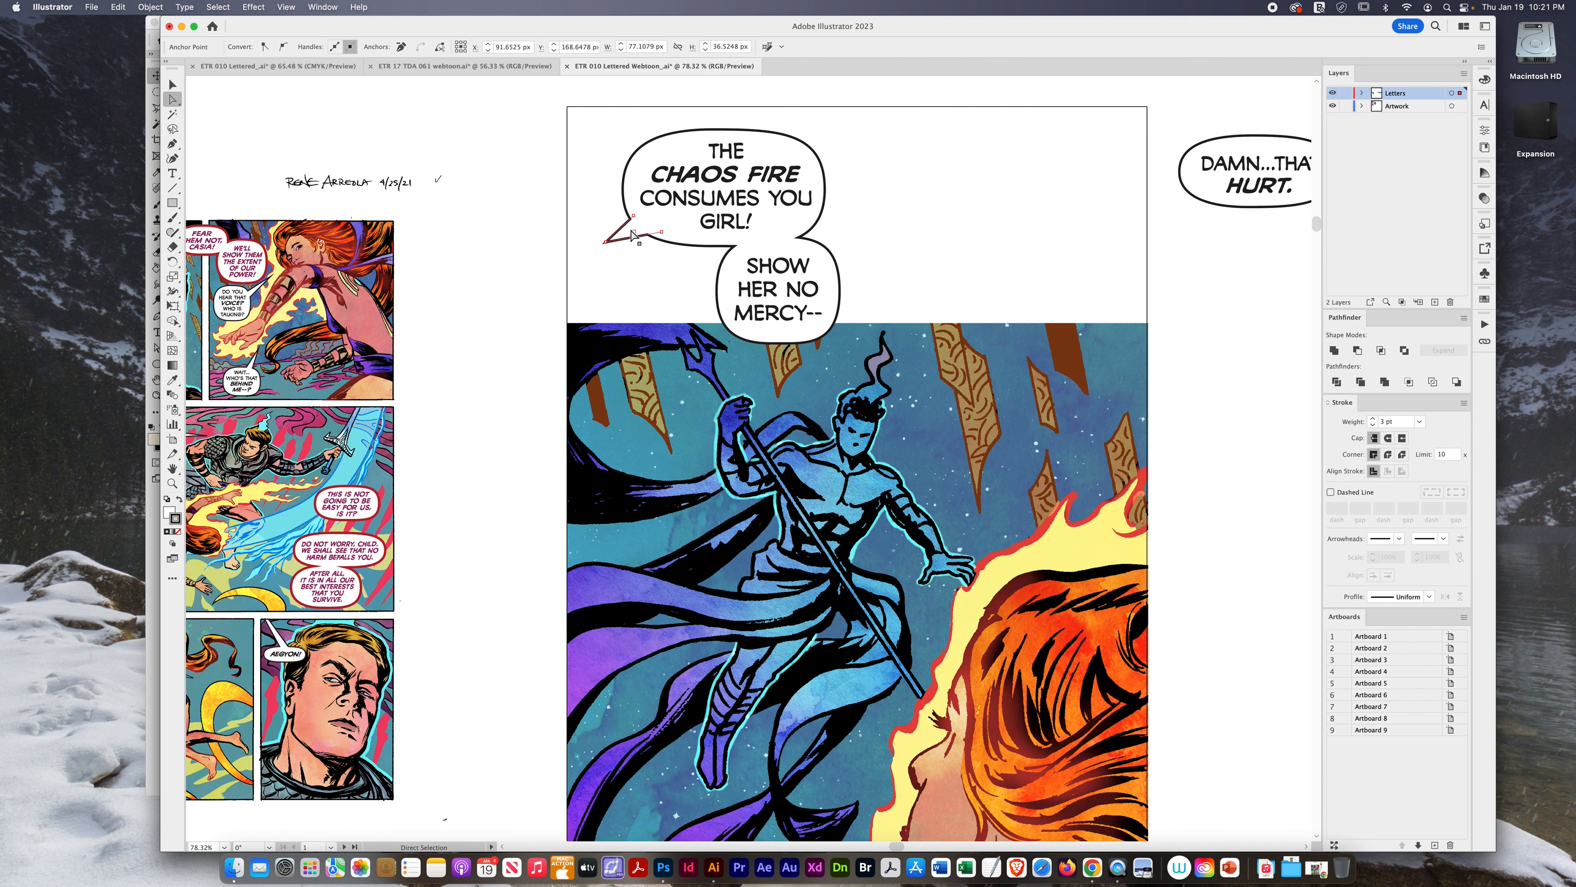
click(627, 237)
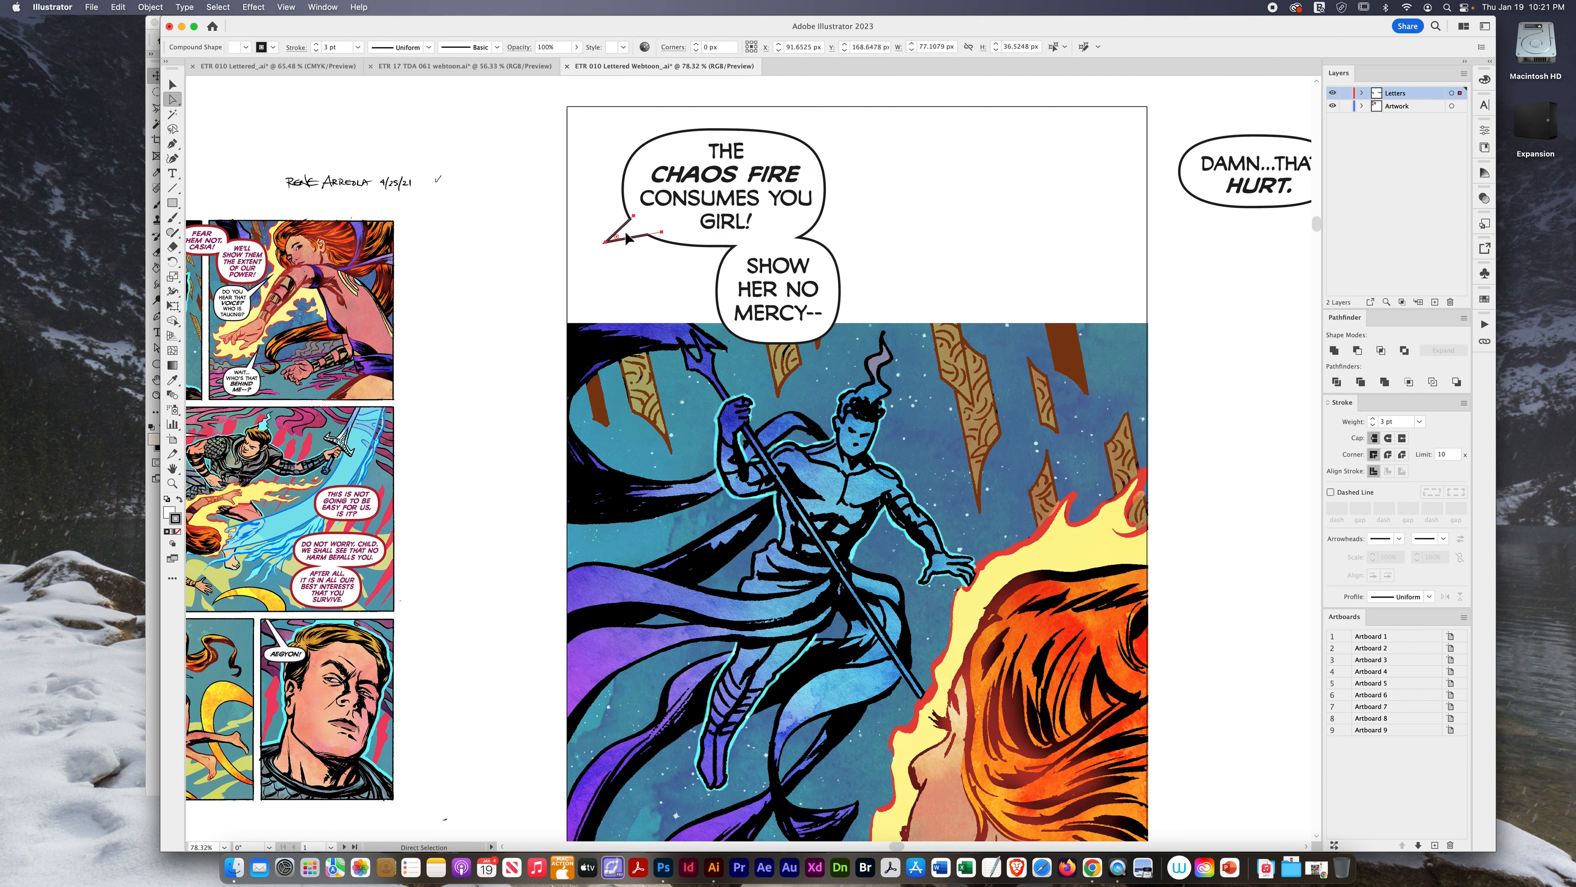
drag(627, 237, 824, 364)
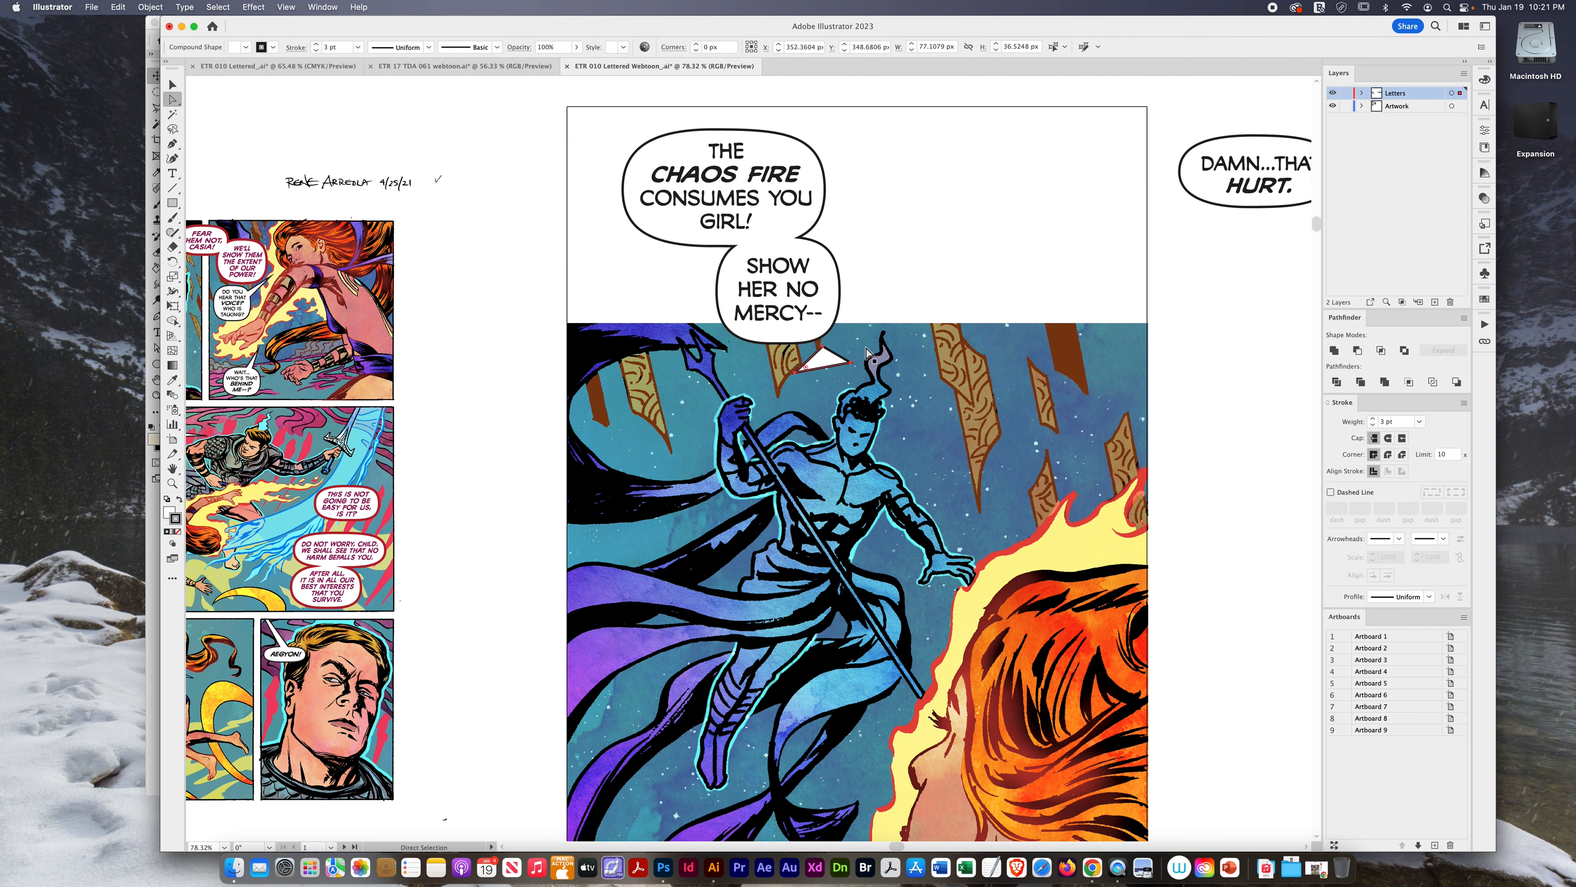
- Rotate the balloon tail to point down and attach it to the bottom edge of the lower balloon, aimed at the blue figure
key(v)
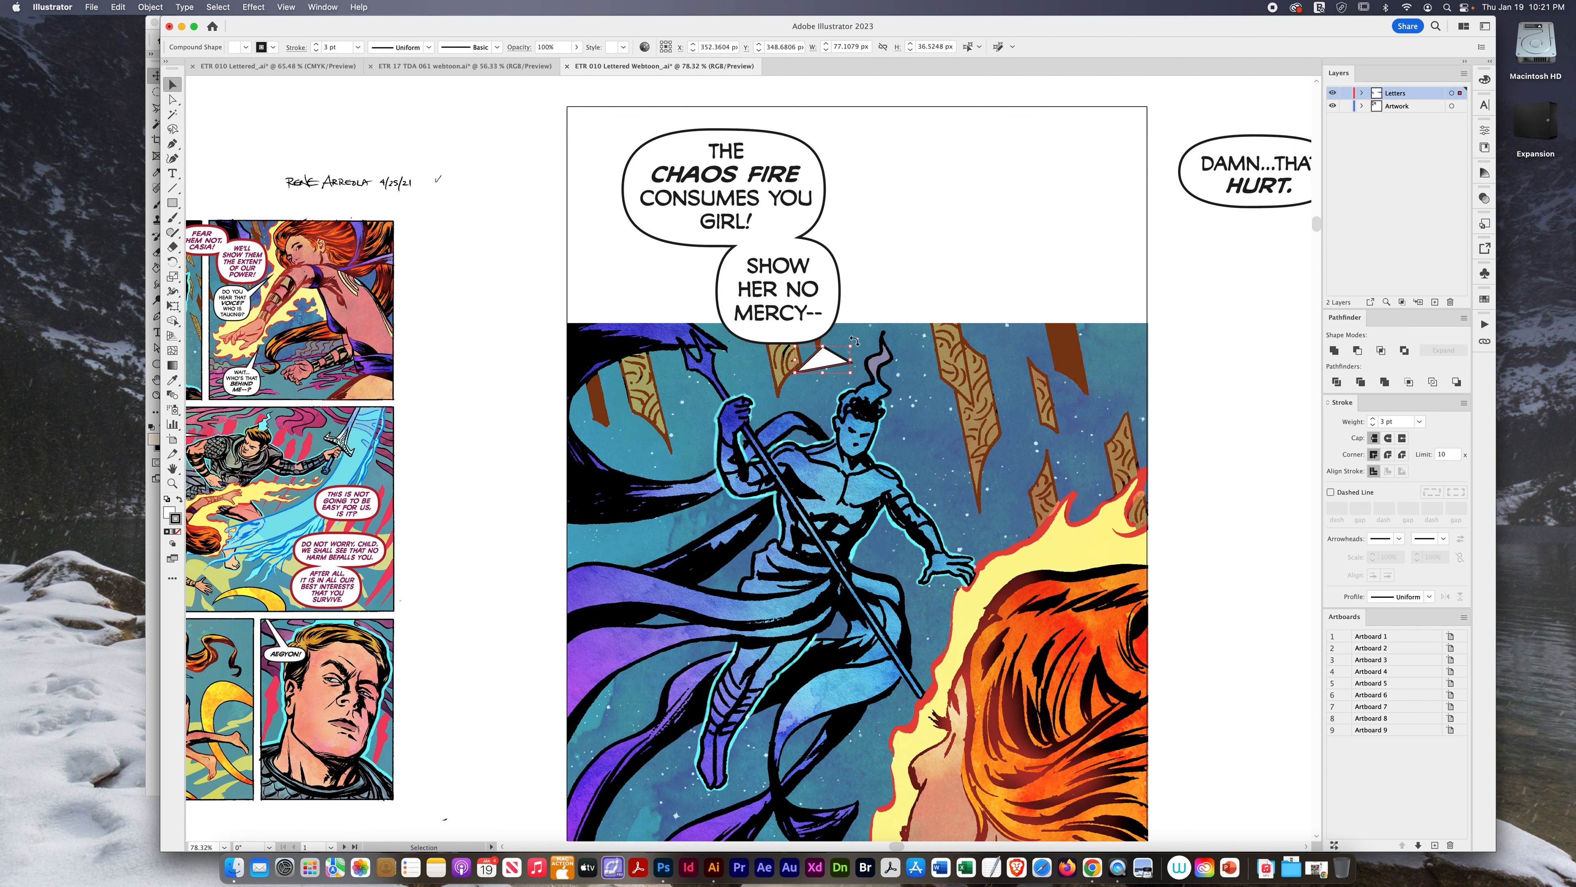
drag(854, 341, 809, 336)
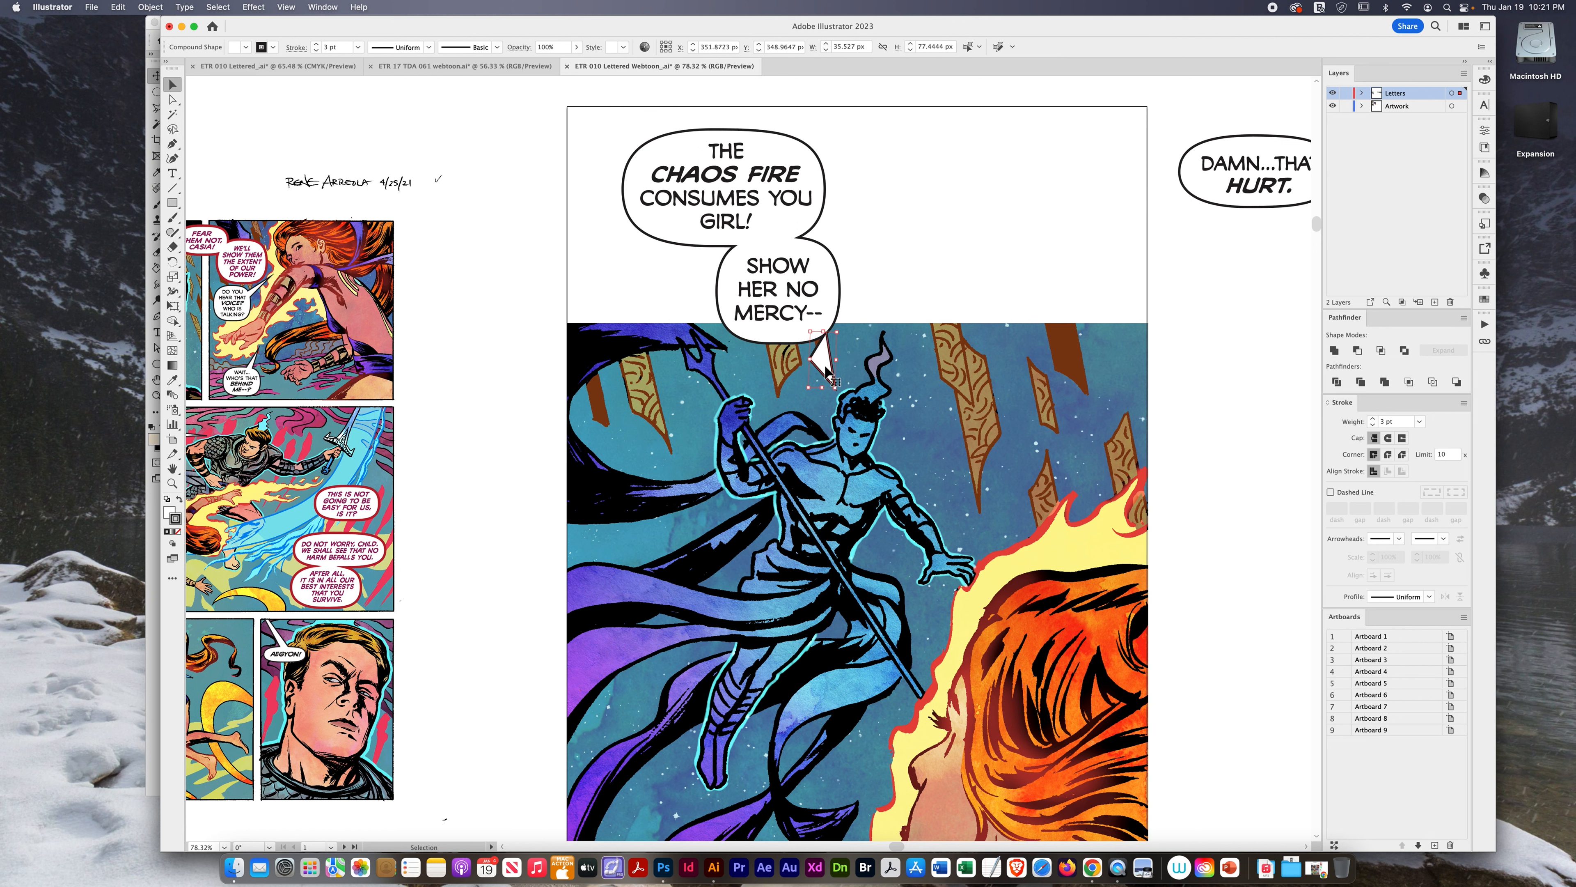
key(a)
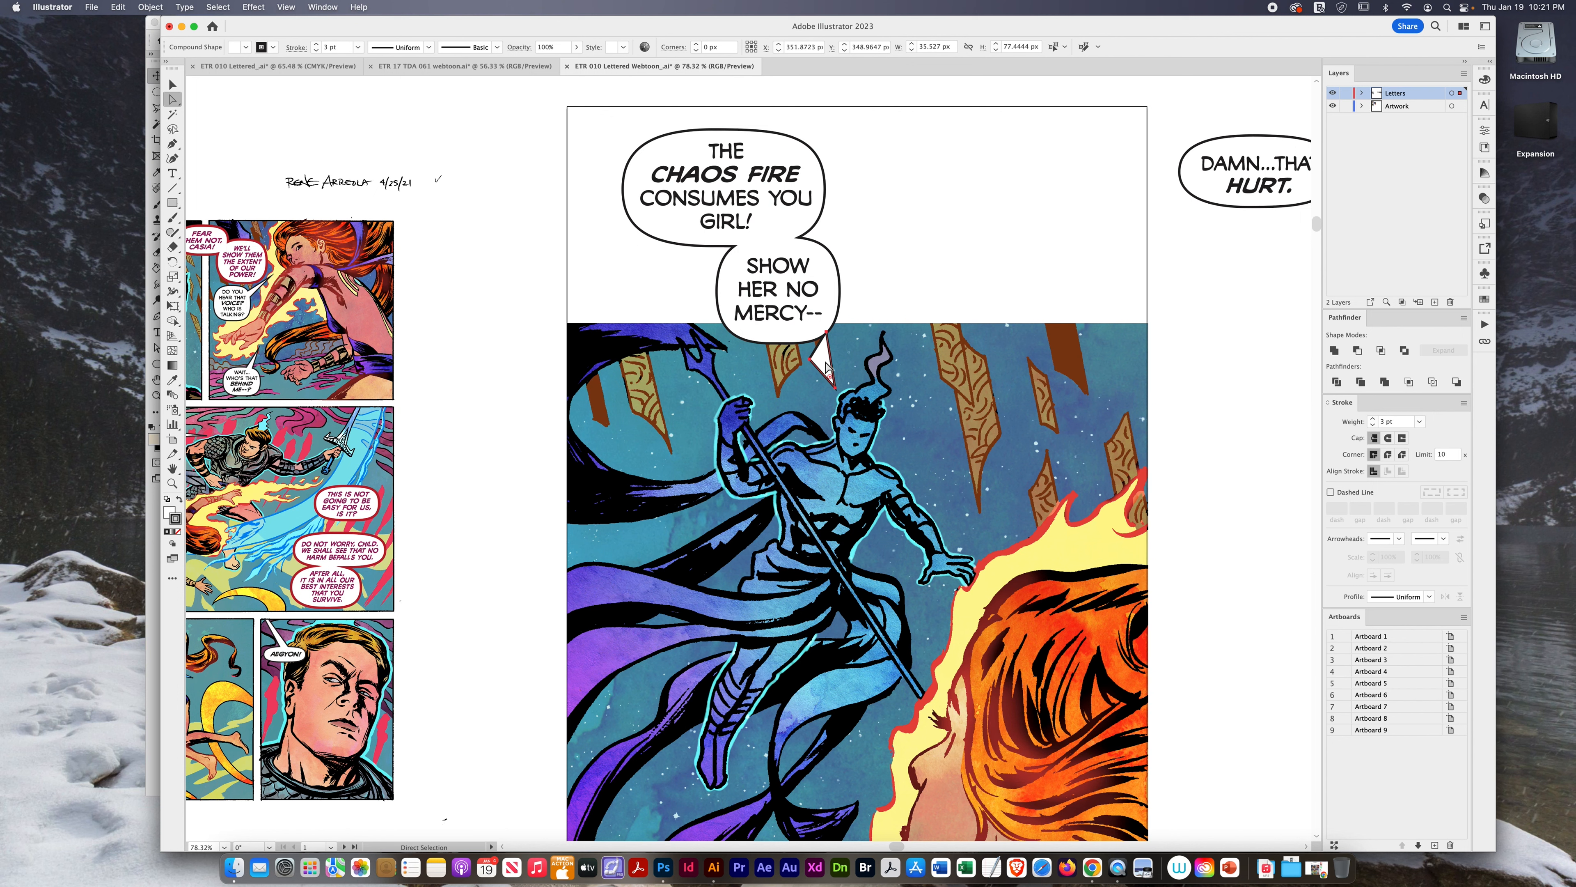
drag(826, 366, 831, 345)
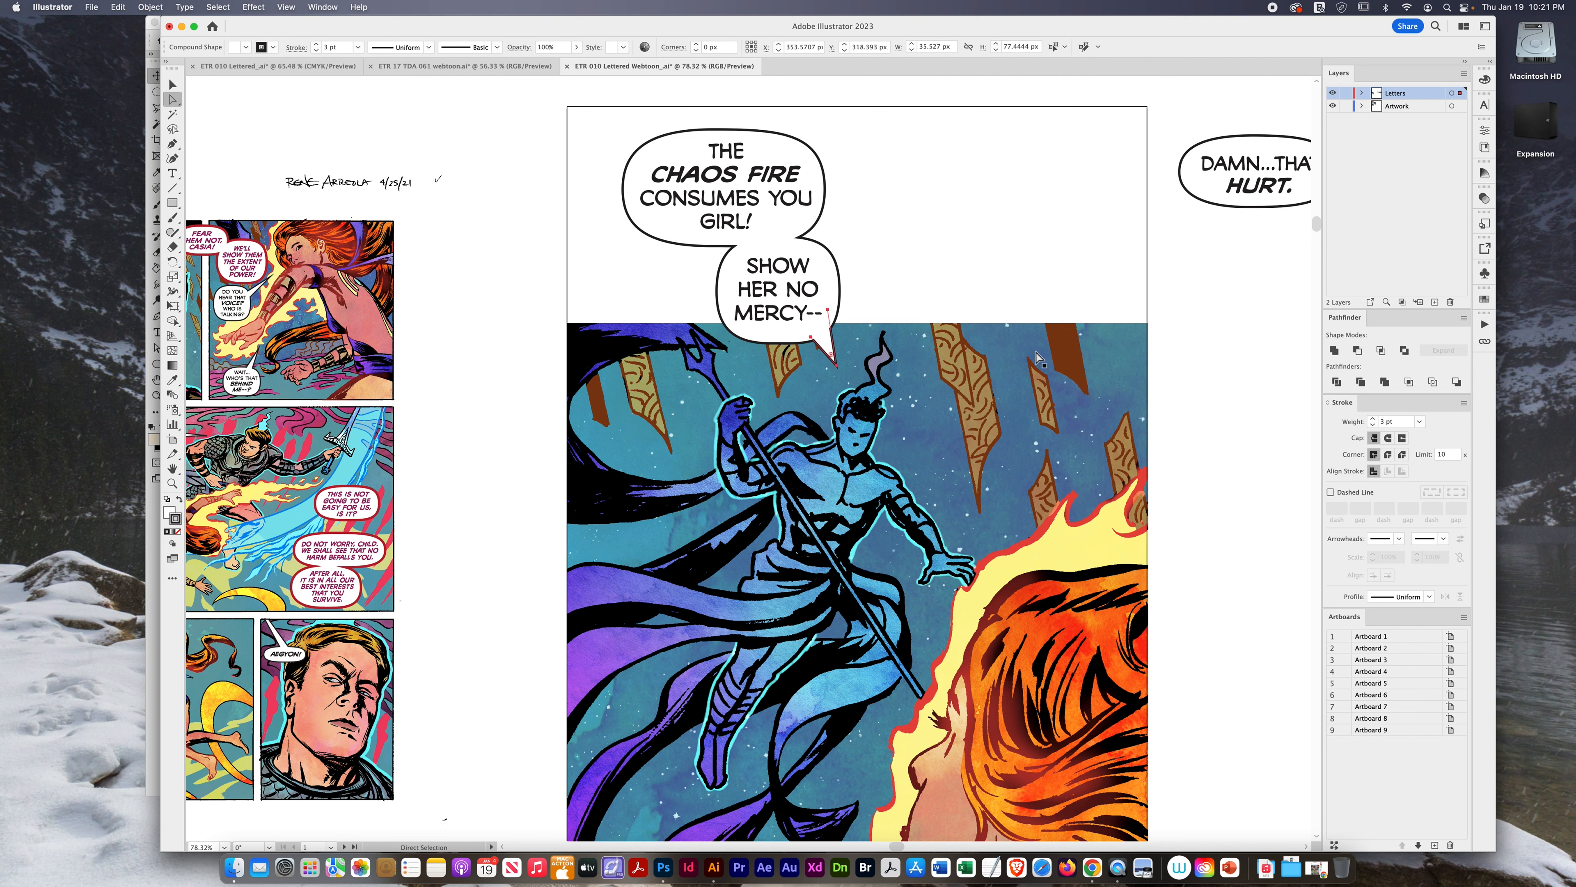
click(1210, 342)
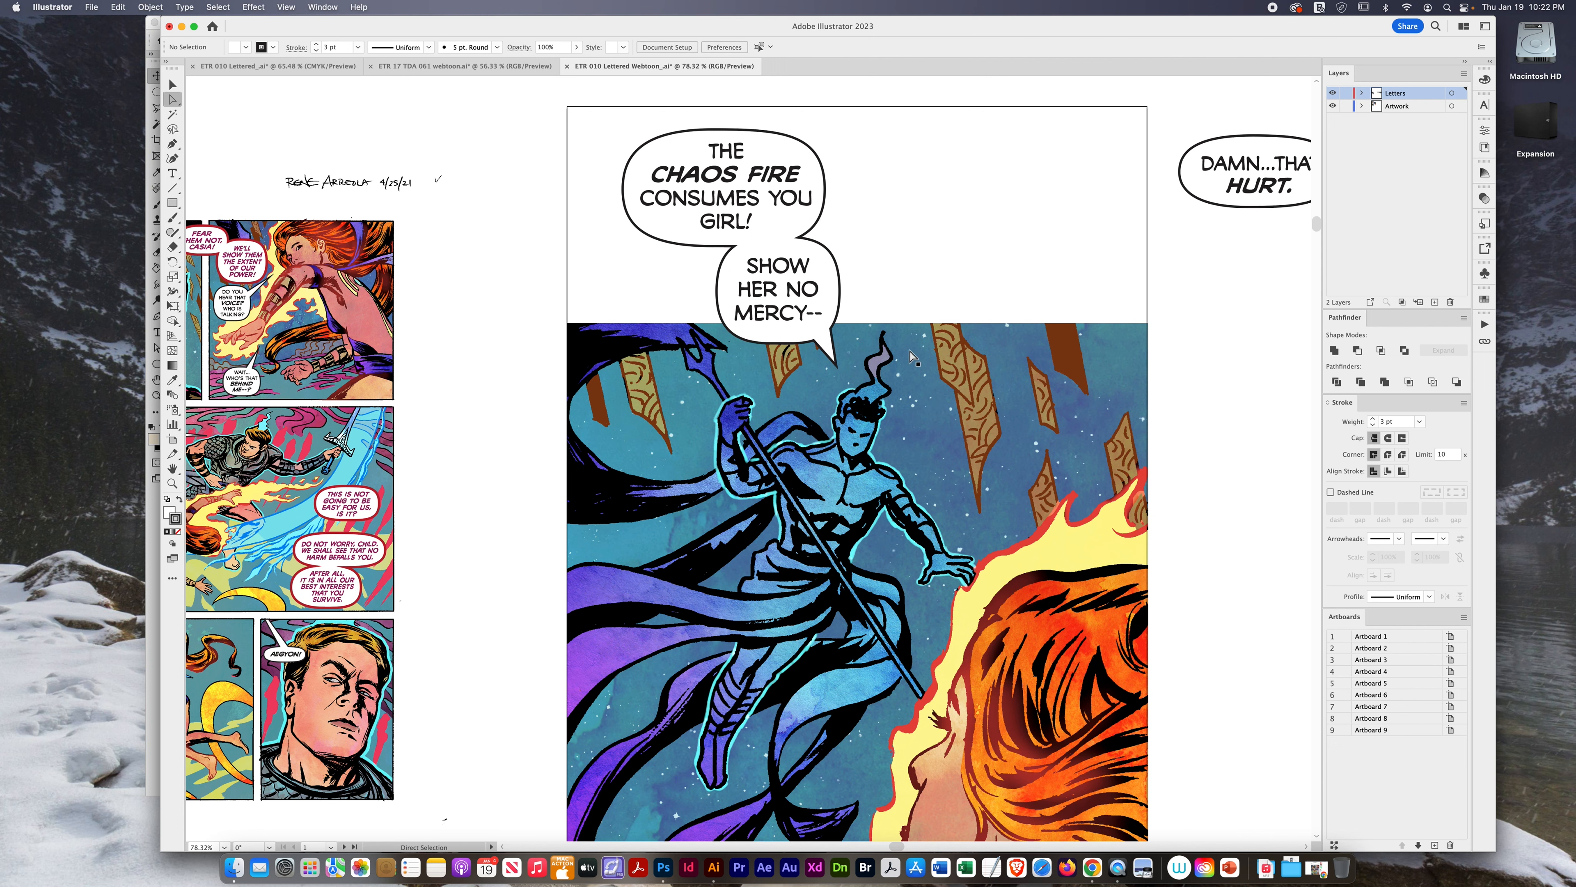
- Copy the unlettered page onto the second artboard, just below the enlarged first panel
scroll(910, 260, down, 4)
key(v)
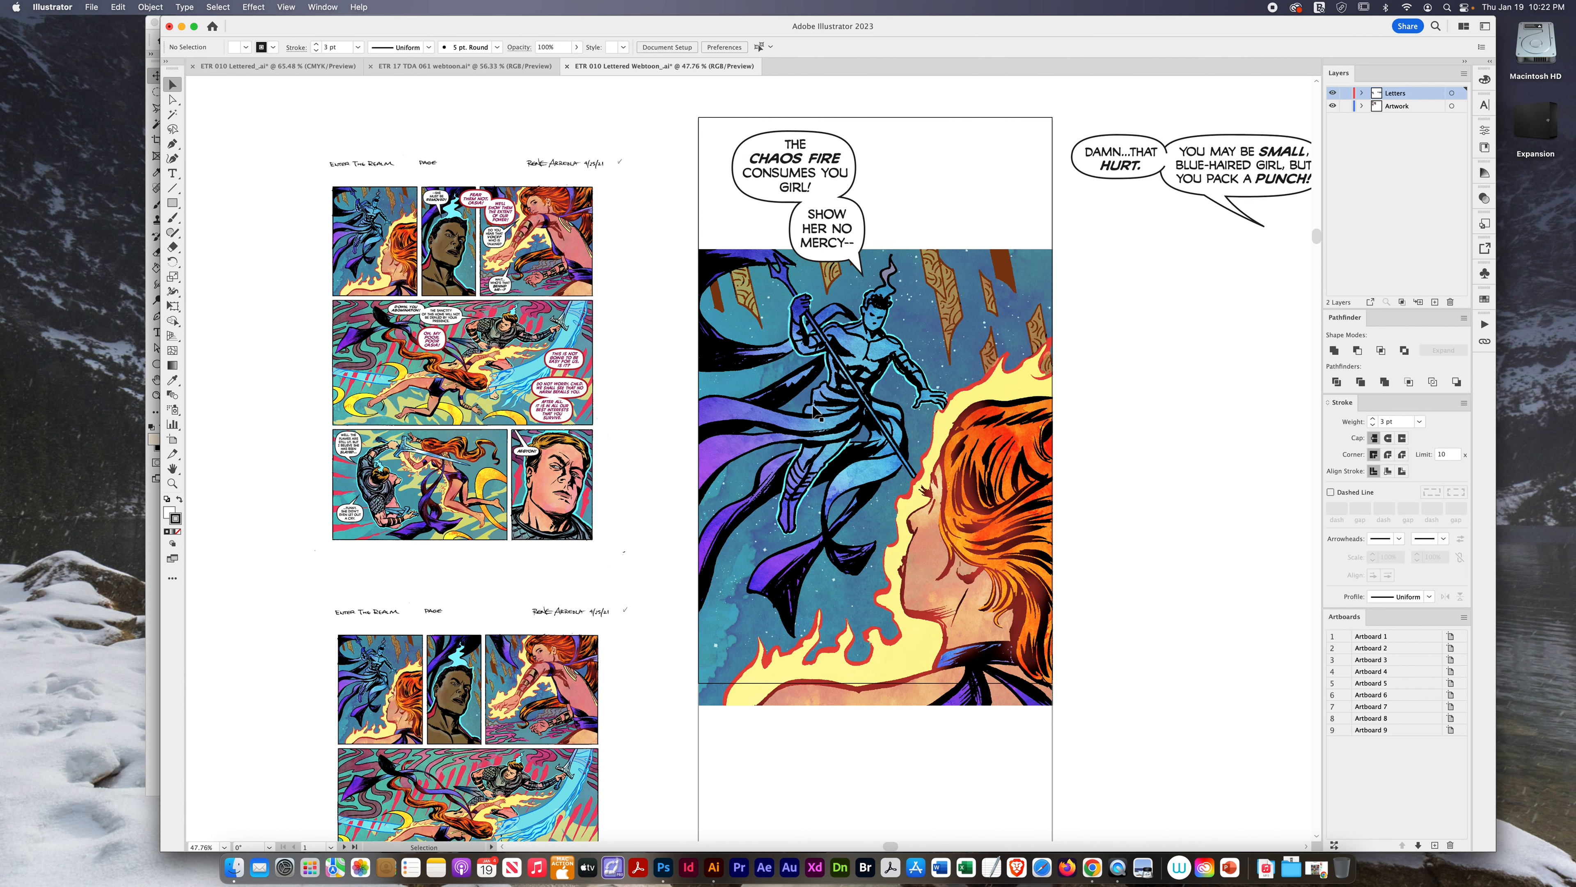
scroll(814, 410, down, 2)
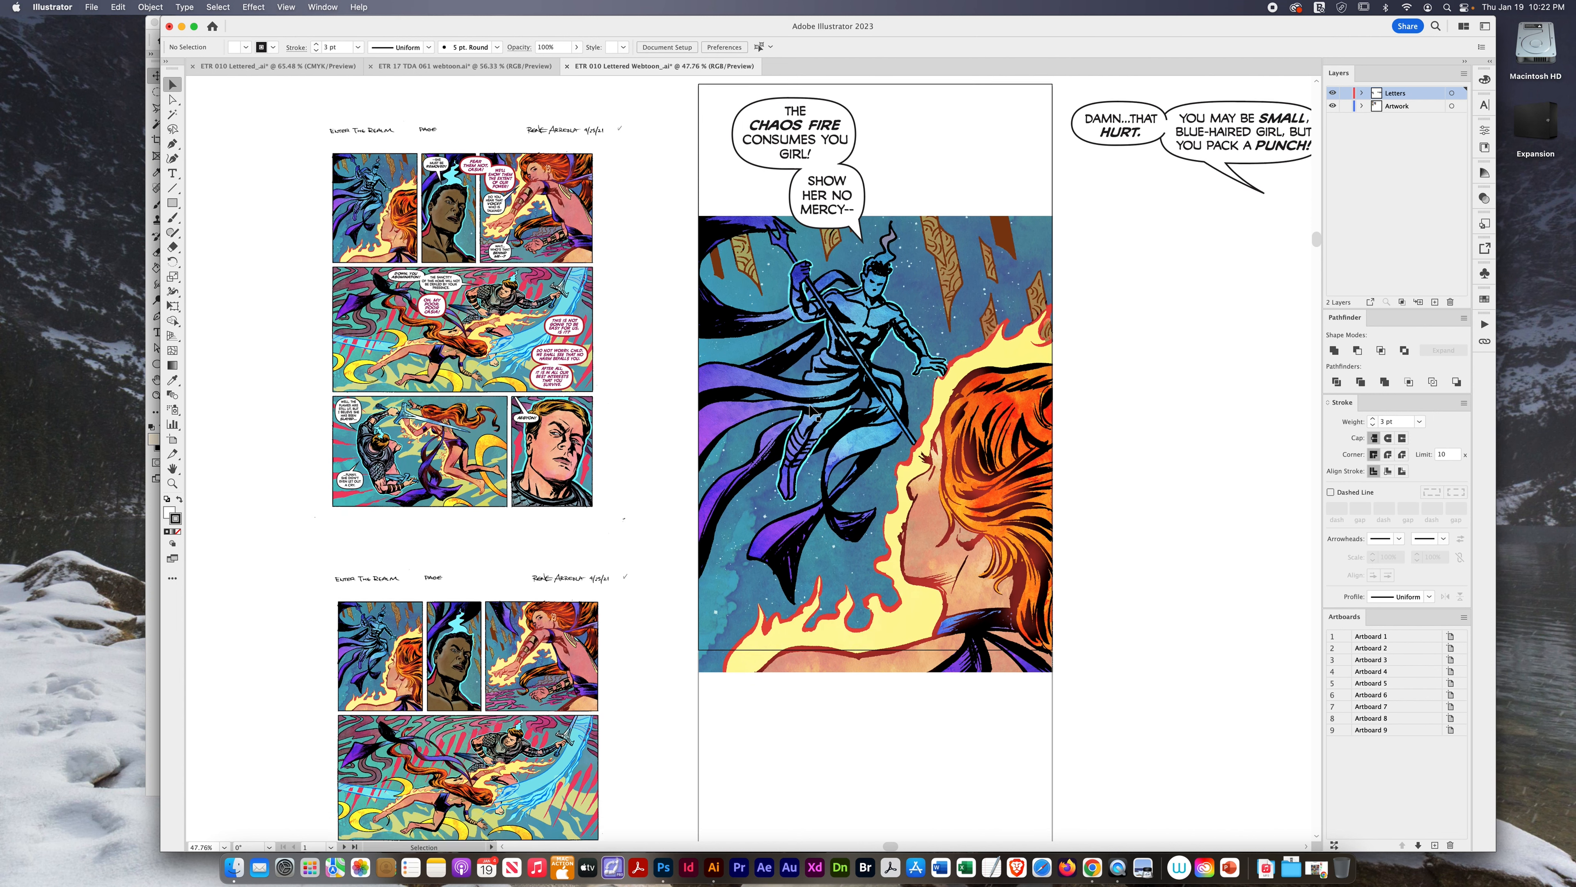
scroll(548, 555, down, 2)
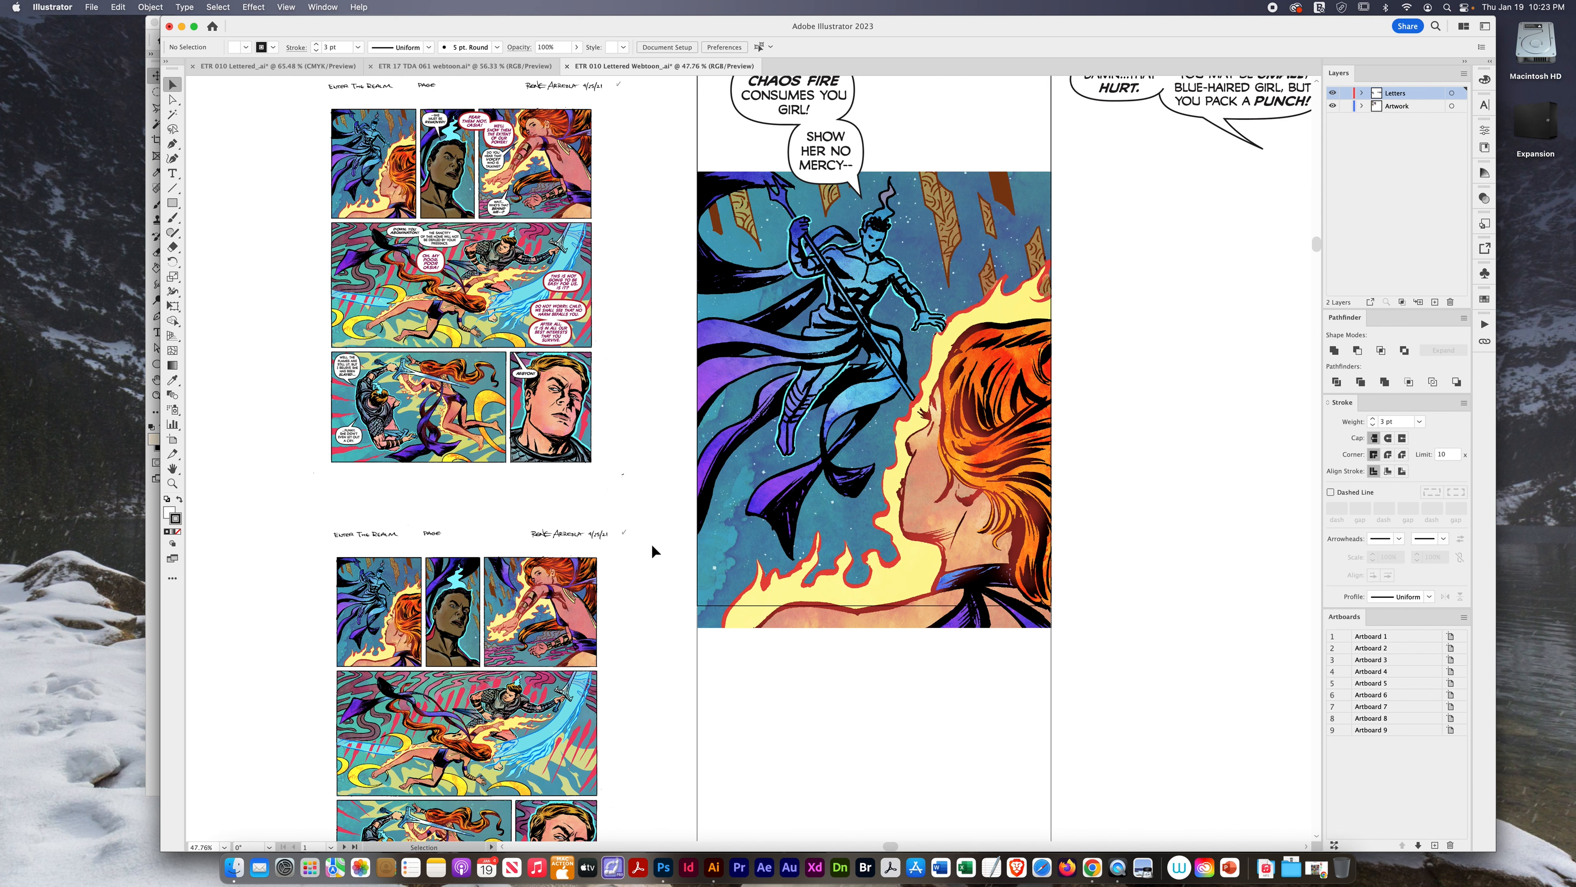
click(494, 617)
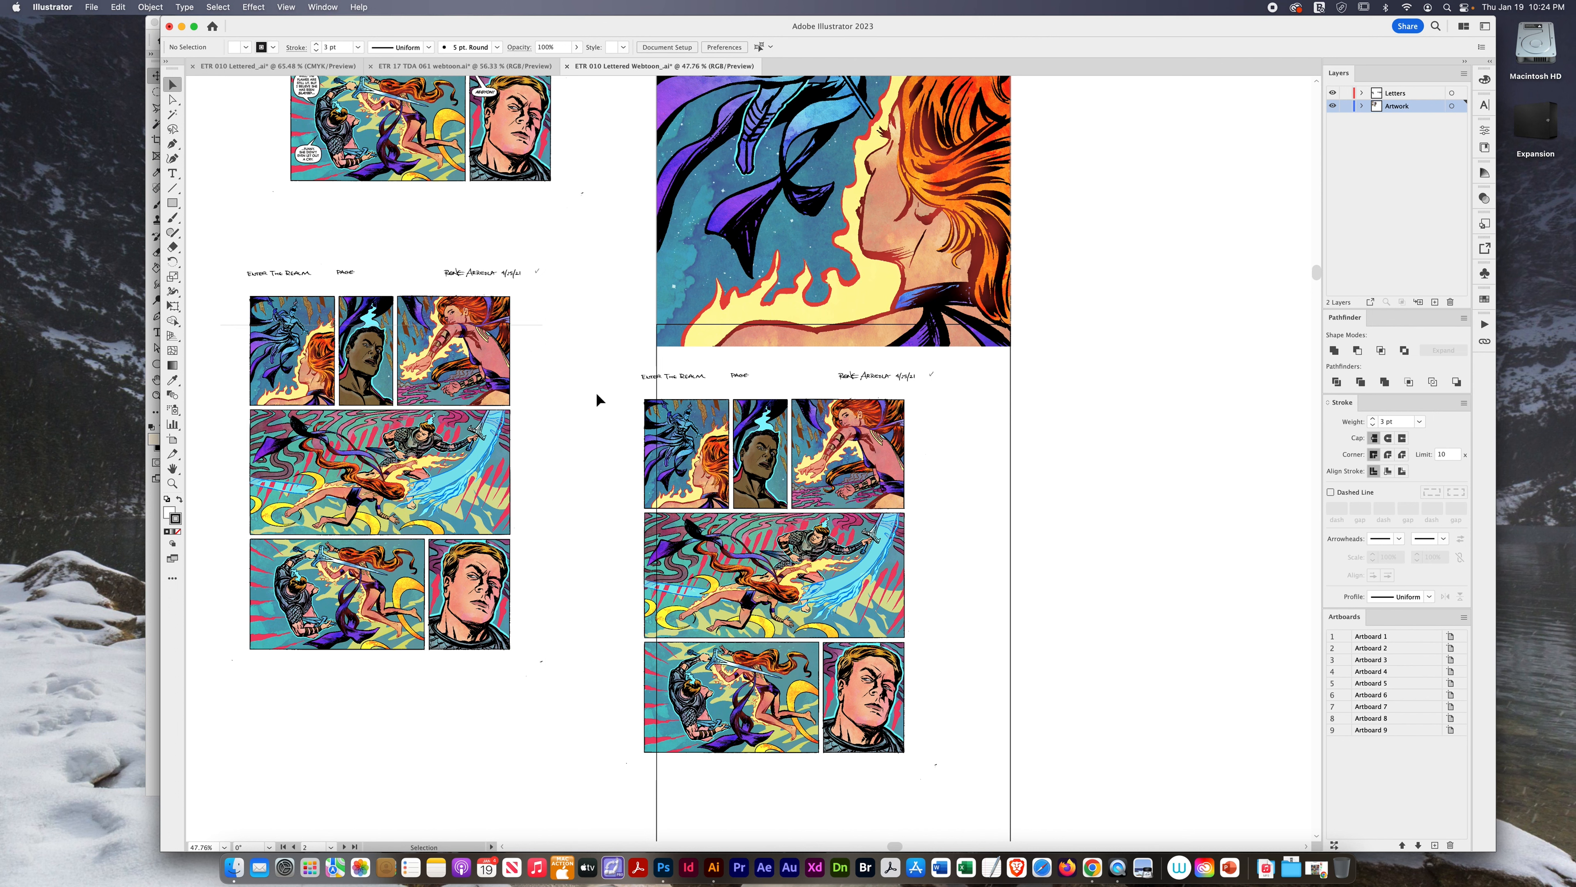
key(m)
click(1057, 397)
key(super+z)
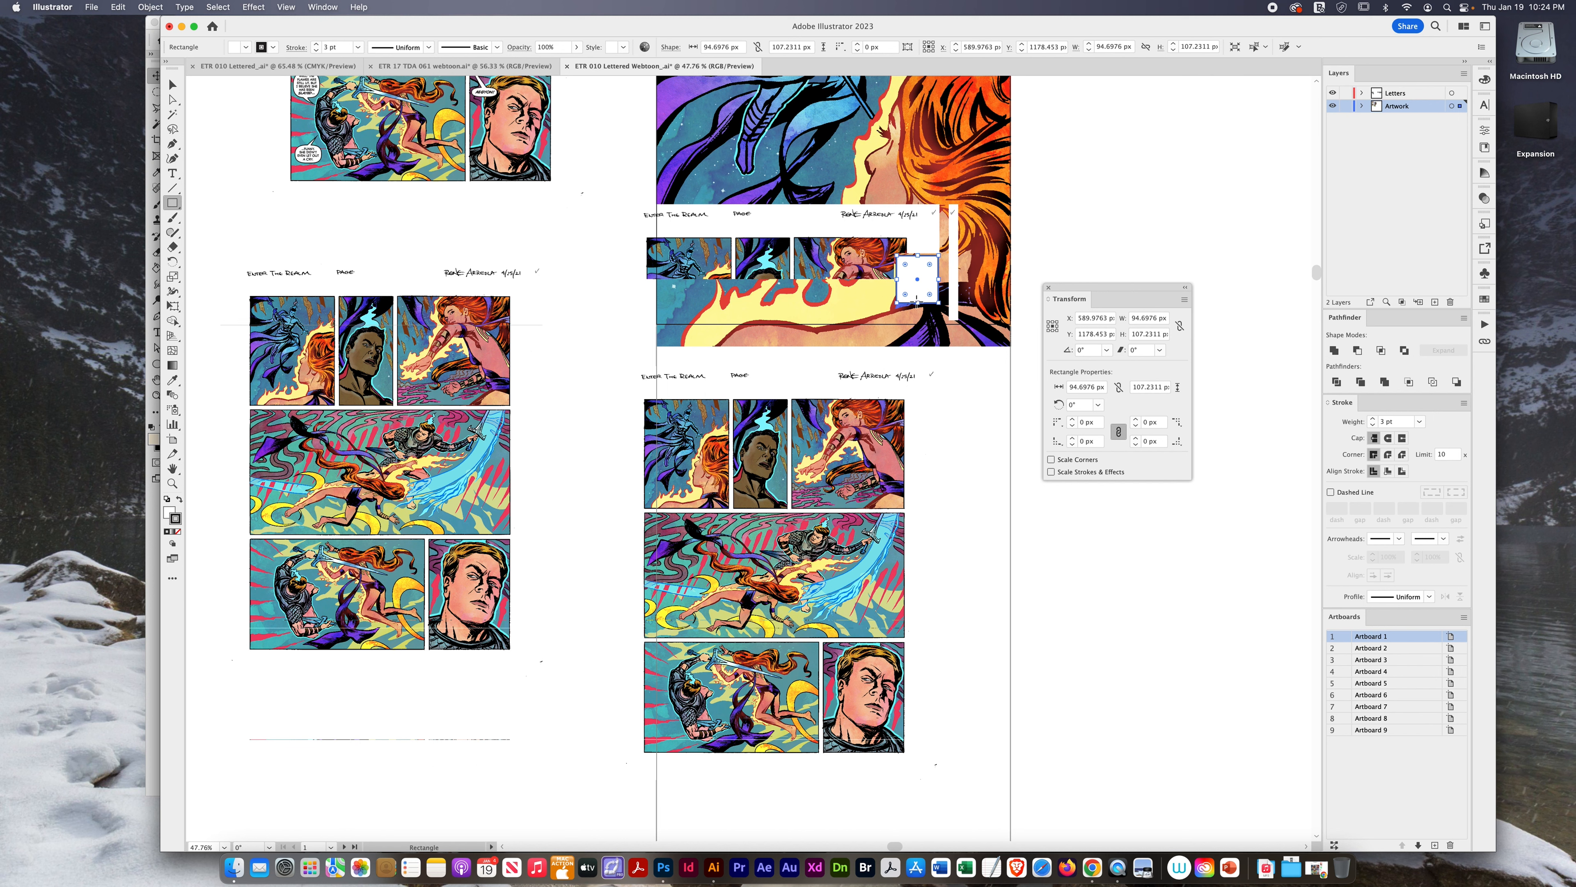
key(super+z)
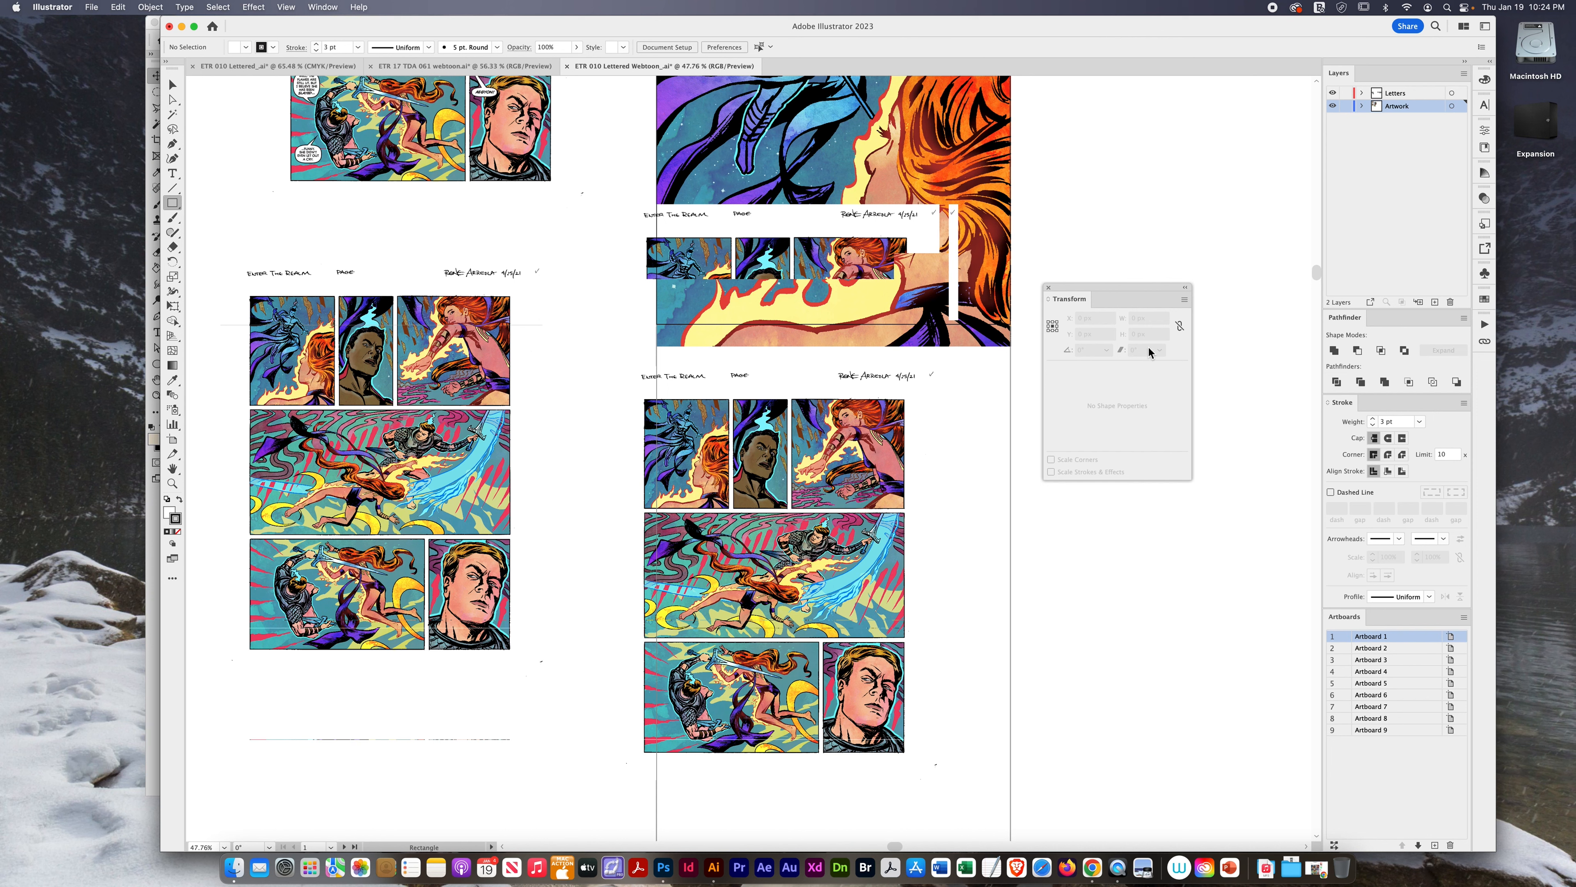
- Set both the fill and the stroke to none for new shapes and close the floating Transform settings
drag(1116, 285, 1141, 279)
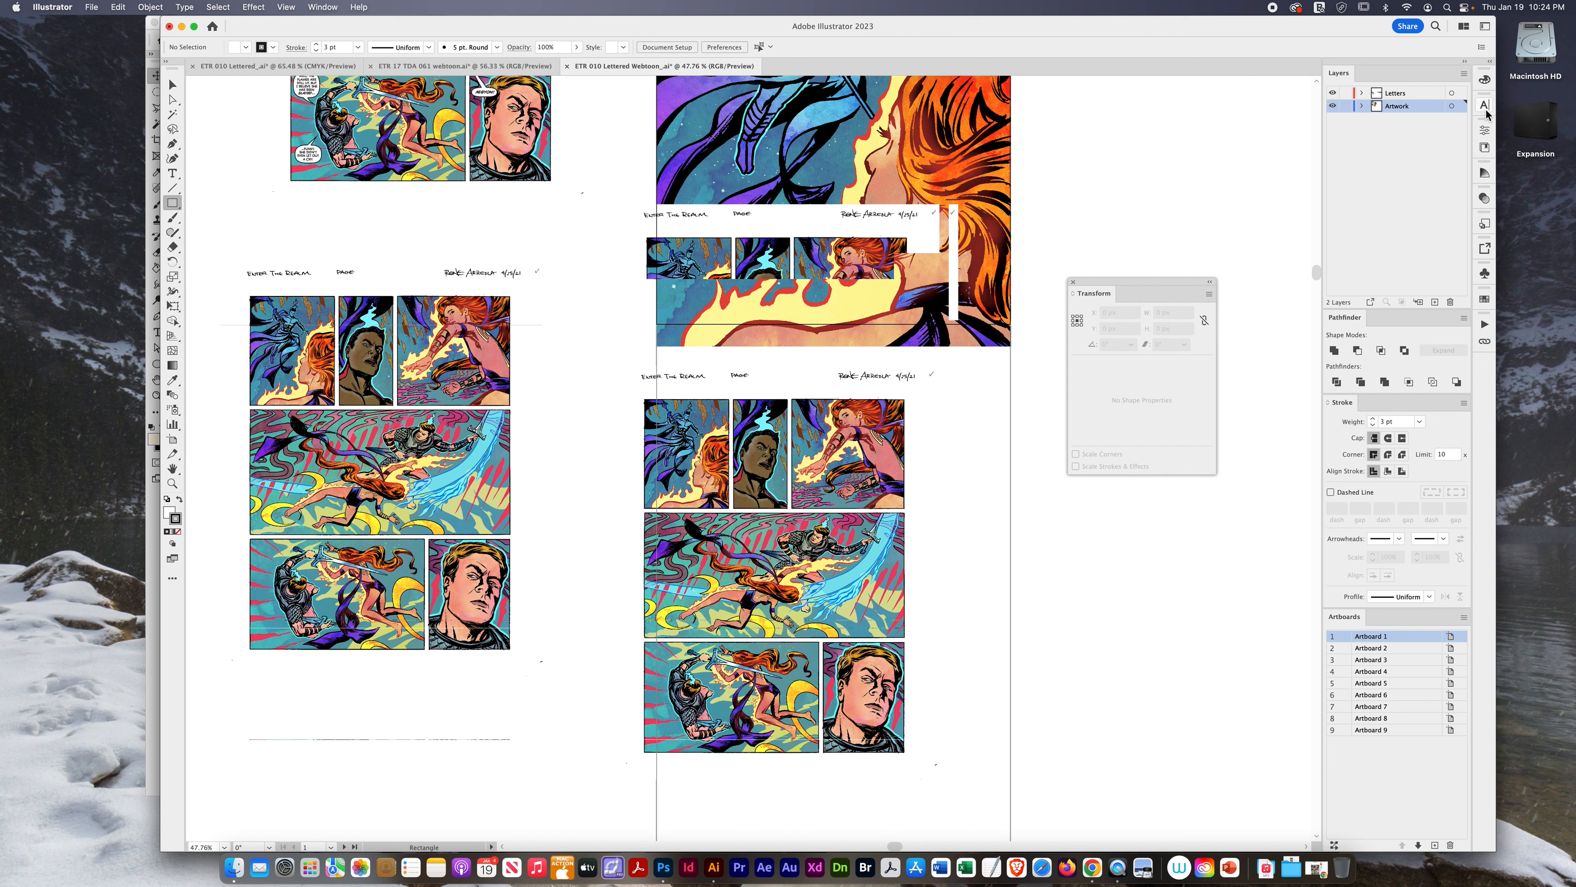
click(1484, 80)
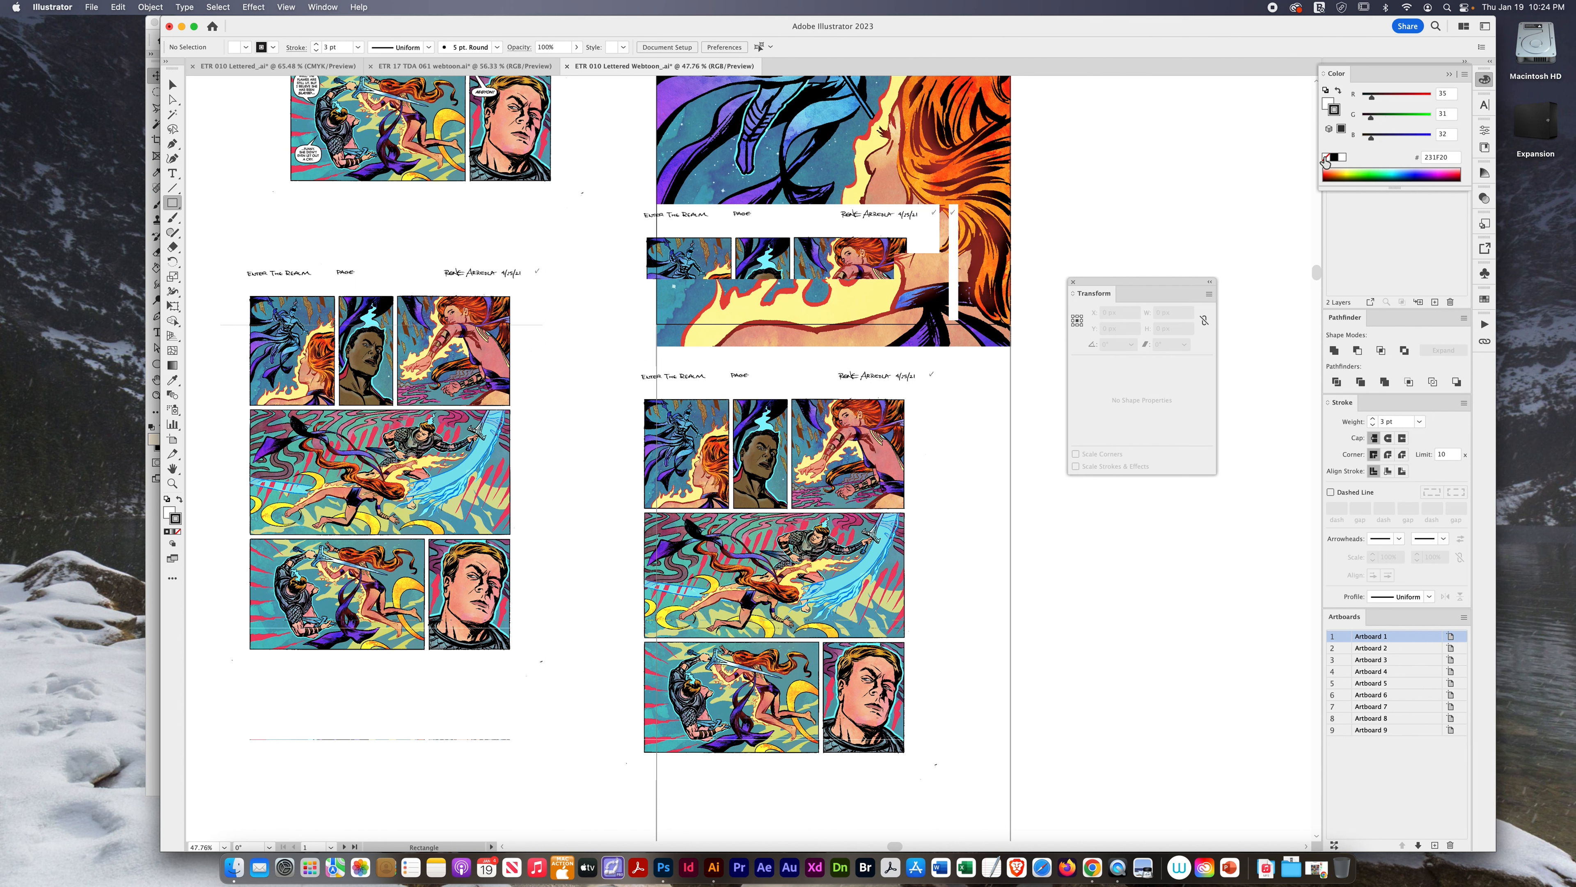
click(1326, 156)
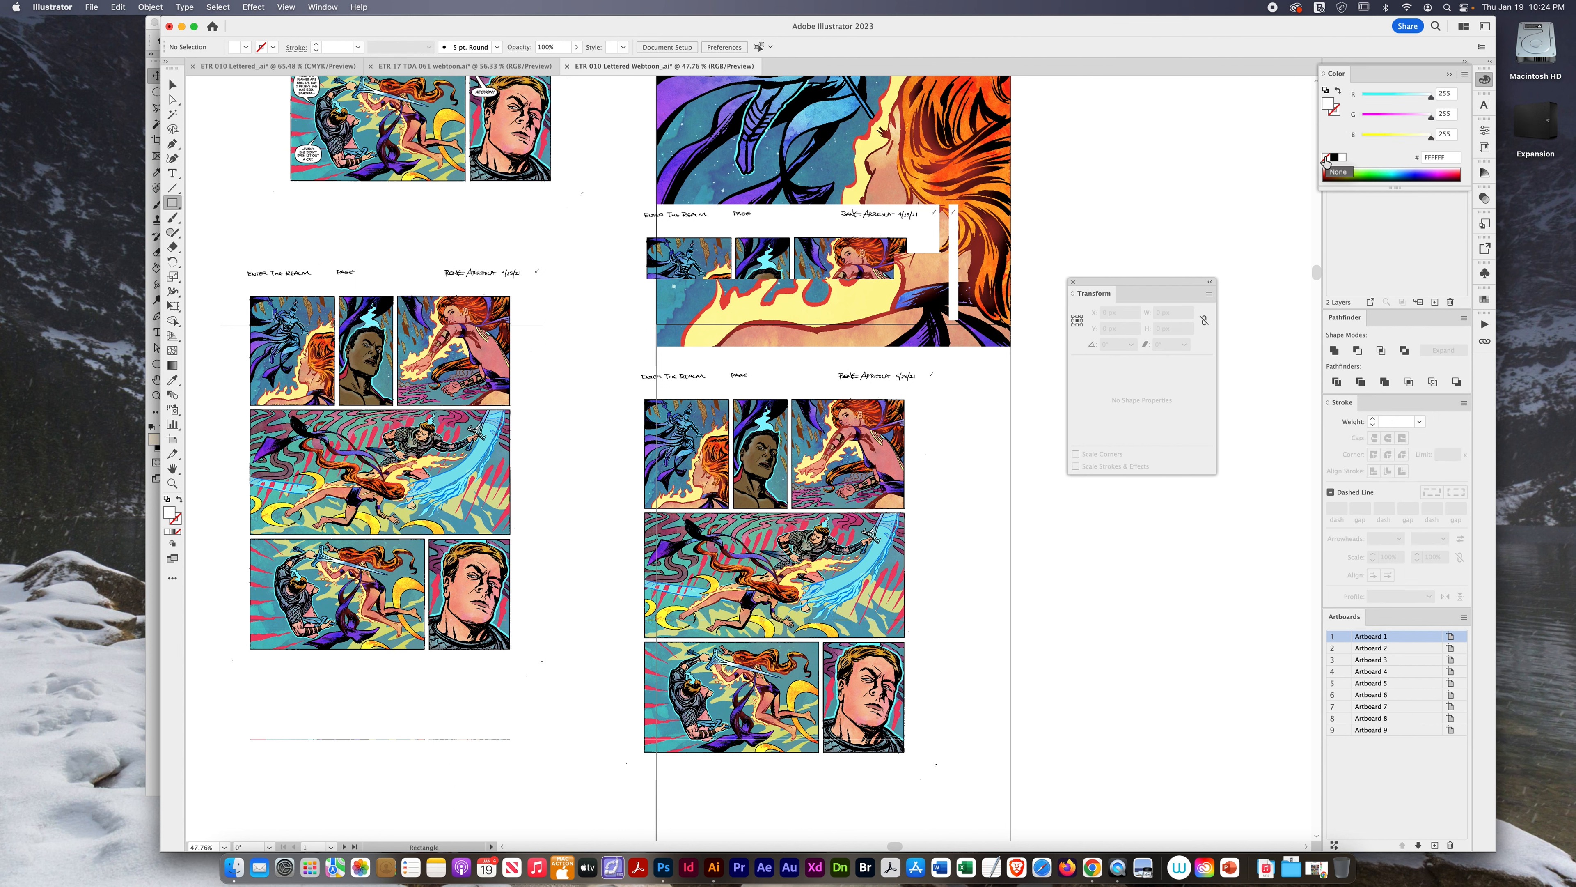
click(1326, 156)
click(1073, 282)
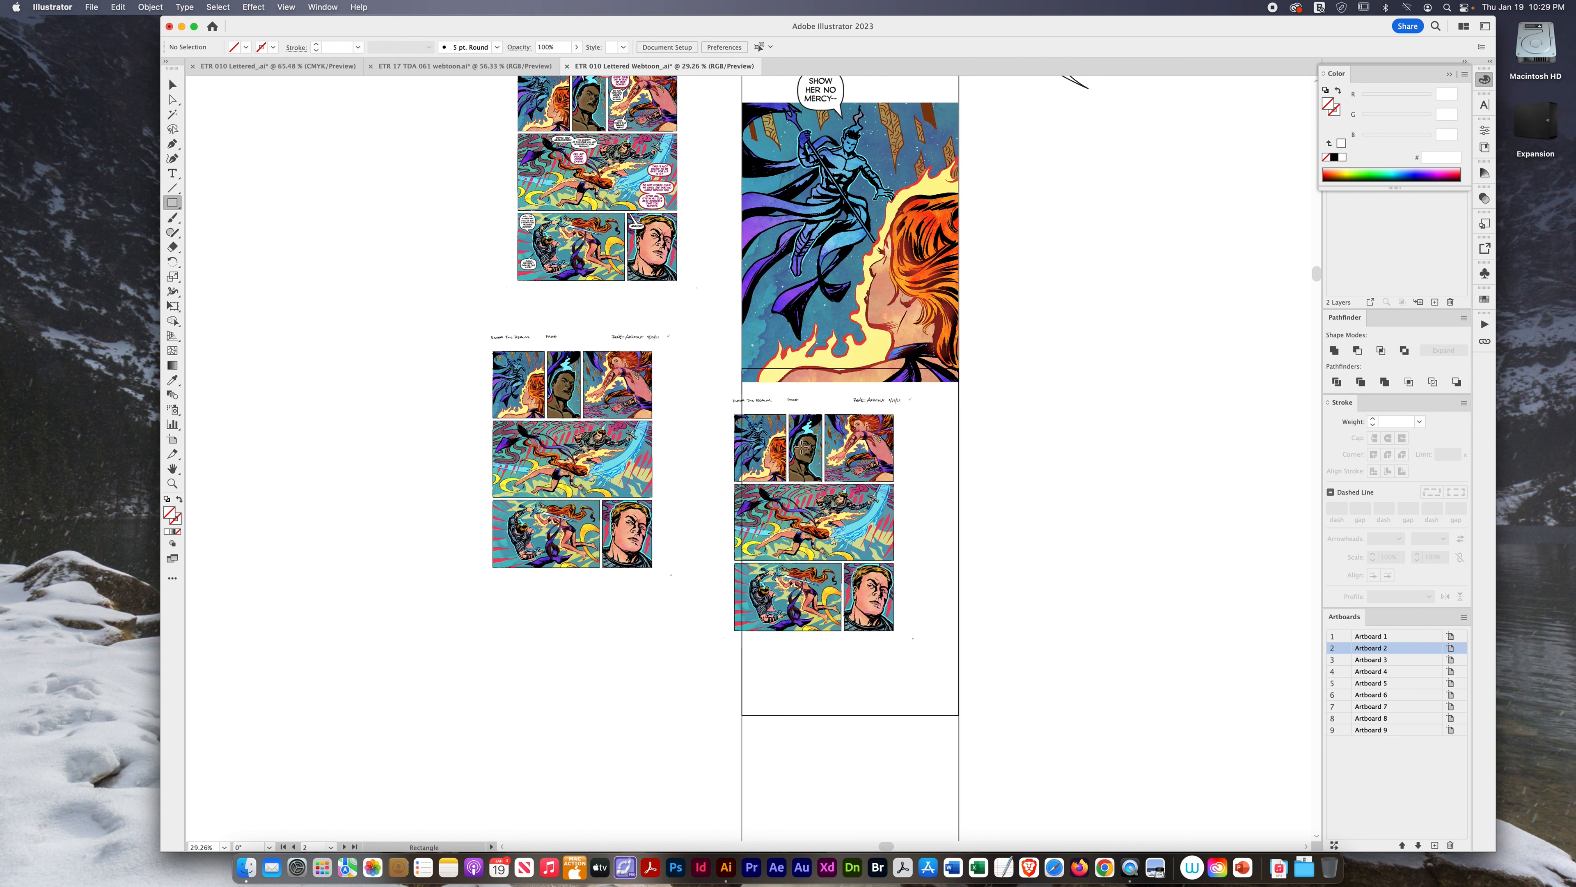
- Draw a rectangle about 119 × 246 px over the second panel of the page copy on the second artboard
scroll(805, 447, up, 5)
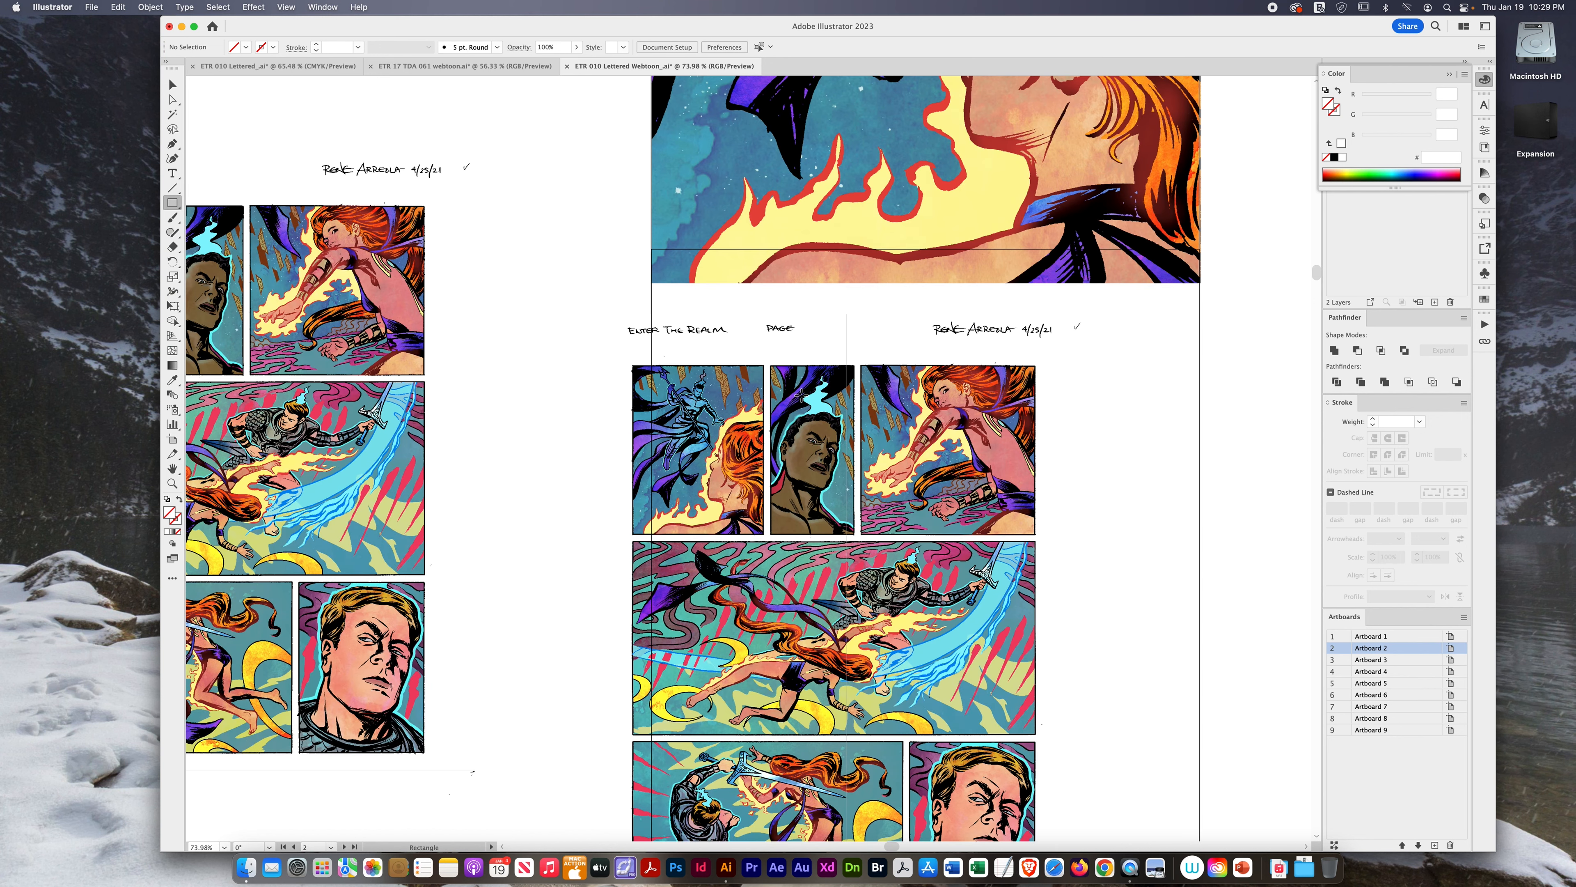
drag(771, 362, 853, 534)
key(v)
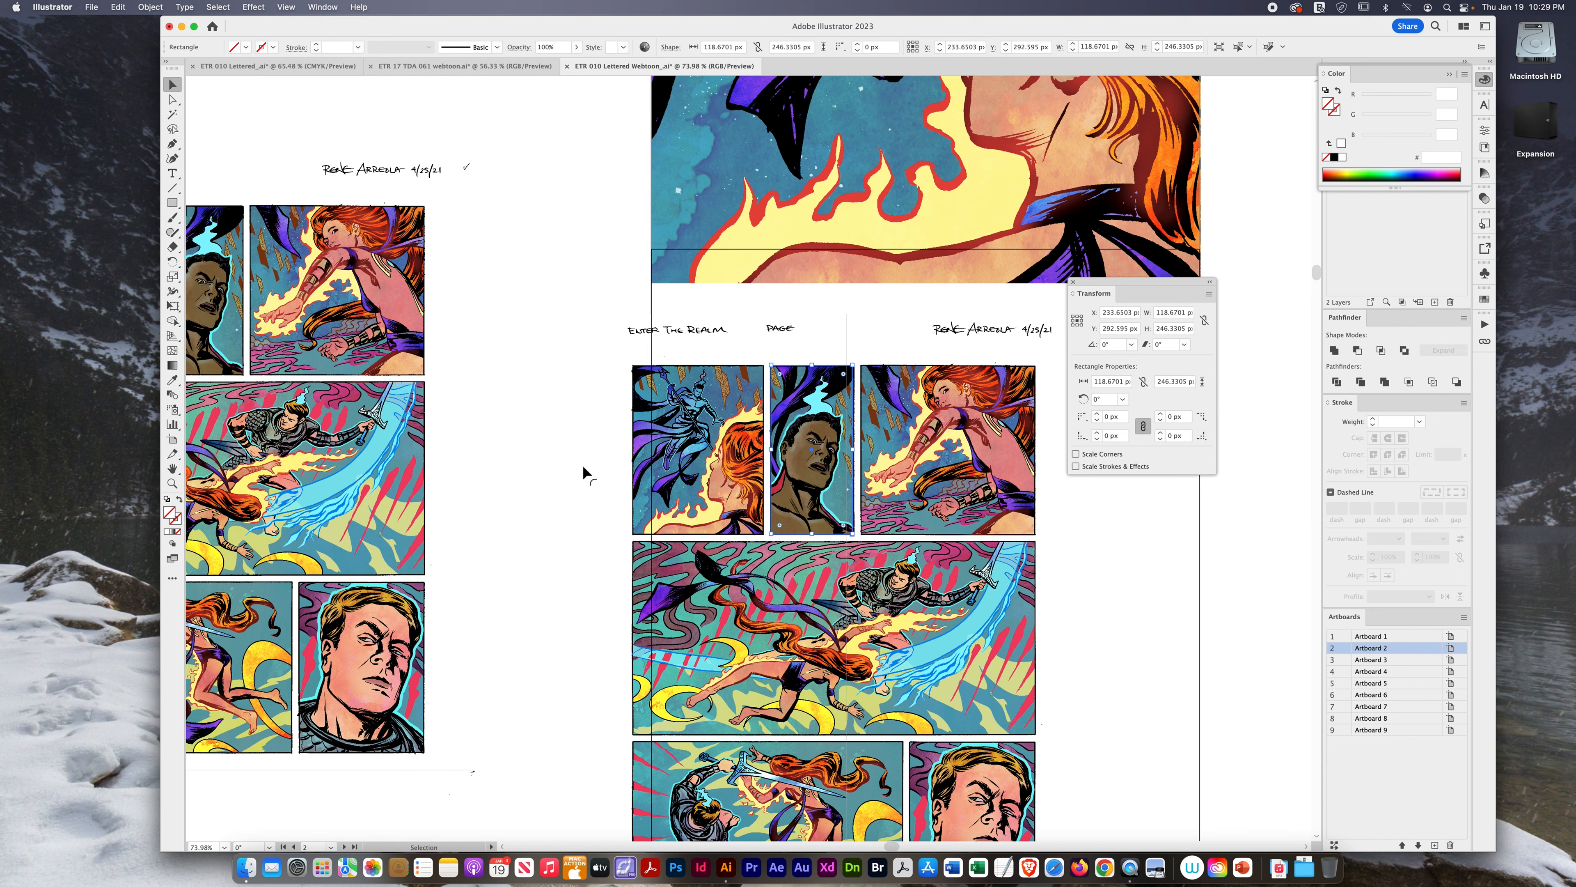
- Try to make a clipping mask from the second-panel rectangle and the page copy
drag(556, 420, 864, 576)
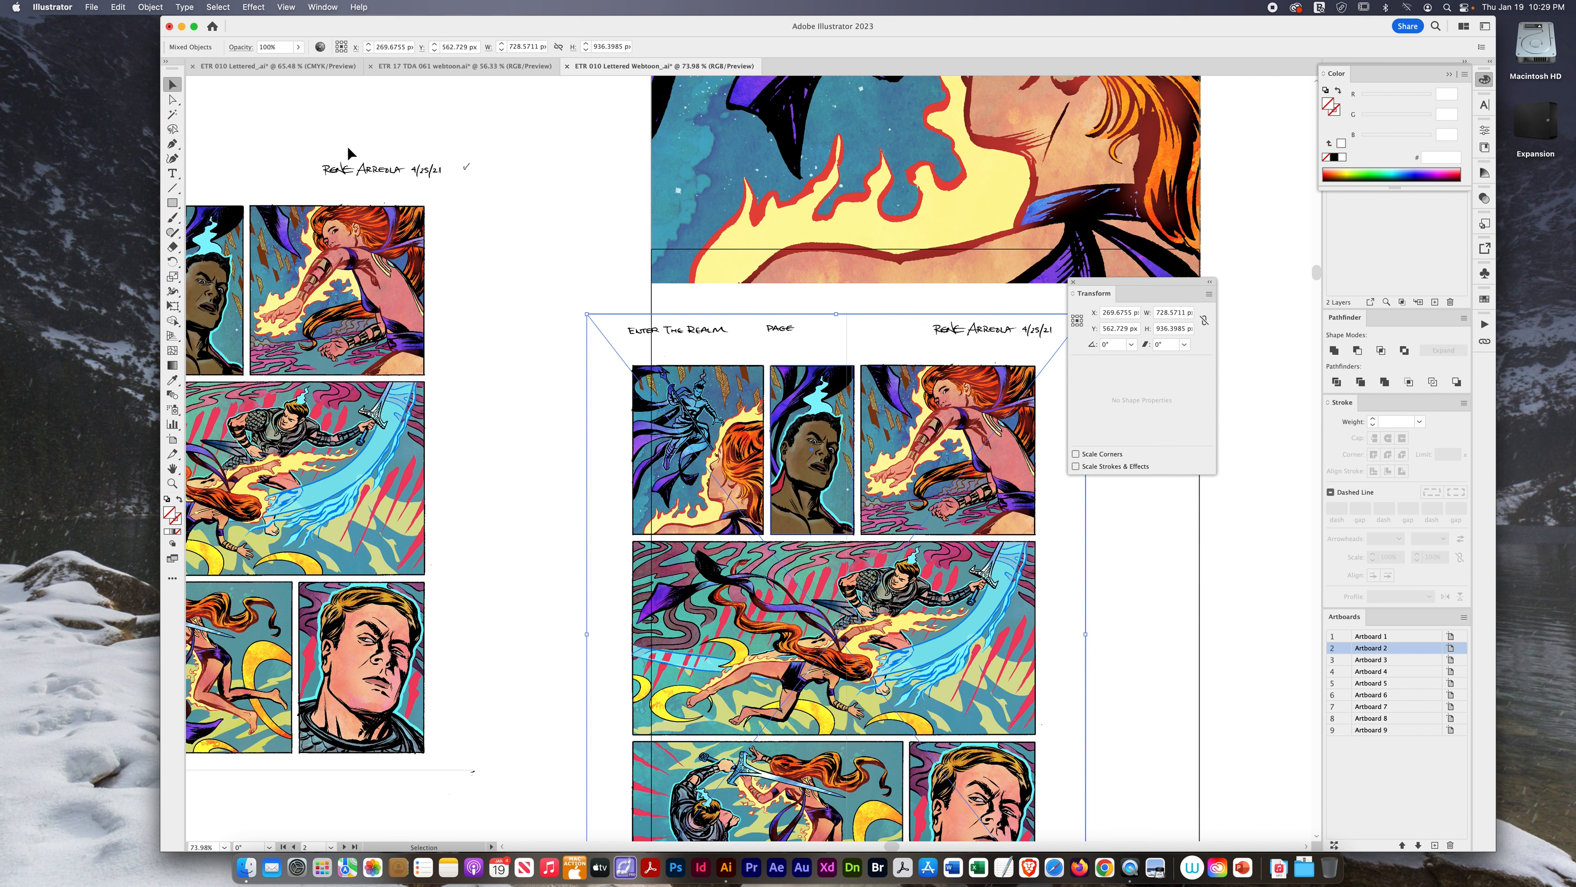
click(151, 8)
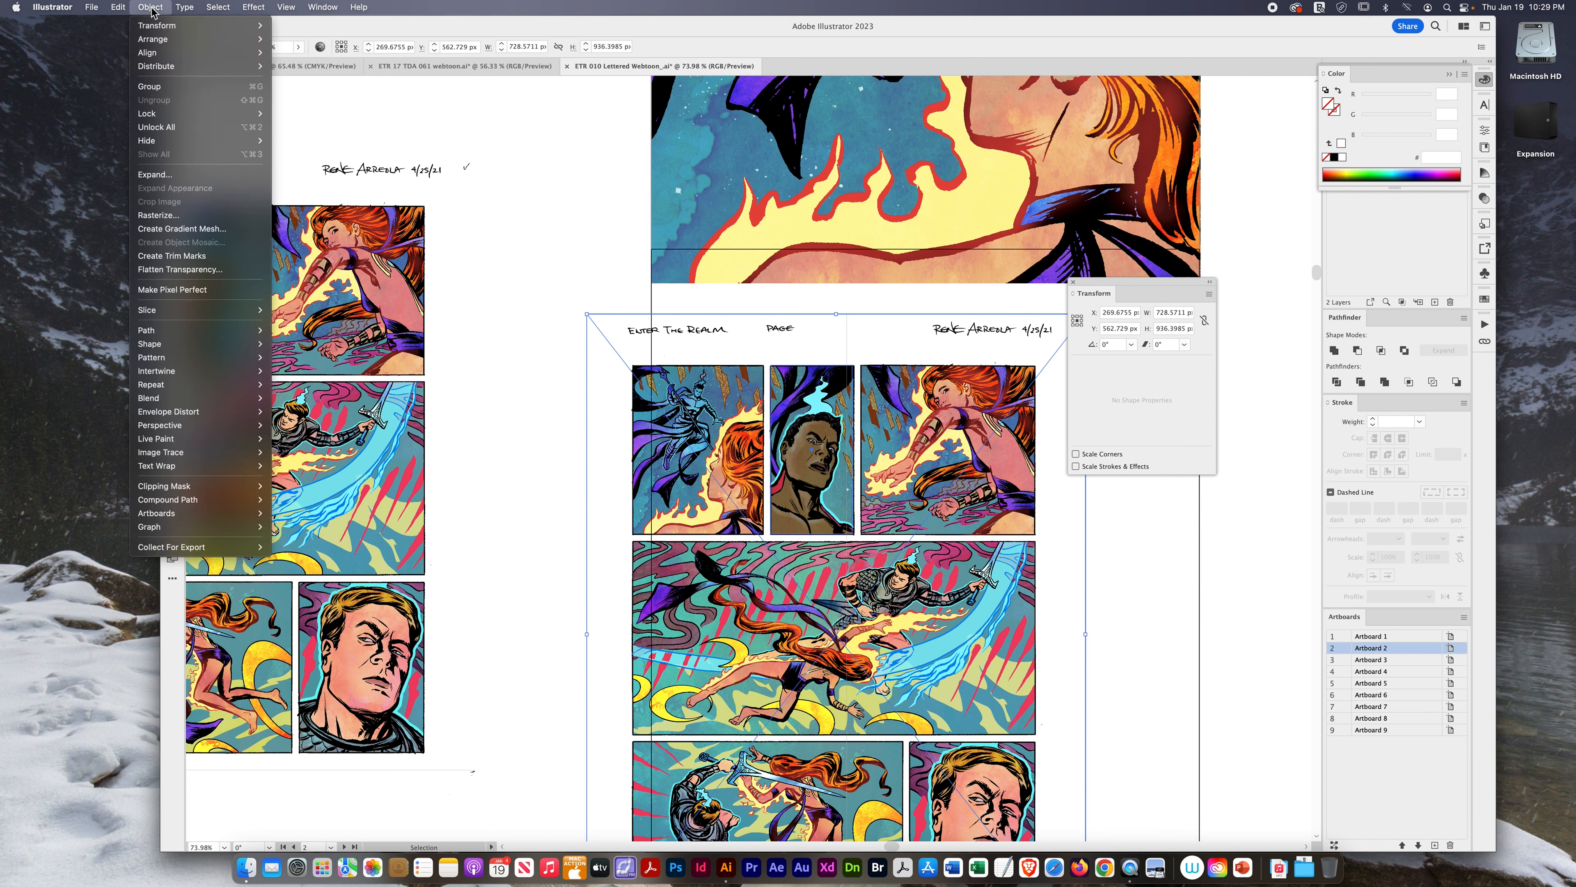
mouse_move(168, 487)
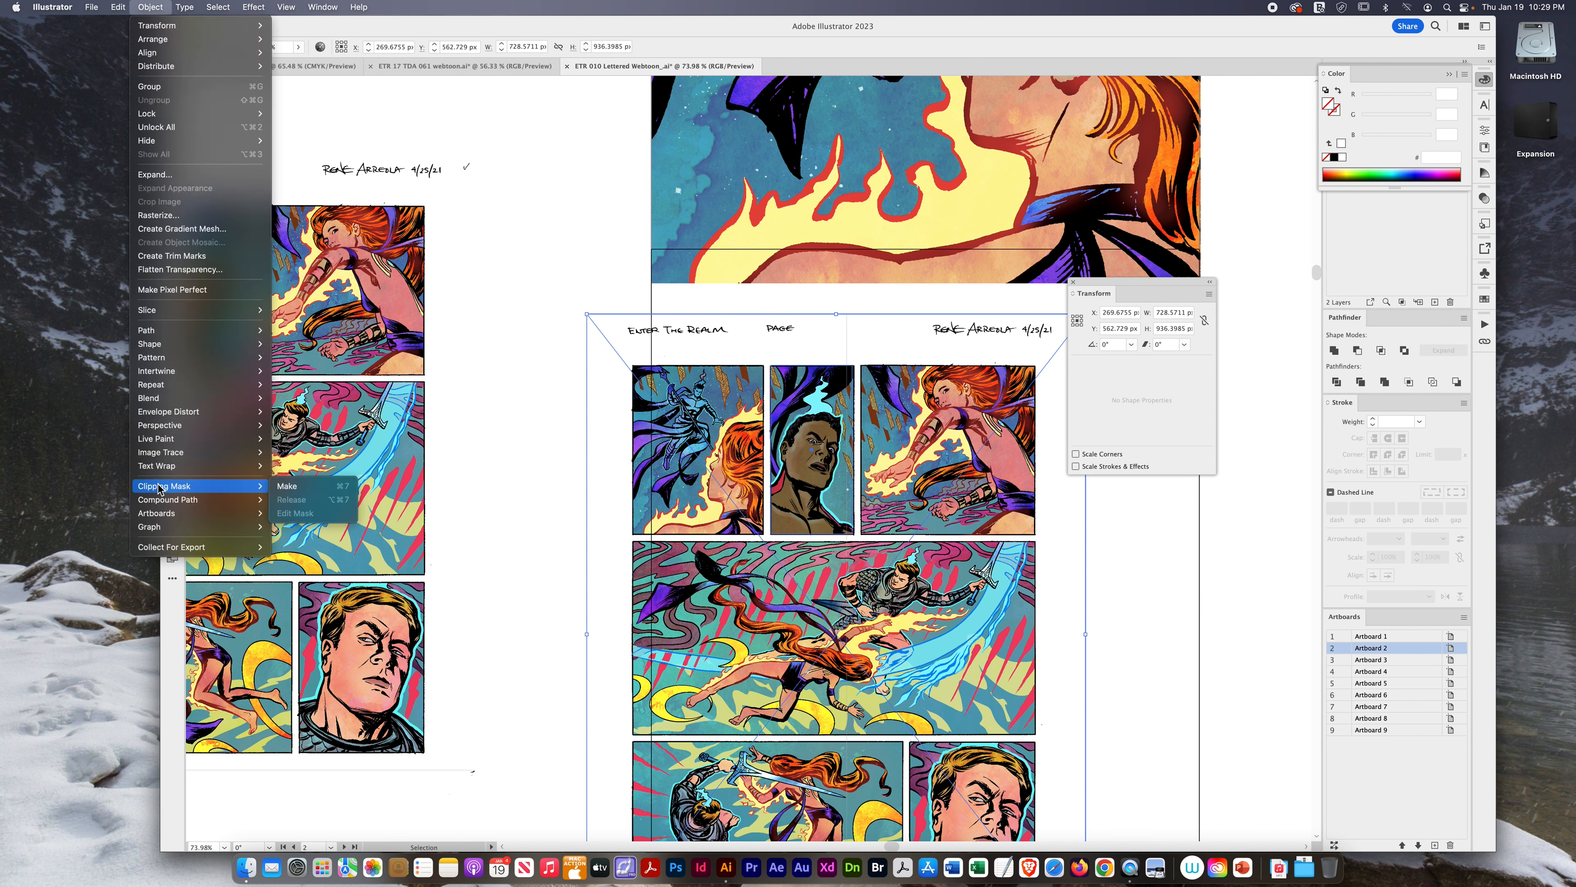
click(339, 492)
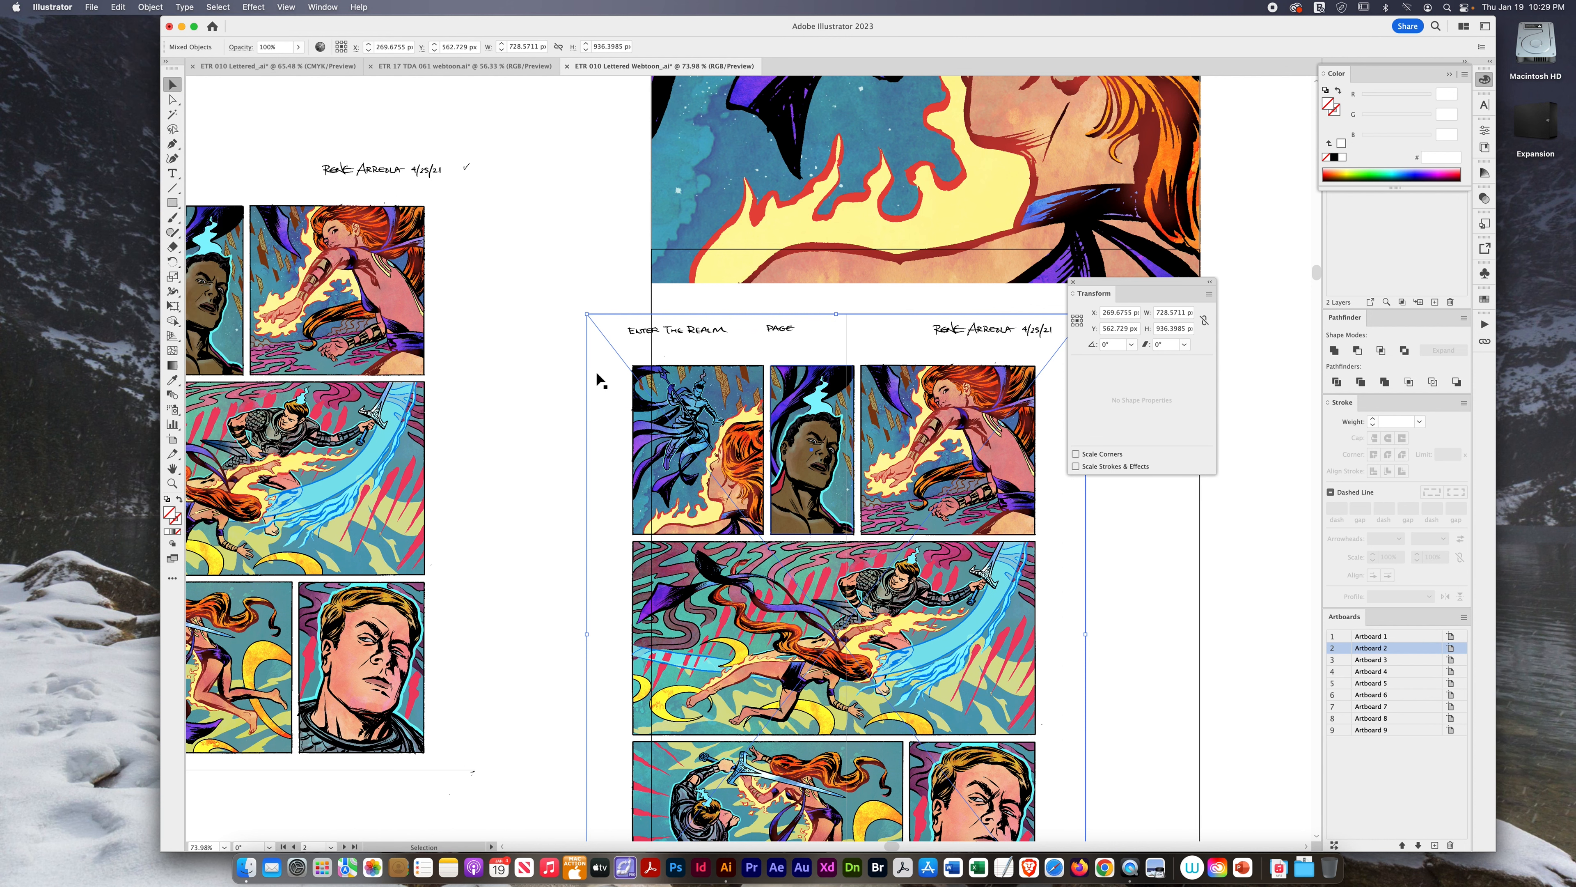
click(566, 424)
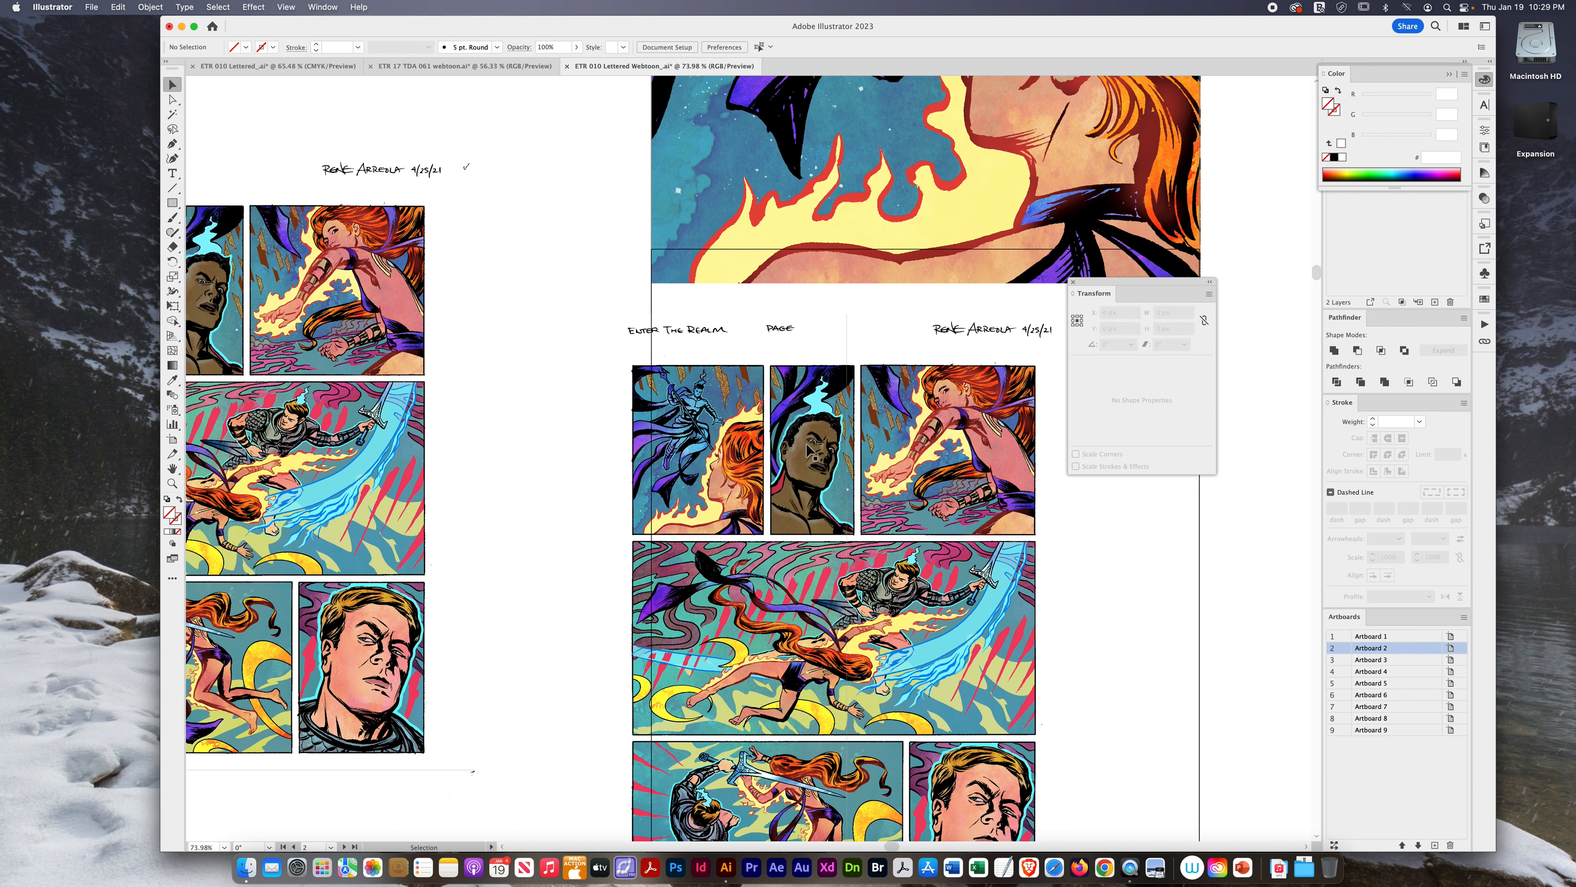
- Select the second-panel rectangle together with the page copy and clip the artwork to that panel
click(818, 368)
drag(537, 422, 851, 512)
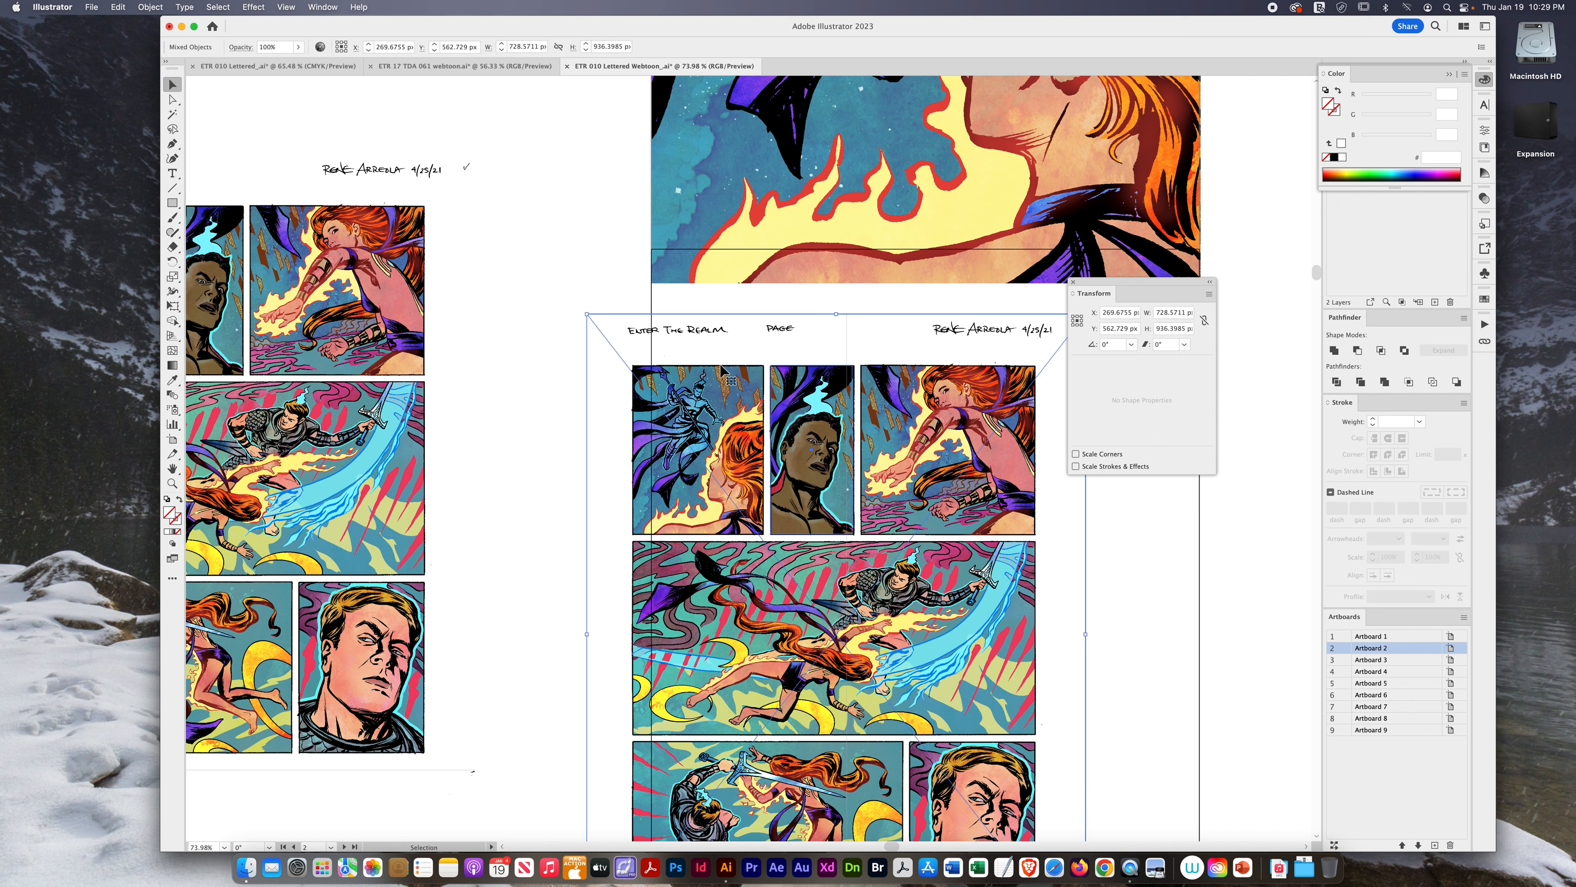
key(a)
key(super+7)
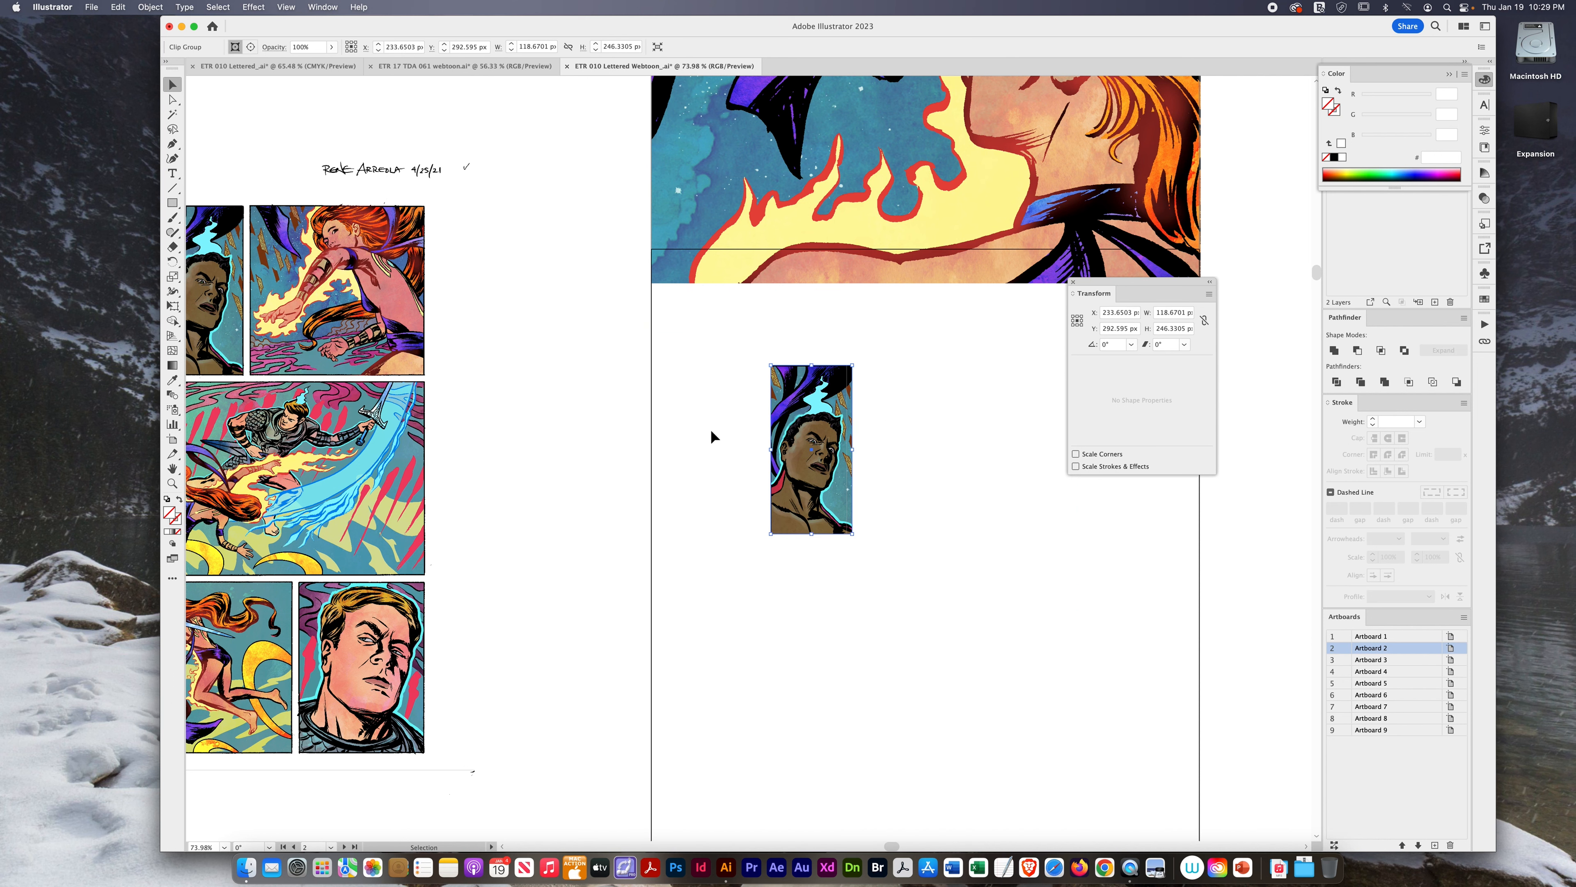
drag(1140, 282, 1211, 348)
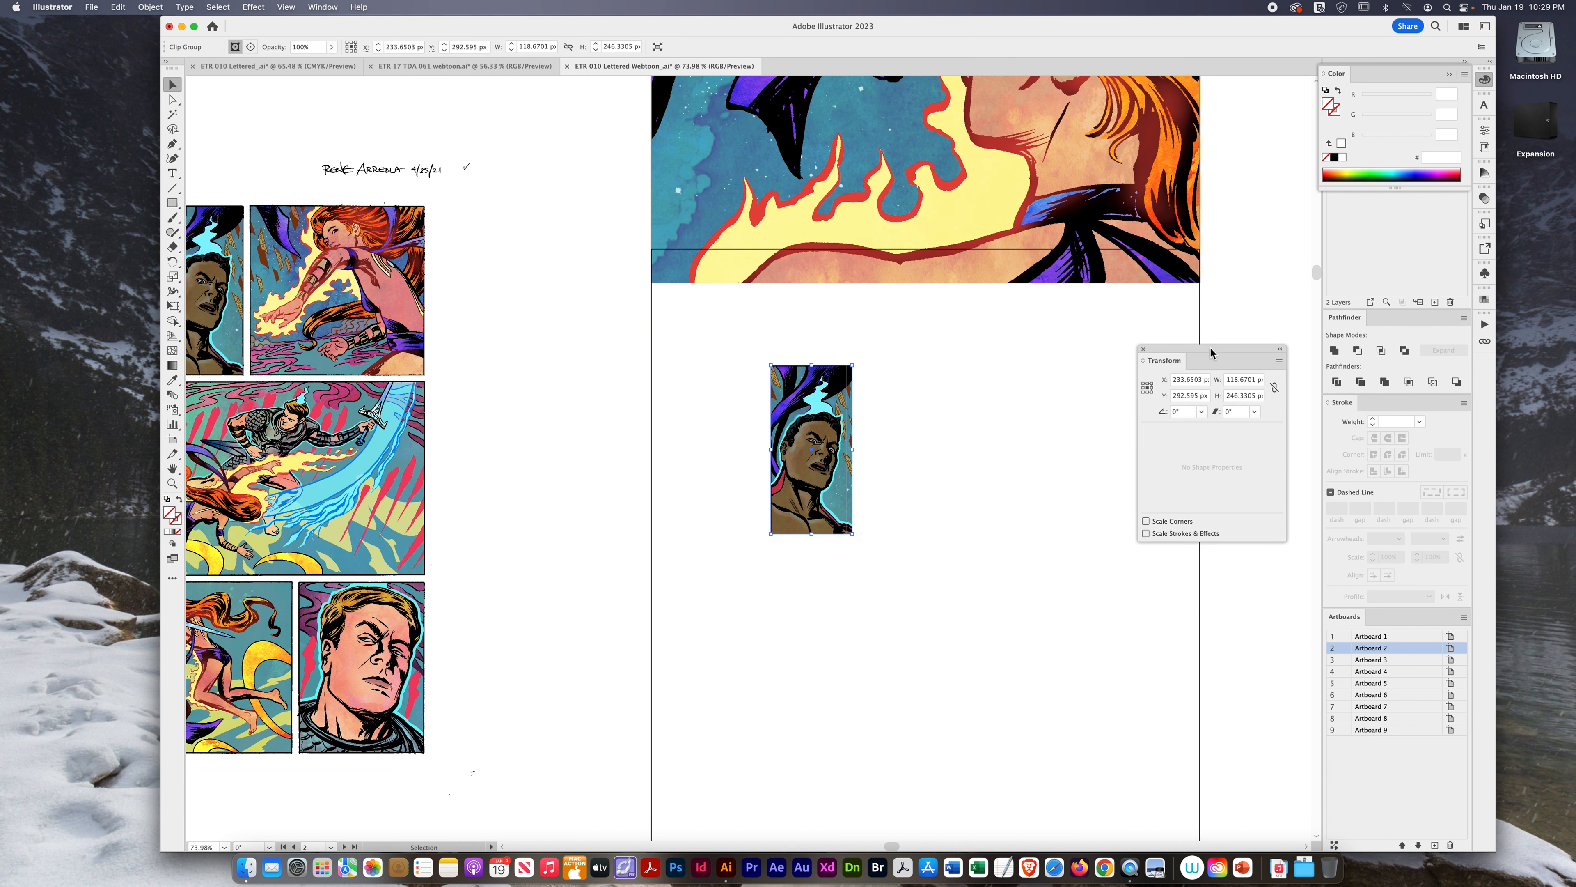
click(941, 537)
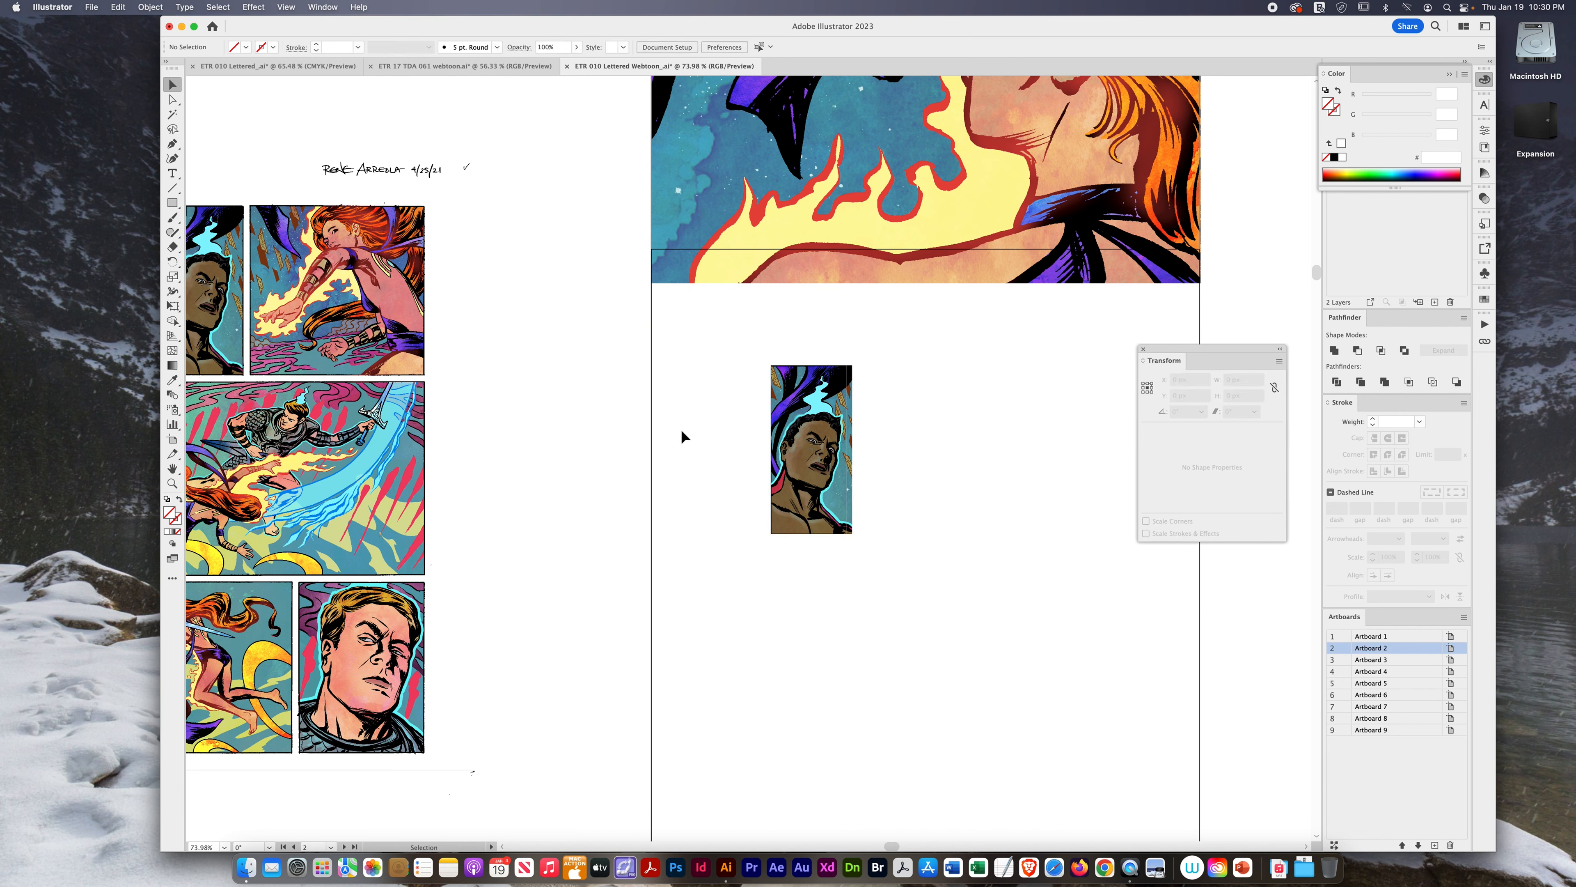
scroll(681, 429, down, 5)
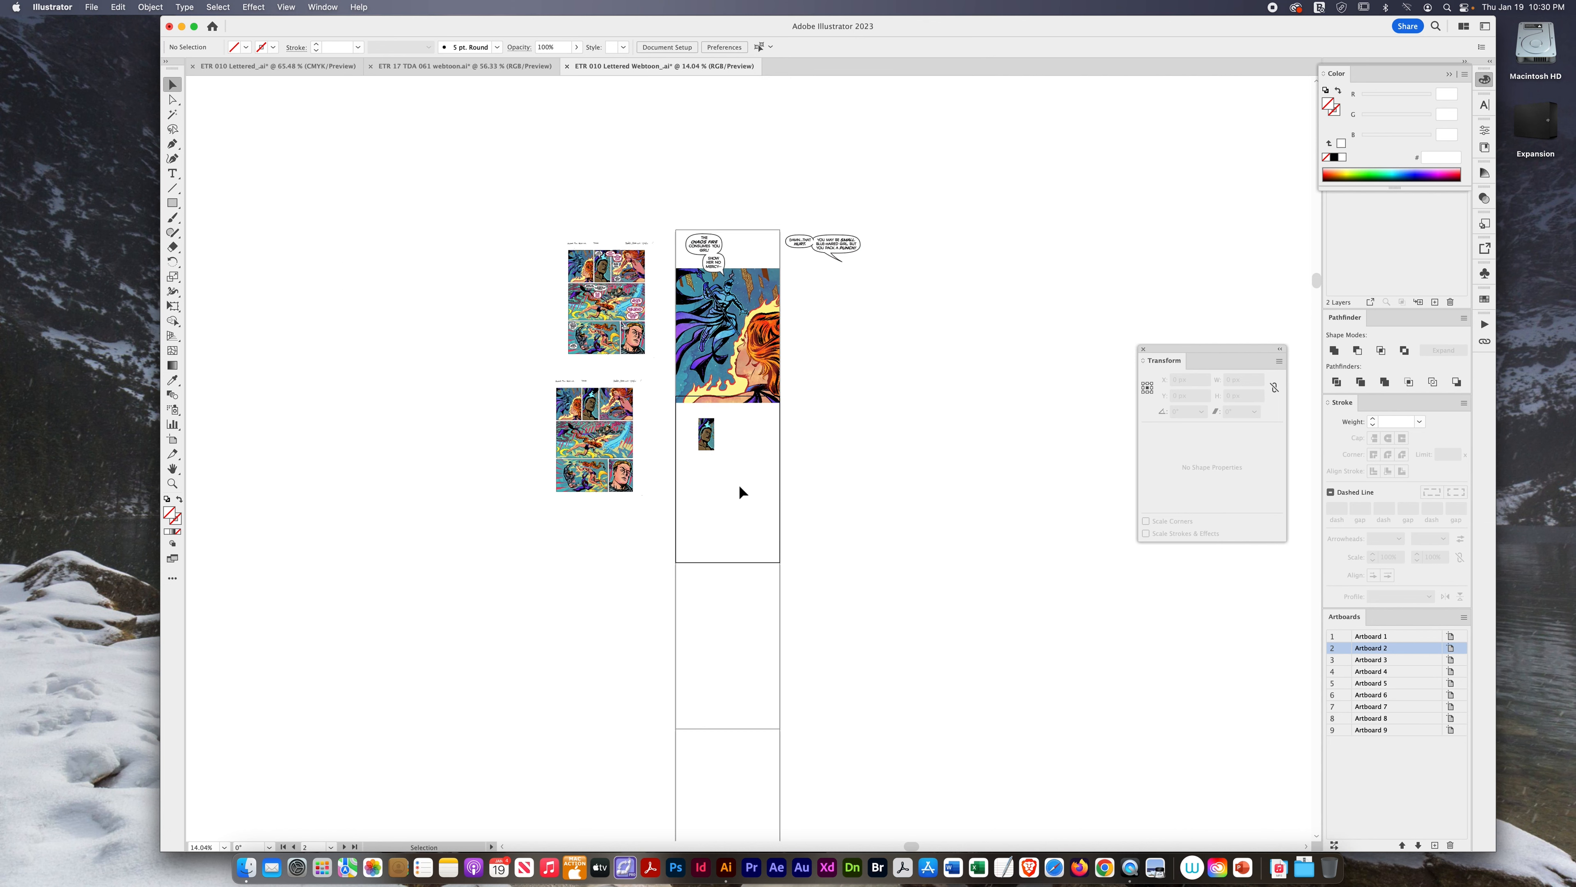
- Move the clipped second panel below the first panel at the artboard's left edge and enlarge it to about 682 × 1416 px
scroll(736, 483, up, 4)
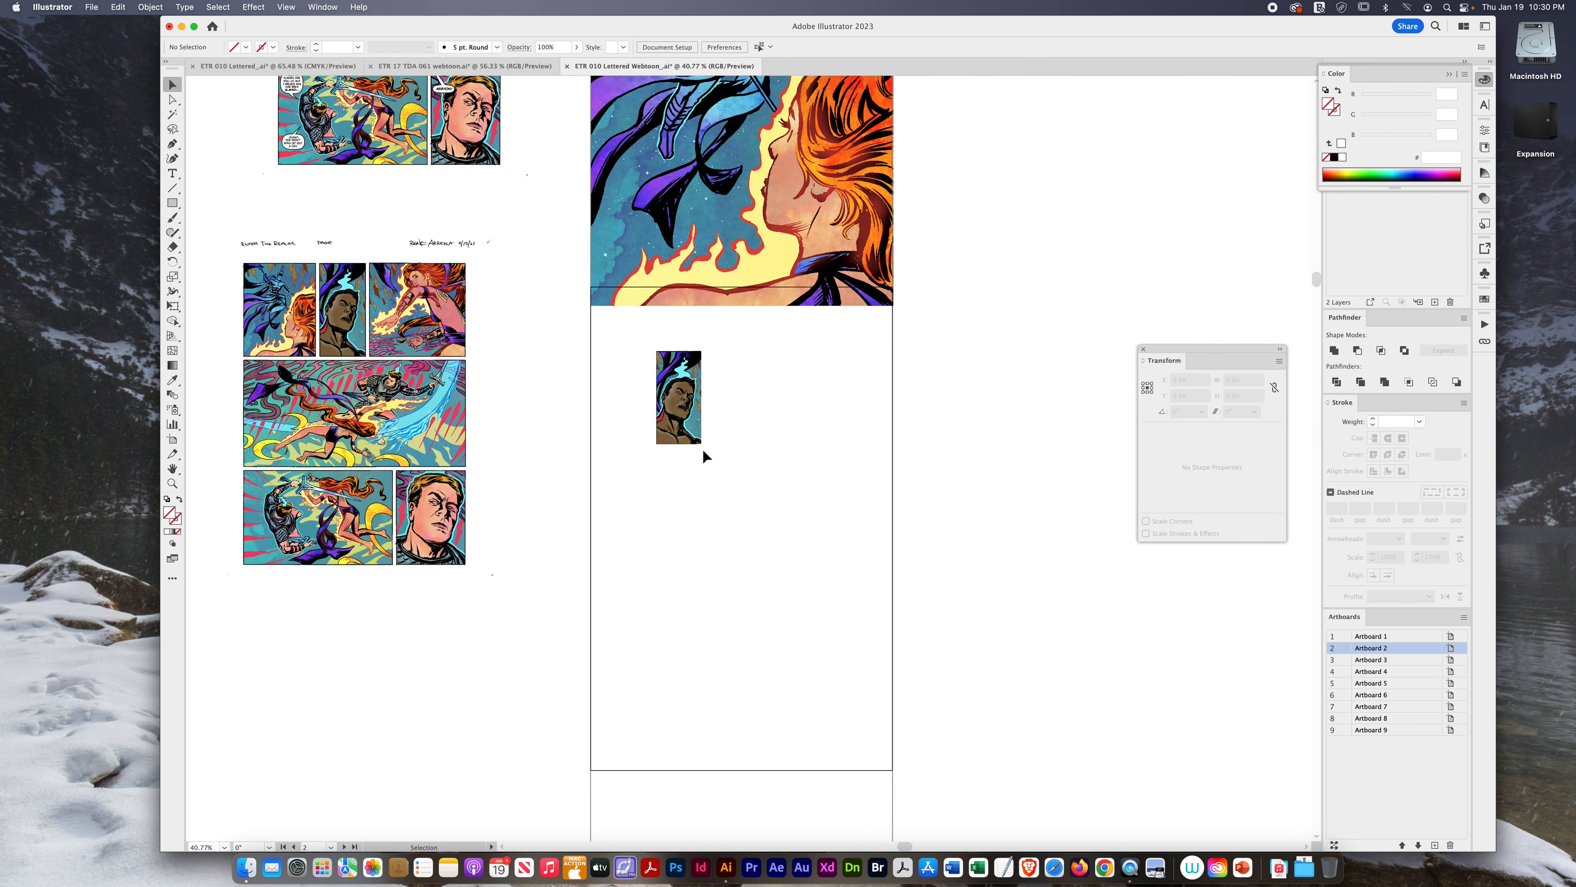
click(683, 430)
drag(683, 428, 620, 392)
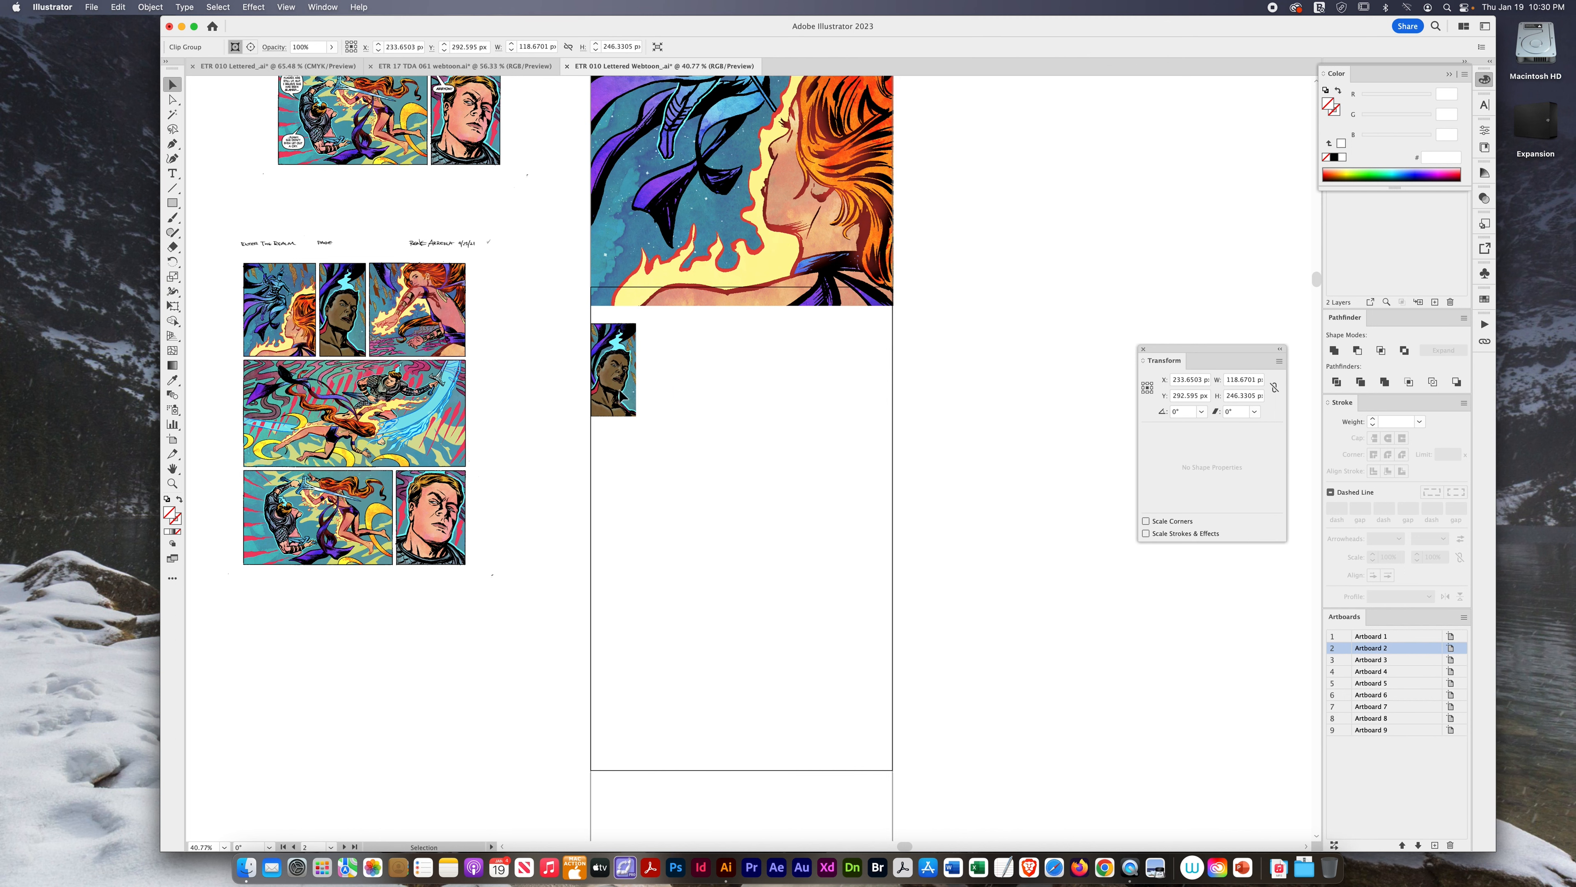
drag(638, 415, 1016, 773)
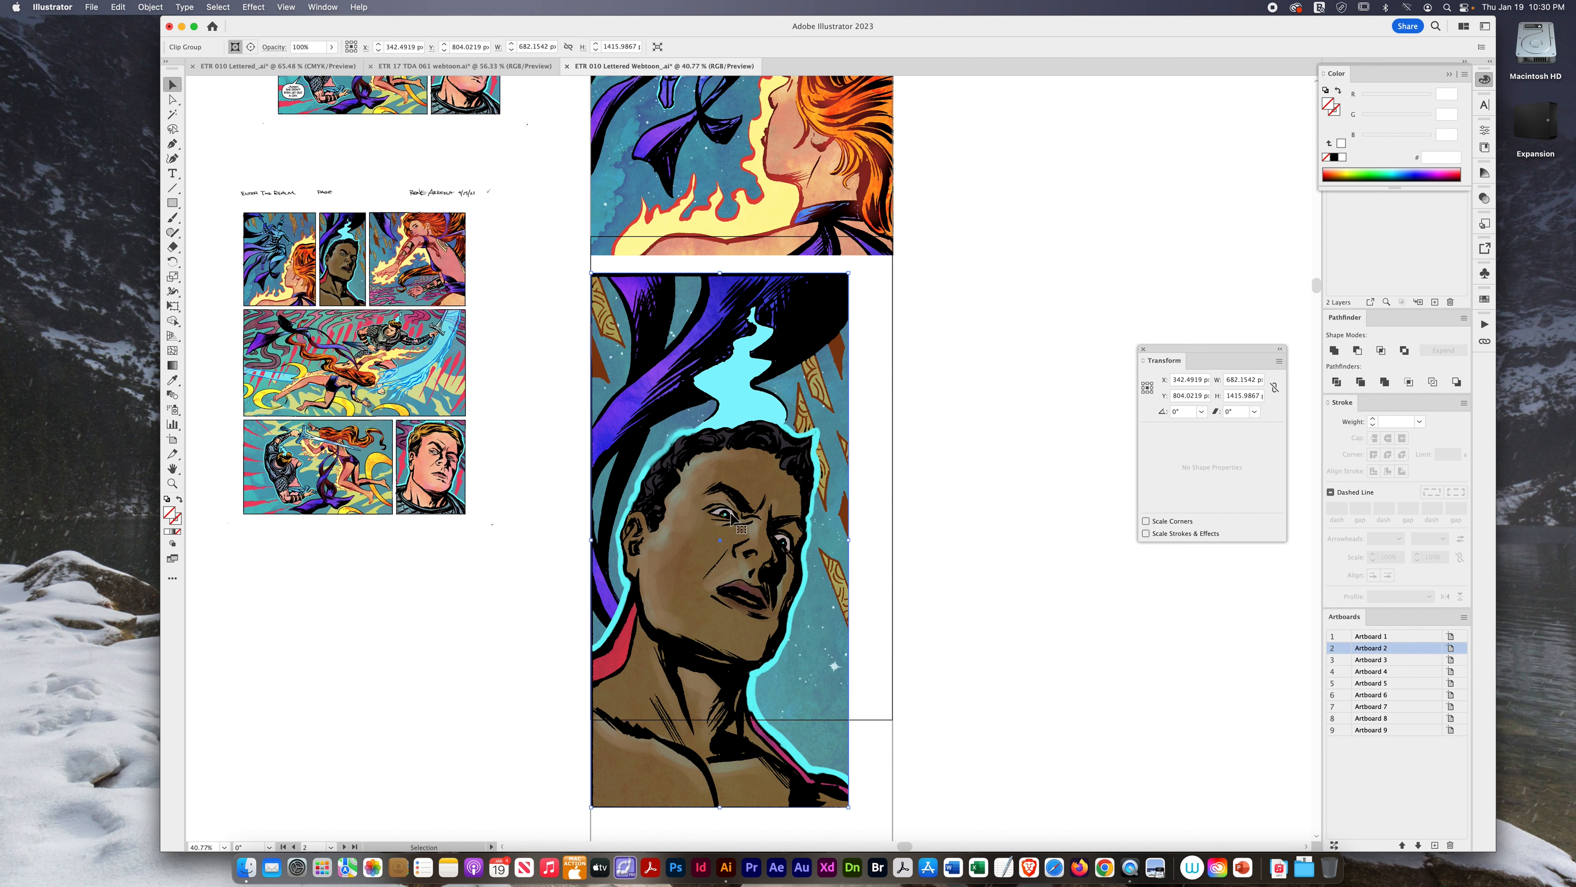
- Enlarge the clipped second panel proportionally to the full artboard width, about 802 × 1666 px
click(969, 485)
click(815, 534)
scroll(928, 518, down, 3)
right_click(927, 518)
click(485, 559)
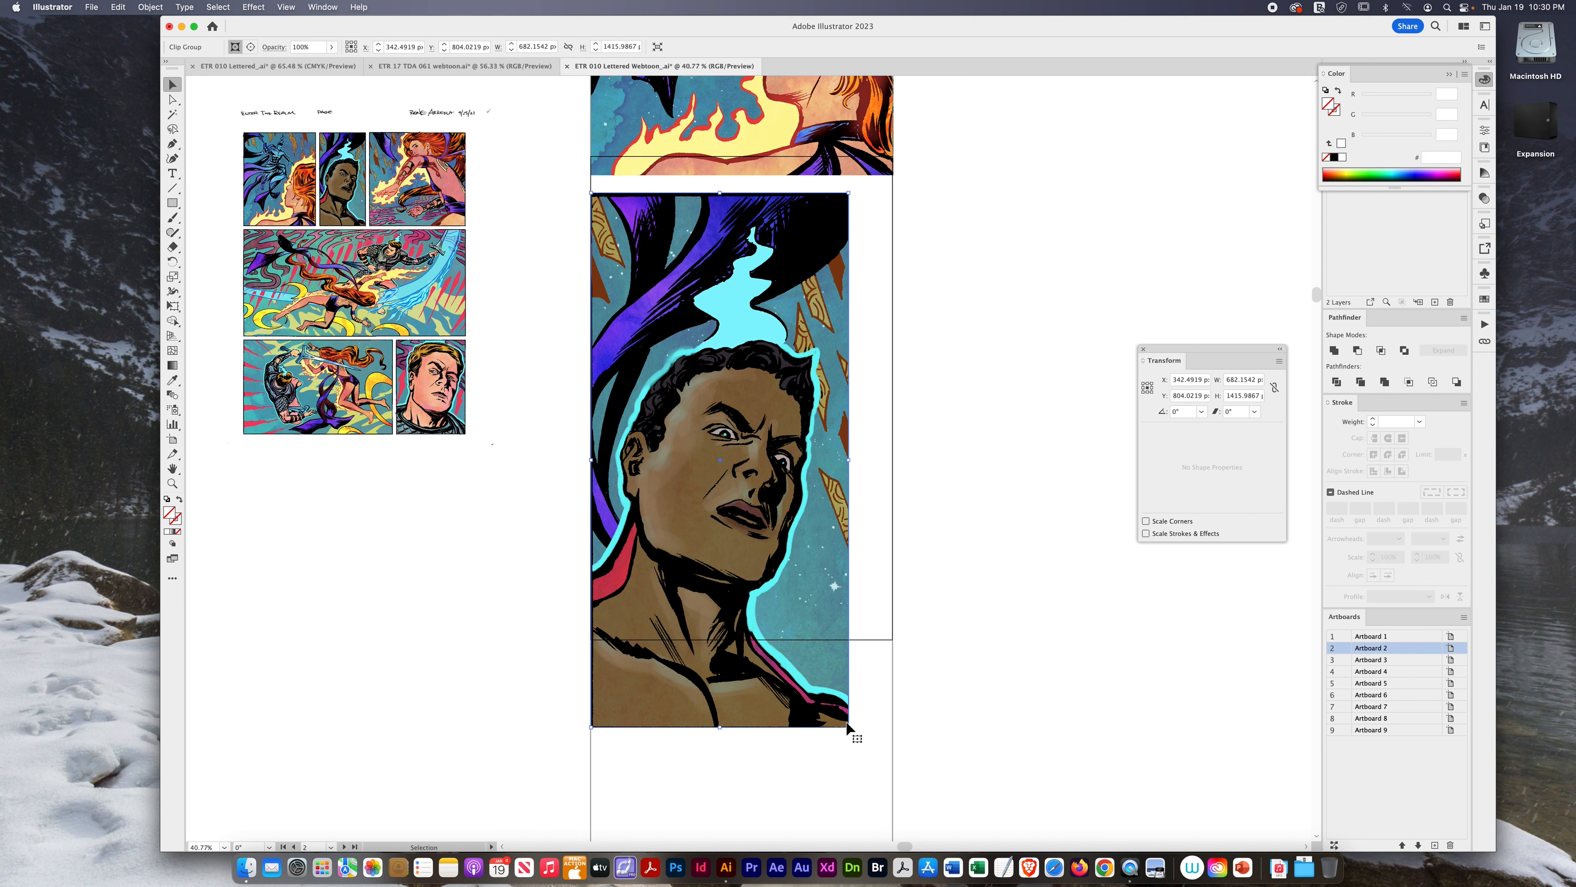
drag(849, 727, 942, 823)
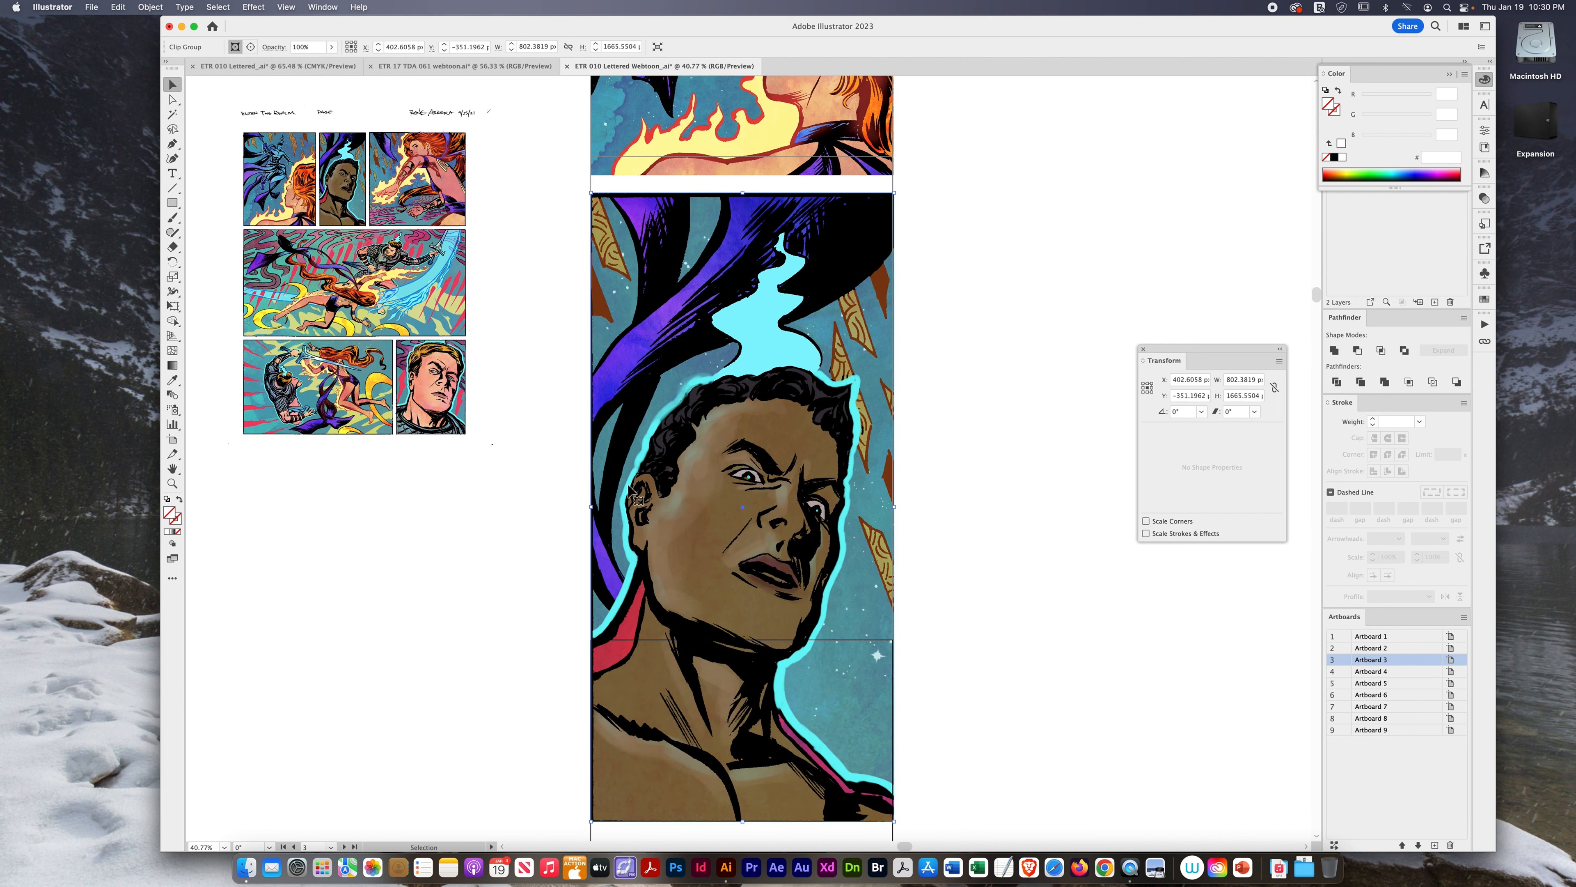
click(972, 286)
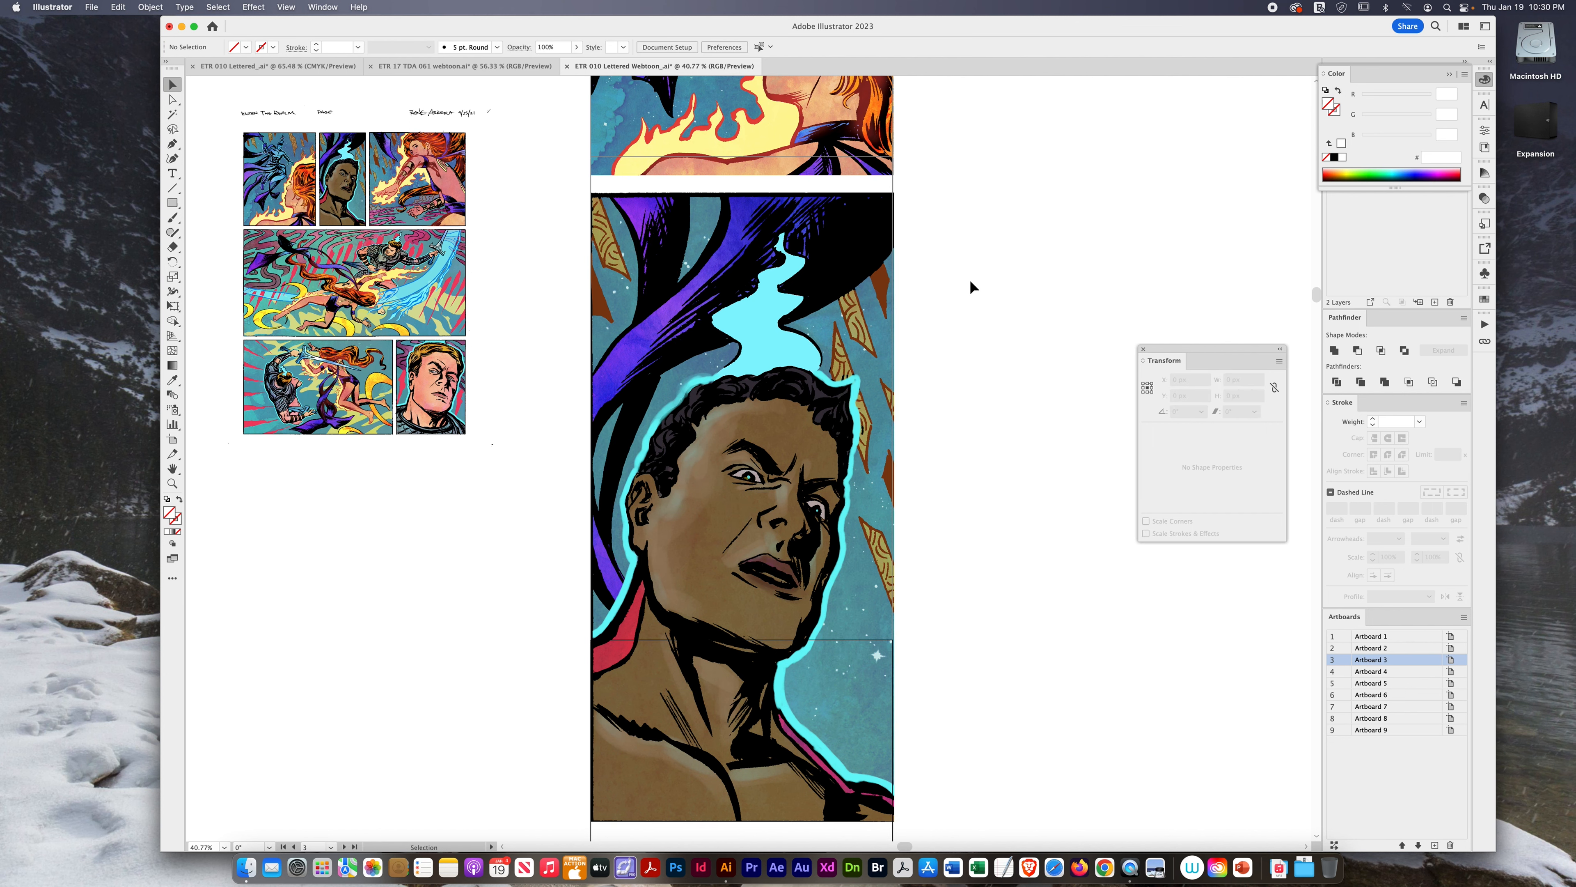
- Enlarge the second panel slightly past the artboard's left edge to about 817 × 1695 px
click(805, 547)
scroll(594, 778, down, 2)
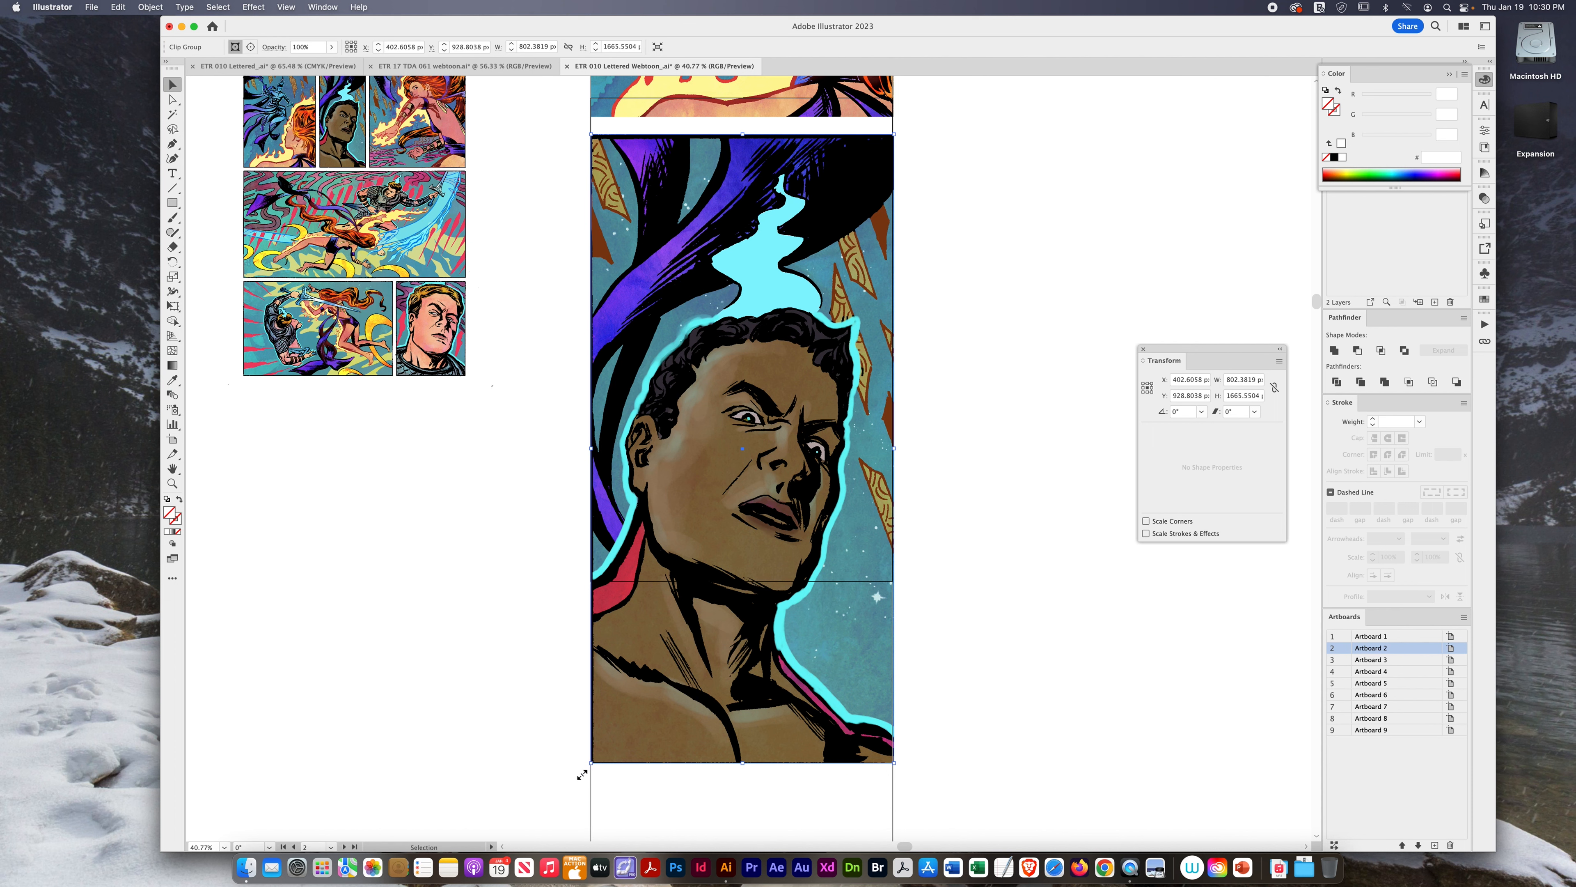
drag(582, 774, 576, 776)
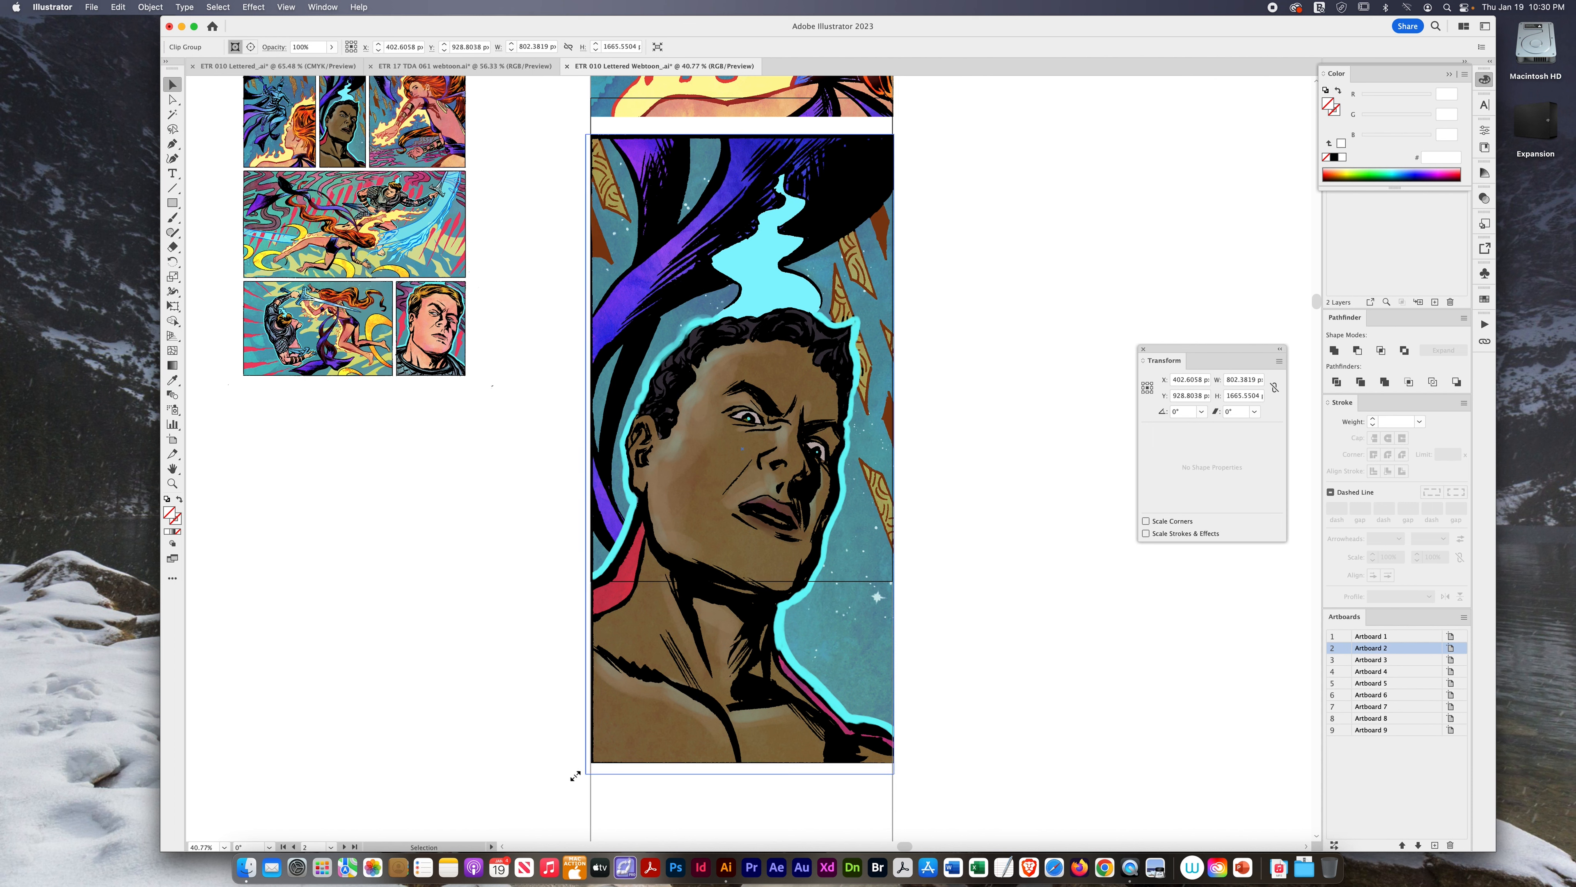
drag(939, 756, 938, 756)
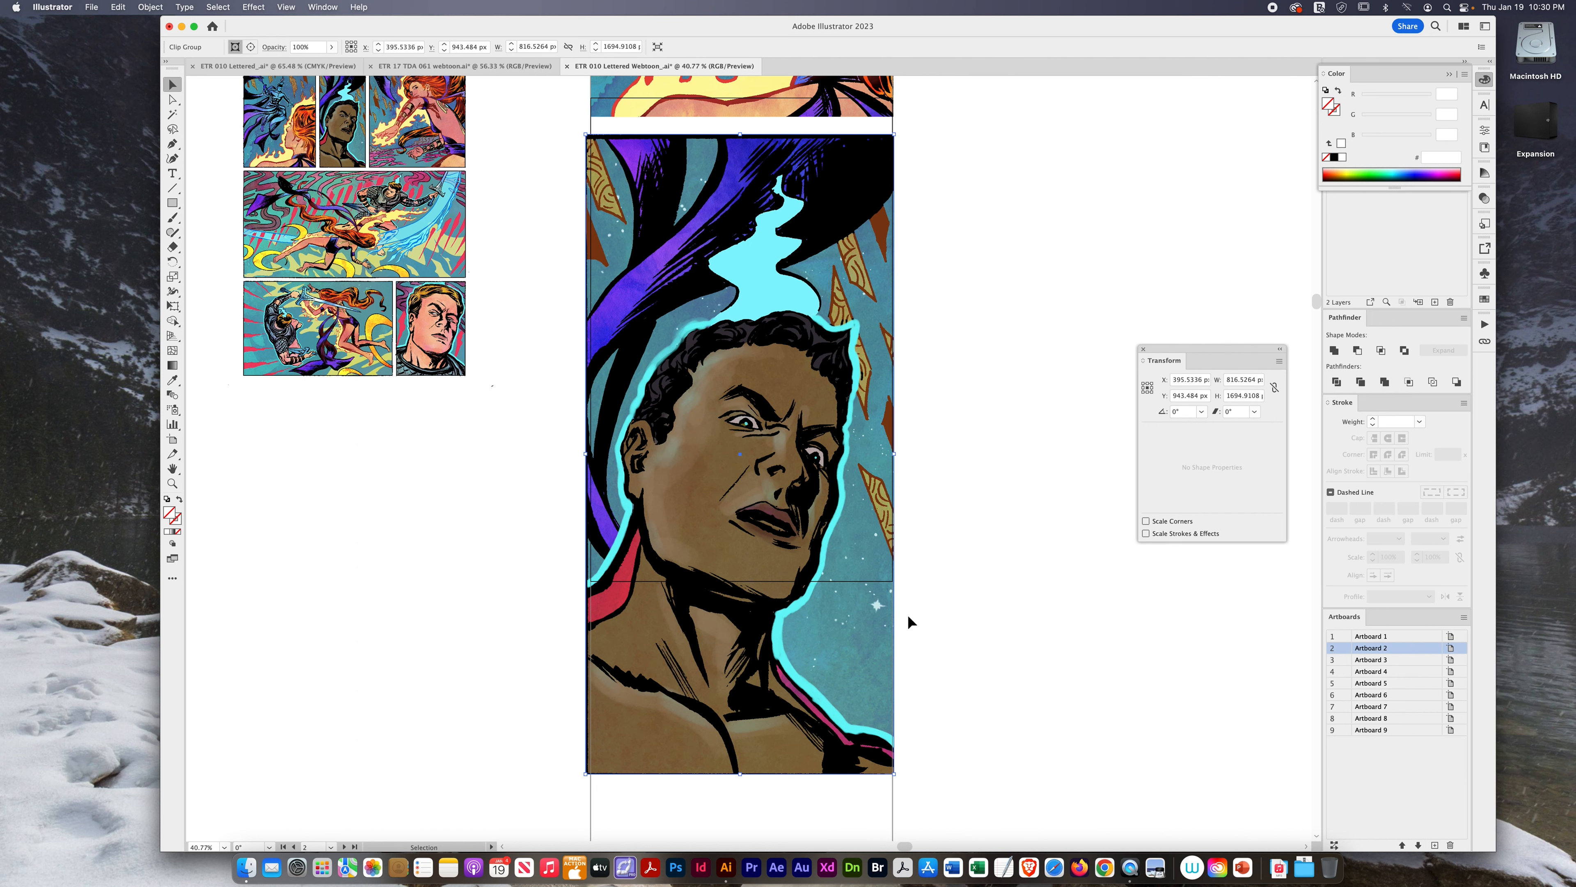
- Trim the black border above the second panel by lowering the upper edge of its clipping rectangle, and save the document
scroll(909, 621, up, 2)
key(a)
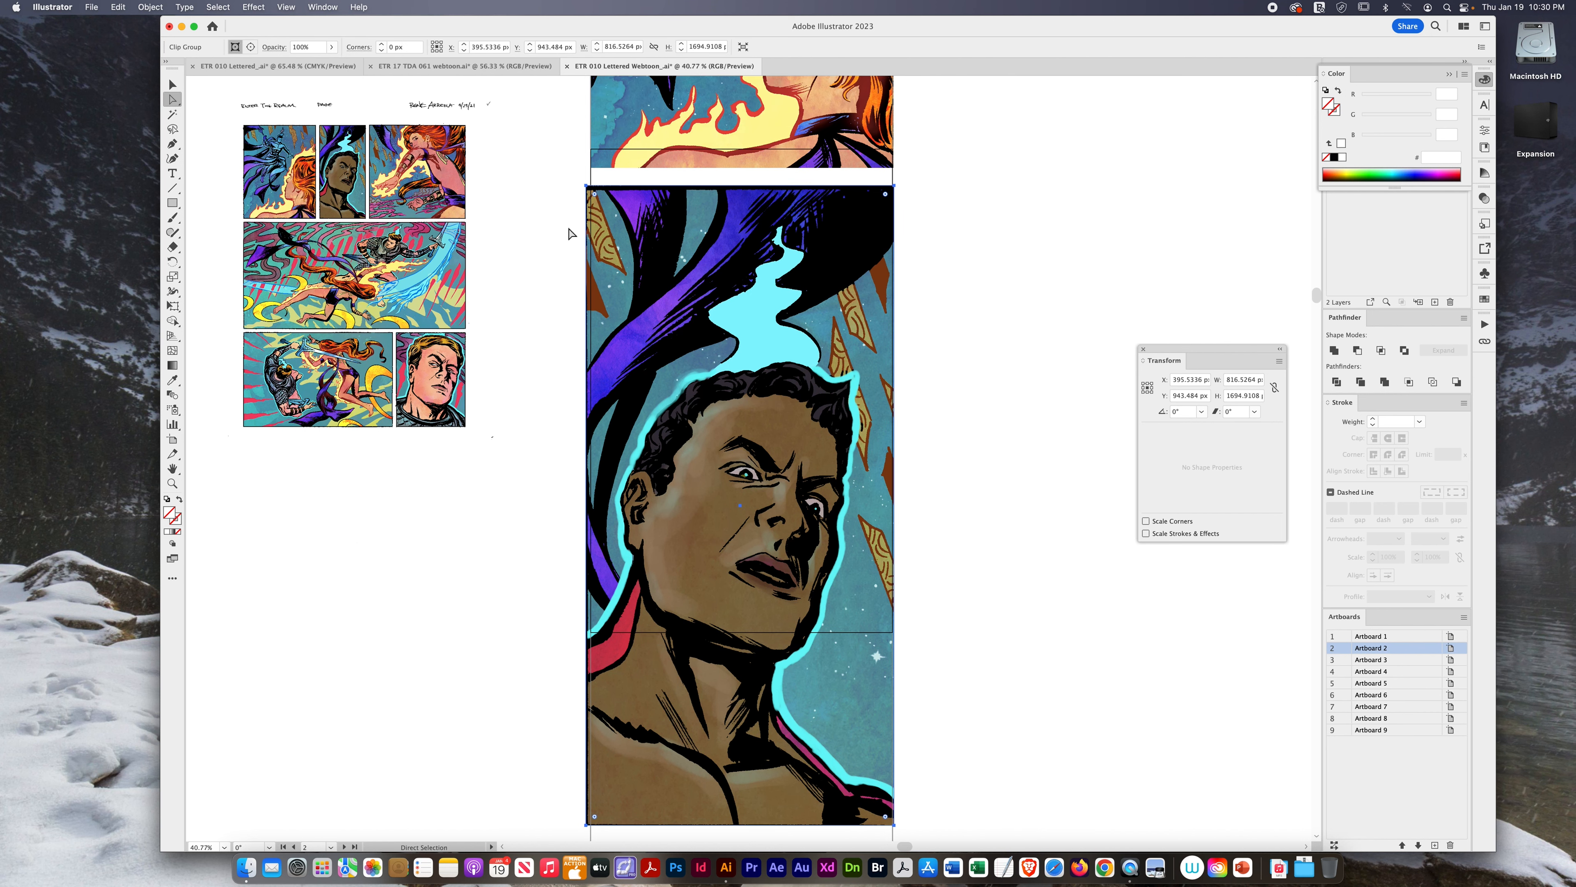
click(567, 234)
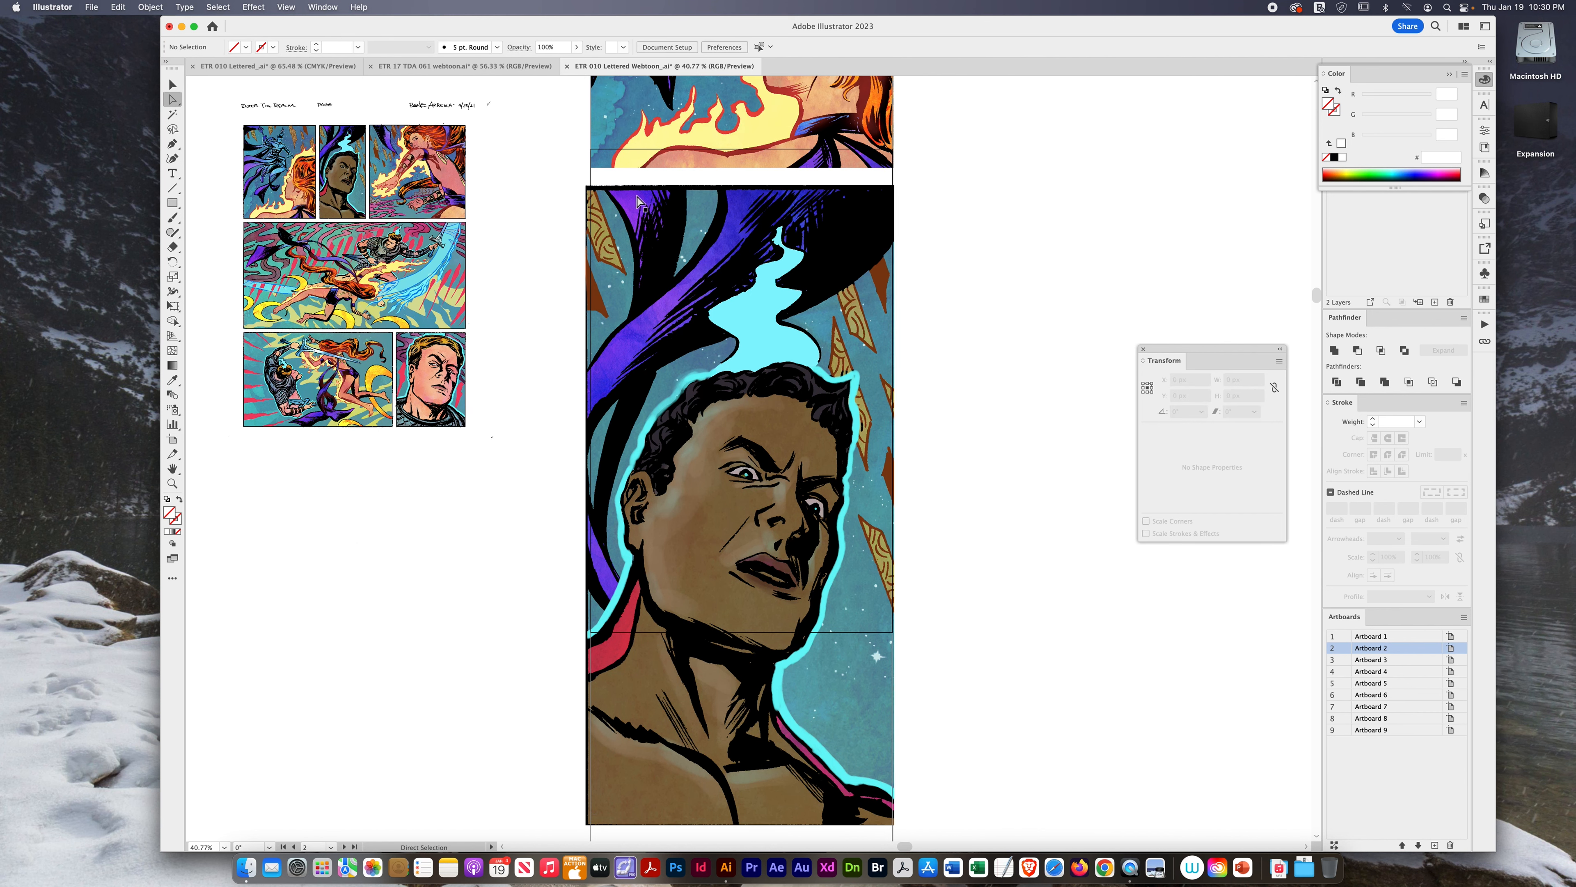
click(893, 186)
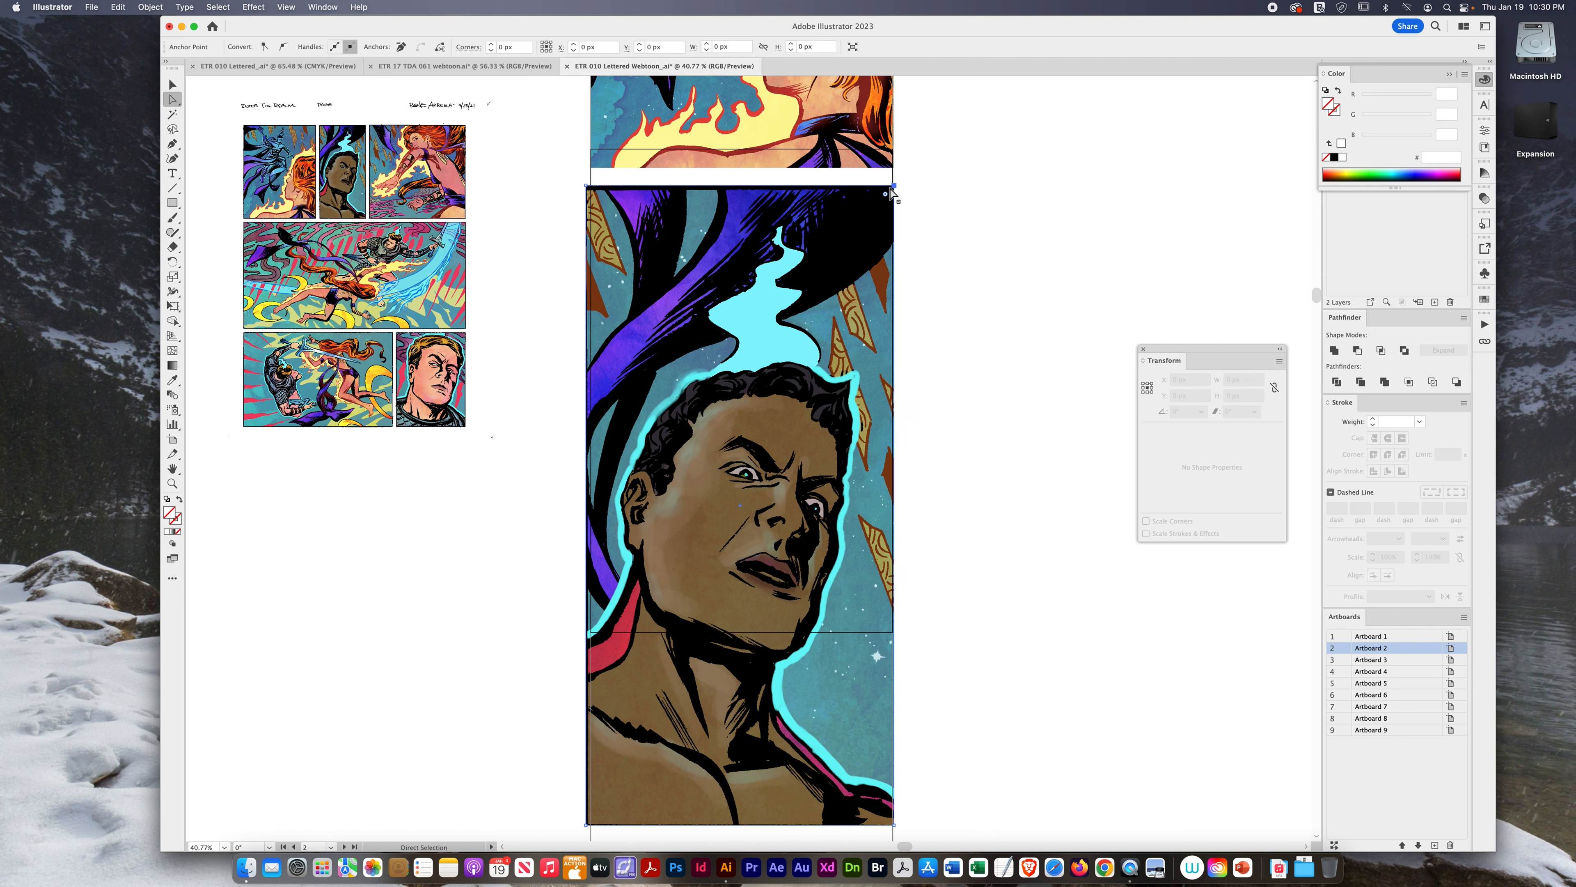
shift+click(586, 185)
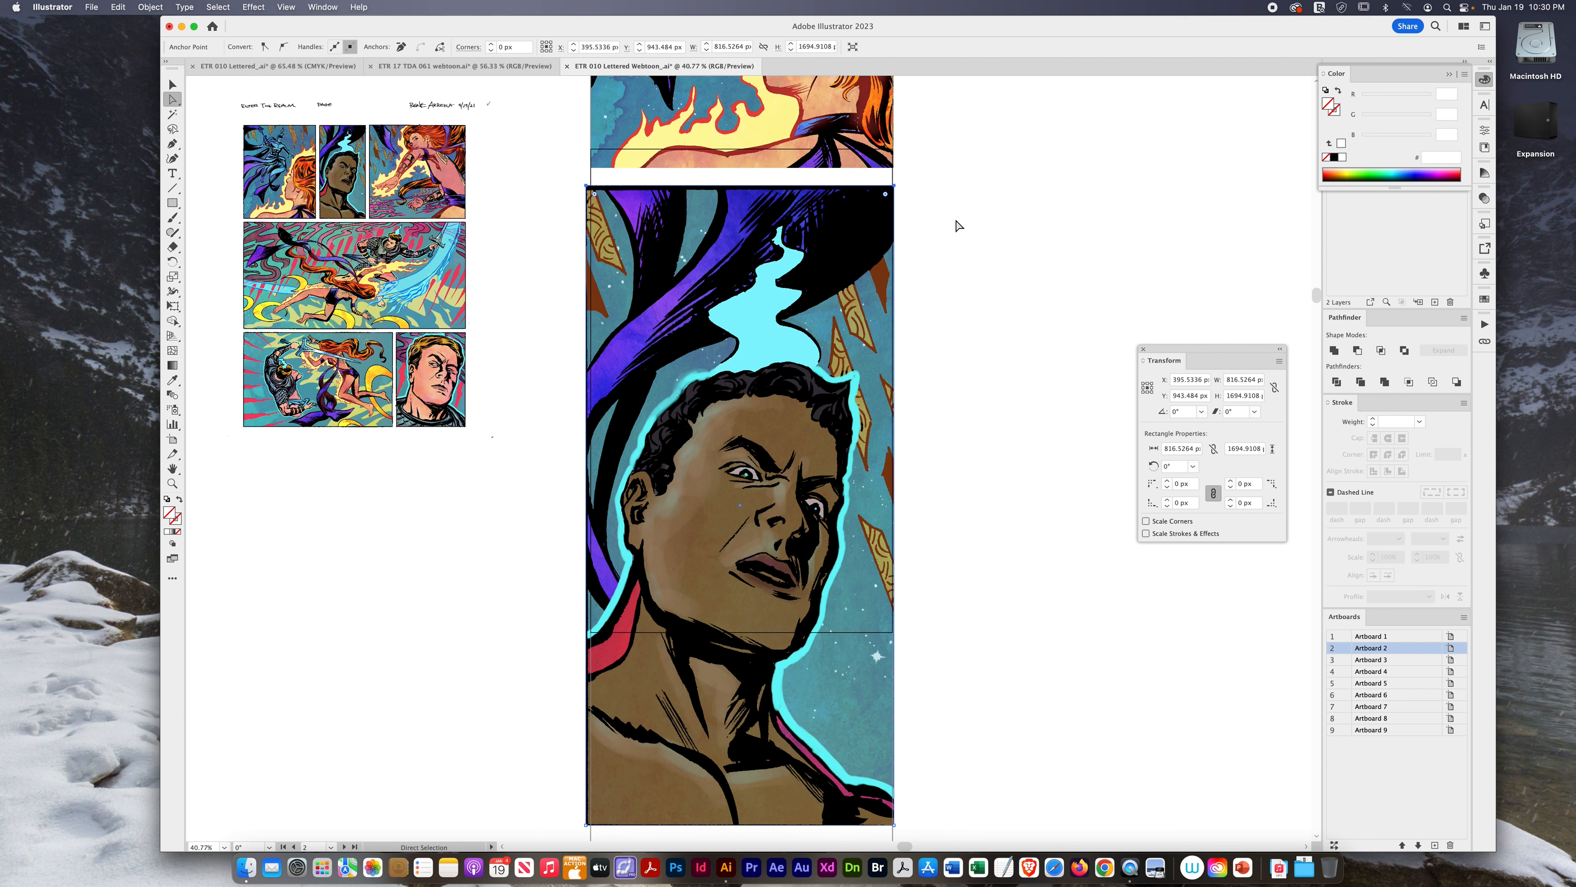
key(Down)
key(Down)
key(Down)
key(Down)
key(Down)
key(Down)
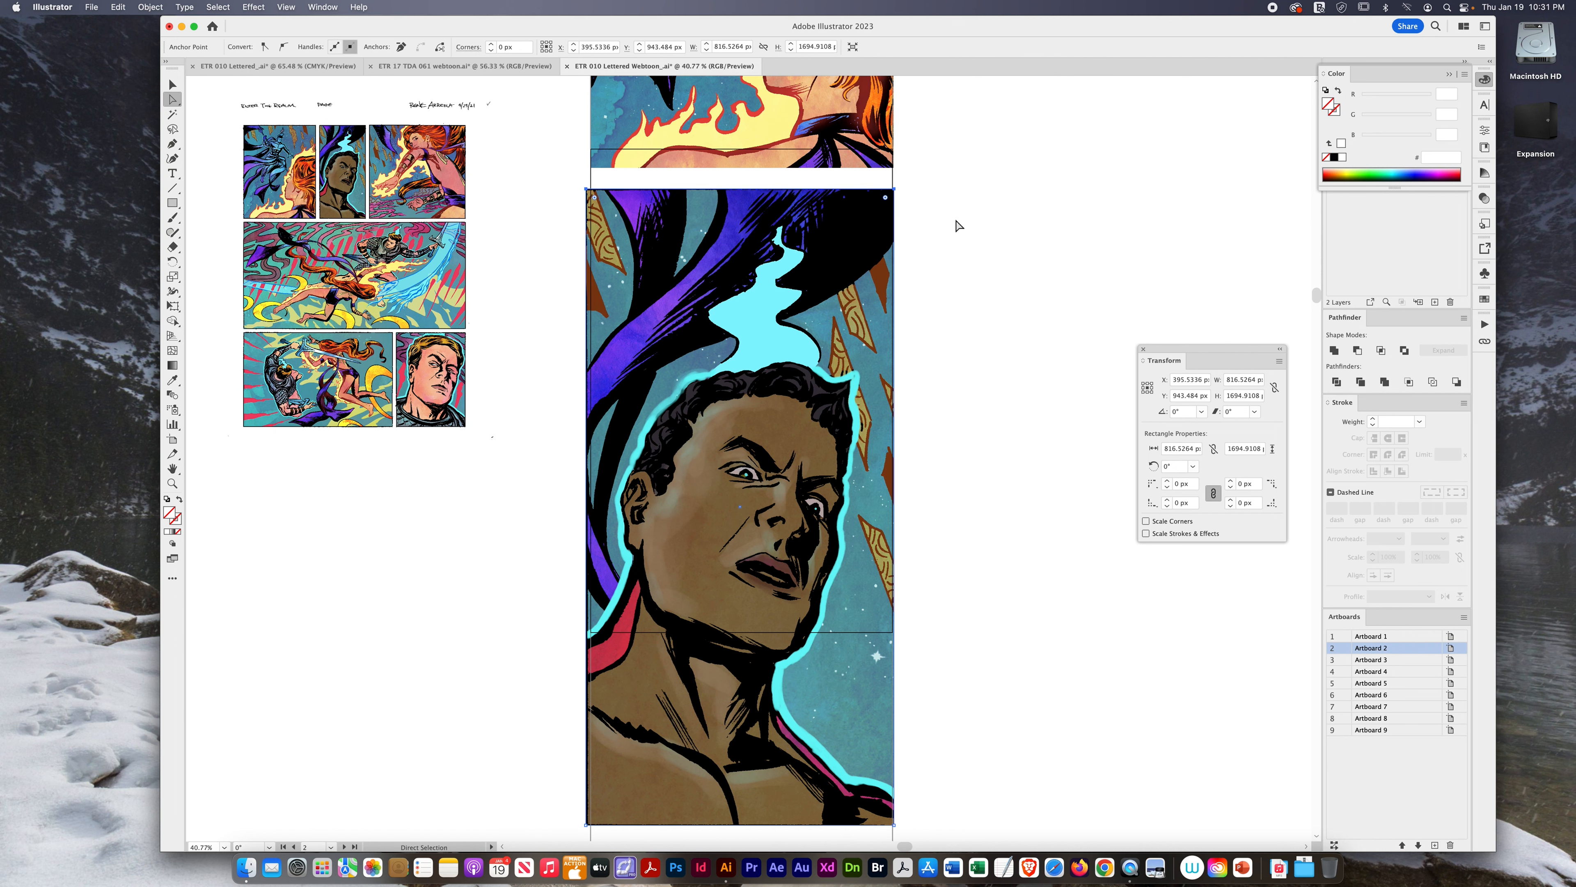
key(Down)
key(Down)
key(Down)
key(Down)
key(Down)
key(Down)
key(Down)
key(Down)
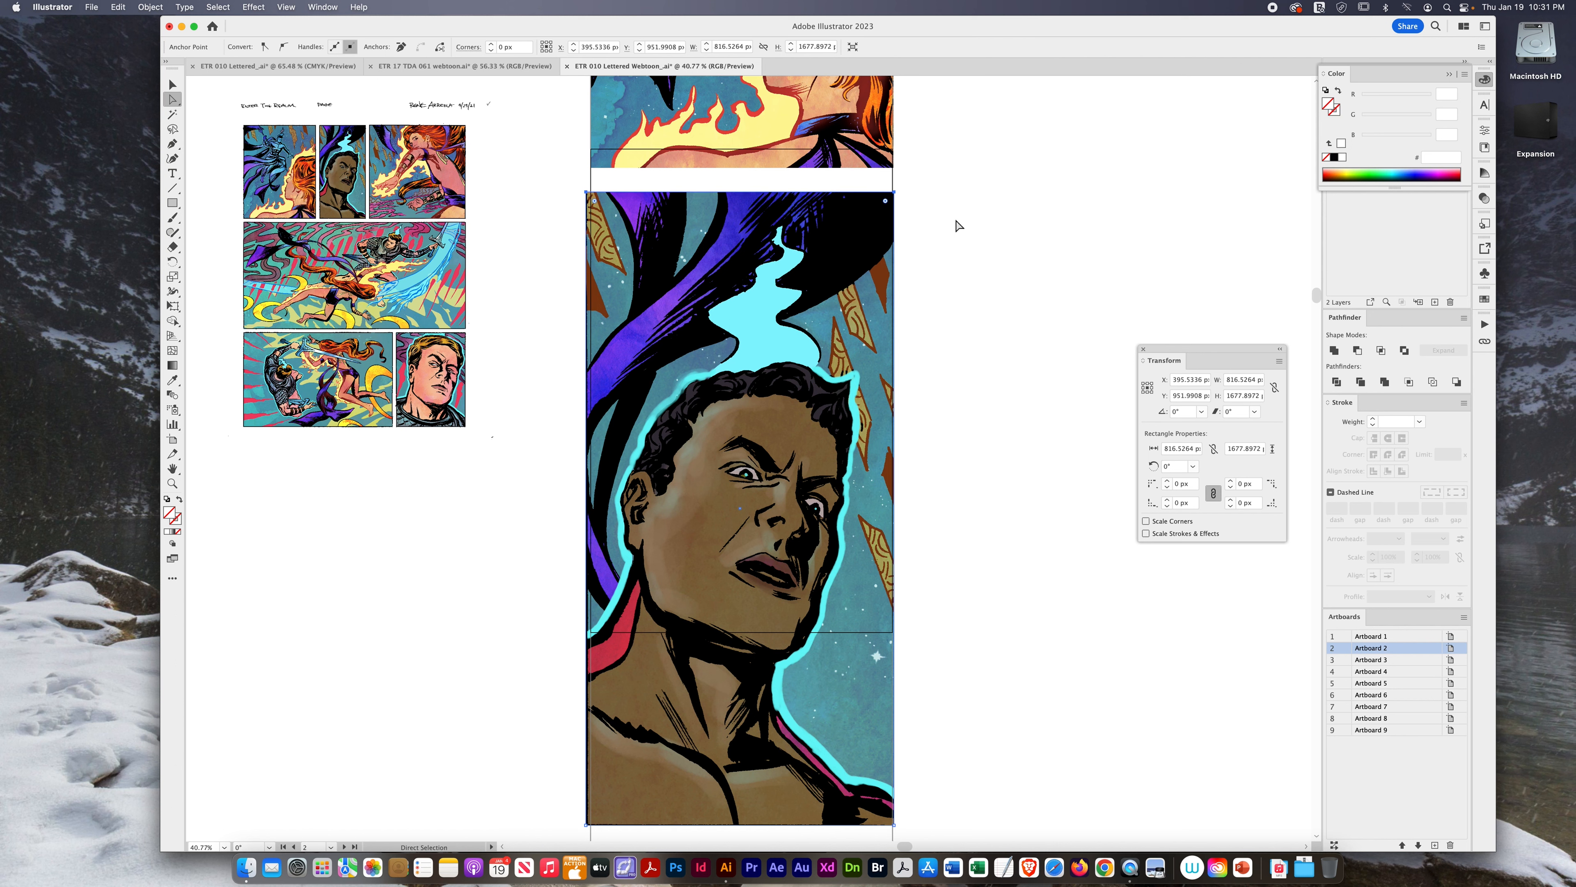
key(Down)
key(Down)
click(959, 261)
key(v)
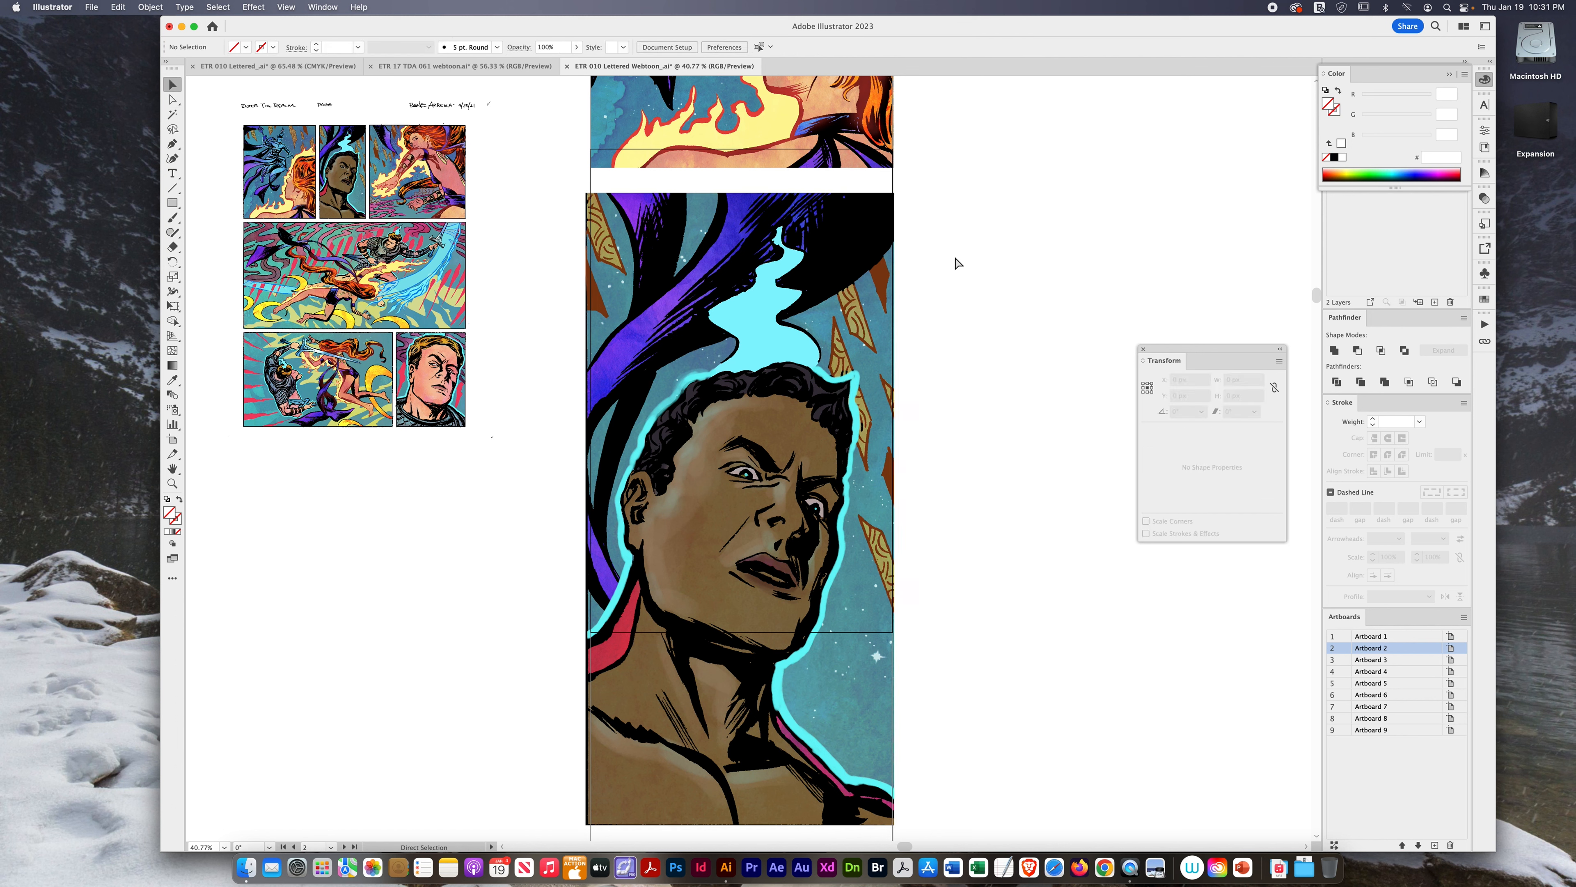
key(super+s)
- Move the speech balloon from the lettered page's second panel into the space just beside the artboard's first panel
scroll(971, 339, up, 5)
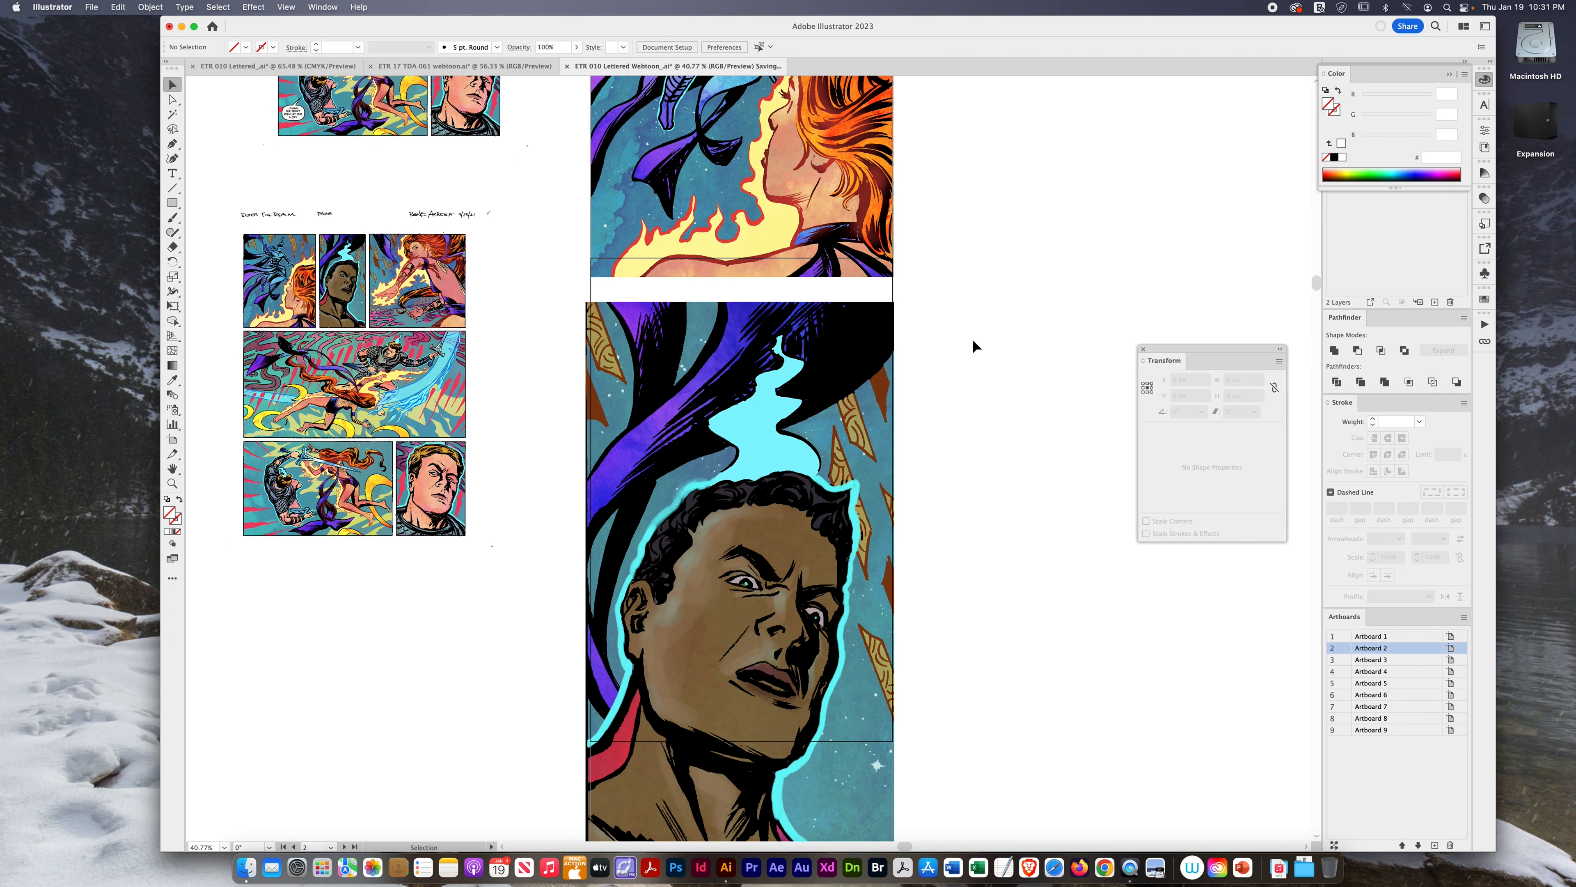
scroll(972, 339, up, 4)
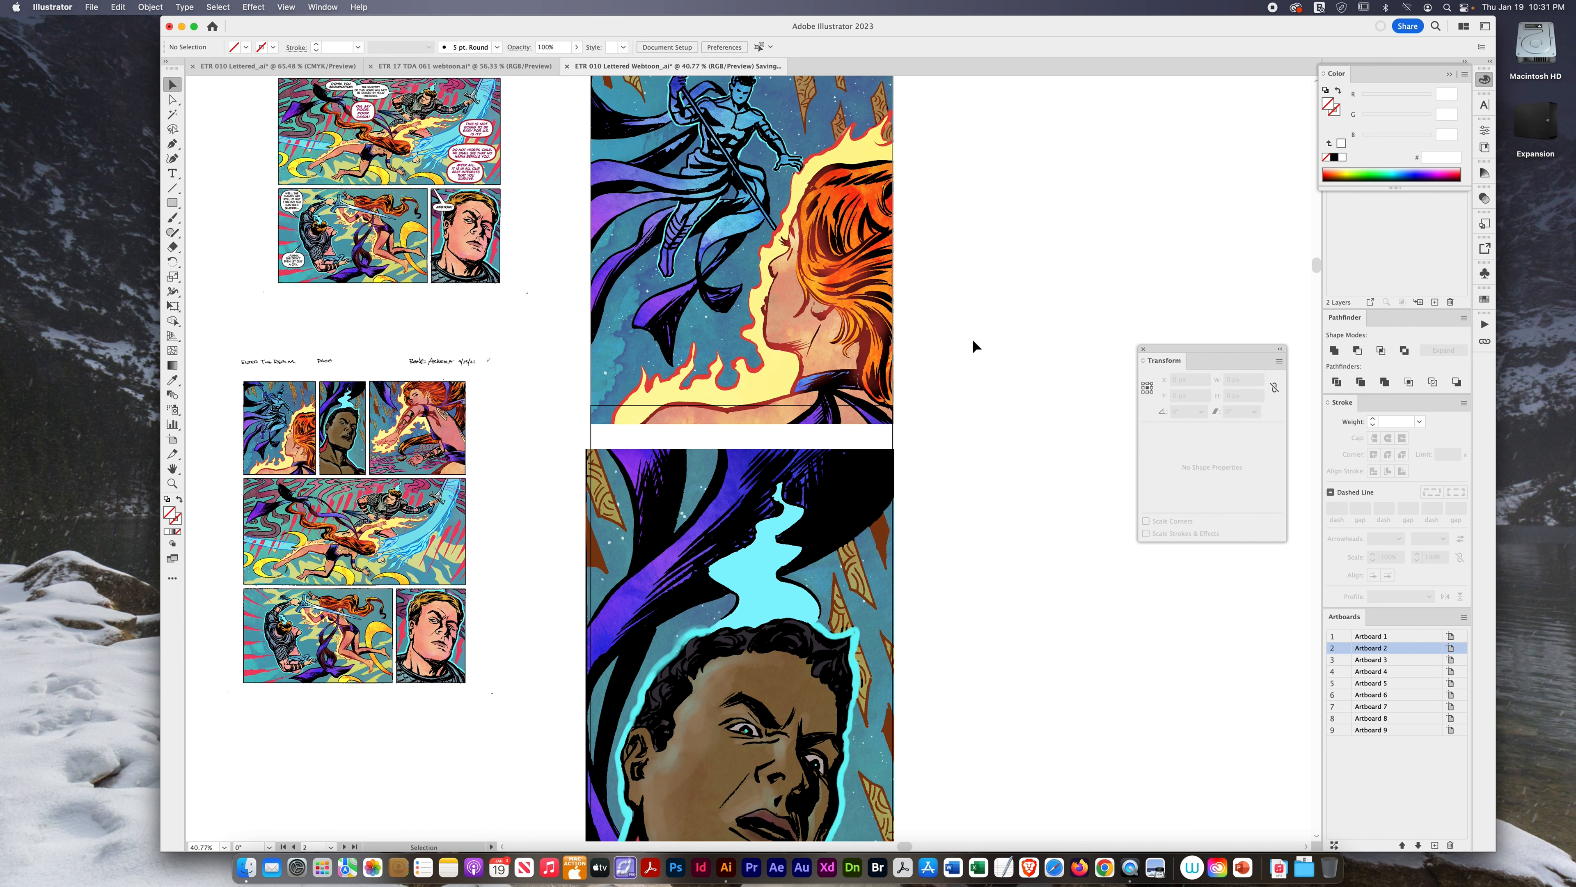
scroll(971, 339, up, 4)
scroll(972, 339, up, 2)
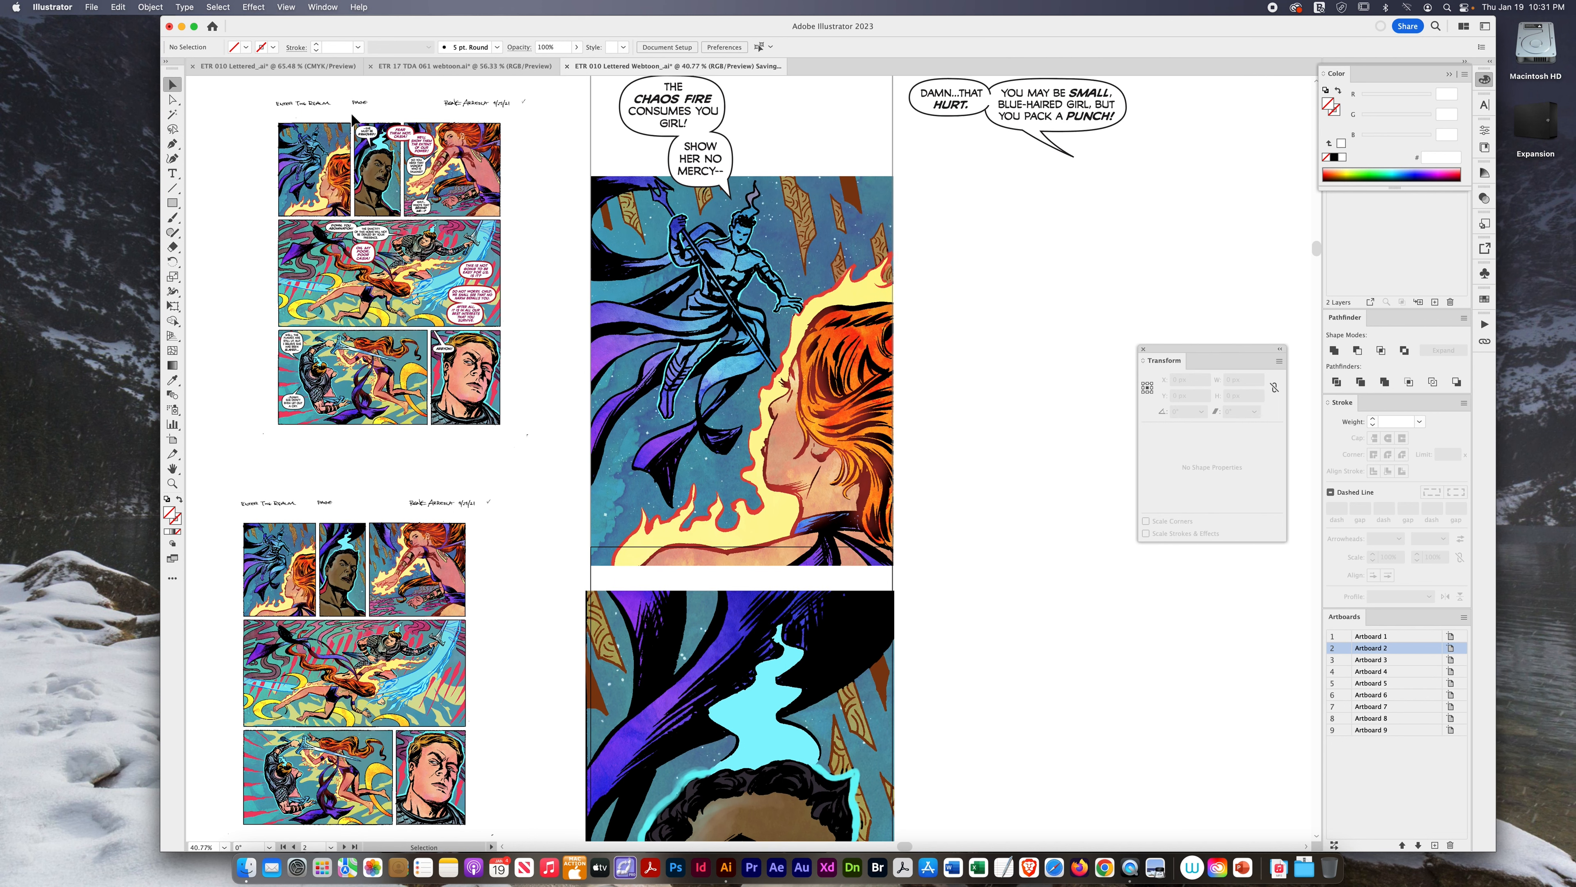
drag(355, 117, 383, 156)
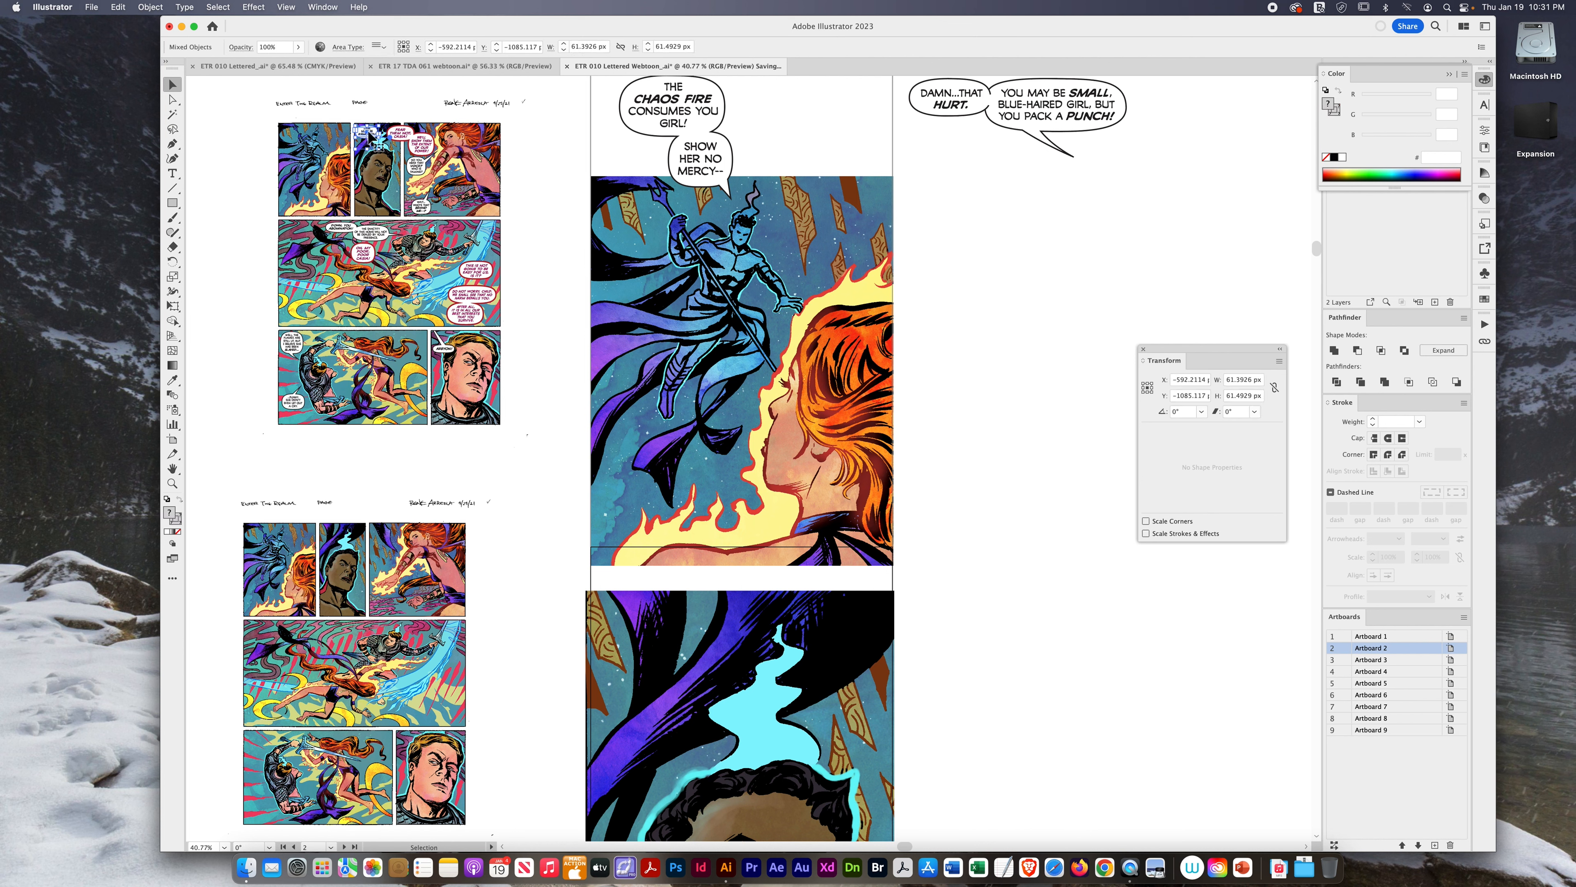
drag(371, 138, 564, 530)
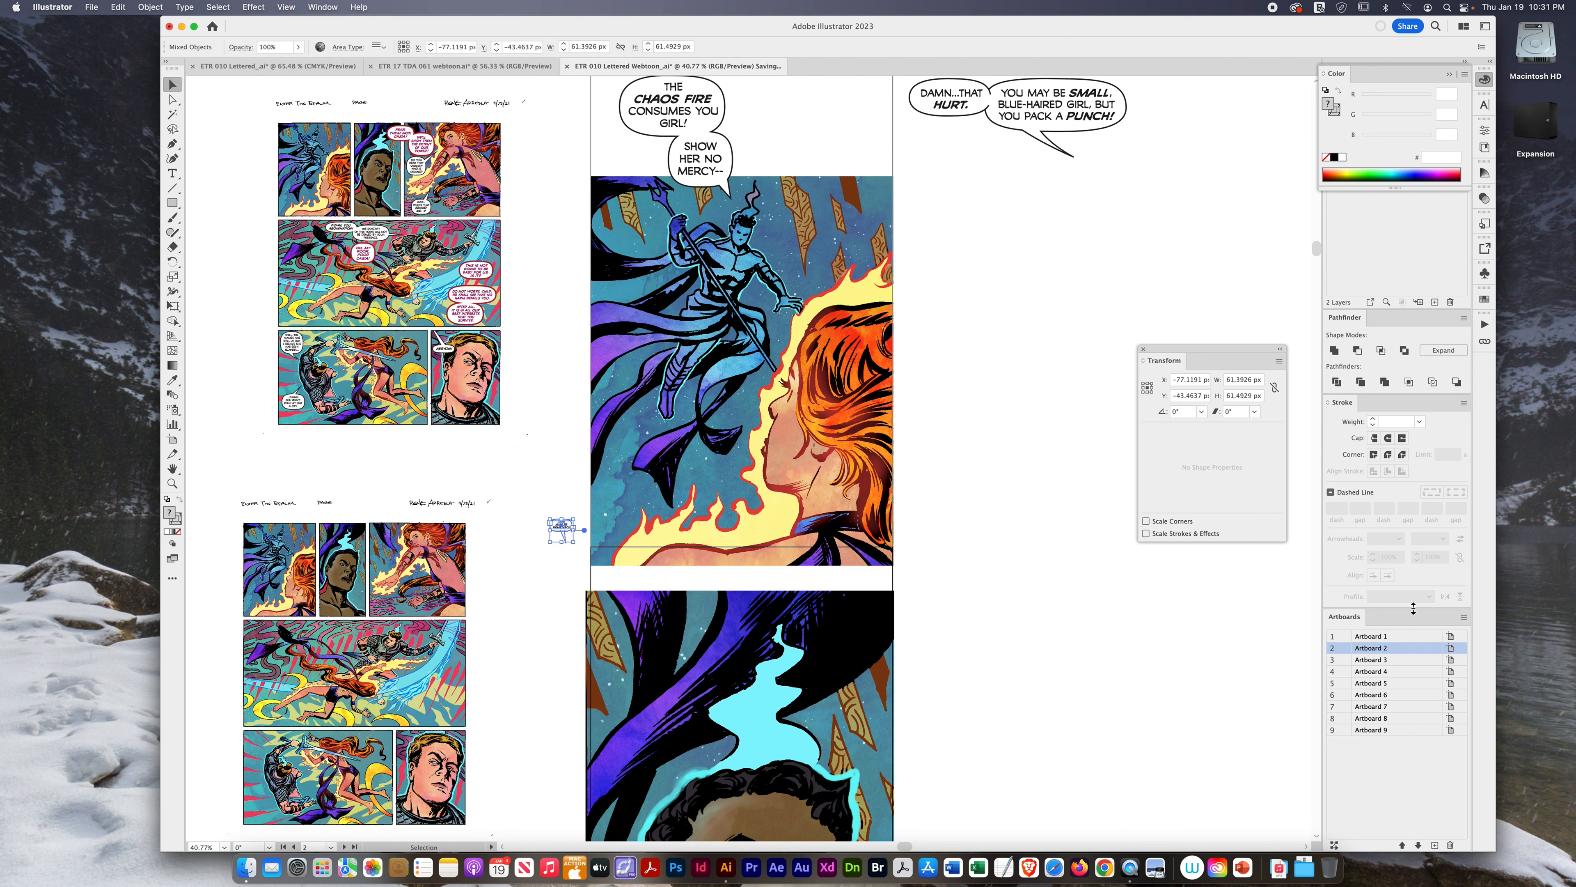
- Transfer the moved balloon and the lettered page's remaining balloons from the Artwork layer to the Letters layer
click(1450, 77)
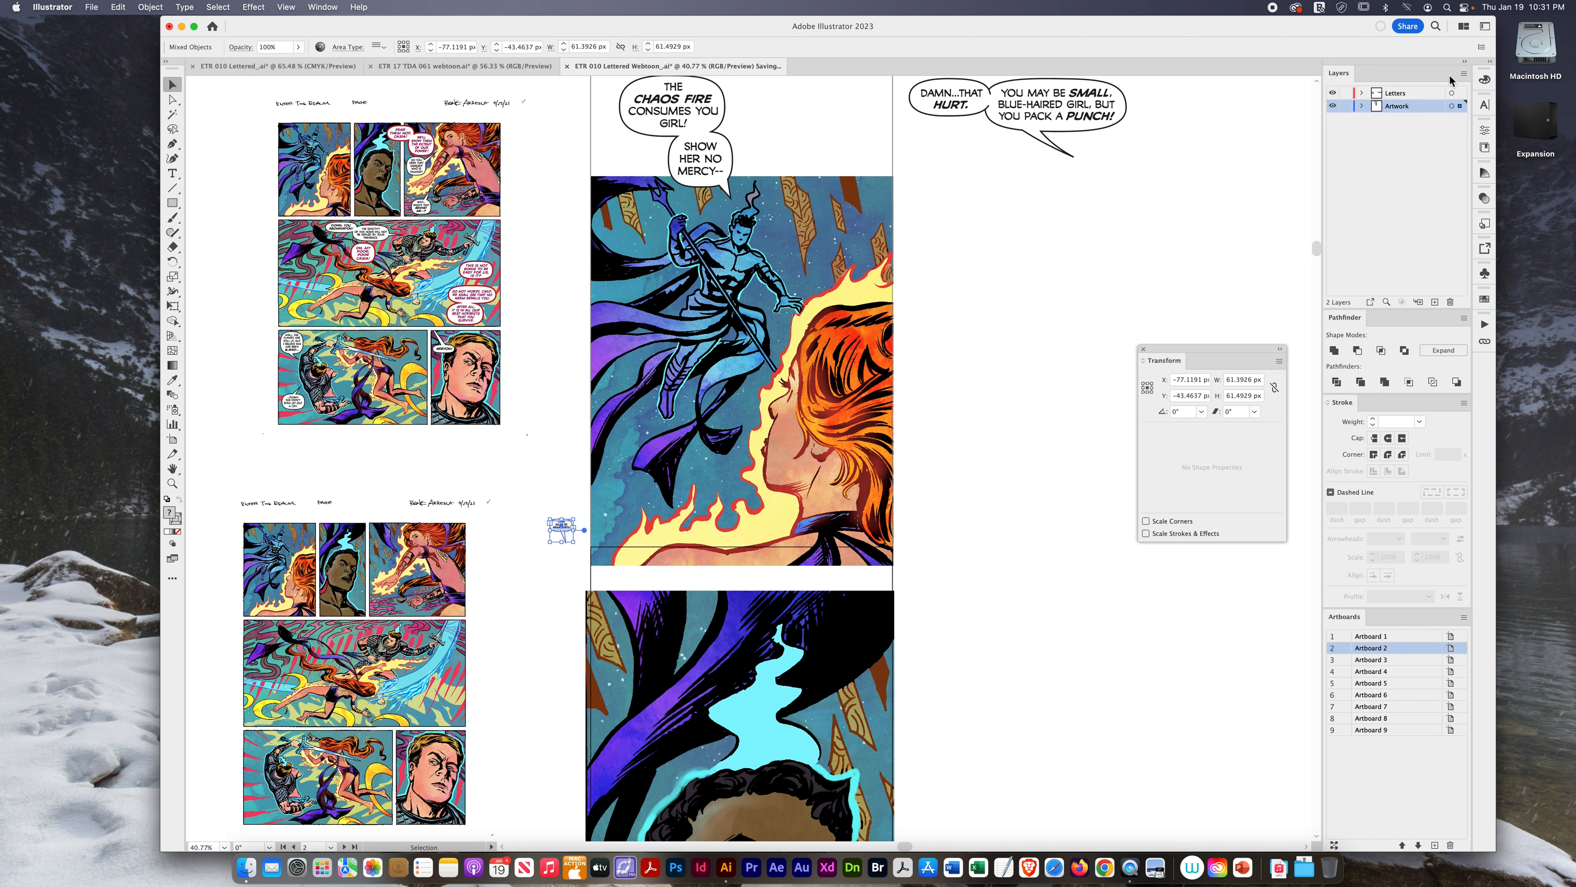
drag(1458, 106, 1459, 92)
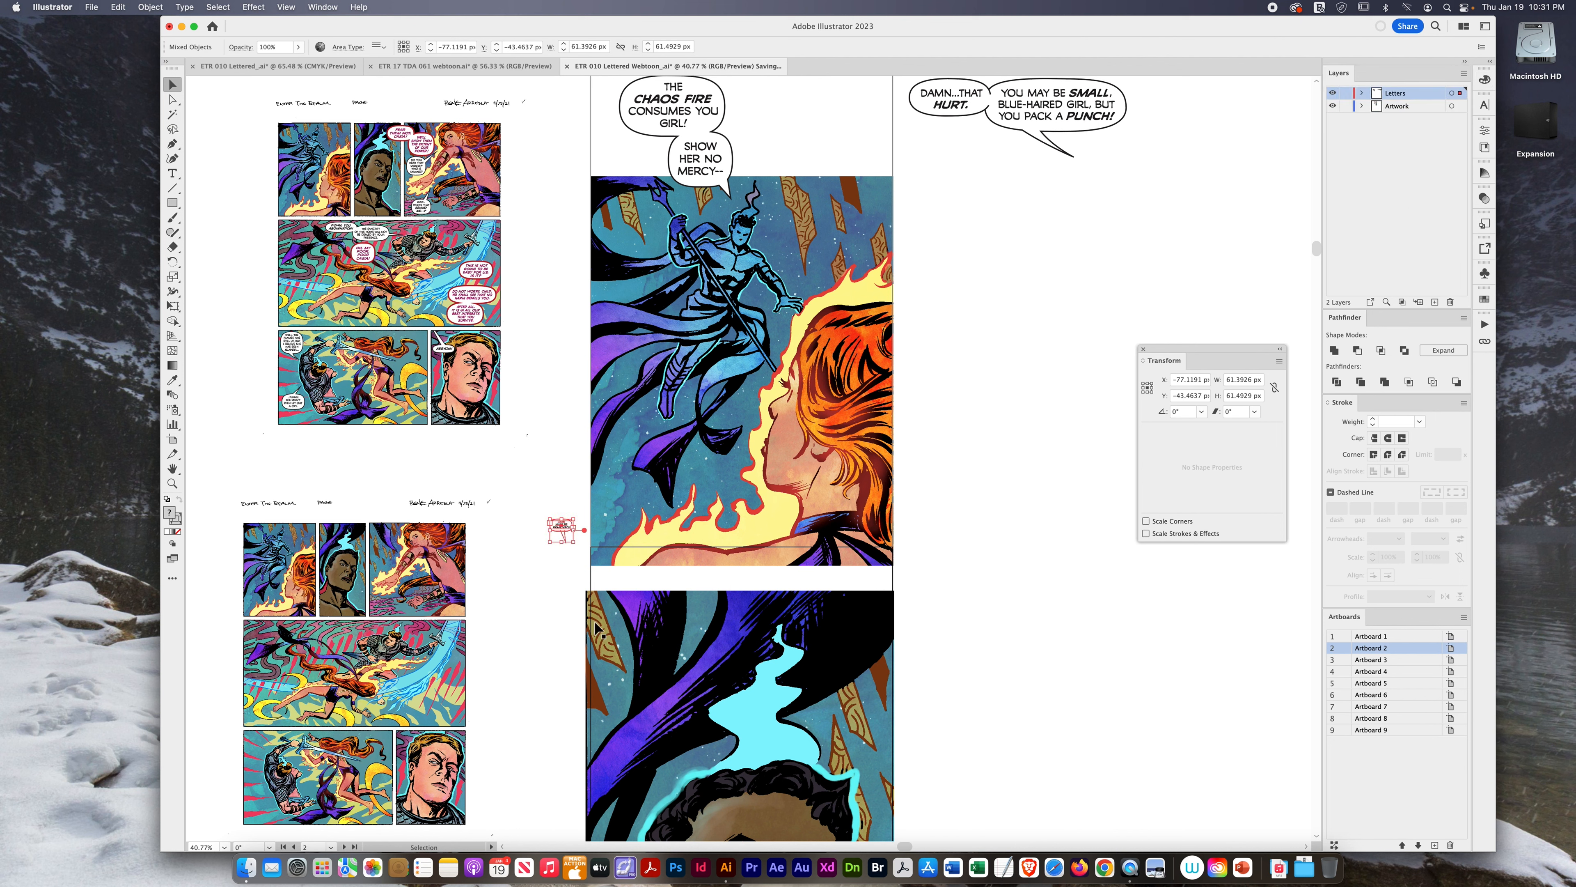
drag(260, 126, 516, 441)
drag(1459, 107, 1459, 92)
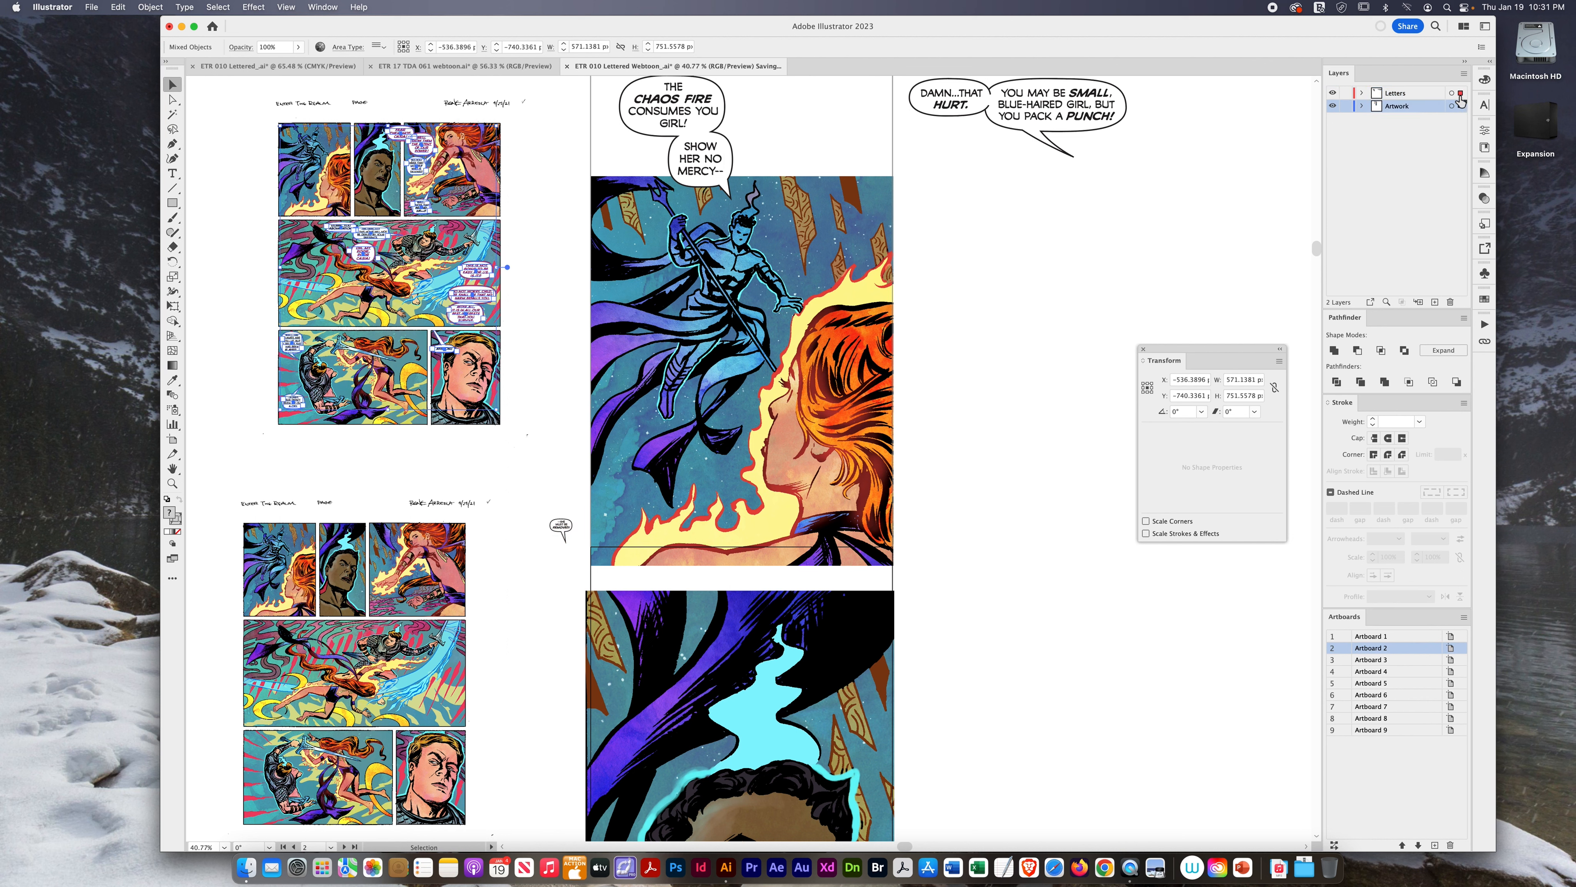
- Place the small balloon in the white space above the first panel and enlarge its shape to about 270 × 285 px
drag(531, 504, 842, 120)
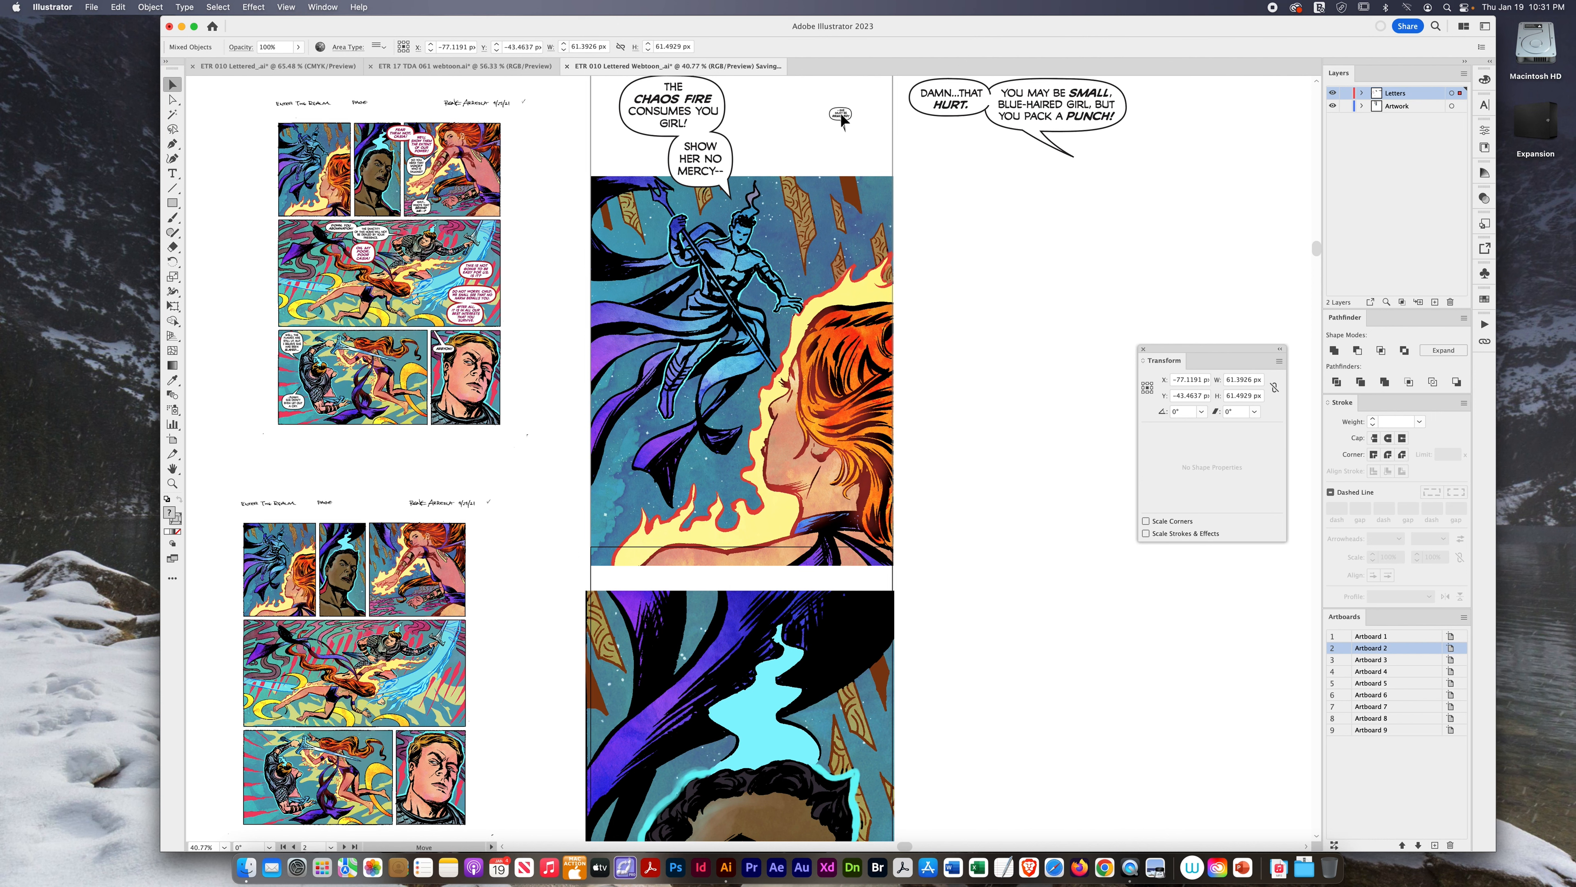
click(863, 186)
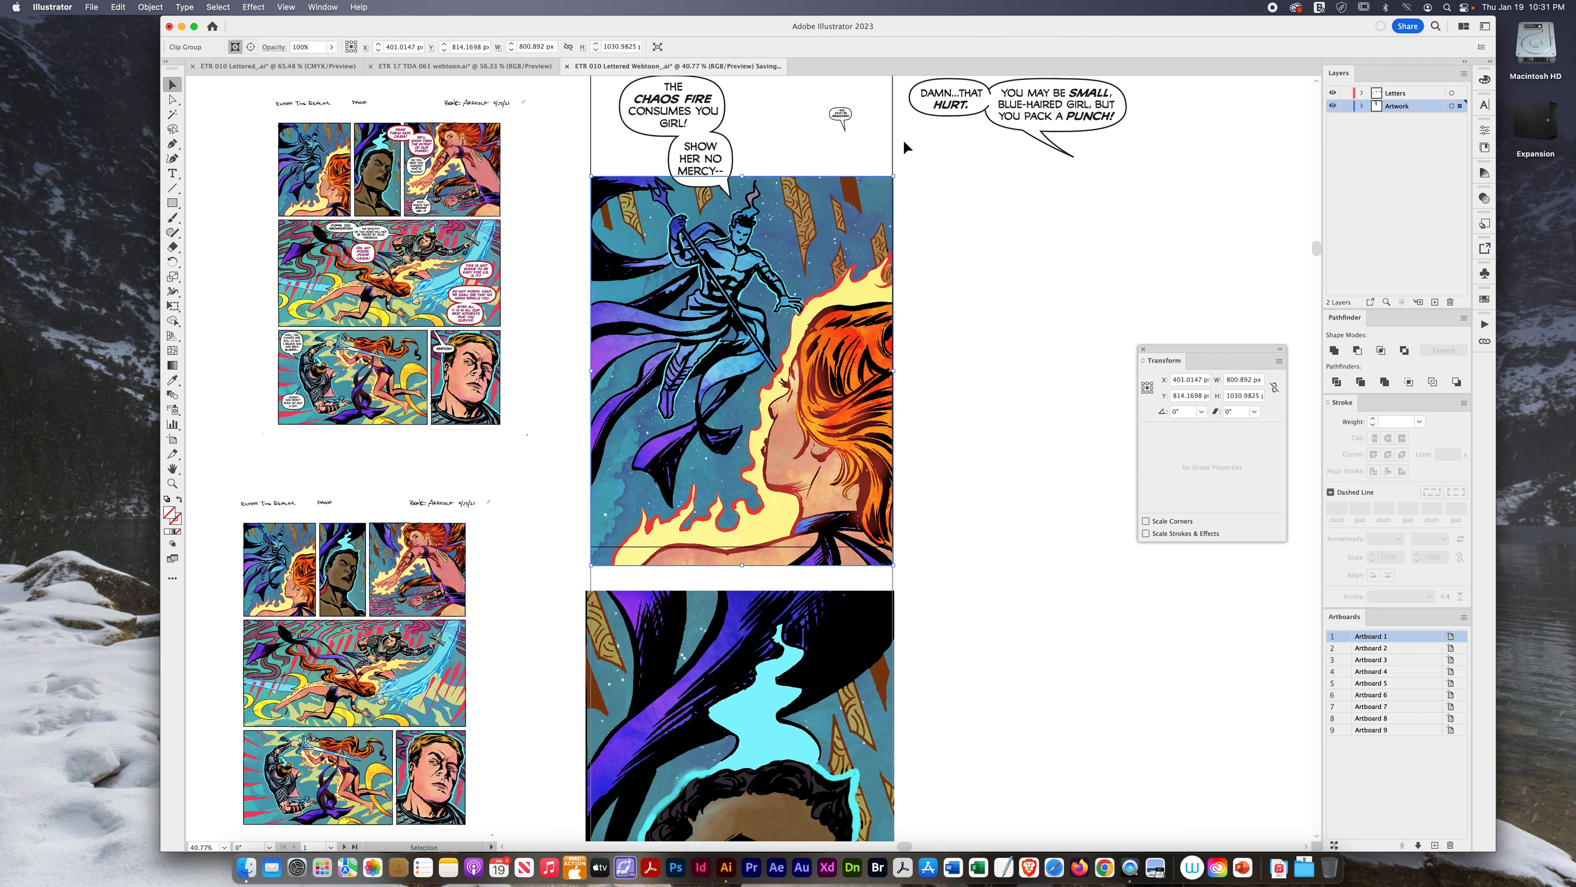
click(924, 151)
click(841, 115)
scroll(841, 116, up, 2)
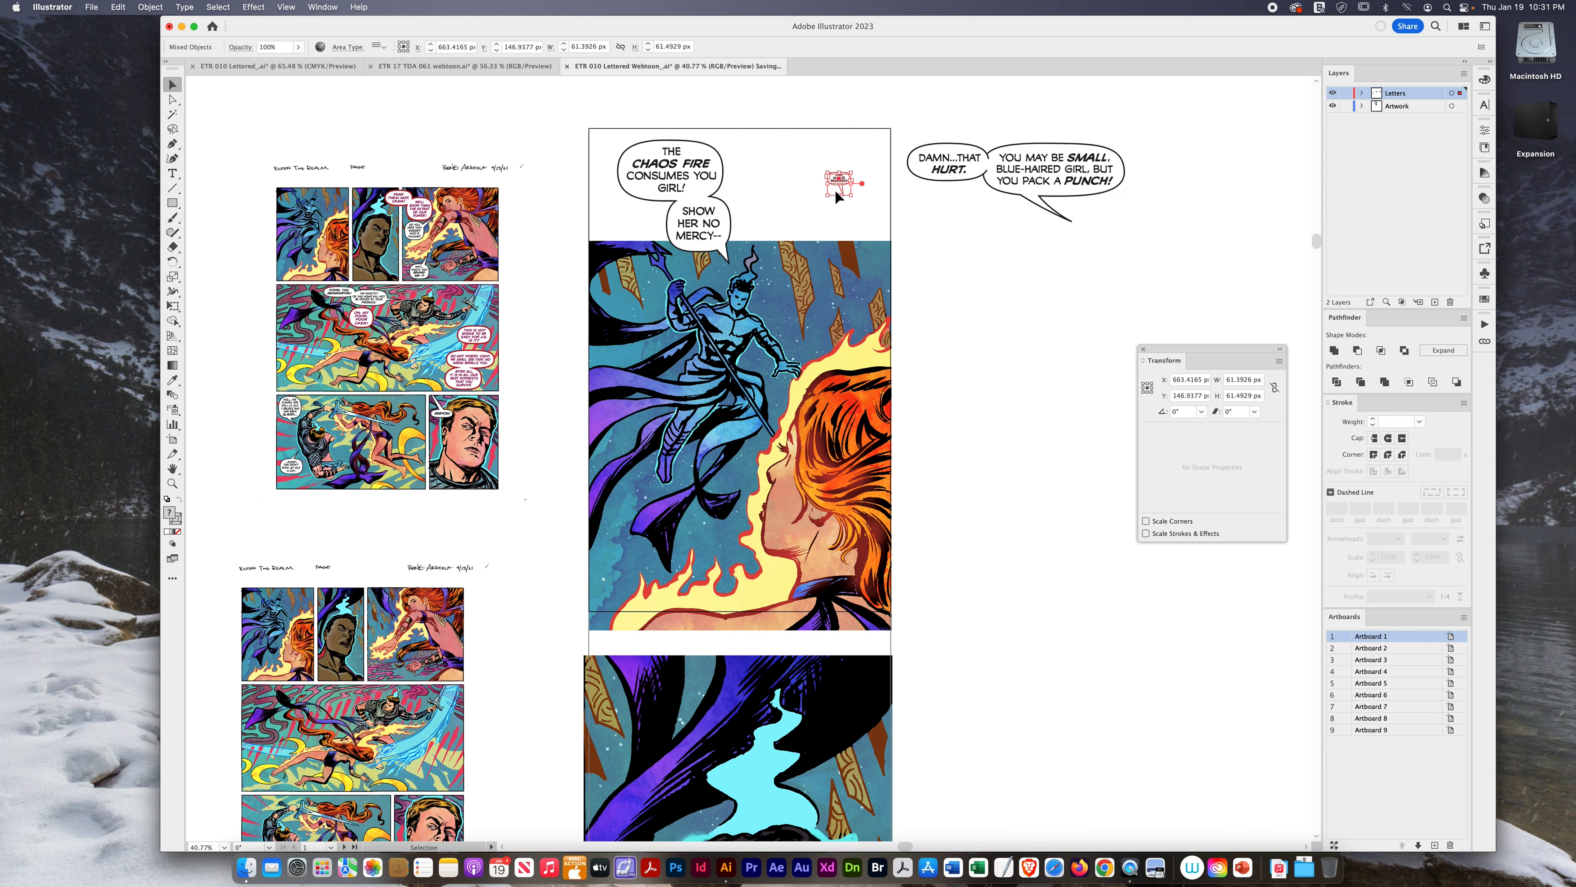
drag(844, 182, 882, 265)
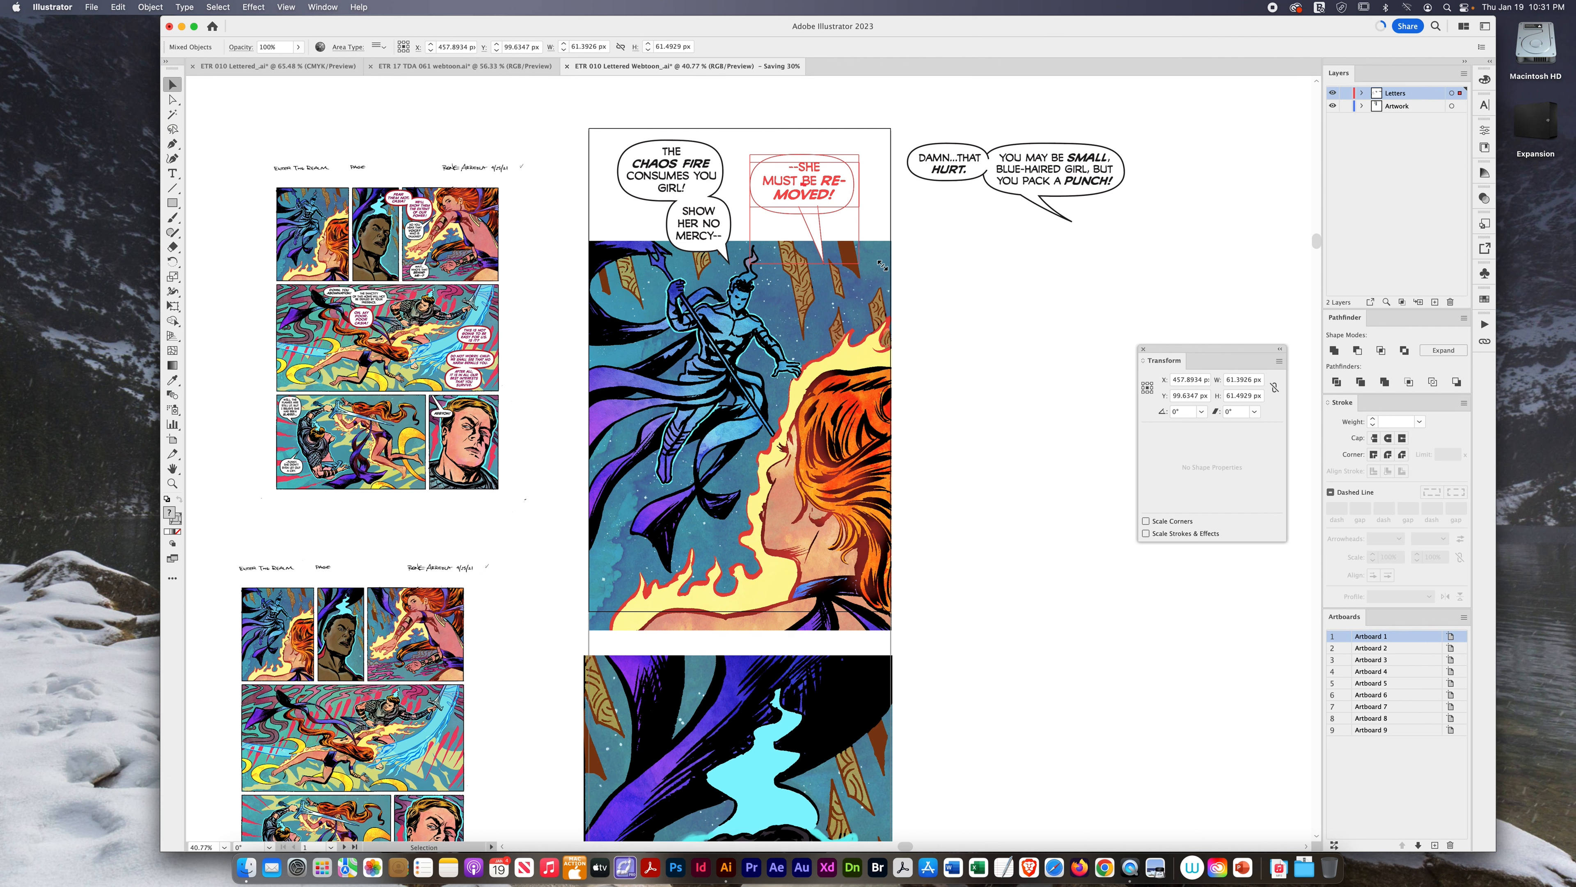
drag(881, 265, 880, 265)
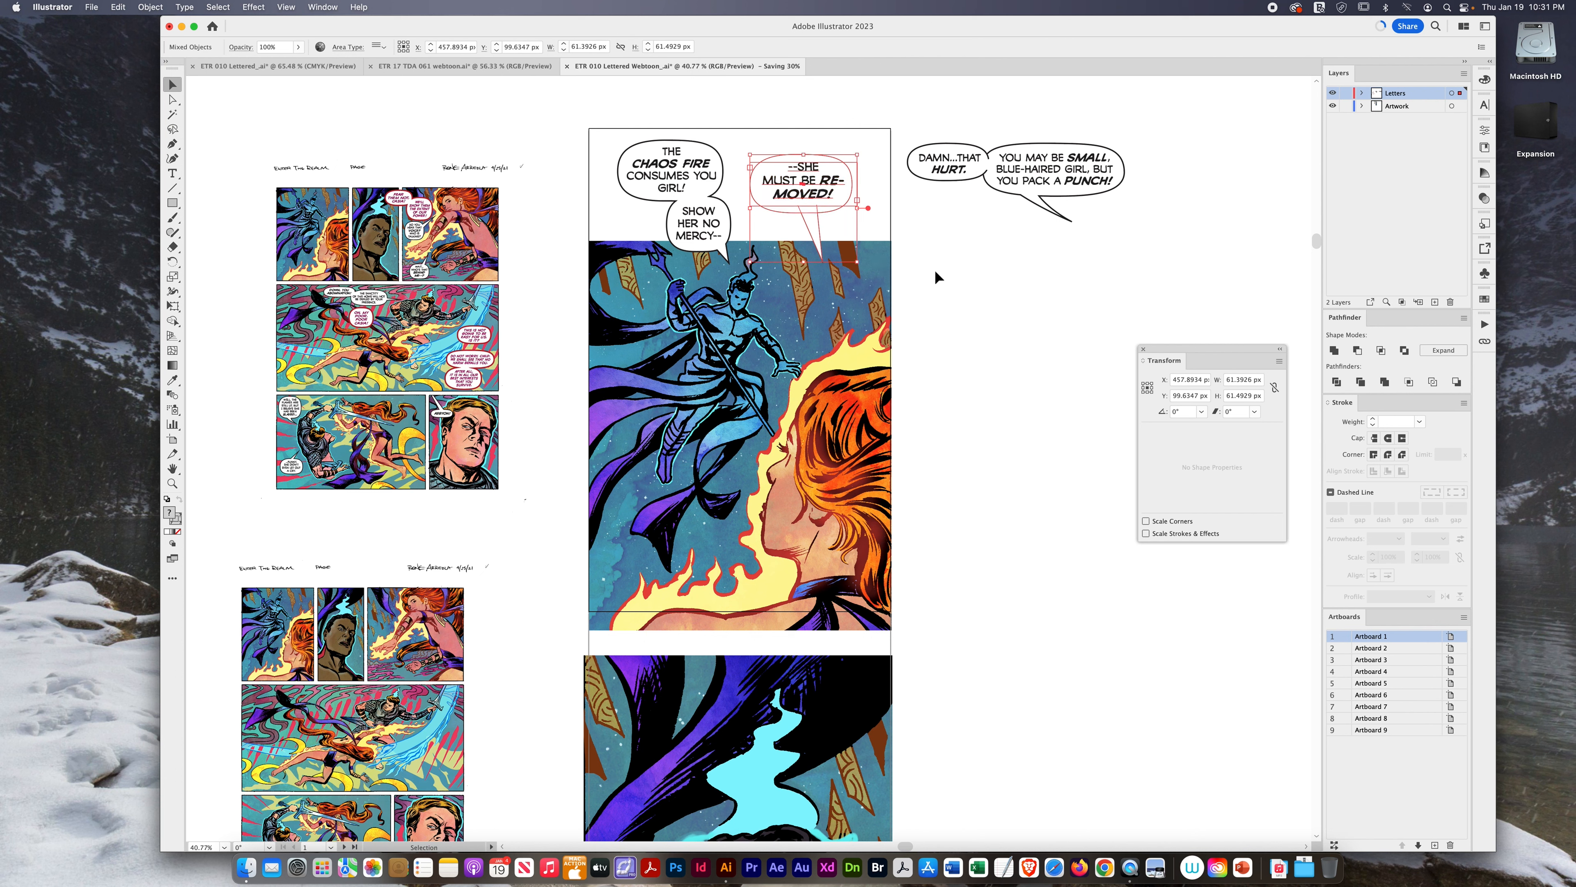
click(954, 280)
- Break the balloon text before "REMOVED!" so the unhyphenated word sits on its own line
key(a)
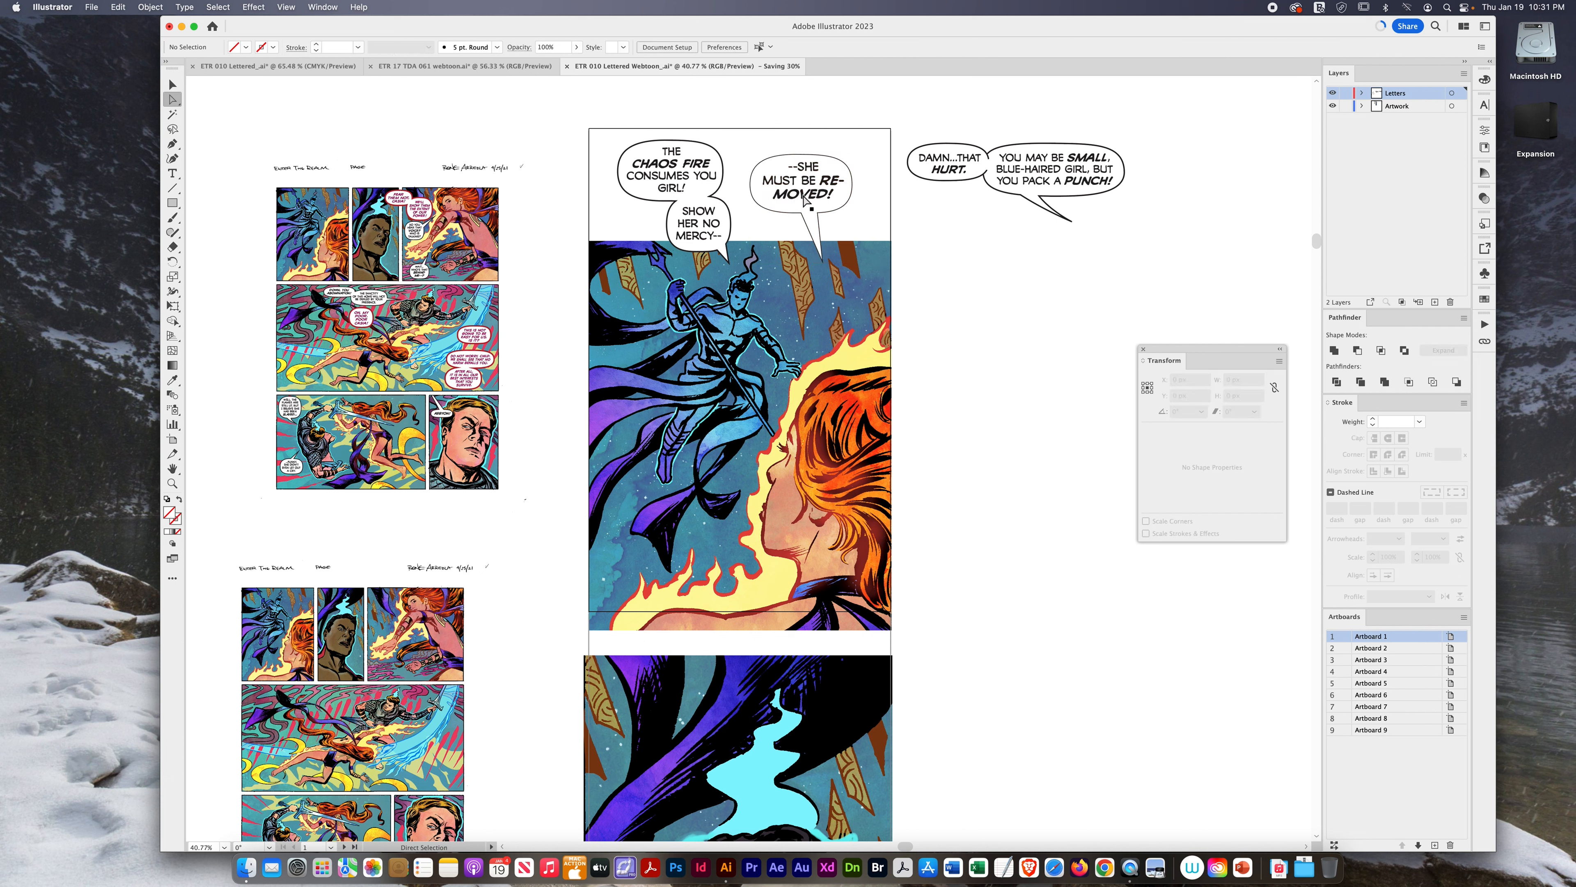
double_click(822, 182)
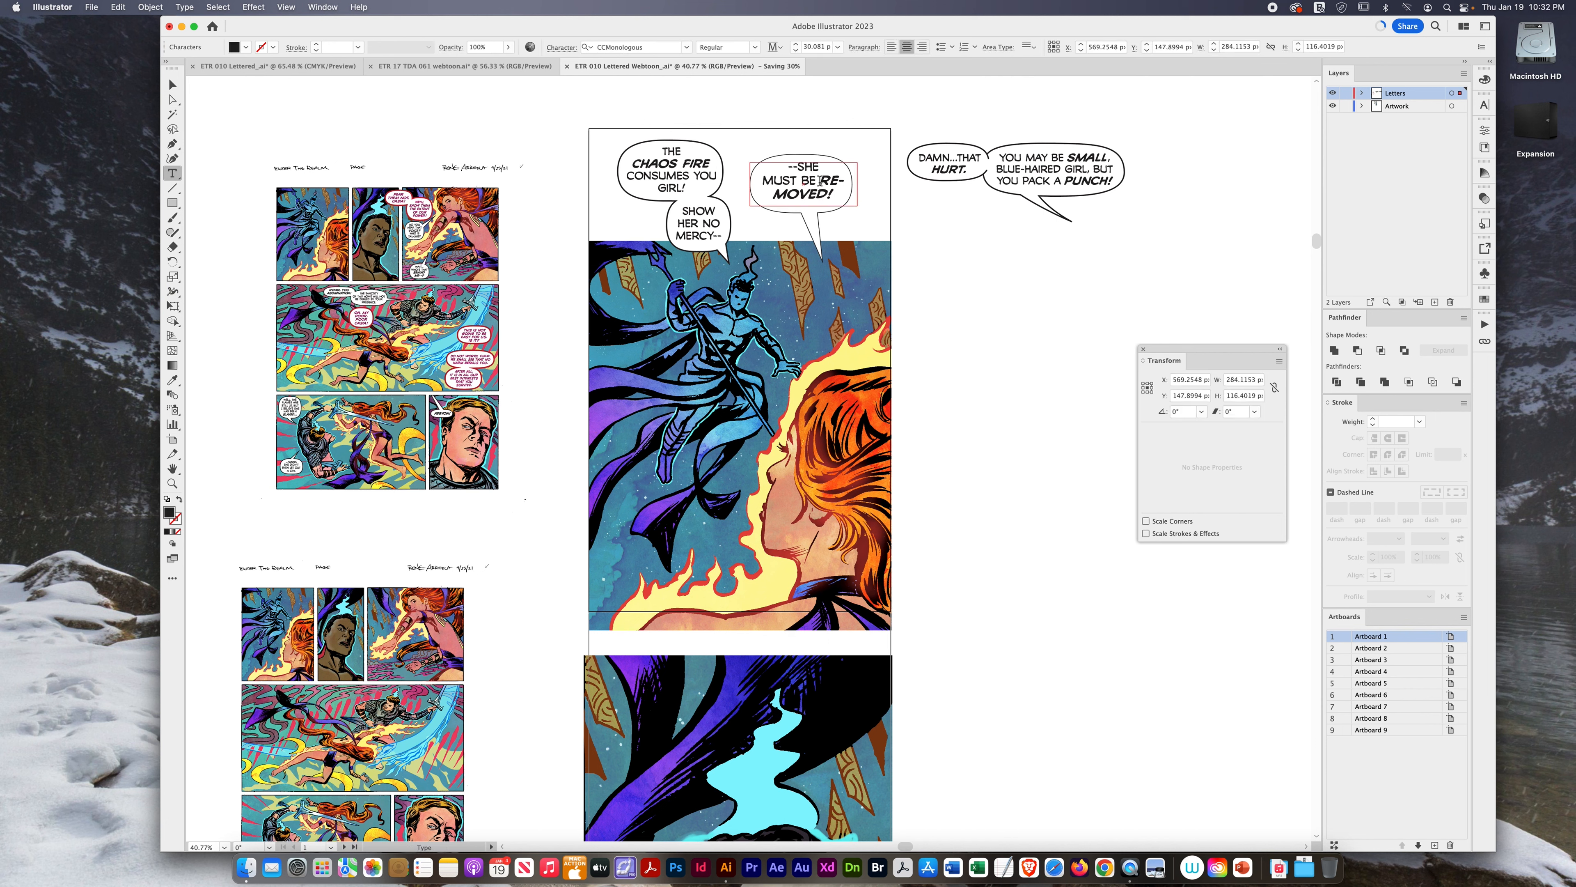
key(Return)
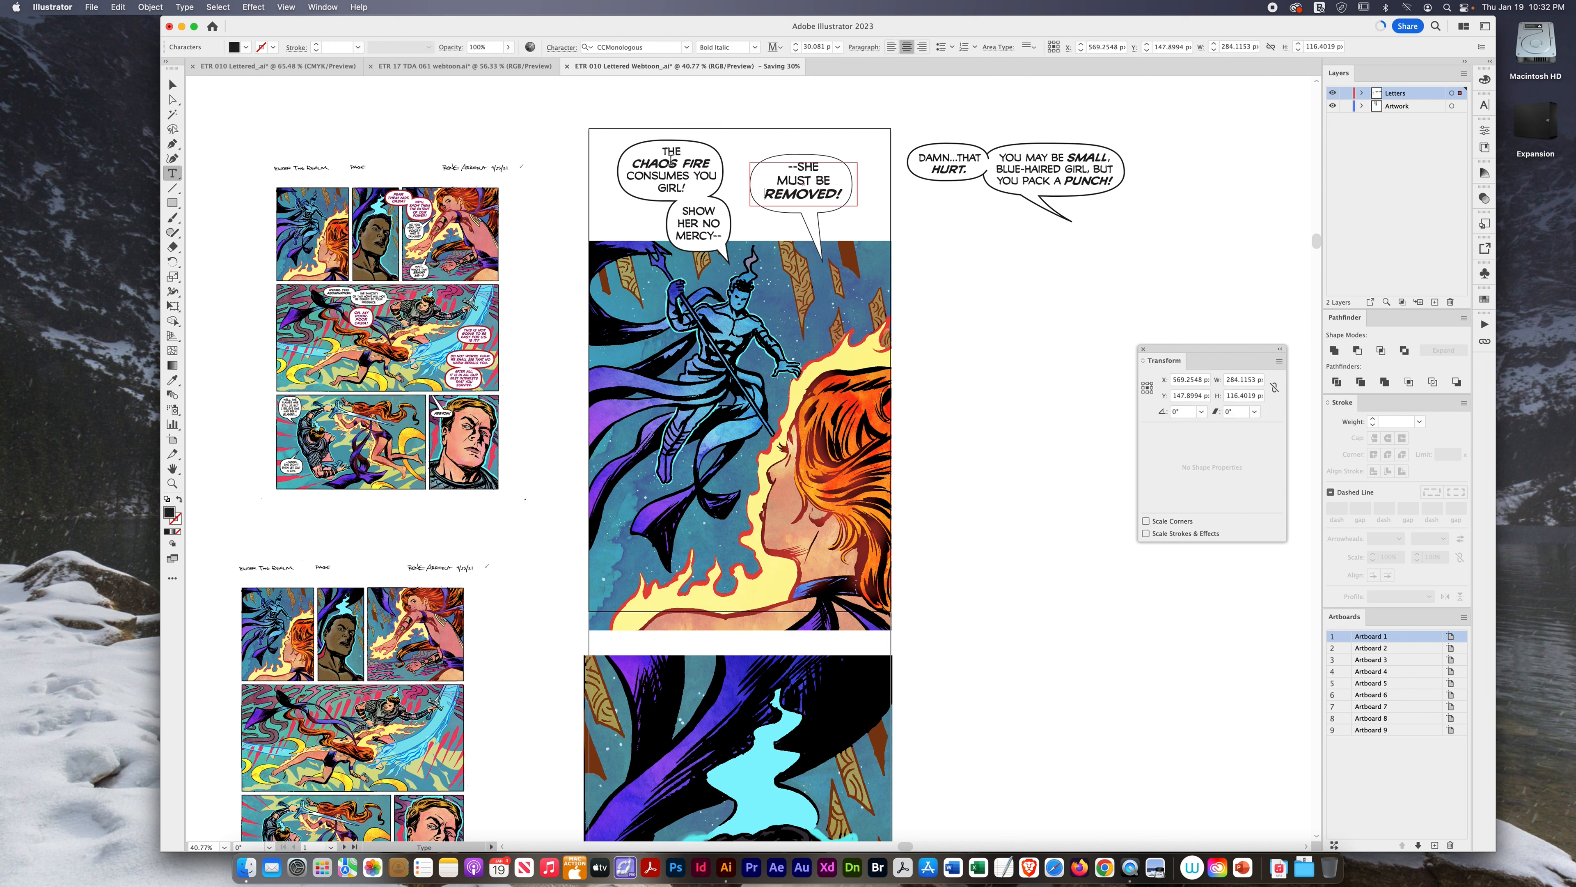
click(172, 84)
click(767, 121)
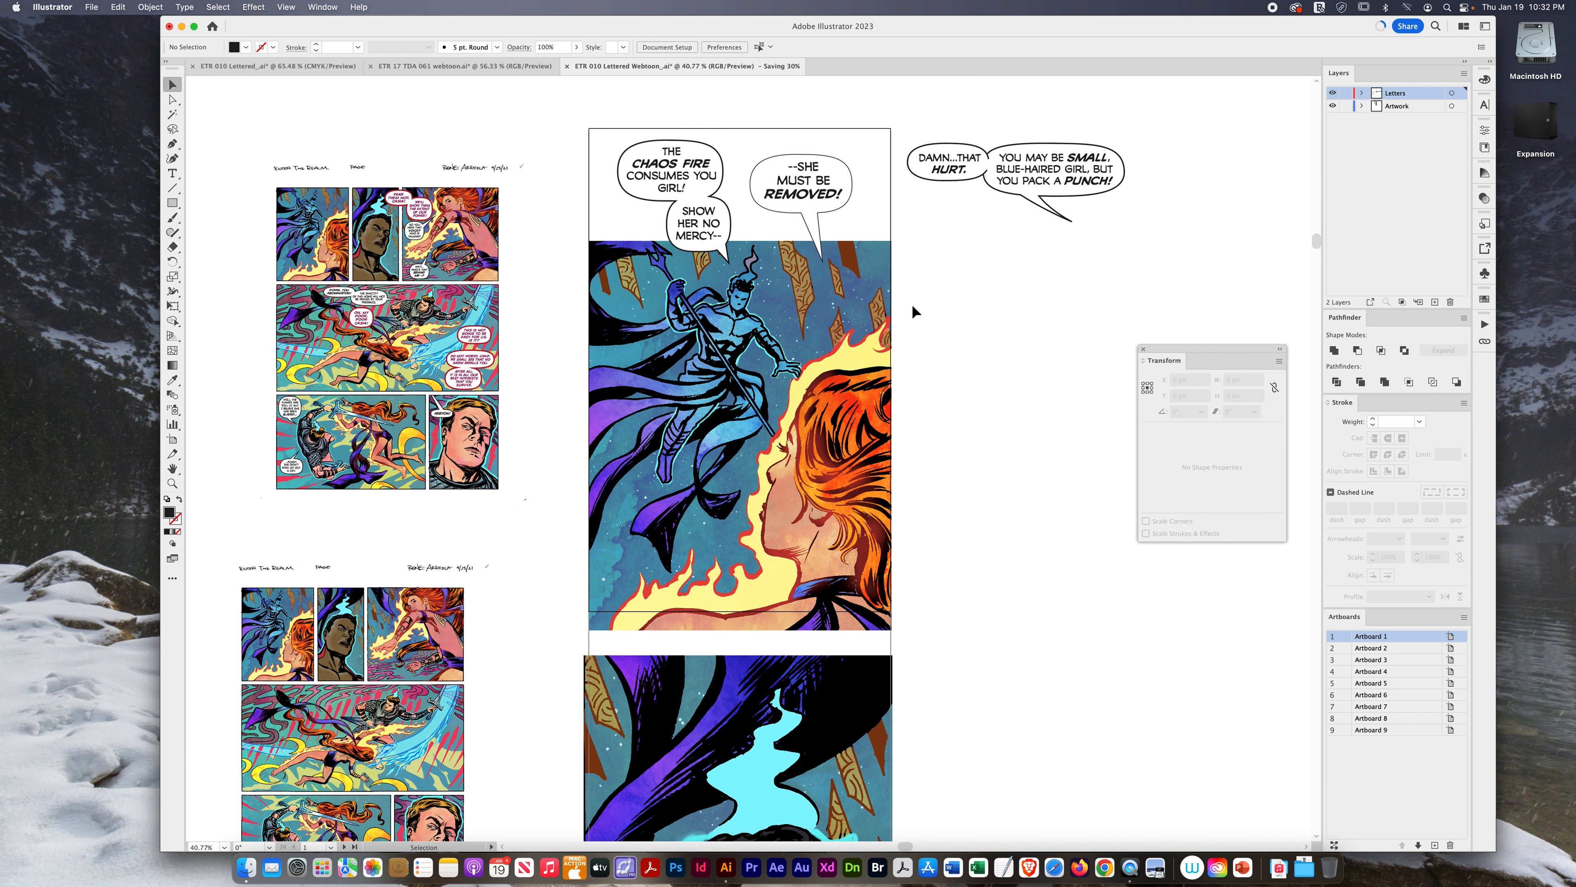
- Set the outline of the "--SHE MUST BE REMOVED!" balloon to a 3 pt stroke weight
click(788, 158)
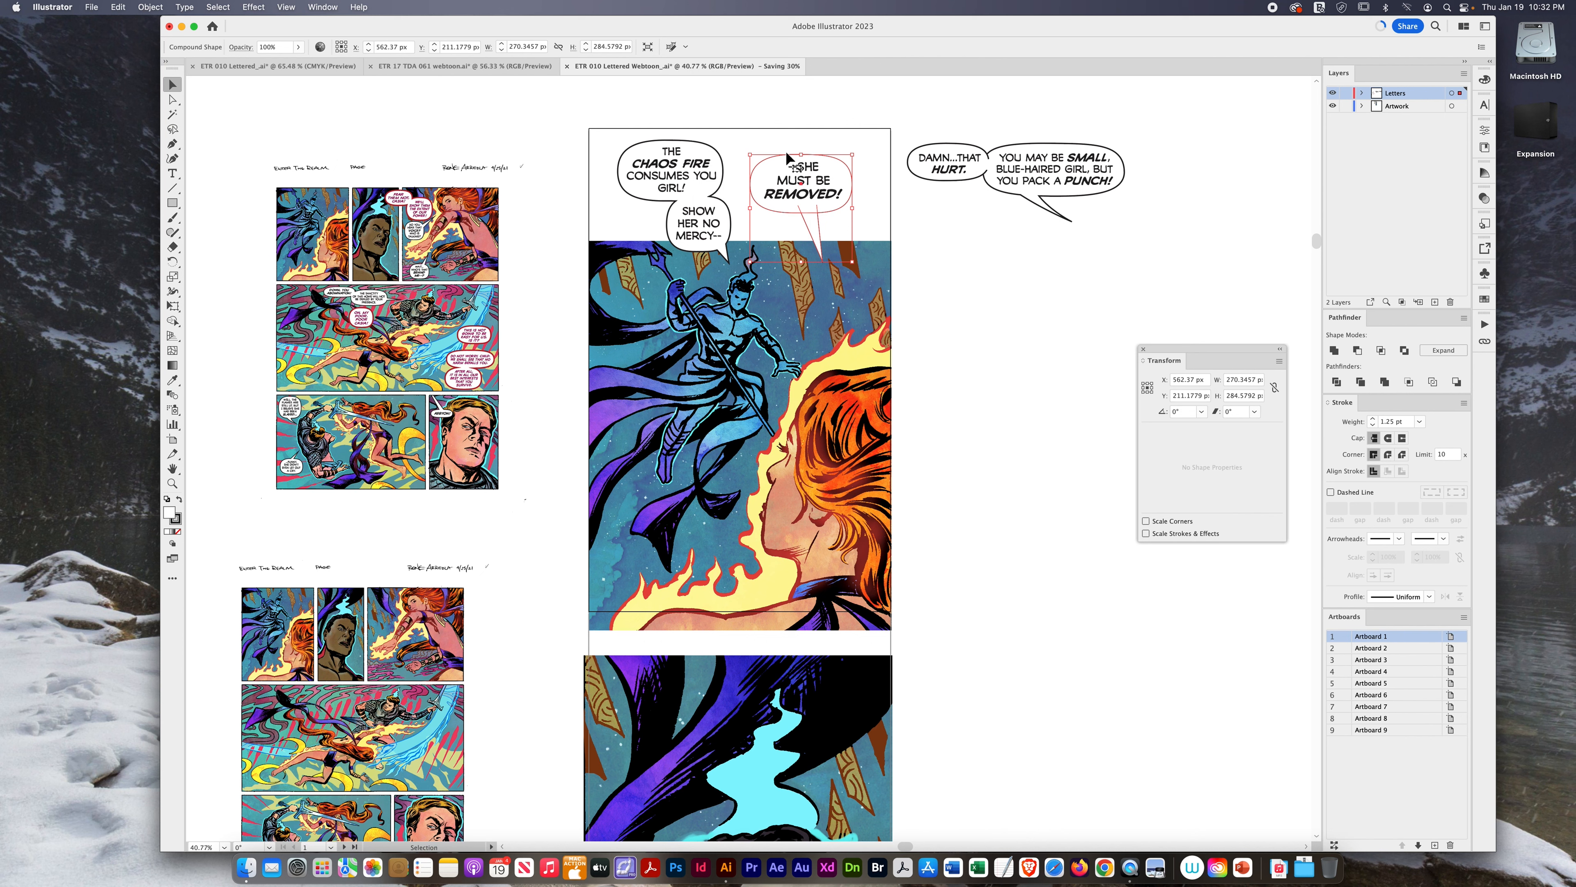
click(1373, 419)
click(1373, 419)
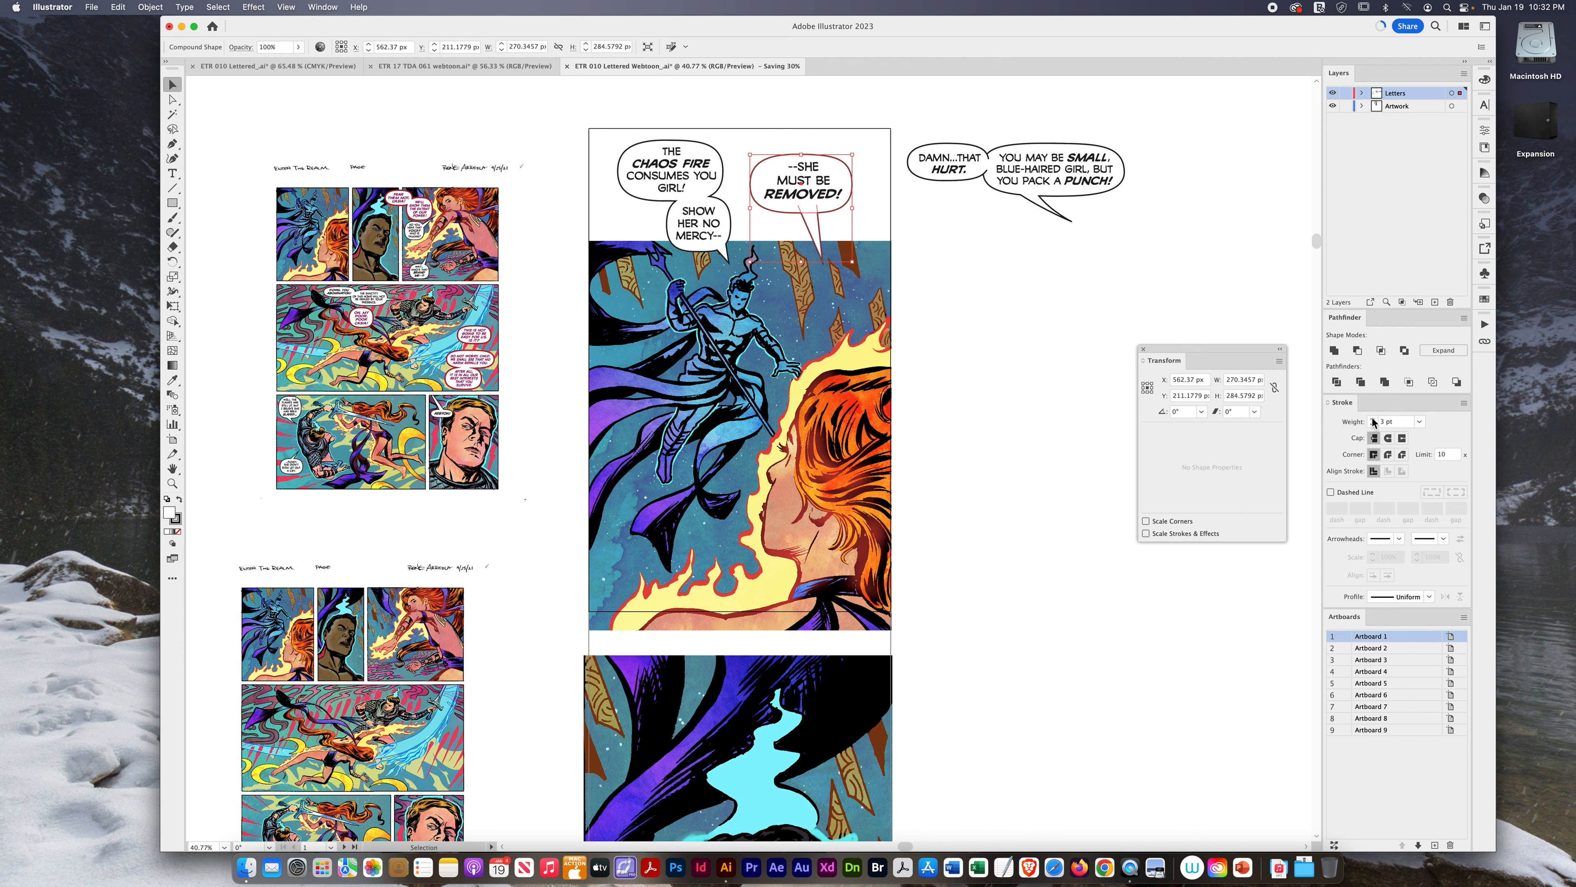
- Lower the second panel slightly and place the "--SHE MUST BE REMOVED!" balloon in the white gap above it, its tail overlapping the panel
click(1024, 407)
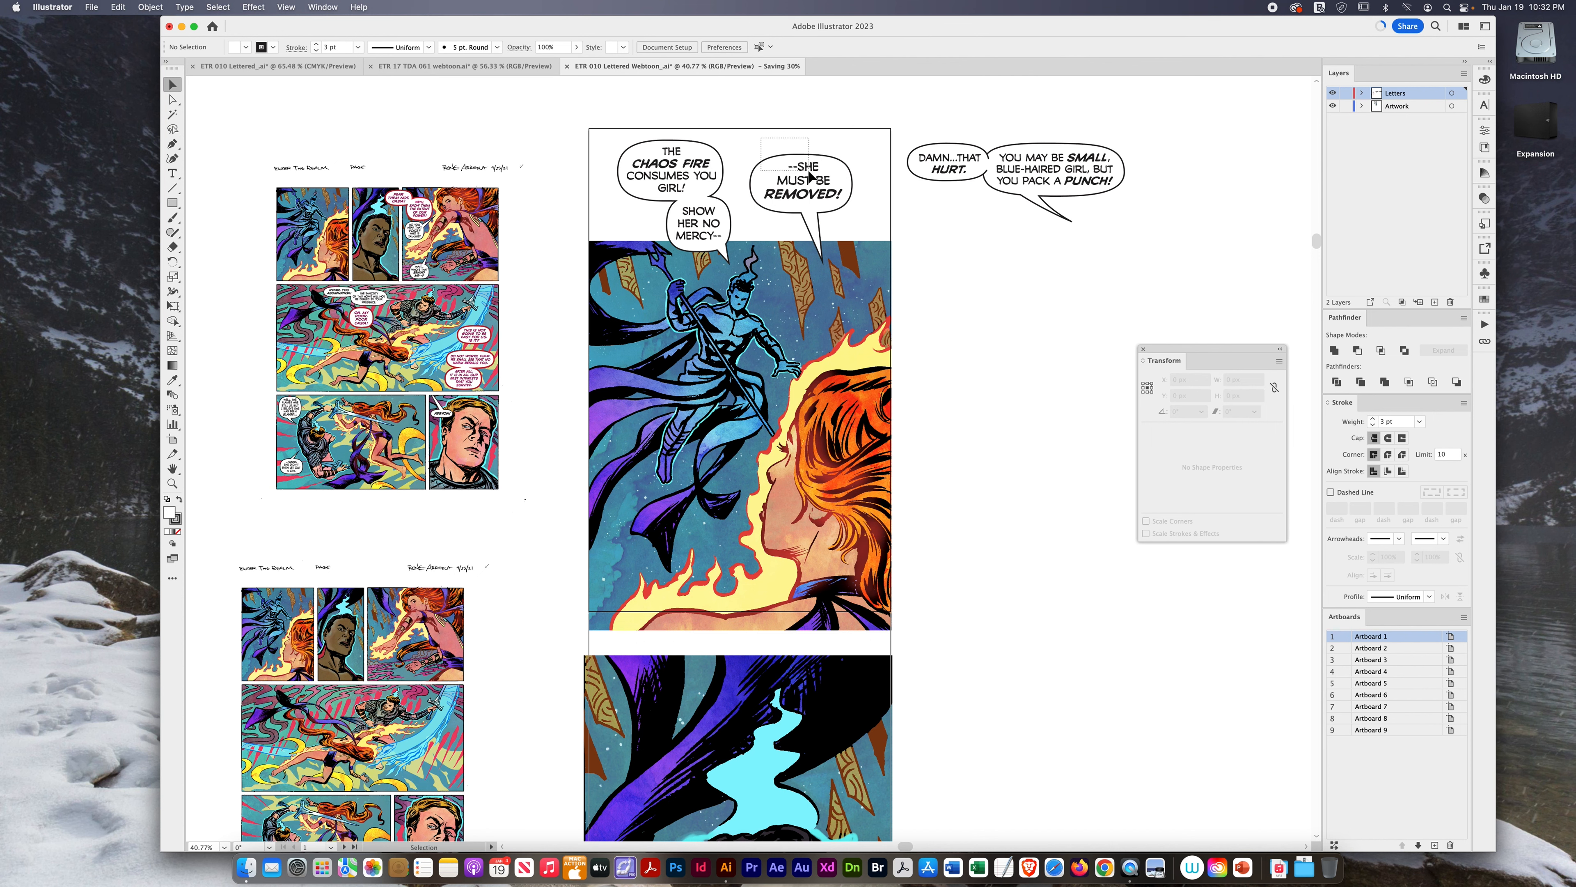
drag(801, 181, 1060, 576)
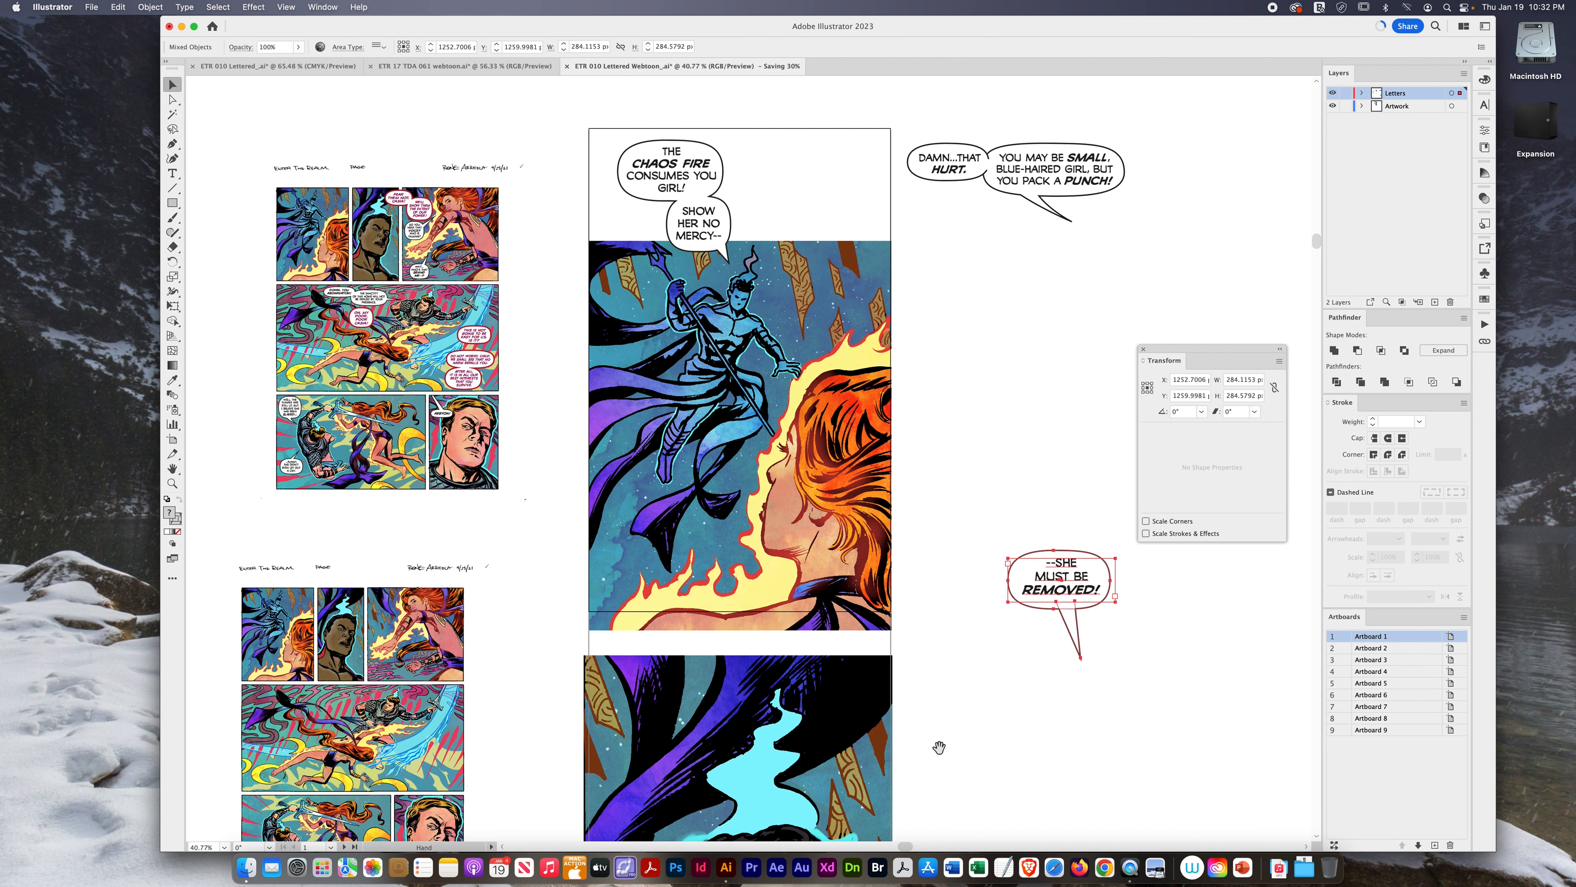
scroll(938, 435, down, 10)
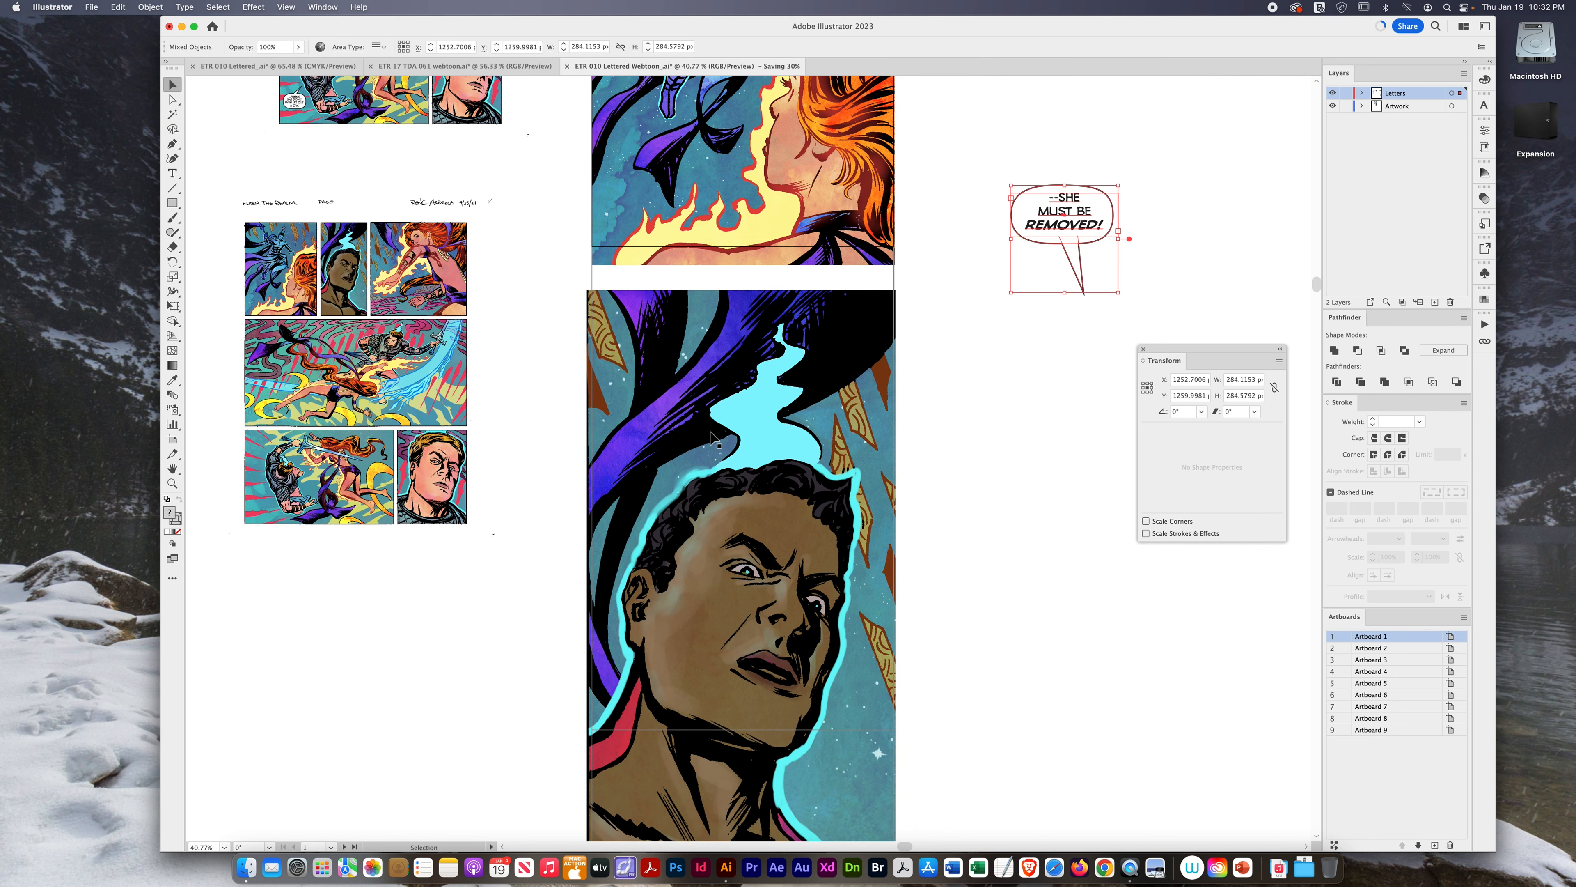
click(716, 417)
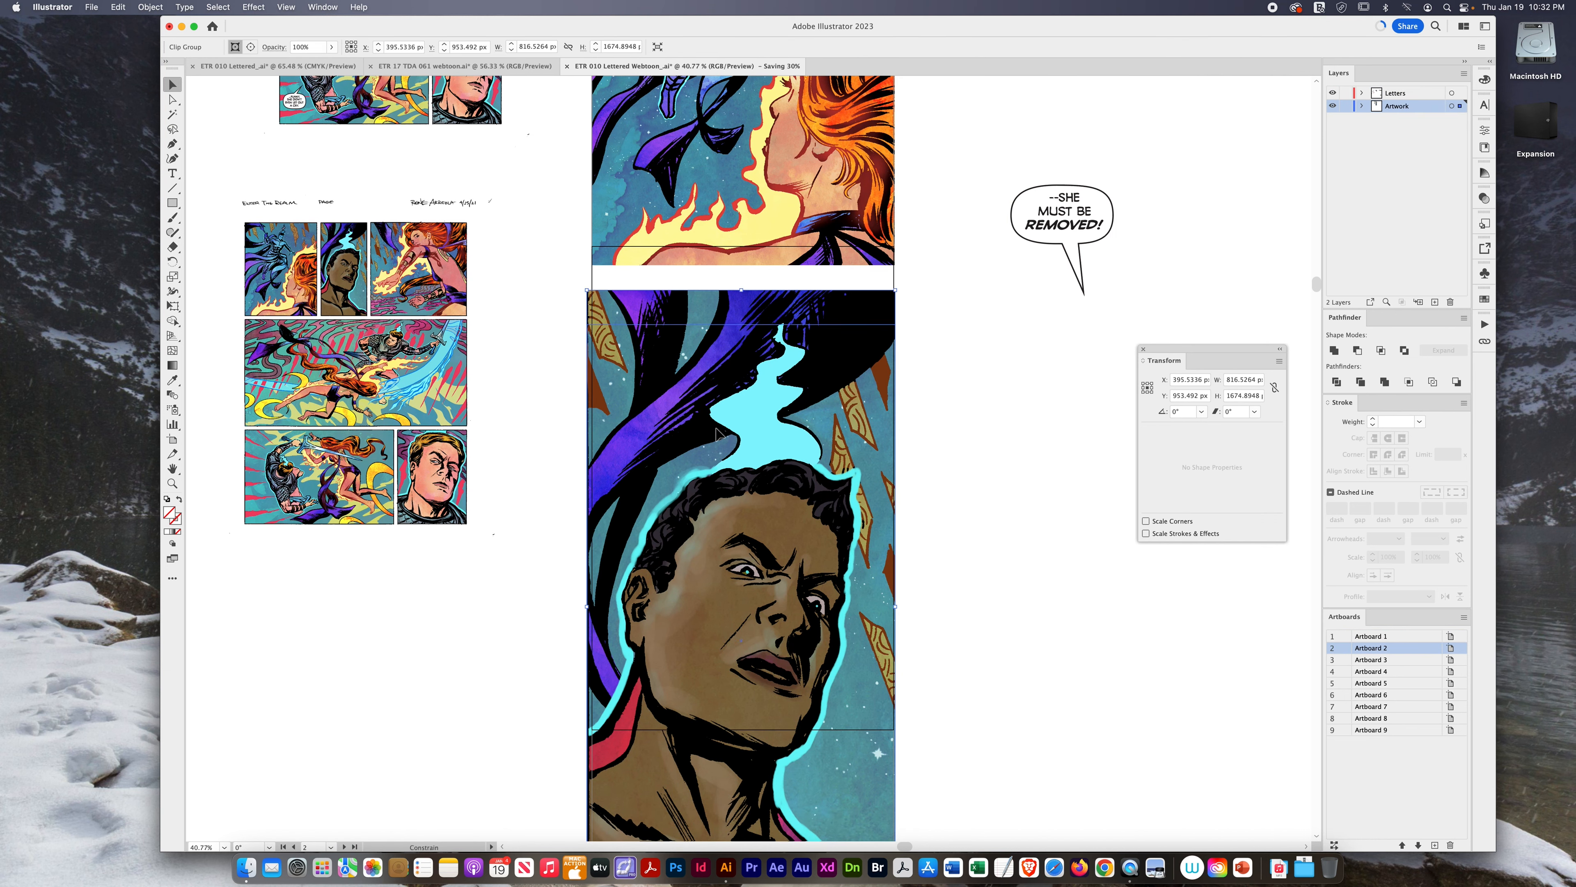
drag(717, 425, 717, 426)
drag(988, 171, 1117, 311)
drag(1067, 225, 696, 307)
click(924, 329)
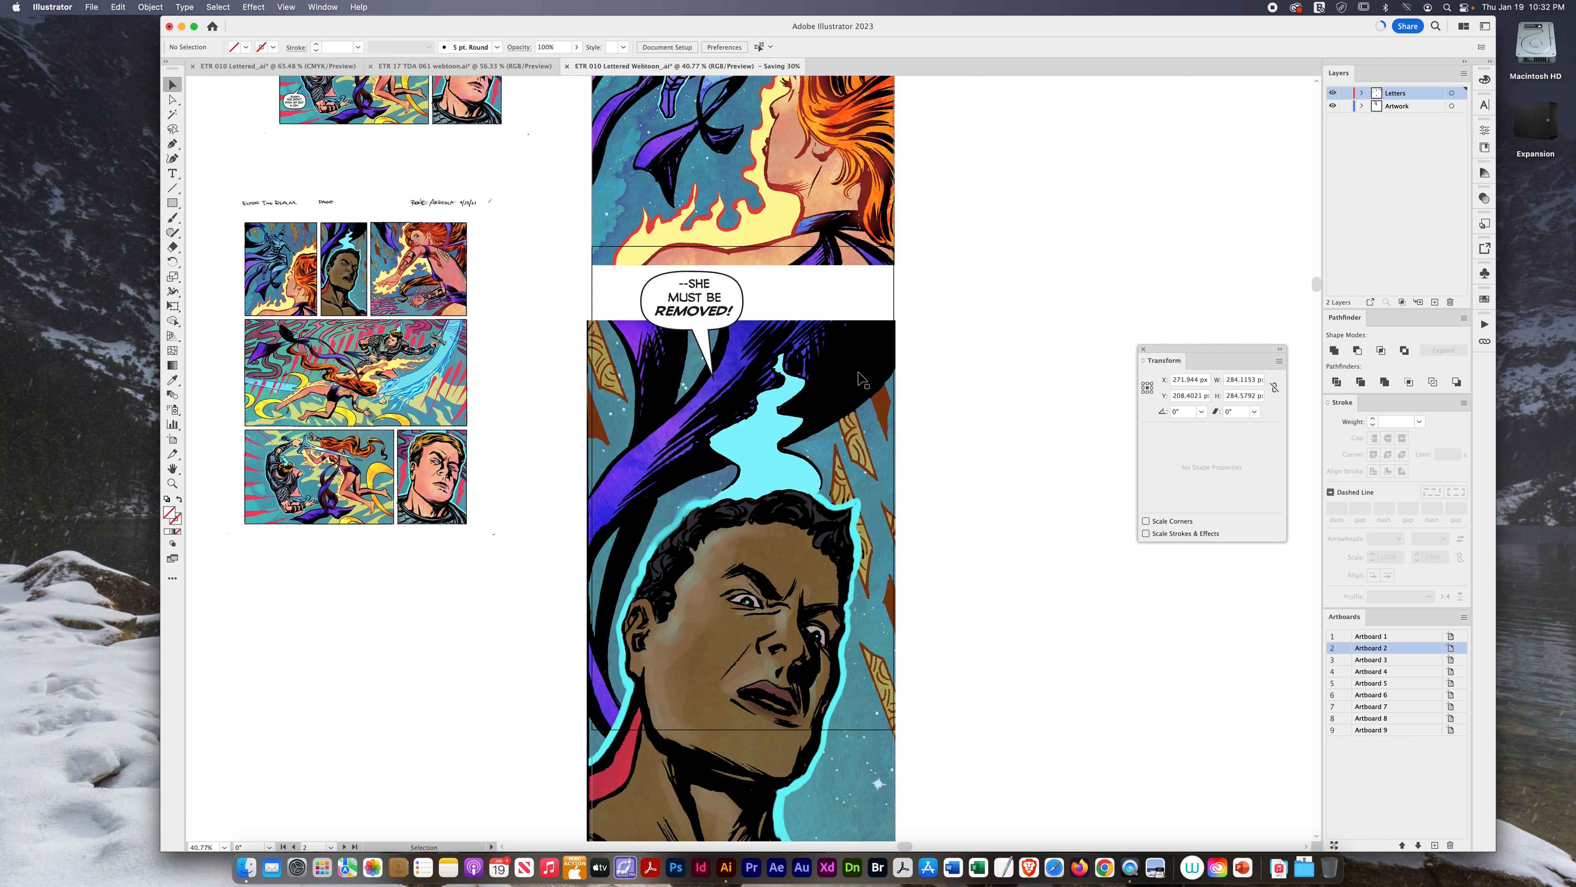
- Review the spacing and reading flow of the balloons across the first two webtoon panels
scroll(811, 409, up, 2)
scroll(814, 414, up, 10)
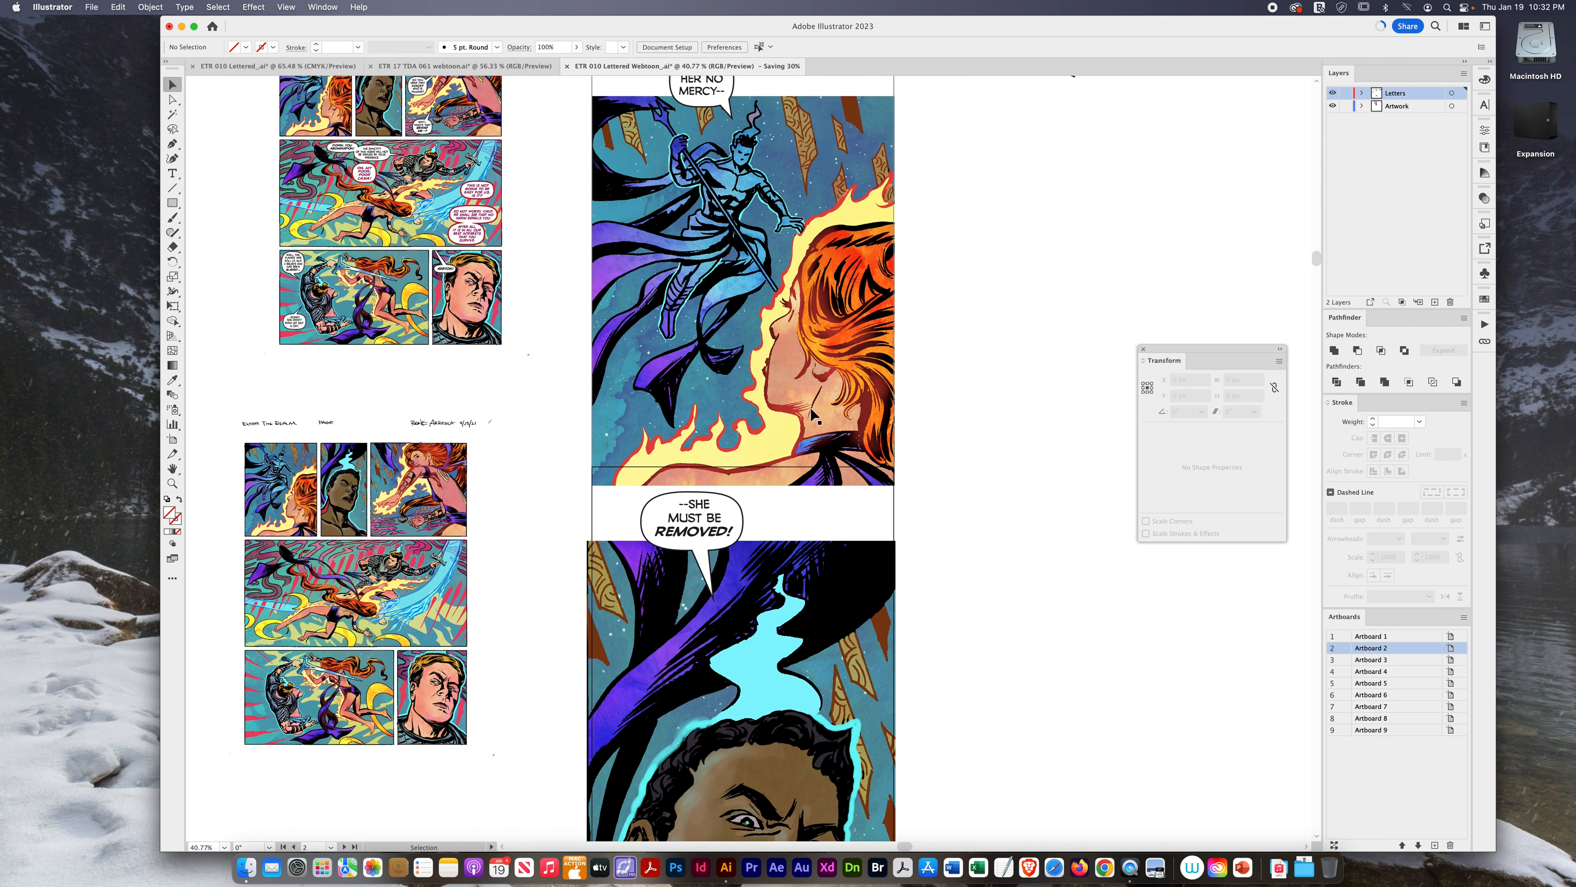
scroll(813, 414, up, 1)
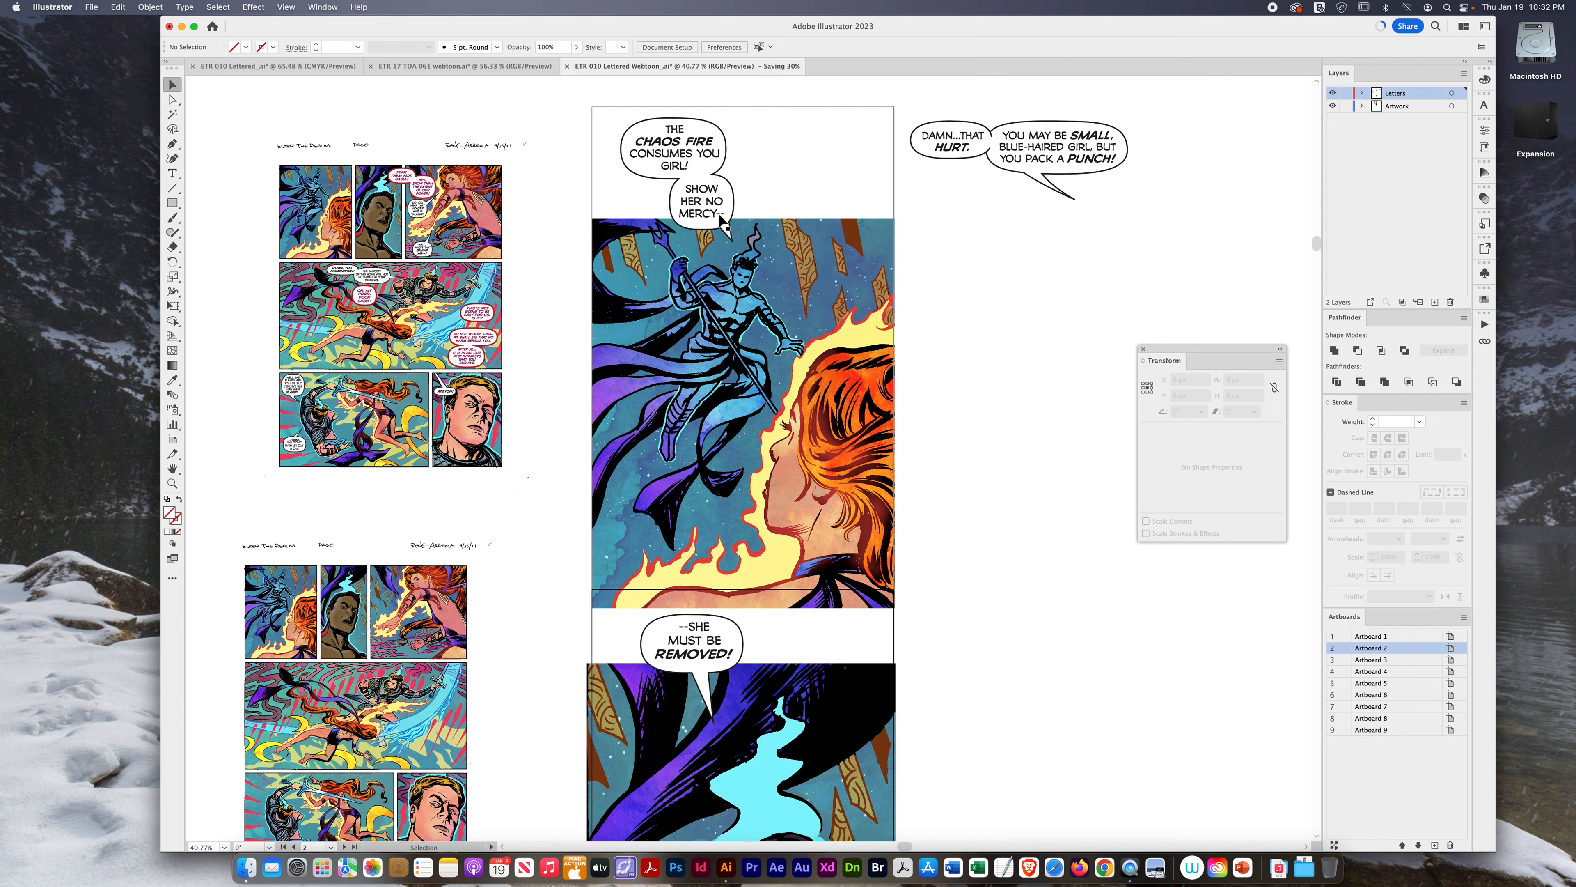
scroll(764, 391, down, 4)
scroll(765, 391, down, 5)
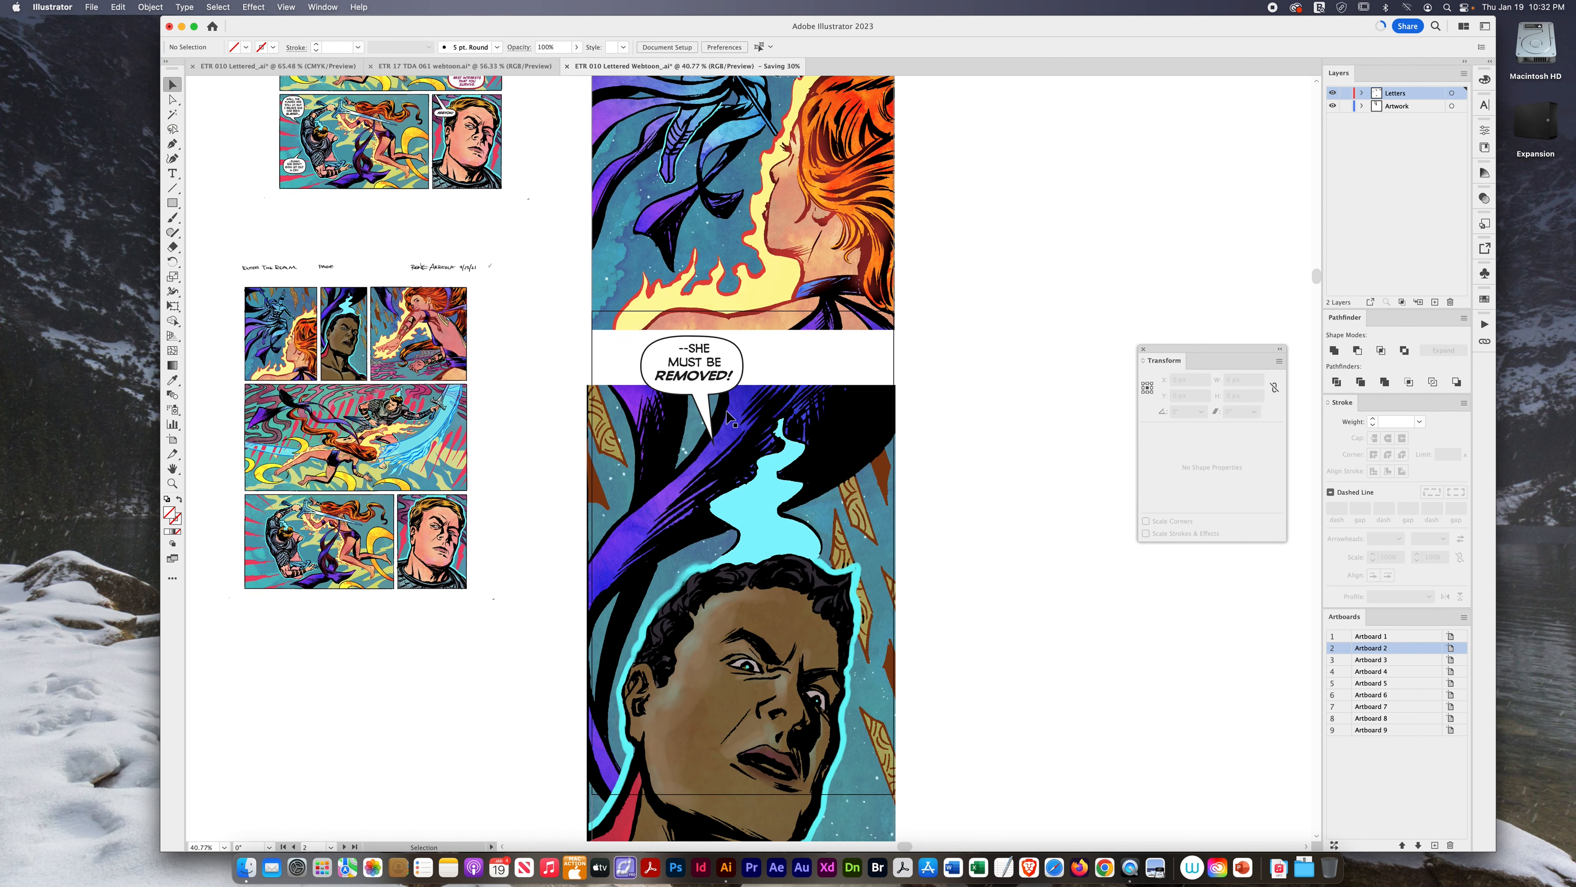
scroll(721, 527, up, 8)
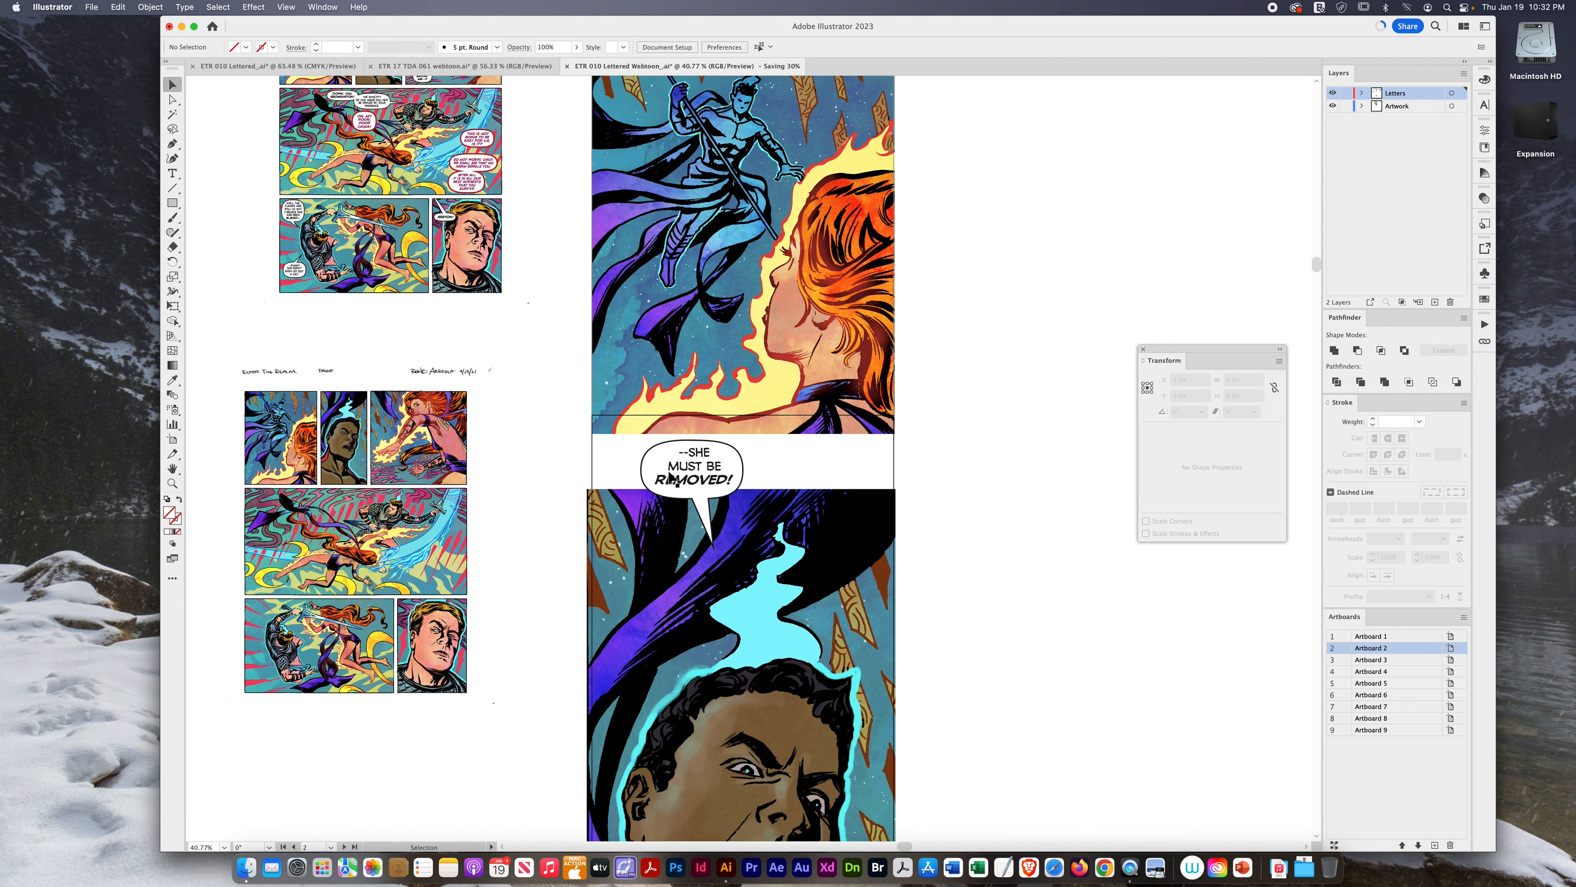
scroll(704, 484, up, 1)
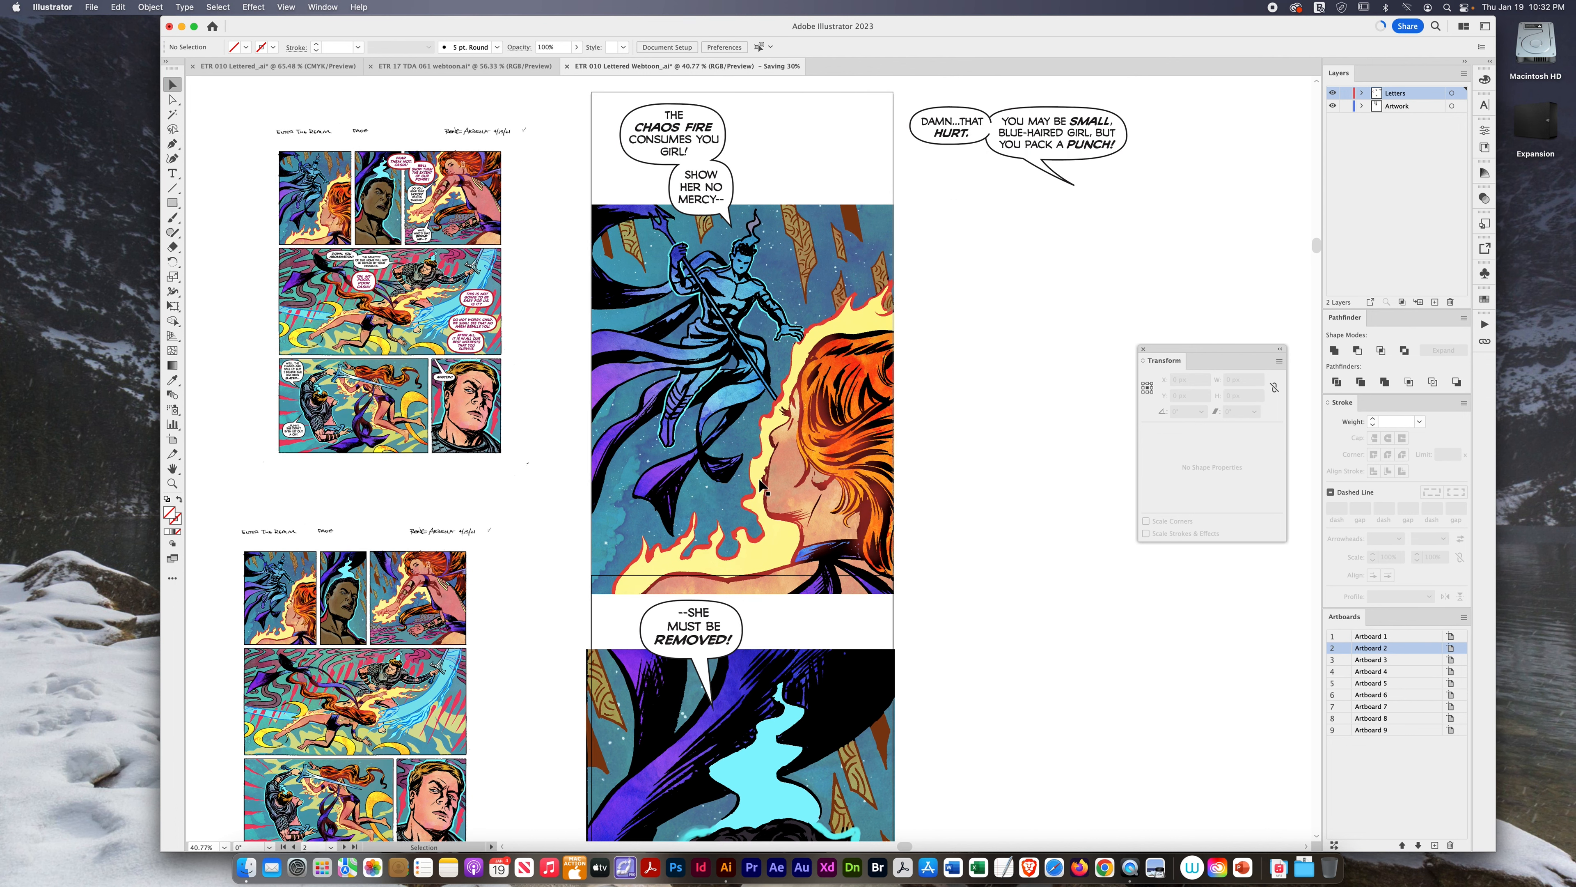
scroll(764, 485, down, 8)
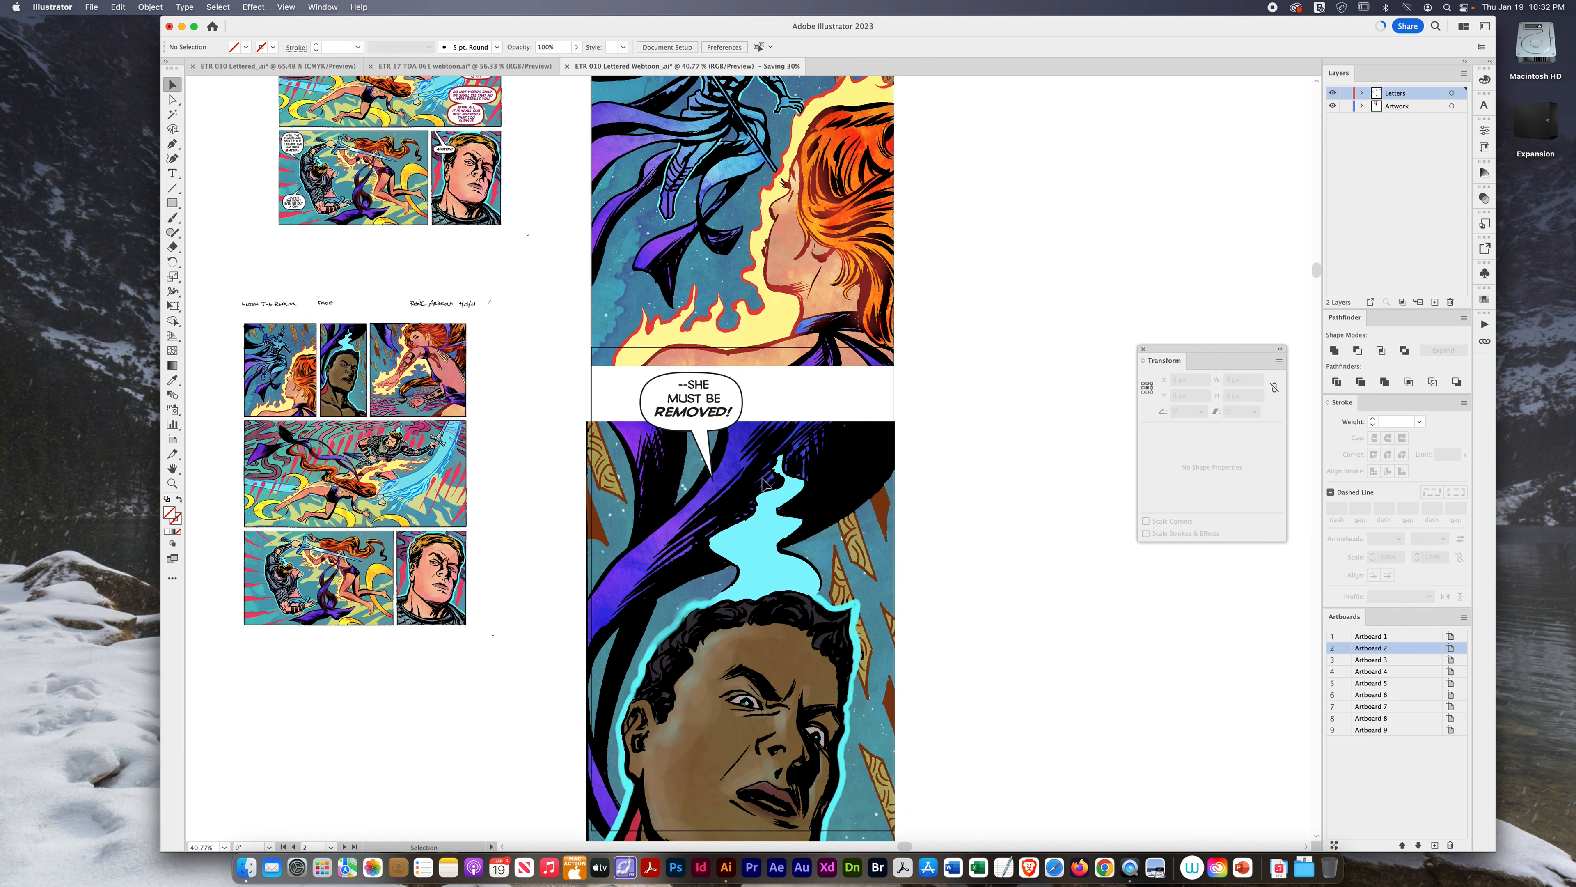
scroll(765, 486, up, 4)
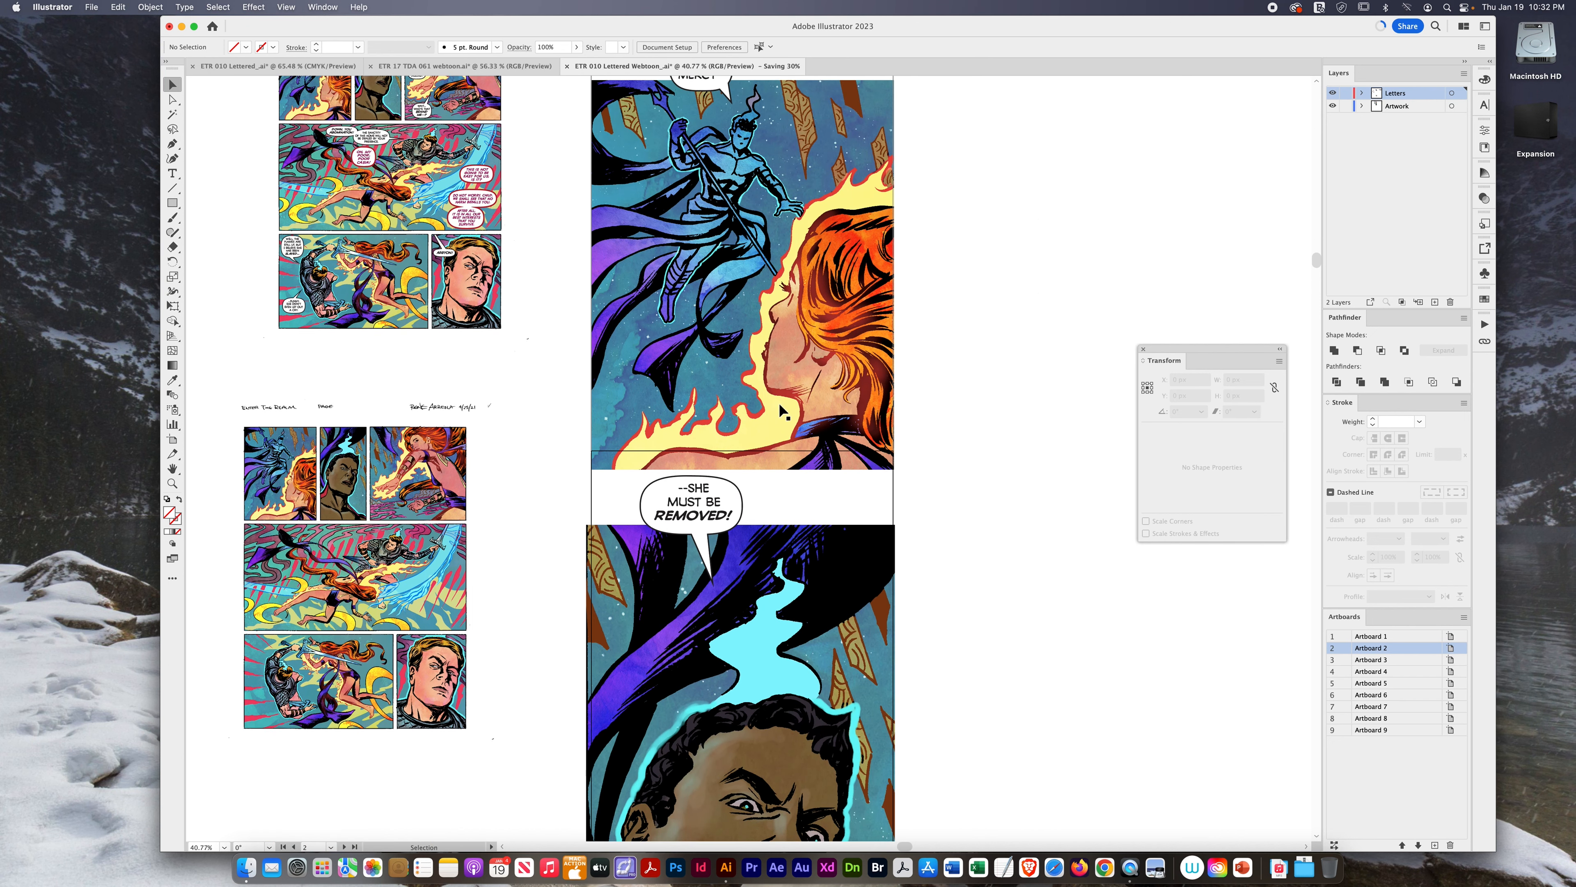
scroll(812, 432, down, 2)
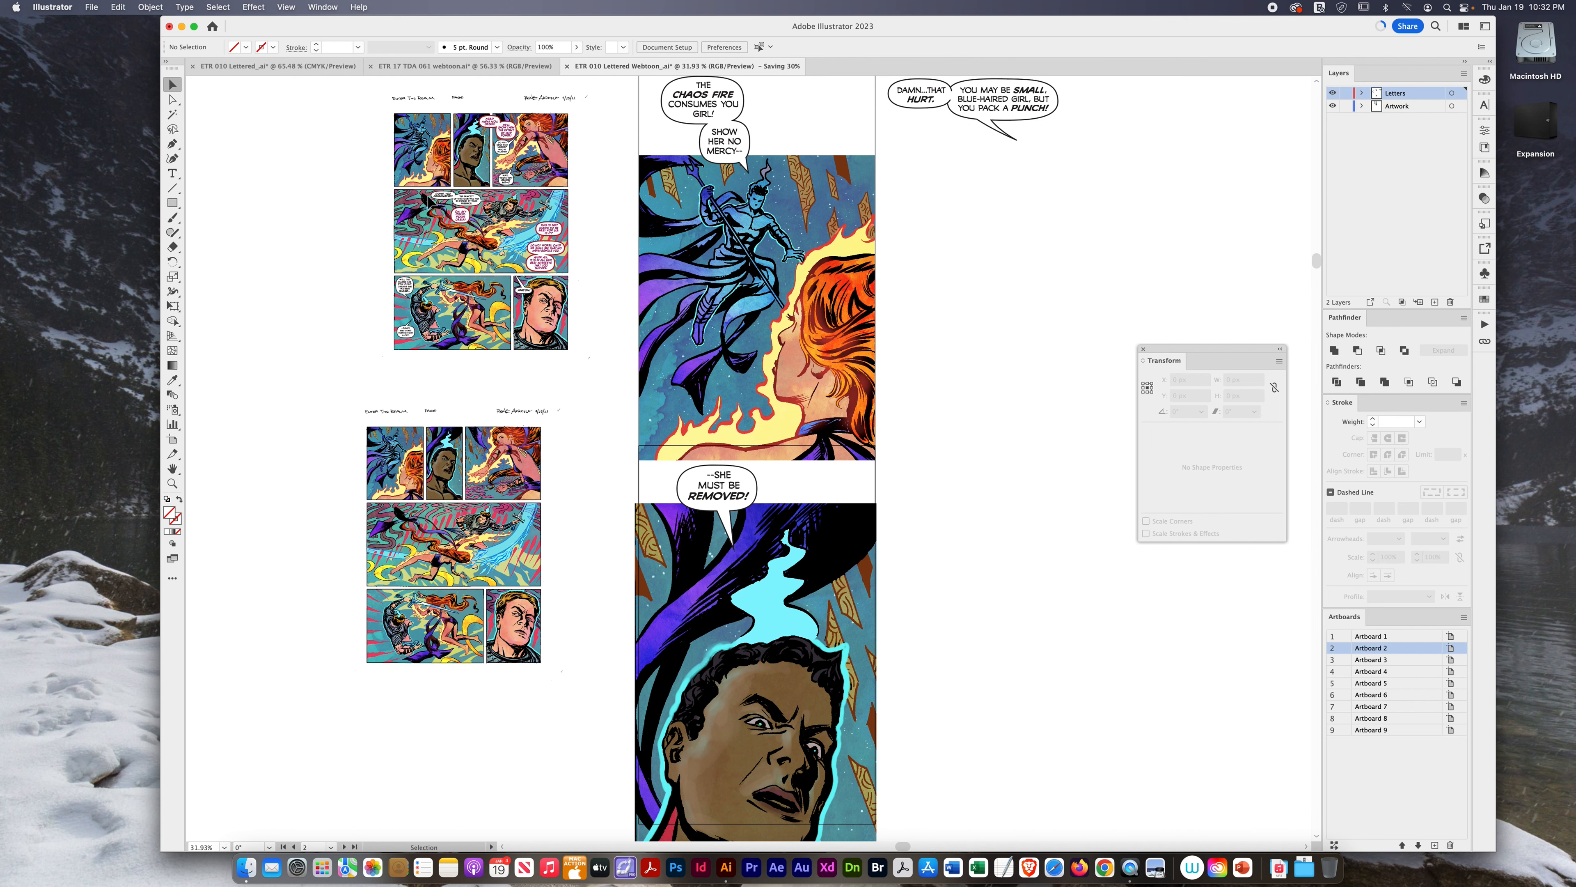
scroll(841, 509, down, 6)
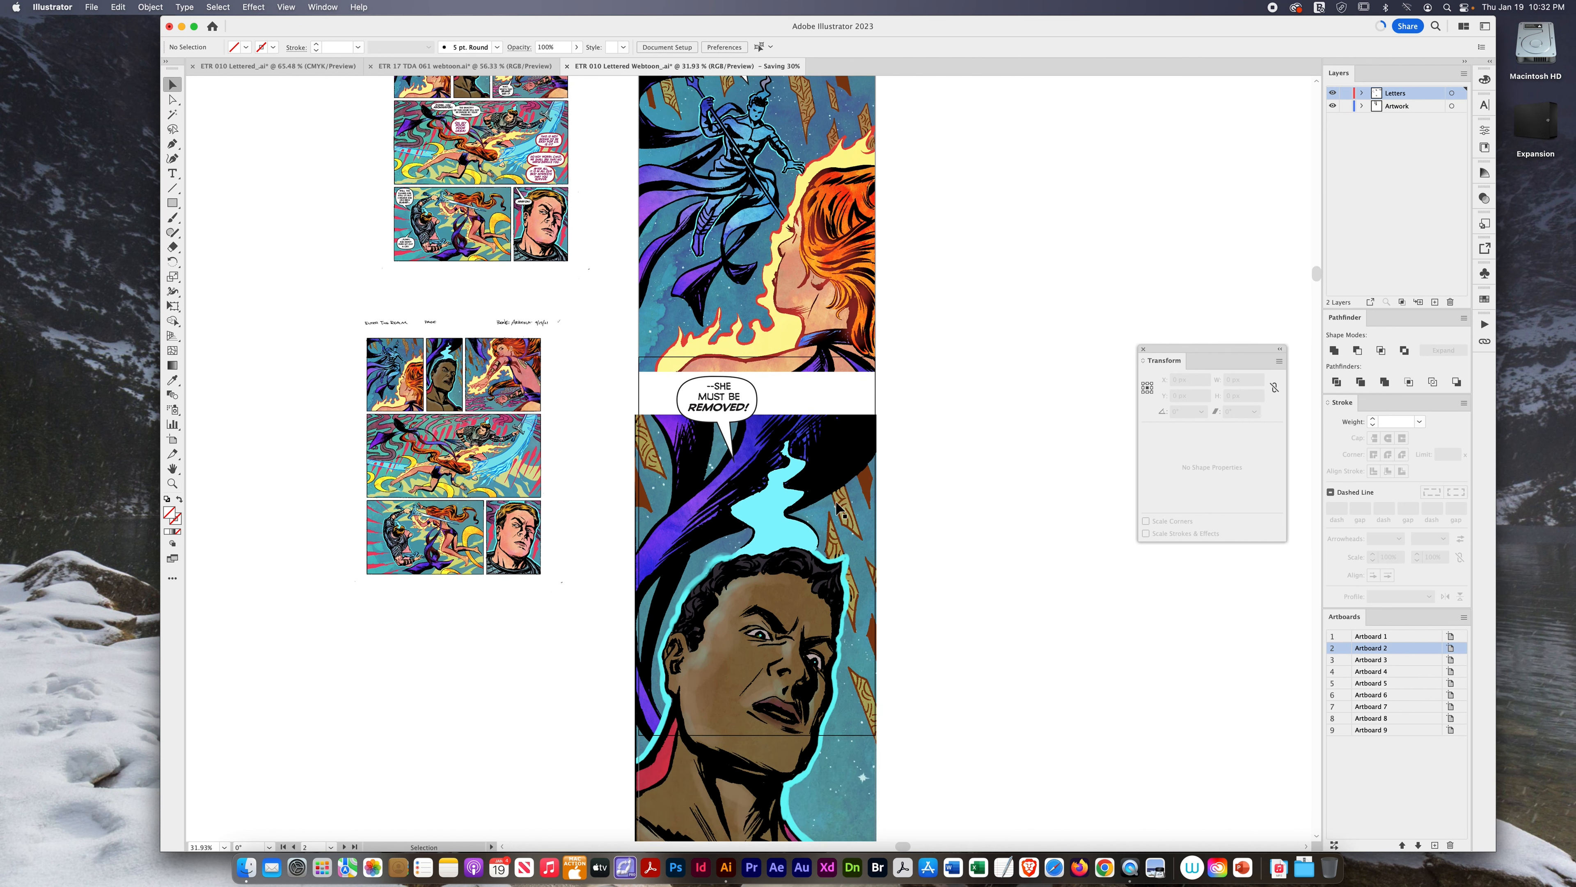
scroll(834, 509, up, 6)
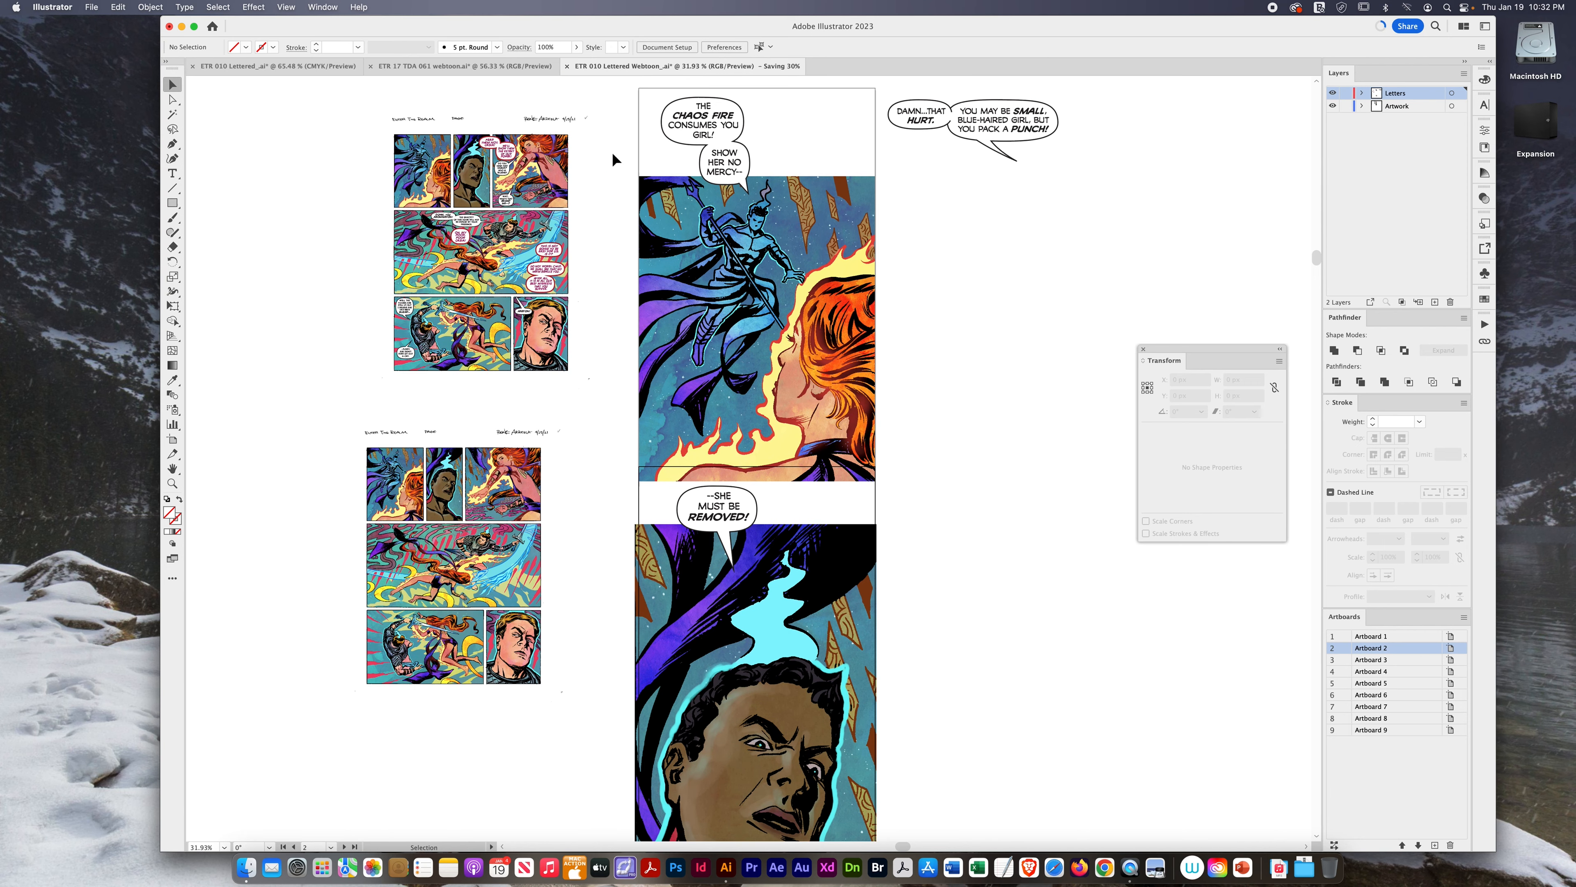
- Move the joined "FEAR THEM NOT, CASIA!" and "WE'LL SHOW THEM THE EXTENT OF OUR POWER!" balloons from the lettered page to beside the second webtoon panel
scroll(538, 184, up, 5)
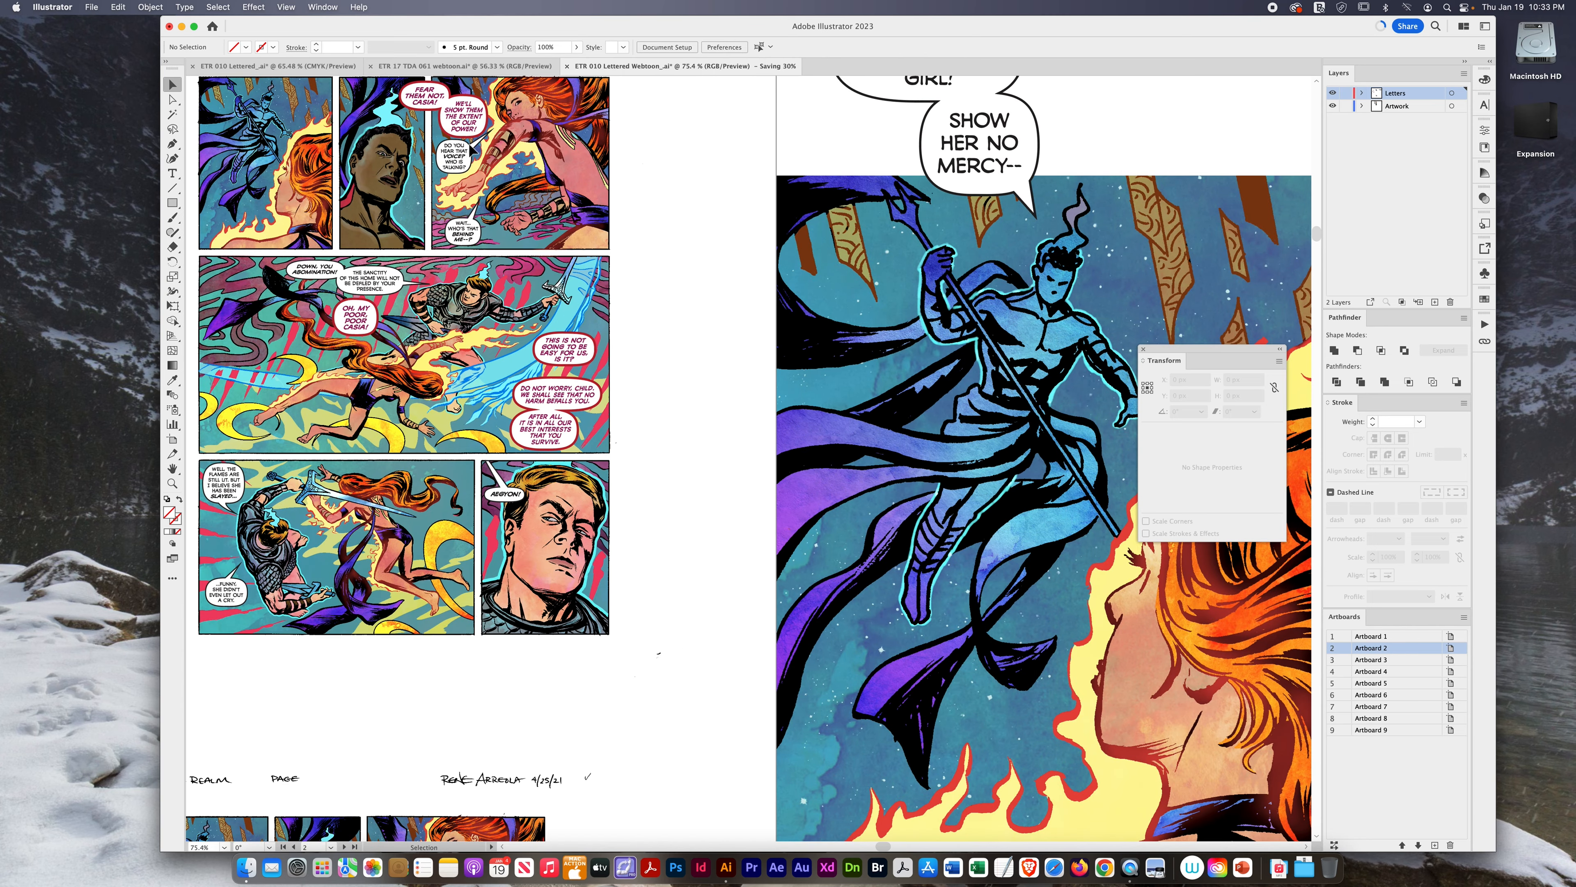
scroll(484, 163, up, 3)
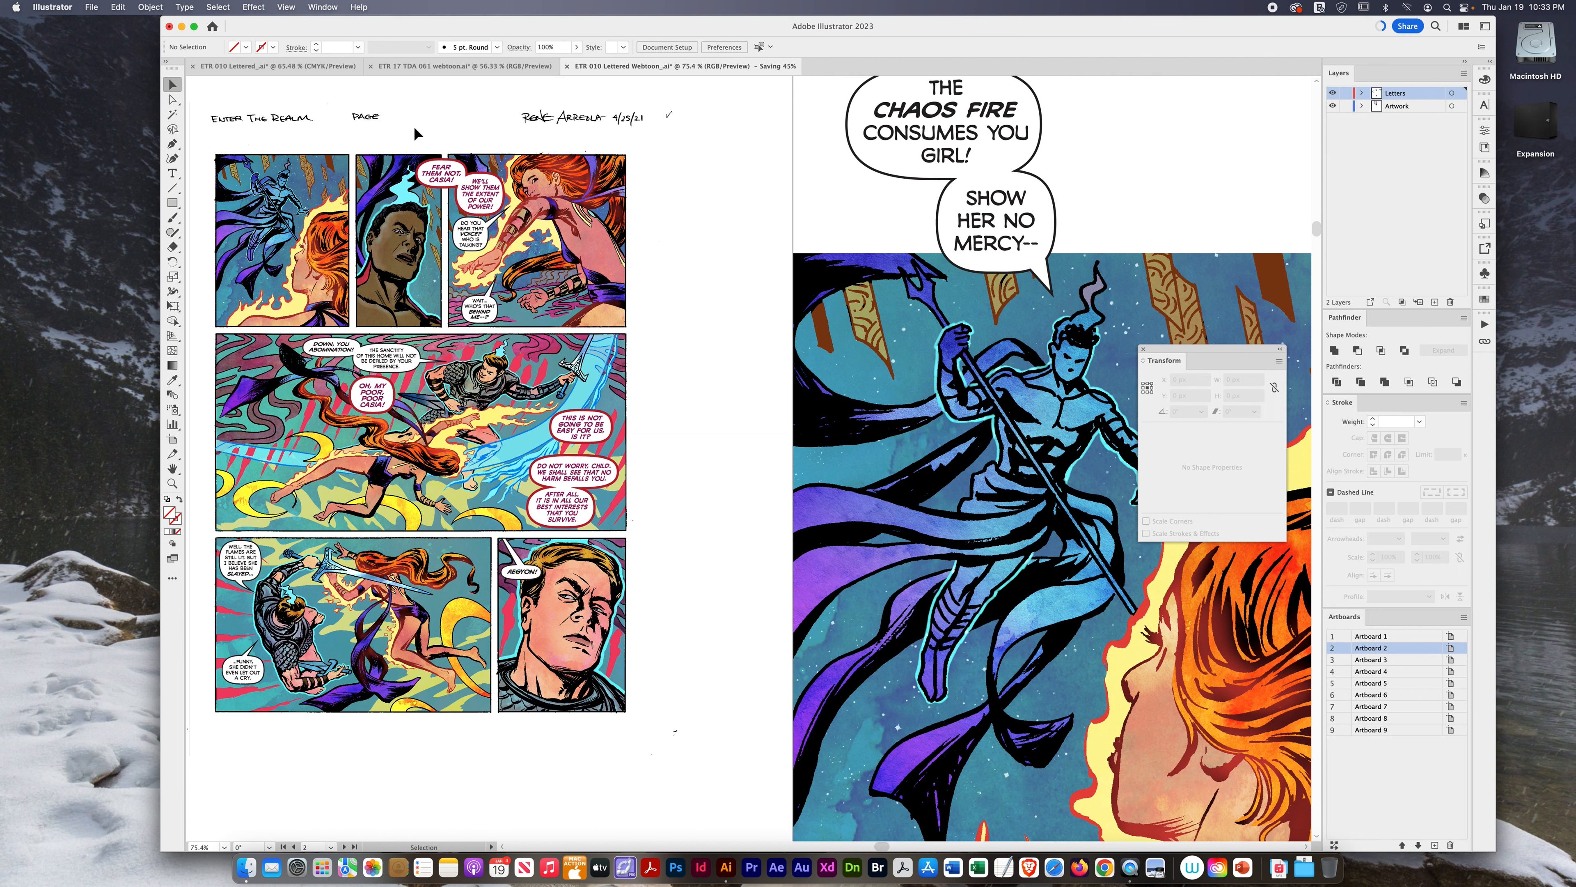
drag(467, 173, 787, 626)
scroll(931, 590, down, 10)
scroll(931, 590, right, 5)
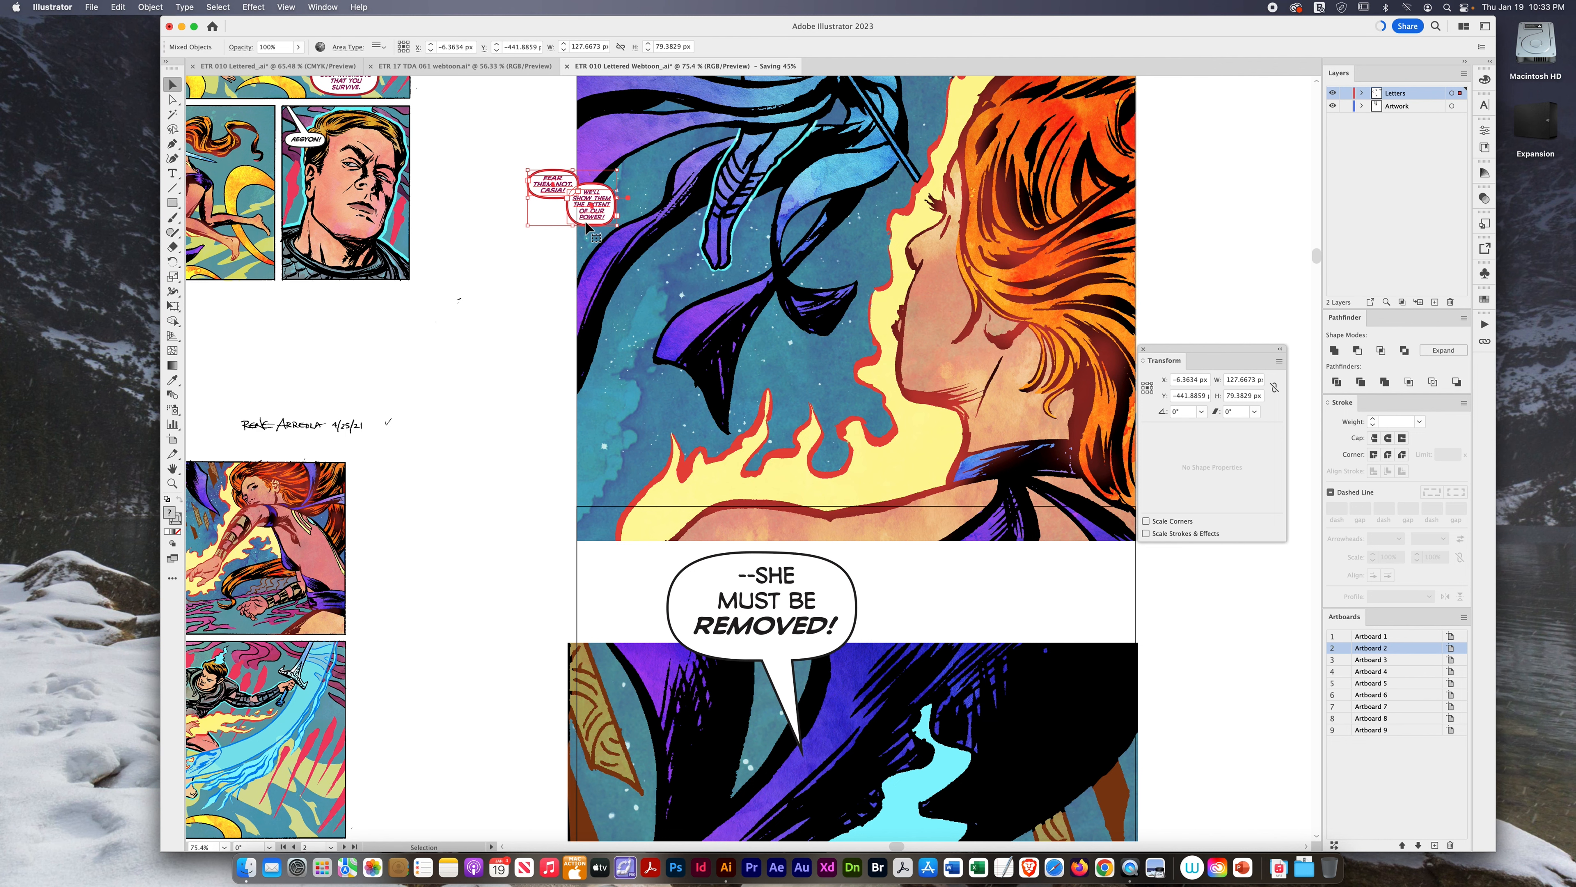
drag(583, 198, 1202, 674)
scroll(1197, 621, down, 5)
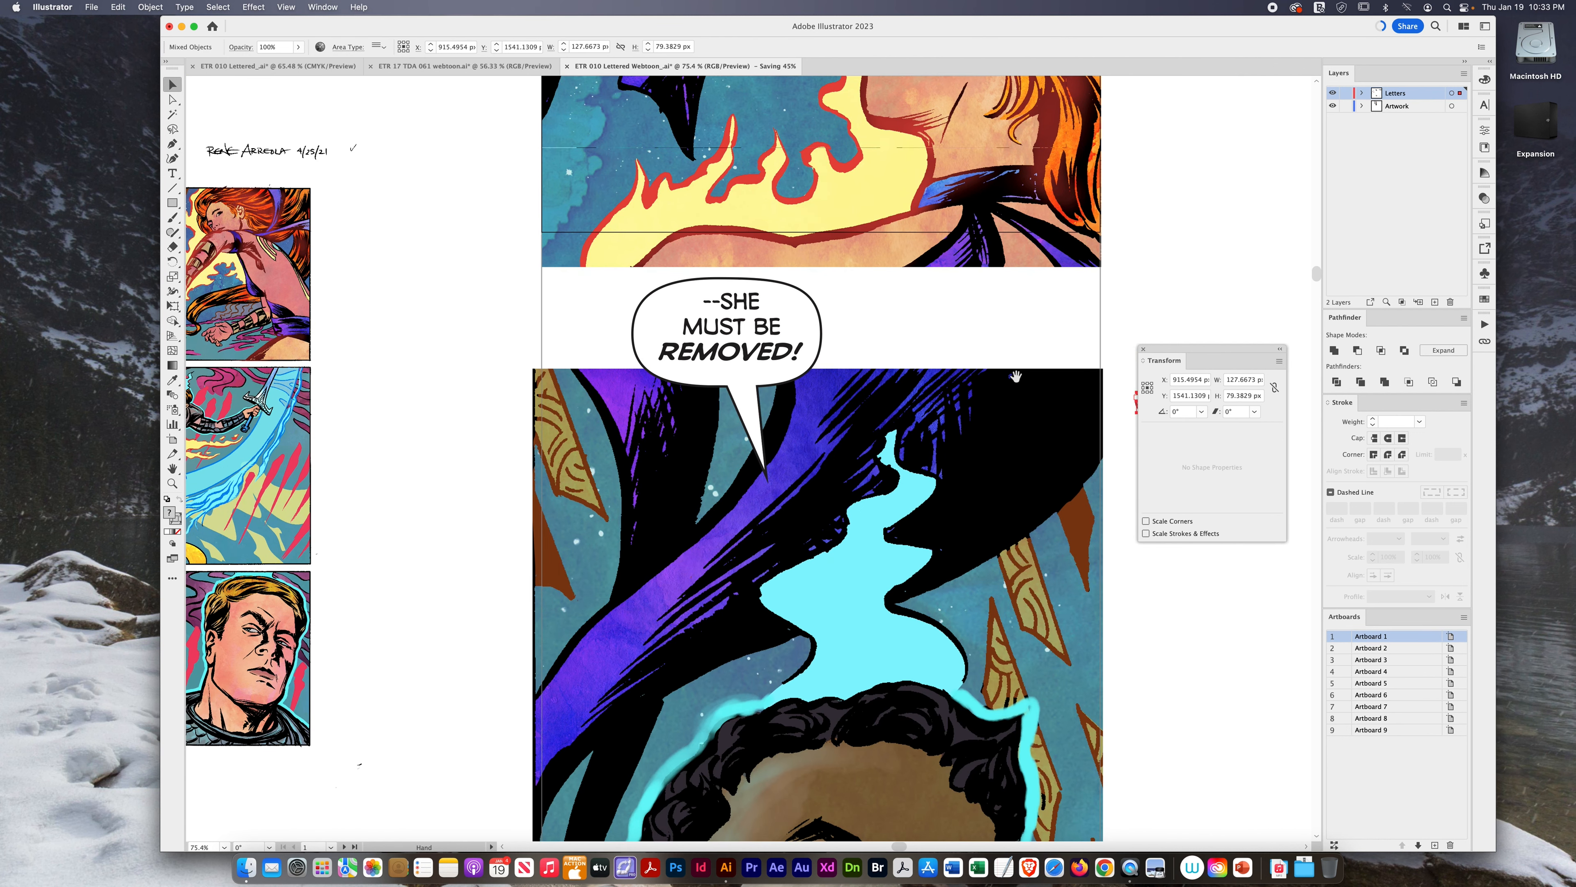
drag(1182, 351, 1217, 128)
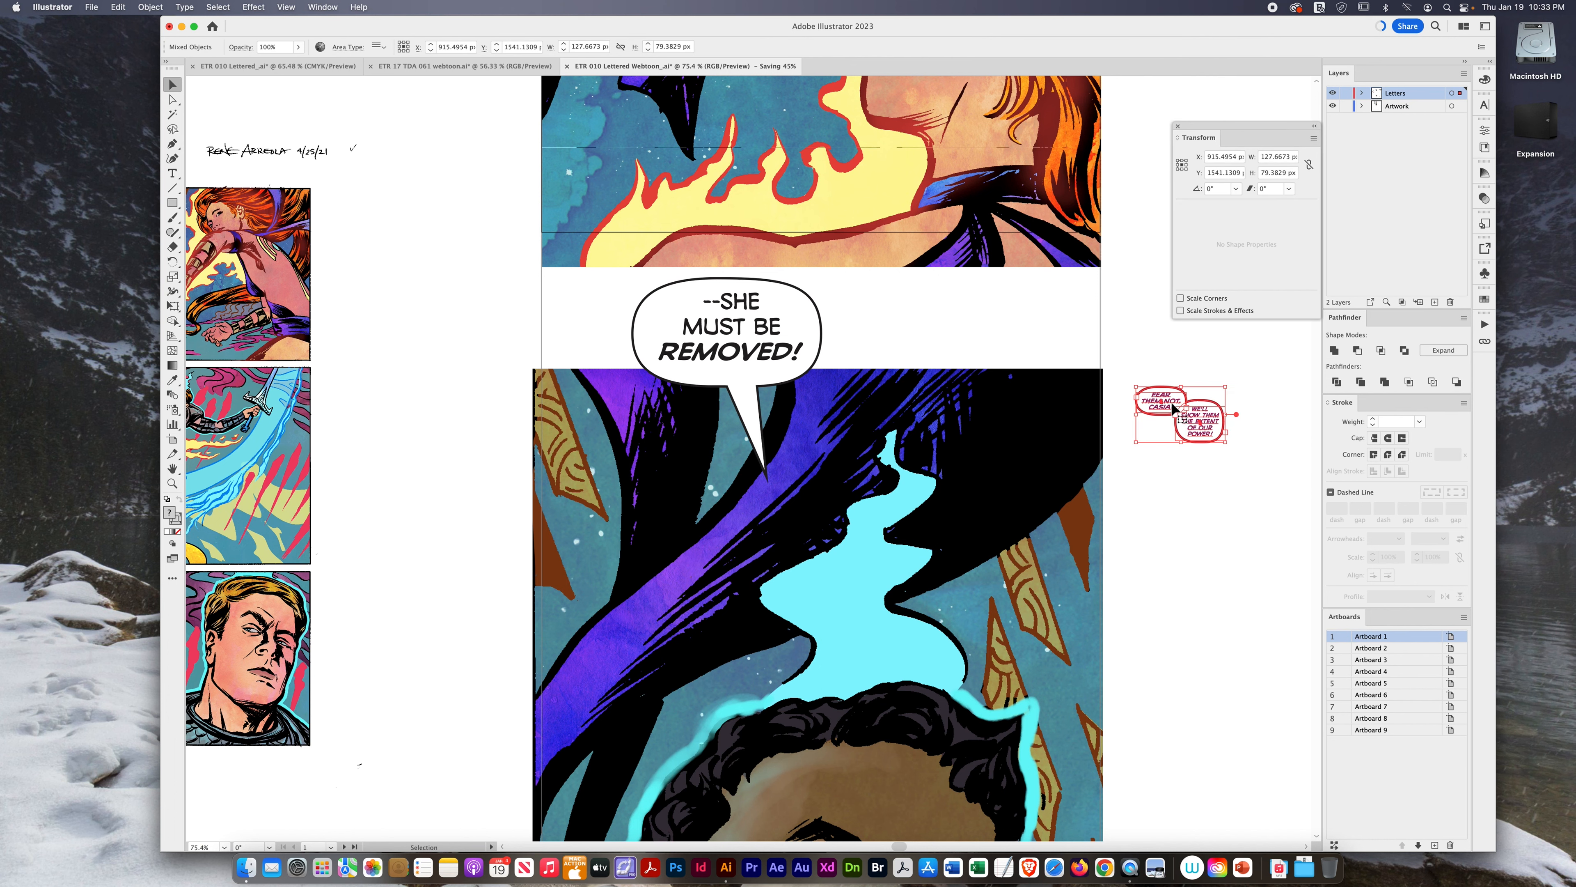
drag(1179, 481, 1082, 715)
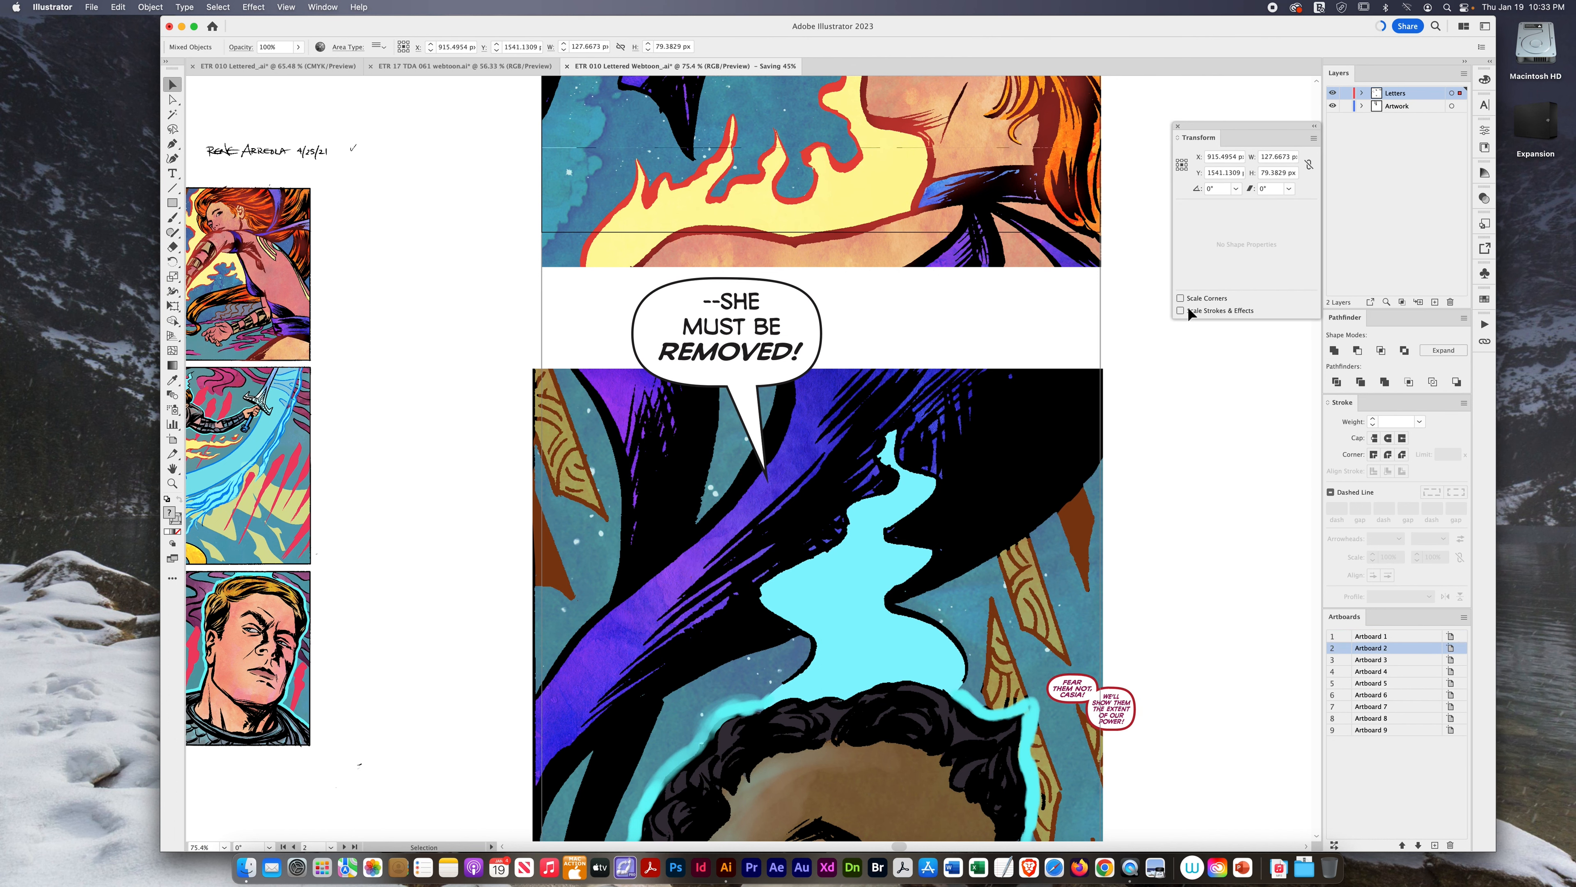
scroll(1191, 493, down, 5)
drag(1075, 412, 1175, 561)
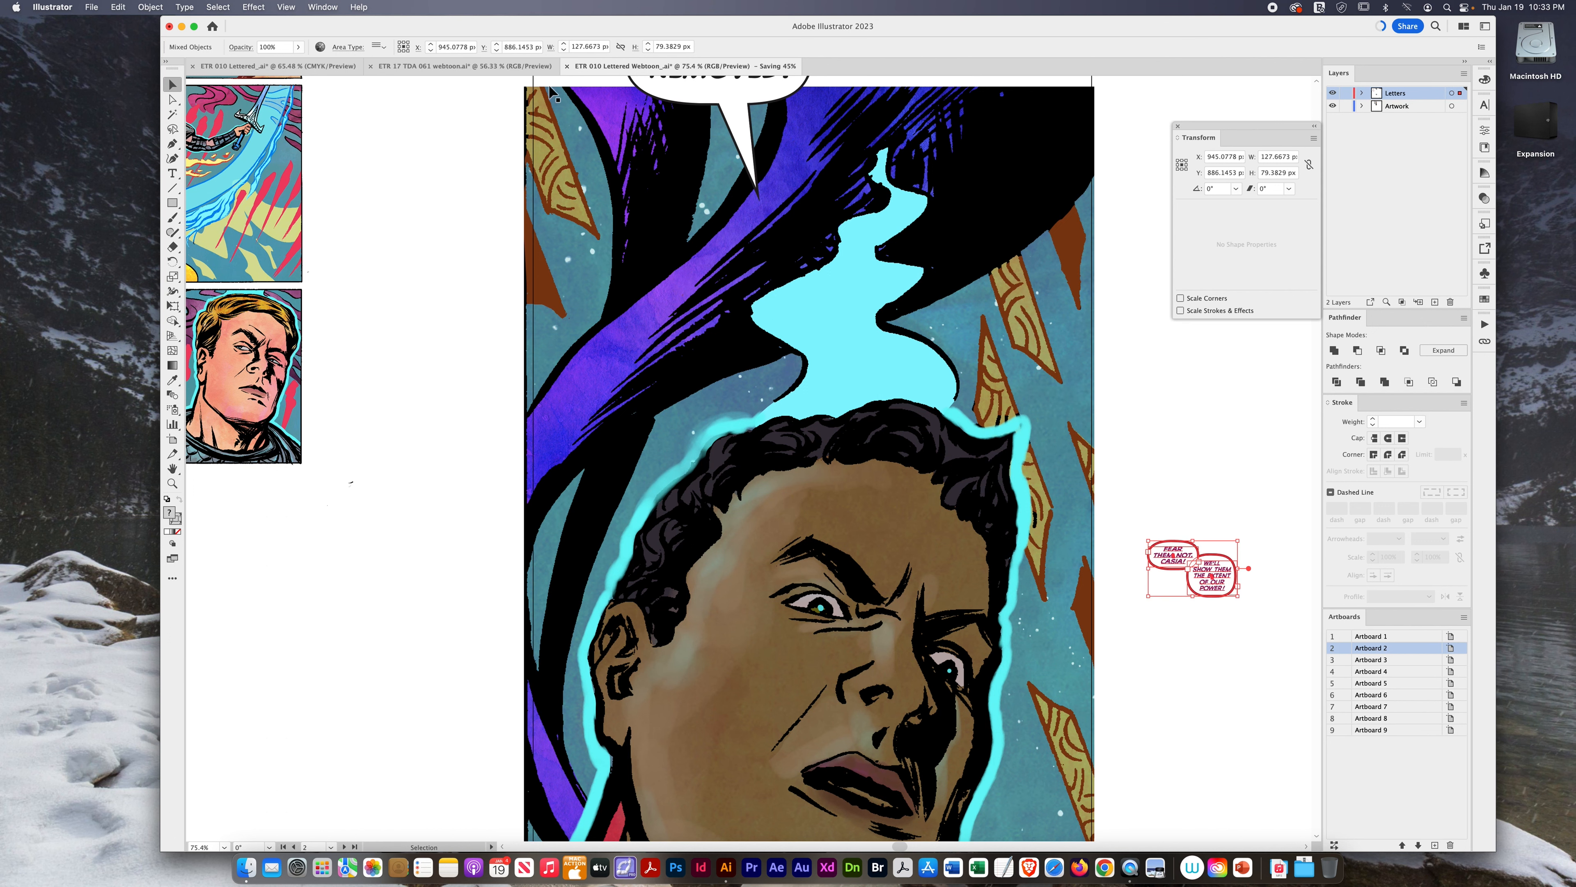
- Copy the red-outlined "SHE IS NOTHING, CASIA!" balloon pair from the ETR 17 webtoon file and paste it into the ETR 010 webtoon as a size reference
click(490, 68)
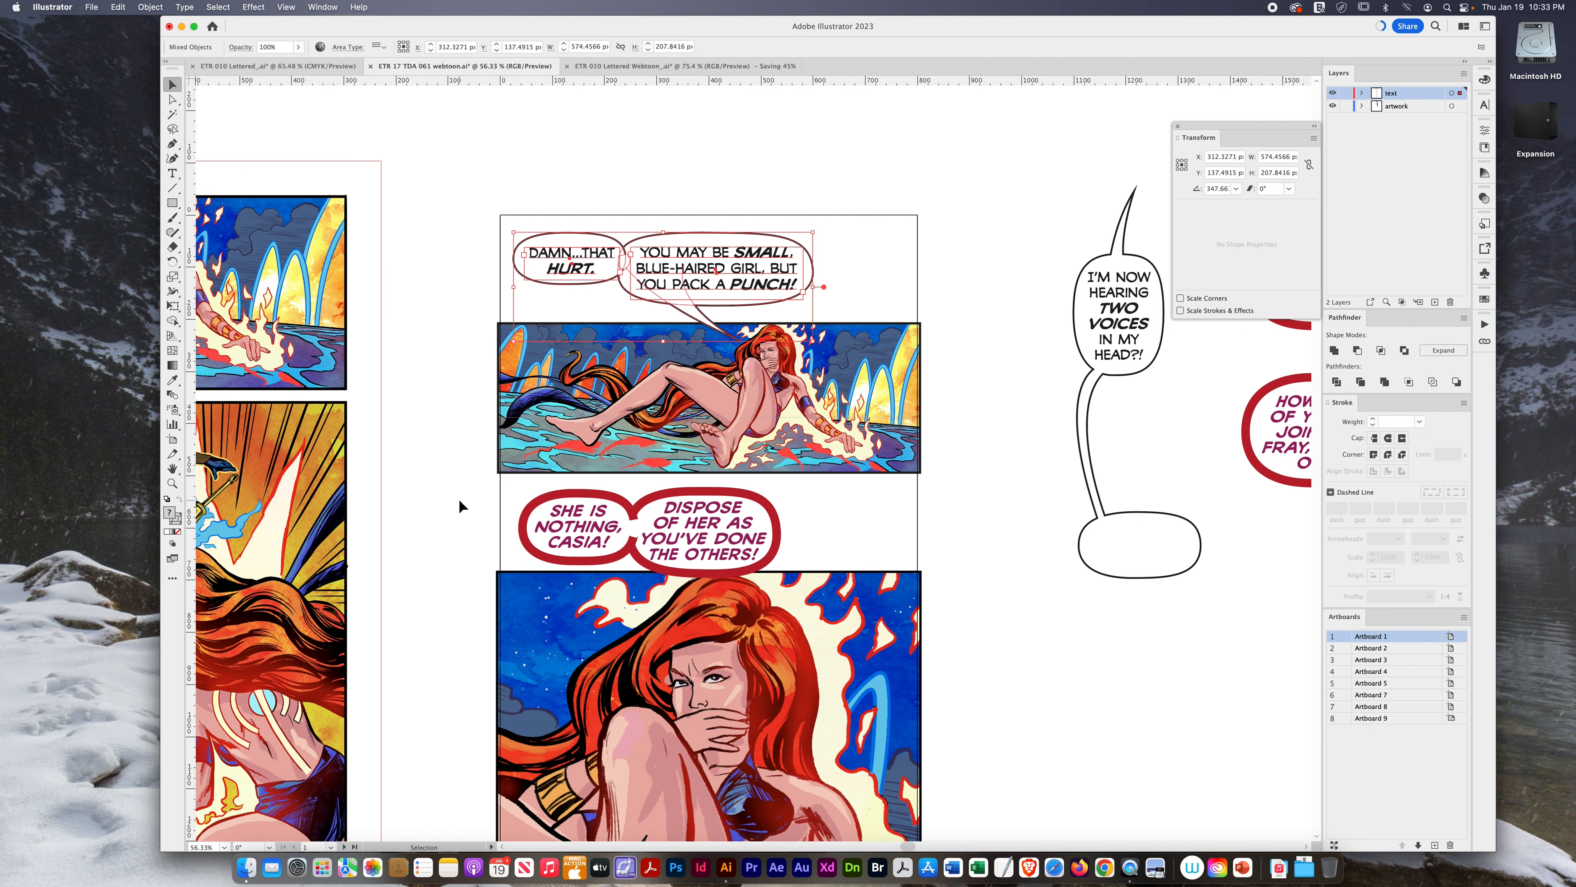
drag(462, 535, 810, 543)
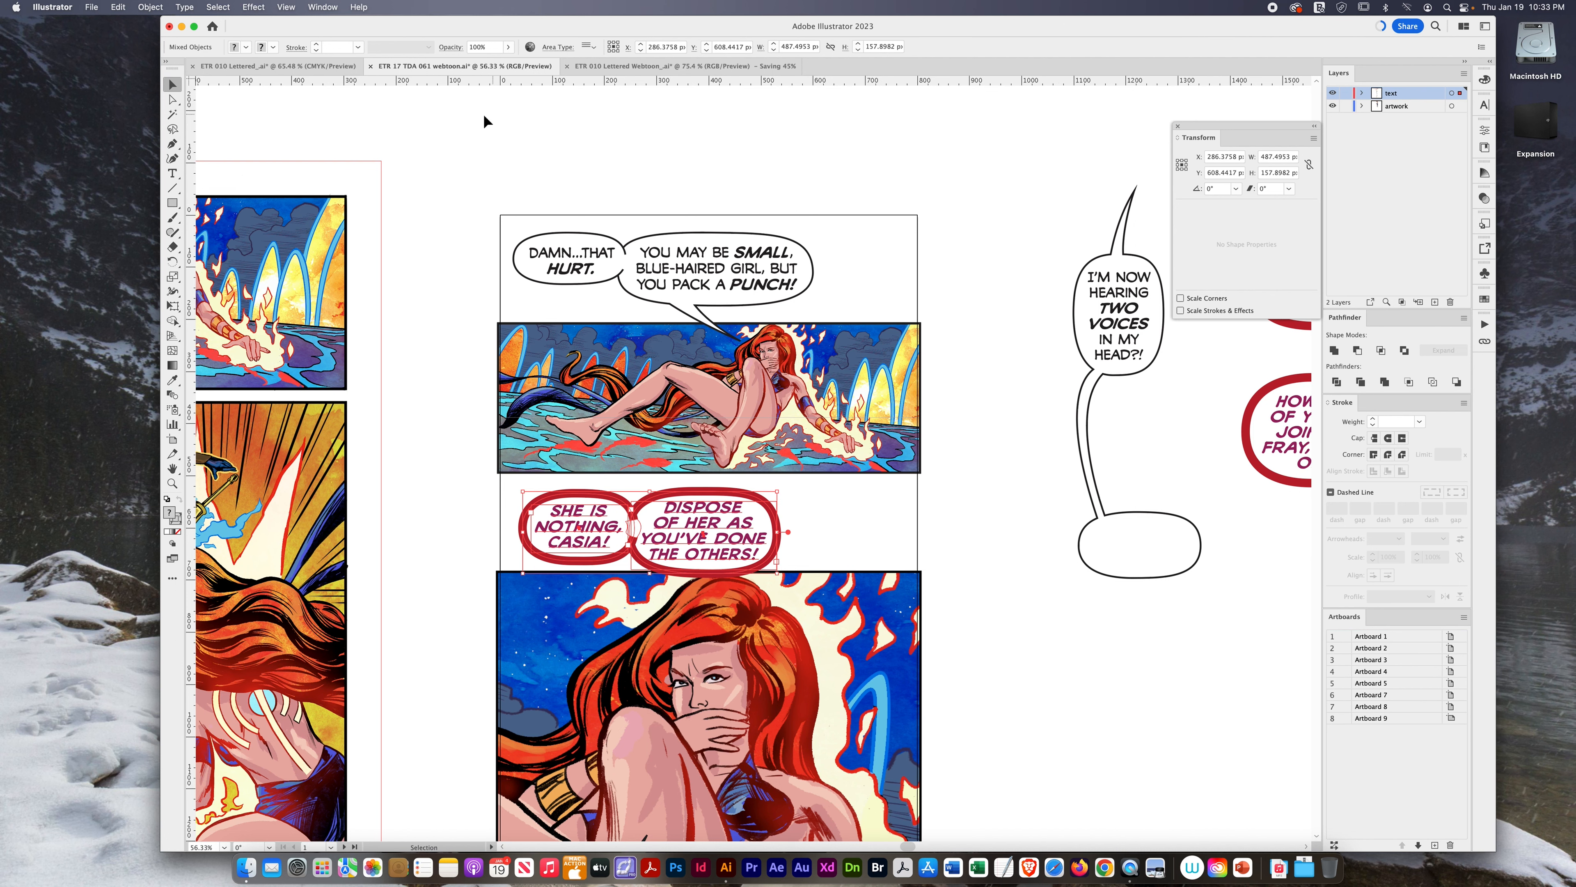
click(316, 68)
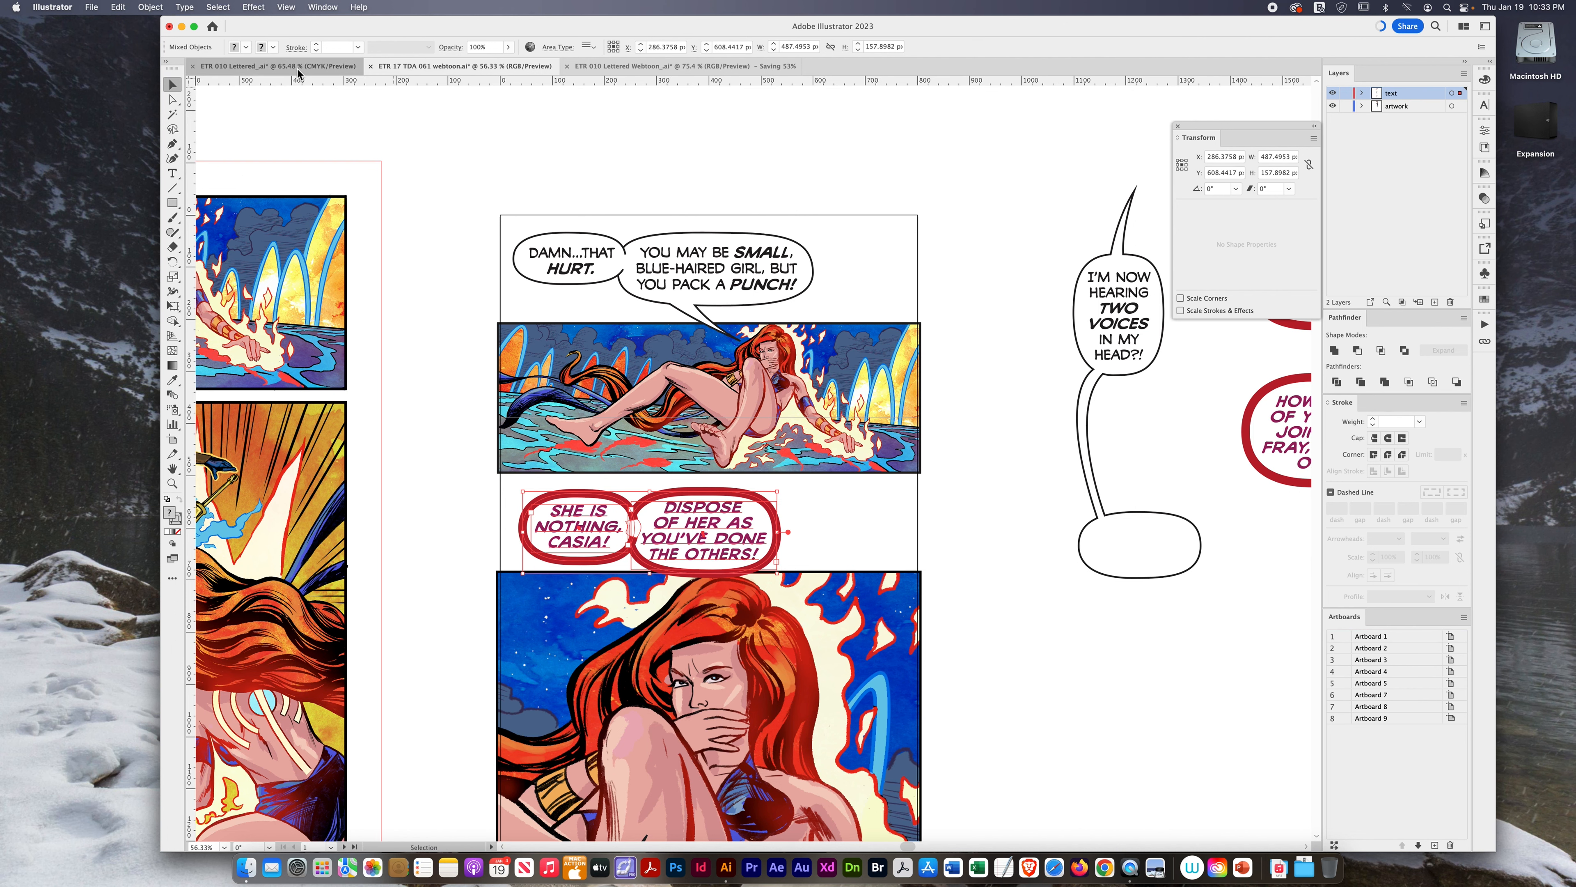
click(610, 69)
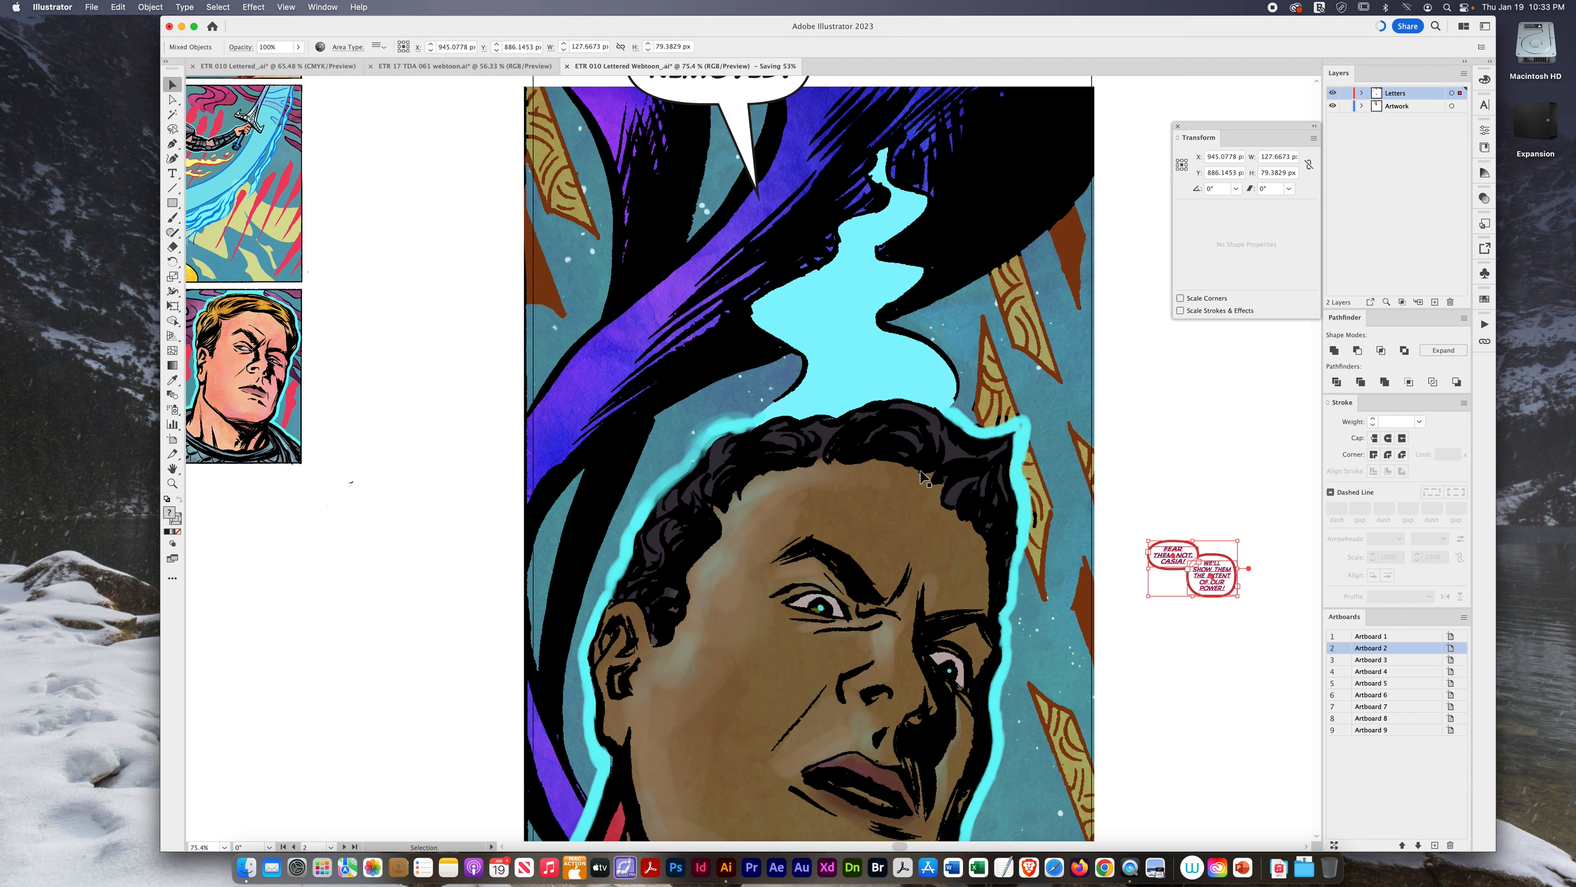
click(1125, 457)
key(super+v)
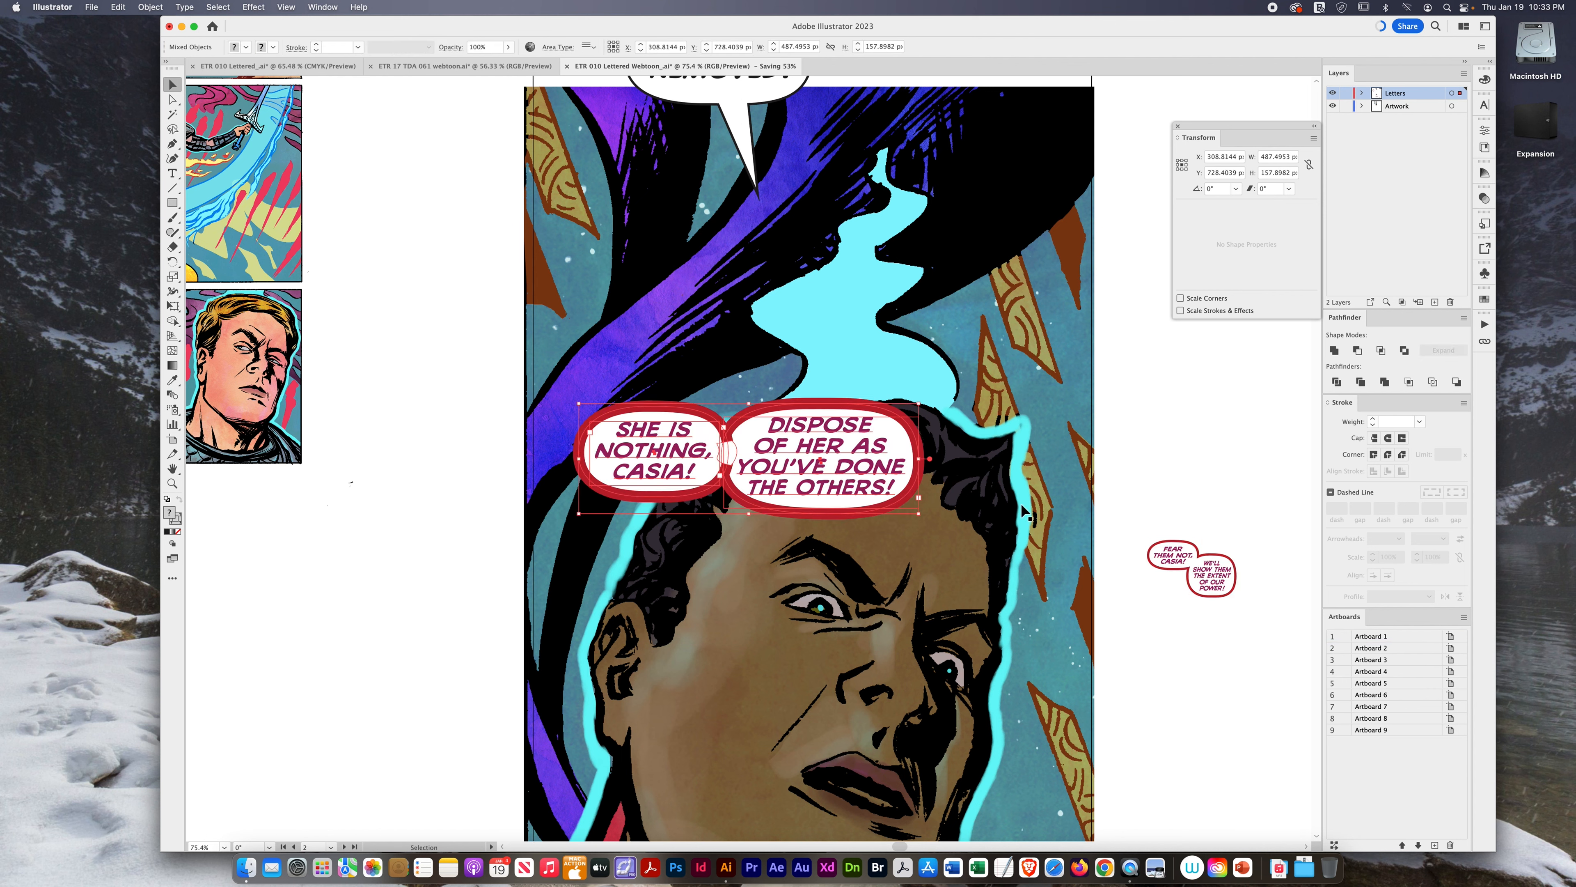
- Enlarge the "FEAR THEM NOT, CASIA!" balloon pair to about 450 × 286 px, matching its lettering to the pasted reference balloons
click(1225, 568)
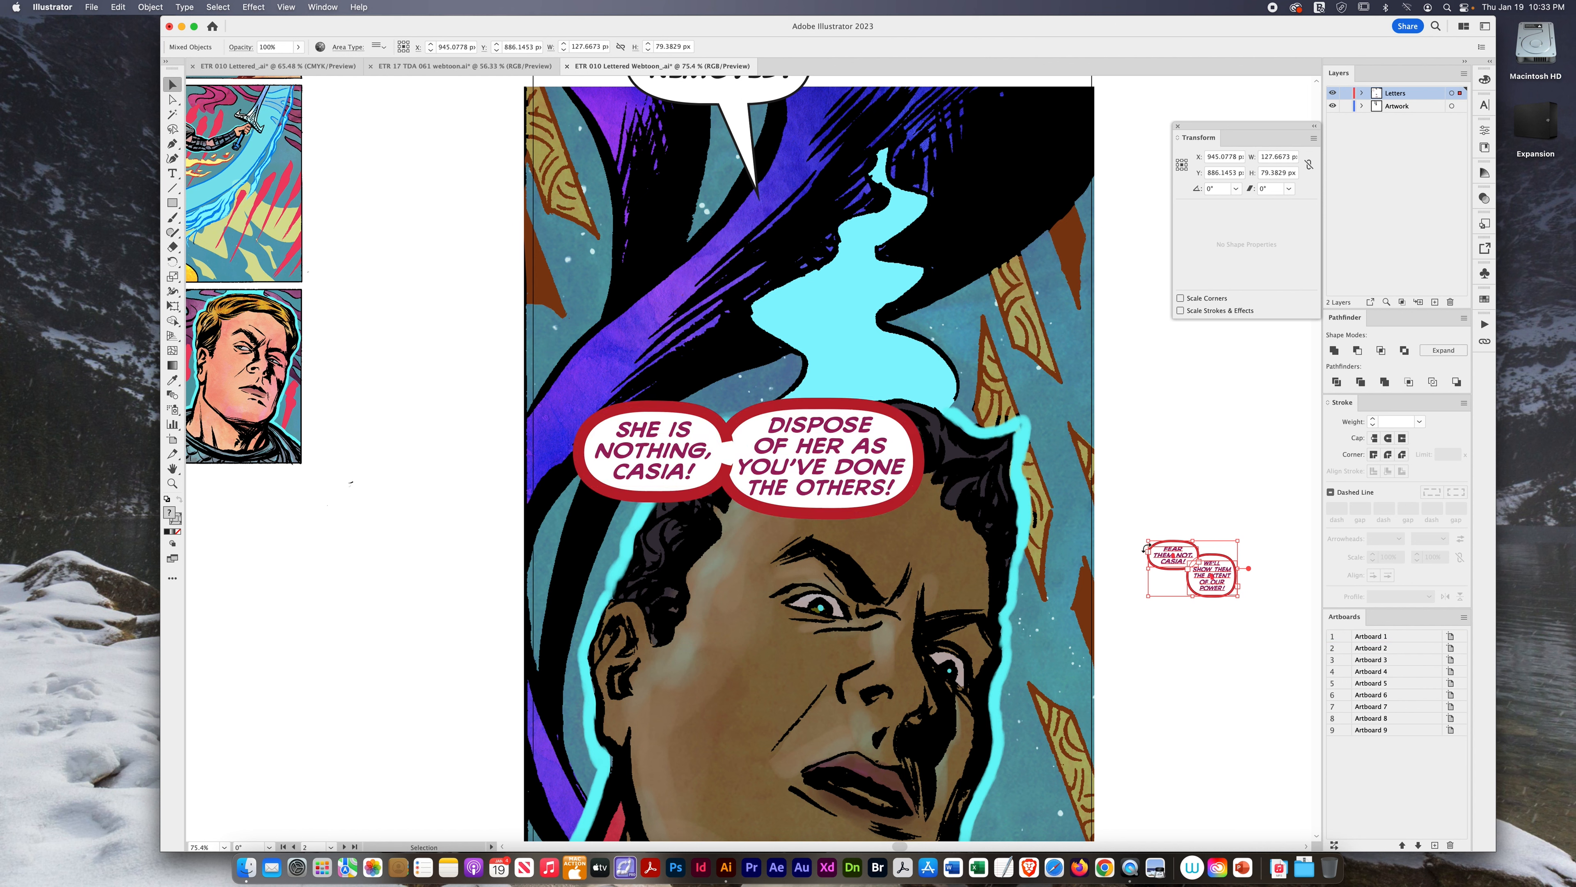
drag(1146, 541, 876, 396)
click(1148, 360)
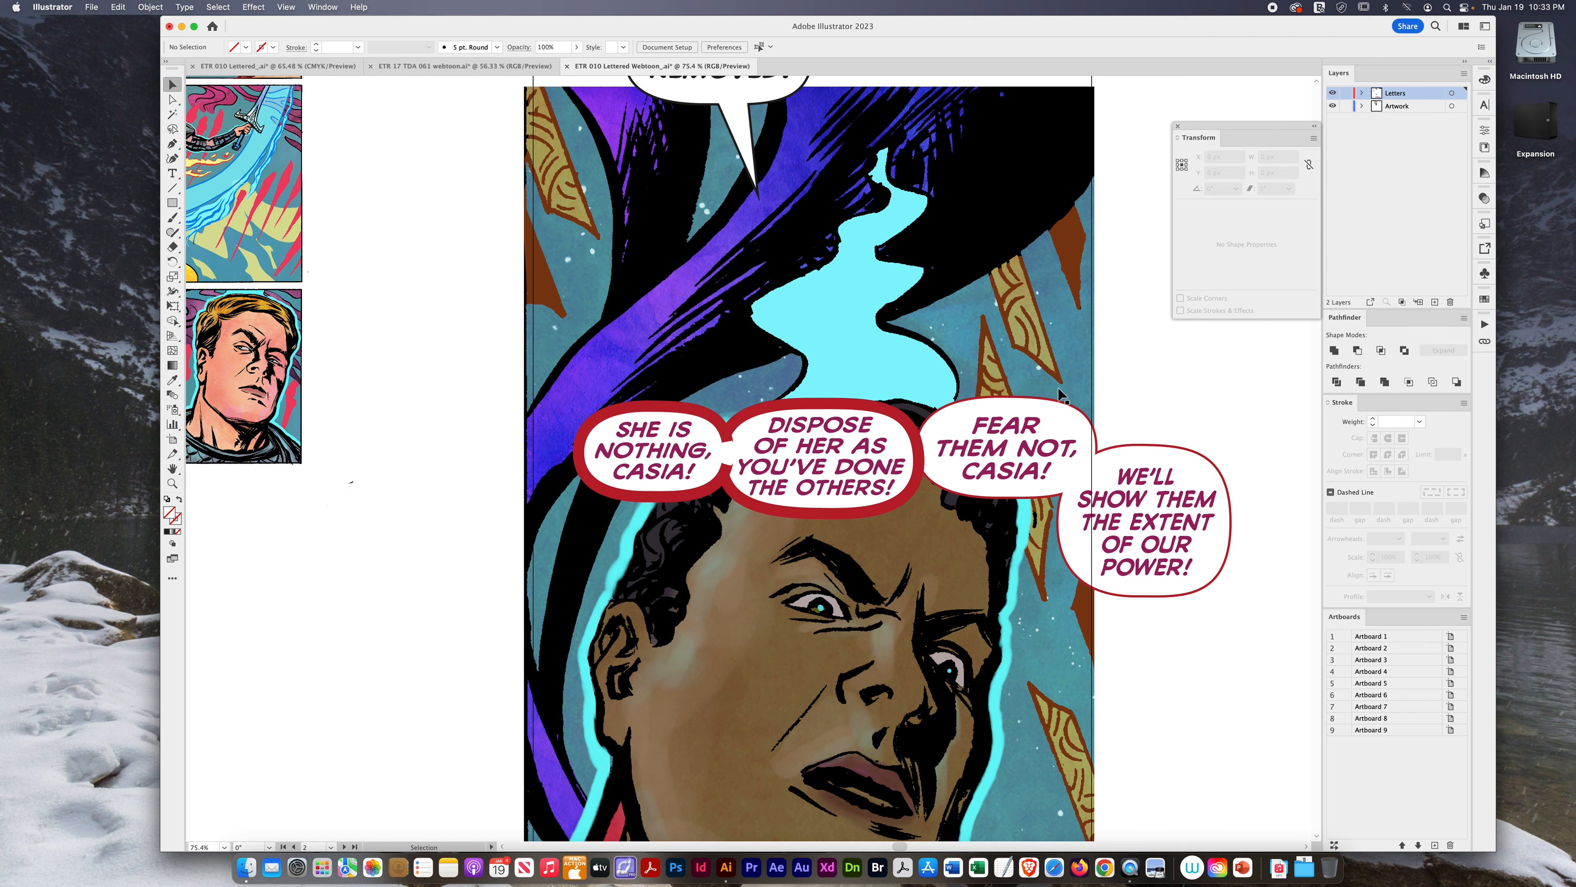
- Set the red outline of the "FEAR THEM NOT, CASIA!" balloon pair to a 16 pt stroke weight
click(1048, 402)
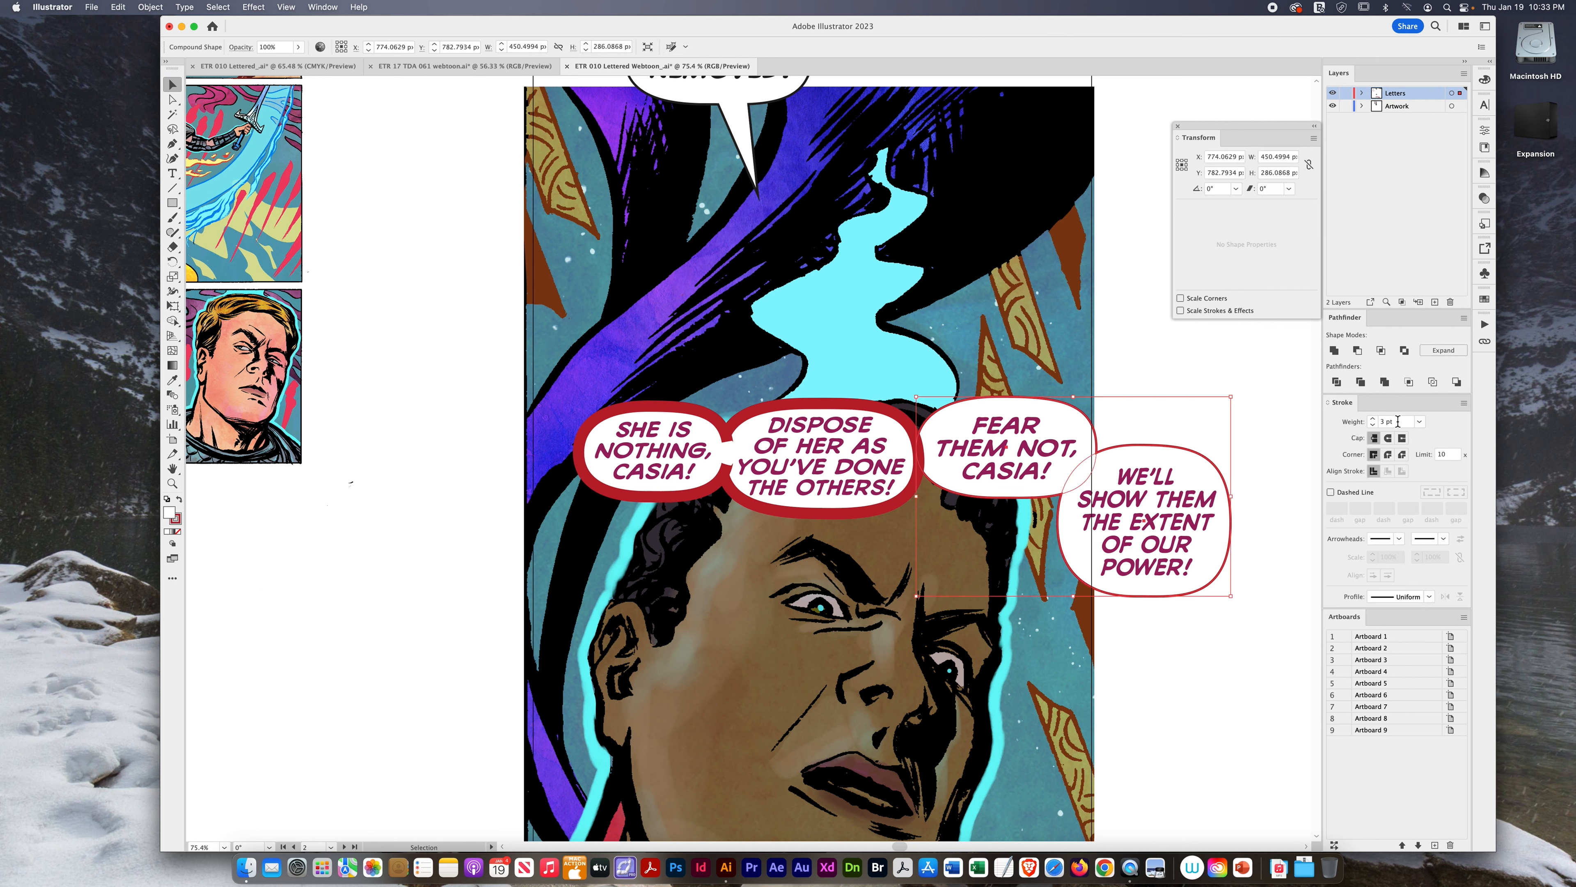
click(1398, 421)
text(16)
key(Return)
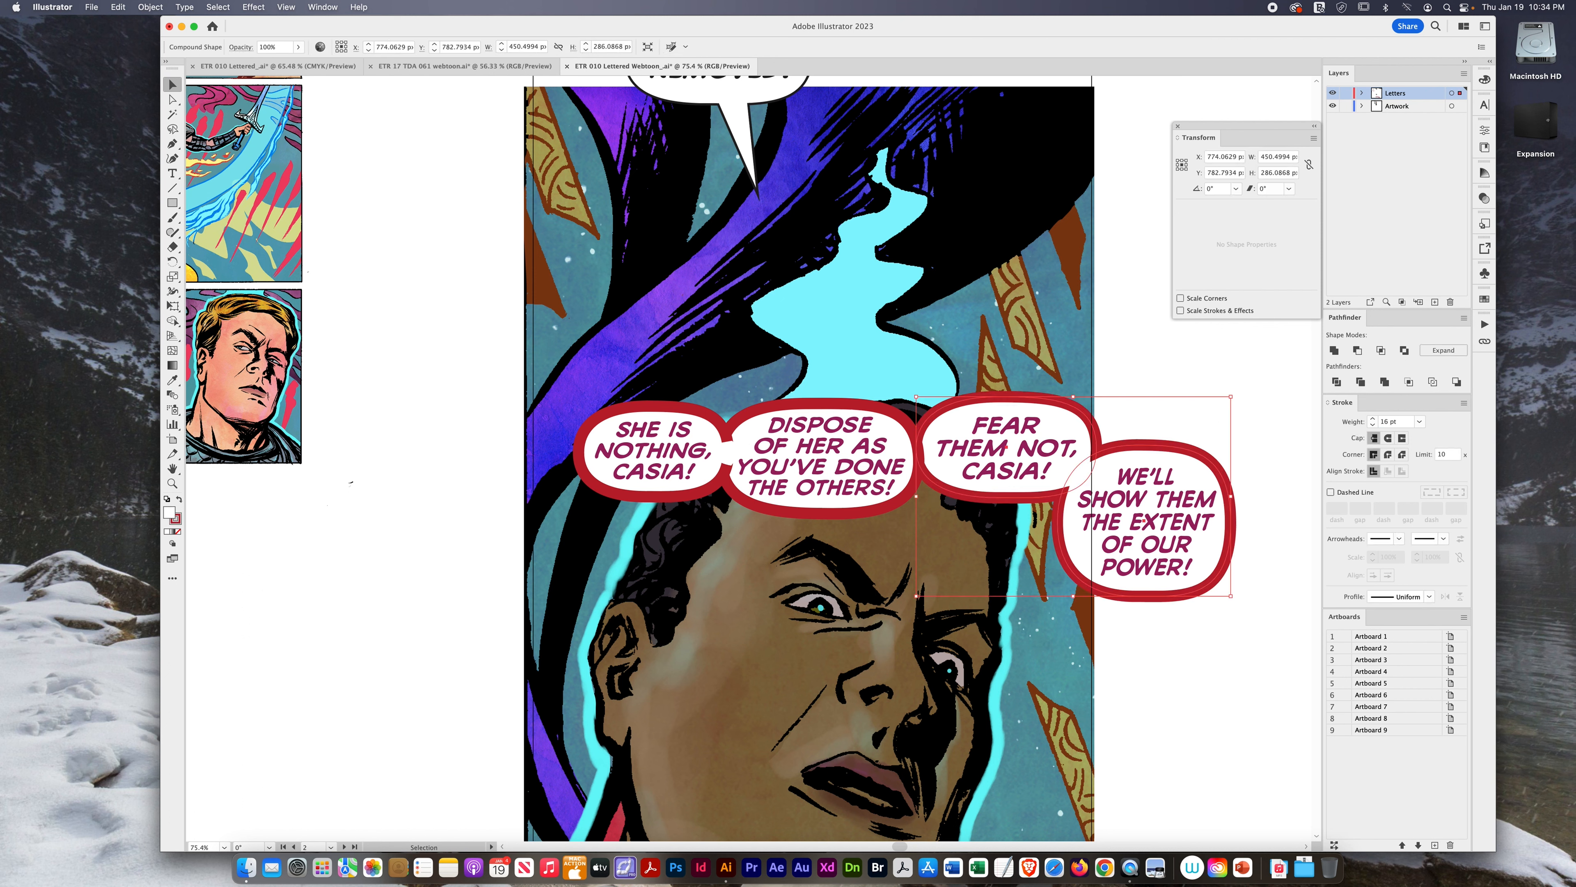
click(1118, 359)
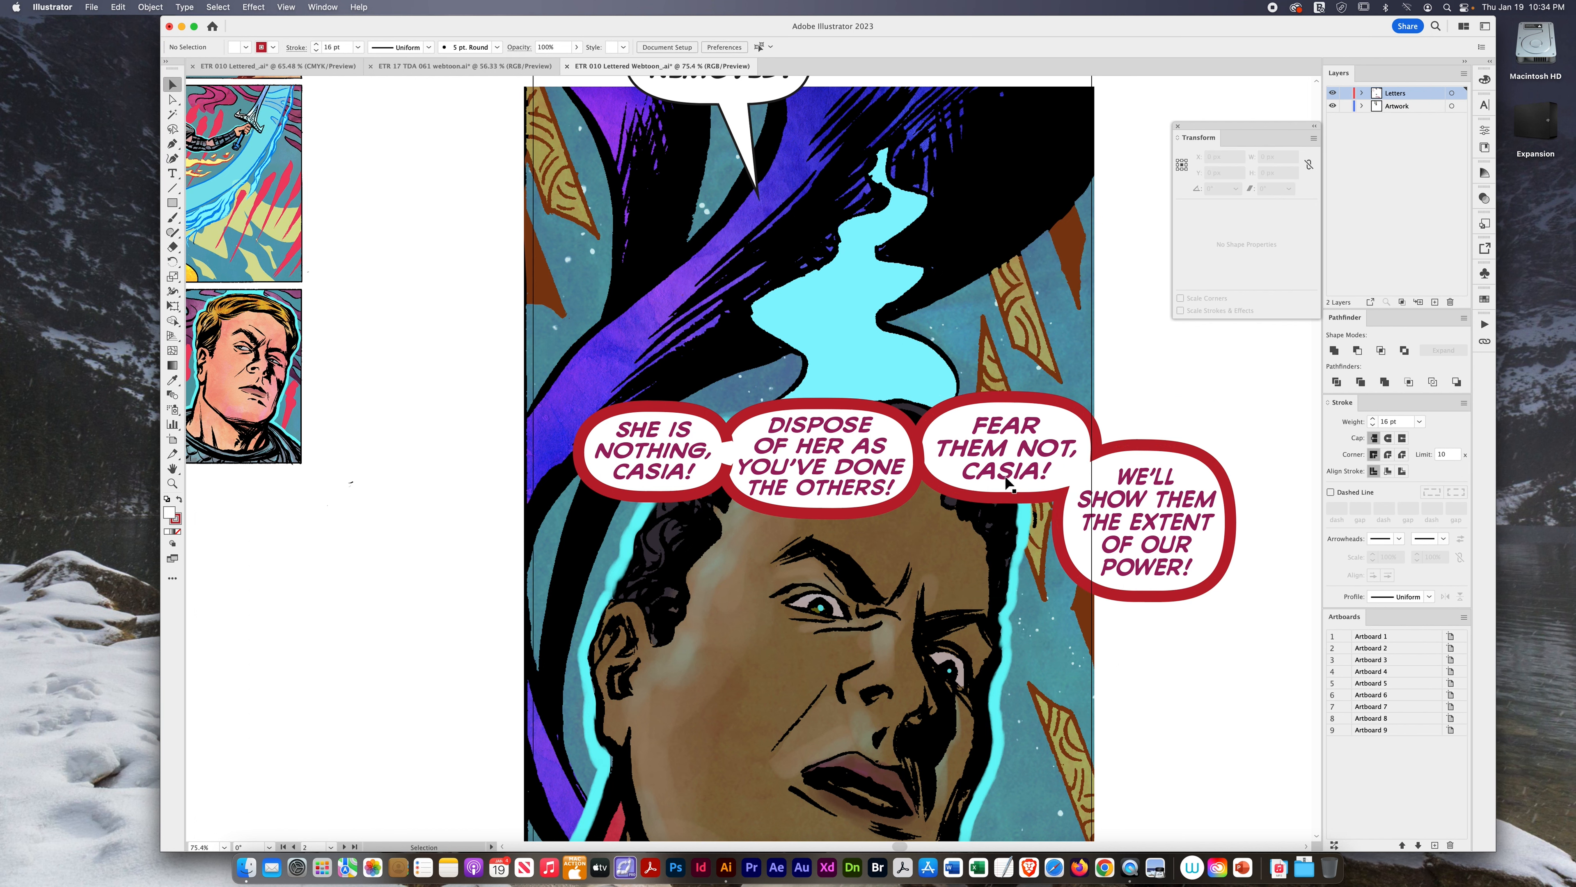
- Delete the pasted "SHE IS NOTHING, CASIA!" and "DISPOSE OF HER AS YOU'VE DONE THE OTHERS!" reference balloons along with their lettering
drag(858, 581, 862, 583)
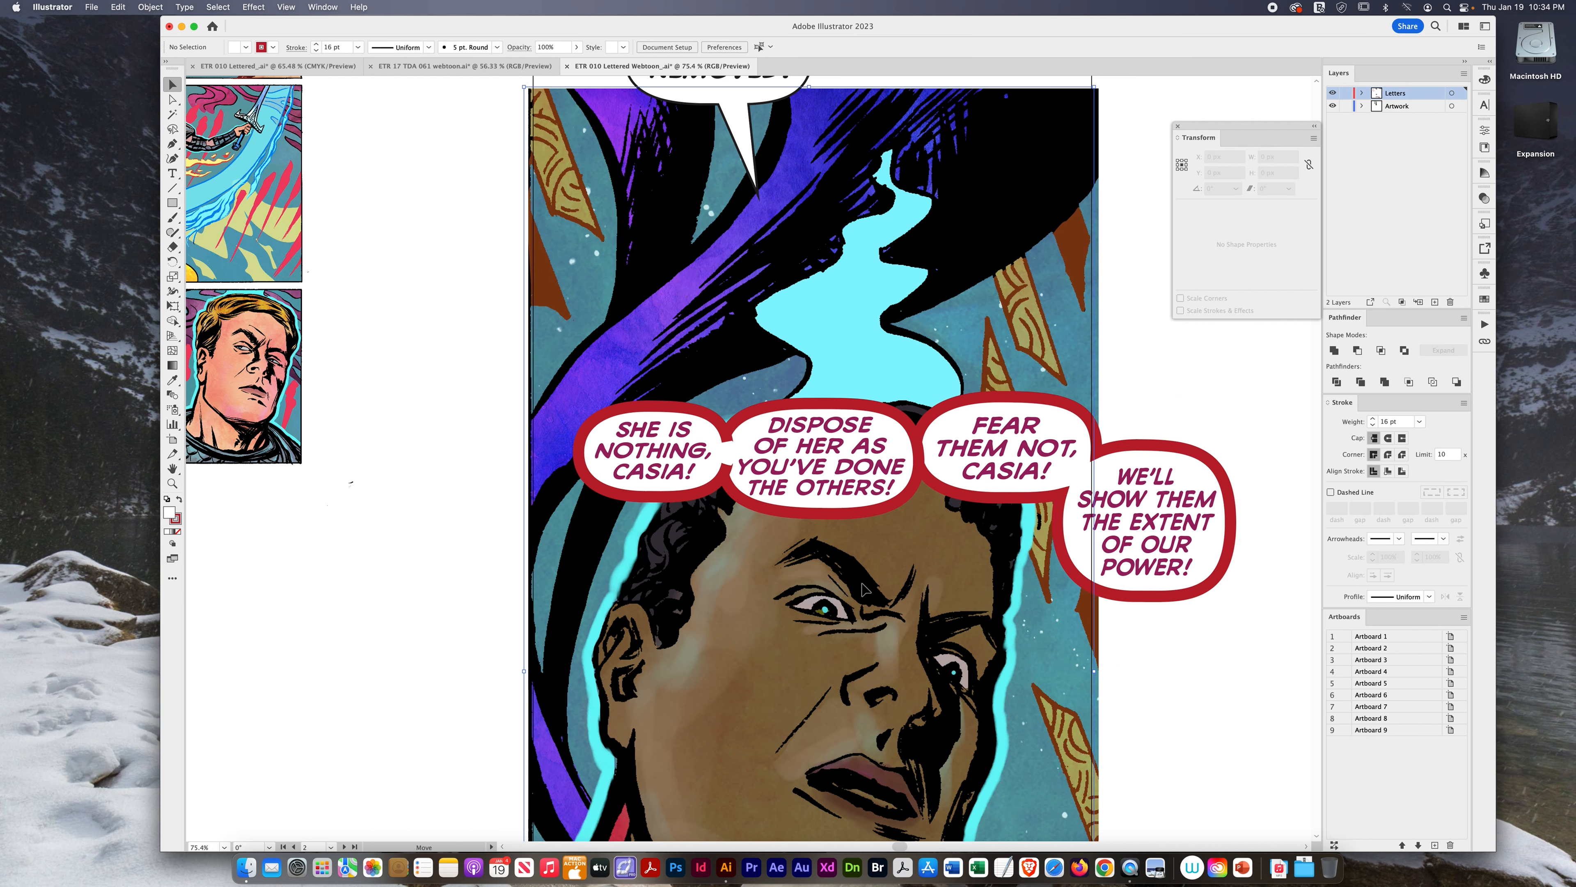
click(445, 470)
click(639, 447)
click(475, 394)
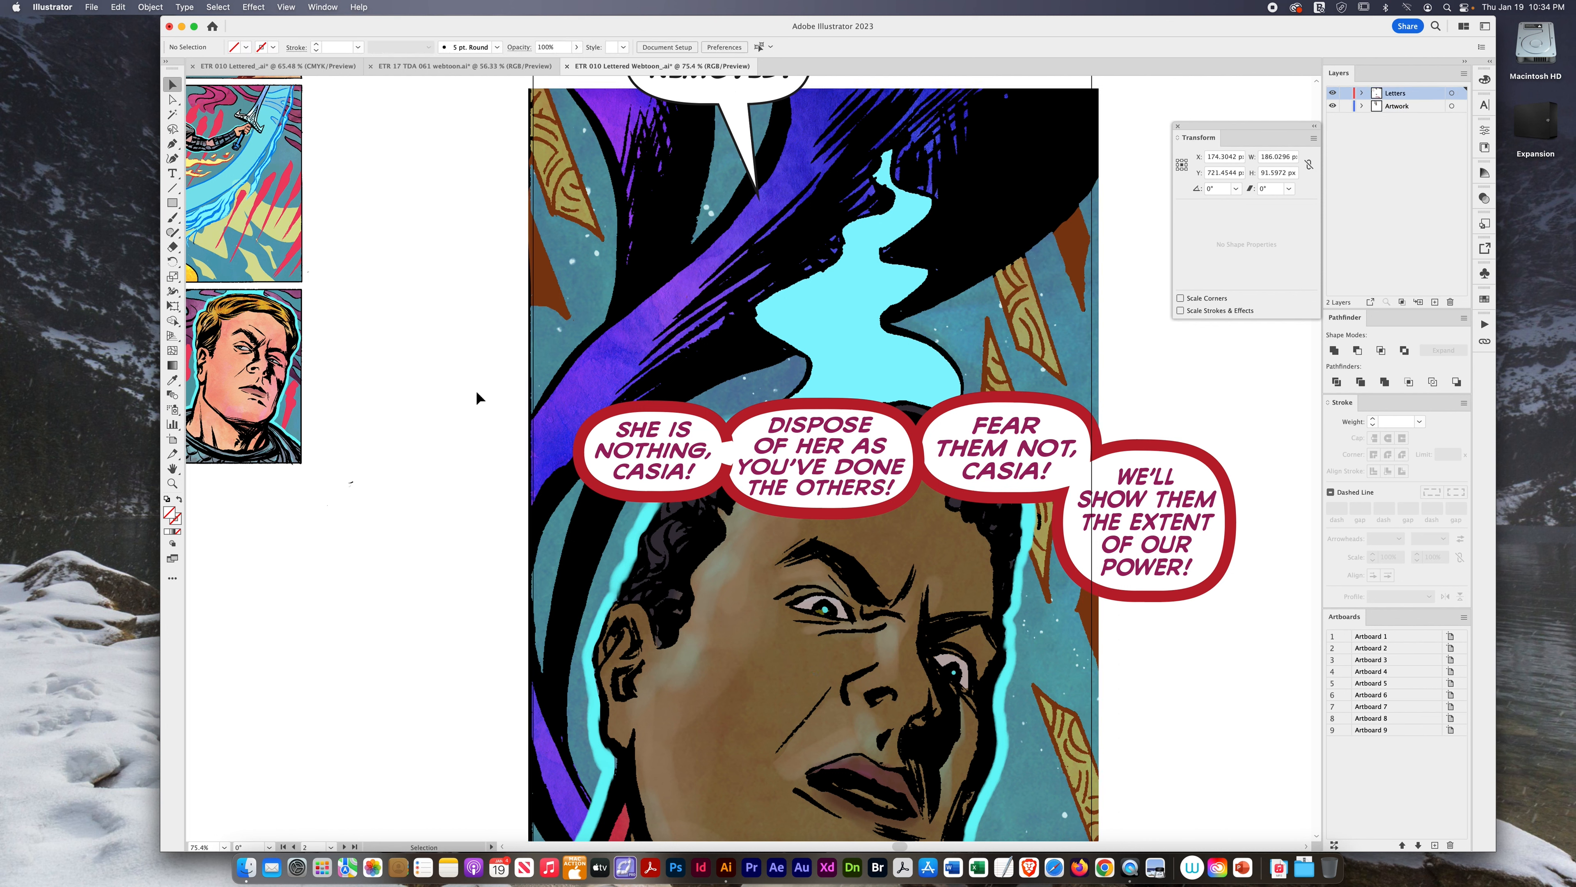
click(641, 413)
key(Delete)
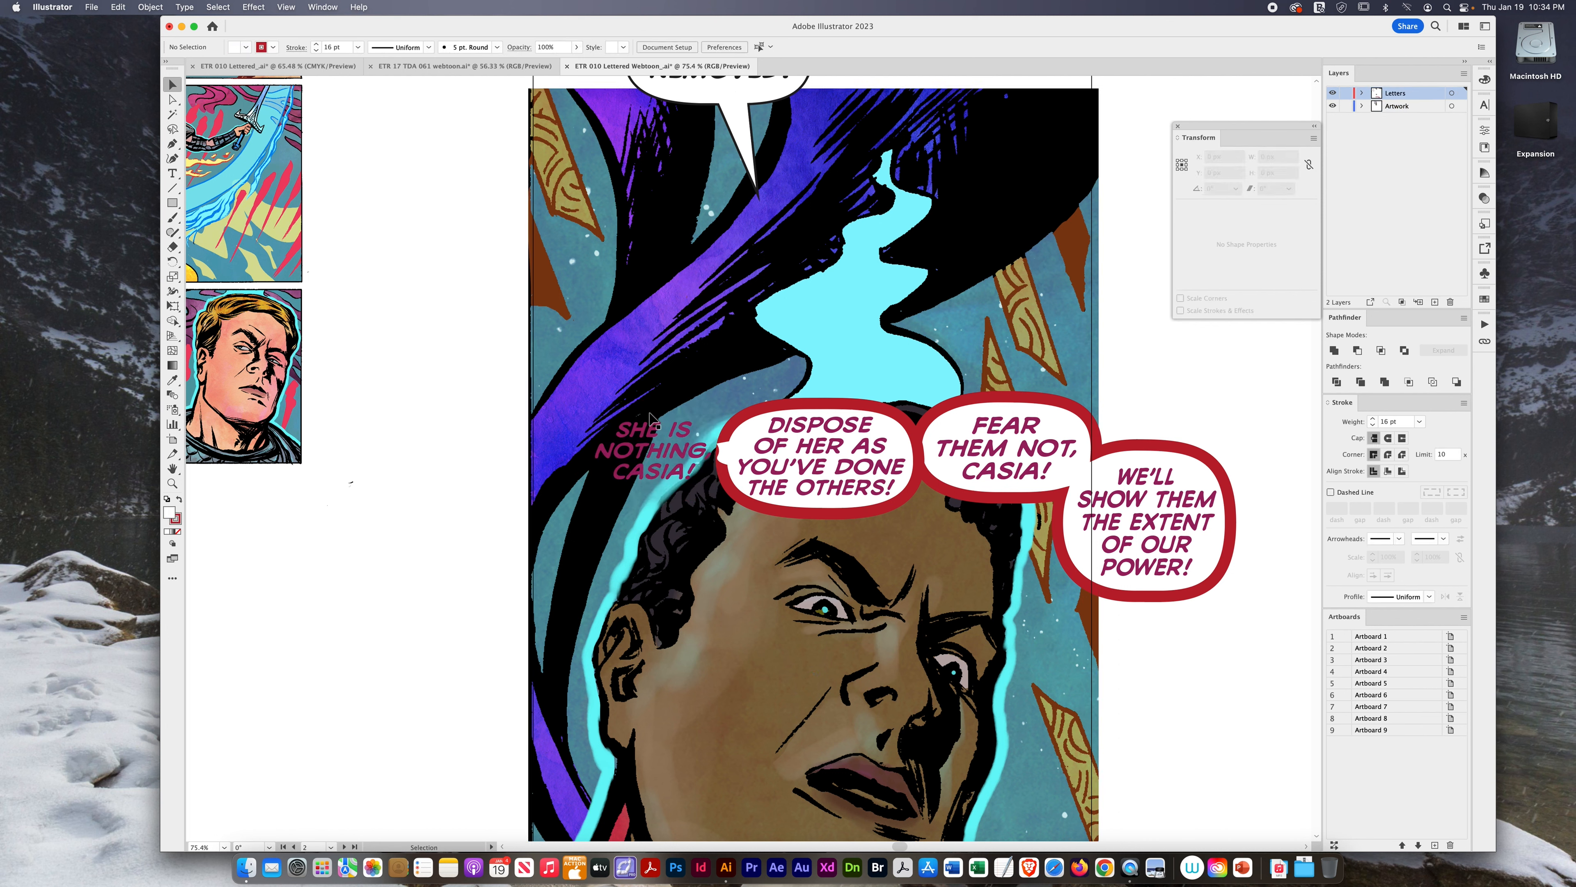
click(797, 407)
key(Delete)
click(735, 457)
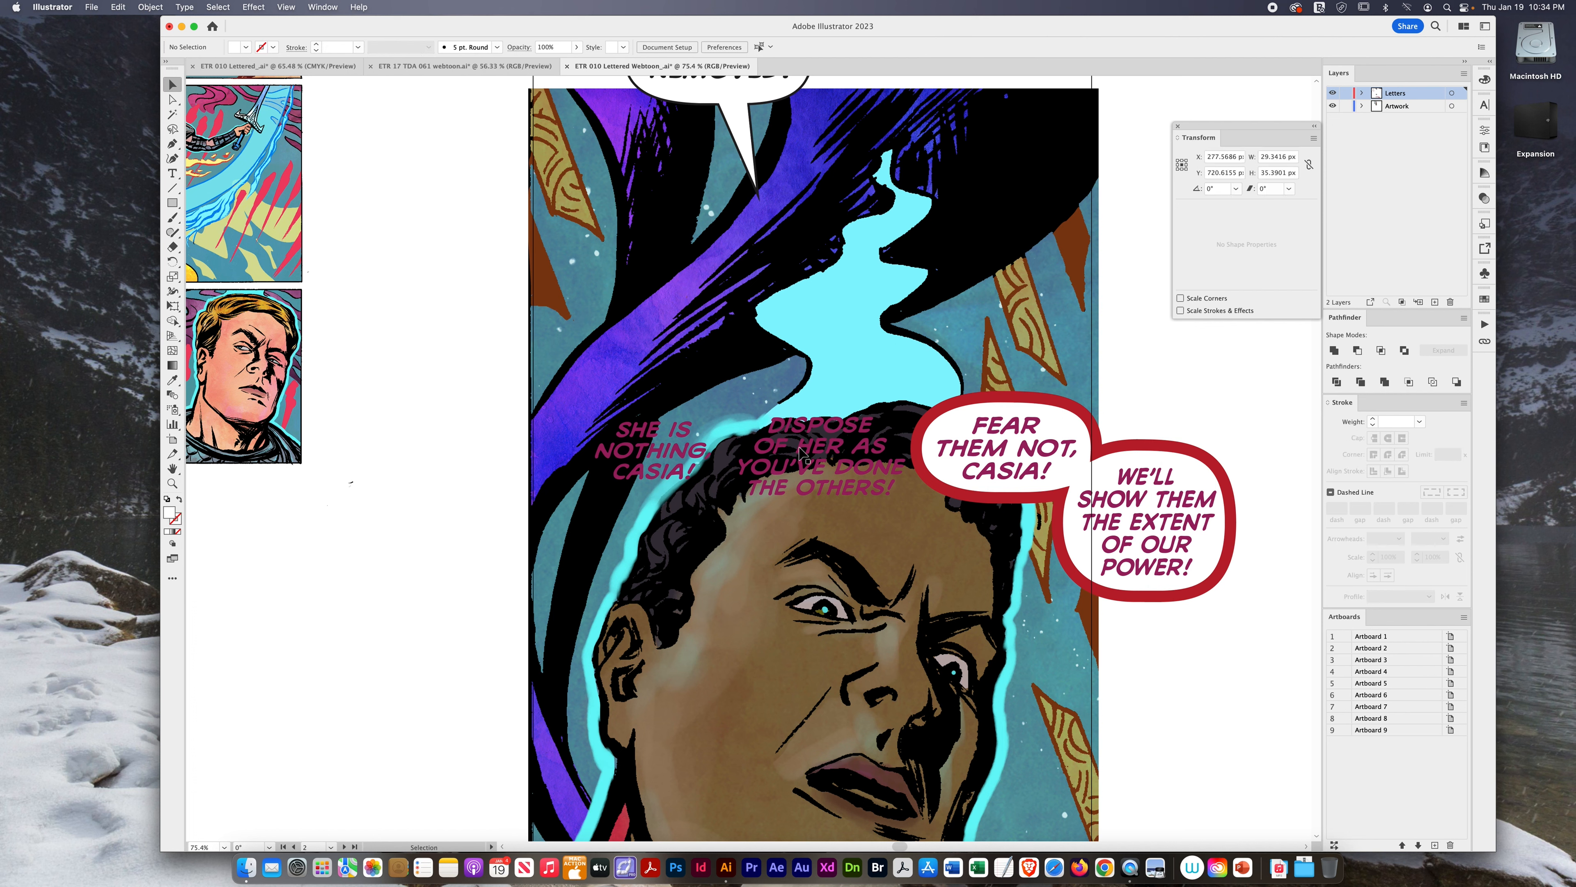
key(Delete)
click(659, 465)
key(Delete)
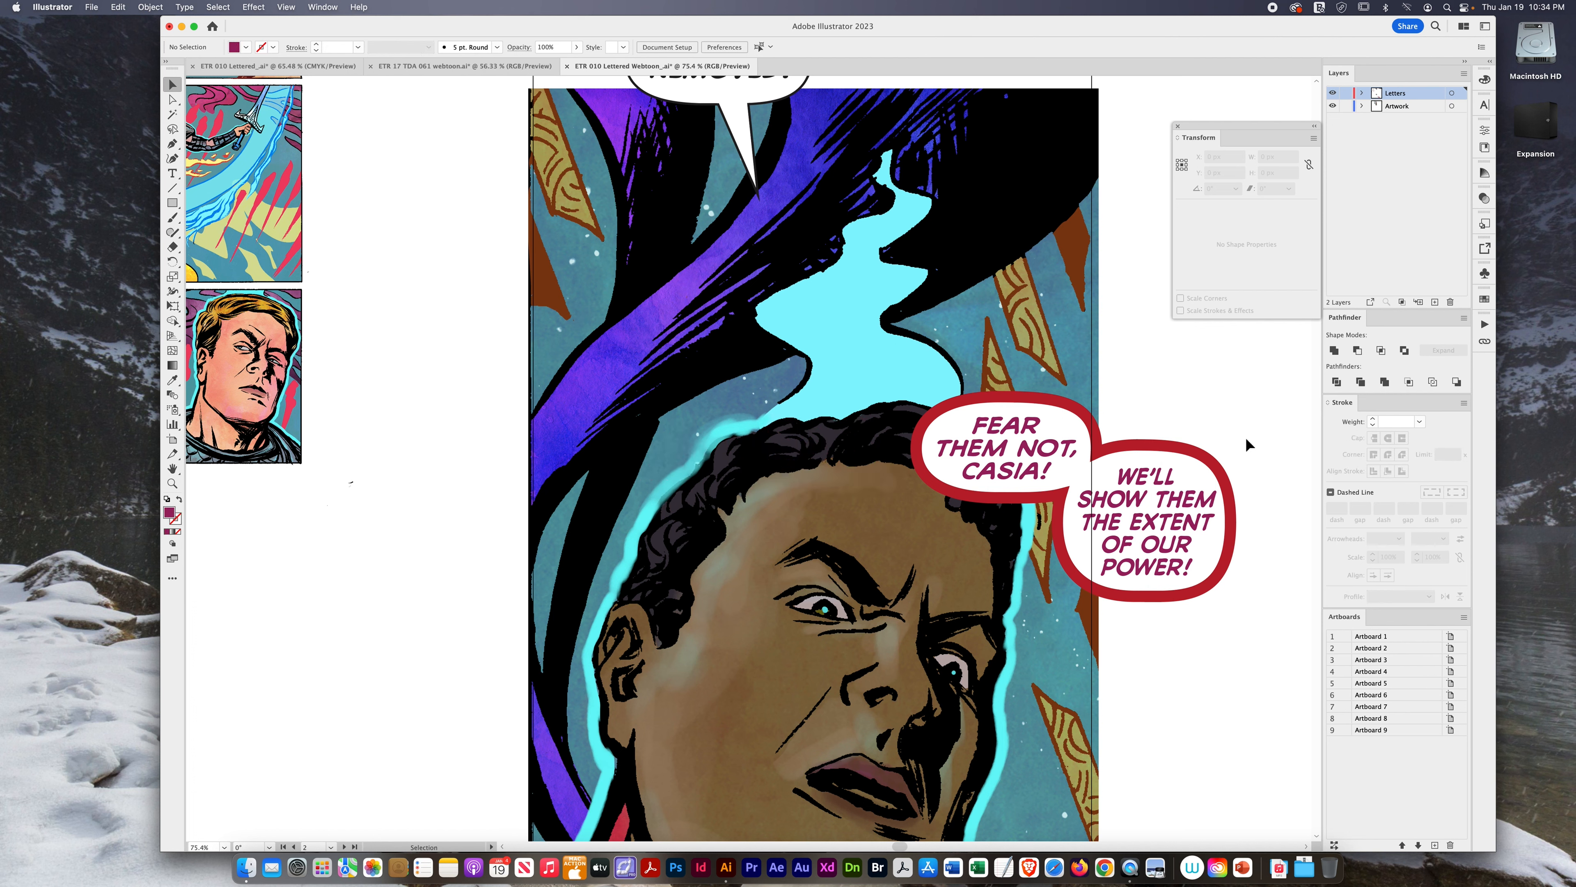
- Move the "FEAR THEM NOT, CASIA!" balloon pair to the lower edge of the second webtoon panel, overlapping the white gutter below
scroll(1198, 438, down, 3)
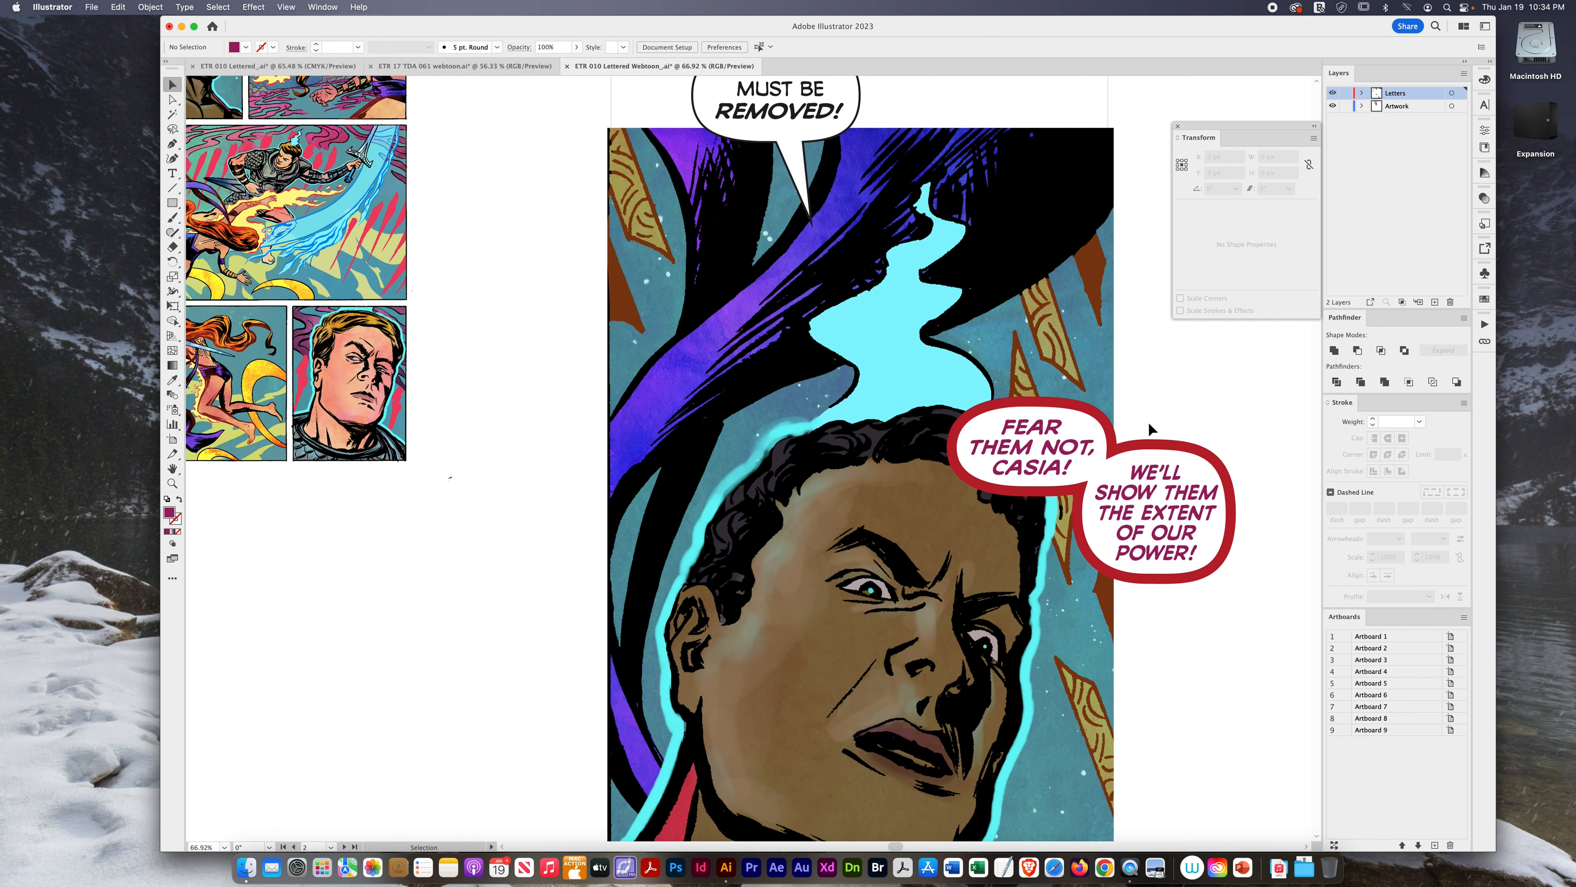
scroll(1147, 422, down, 3)
drag(1232, 409, 694, 622)
scroll(900, 637, down, 5)
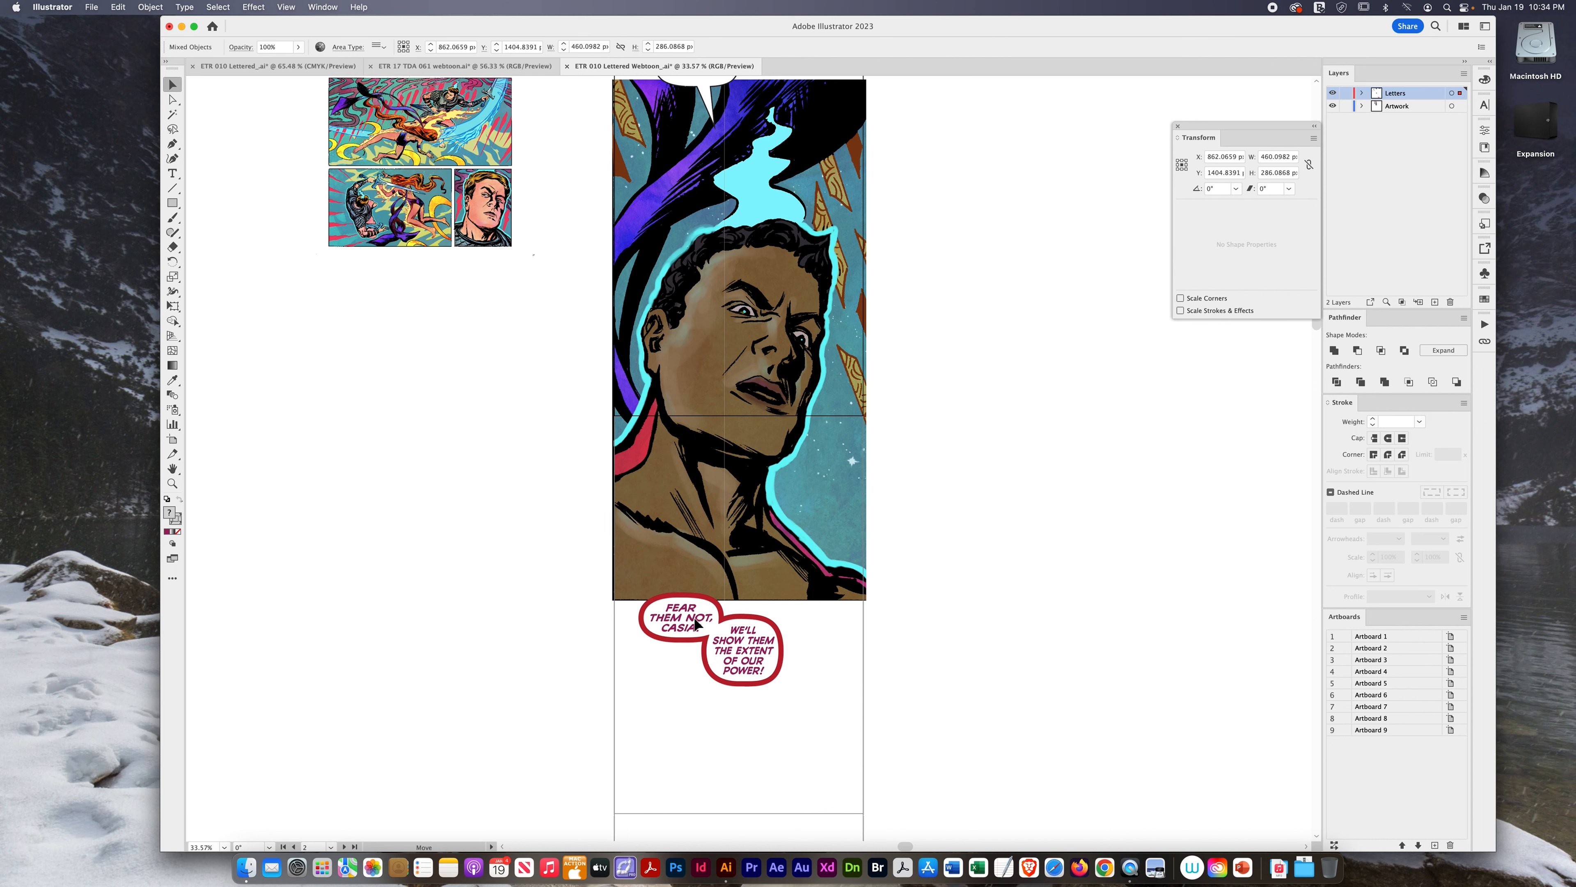
click(537, 583)
- Duplicate the linked unlettered comic page and place the copy on the empty canvas to the right of the webtoon column
scroll(511, 557, up, 10)
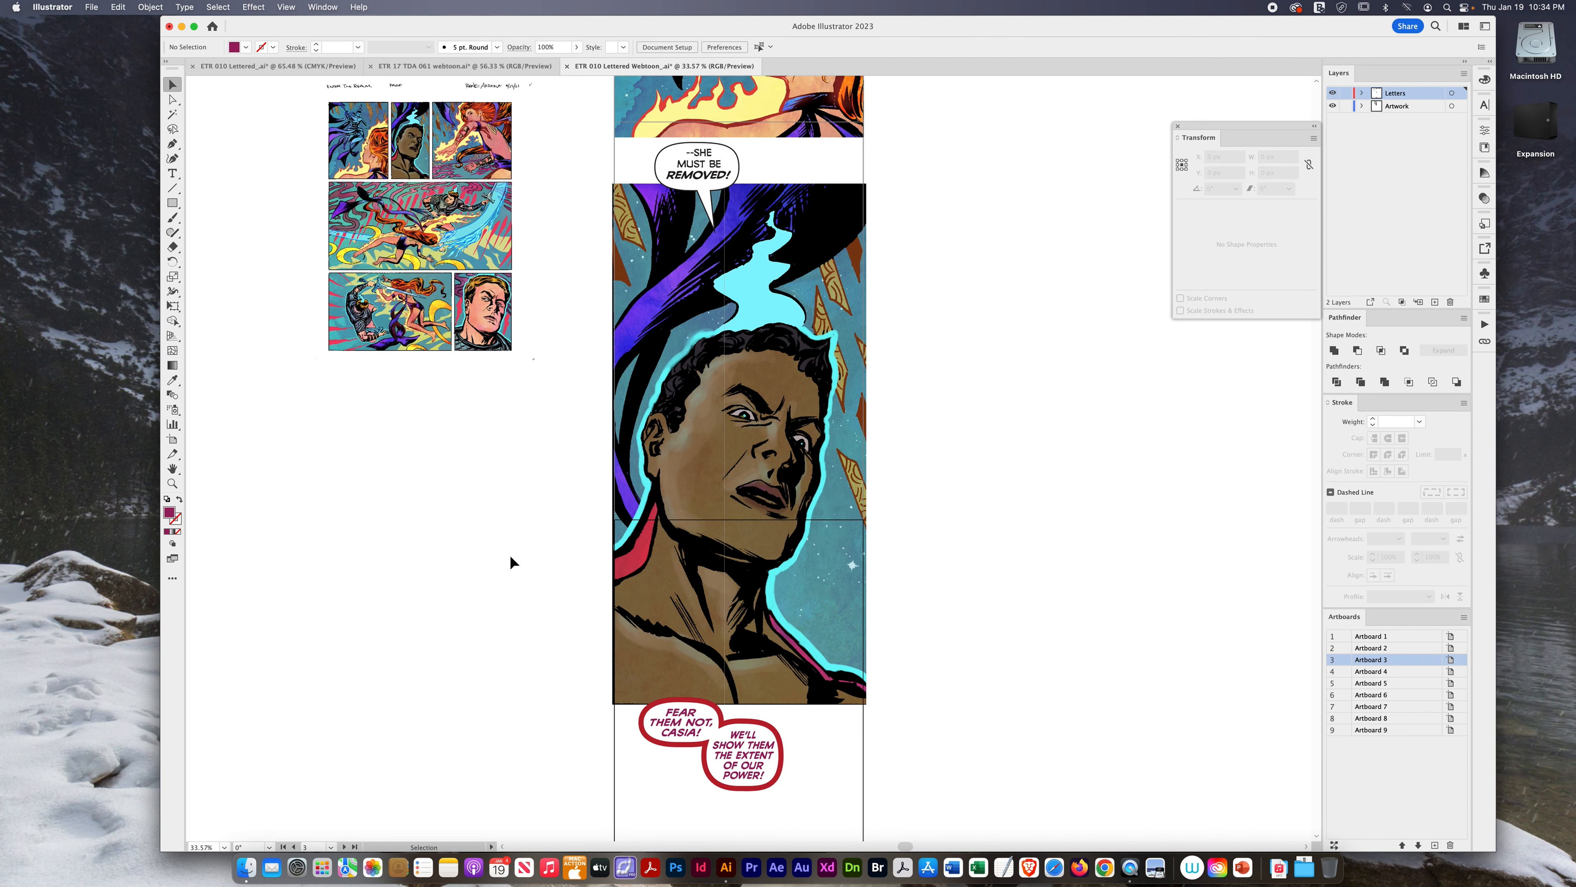
scroll(513, 562, up, 3)
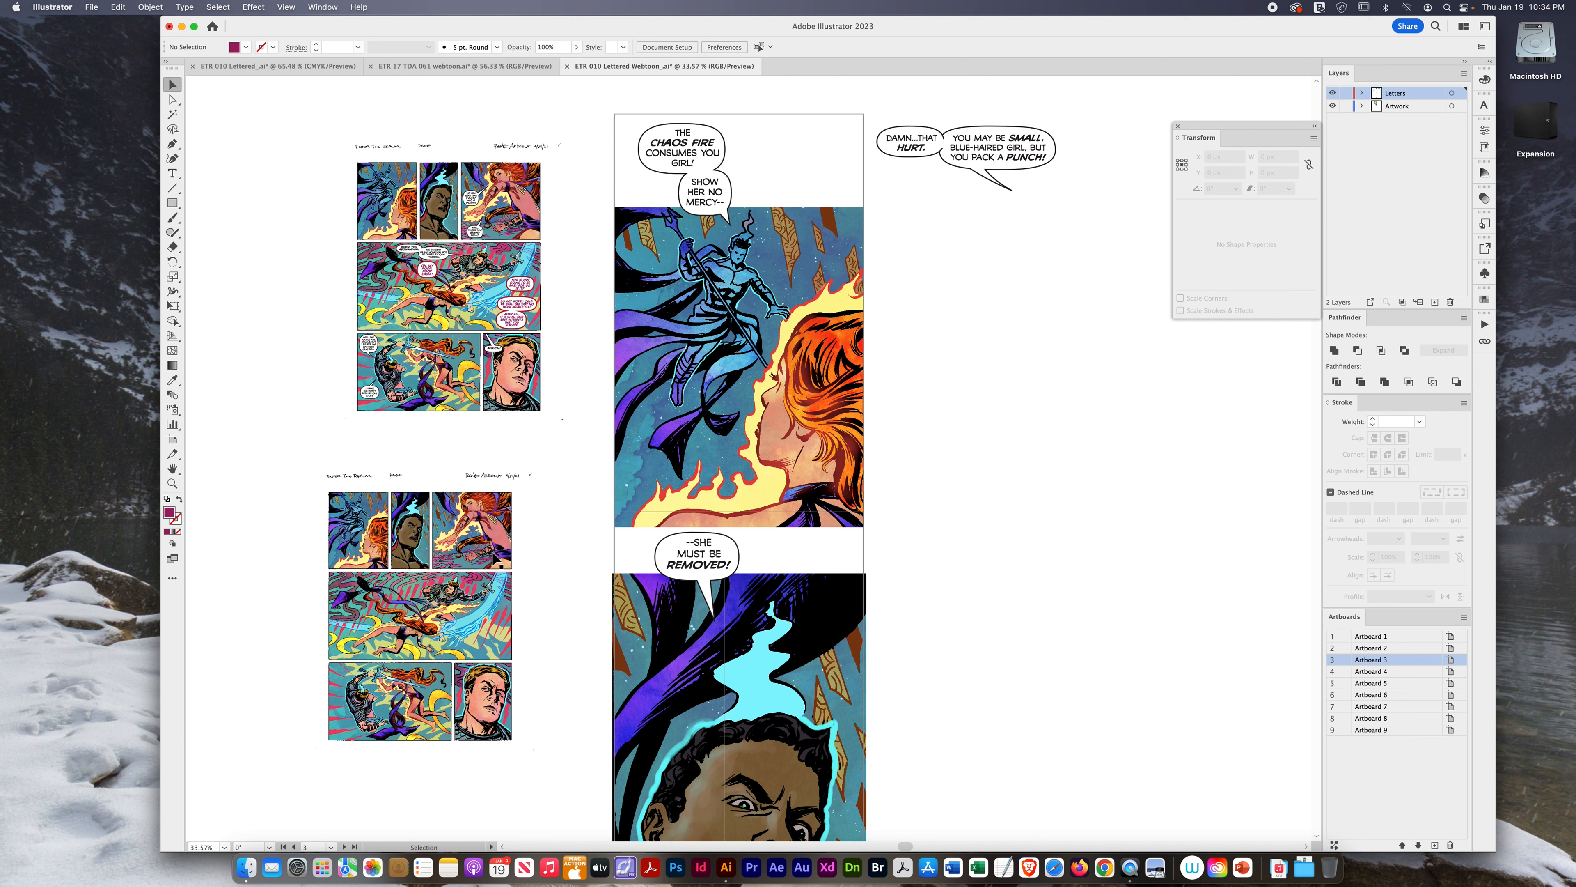
click(503, 566)
key(super+c)
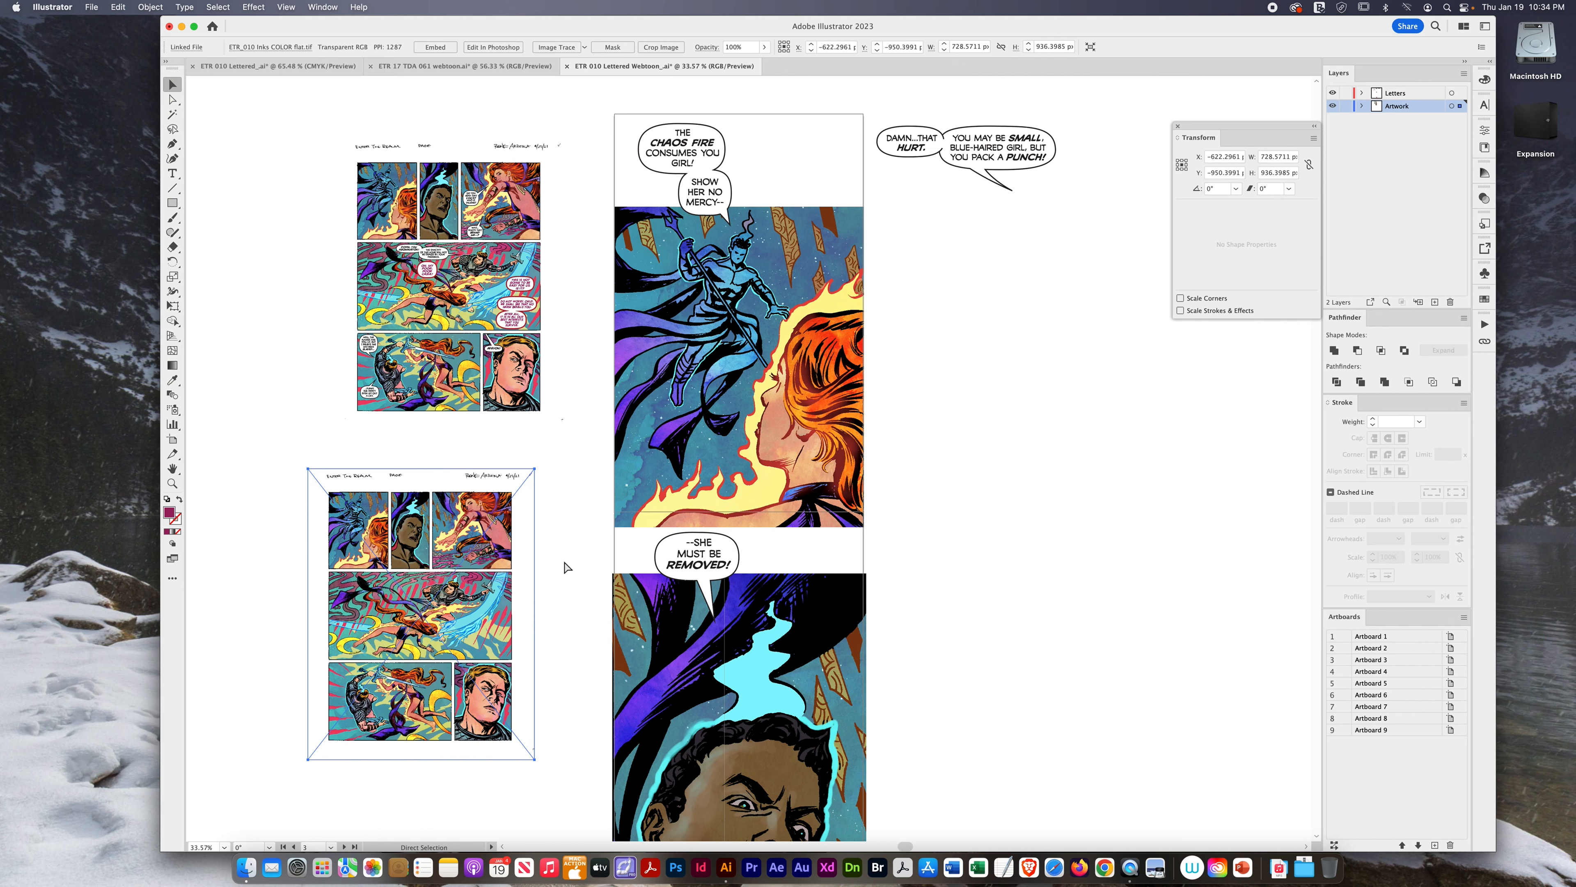
key(super+v)
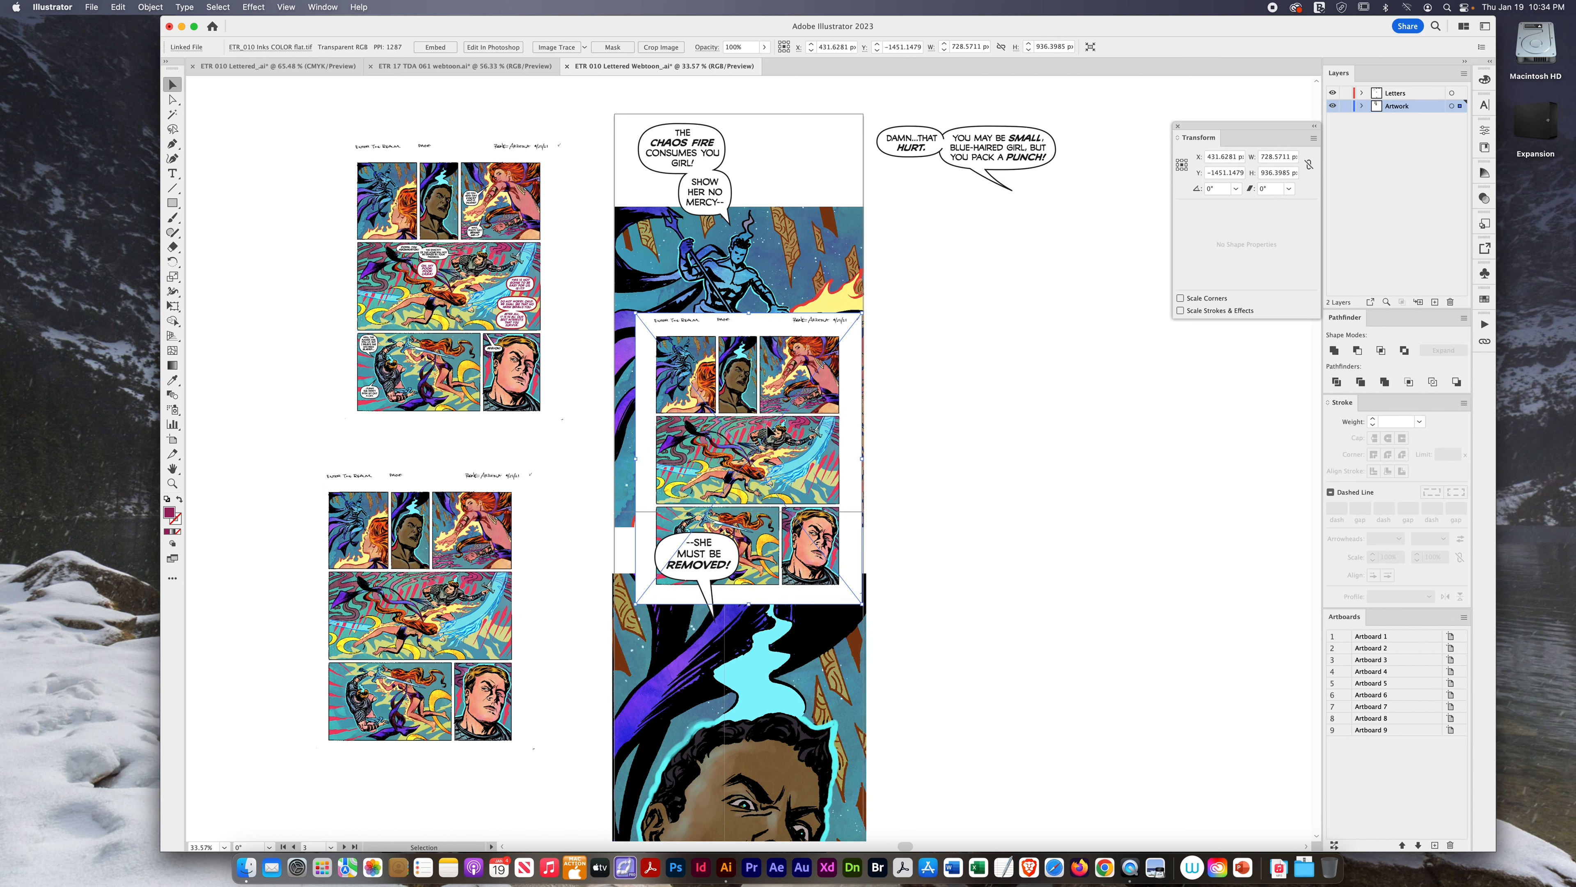
drag(758, 414, 1067, 547)
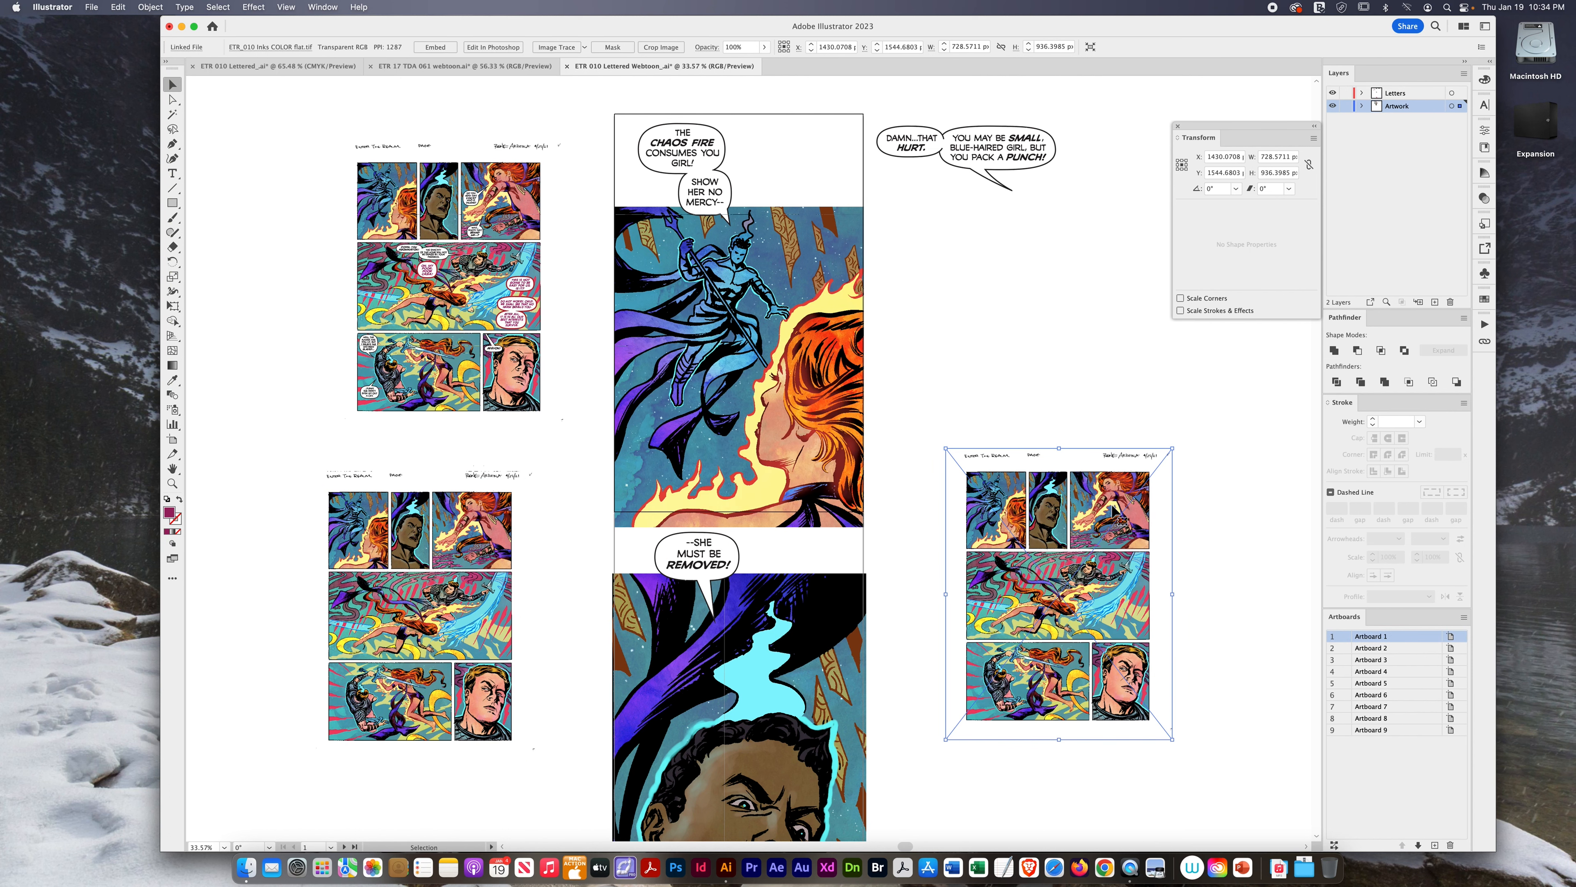
click(1222, 524)
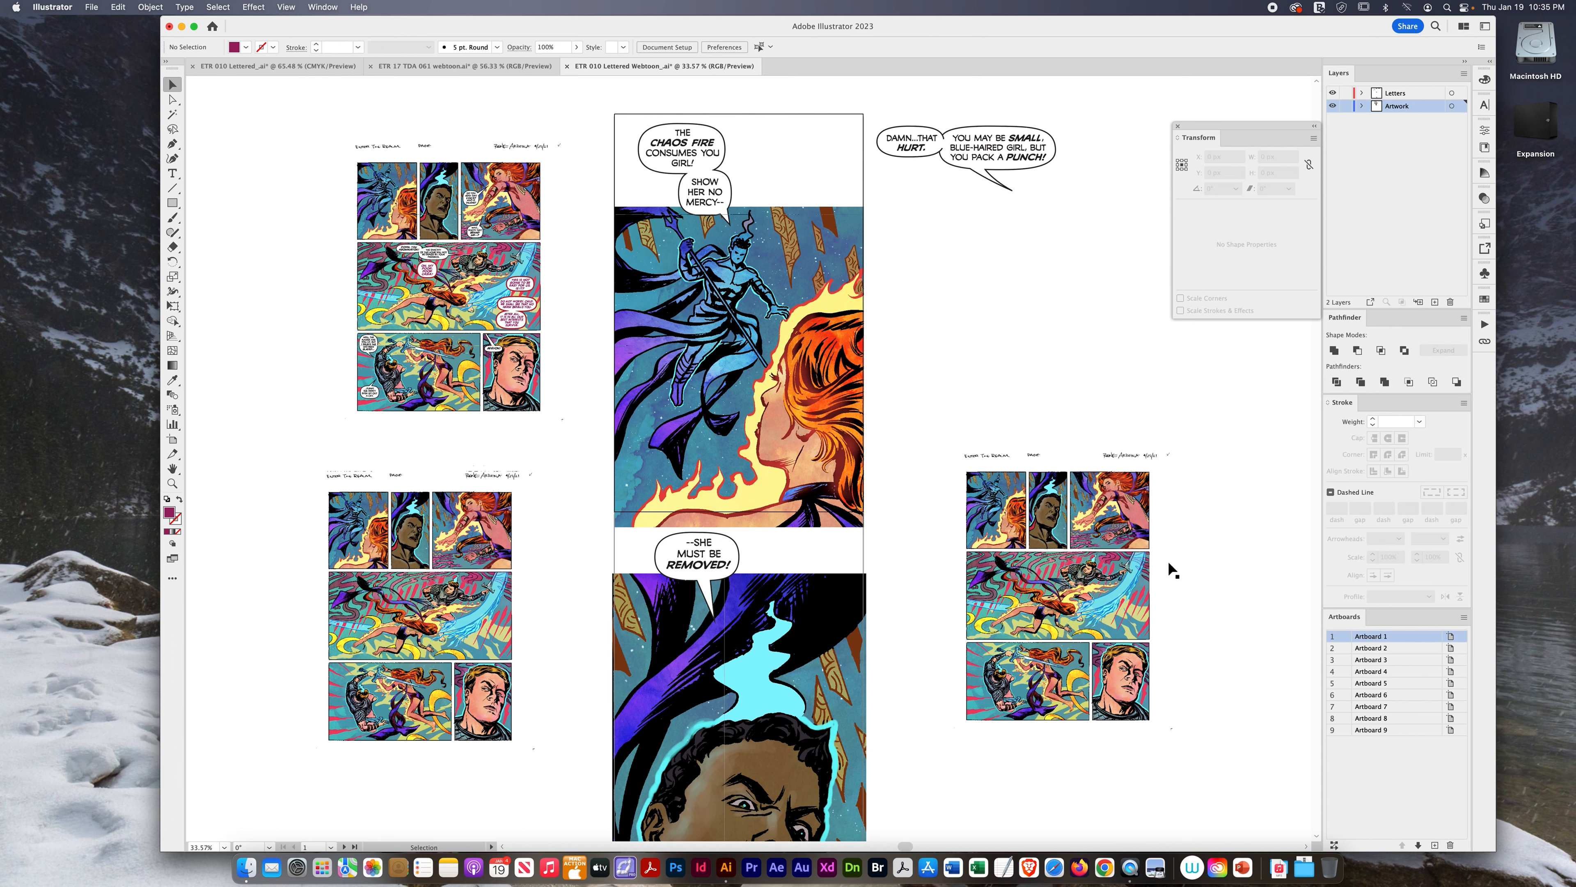
scroll(1044, 357, right, 1)
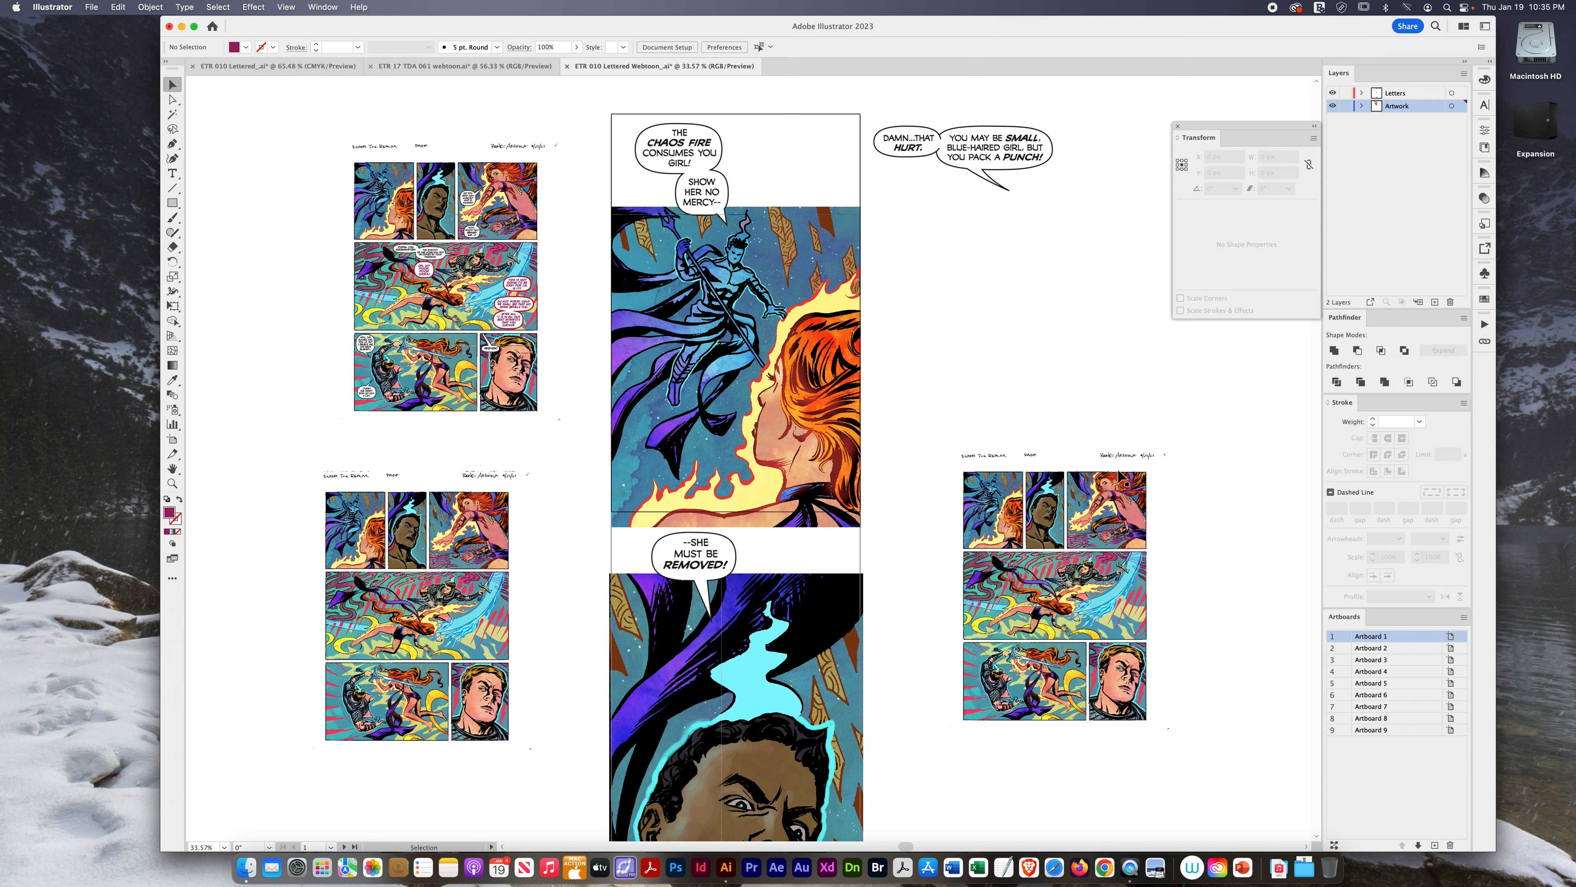
scroll(1031, 458, right, 1)
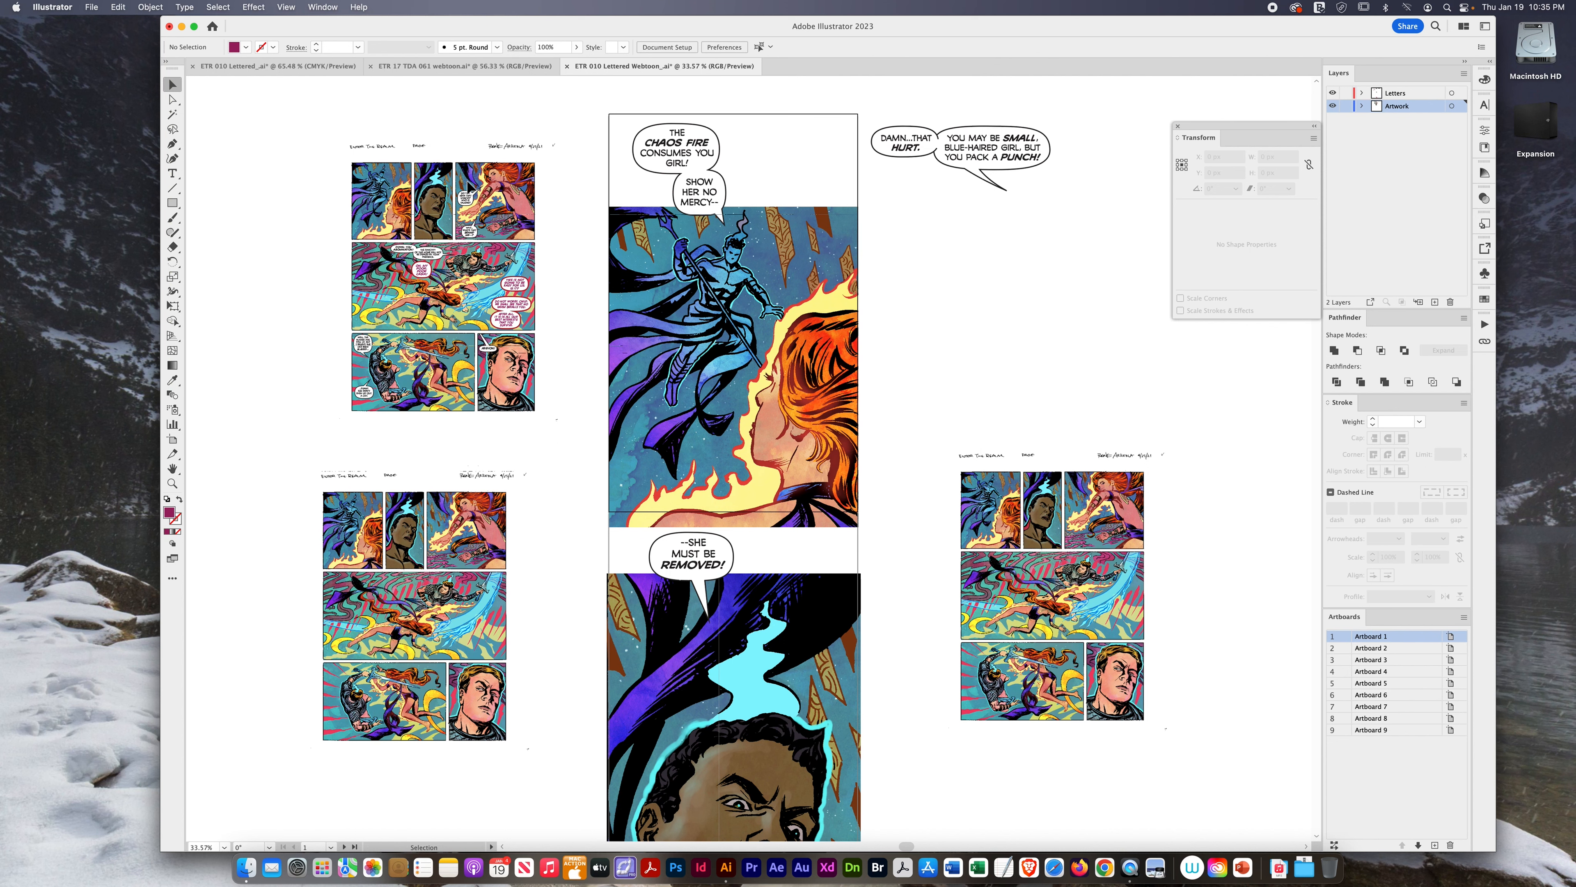
scroll(656, 411, down, 5)
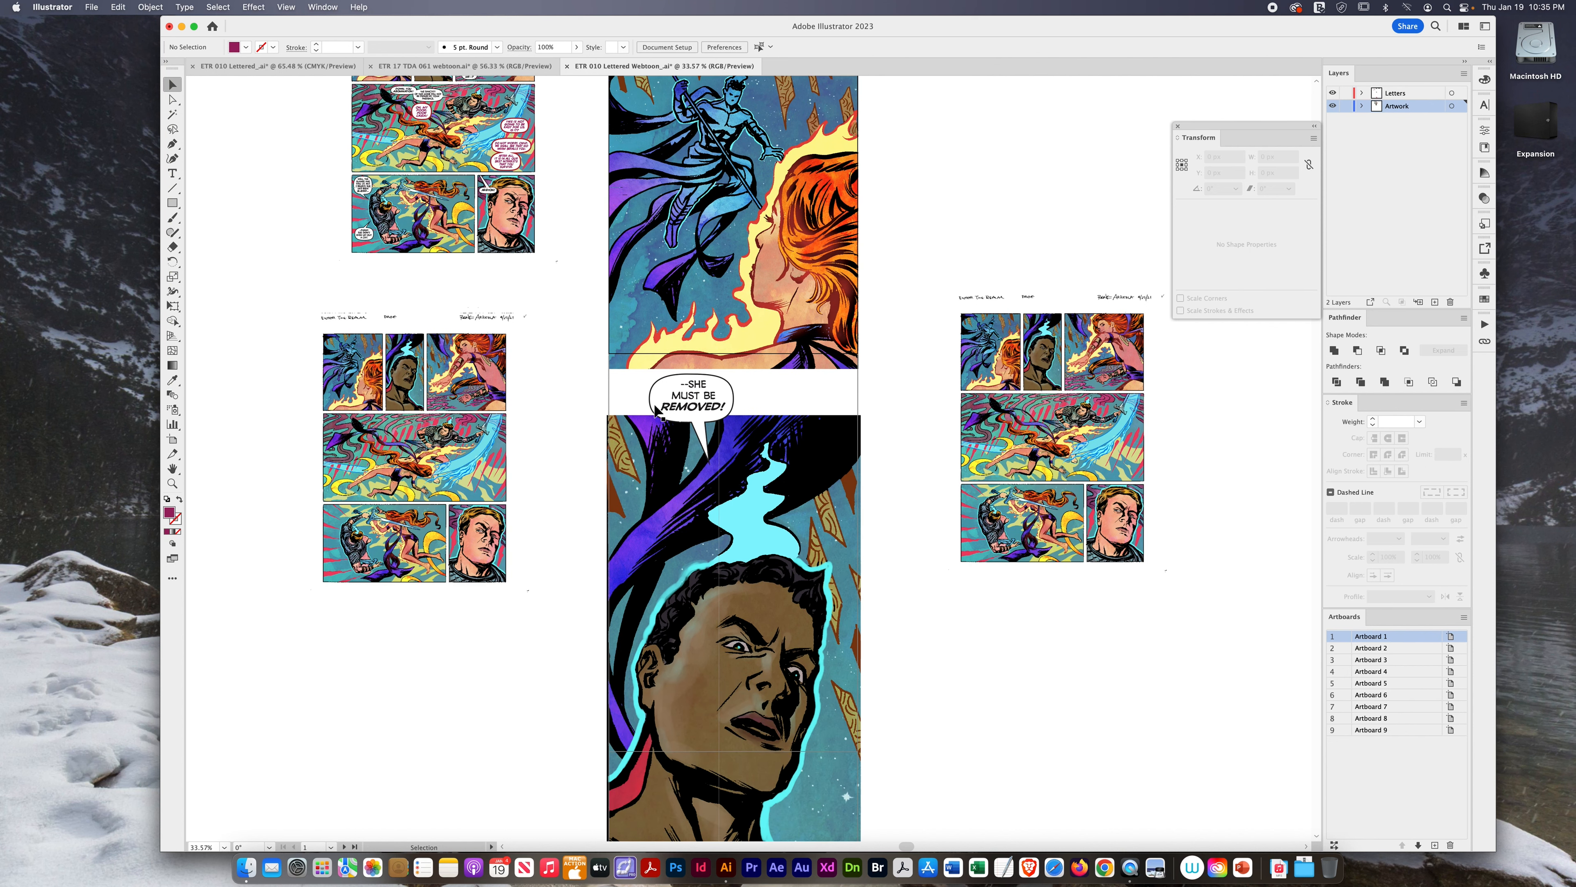
scroll(656, 411, down, 3)
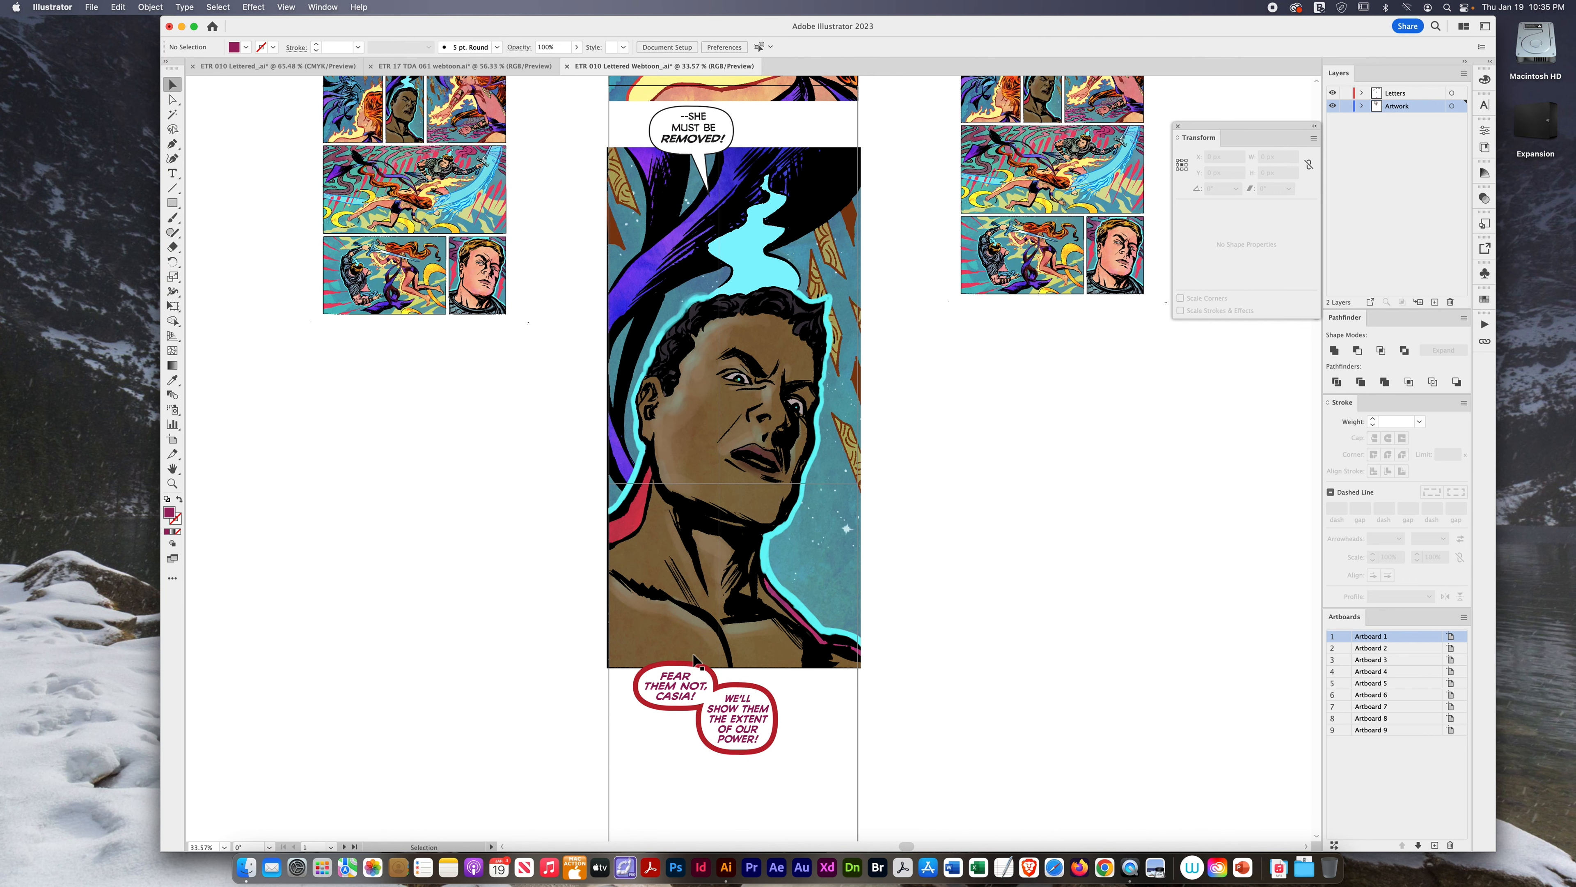
scroll(695, 659, up, 4)
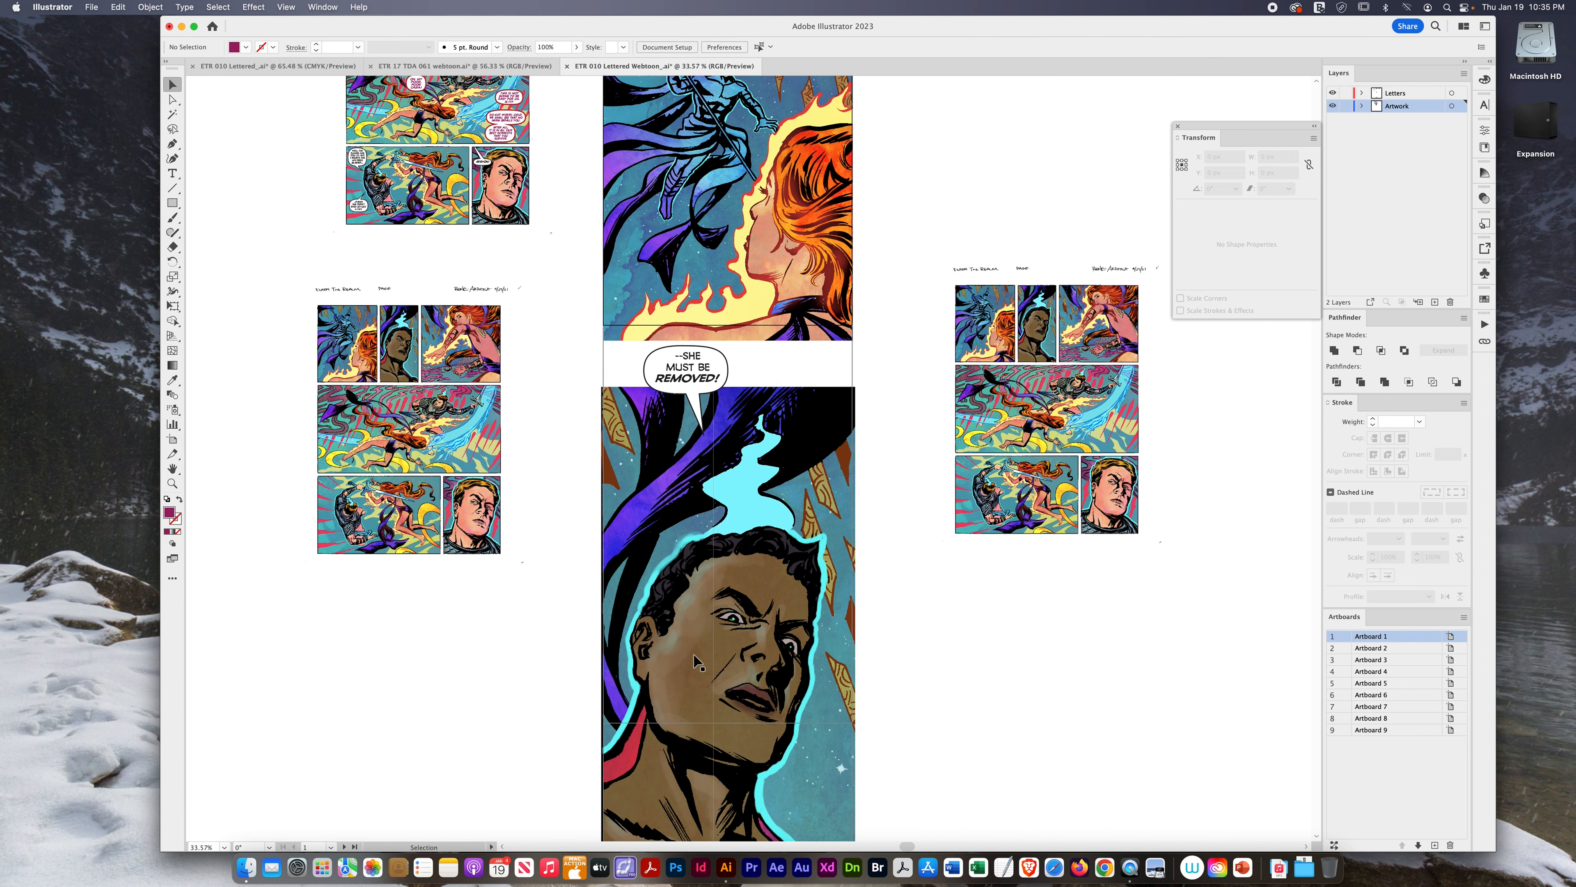
scroll(695, 658, up, 3)
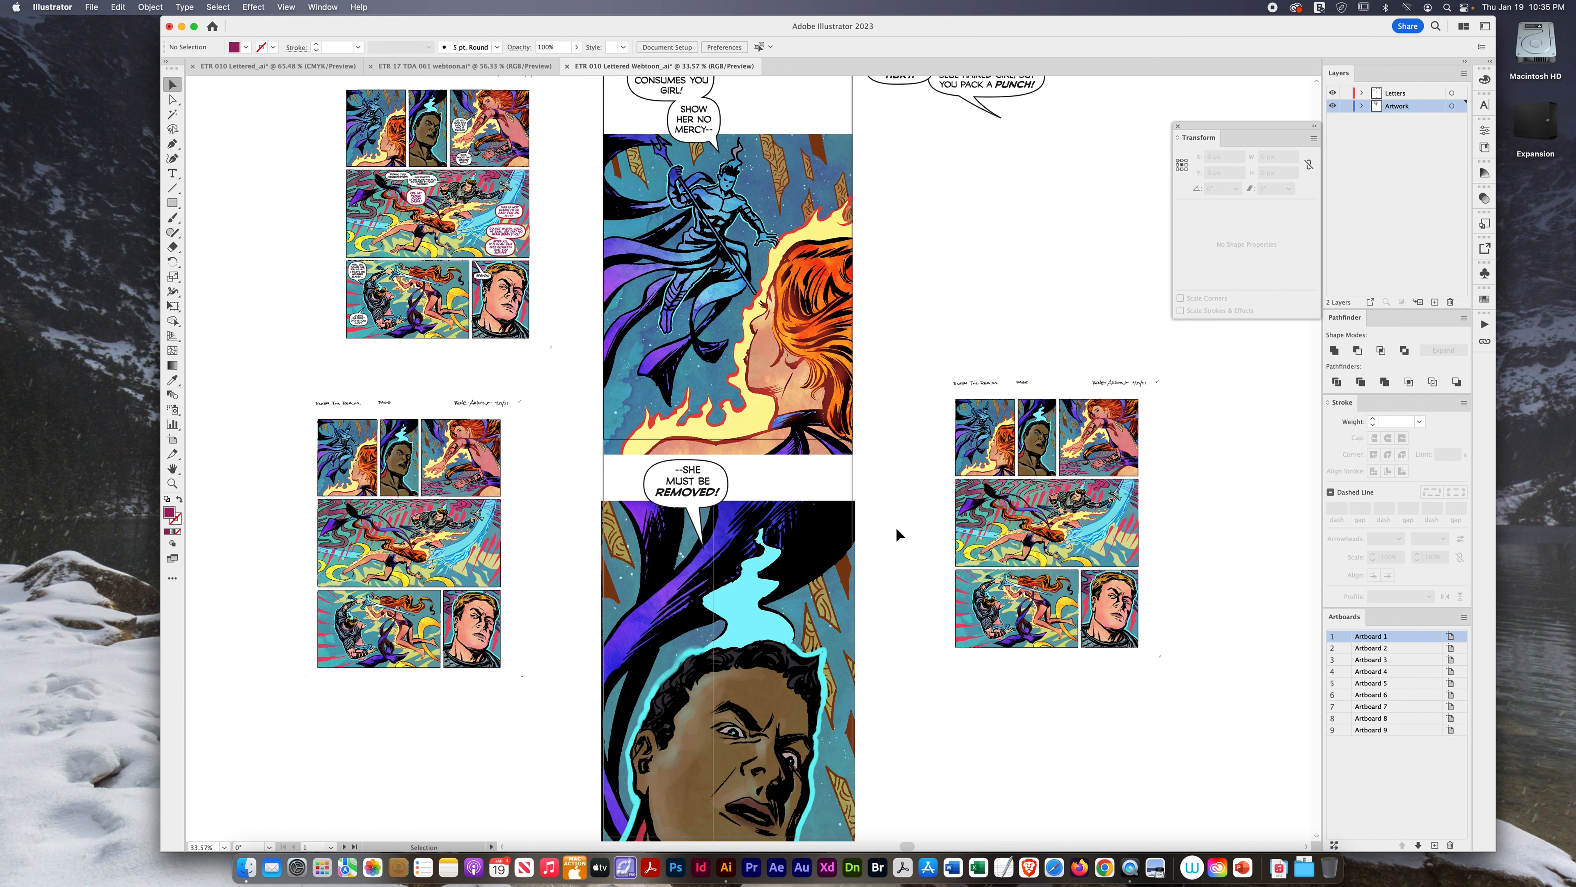
click(1099, 442)
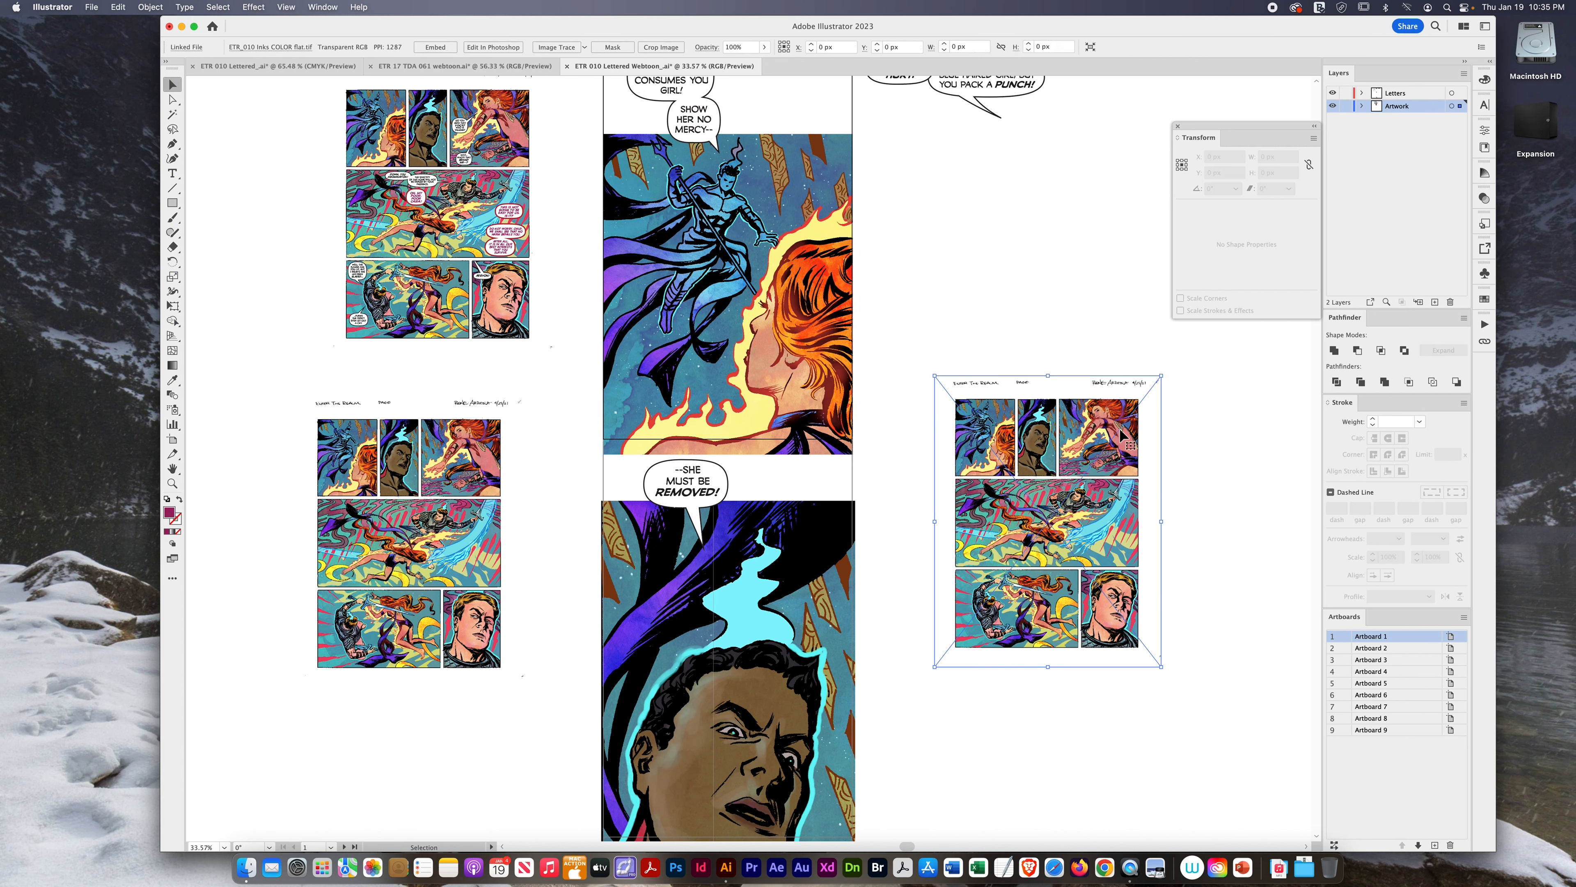
scroll(1142, 454, right, 1)
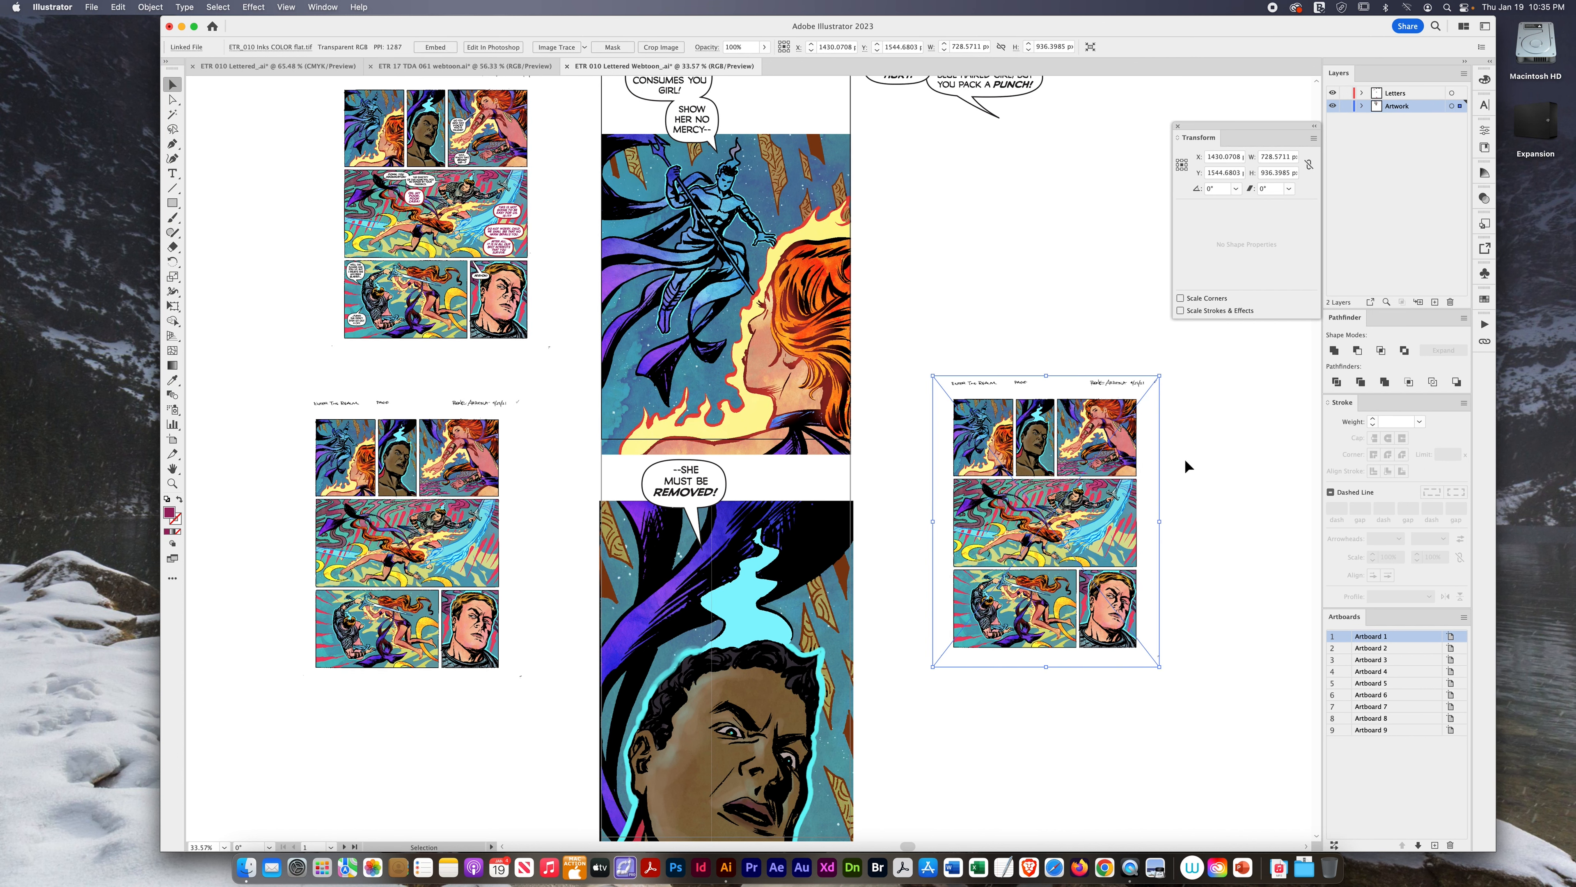
click(1242, 482)
- Draw a rectangle about 153 × 99 px over the red-haired woman in the copied page's third panel and set its fill to none
key(m)
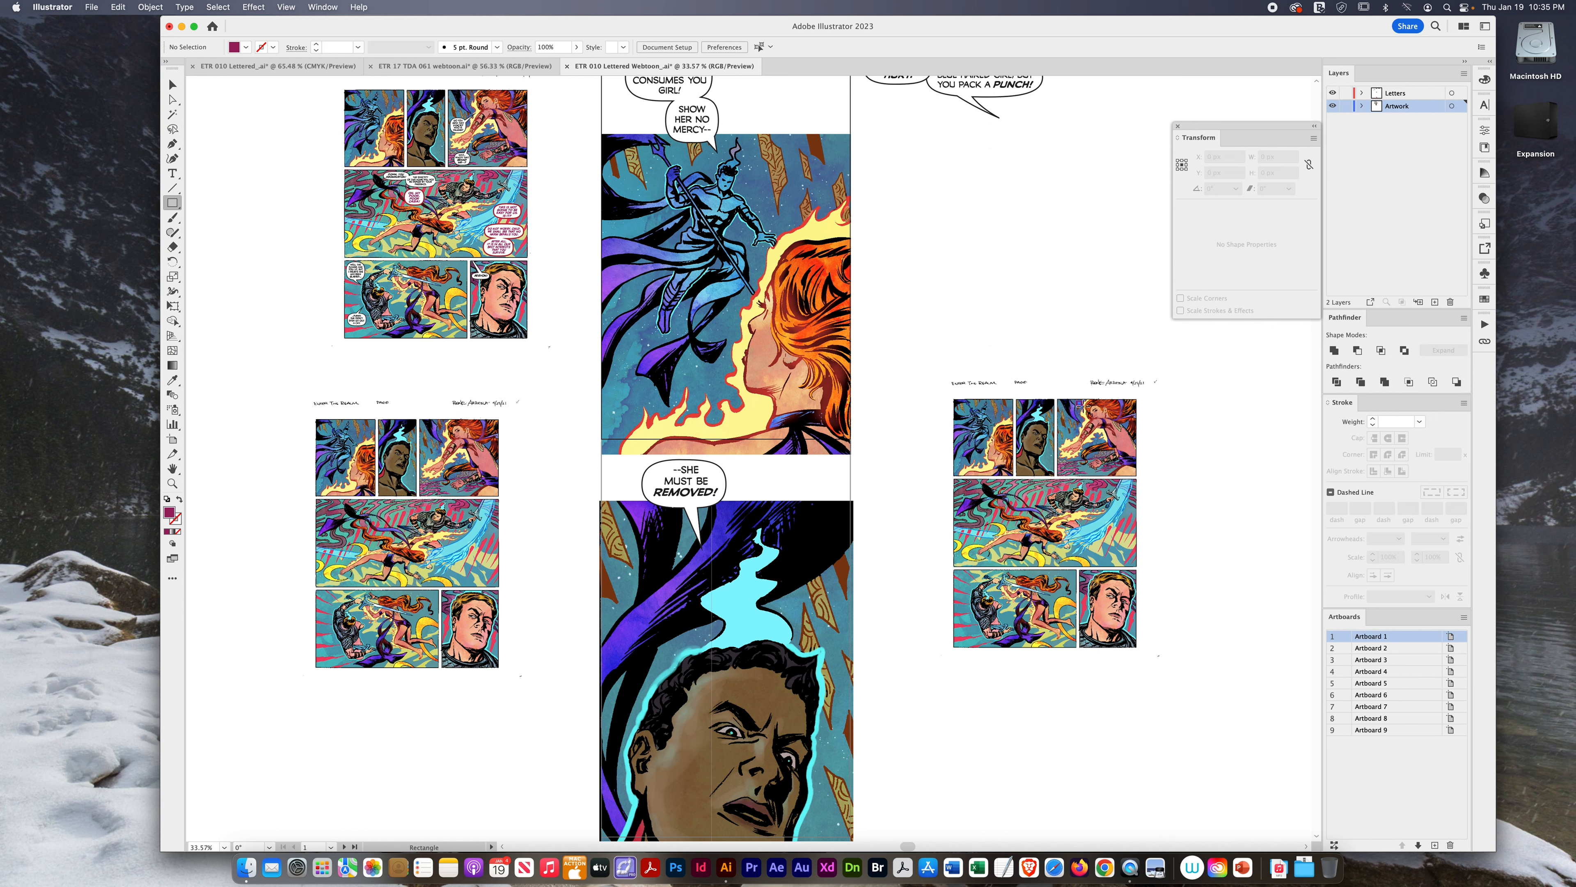
drag(1078, 403, 1123, 432)
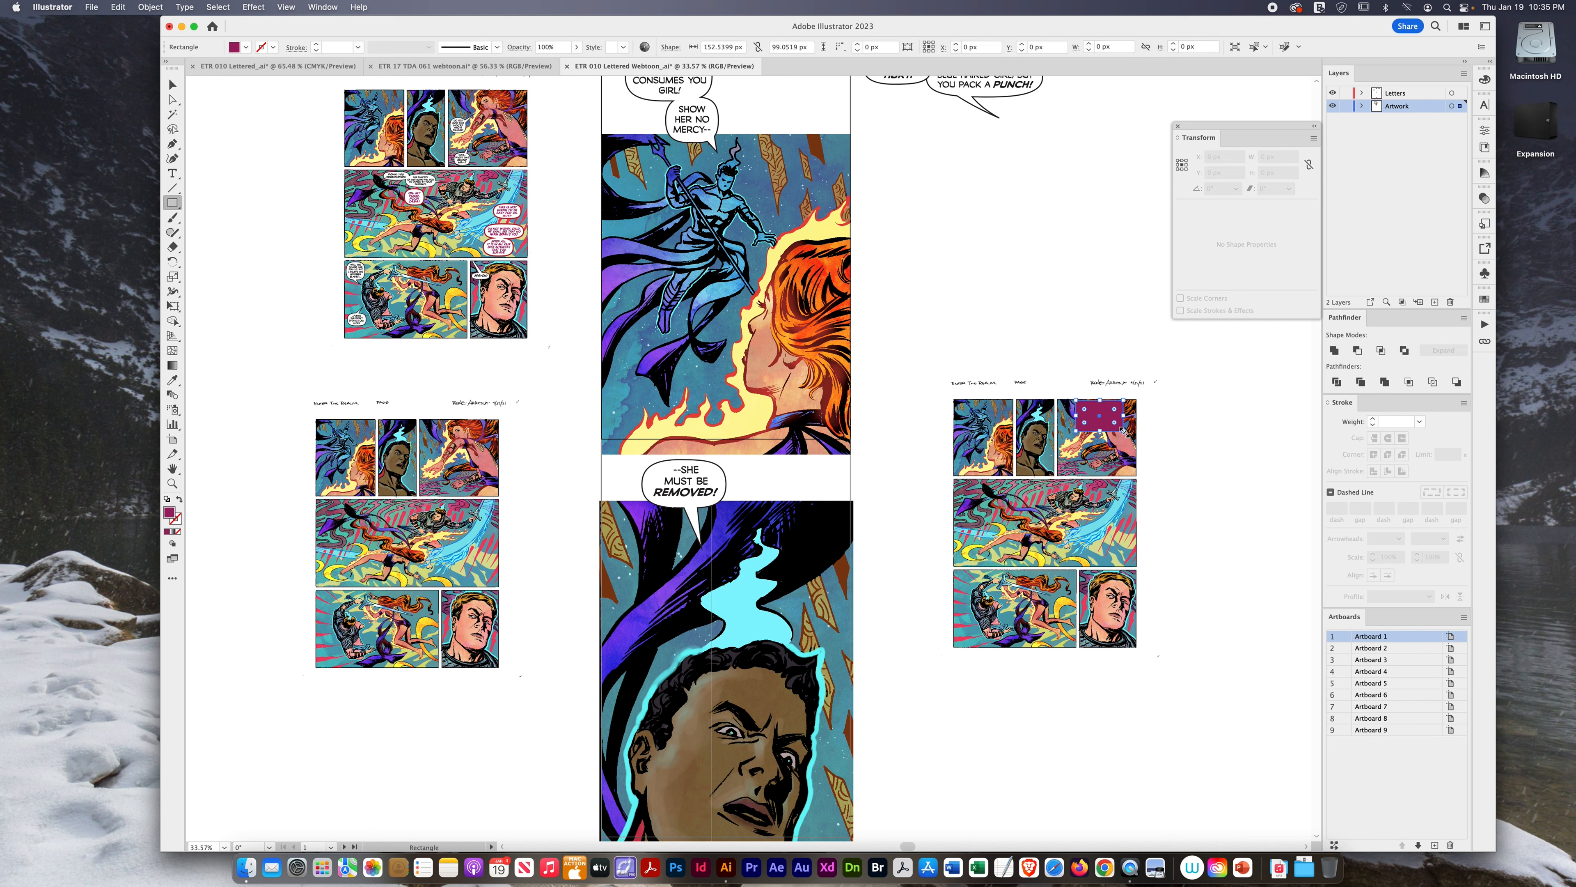
key(v)
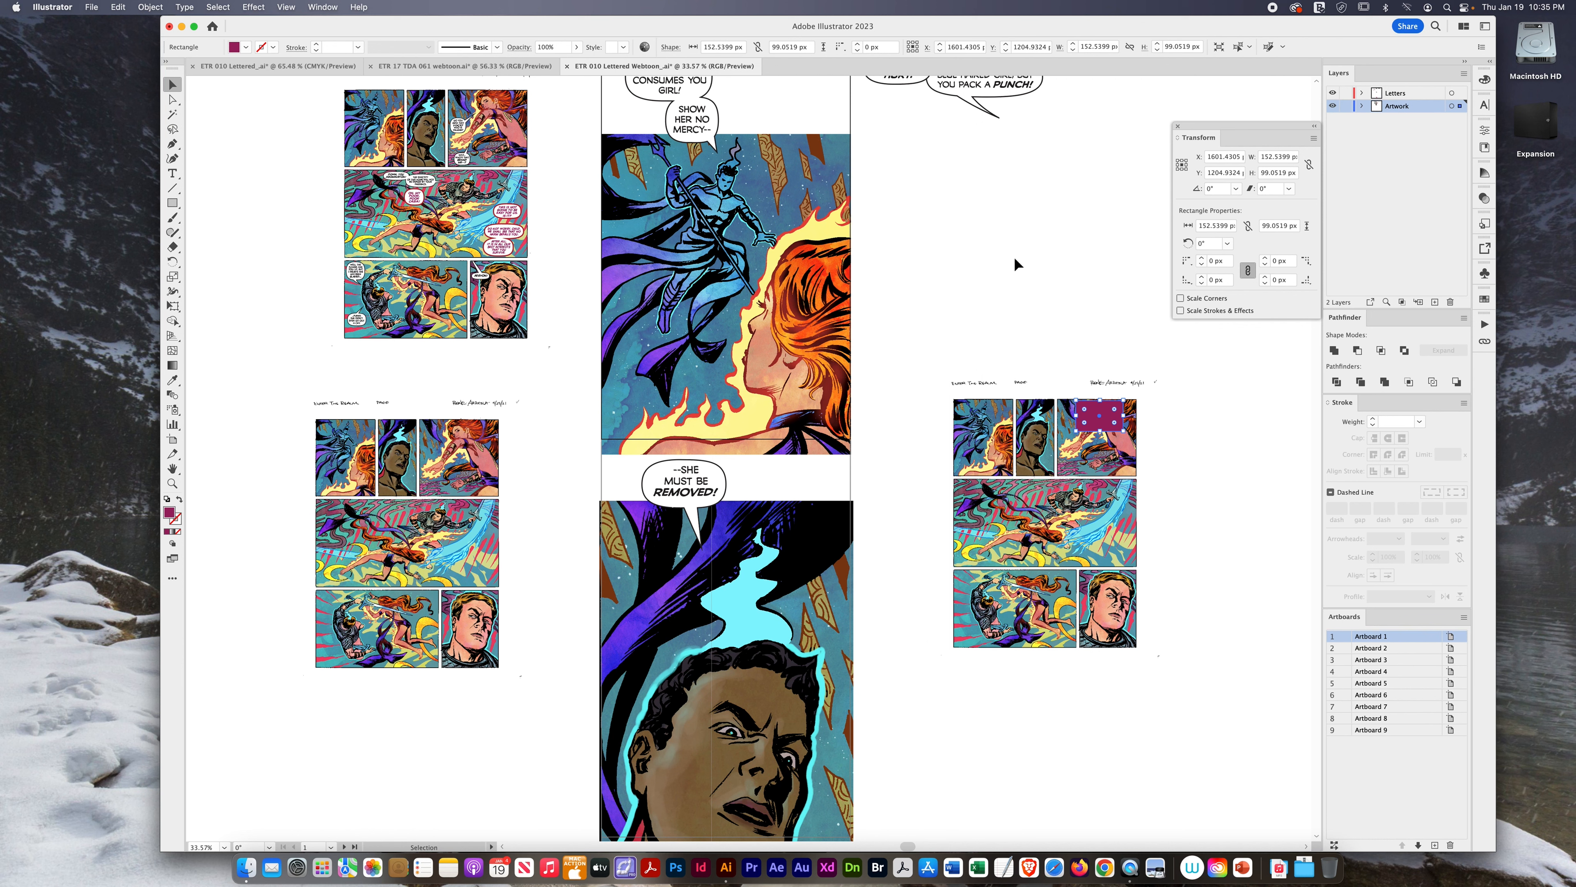
click(247, 49)
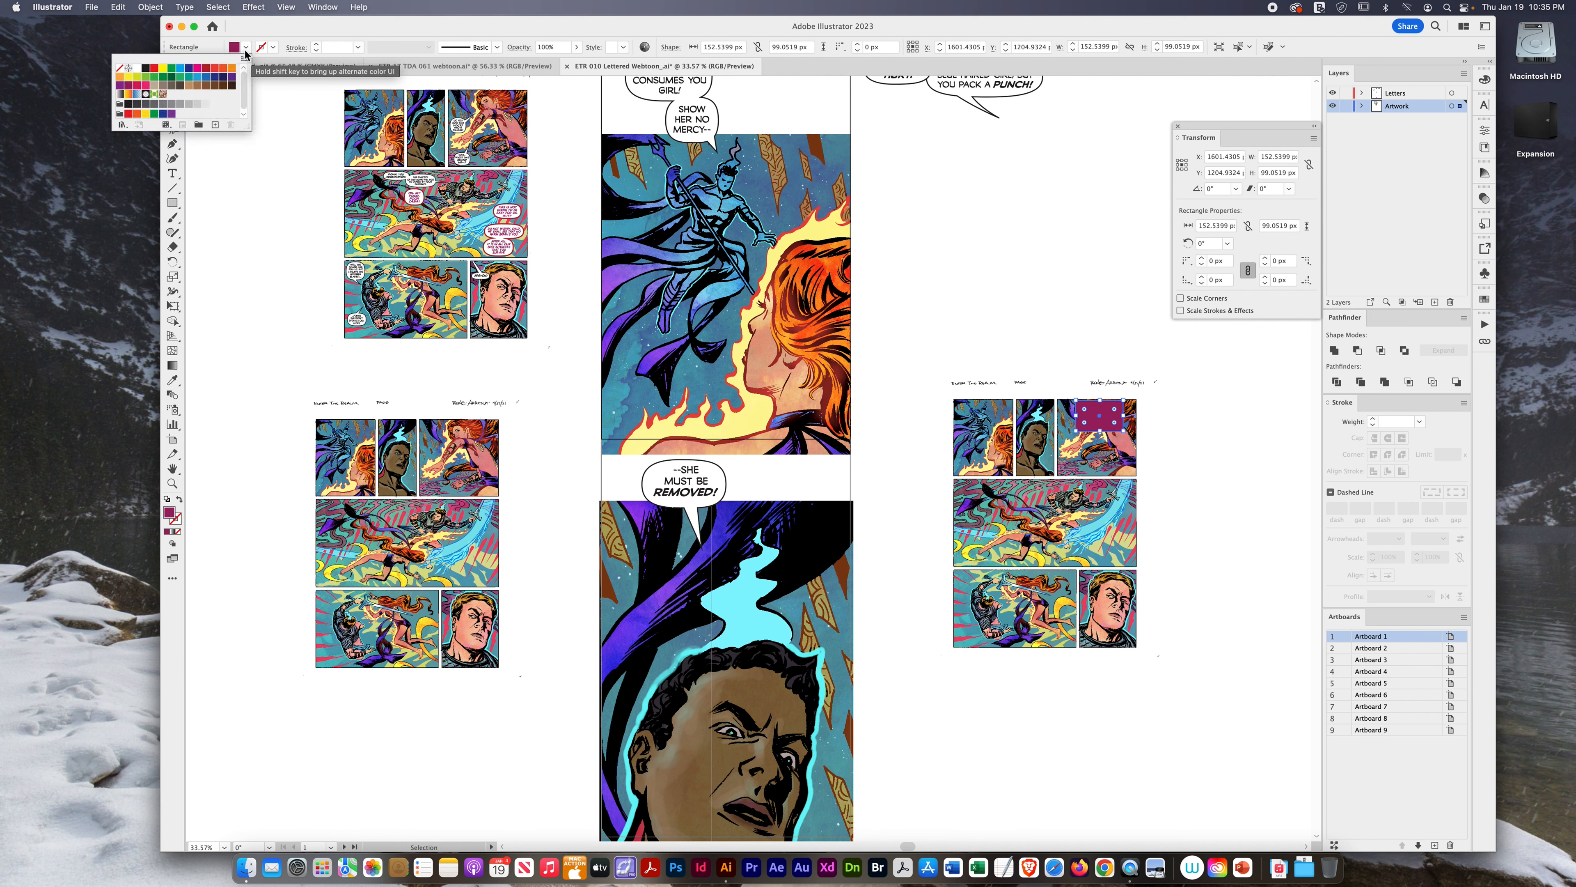
click(119, 71)
click(386, 30)
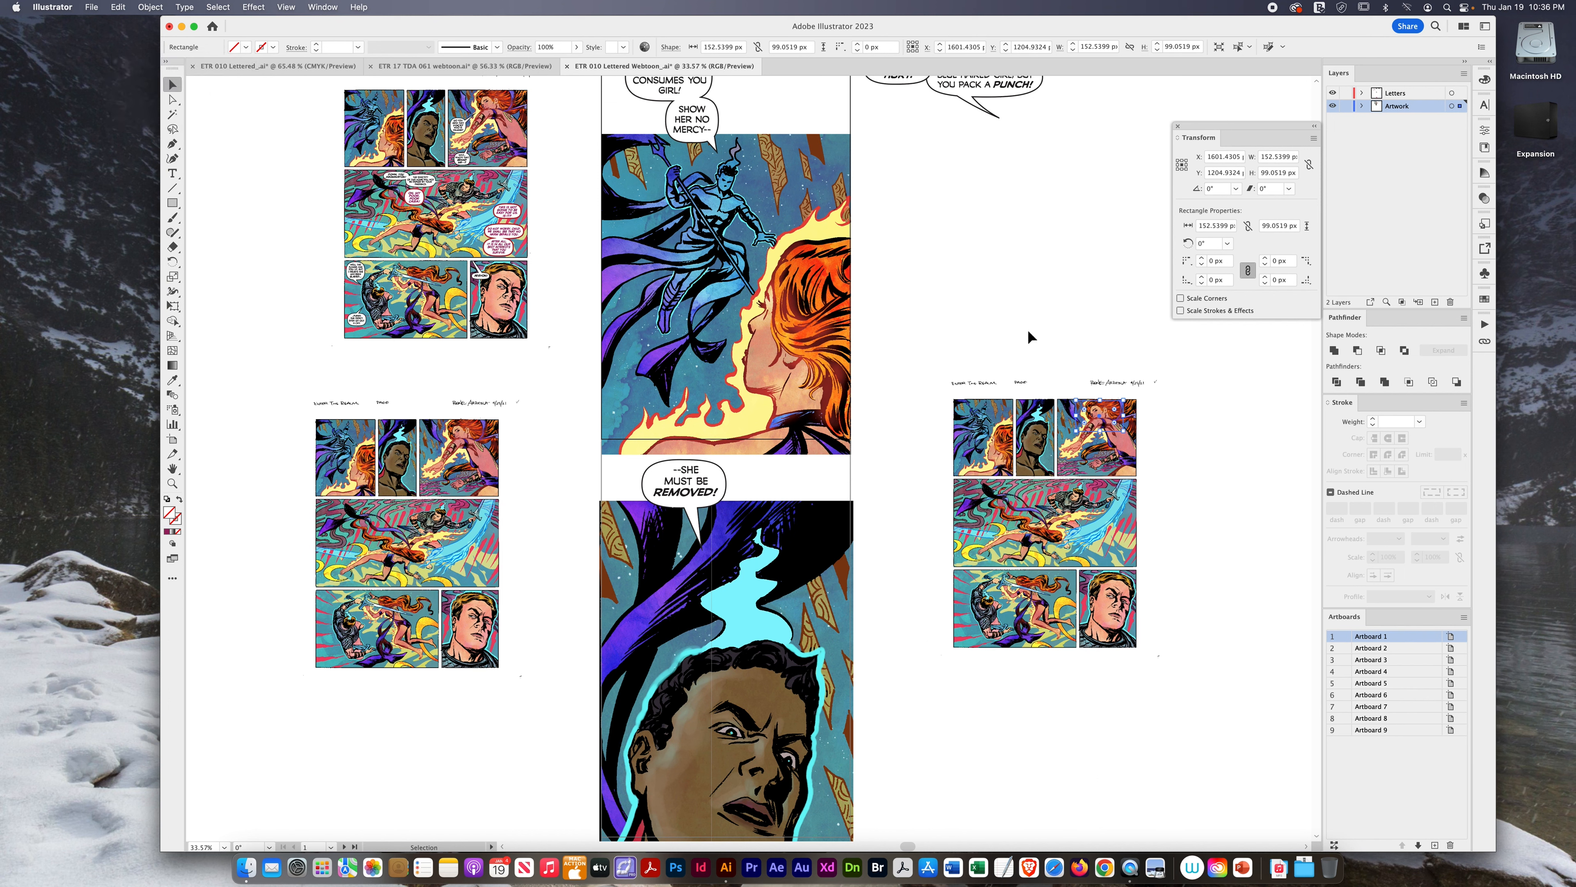
- Make a clipping mask from the rectangle and the copied page so only the red-haired woman's crop remains
click(1145, 471)
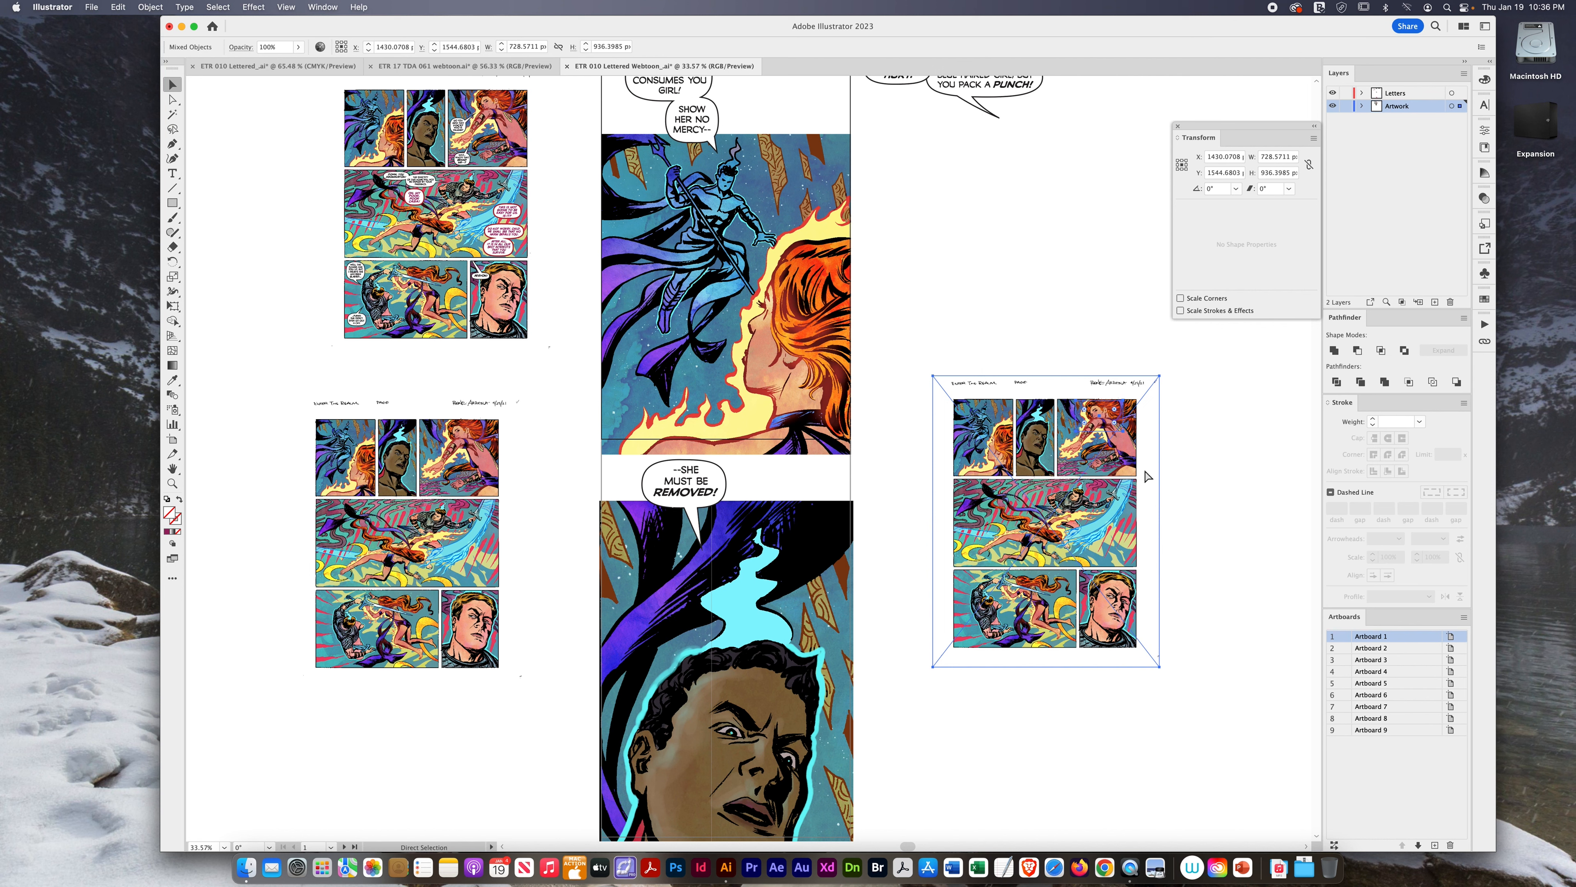
key(super+7)
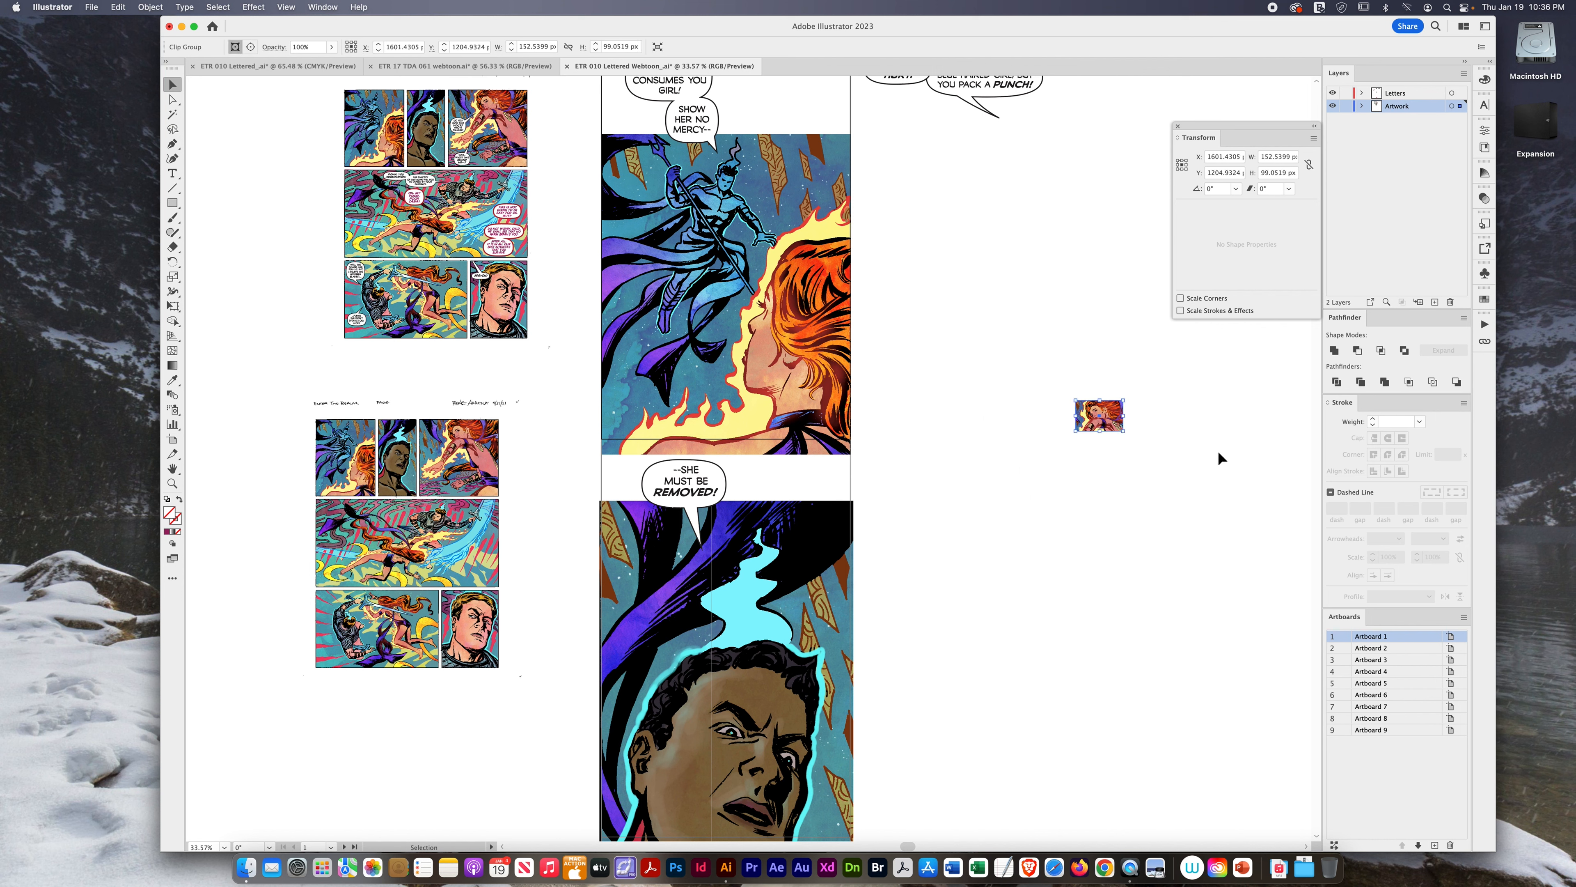
click(1147, 527)
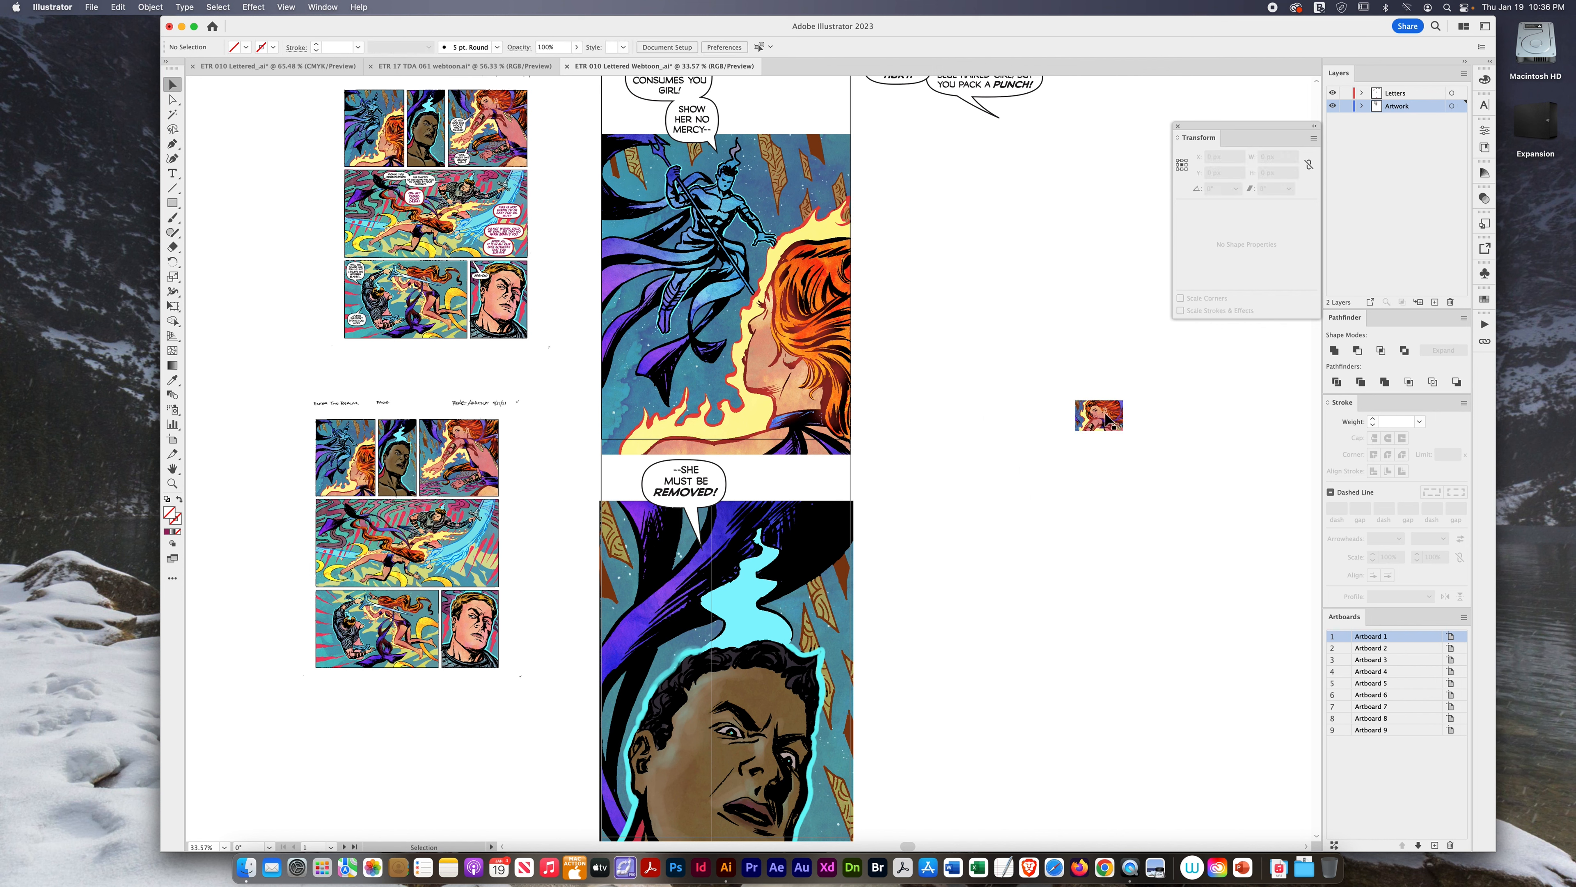
- Move the clipped panel of the red-haired woman onto the webtoon column, below the "FEAR THEM NOT, CASIA!" balloon pair
drag(1109, 420, 1047, 181)
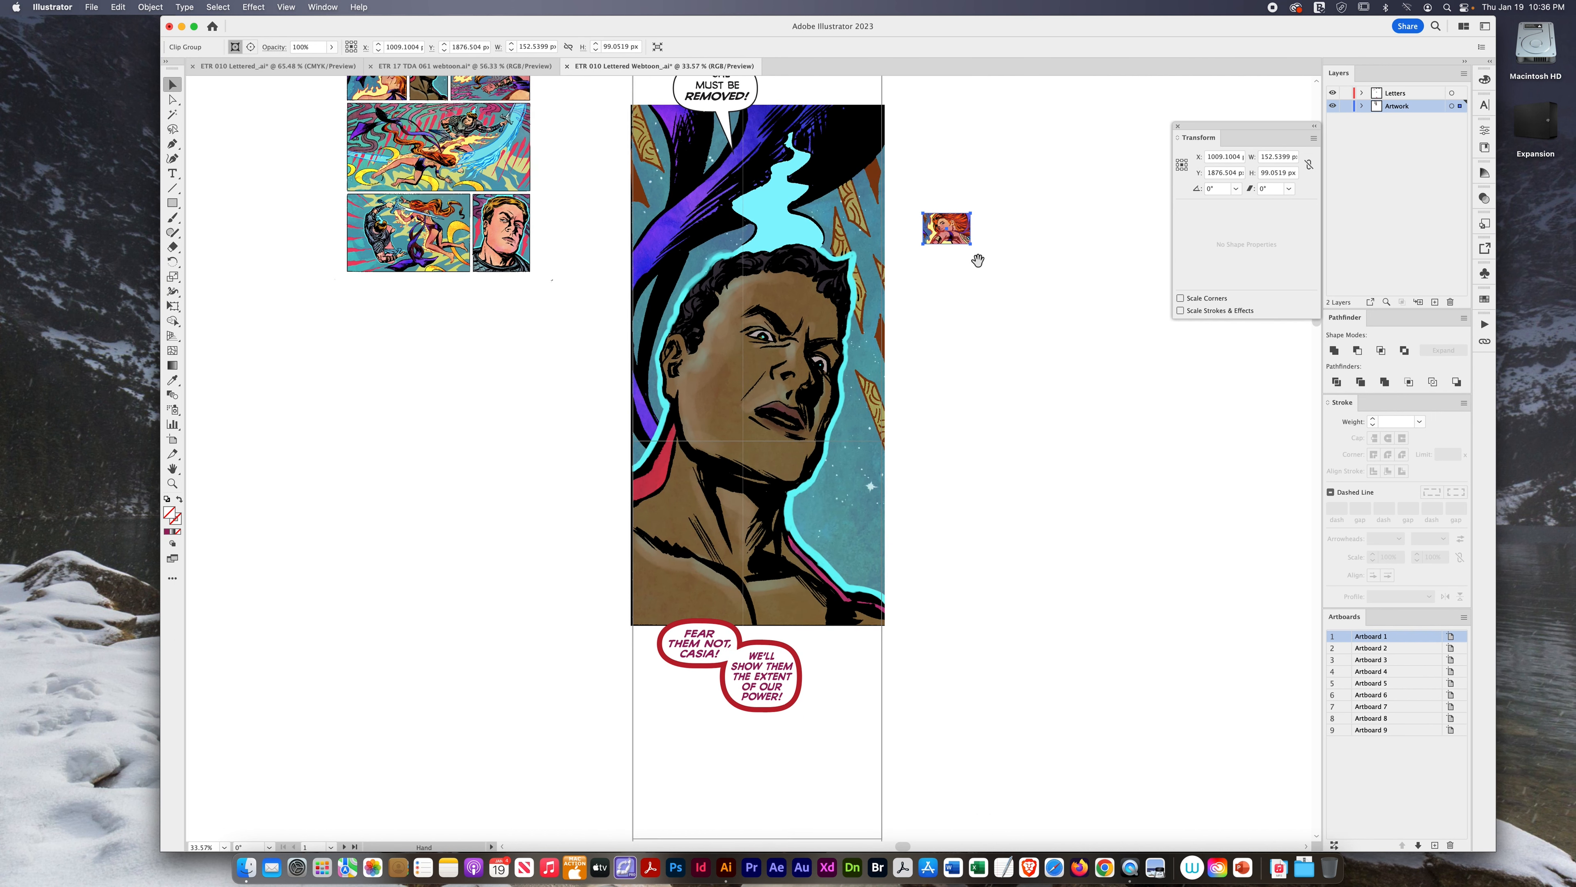
drag(959, 234, 689, 772)
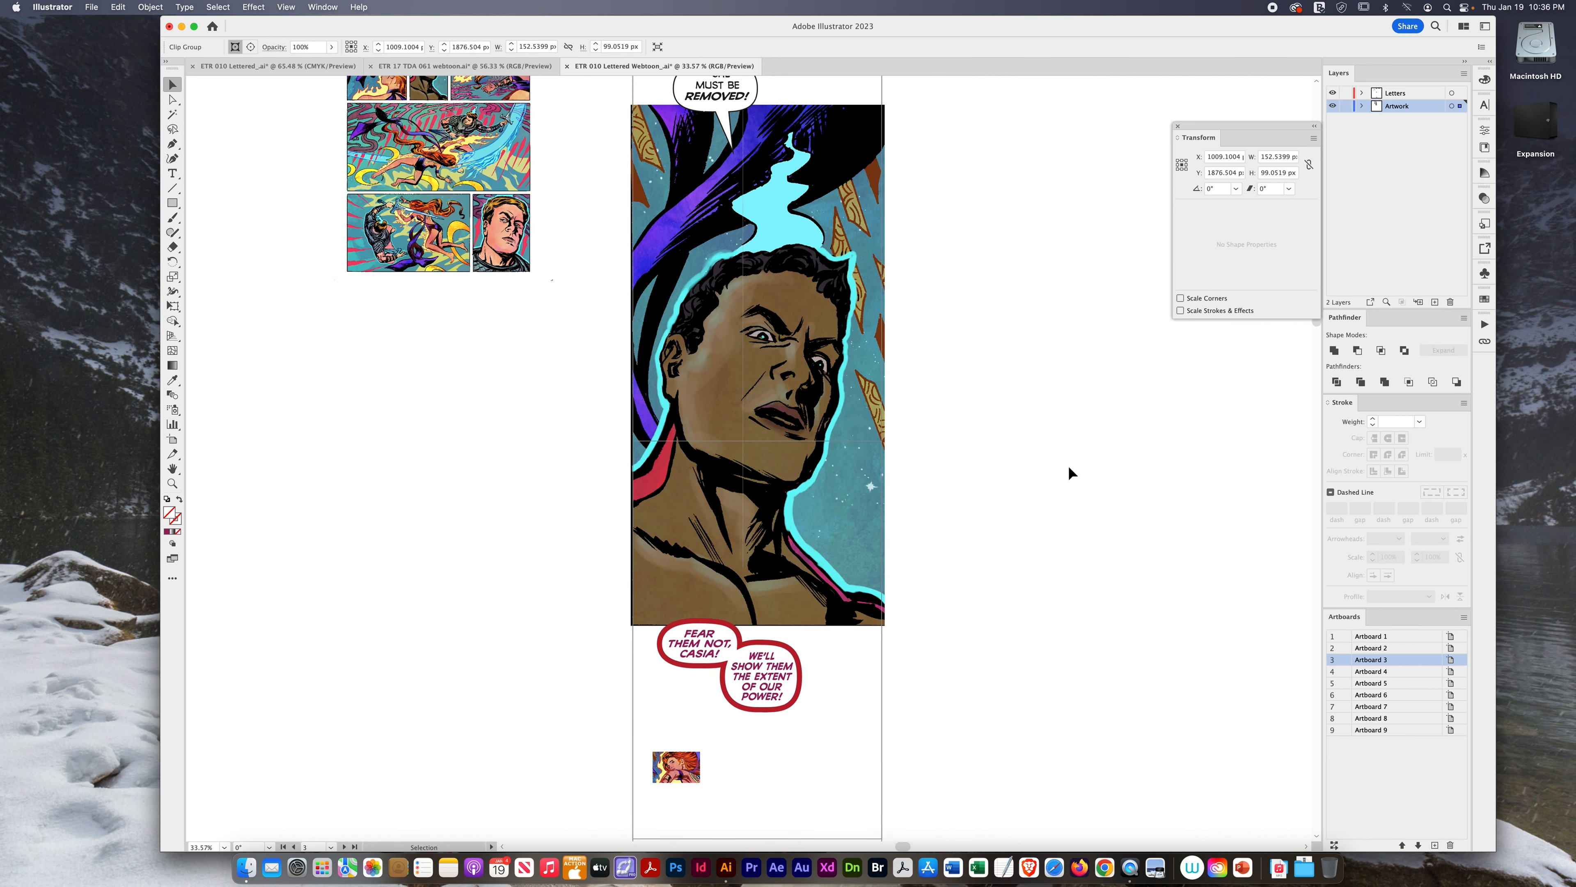
drag(897, 735, 908, 440)
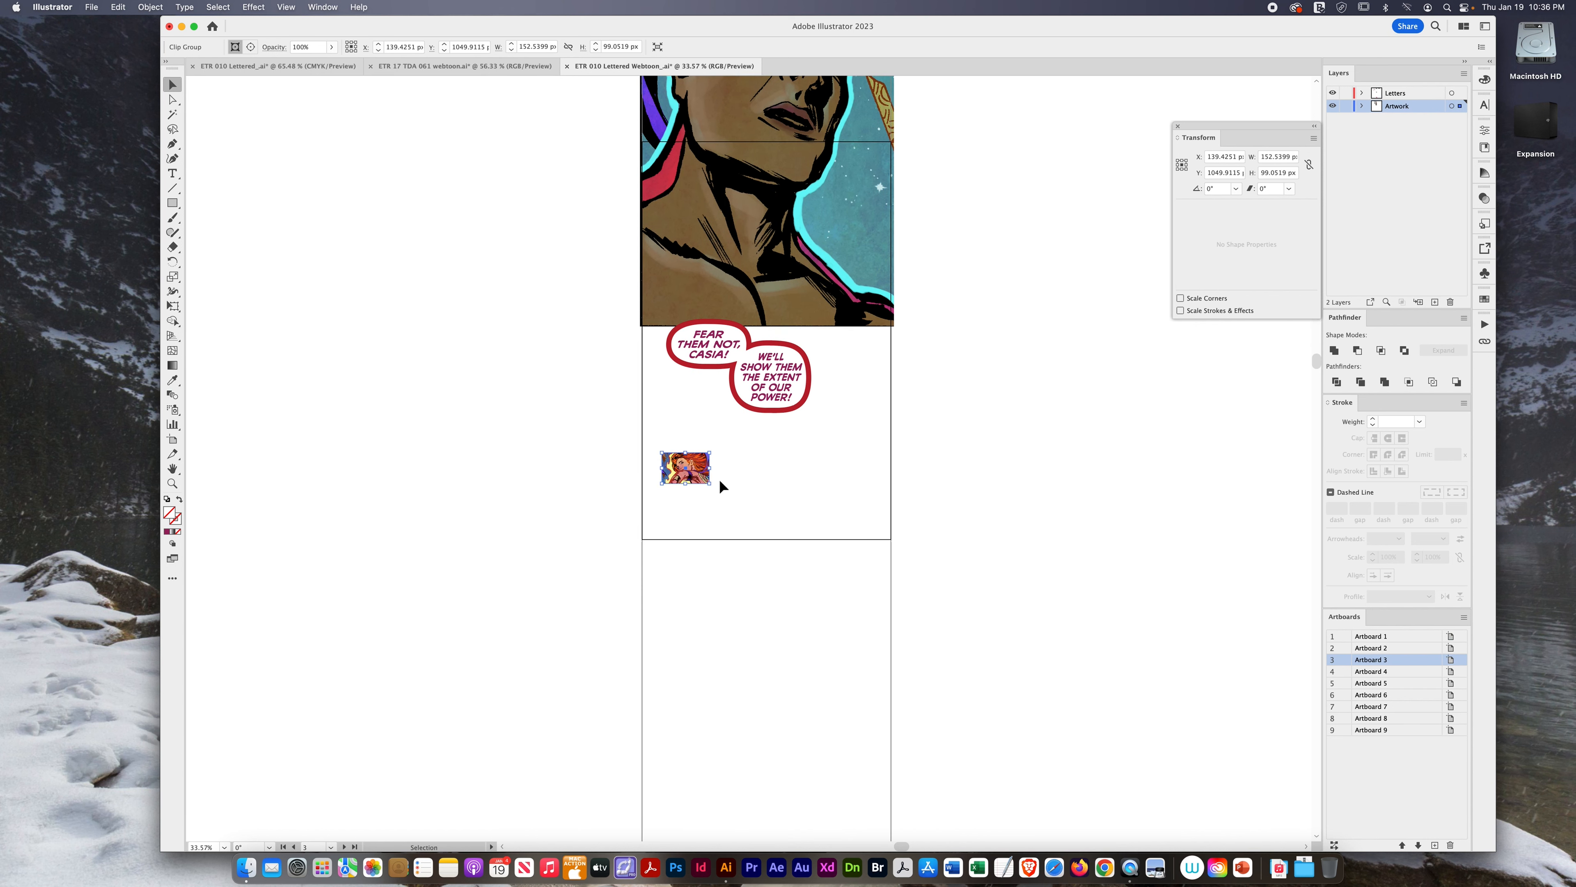
- Enlarge the clipped panel of the red-haired woman proportionally until it spans the full width of the webtoon artboard
drag(711, 484, 896, 607)
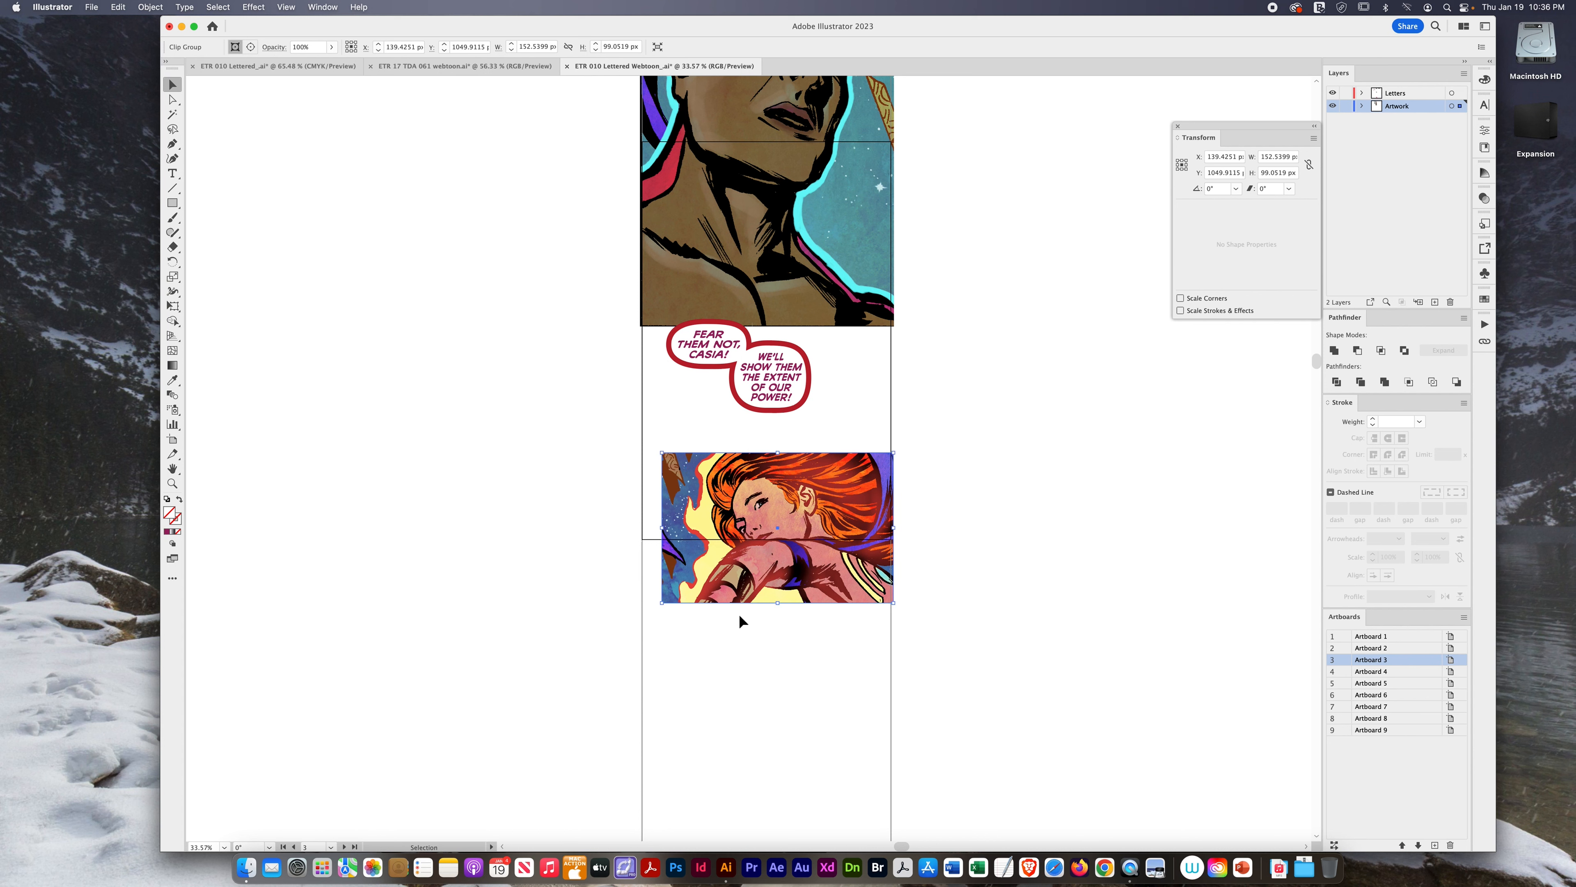
drag(659, 604, 633, 620)
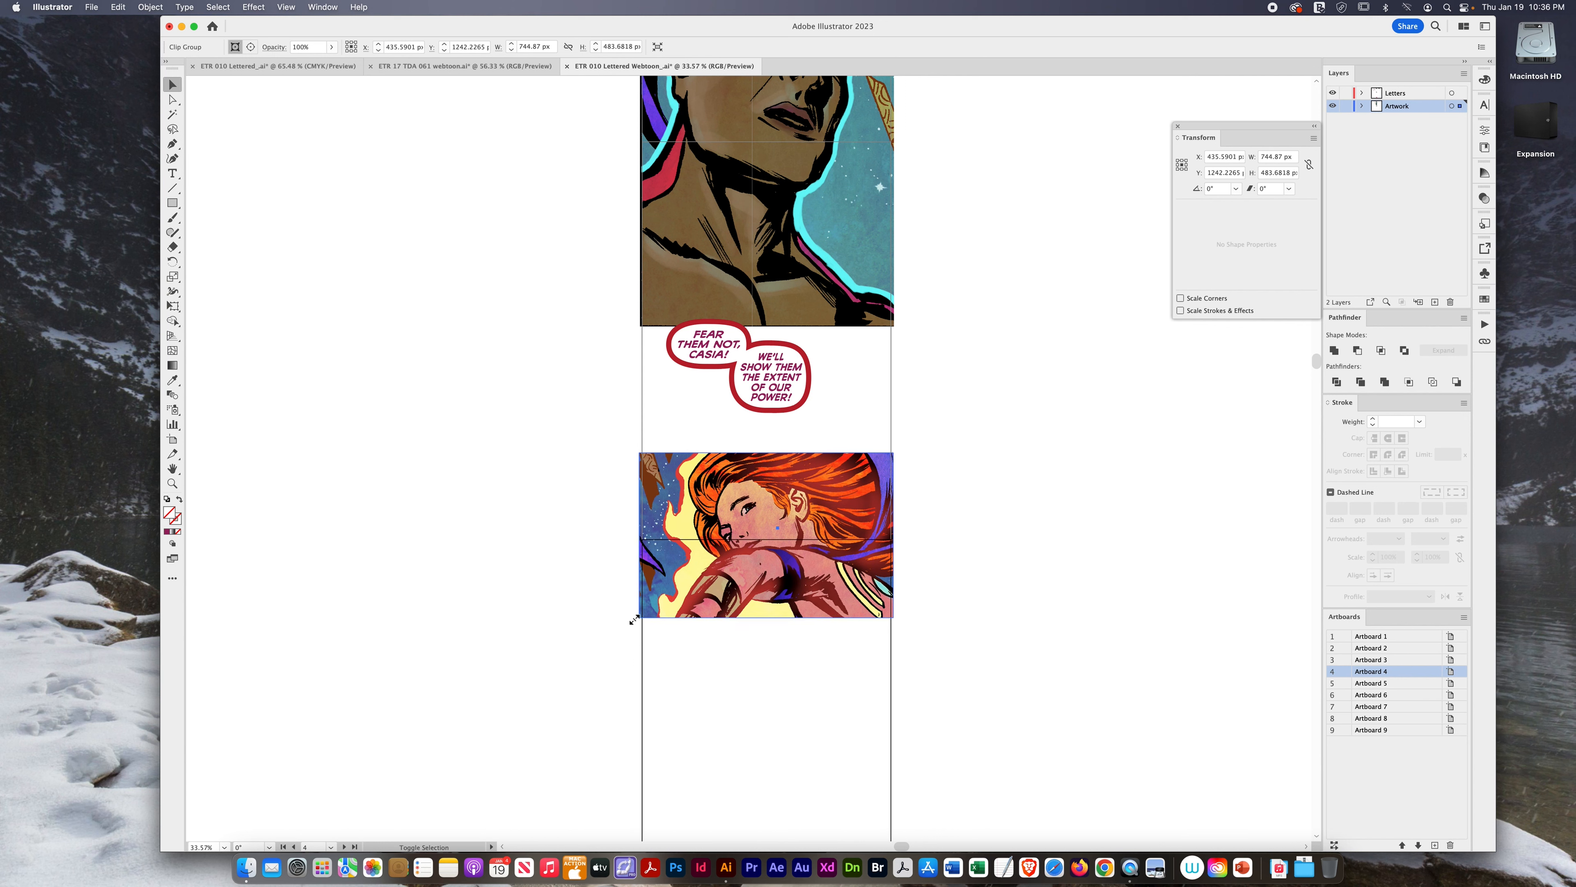
click(1008, 551)
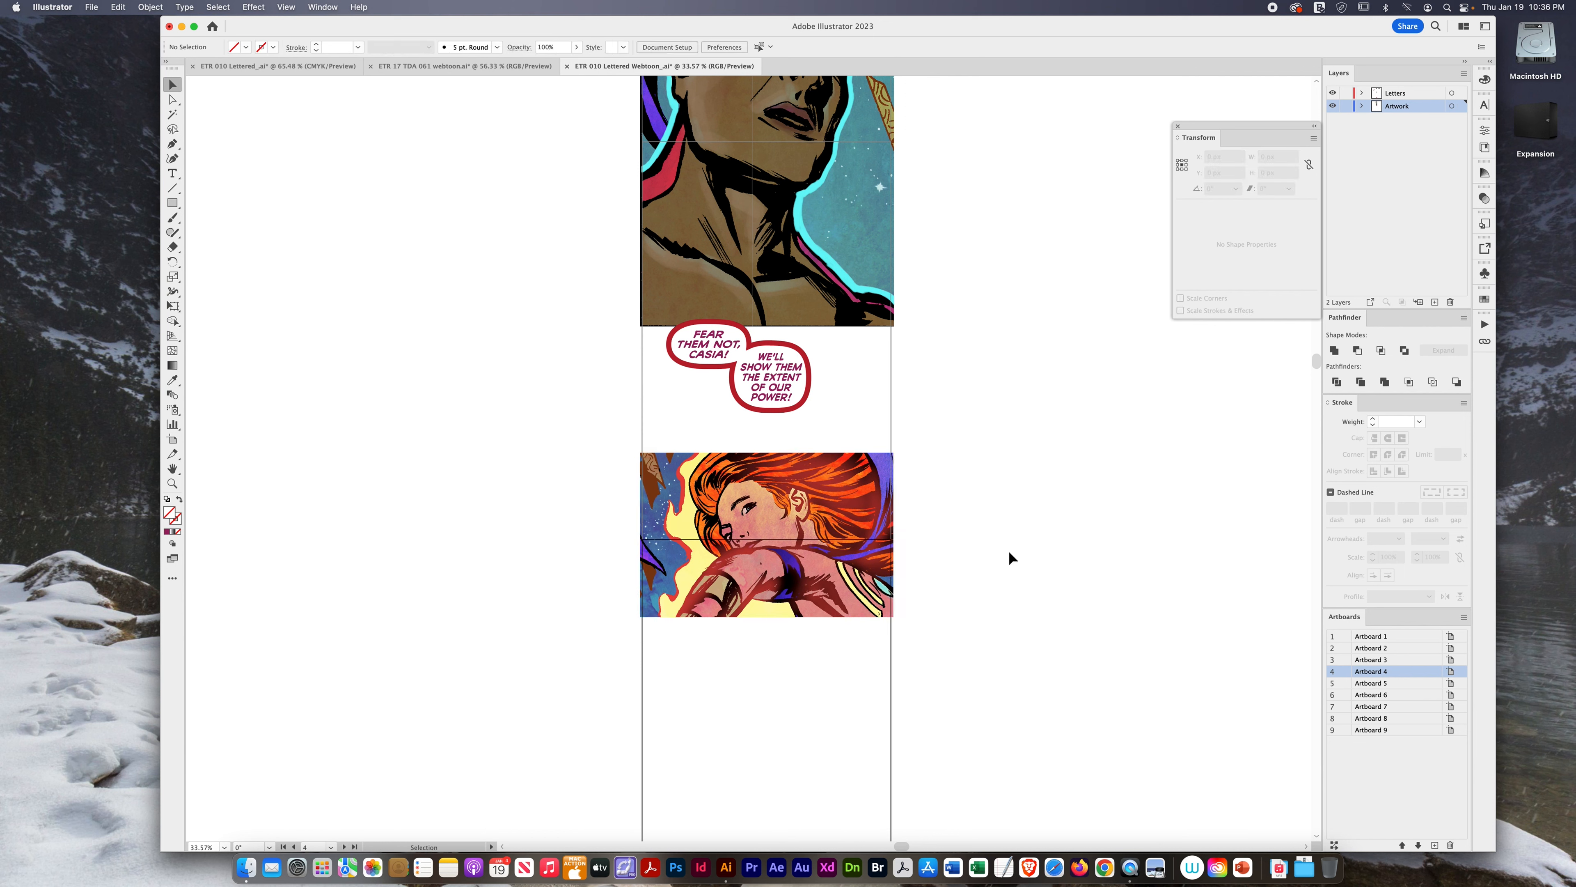
- Bring the "DO YOU HEAR THAT VOICE? WHO IS TALKING?" balloon from the lettered page to the gap above the red-haired woman's enlarged panel
scroll(1008, 550, up, 5)
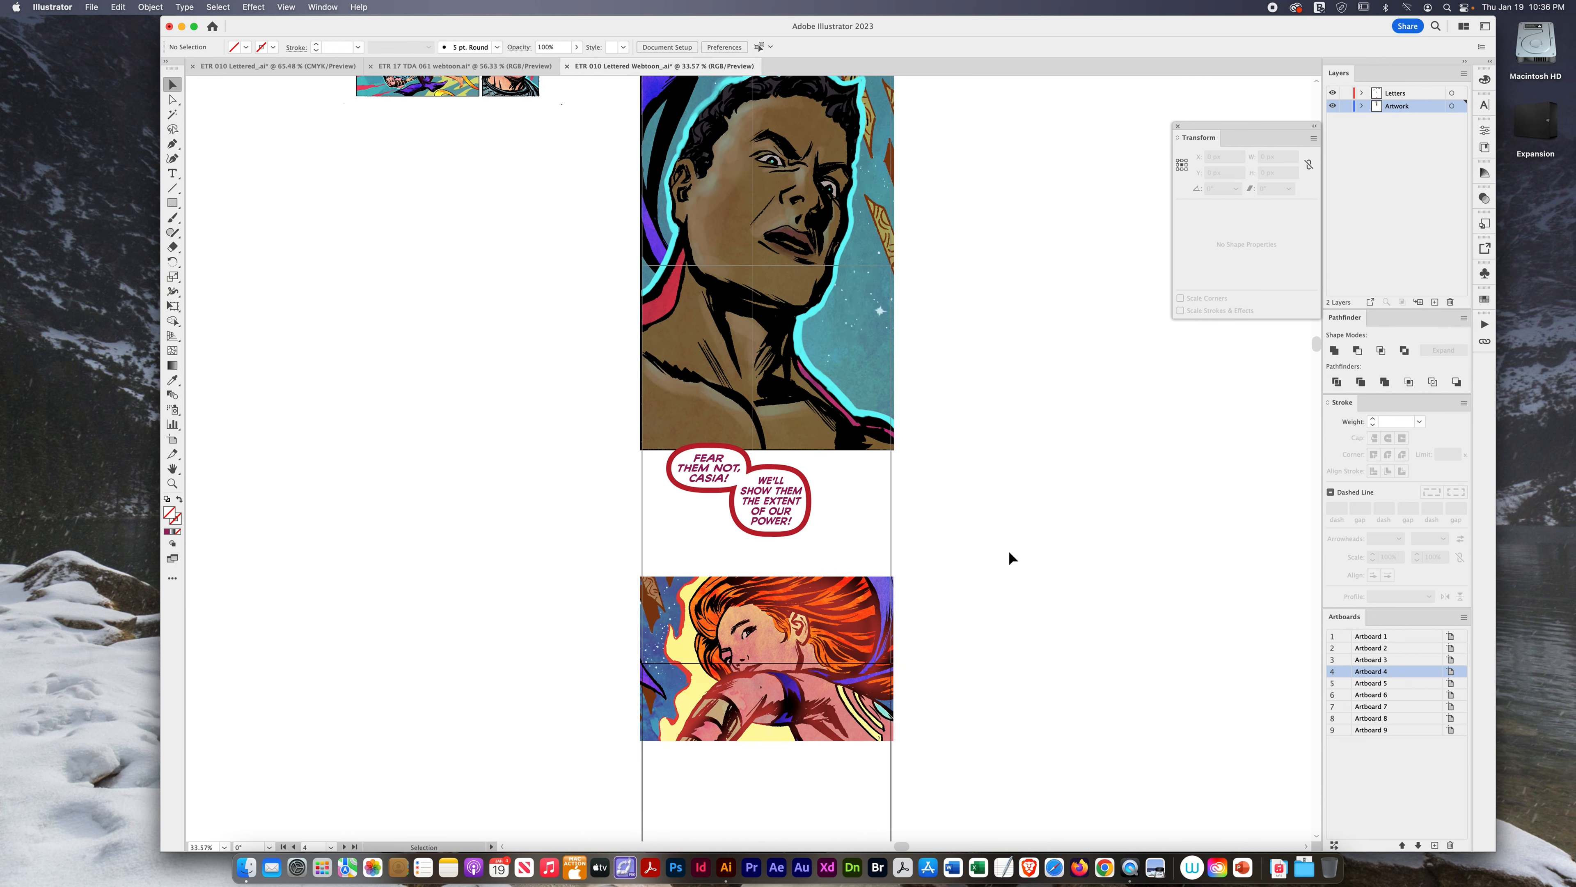
scroll(1008, 551, up, 8)
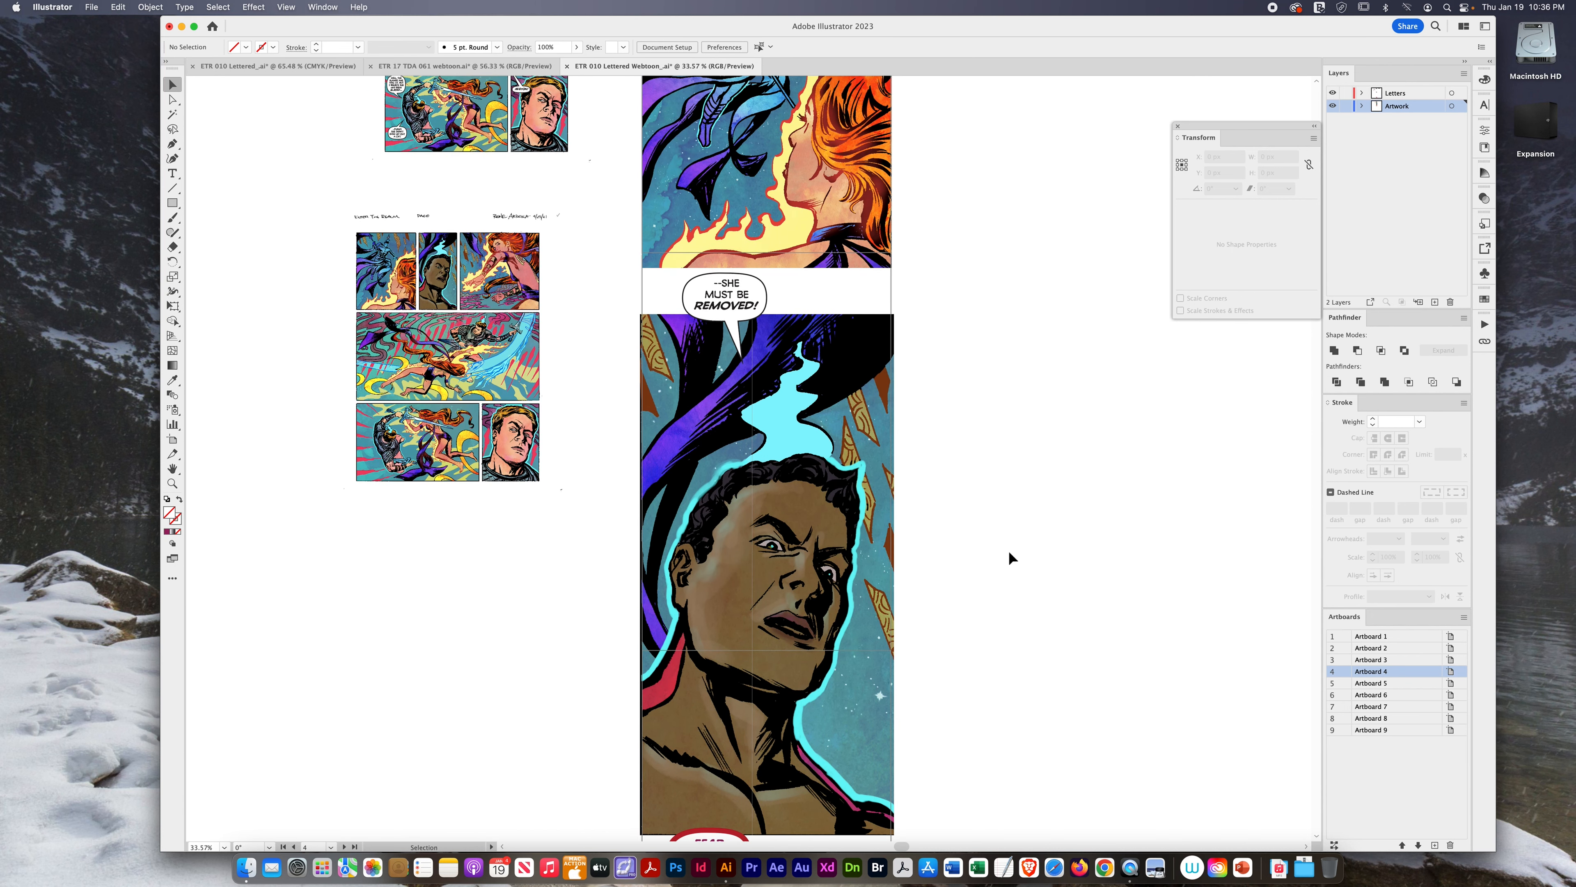
scroll(1010, 552, up, 2)
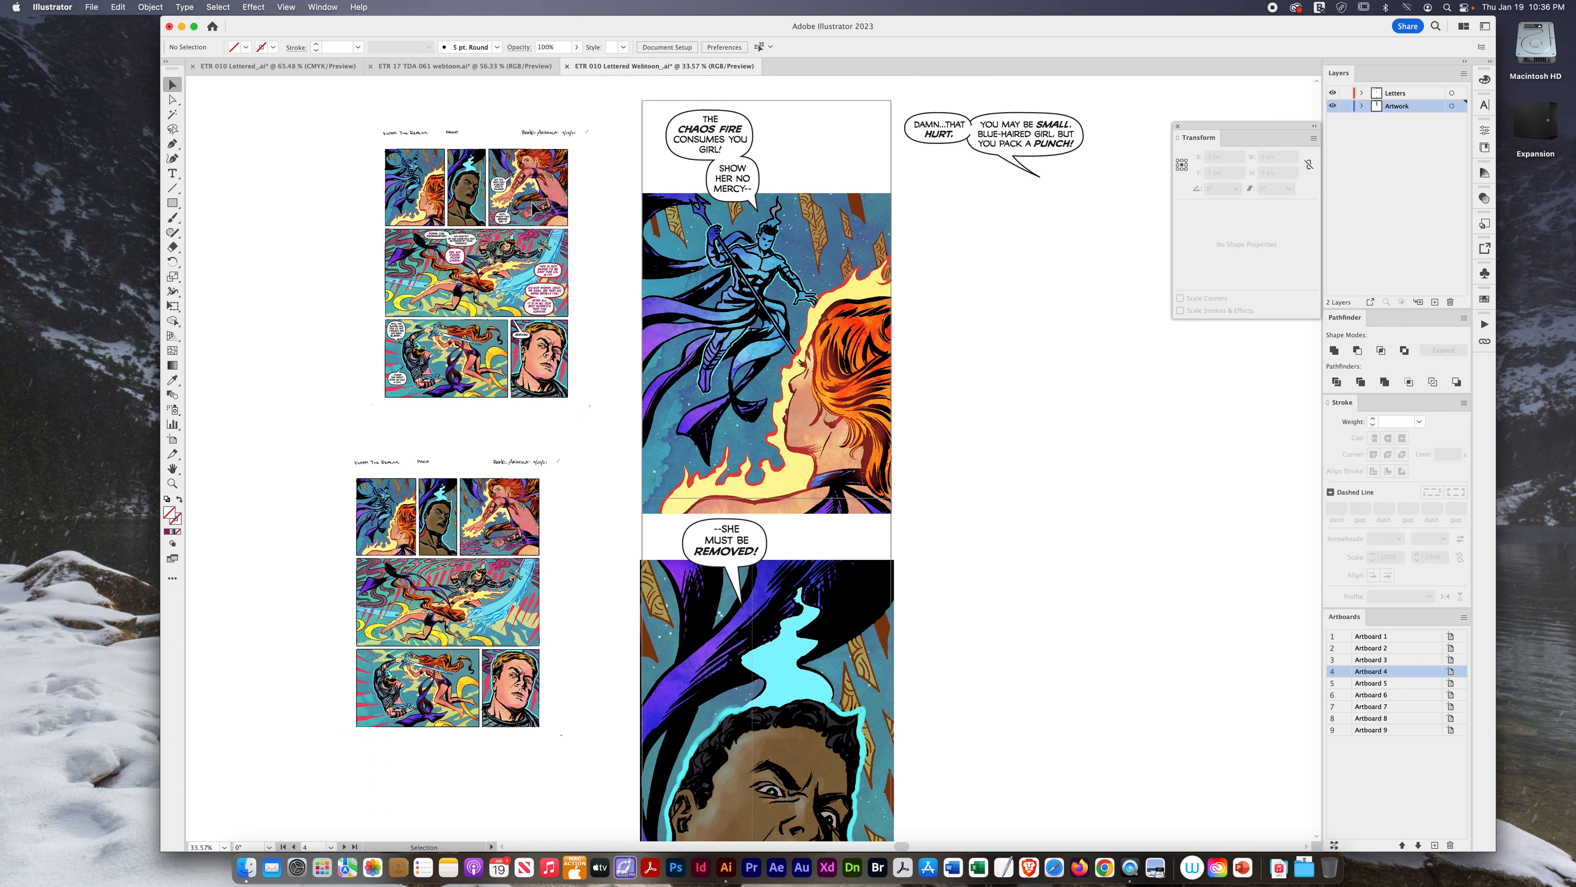
click(529, 208)
drag(528, 208, 1020, 615)
scroll(988, 672, down, 1)
drag(988, 672, 686, 677)
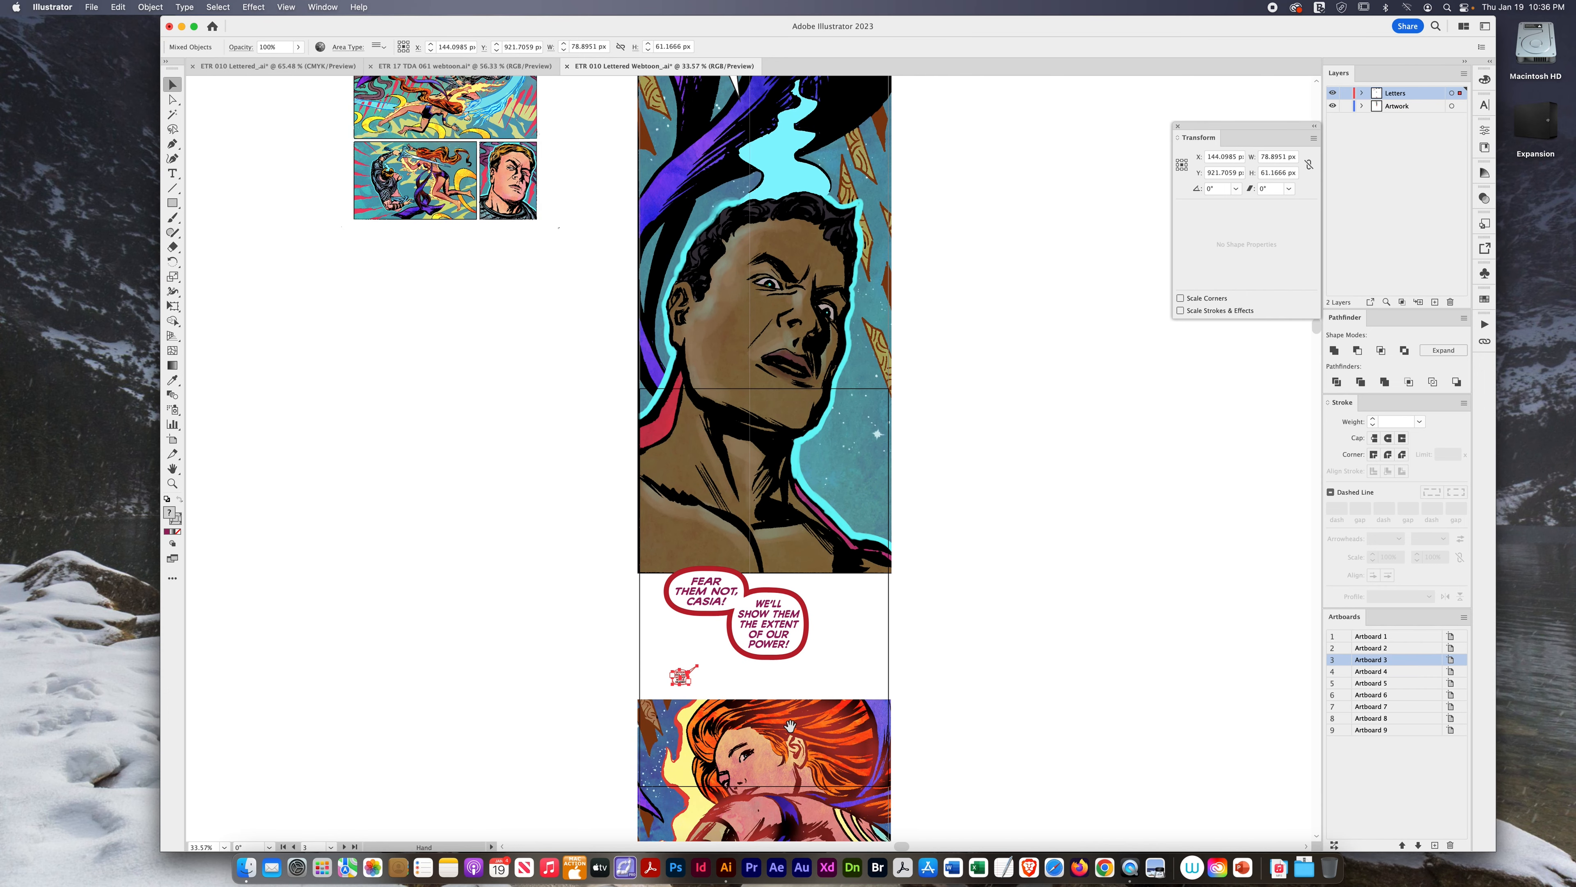
drag(791, 728, 780, 562)
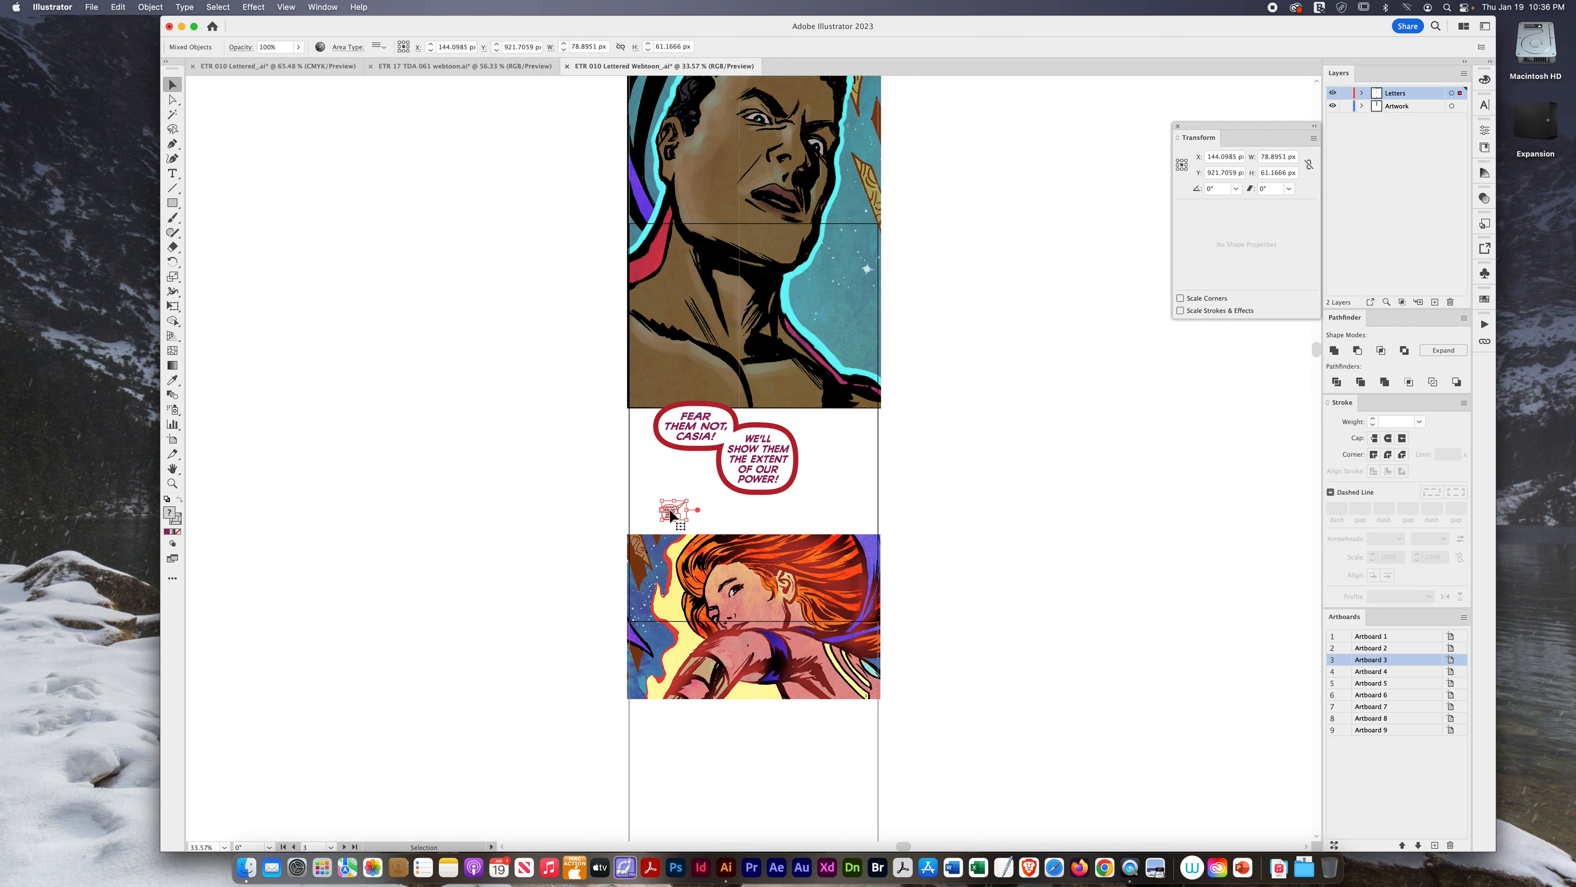
- Place the "DO YOU HEAR THAT VOICE?" balloon beside "--SHE MUST BE REMOVED!" and enlarge it to about 394 × 305 px, matching the lettering size
drag(677, 517, 992, 205)
scroll(904, 419, up, 5)
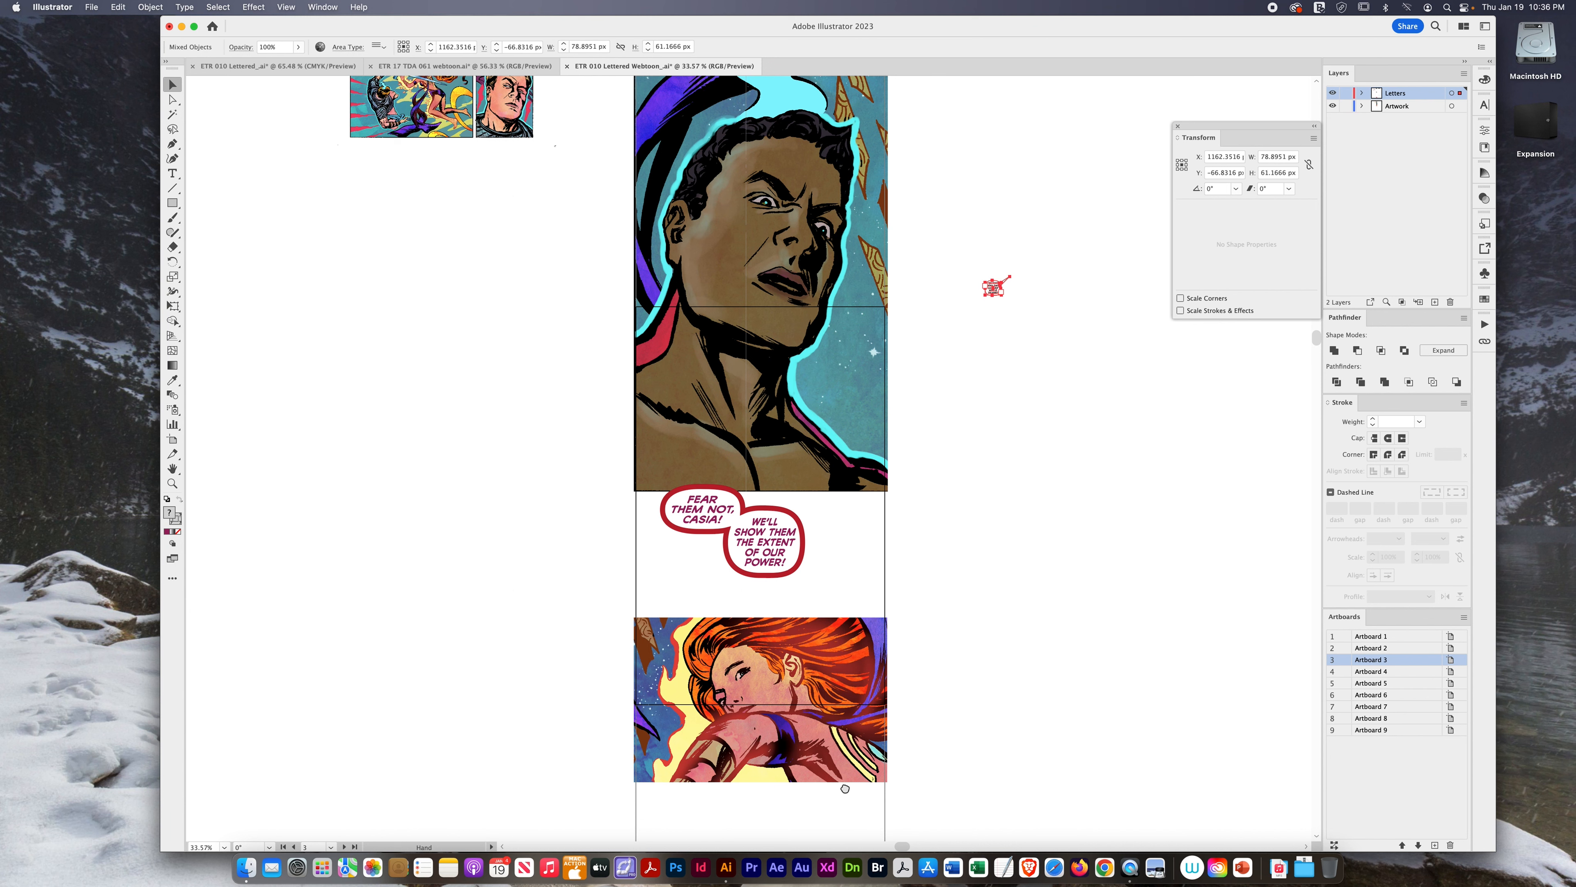
scroll(987, 404, up, 10)
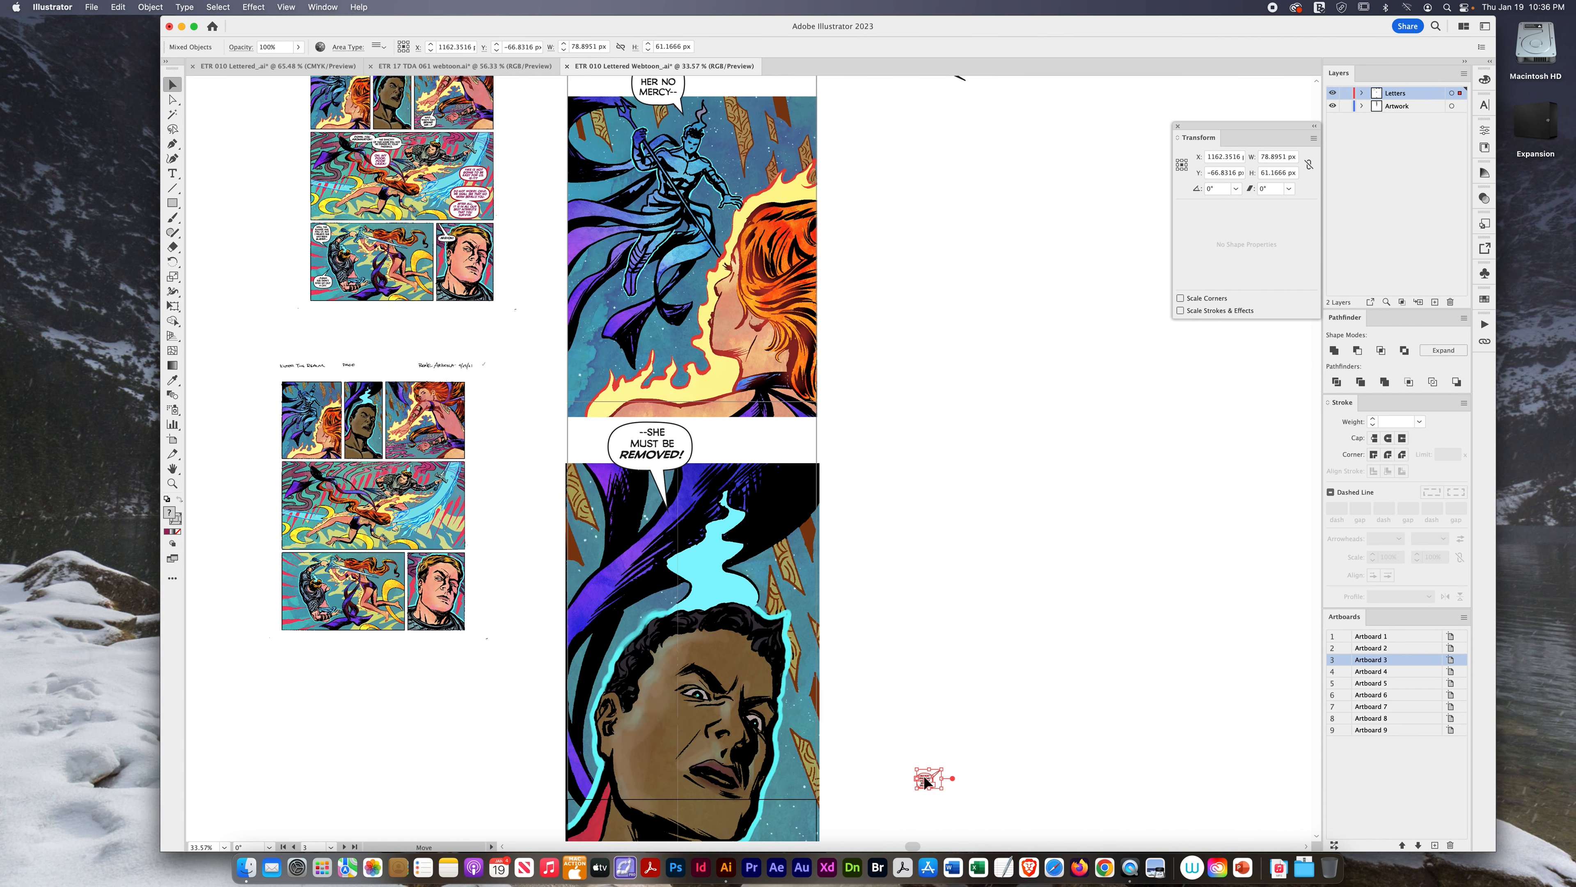
drag(927, 784, 721, 437)
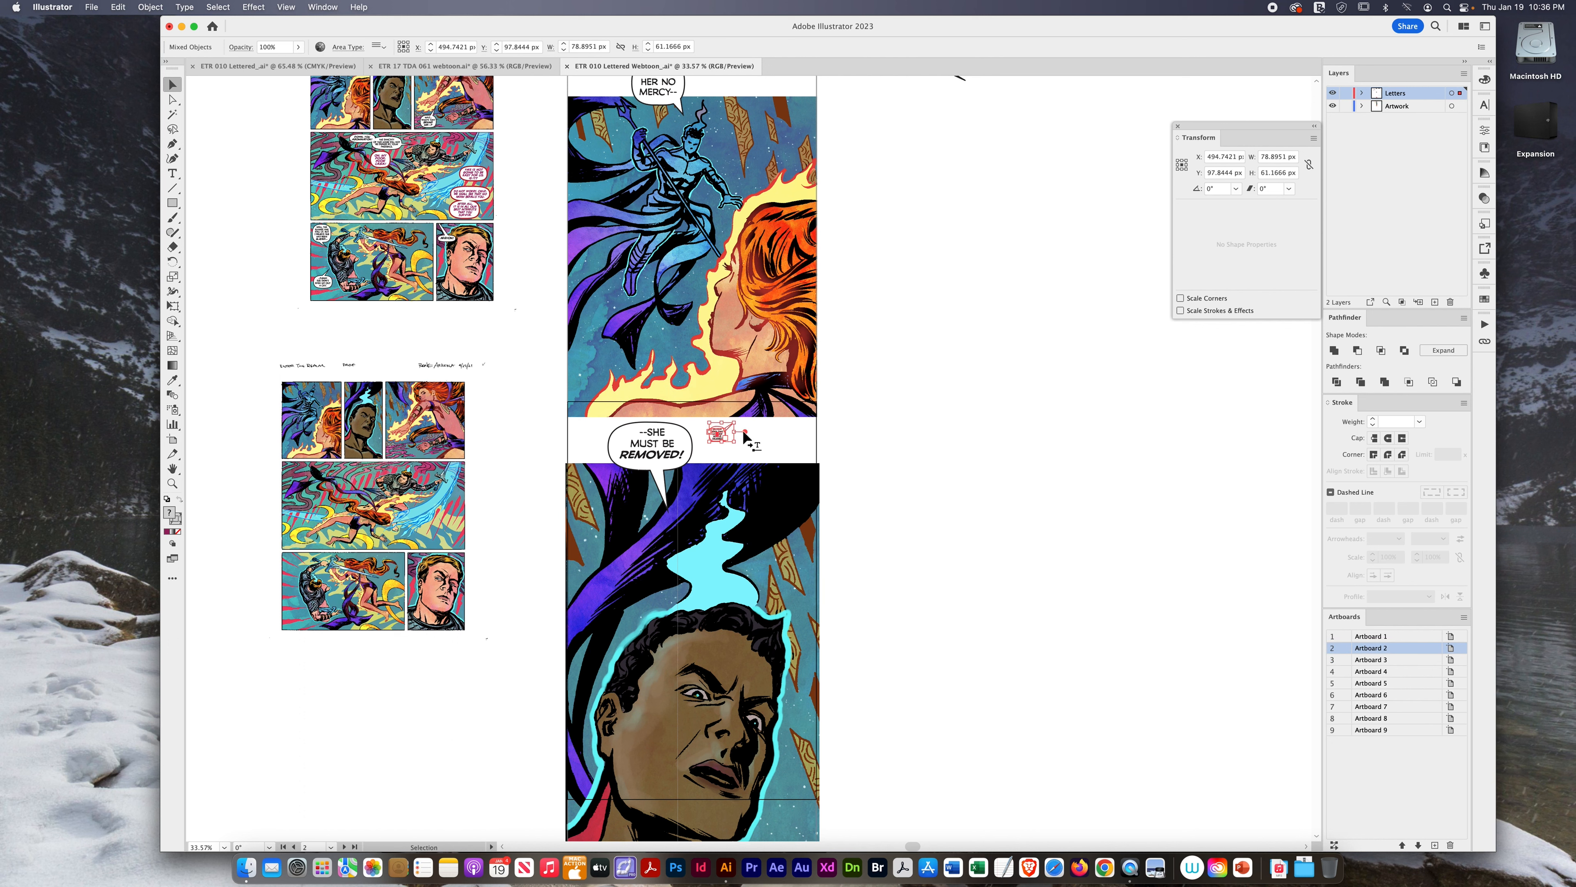
drag(734, 441, 850, 518)
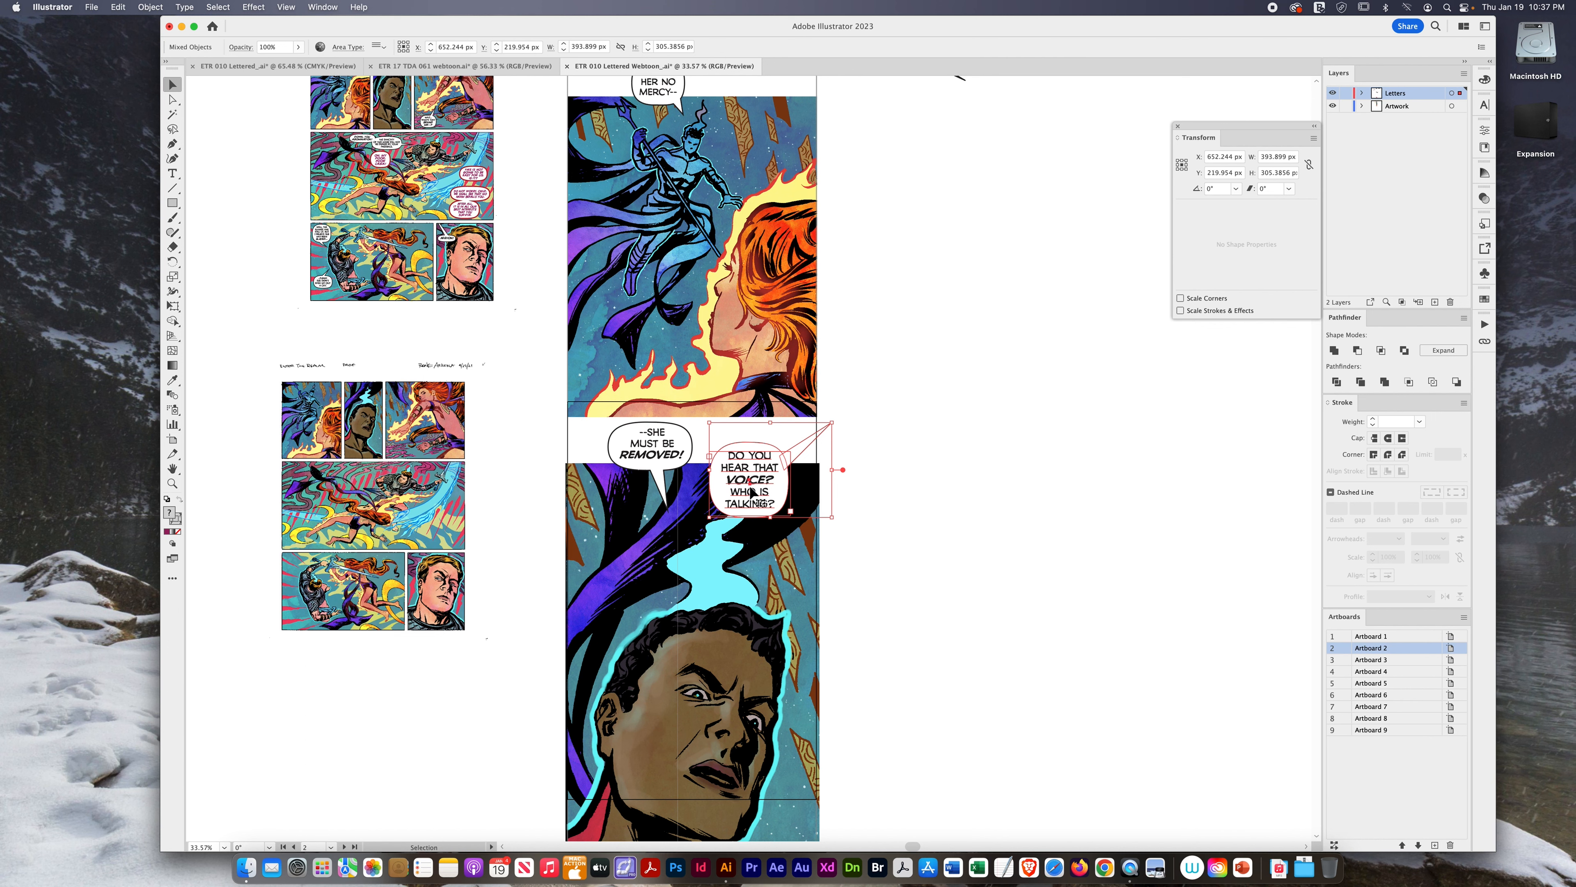
- Move the enlarged "DO YOU HEAR THAT VOICE?" balloon below the "FEAR THEM NOT, CASIA!" pair and lower the red-haired woman's panel to make room
drag(750, 483, 951, 644)
drag(941, 711, 946, 510)
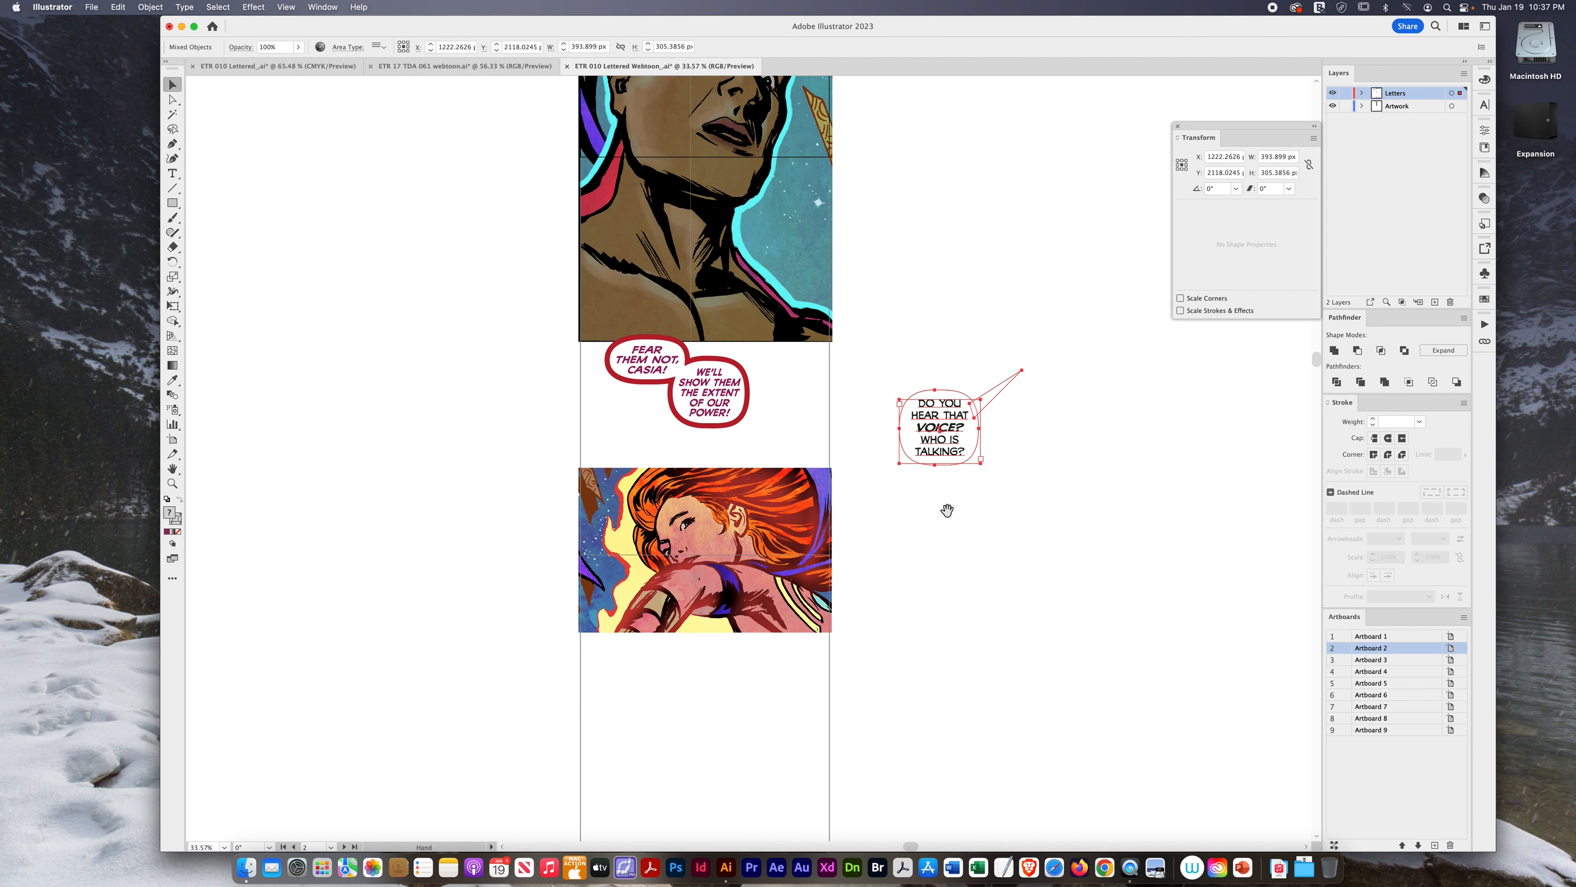
drag(941, 435, 635, 454)
click(738, 546)
drag(753, 523, 750, 578)
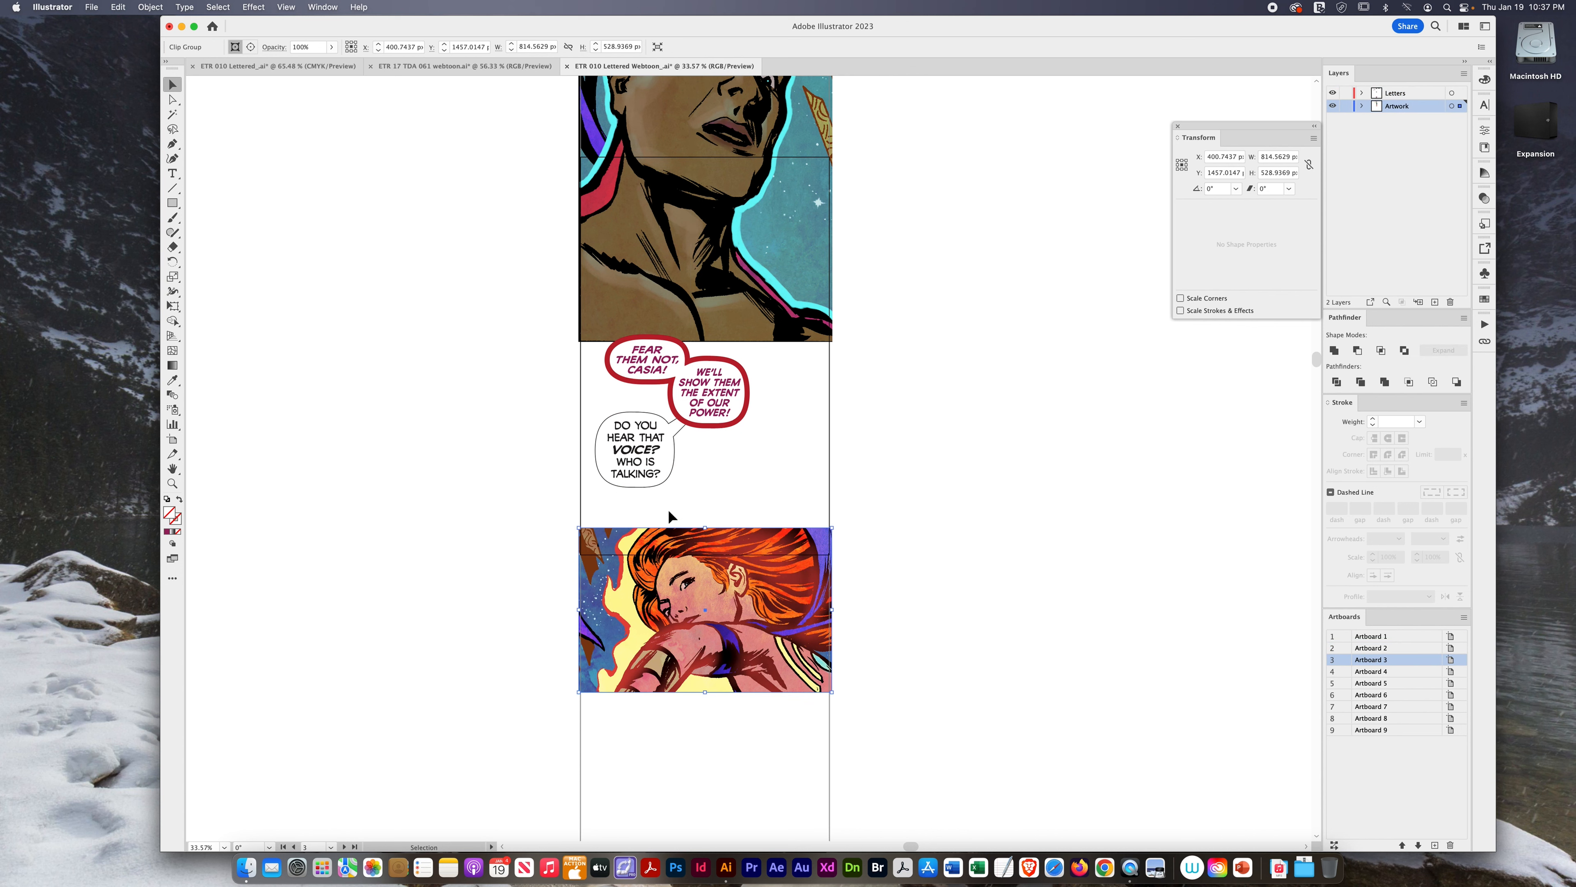
- Lower the "DO YOU HEAR THAT VOICE?" balloon slightly and raise the red-haired woman's panel until its top edge slips under the balloon
click(674, 476)
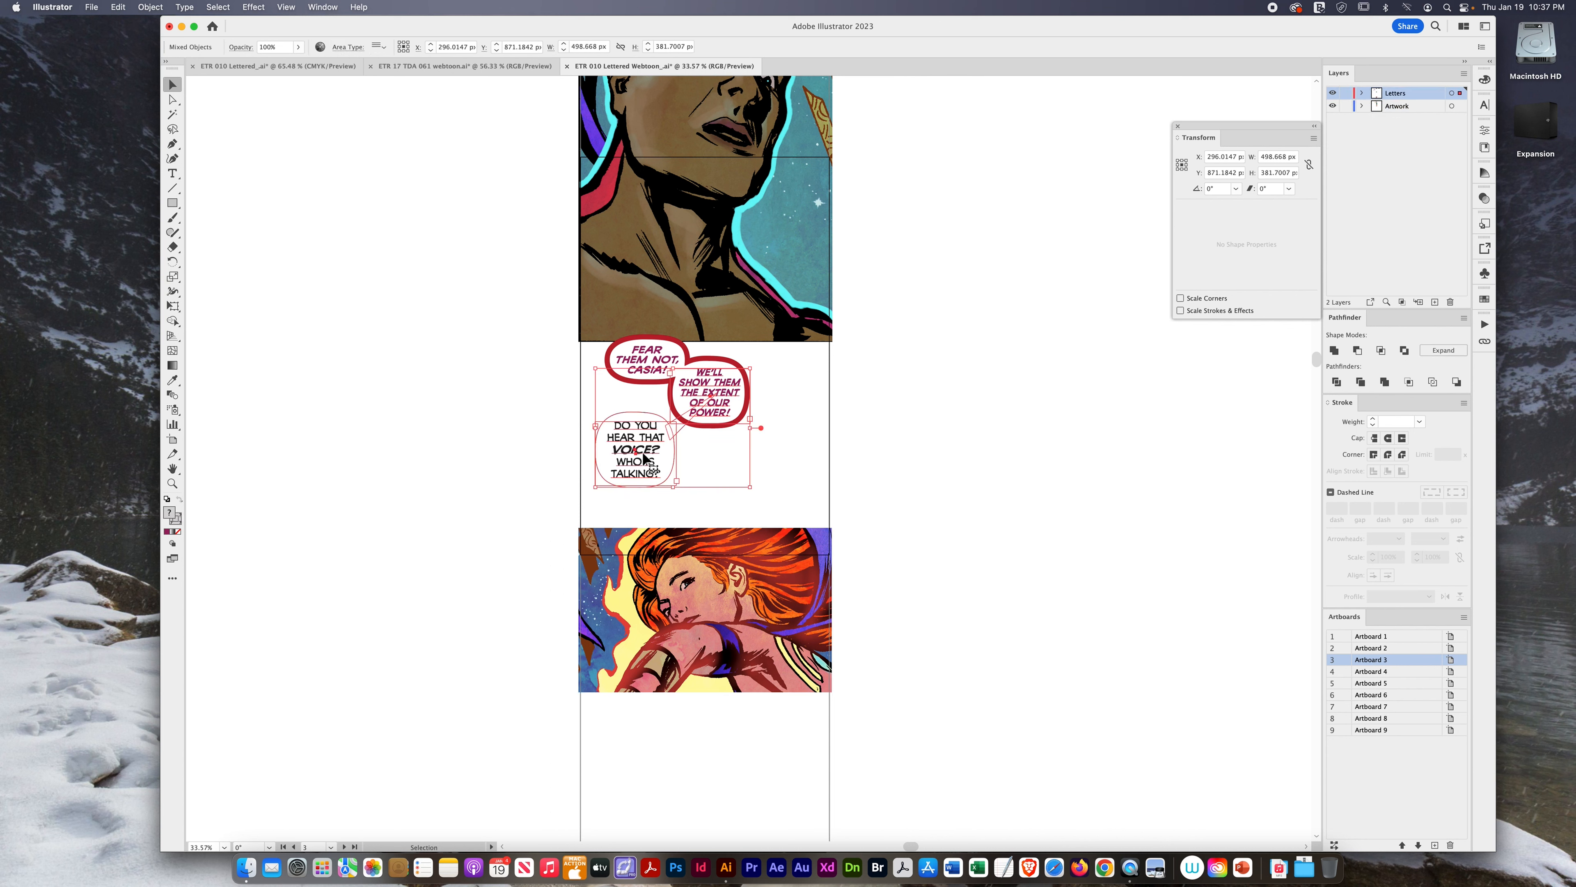
click(537, 453)
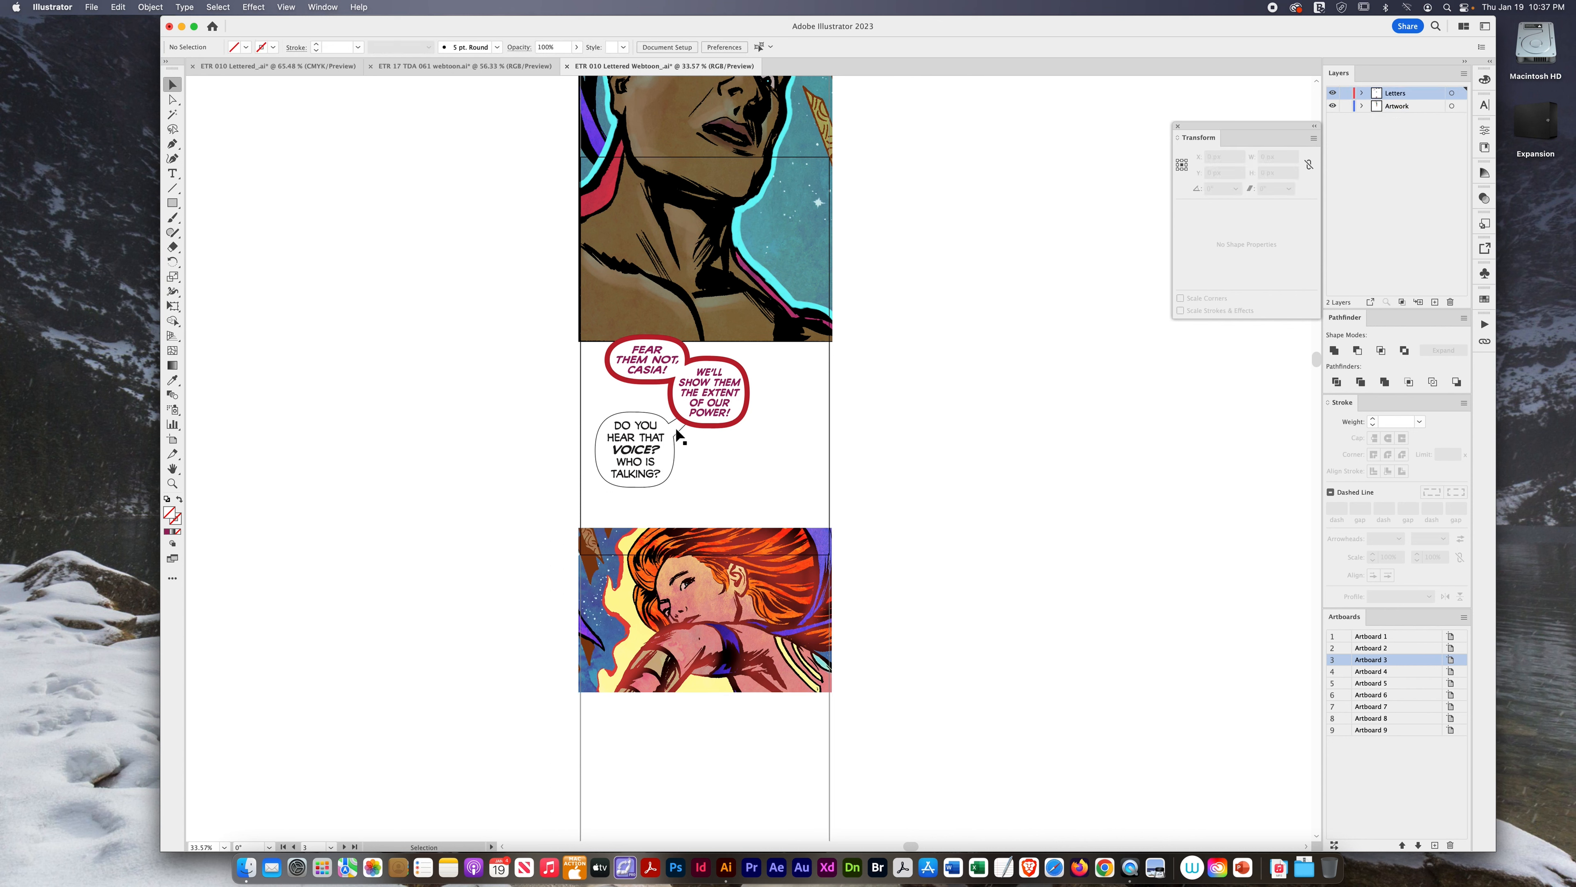
click(630, 432)
drag(630, 432, 640, 455)
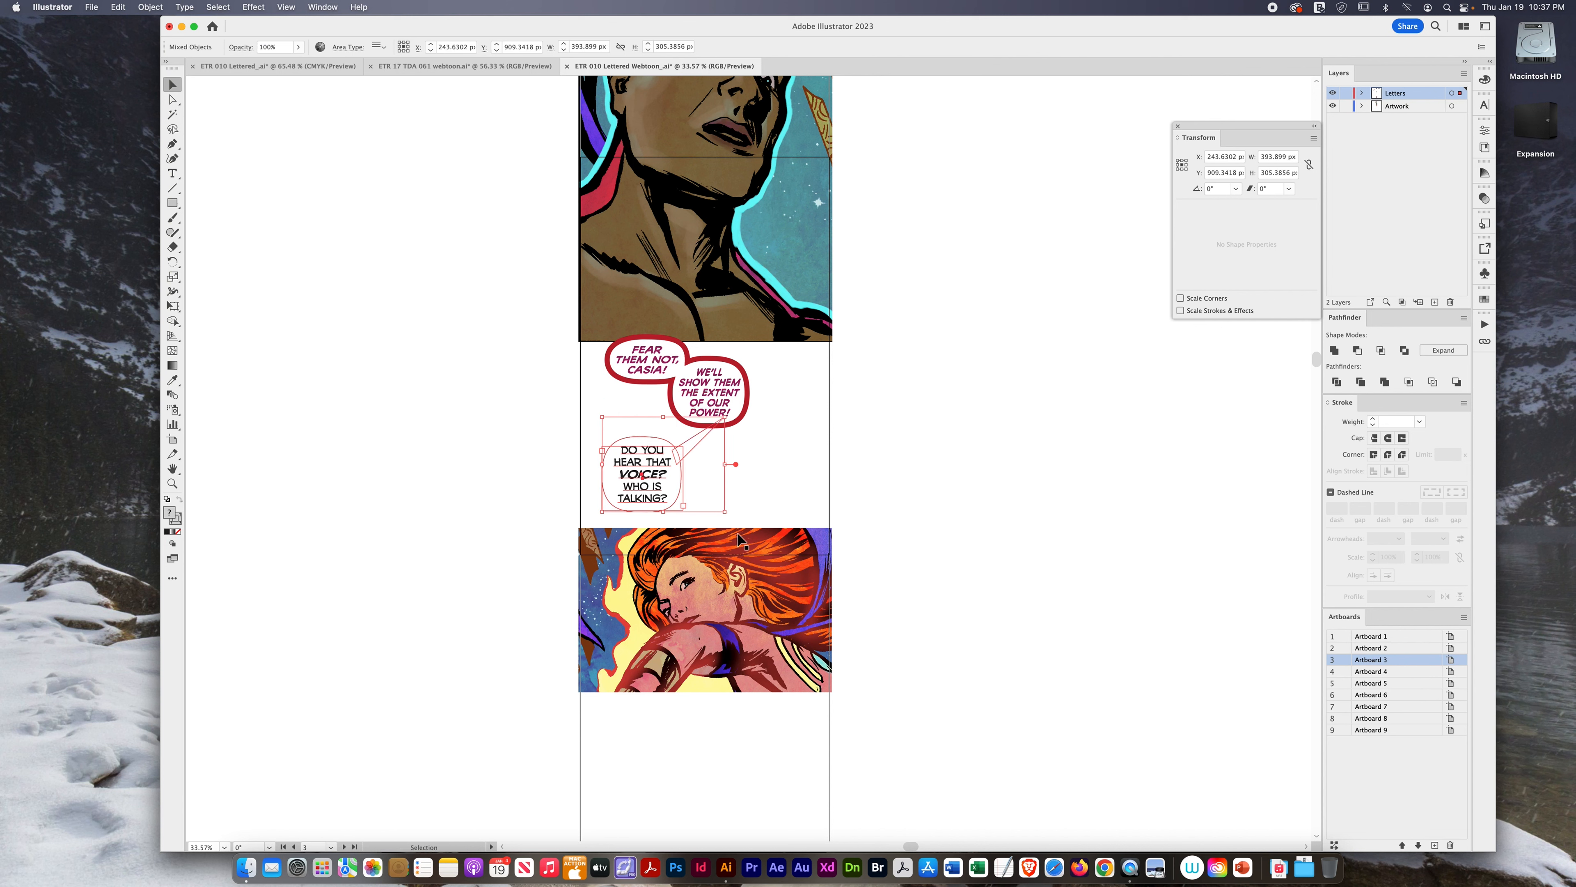
click(1022, 495)
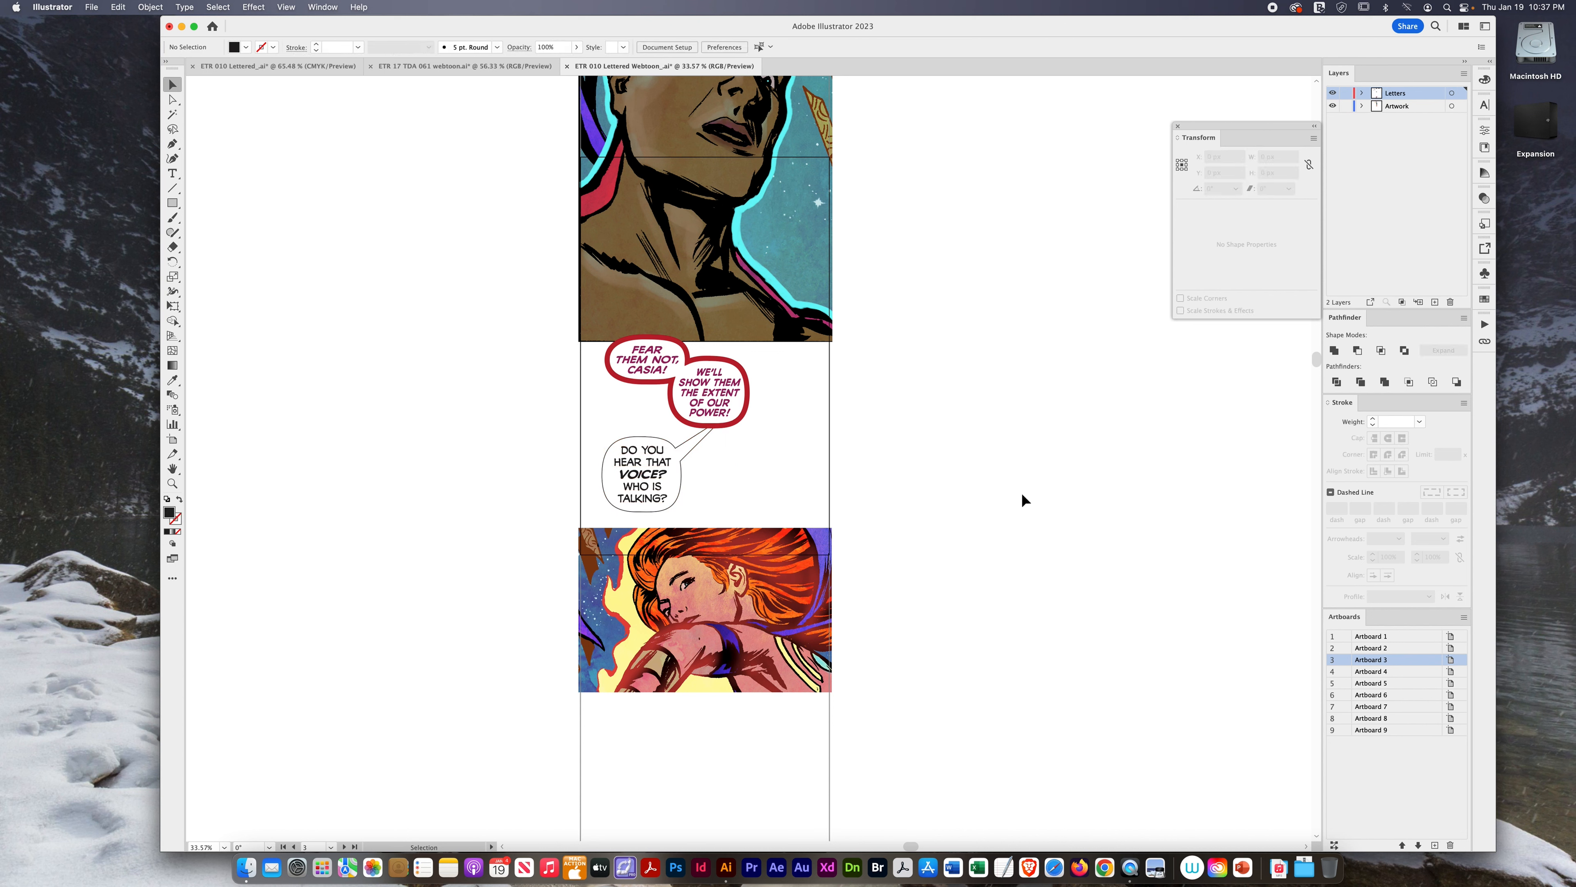
click(781, 594)
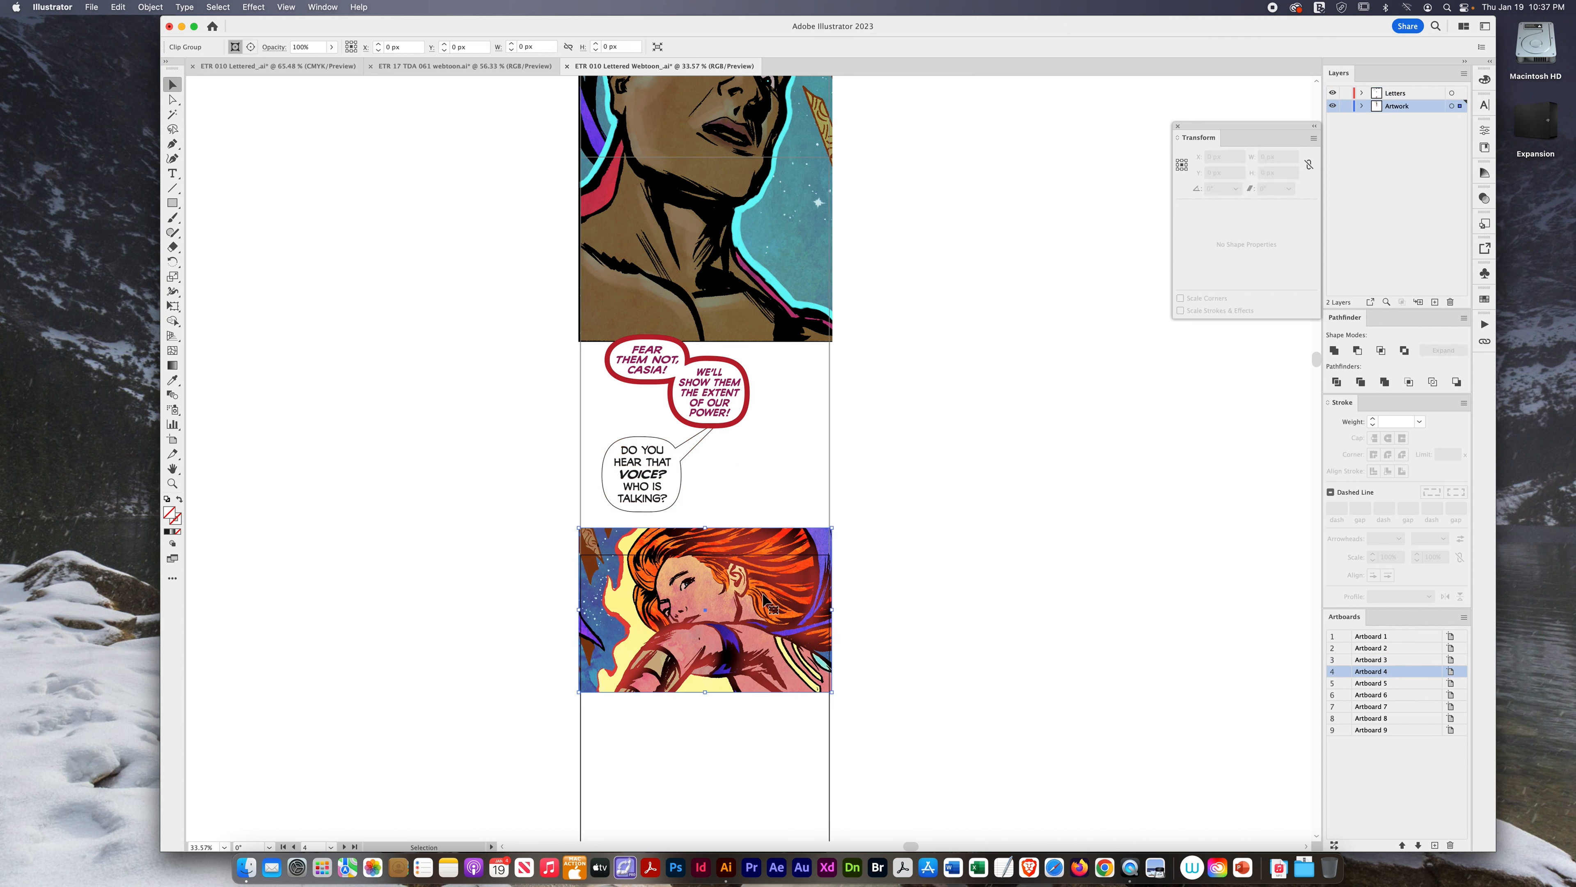
drag(791, 594, 790, 572)
click(1012, 535)
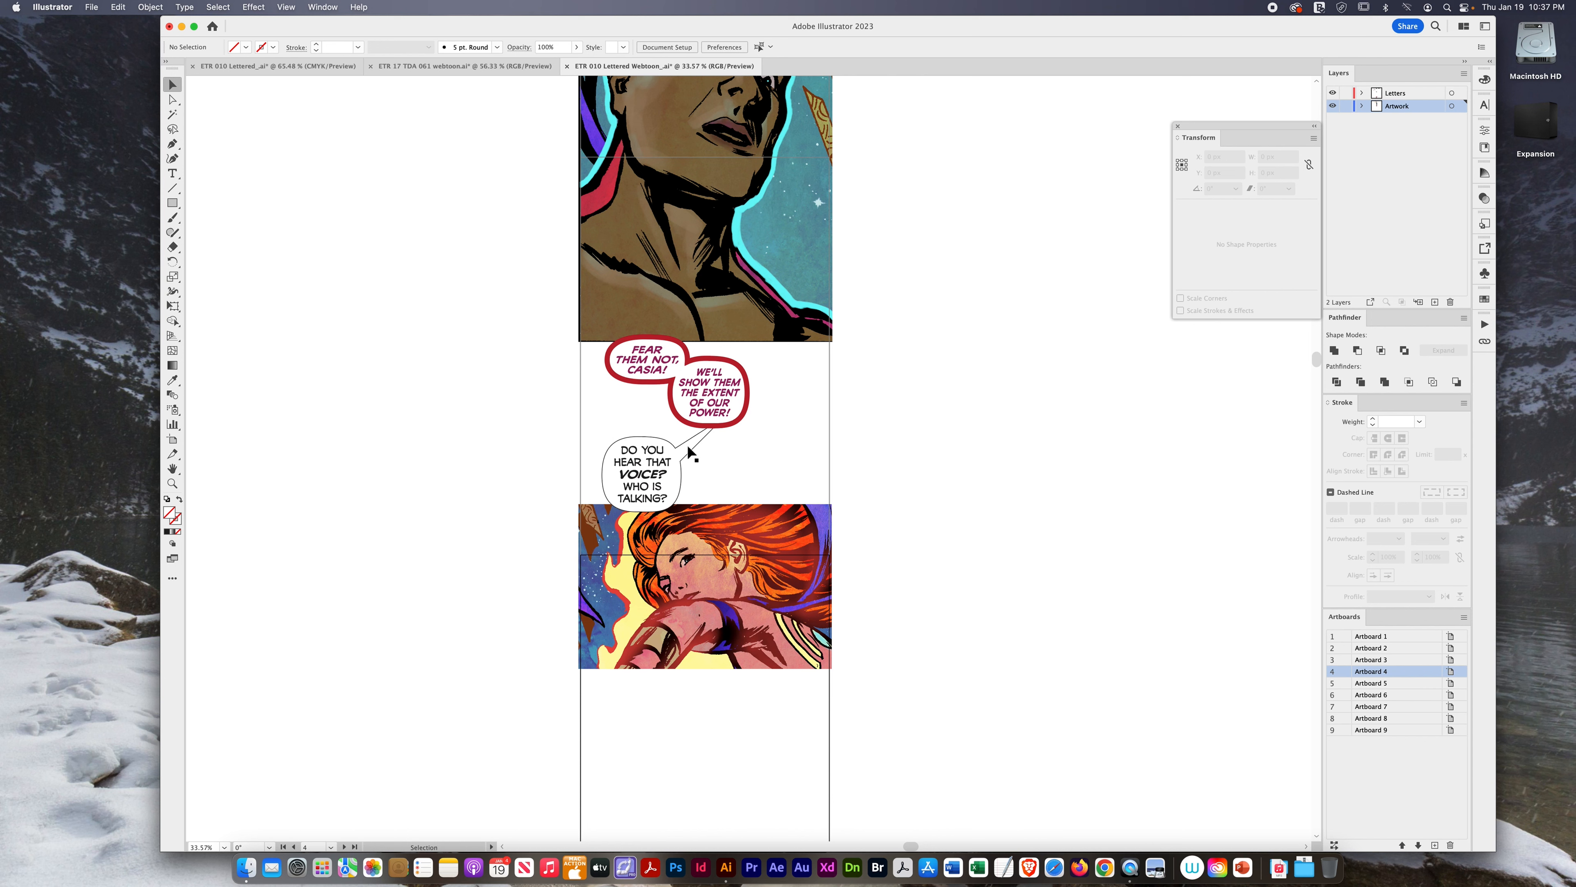
- Rotate the tail of the "DO YOU HEAR THAT VOICE?" balloon to point downward and move it beneath the balloon, over the woman's panel
key(a)
click(691, 451)
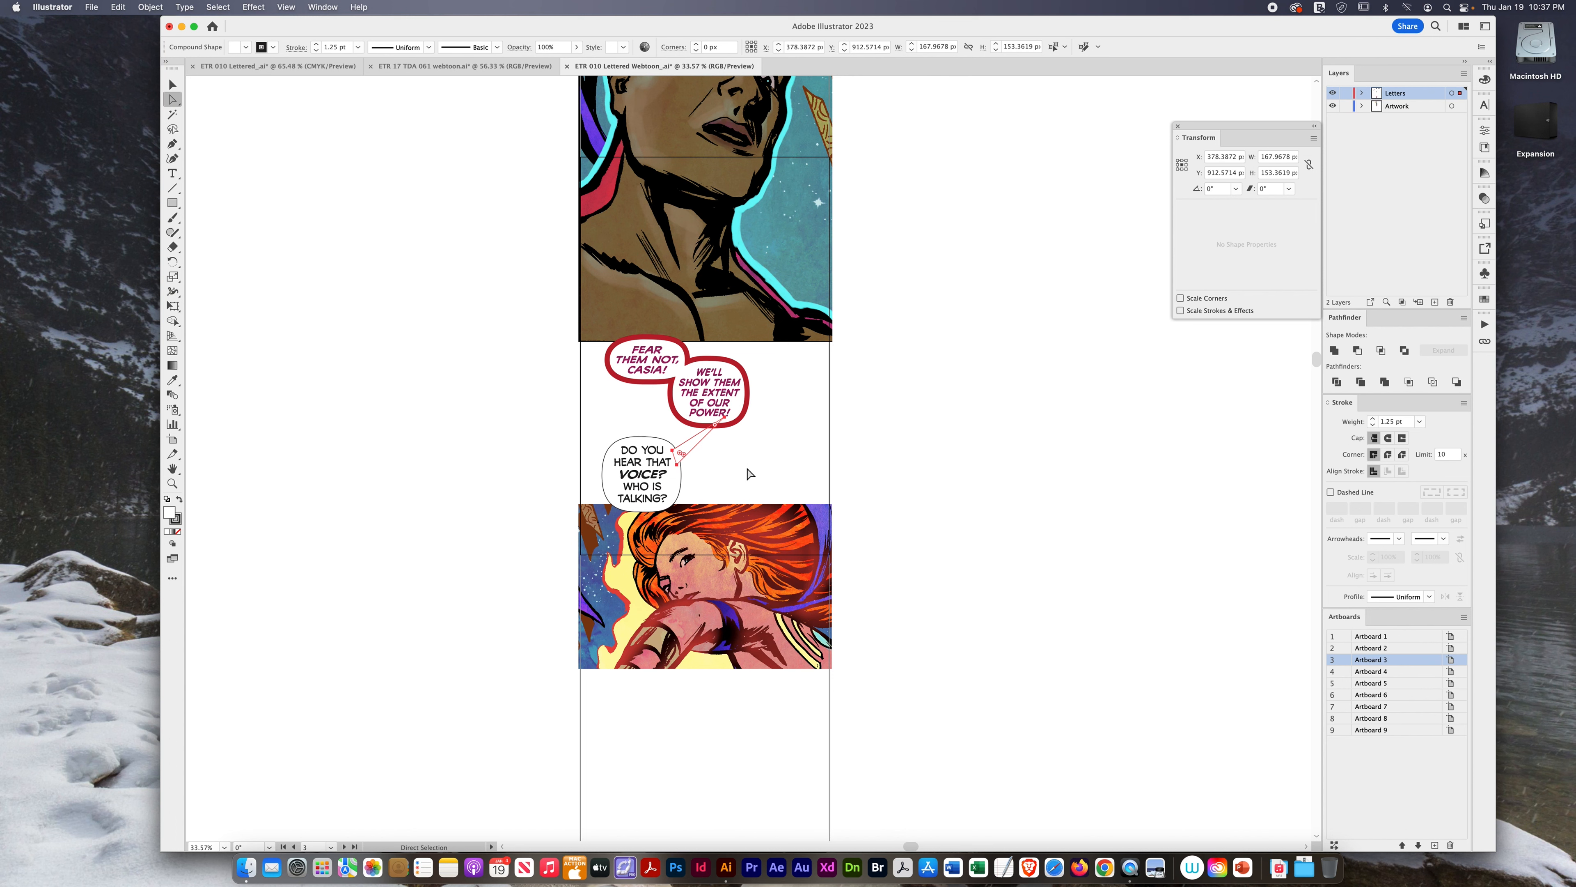
key(v)
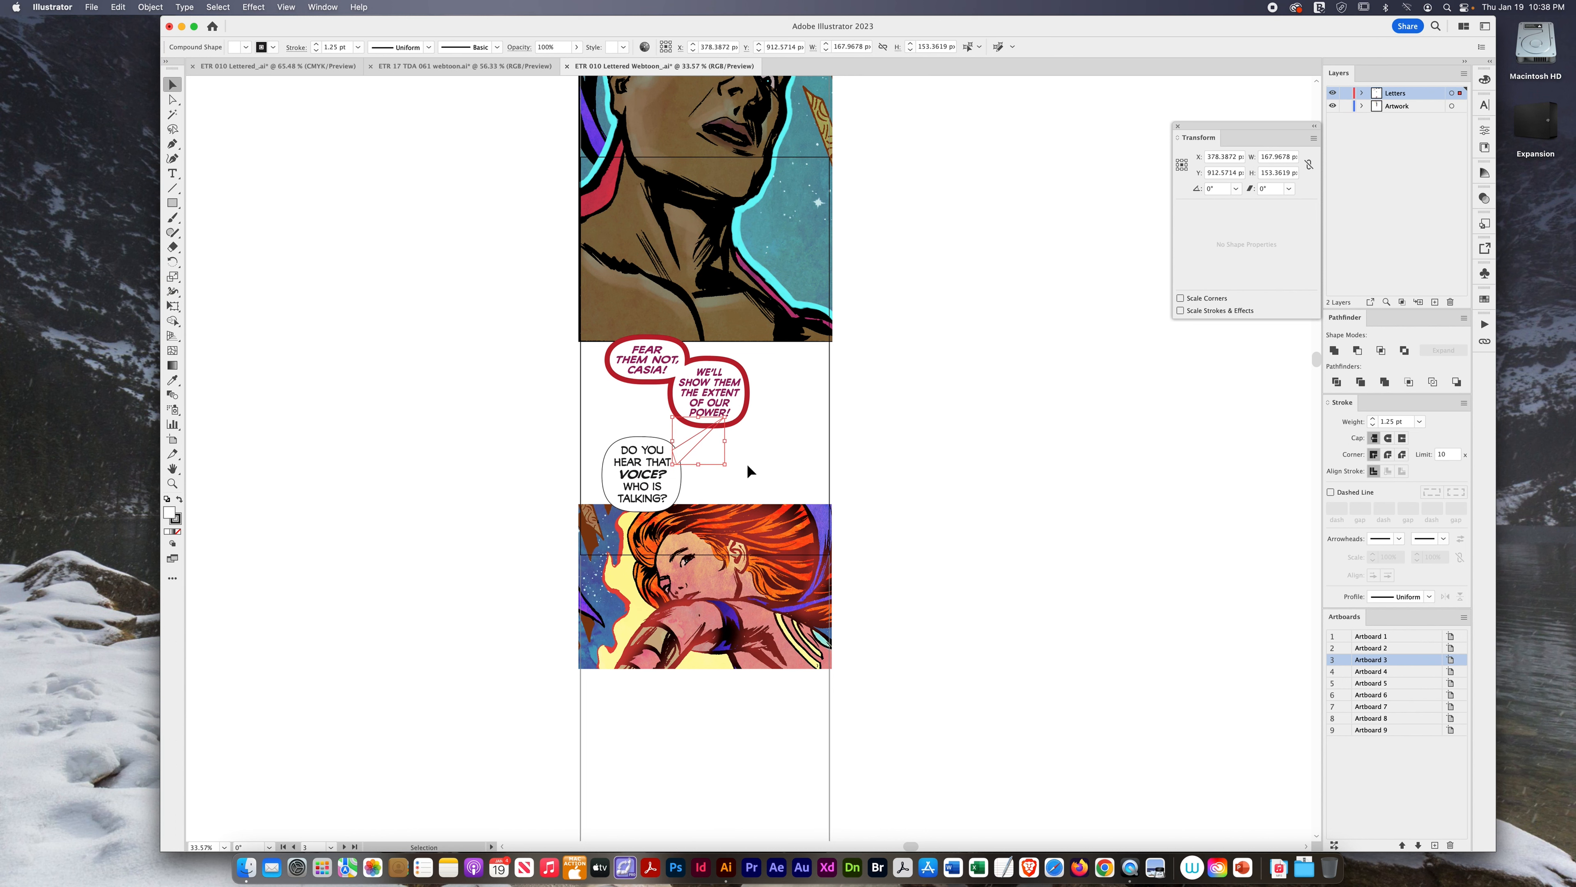
drag(729, 466, 663, 500)
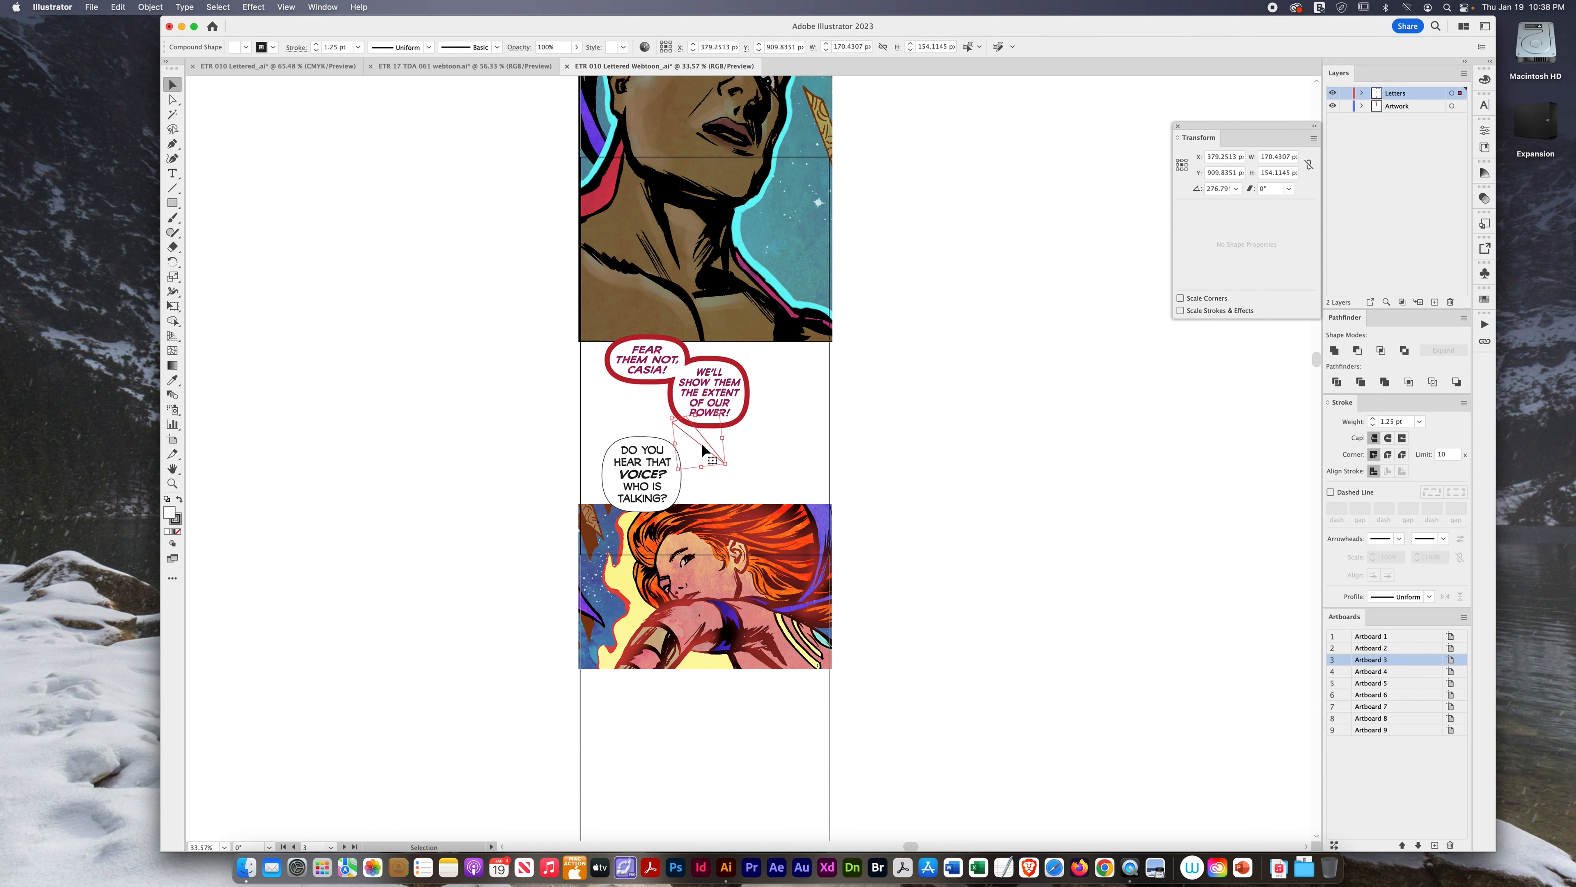
key(a)
click(760, 448)
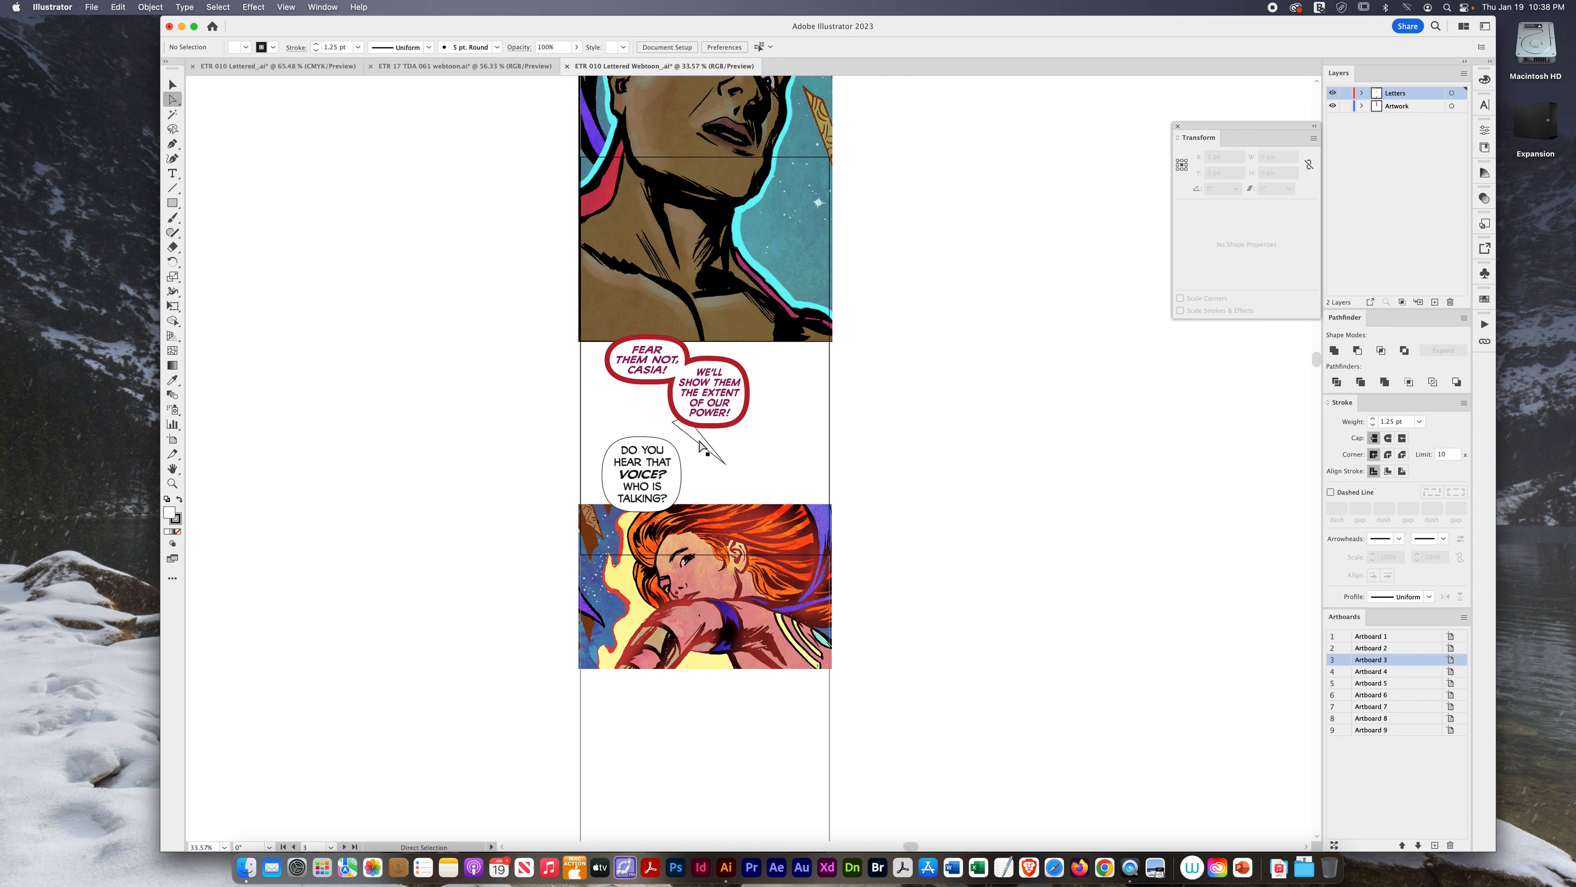
click(700, 446)
drag(700, 446, 650, 514)
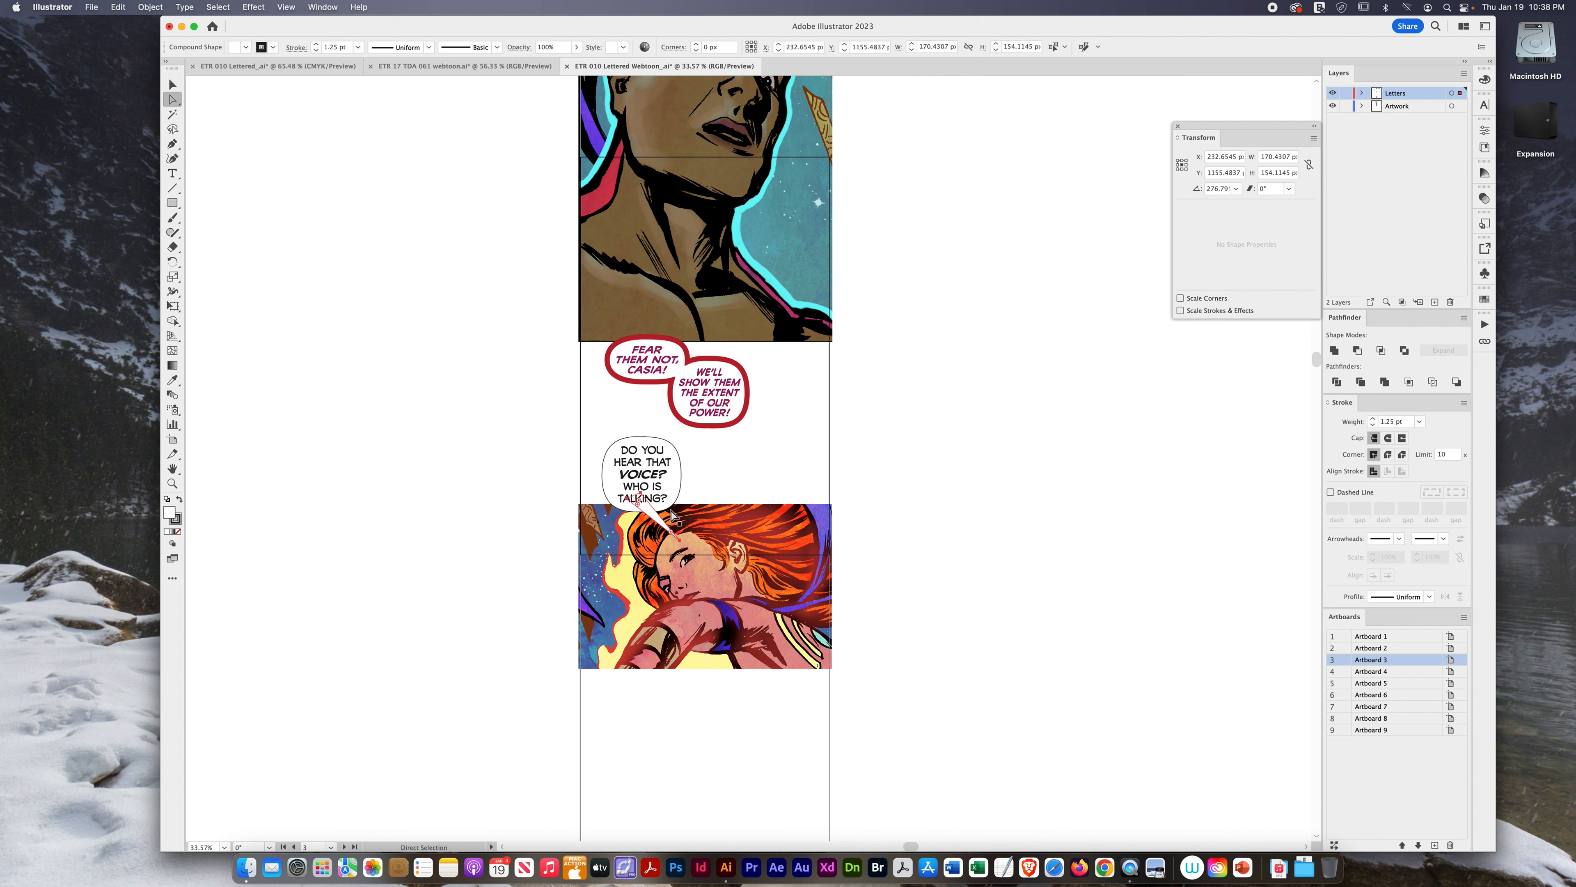
- Rotate the balloon's tail a little more steeply and nudge it so that it points toward the red-haired woman's face
key(r)
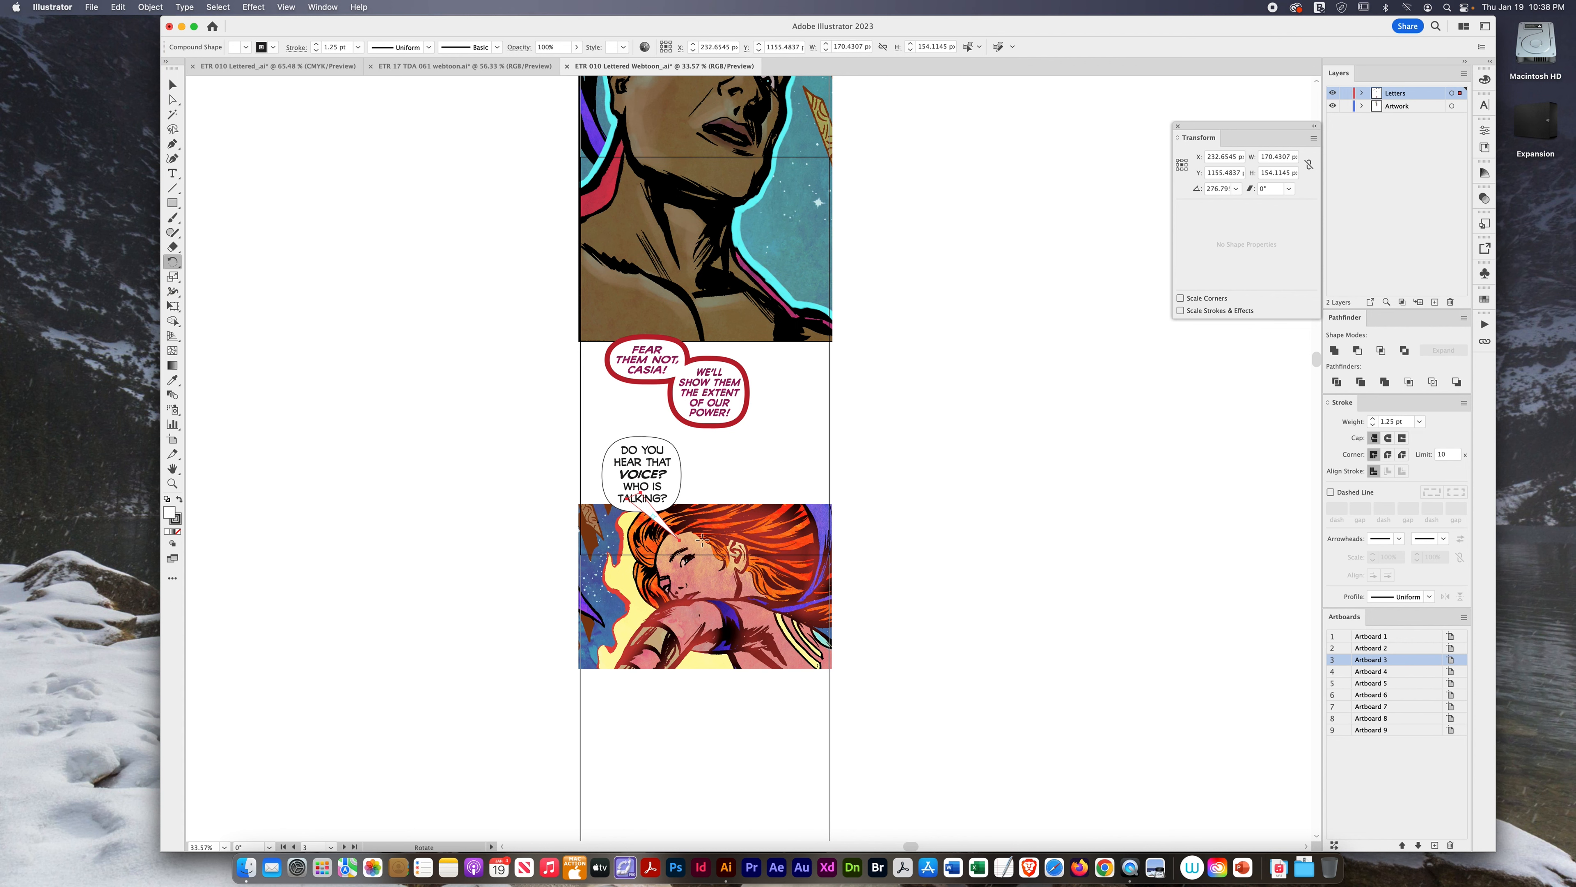
drag(701, 538, 689, 555)
key(a)
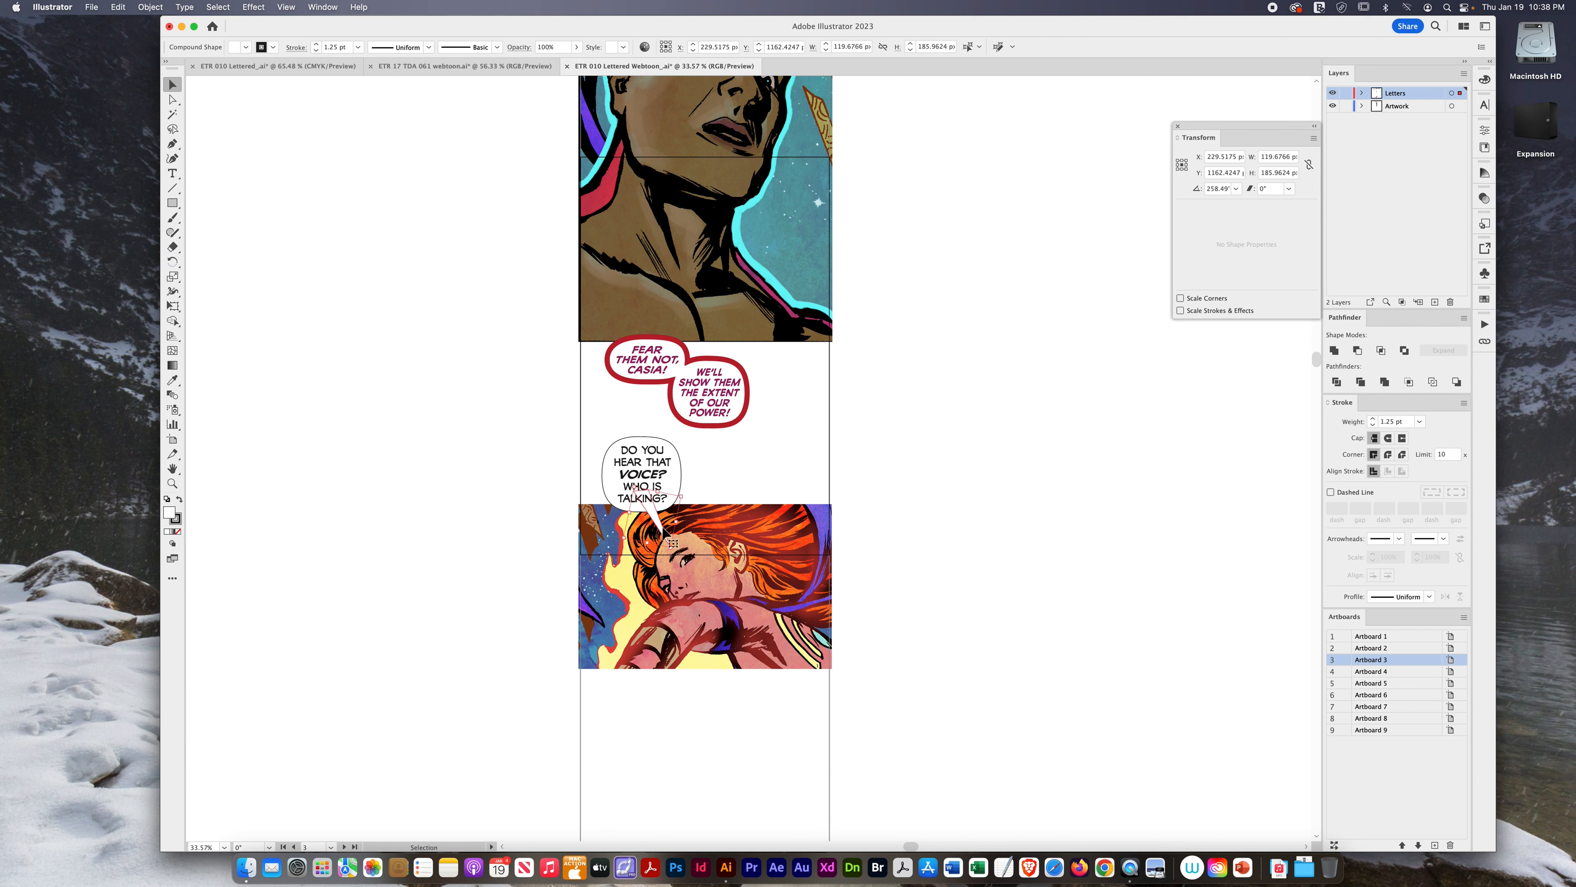
mouse_move(659, 526)
mouse_down()
mouse_move(651, 514)
mouse_move(667, 542)
mouse_up()
click(923, 489)
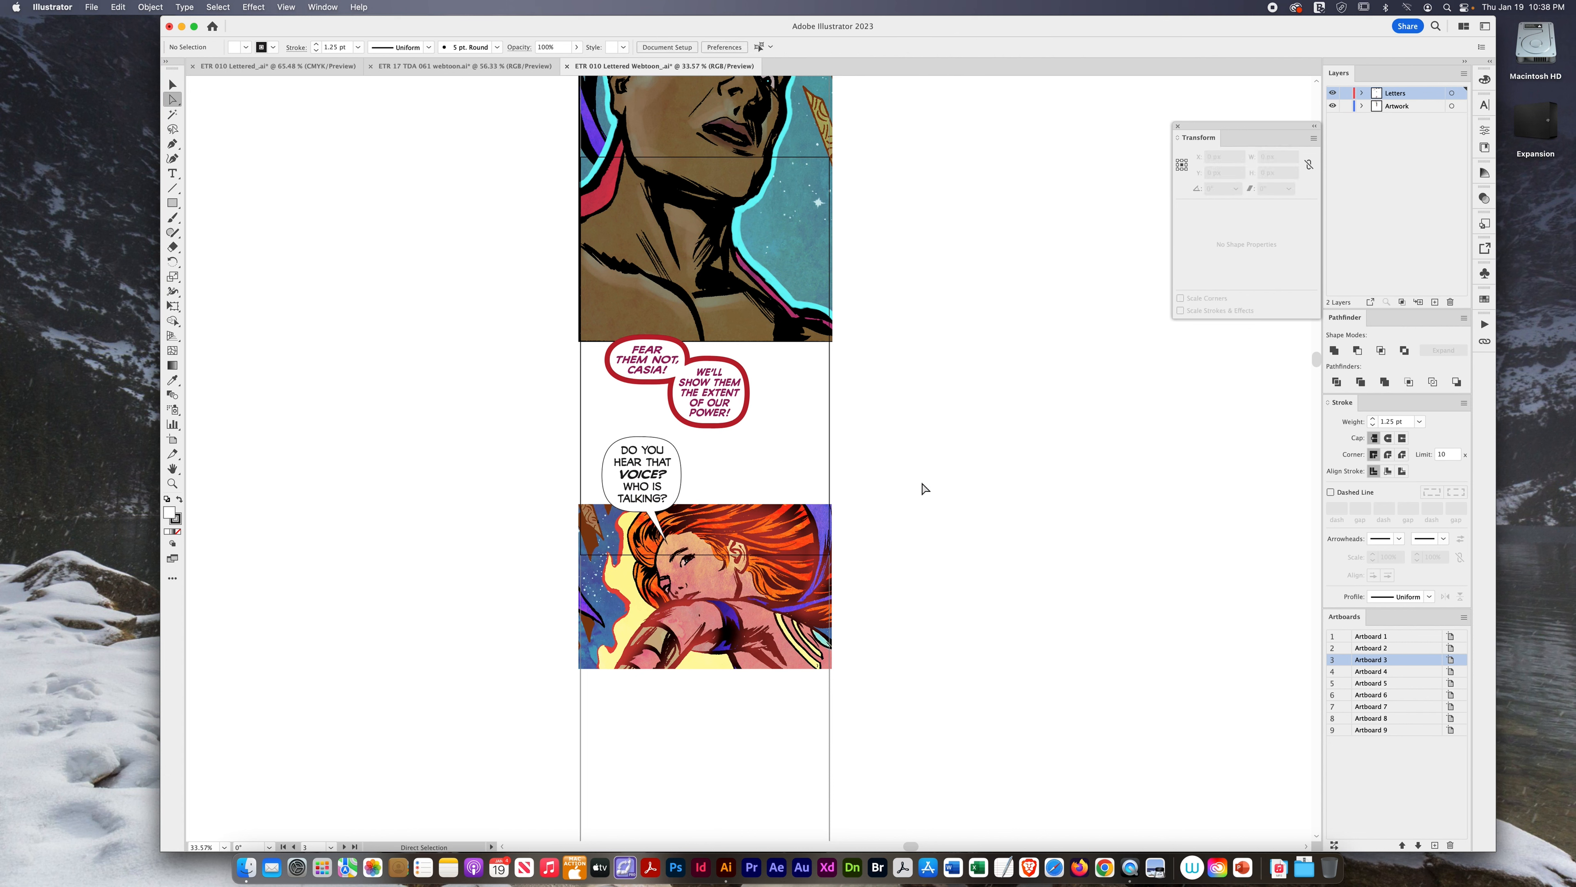
- Move the "DO YOU HEAR THAT VOICE?" balloon together with its tail slightly up and left, so only the tail overlaps the panel
key(v)
click(660, 531)
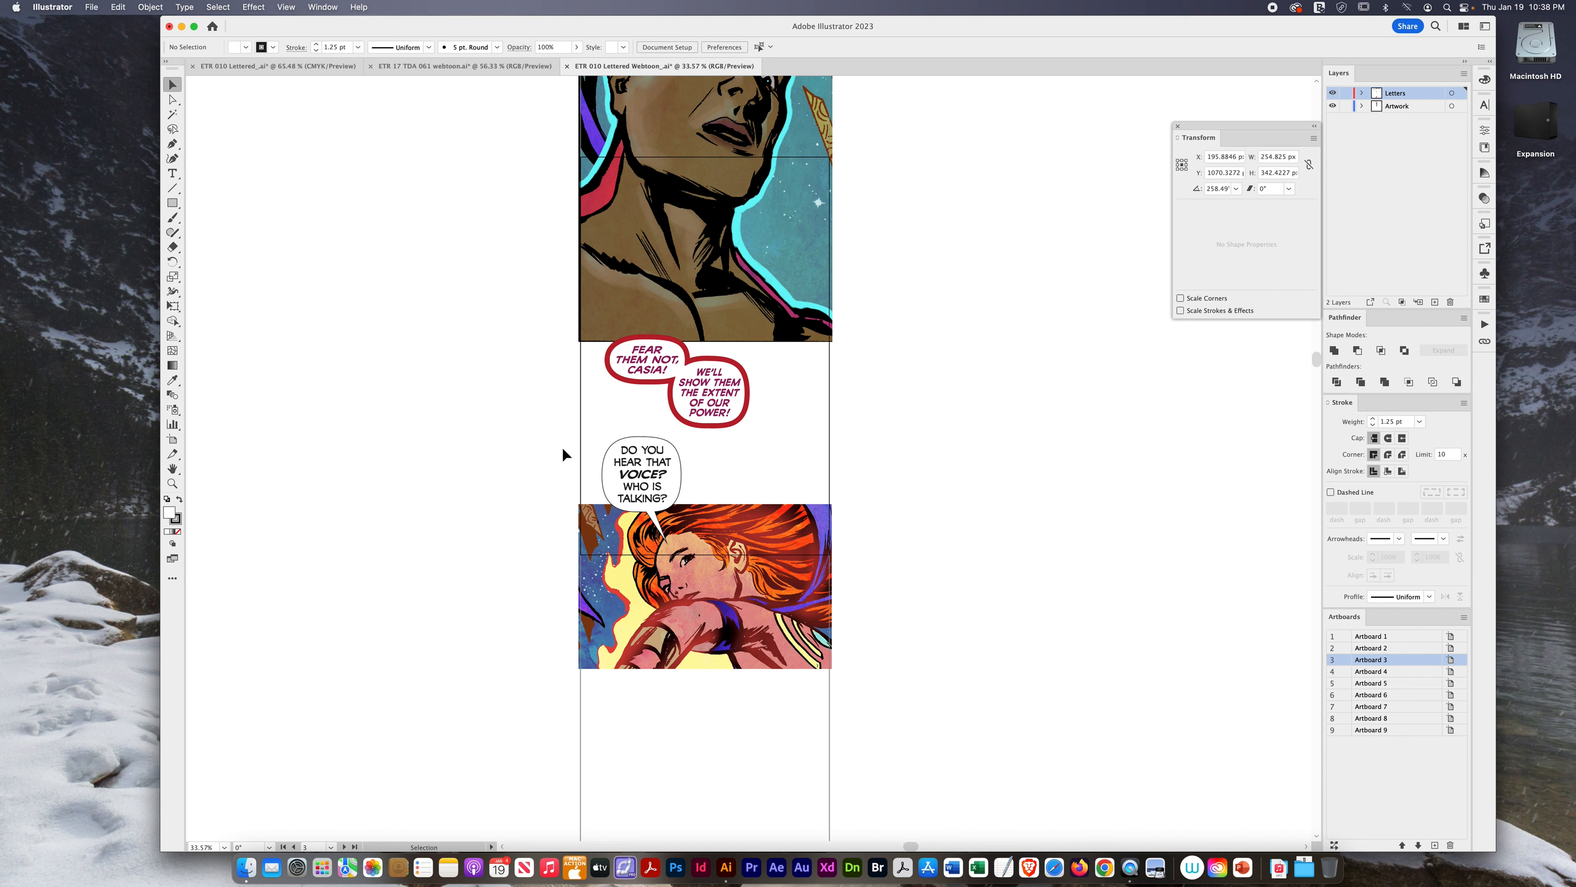
shift+click(646, 485)
drag(643, 478, 637, 469)
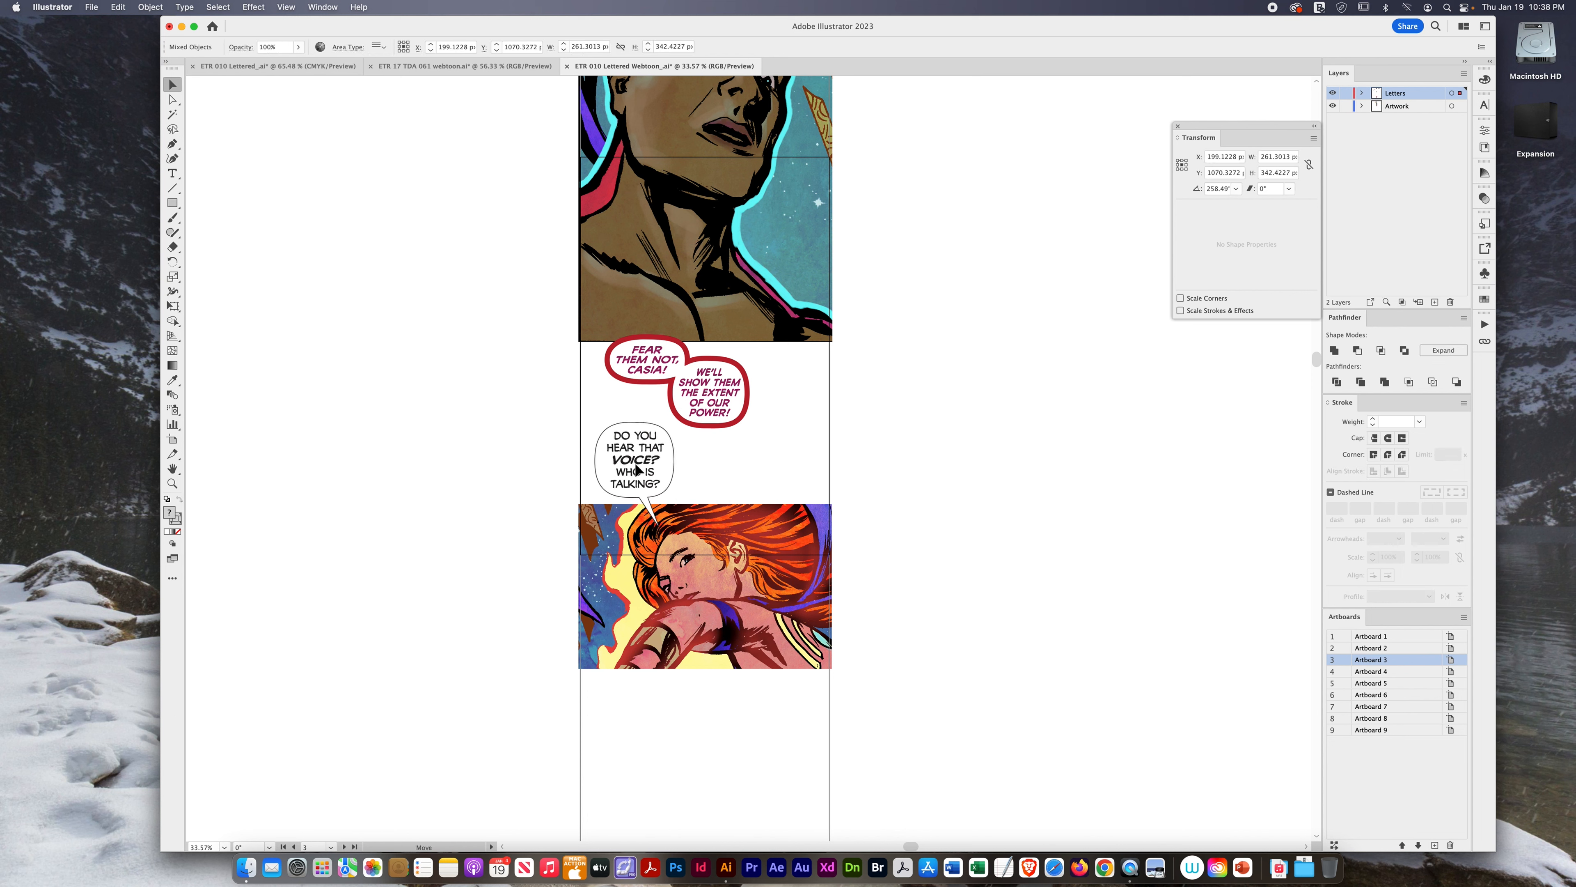
click(728, 472)
key(a)
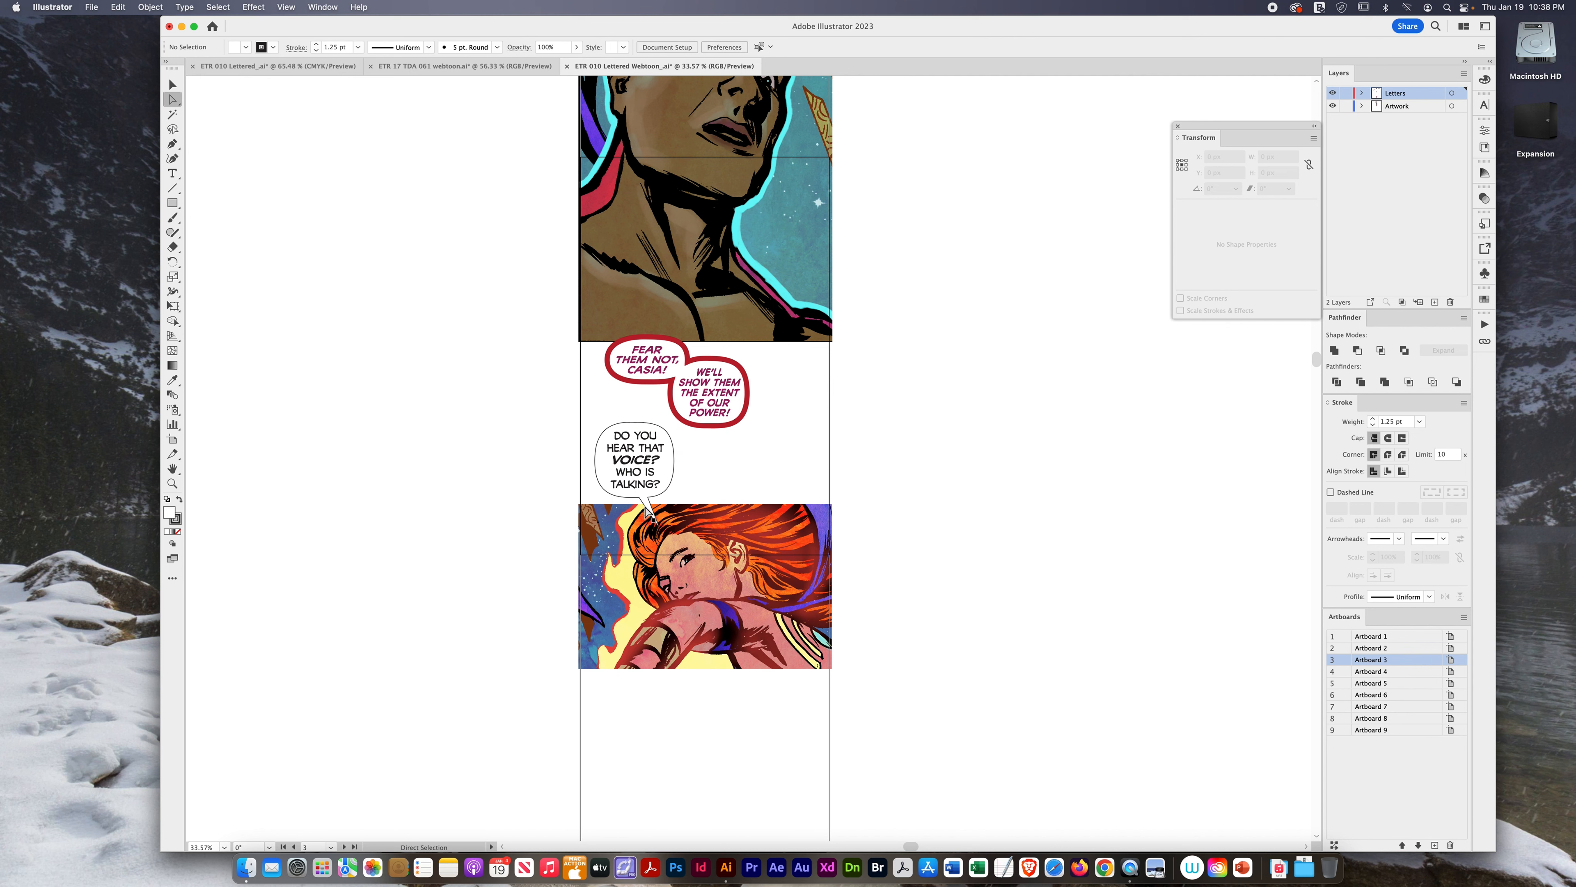
click(657, 523)
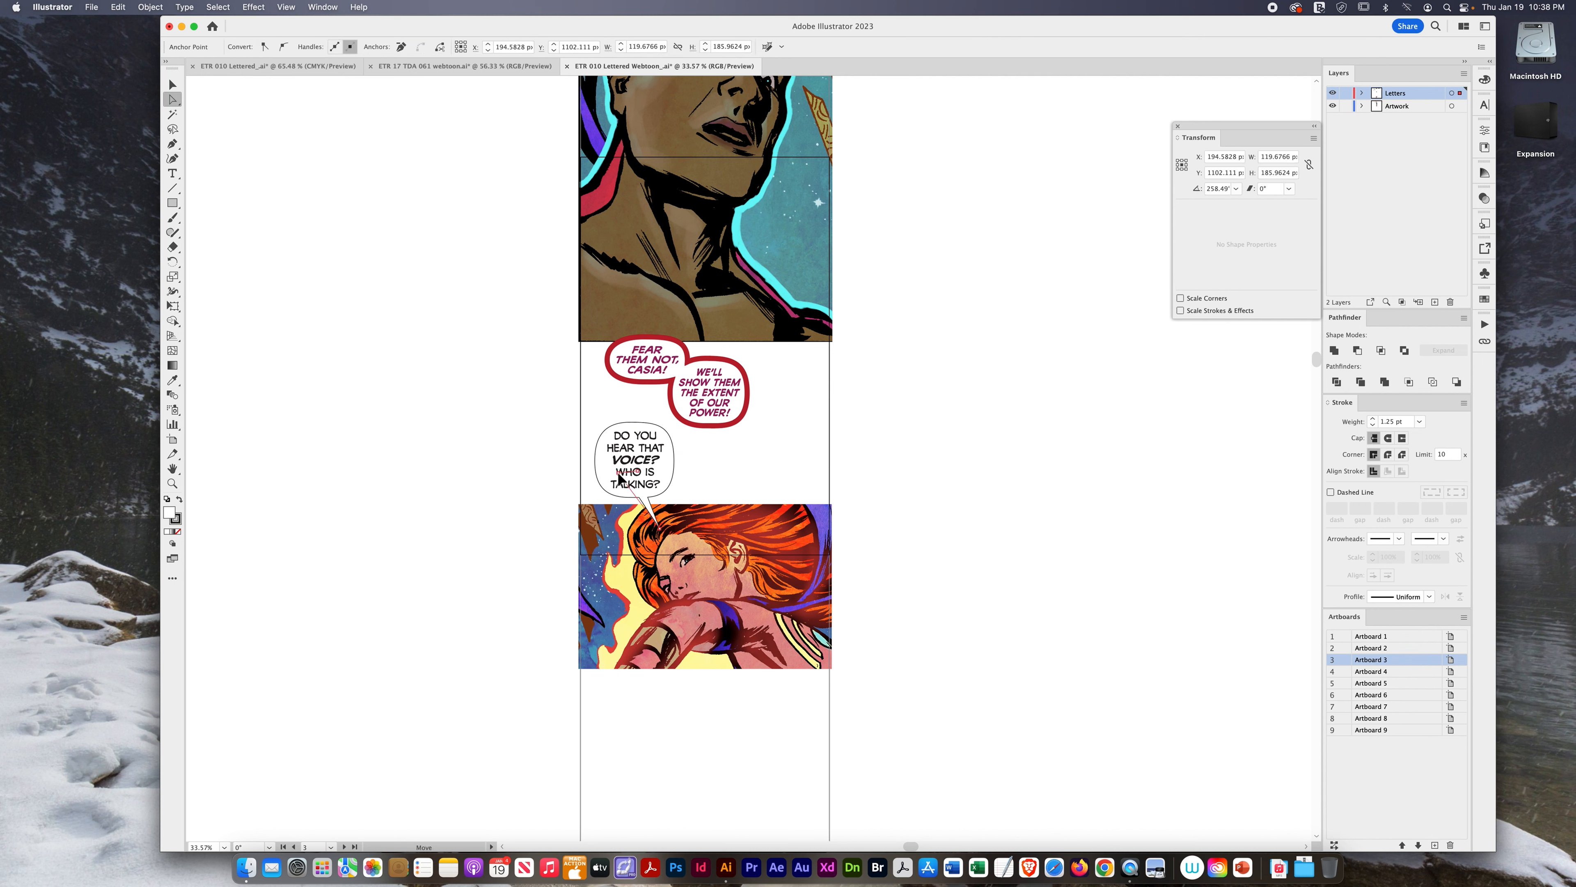
click(738, 491)
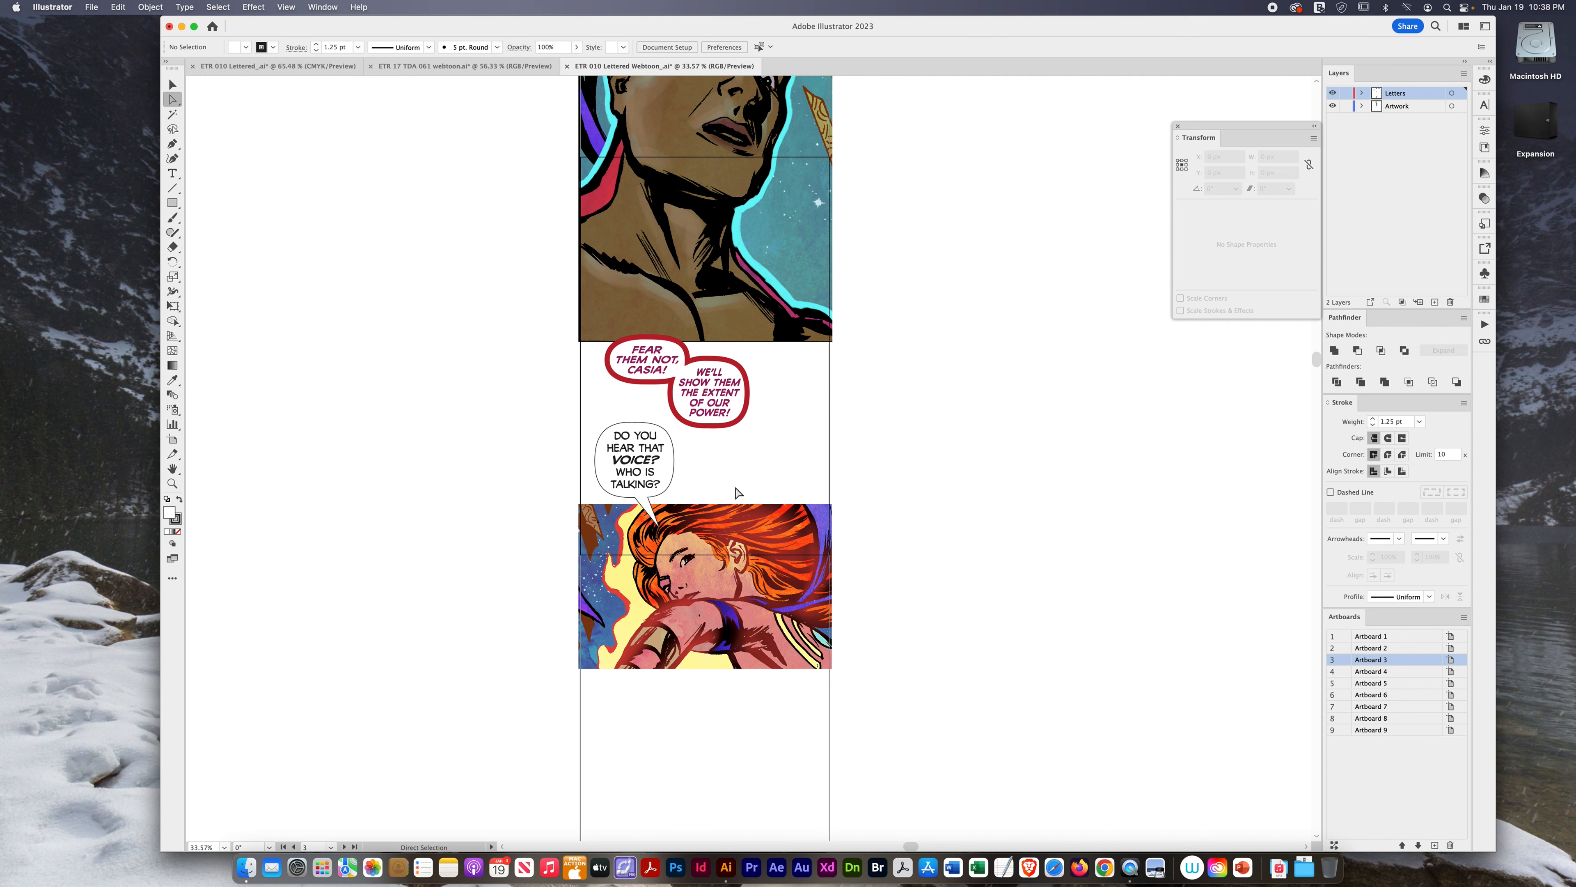
- Set the outline of the "DO YOU HEAR THAT VOICE?" balloon and its tail to a 3 pt stroke
key(v)
click(620, 427)
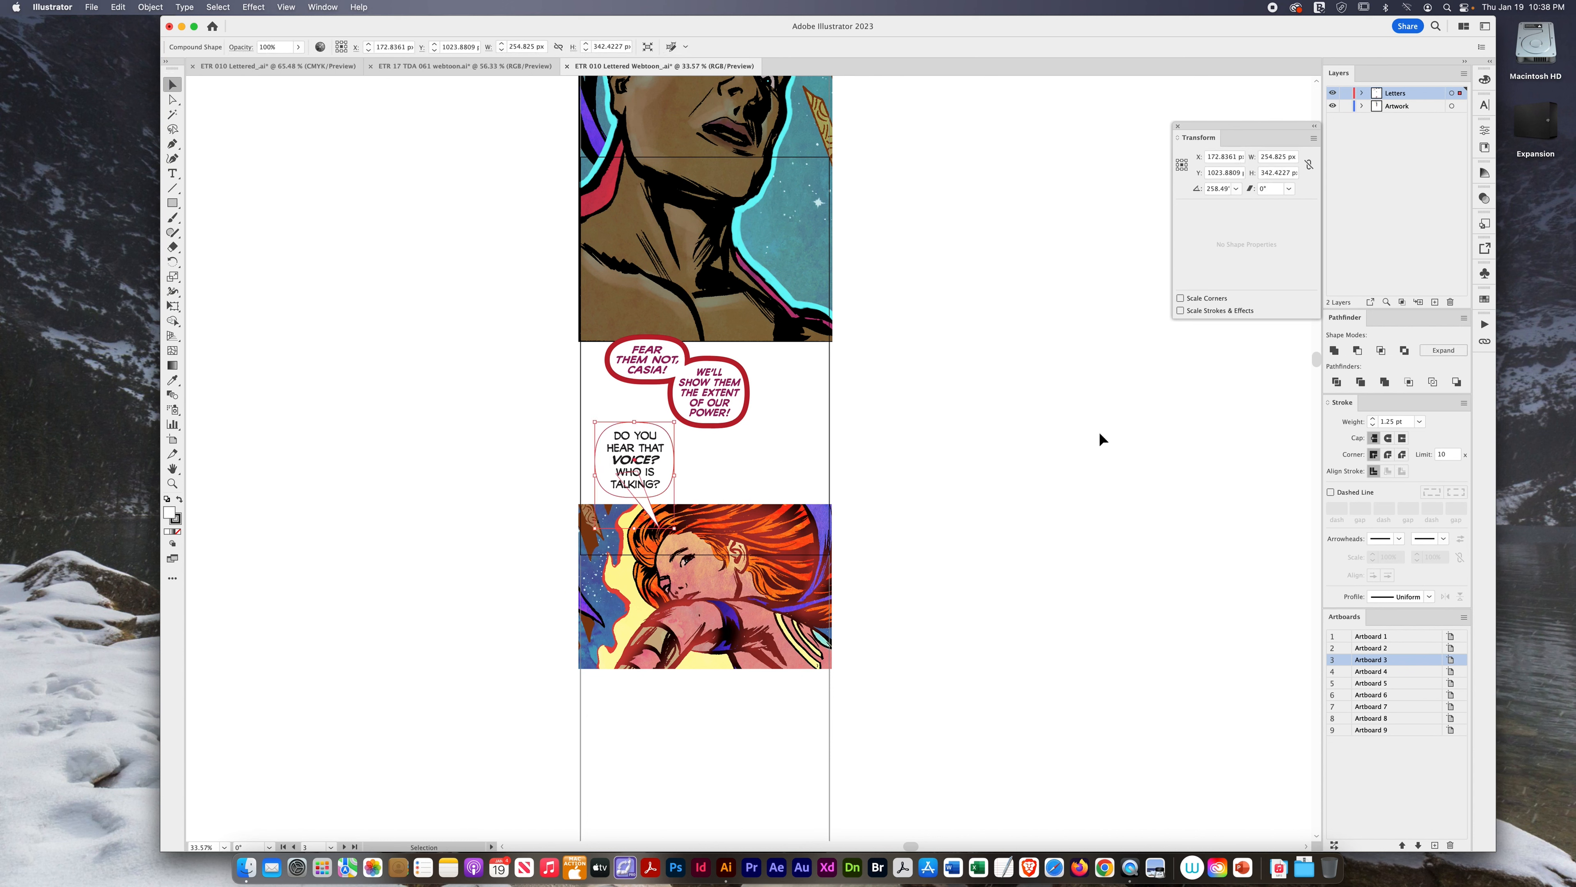
click(1372, 419)
click(1373, 419)
click(1060, 480)
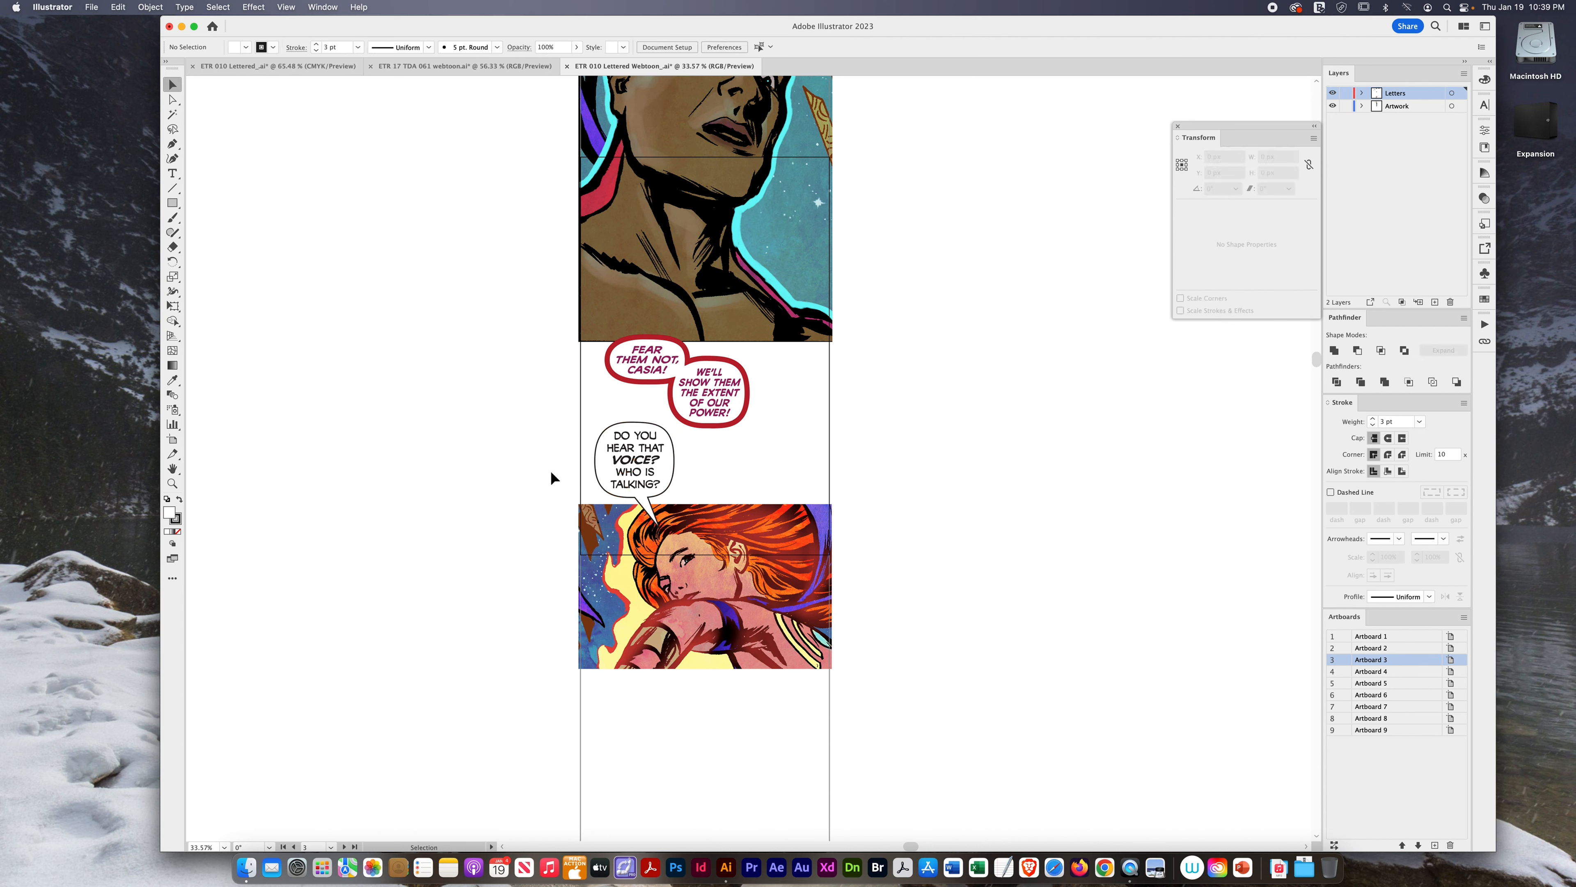
- Raise the "DO YOU HEAR THAT VOICE?" balloon and the red-haired woman's panel together, closer to the red-outlined balloon pair
drag(516, 455, 743, 520)
click(949, 497)
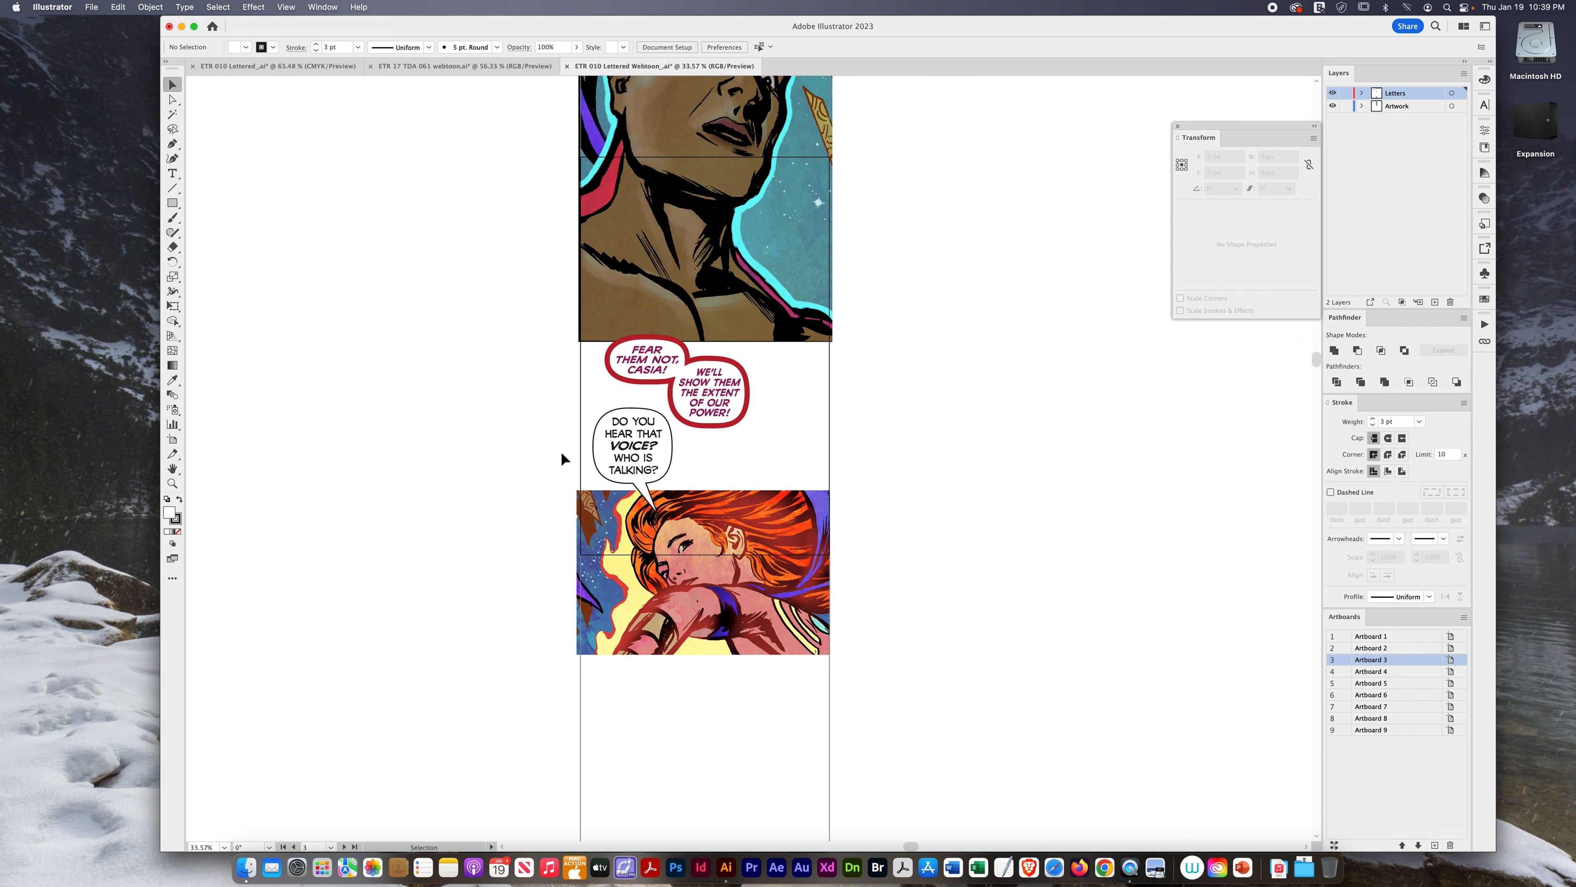
- Shift the "DO YOU HEAR THAT VOICE?" balloon to the right side of the column and the "FEAR THEM NOT, CASIA!" pair slightly left
drag(561, 458, 743, 527)
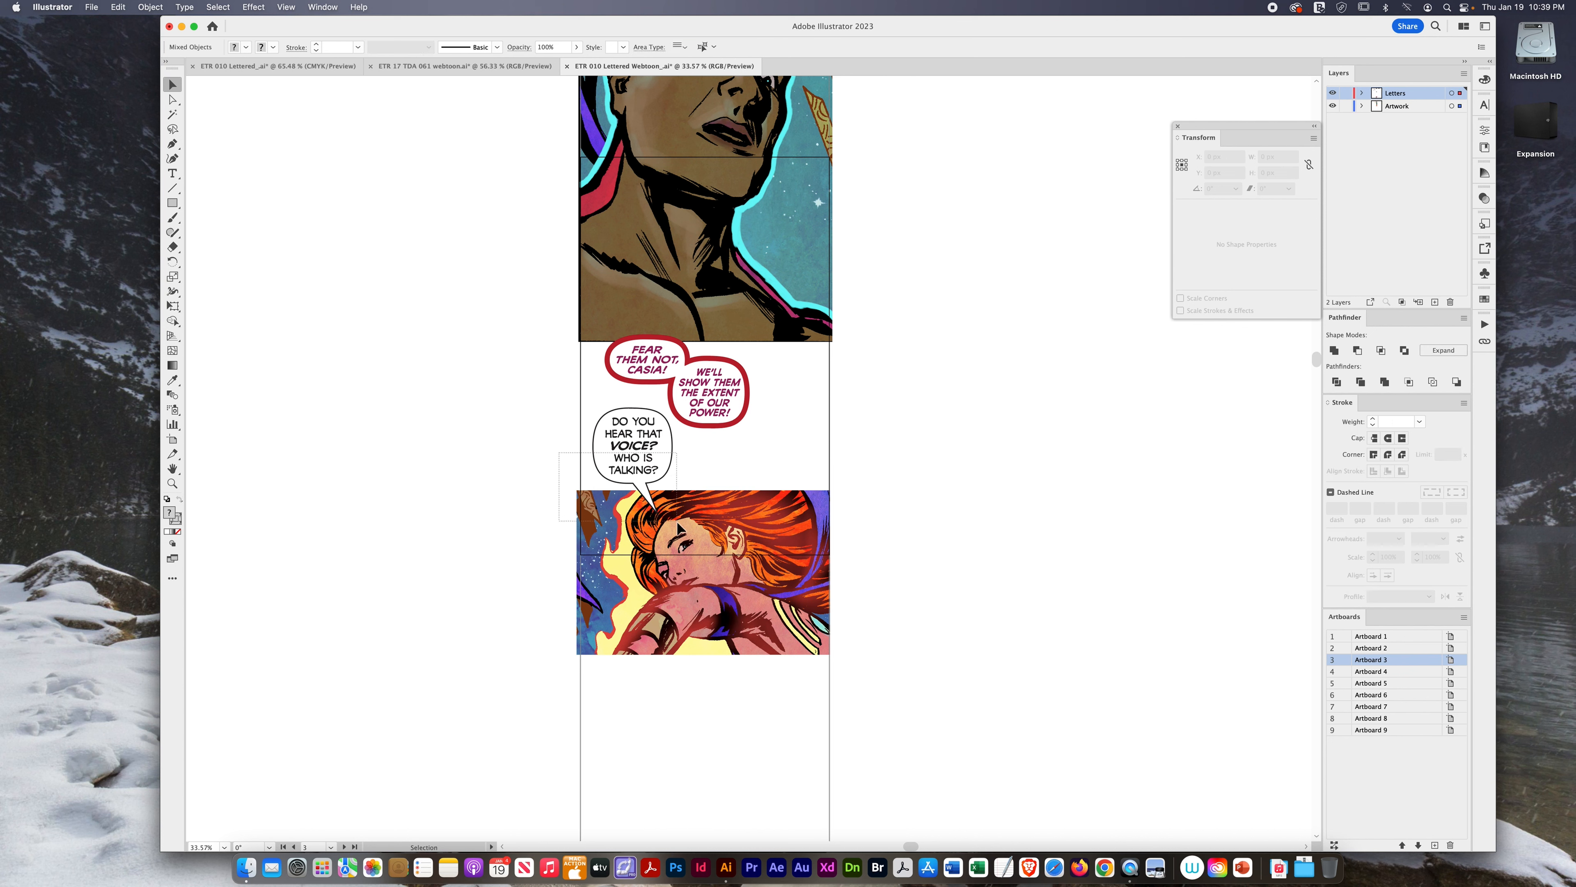
shift+click(743, 524)
drag(637, 459, 784, 462)
drag(562, 364, 703, 401)
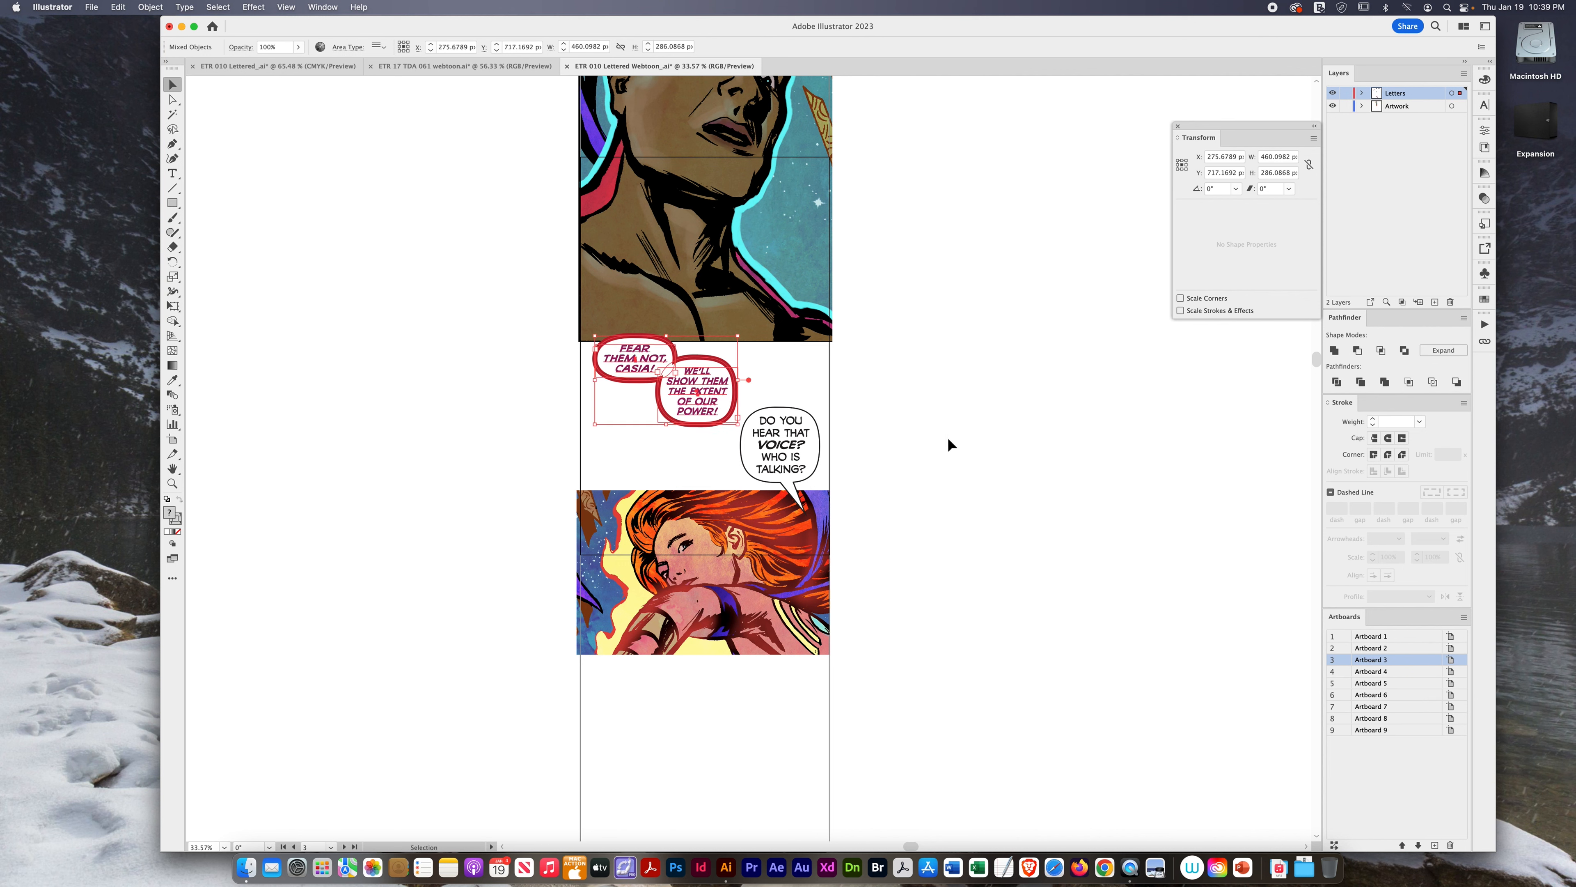
- Shift the "DO YOU HEAR THAT VOICE?" balloon with its tail slightly left, away from the column's edge
click(956, 445)
drag(794, 447, 786, 445)
click(922, 465)
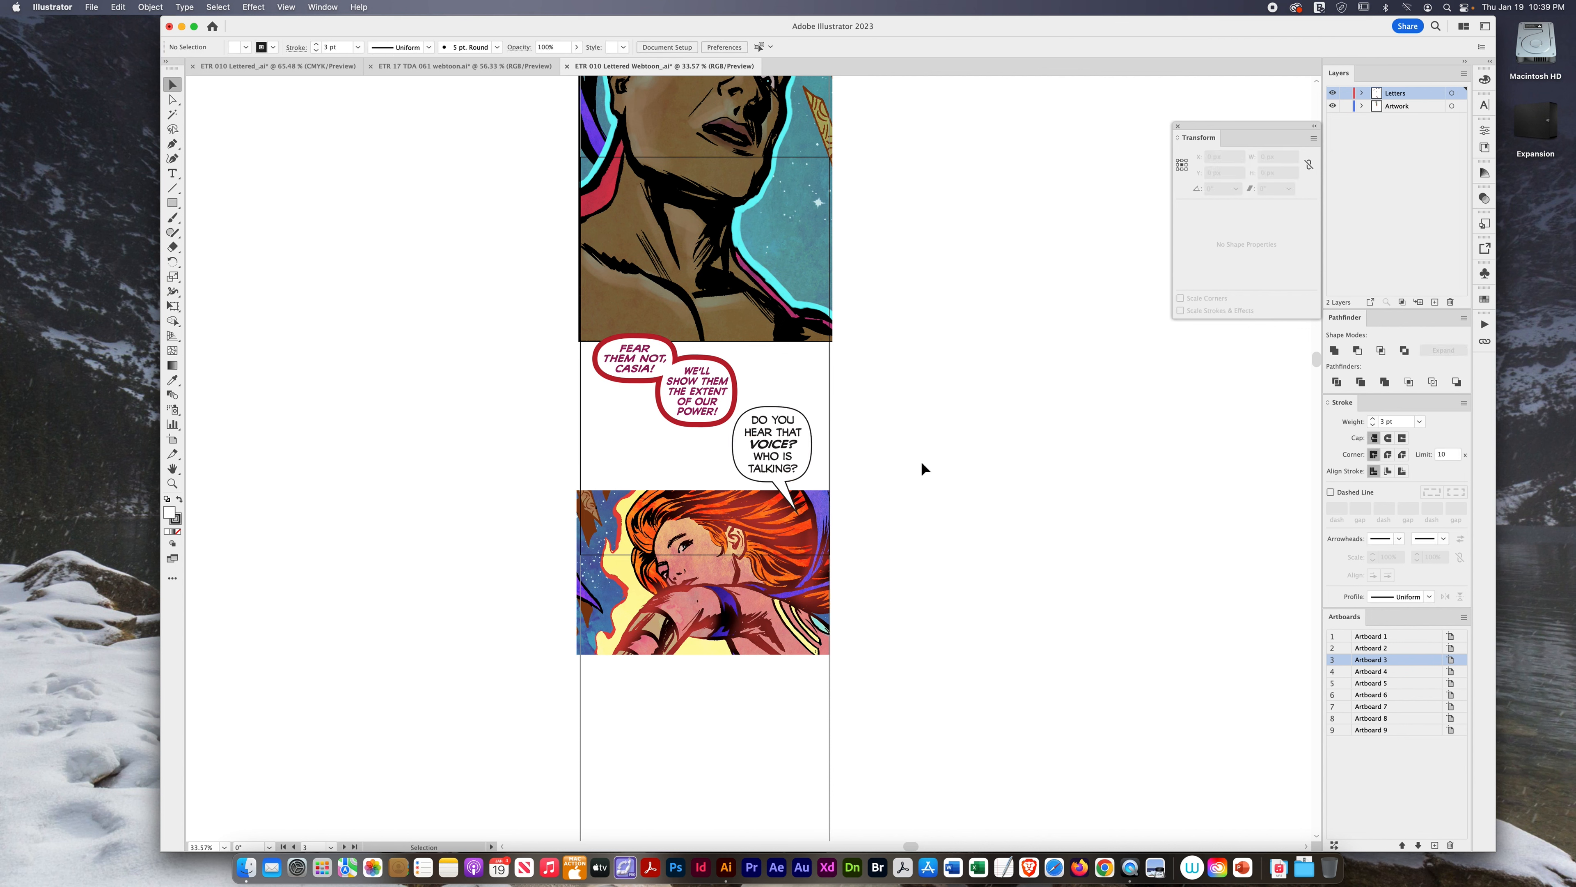
- Rotate the tail of the "DO YOU HEAR THAT VOICE?" balloon to point down-left, shift it left under the balloon, and save the document
key(a)
click(787, 495)
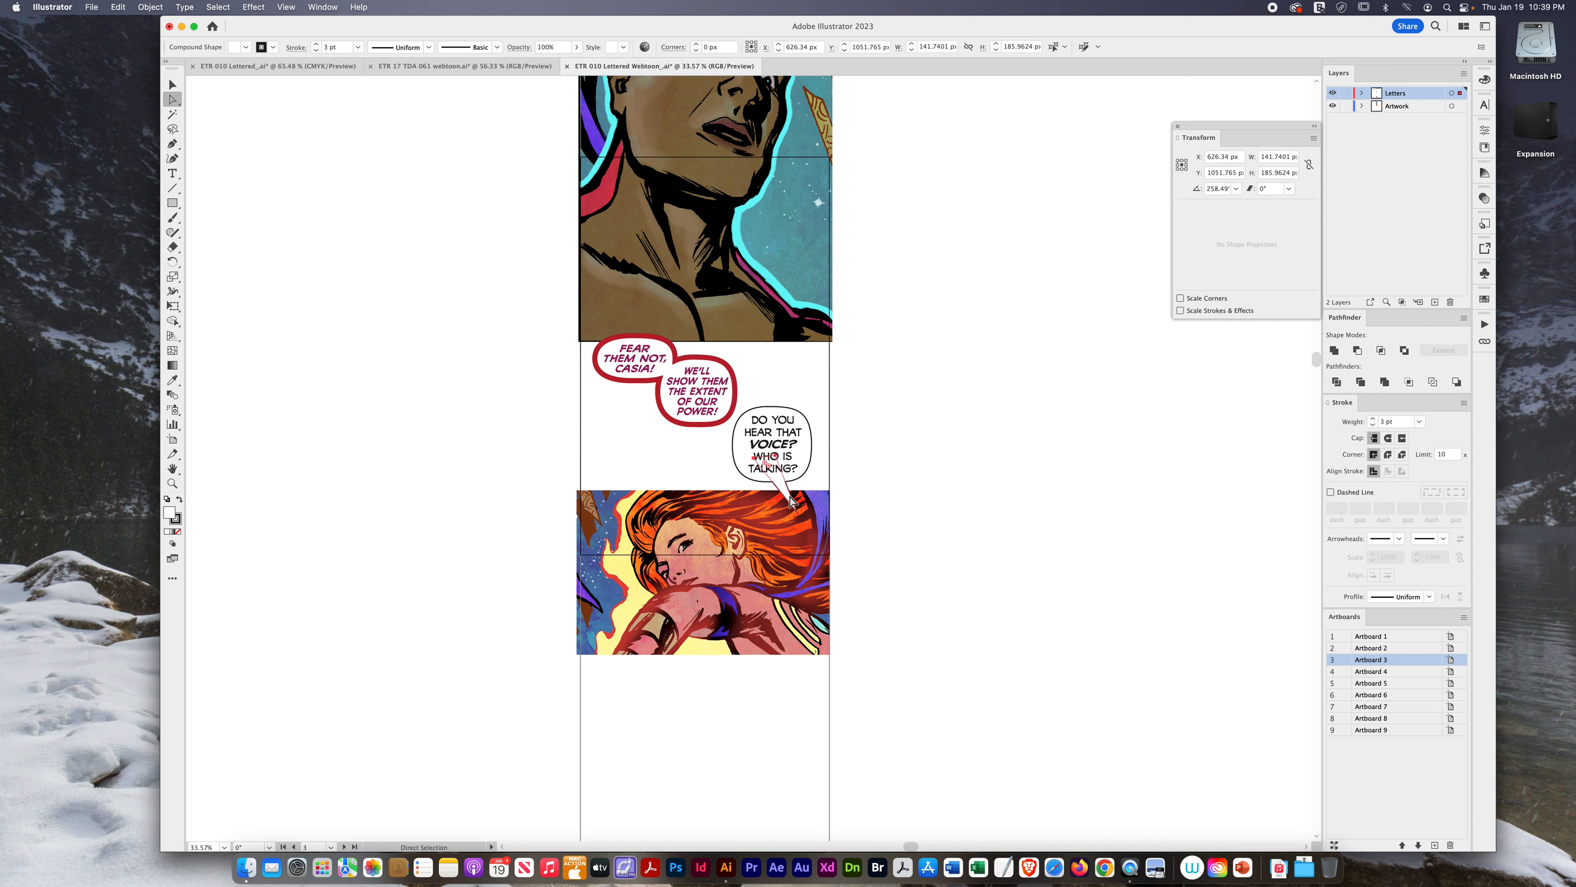
key(r)
drag(839, 502, 787, 558)
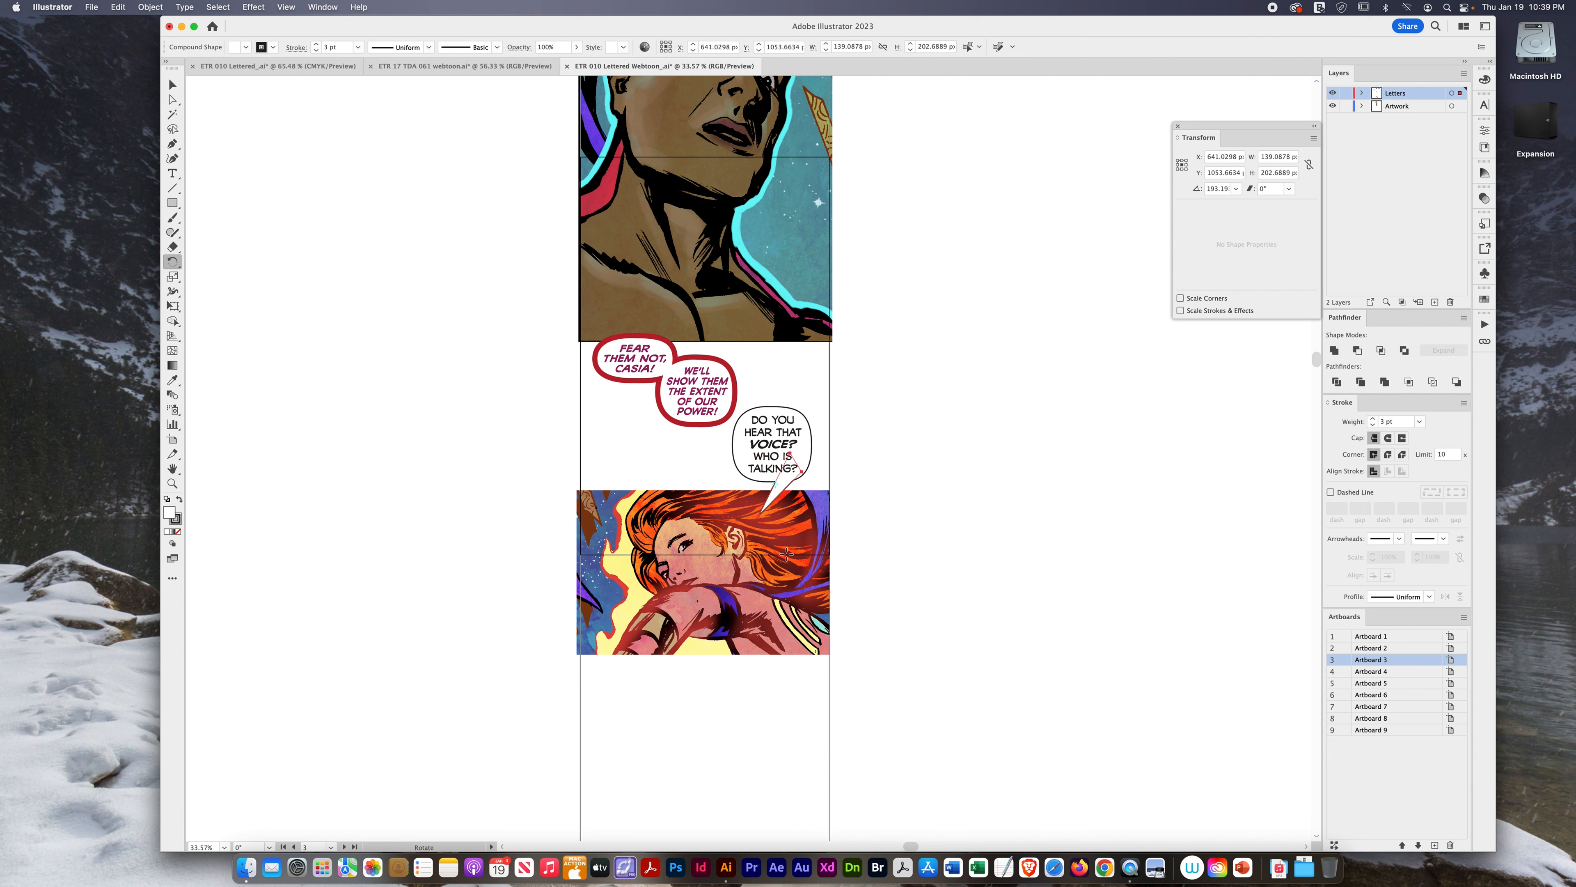
key(a)
drag(777, 489, 748, 490)
click(948, 492)
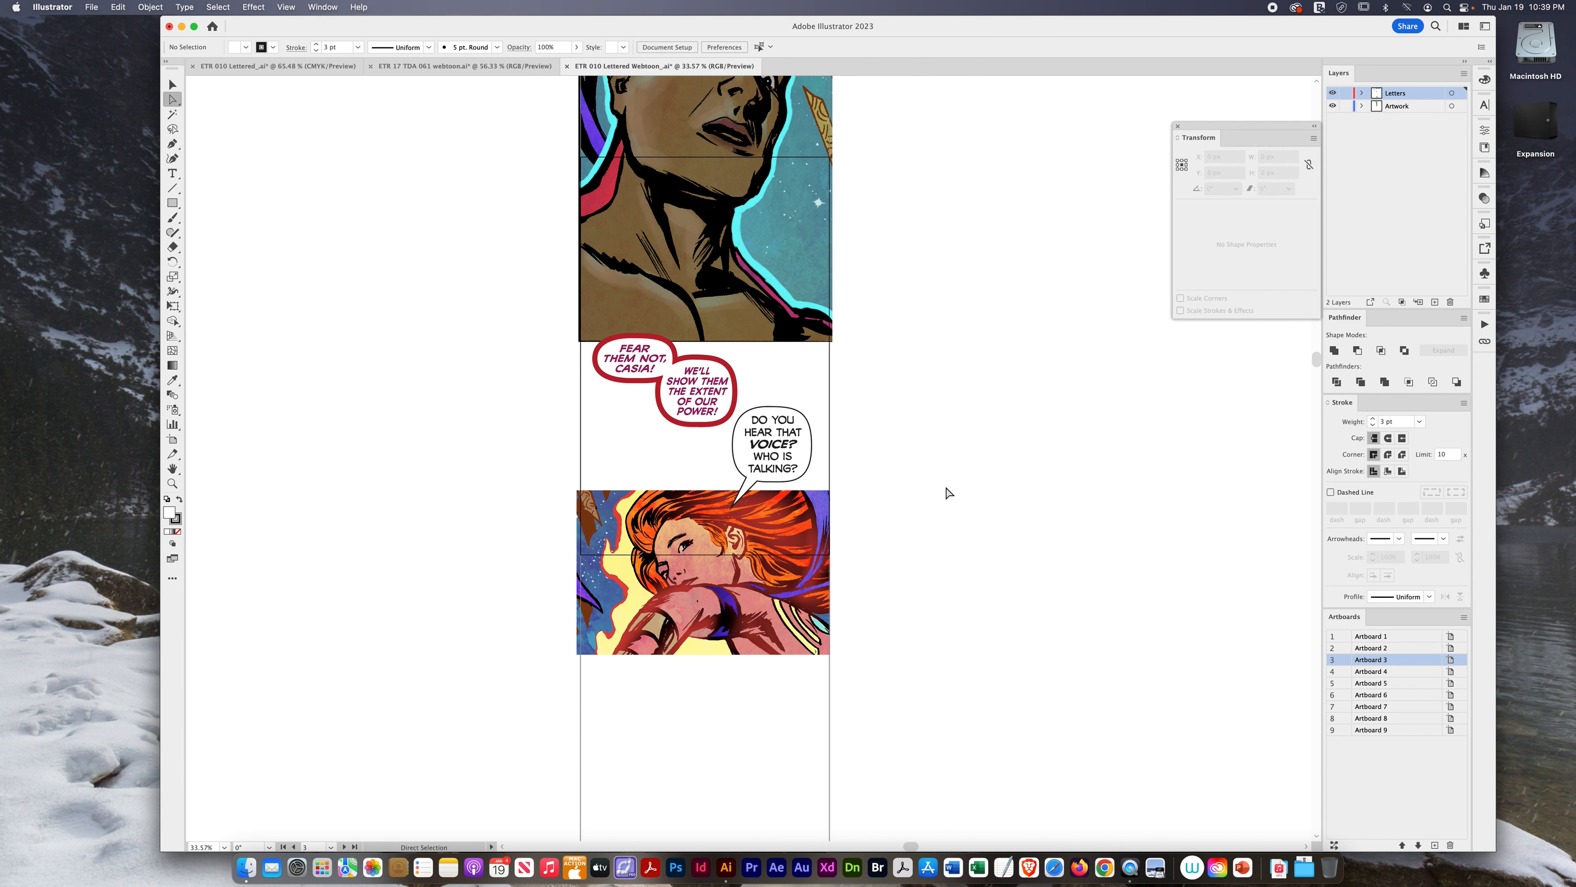
key(super+s)
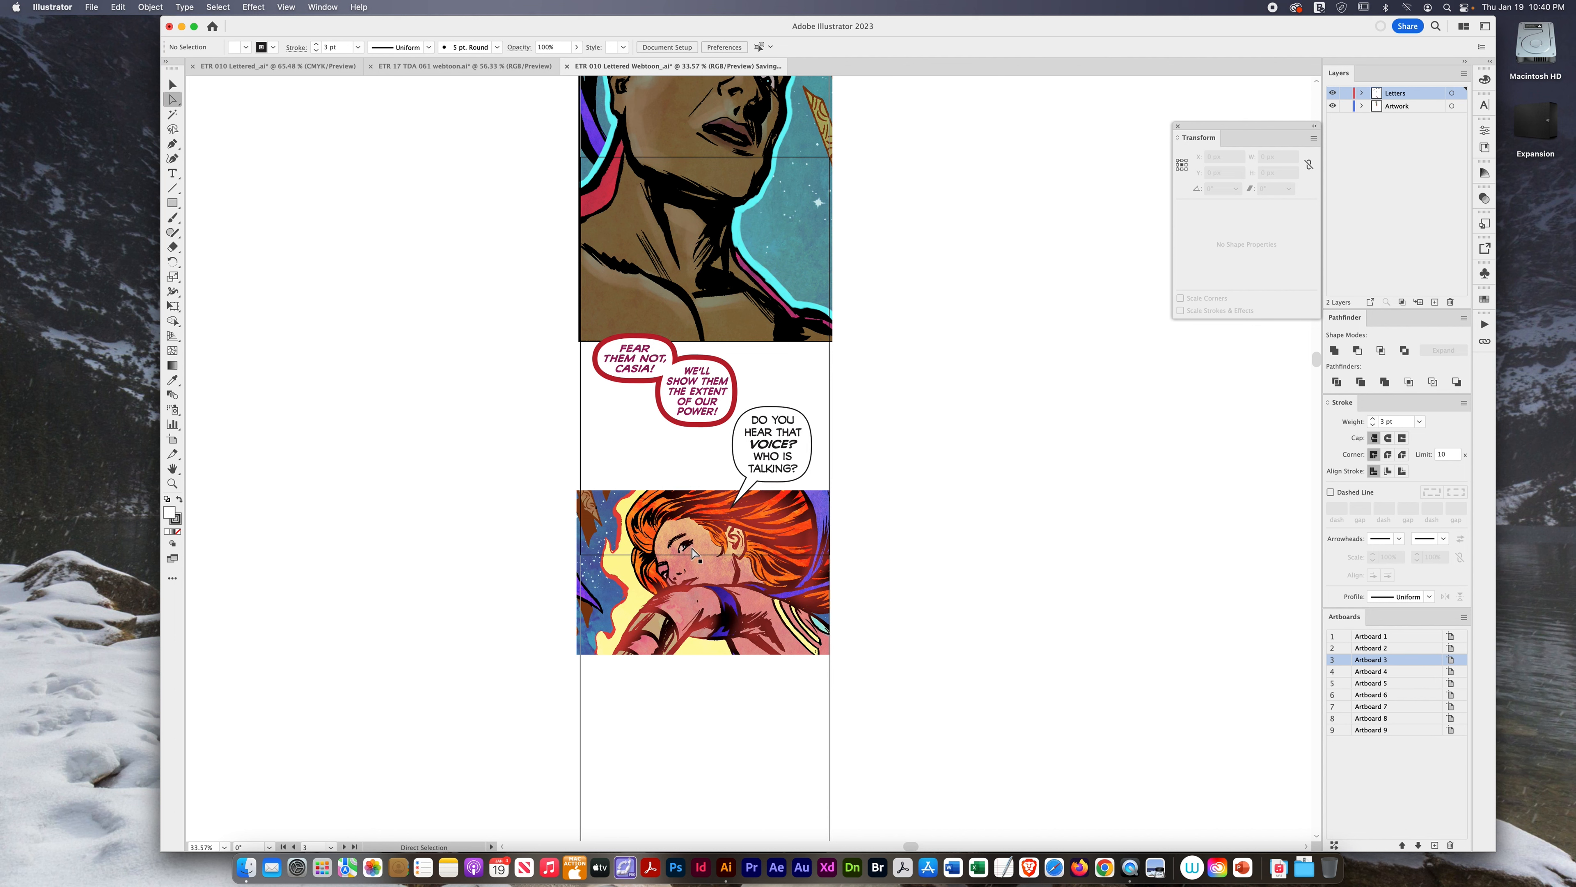
- Duplicate the unlettered comic page artwork straight down, leaving a gap below the existing copy
key(v)
scroll(660, 571, up, 1)
scroll(660, 571, down, 5)
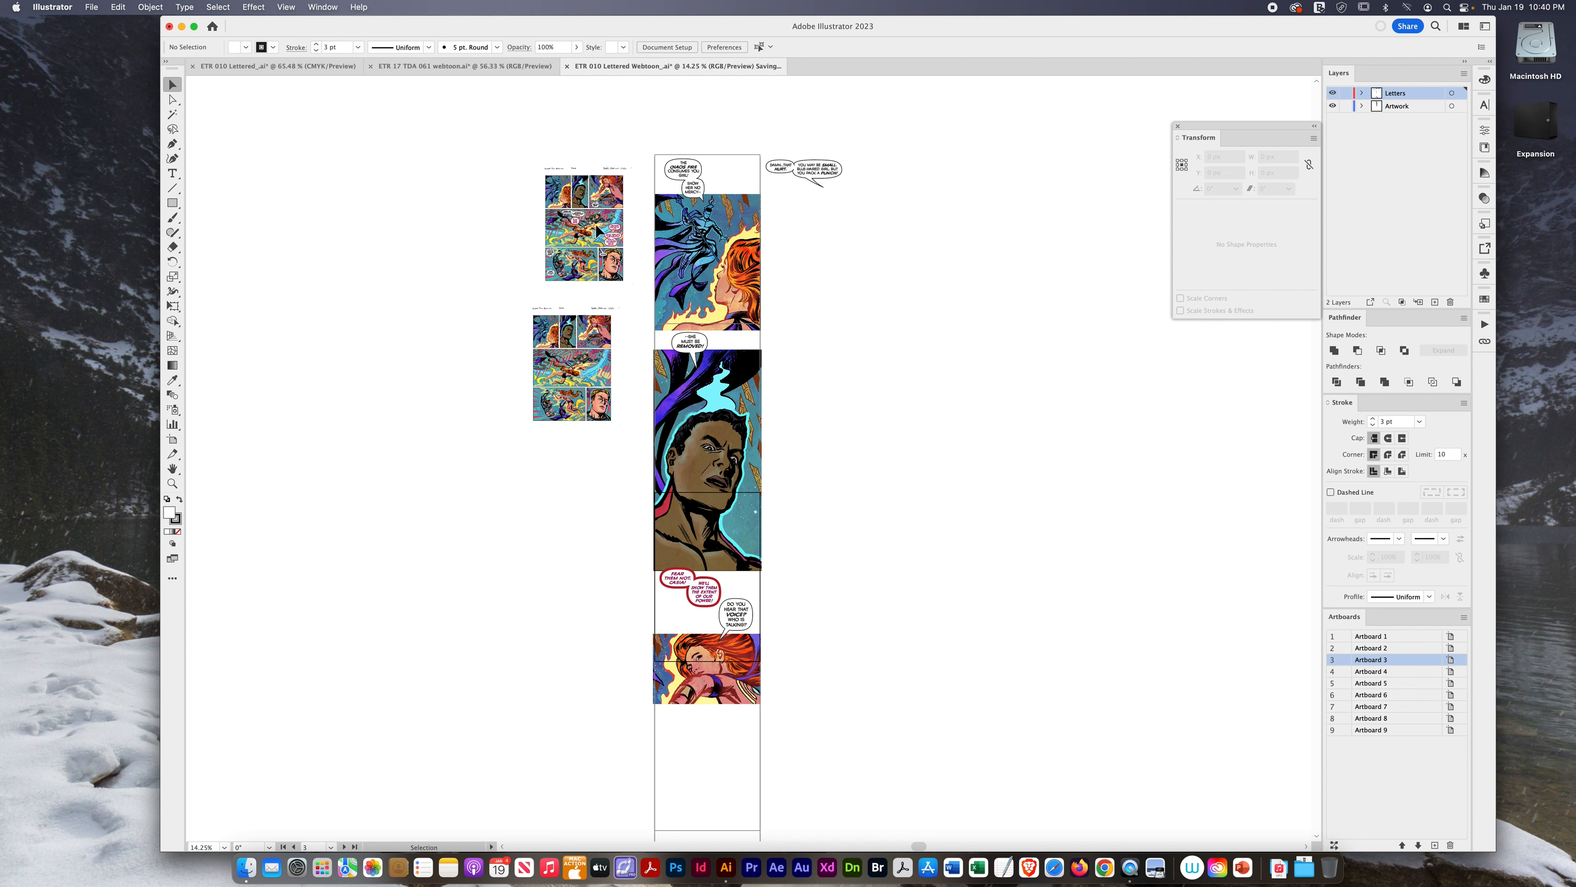
click(593, 362)
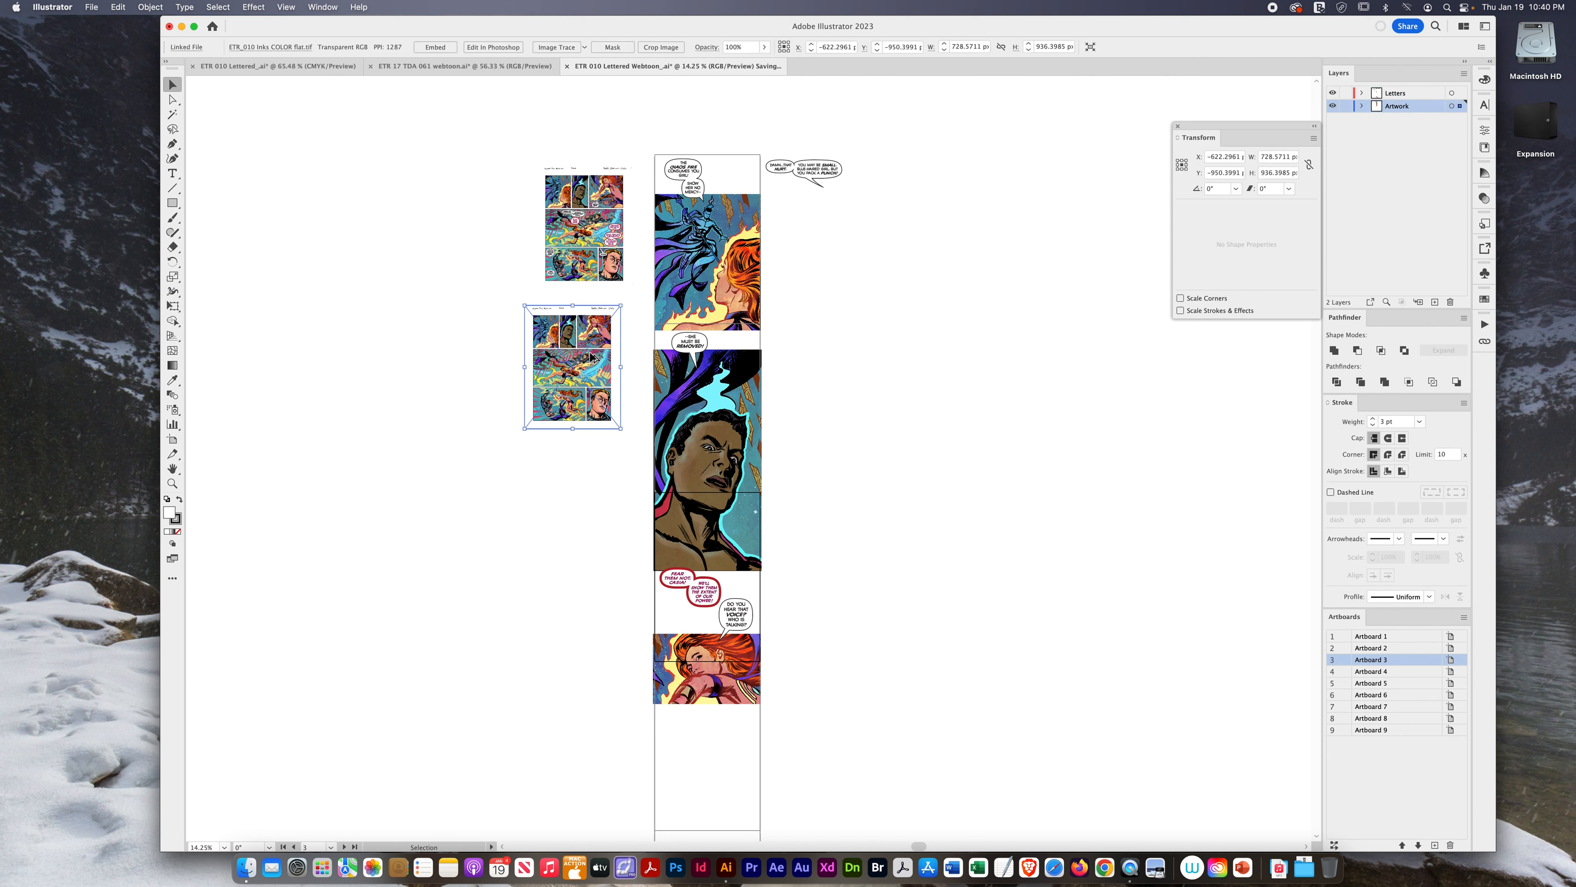
drag(593, 362, 581, 532)
click(495, 482)
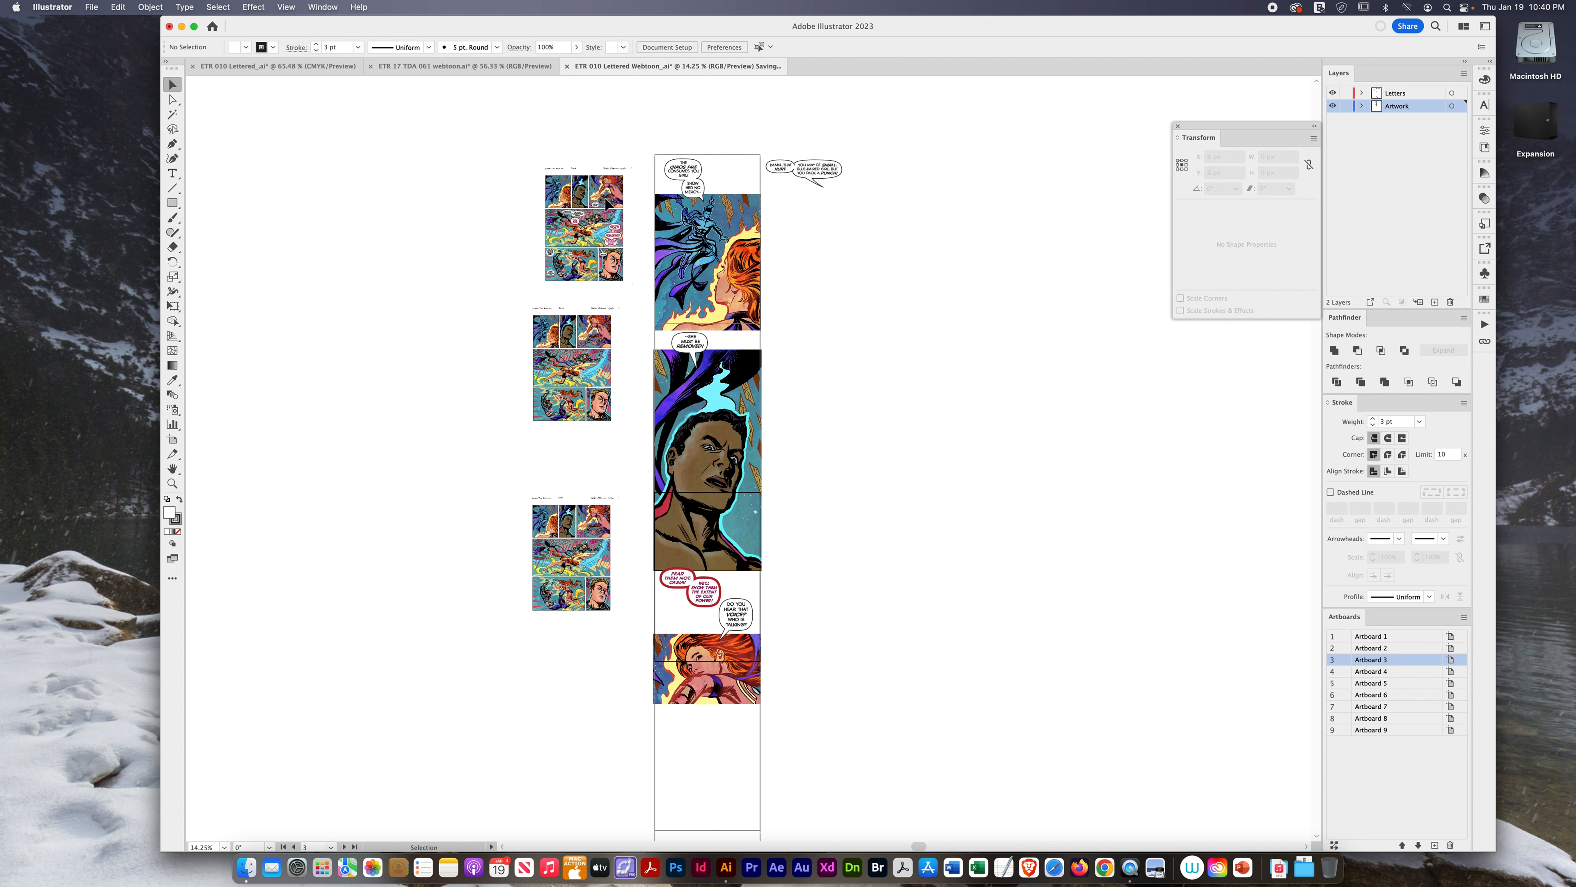
- Take the "WAIT... WHO'S THAT BEHIND ME--?" balloon off the lettered page and enlarge it with its tail to about 237 by 302 px
scroll(600, 197, up, 5)
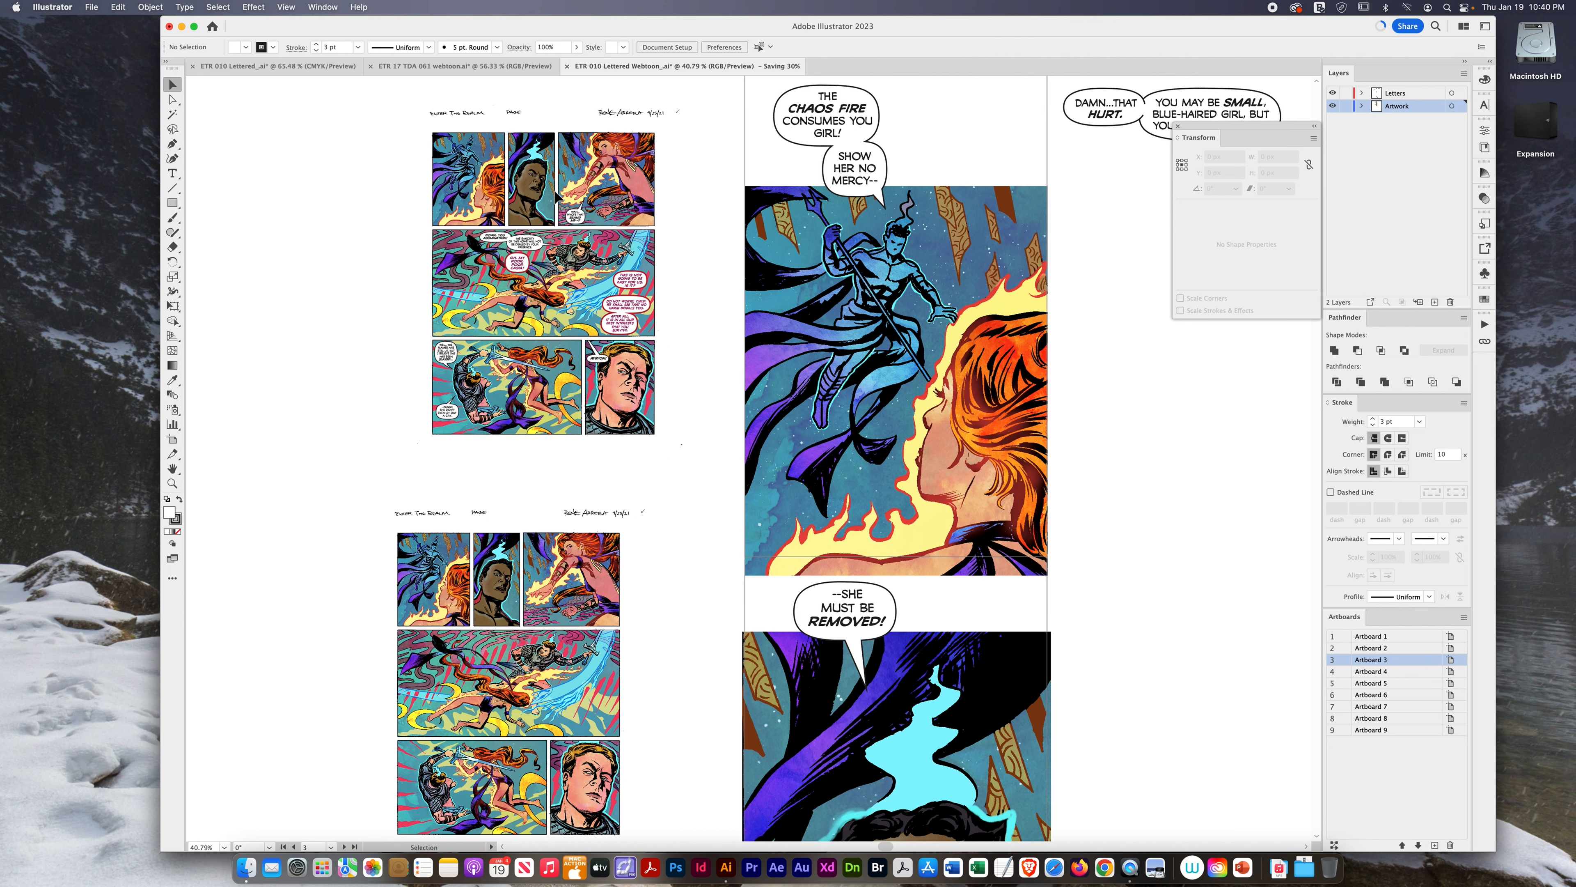
scroll(589, 223, up, 1)
click(577, 226)
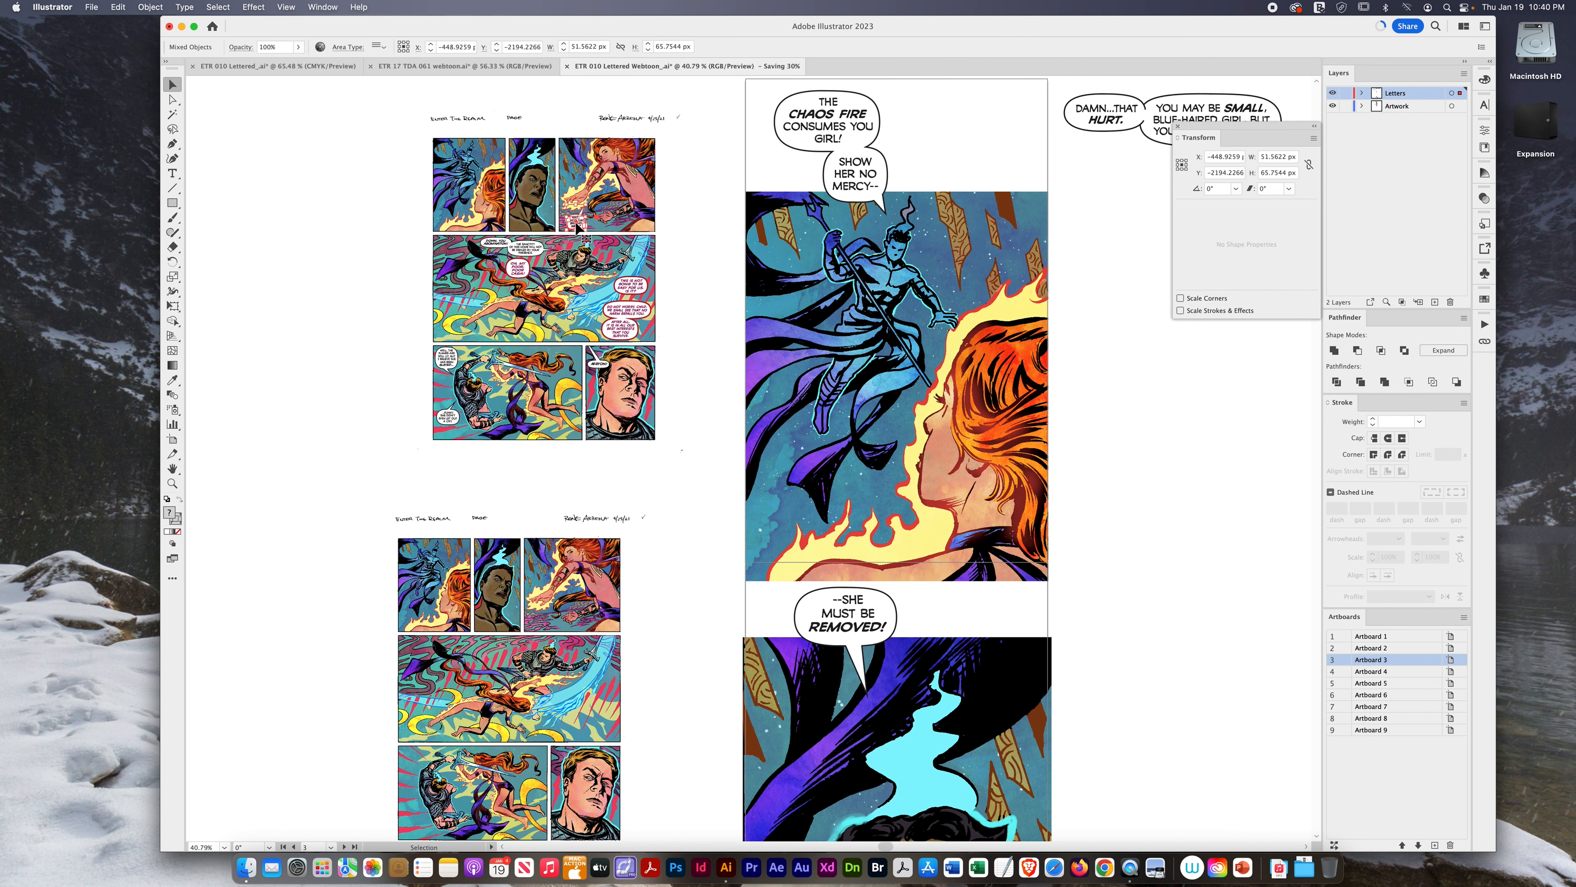
drag(579, 229, 754, 622)
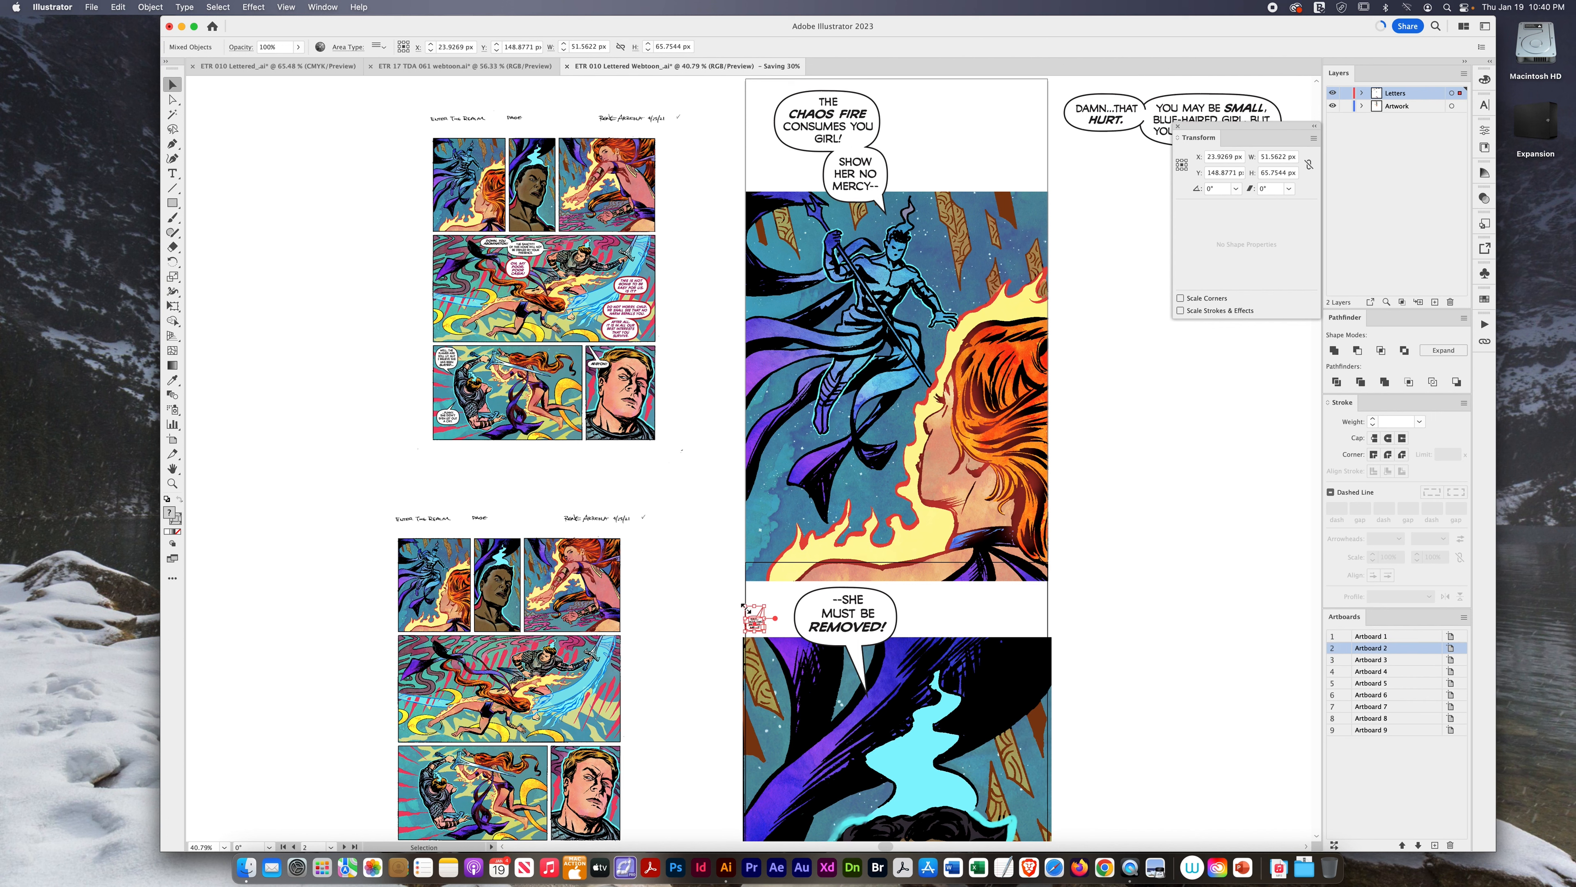
drag(743, 607, 674, 515)
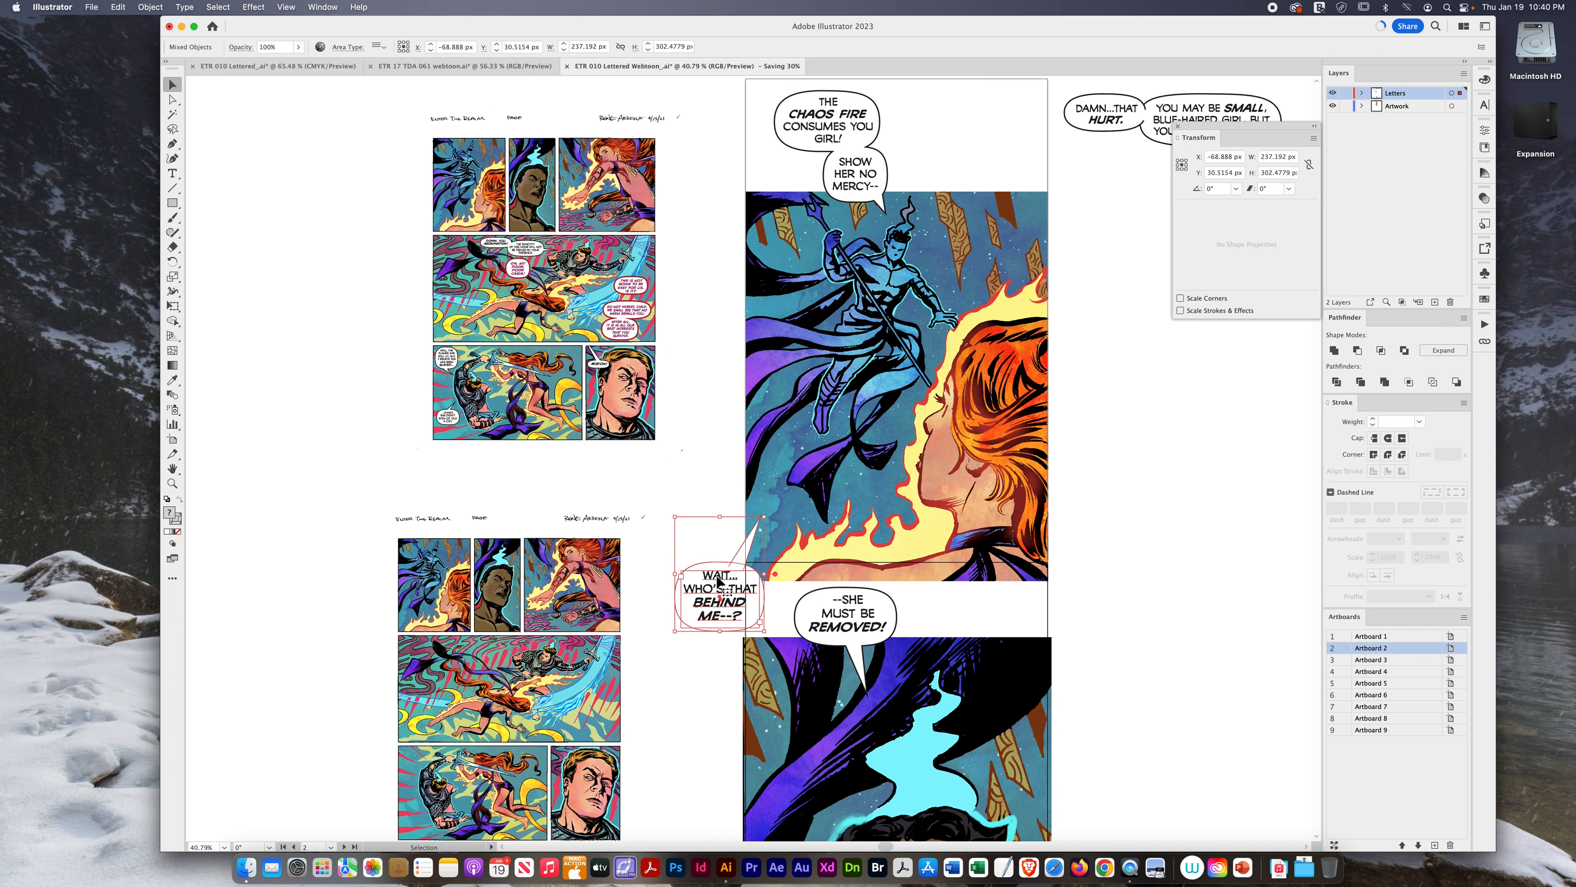
- Park the "WAIT... WHO'S THAT BEHIND ME--?" balloon in the empty space above and left of the duplicated page
drag(718, 581, 1150, 746)
drag(1081, 546, 1073, 280)
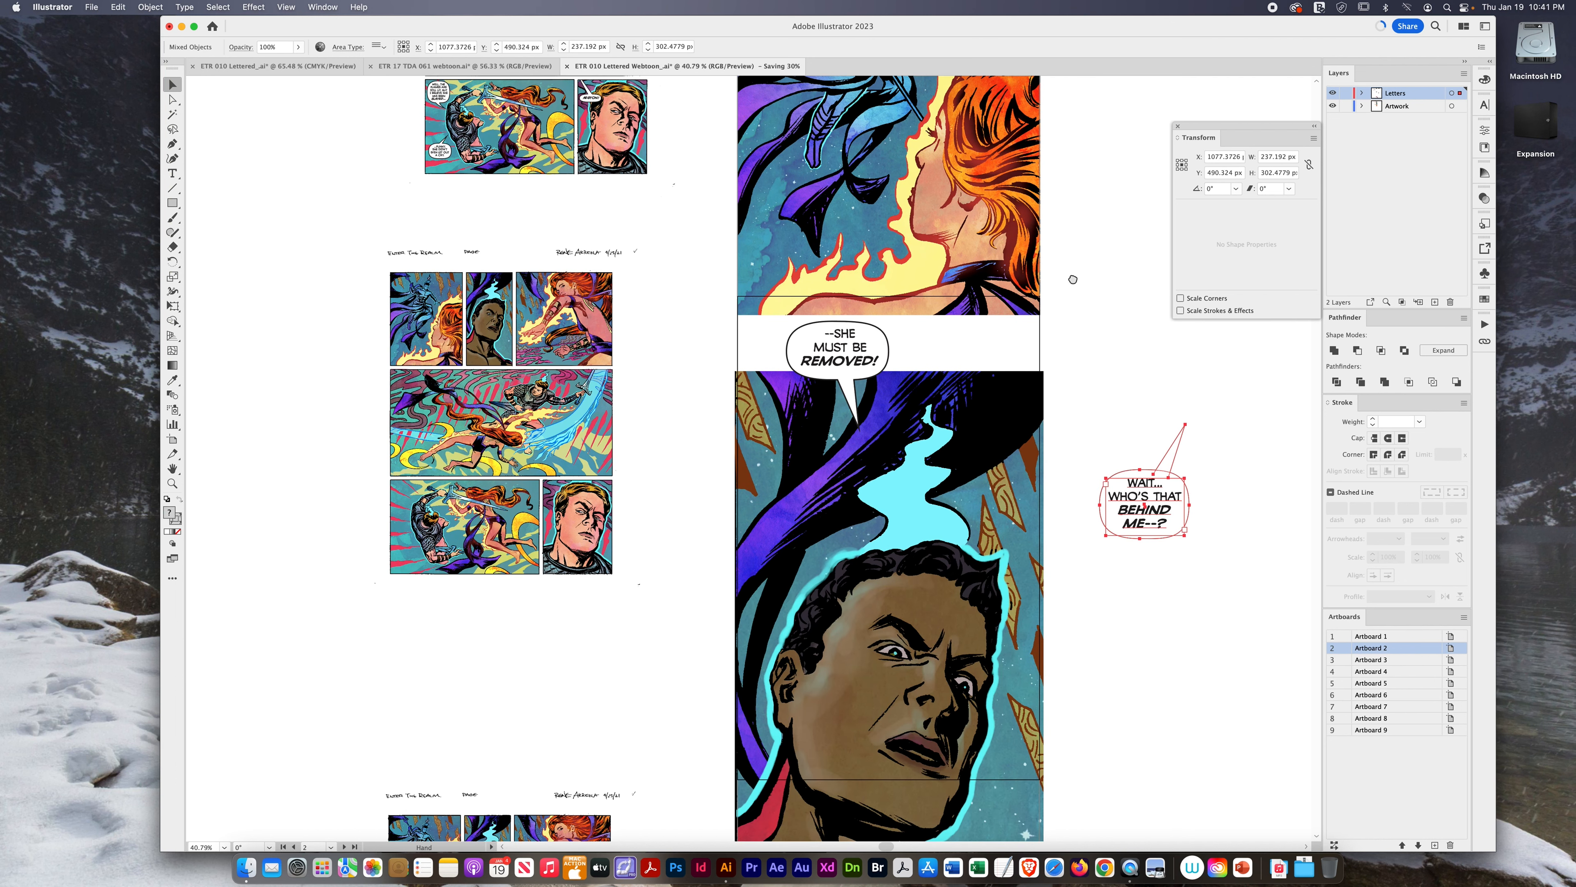
scroll(1166, 509, down, 5)
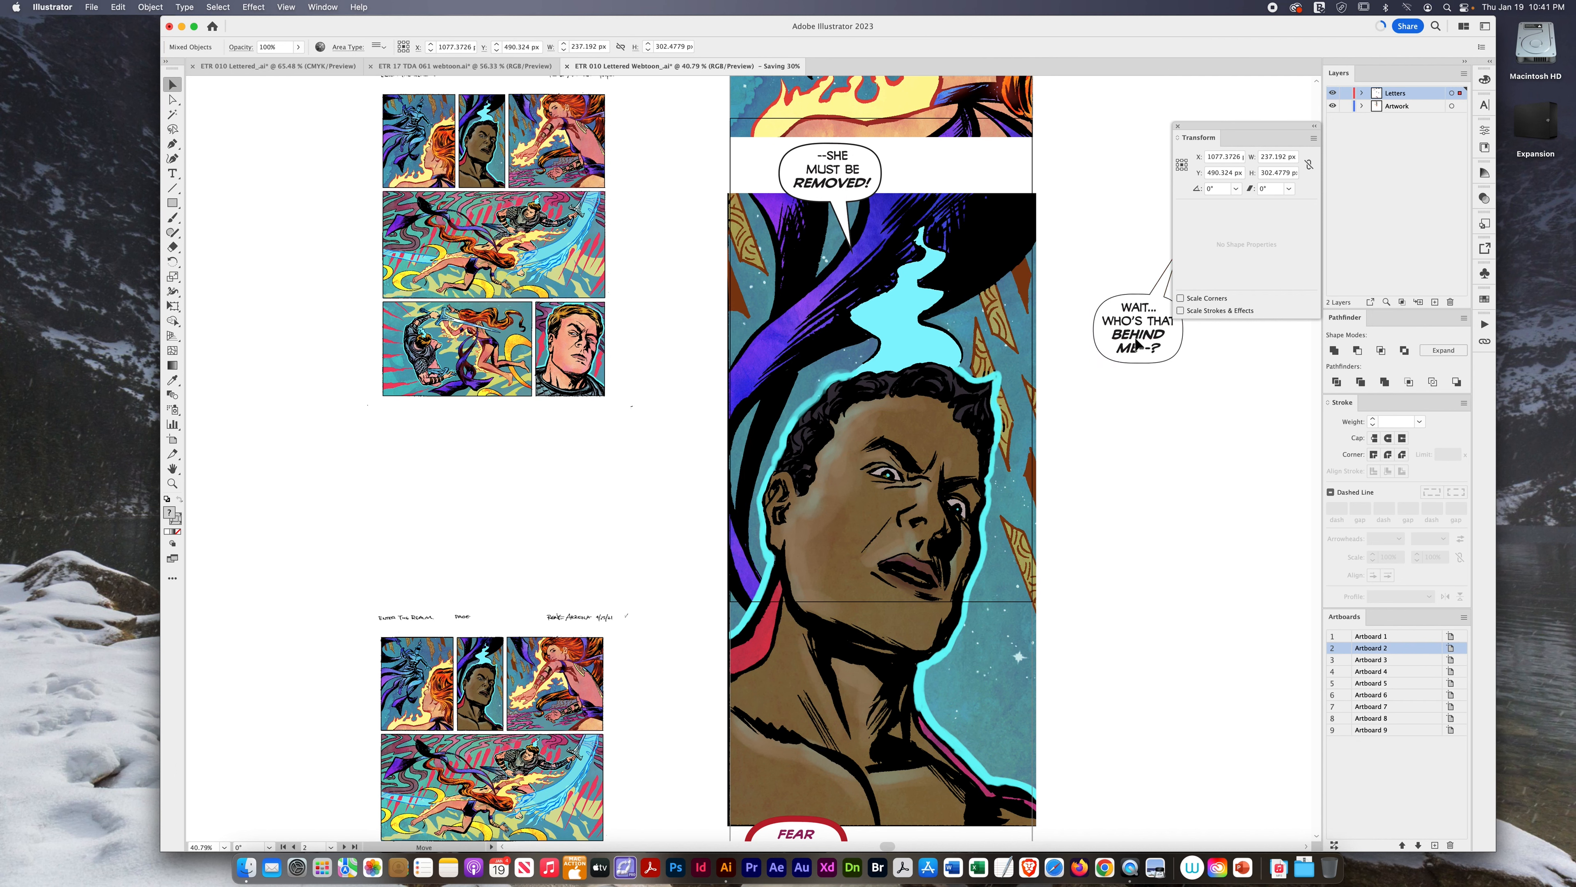
drag(1137, 344, 272, 550)
drag(658, 729, 650, 467)
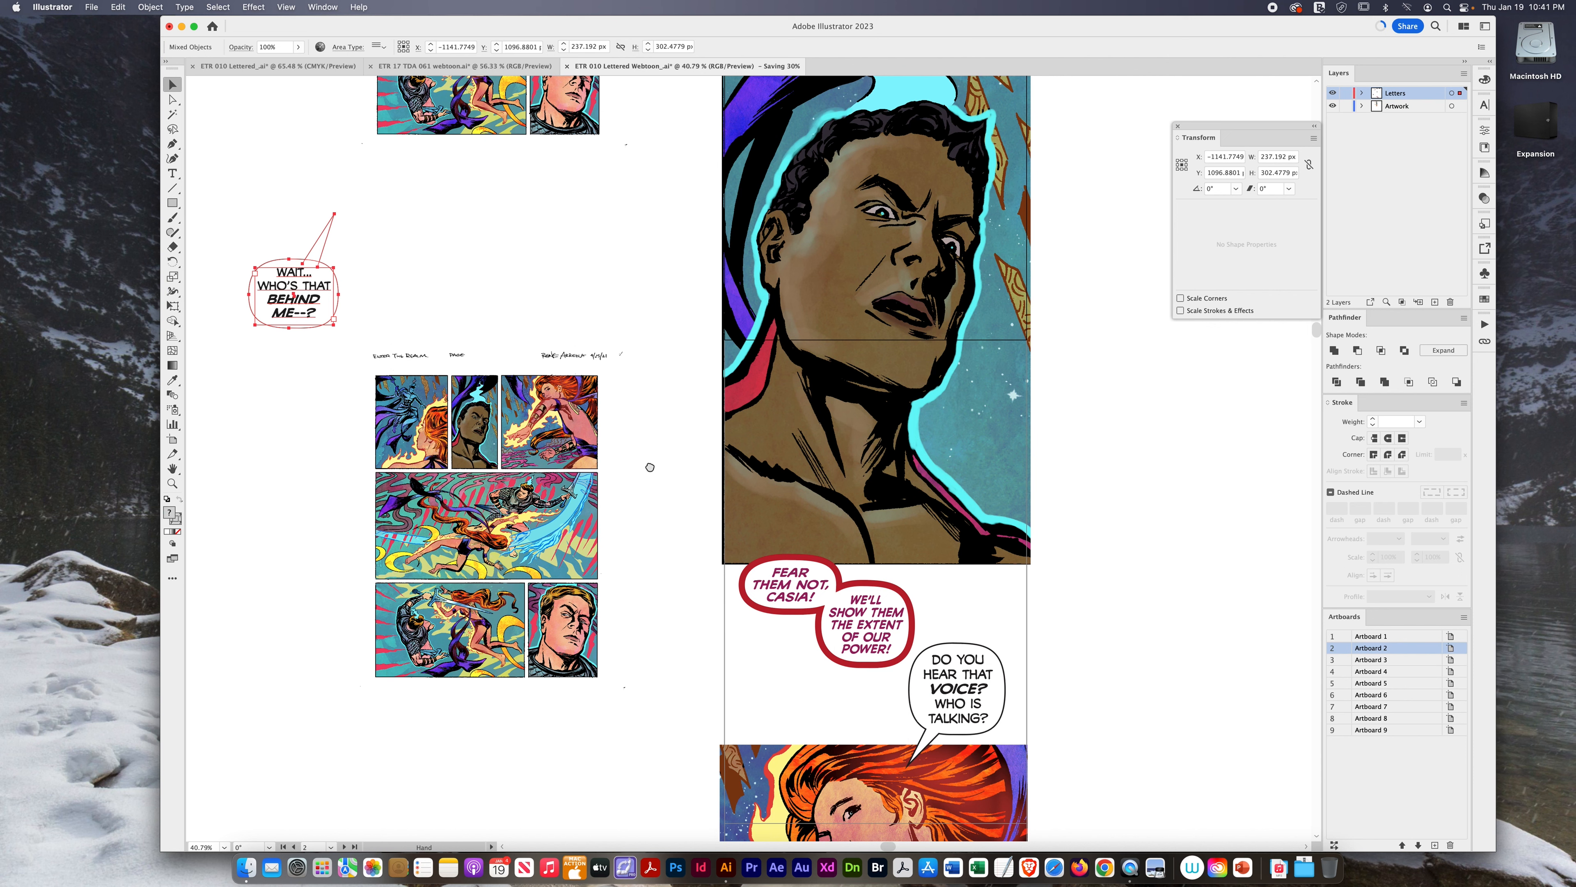
- Draw a rectangle about 248 by 243 px over the top-right panel of the duplicated page
click(593, 628)
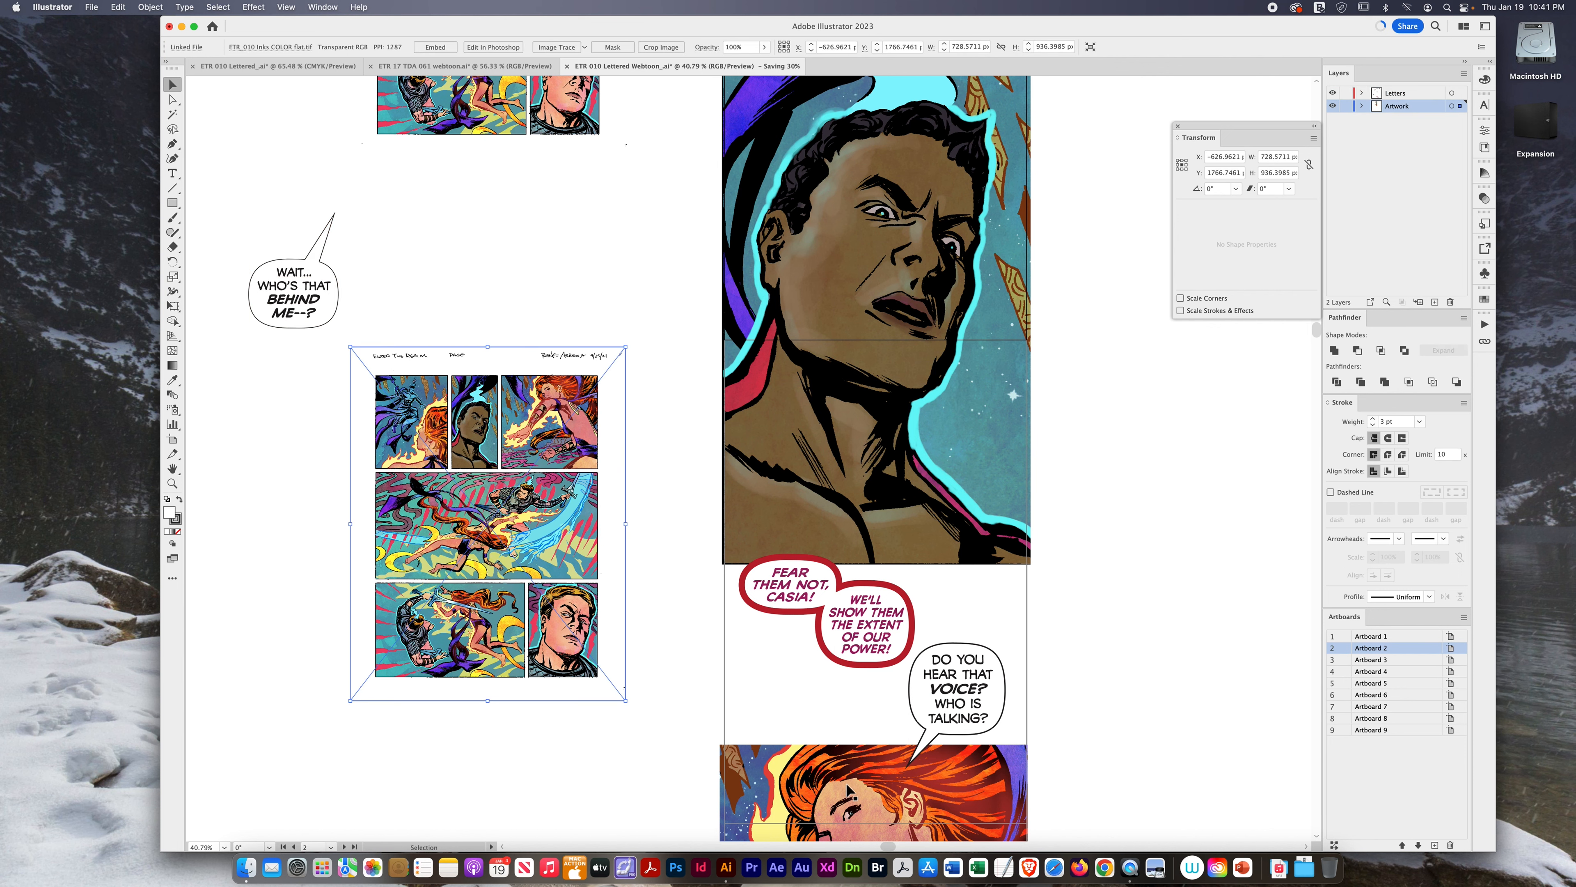
drag(1097, 760, 1097, 598)
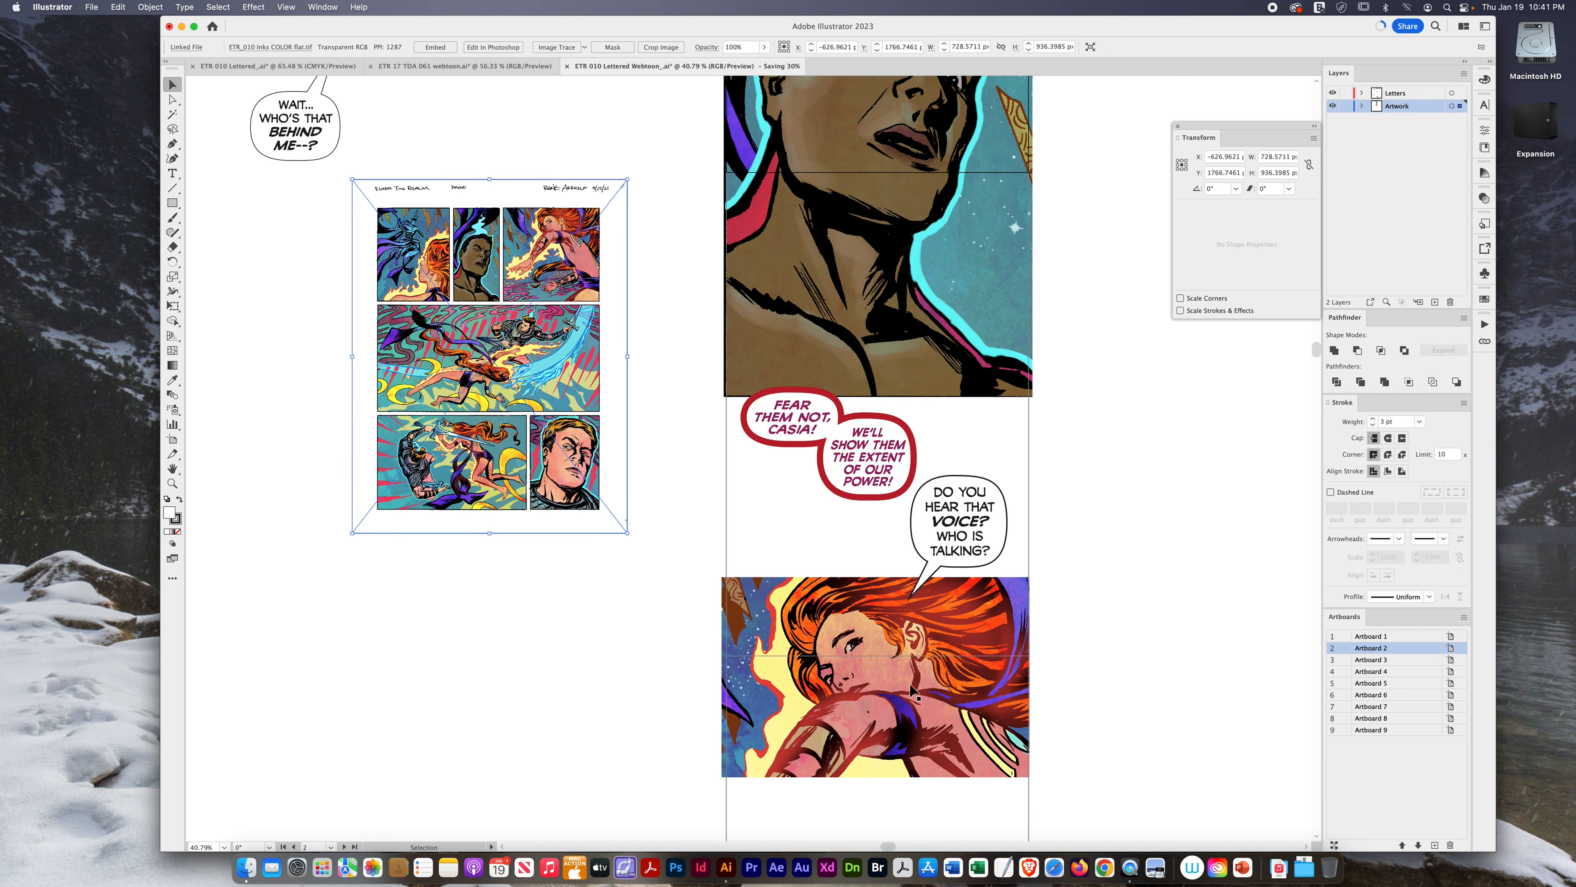
click(666, 374)
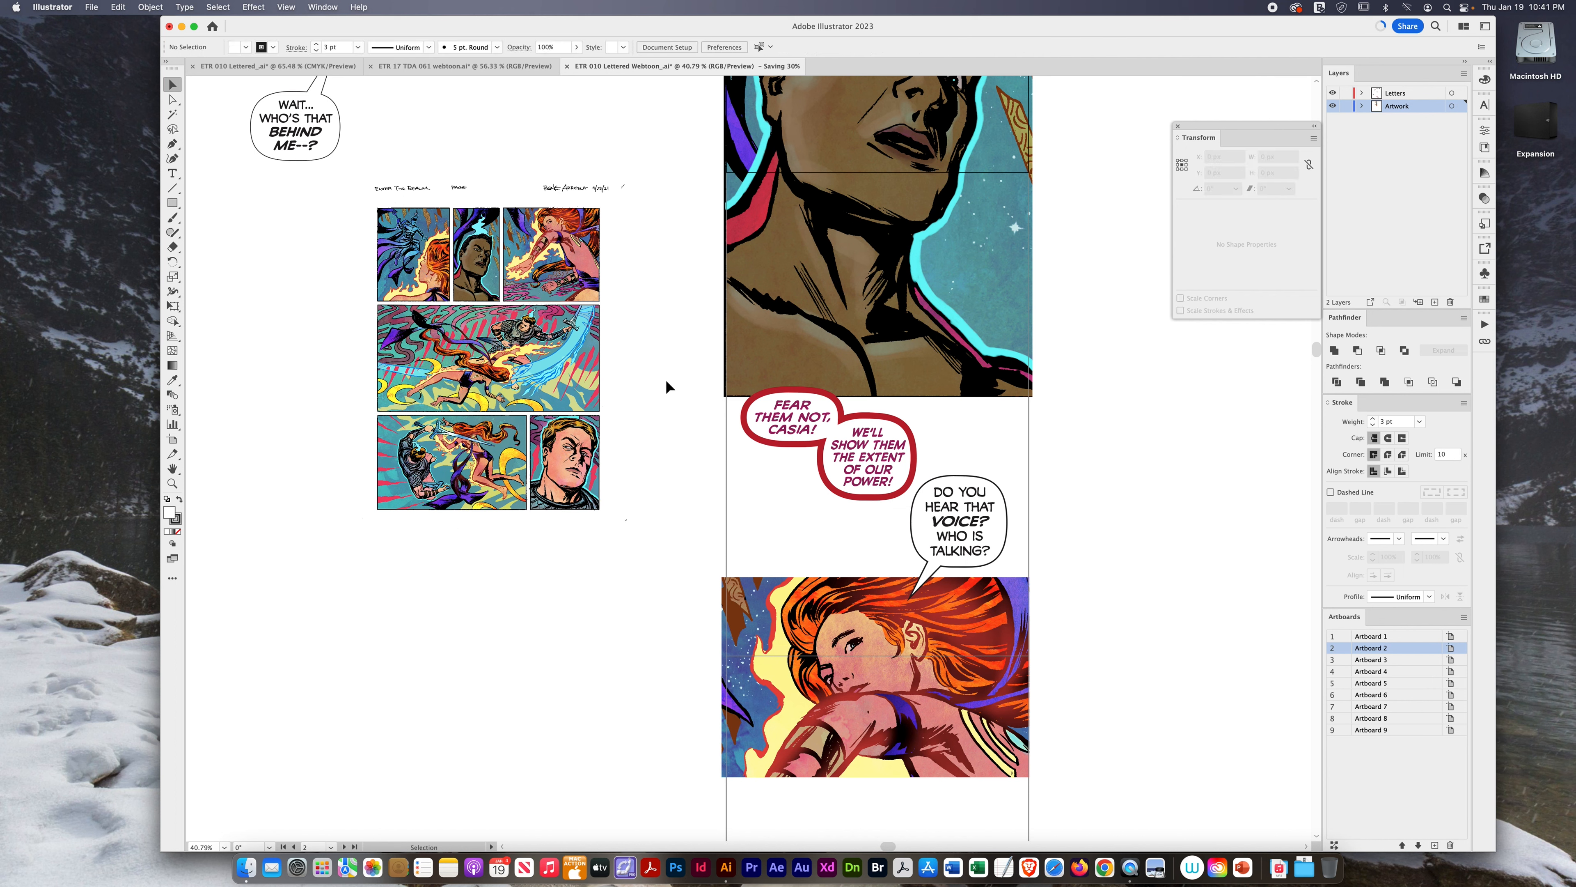
key(m)
drag(504, 203, 598, 300)
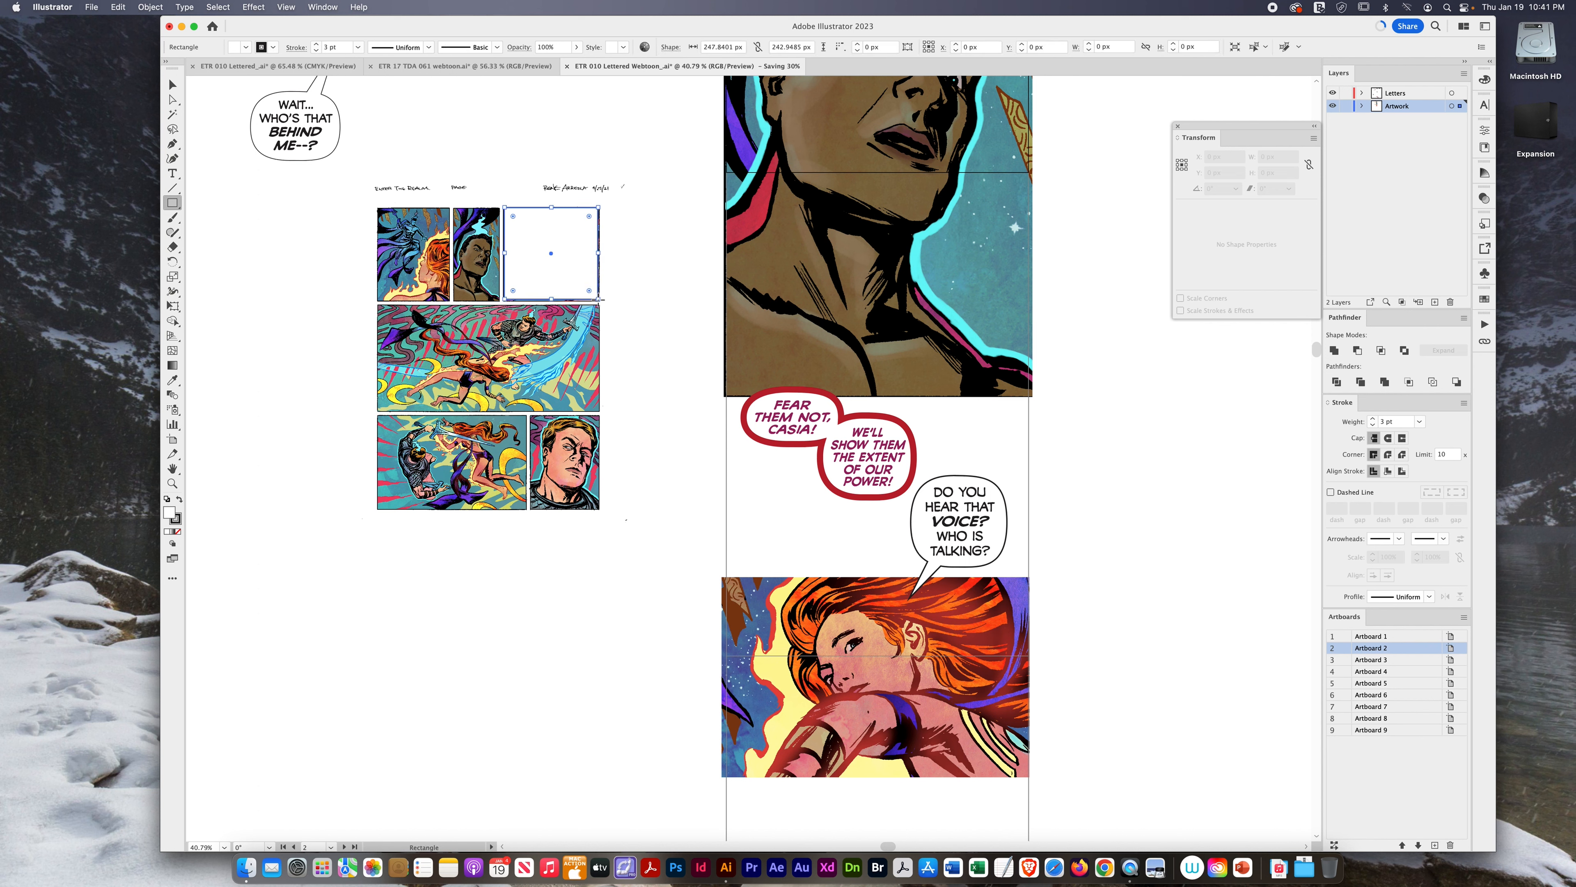
- Set both the stroke and the fill of the rectangle over the top-right panel to none
click(273, 48)
click(146, 69)
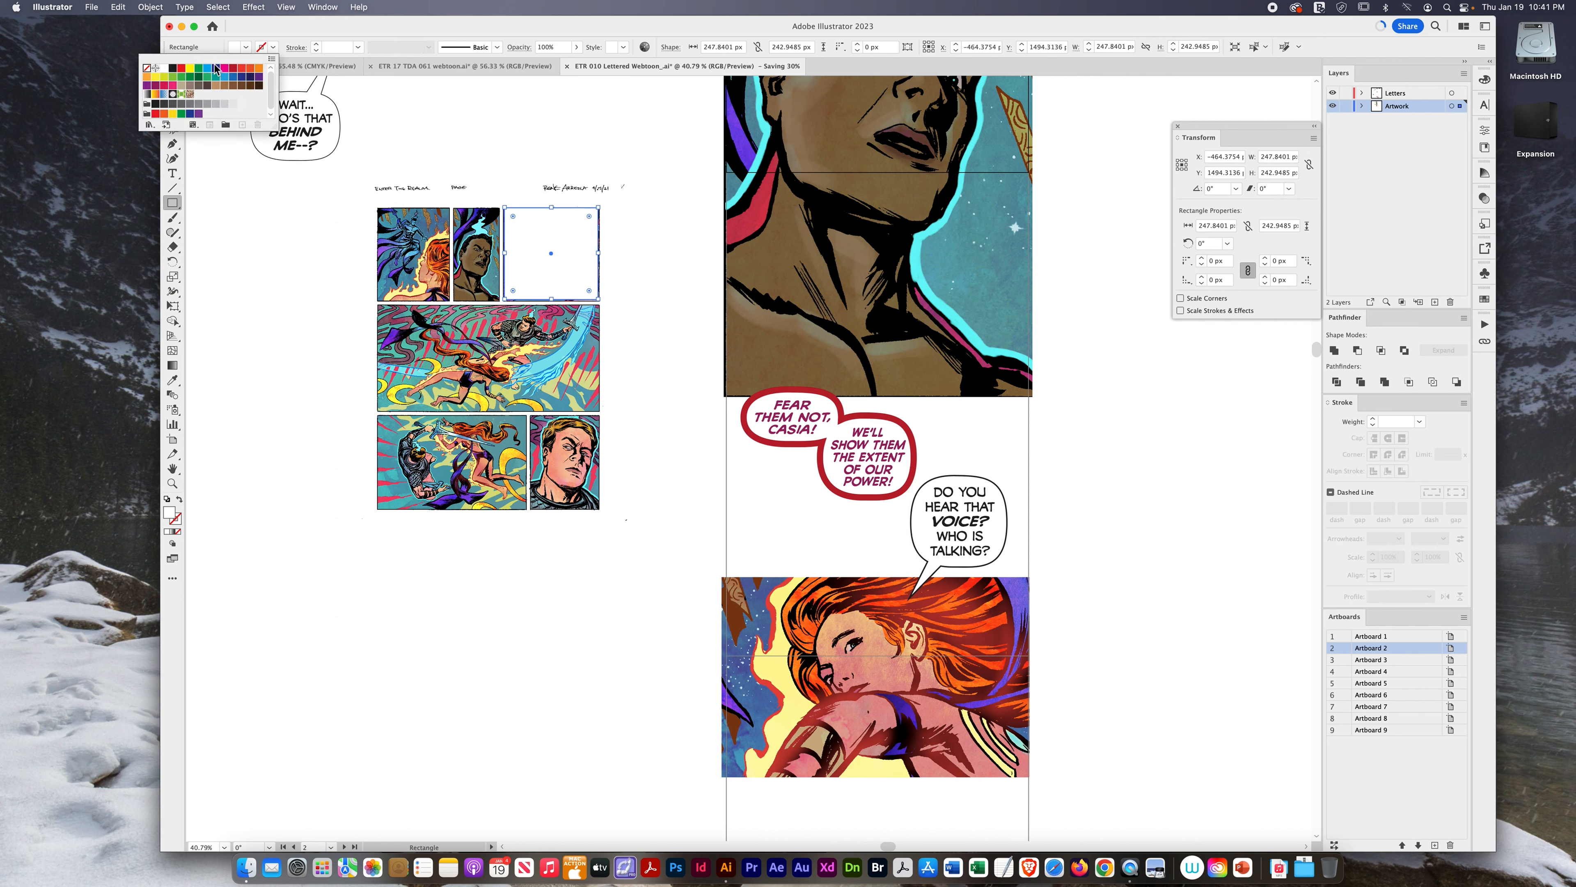
click(247, 49)
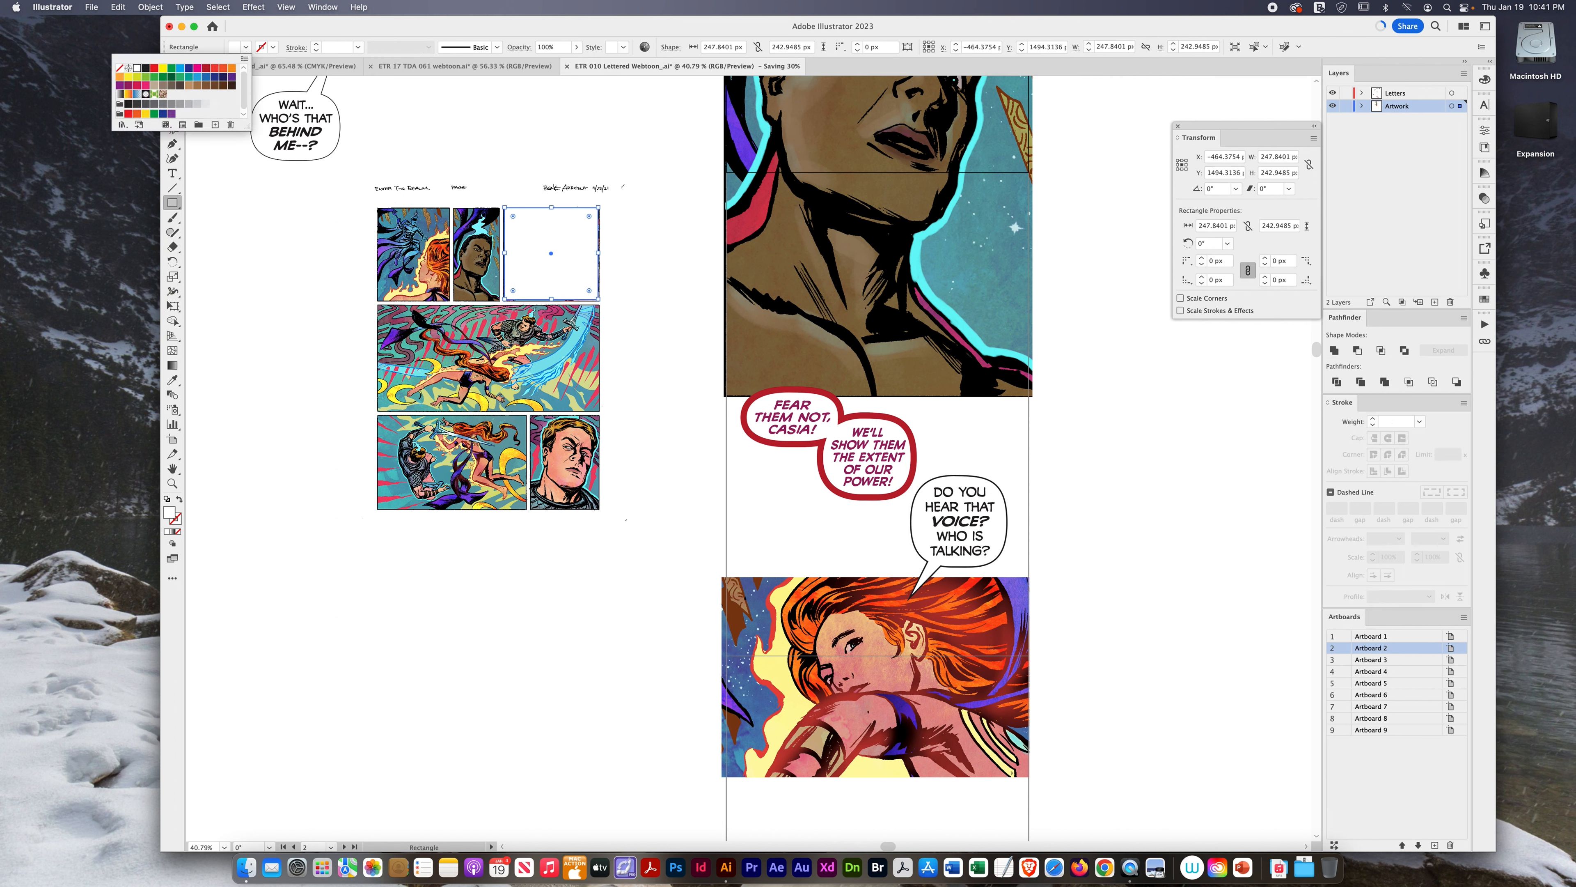
click(119, 68)
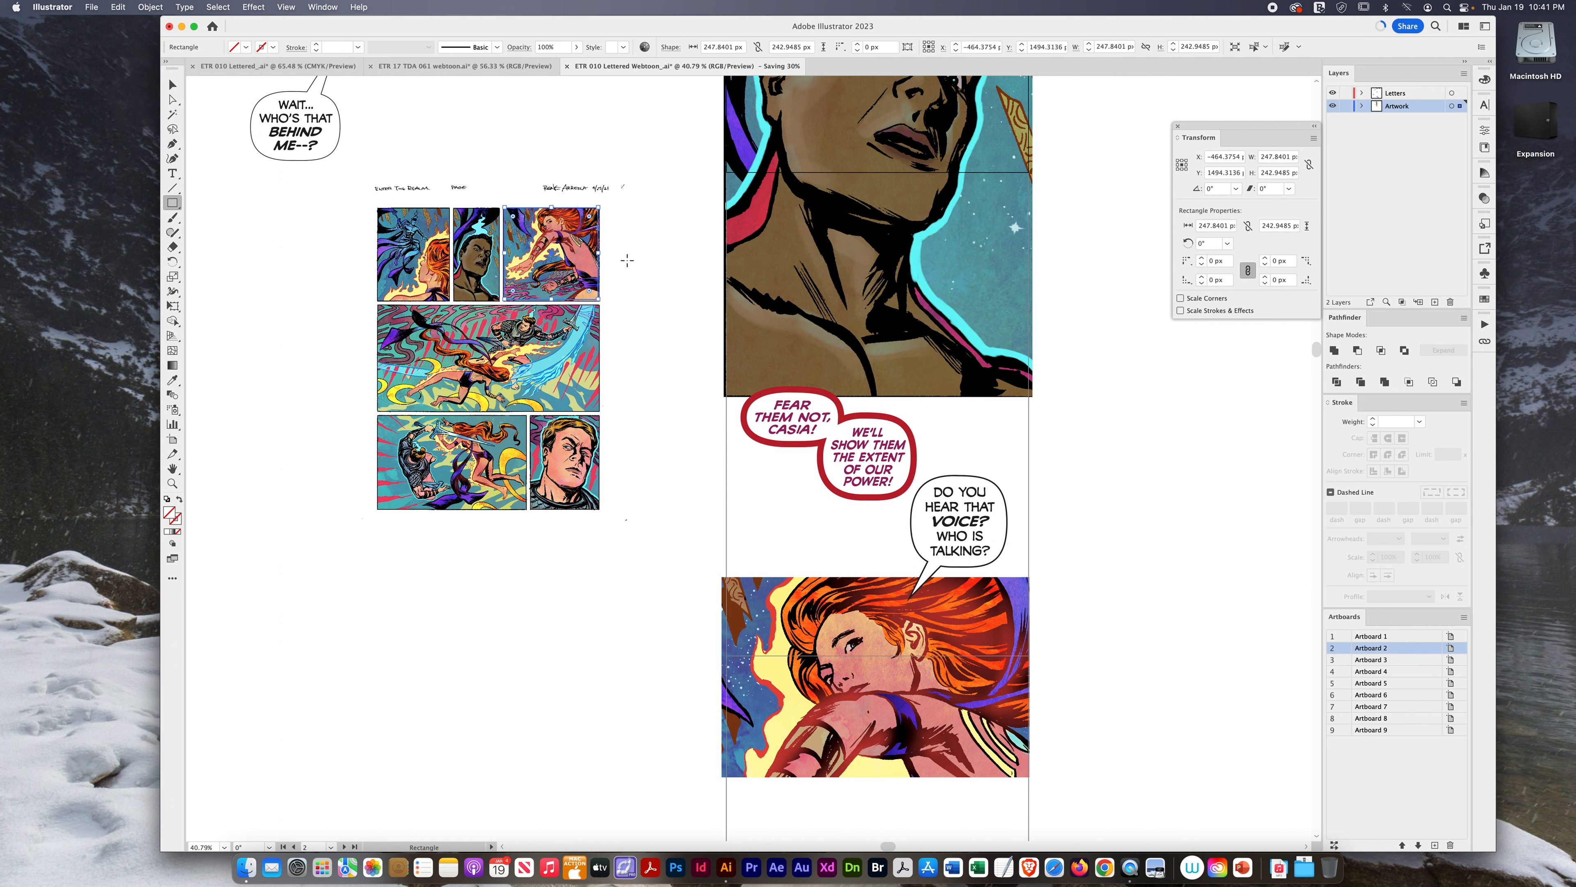
- Clip the duplicated page artwork to the rectangle so only the crouching red-haired woman's panel remains
key(v)
drag(651, 218, 555, 298)
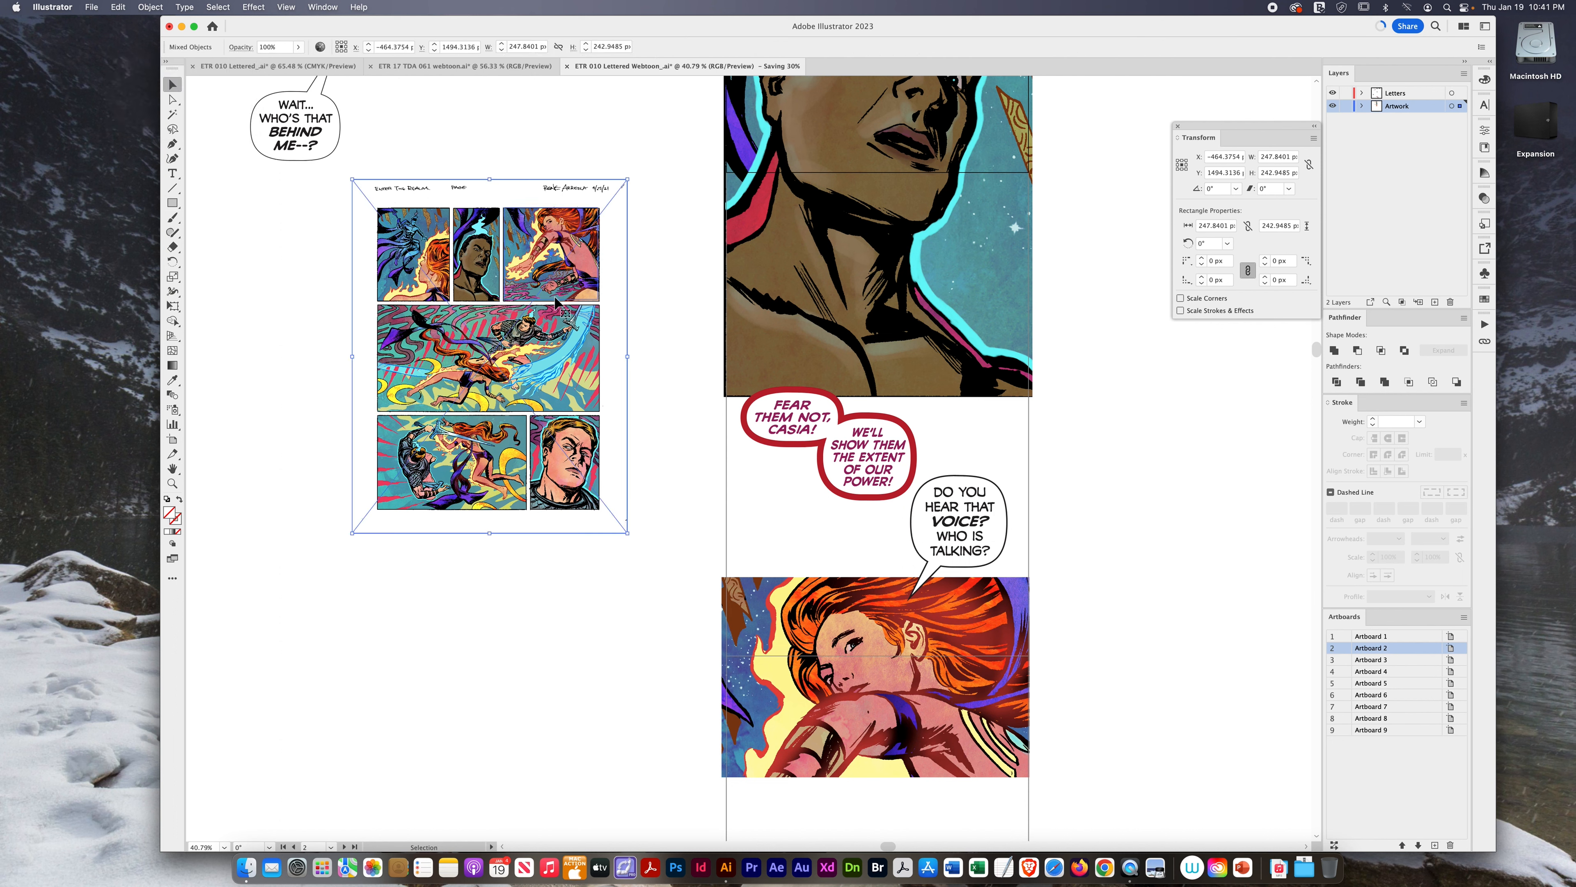
key(super+7)
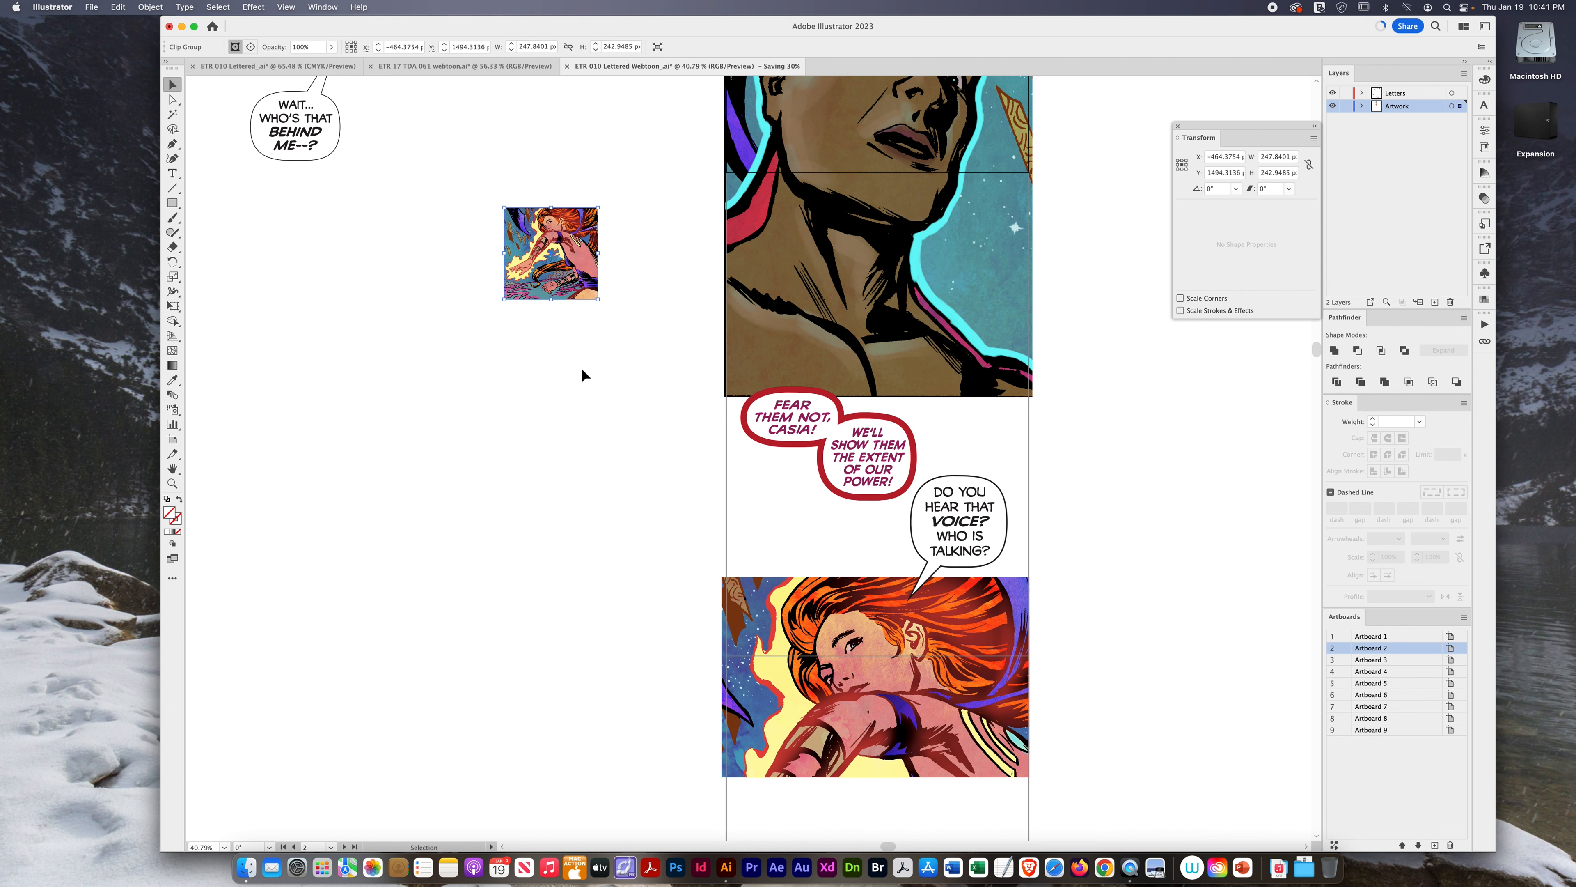
click(582, 378)
- Place the clipped panel below the red-haired woman's close-up and enlarge it to the column's width, about 807 by 791 px
drag(559, 228, 655, 599)
drag(636, 494, 549, 183)
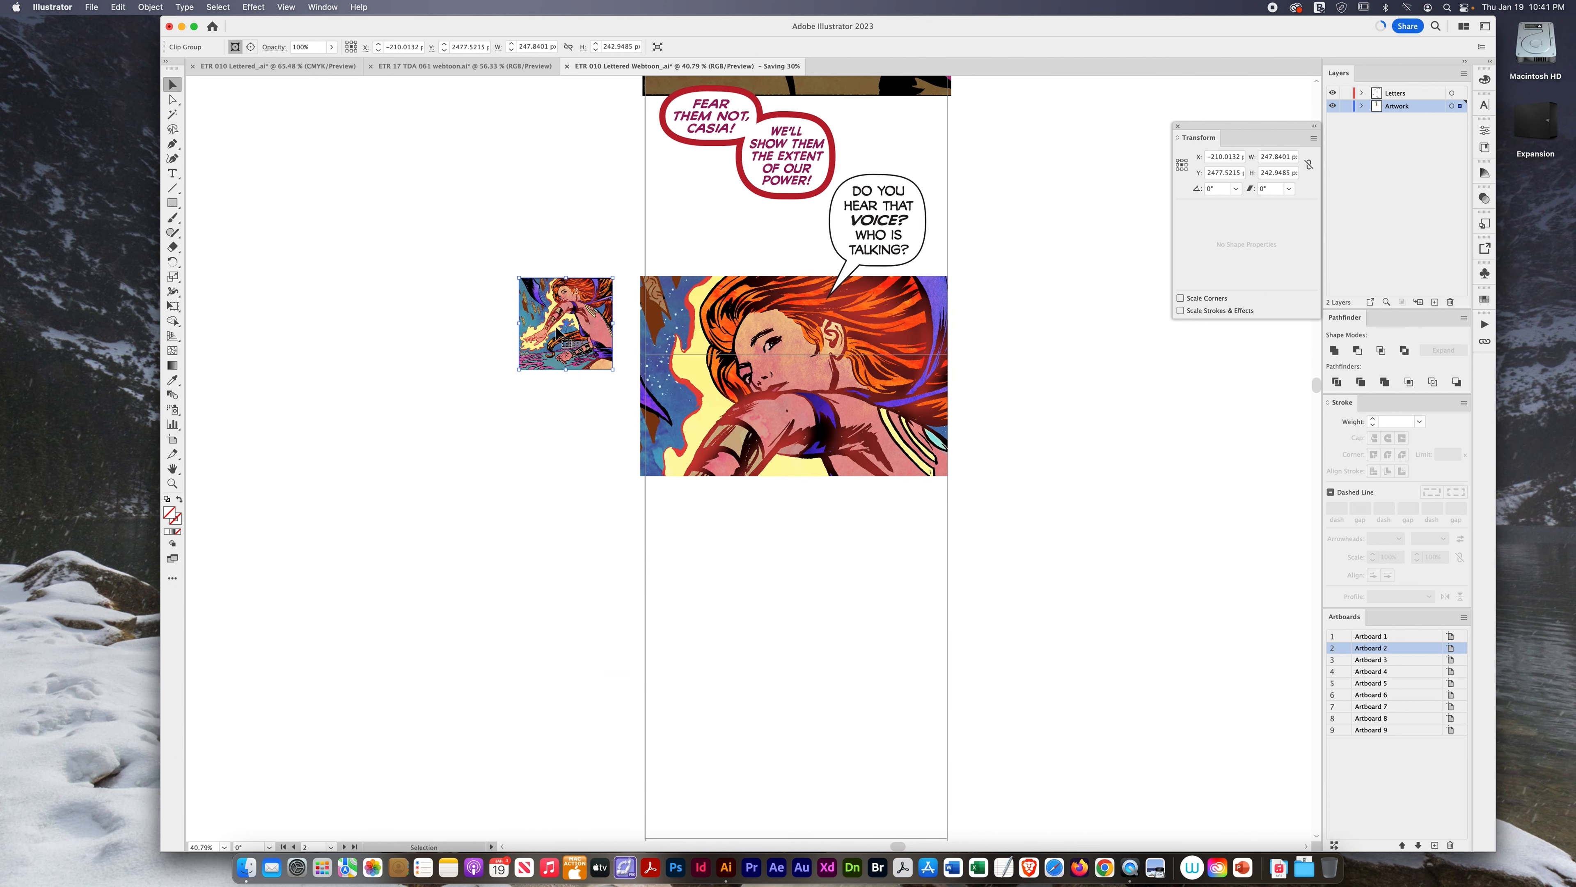
drag(564, 339, 1006, 797)
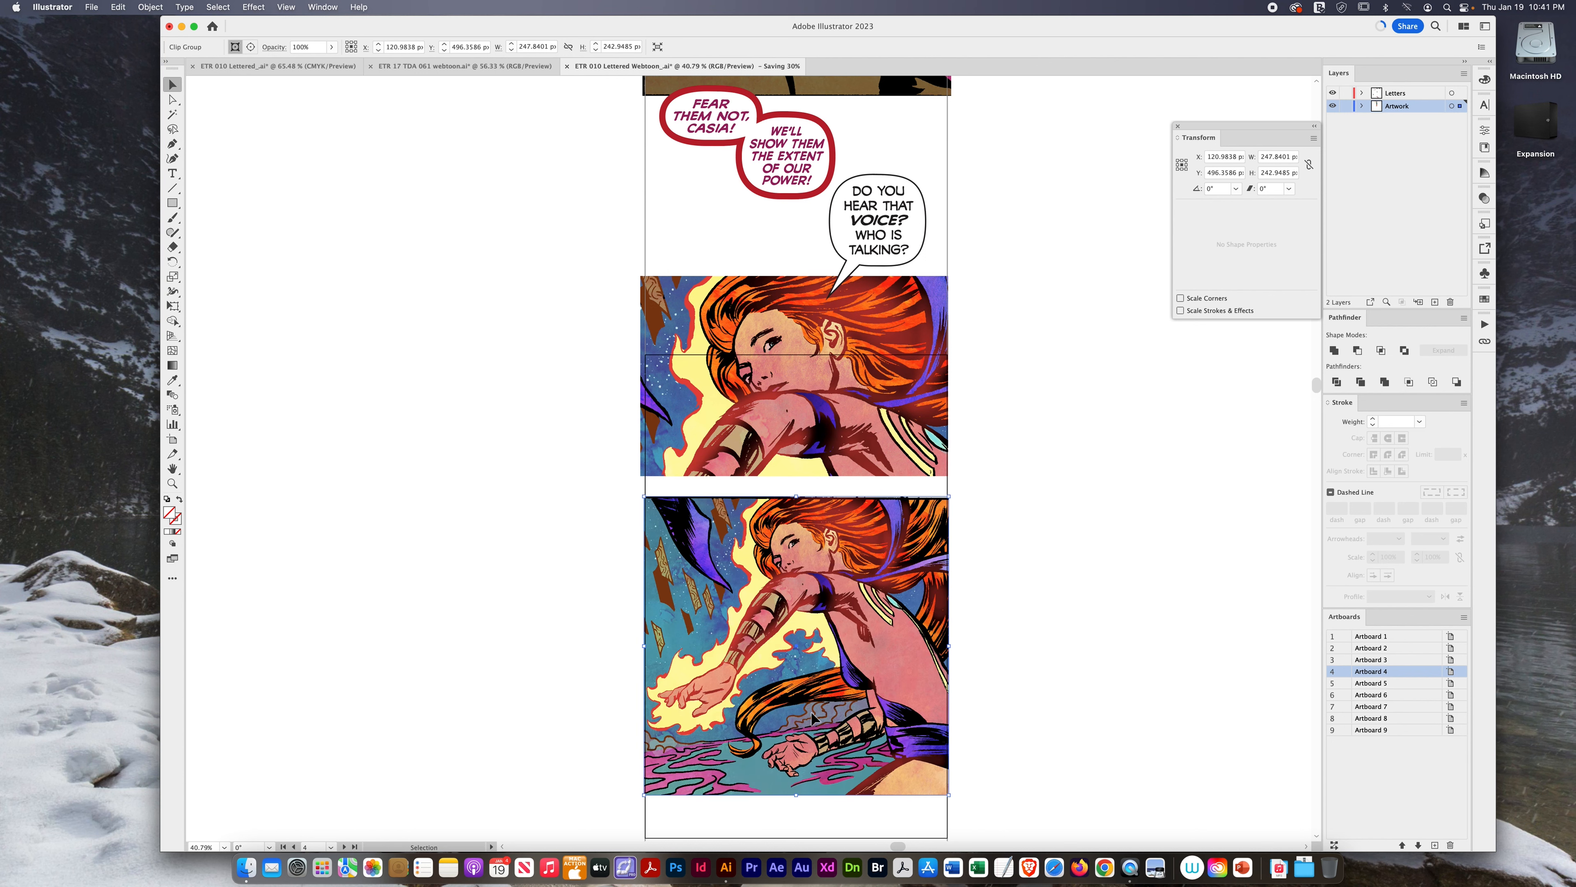
- Lower the enlarged crouching-woman panel straight down to leave a wide gap beneath the close-up panel
scroll(425, 475, down, 4)
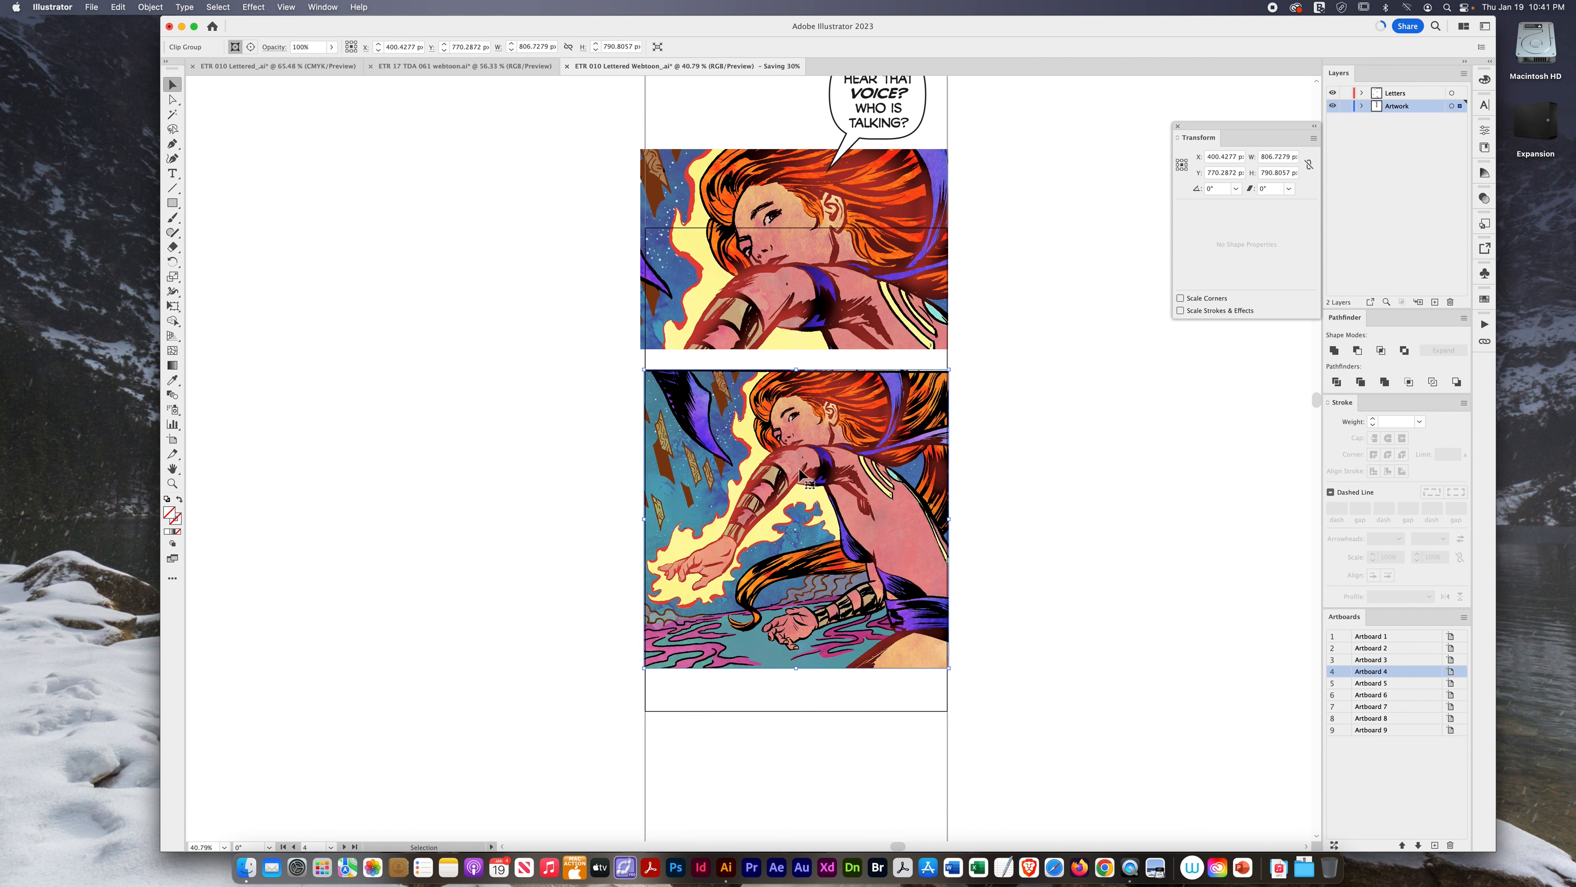
drag(803, 518, 800, 623)
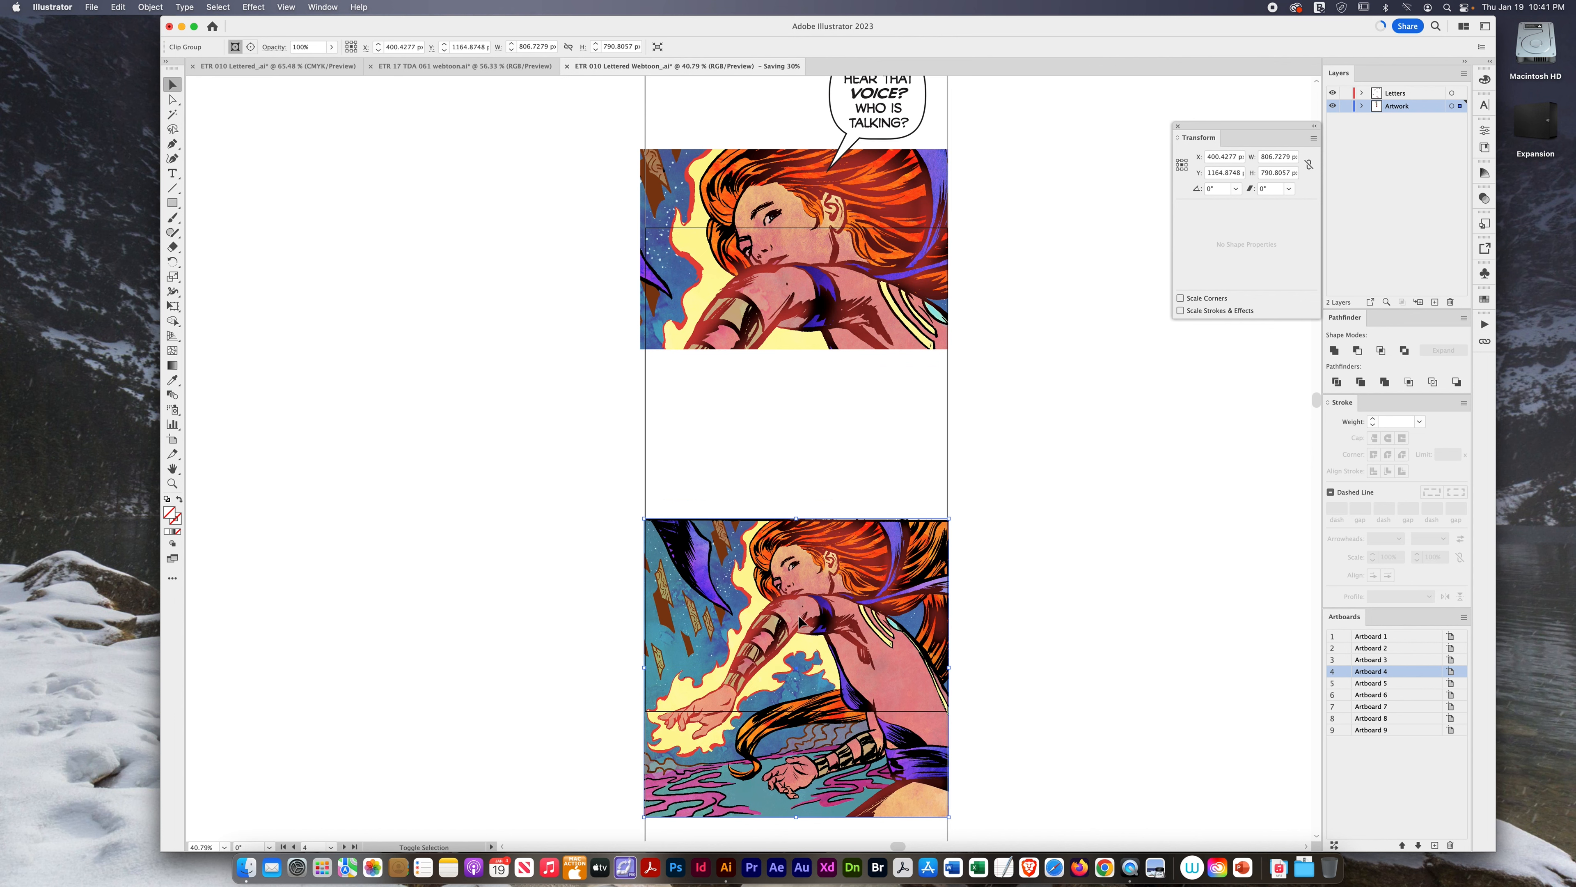
click(509, 571)
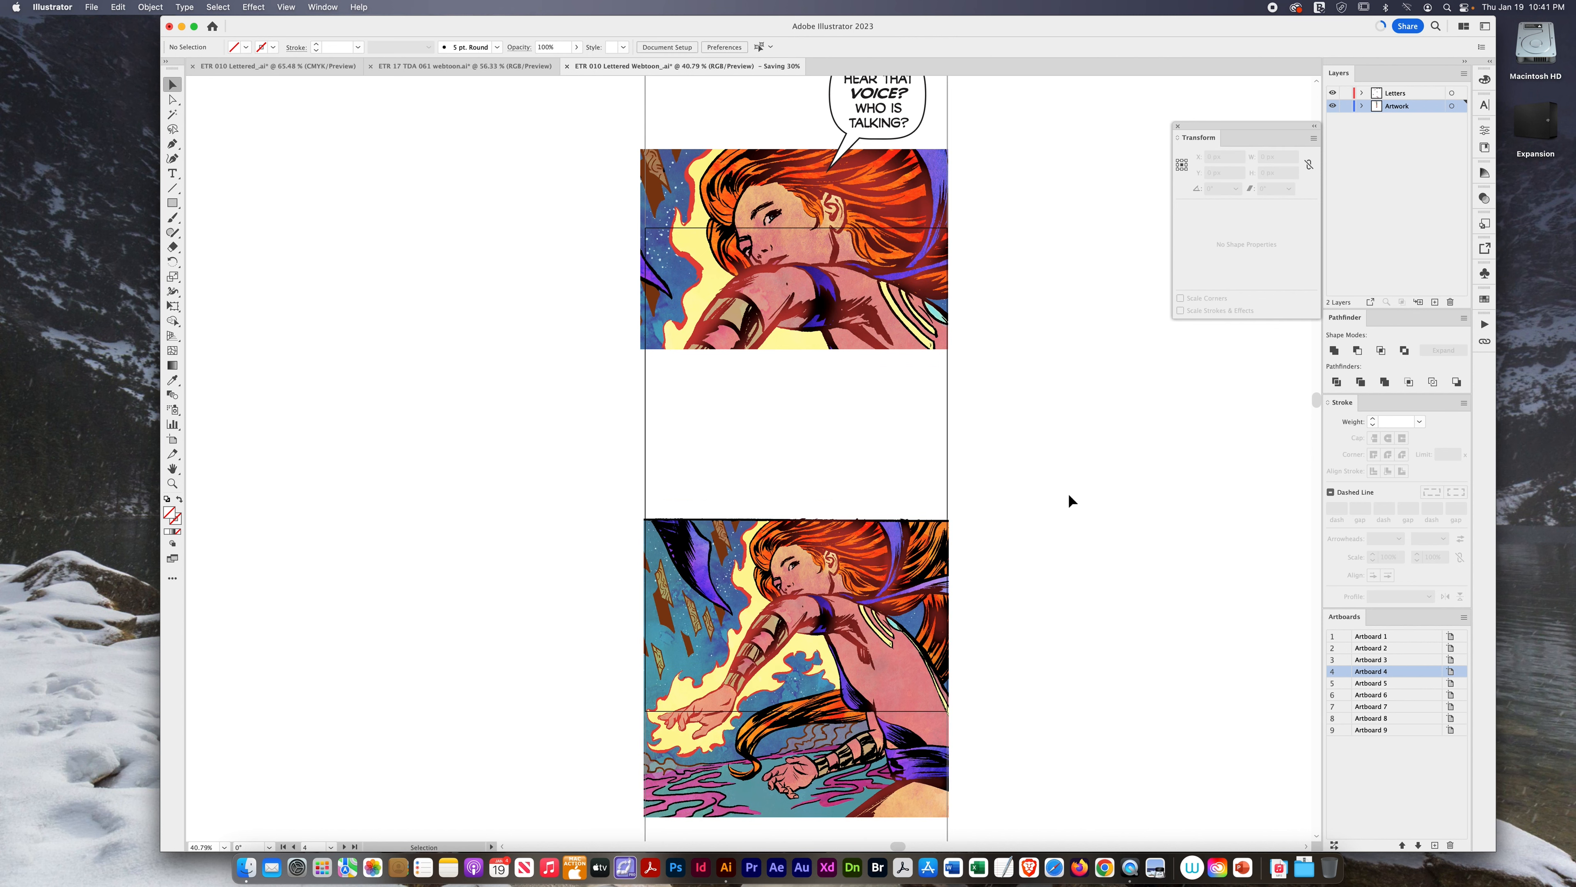
- Lower the top edge of the crouching-woman panel's clipping frame by 10 px to crop off the black border line
key(a)
click(949, 520)
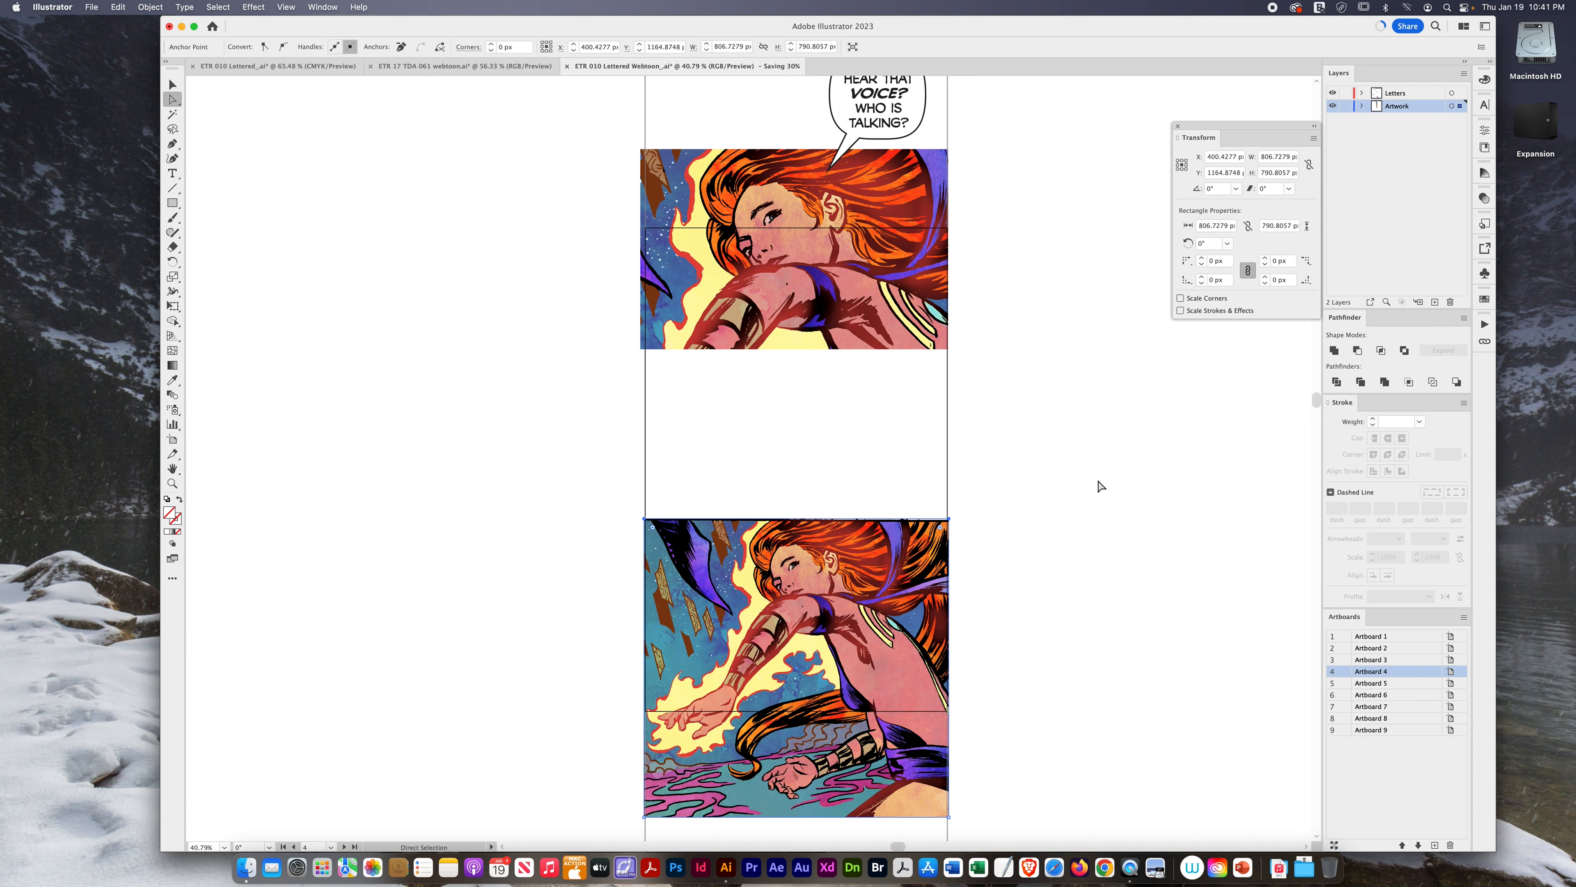
key(shift+Down)
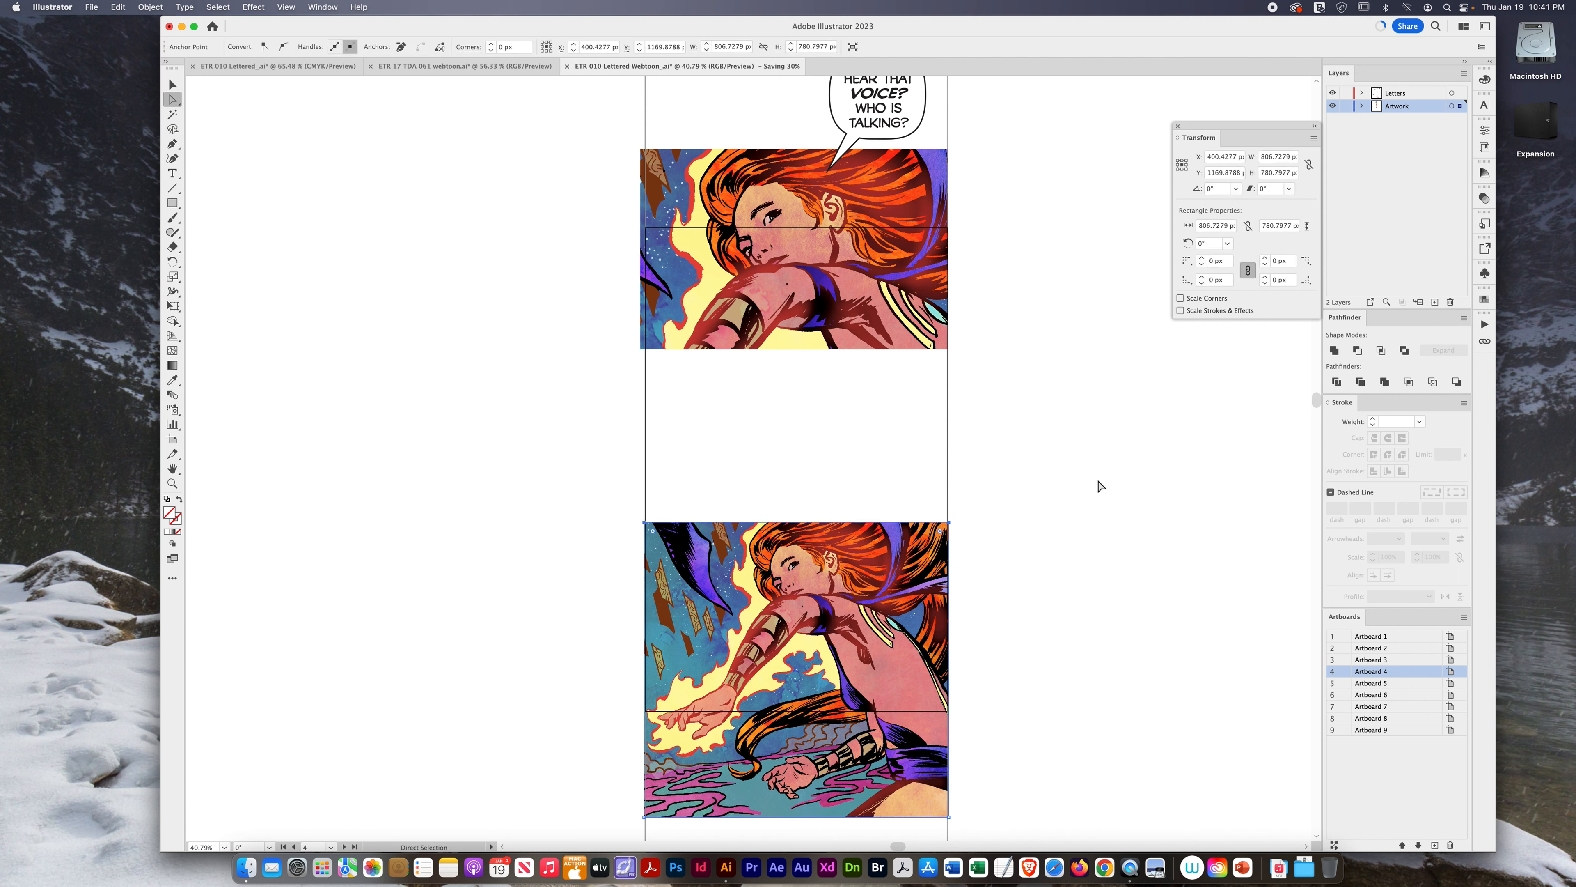
key(v)
click(1130, 483)
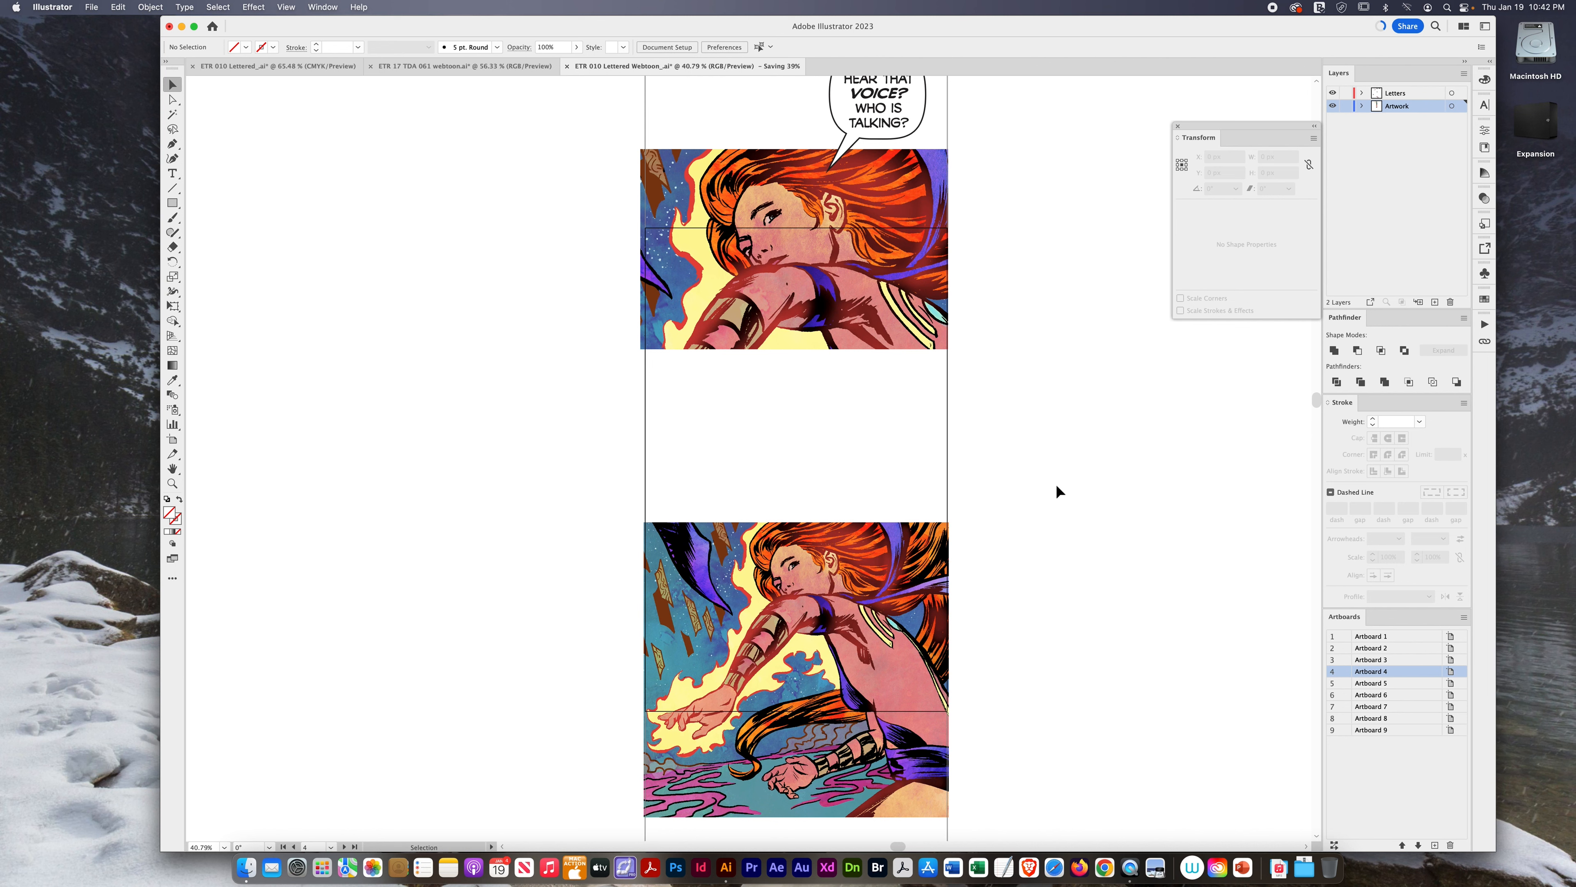
- Nudge the red-haired woman's close-up panel 2 px to the right to align it with the column
scroll(1056, 485, up, 2)
scroll(1055, 485, down, 2)
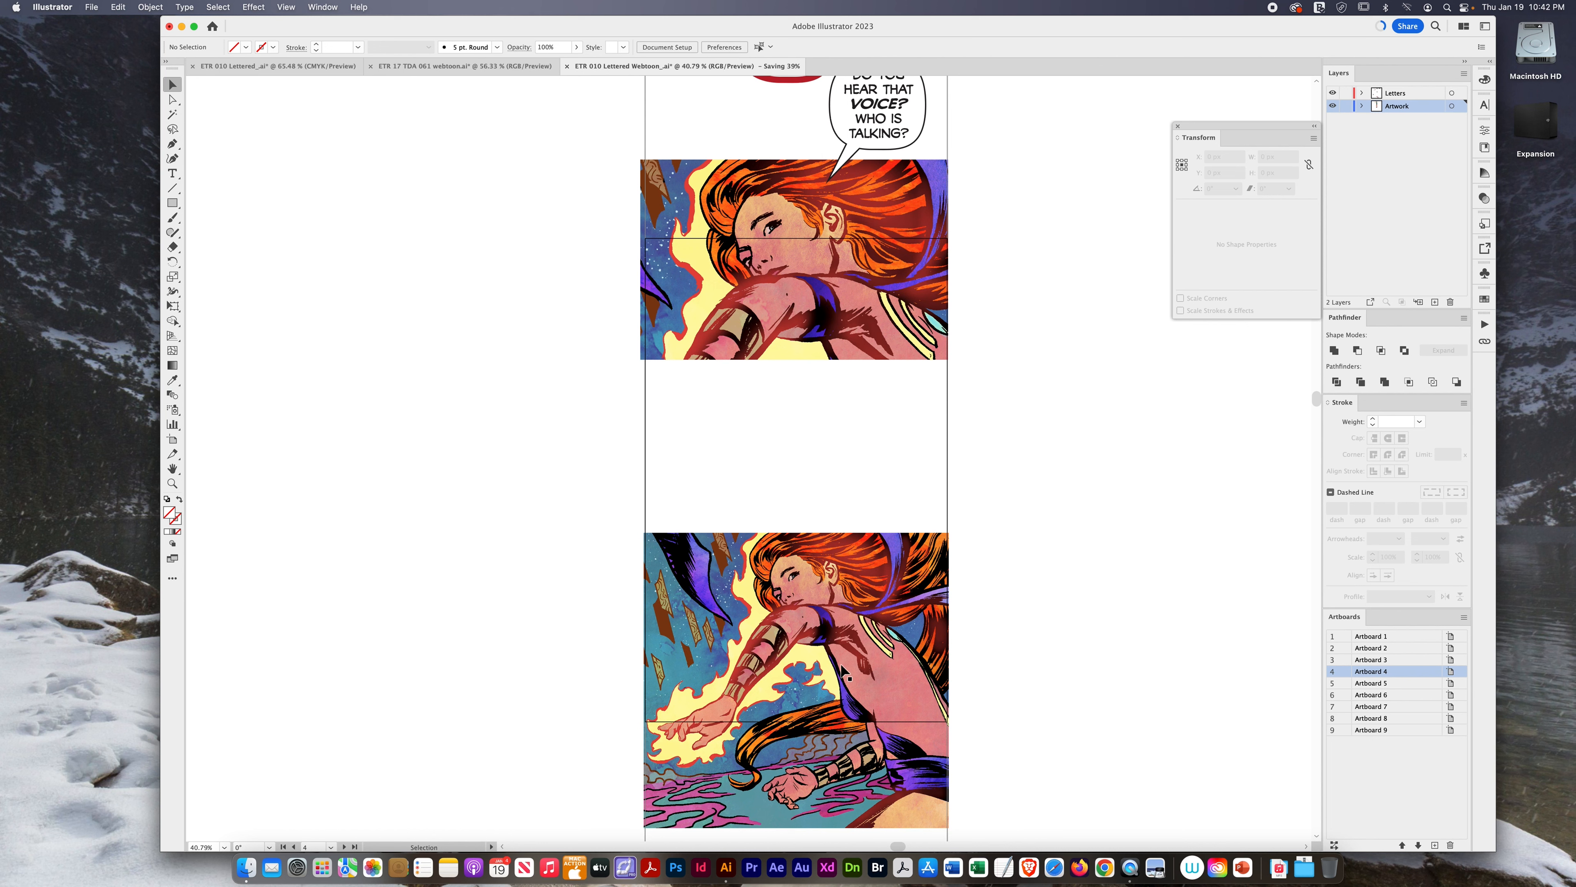
click(793, 337)
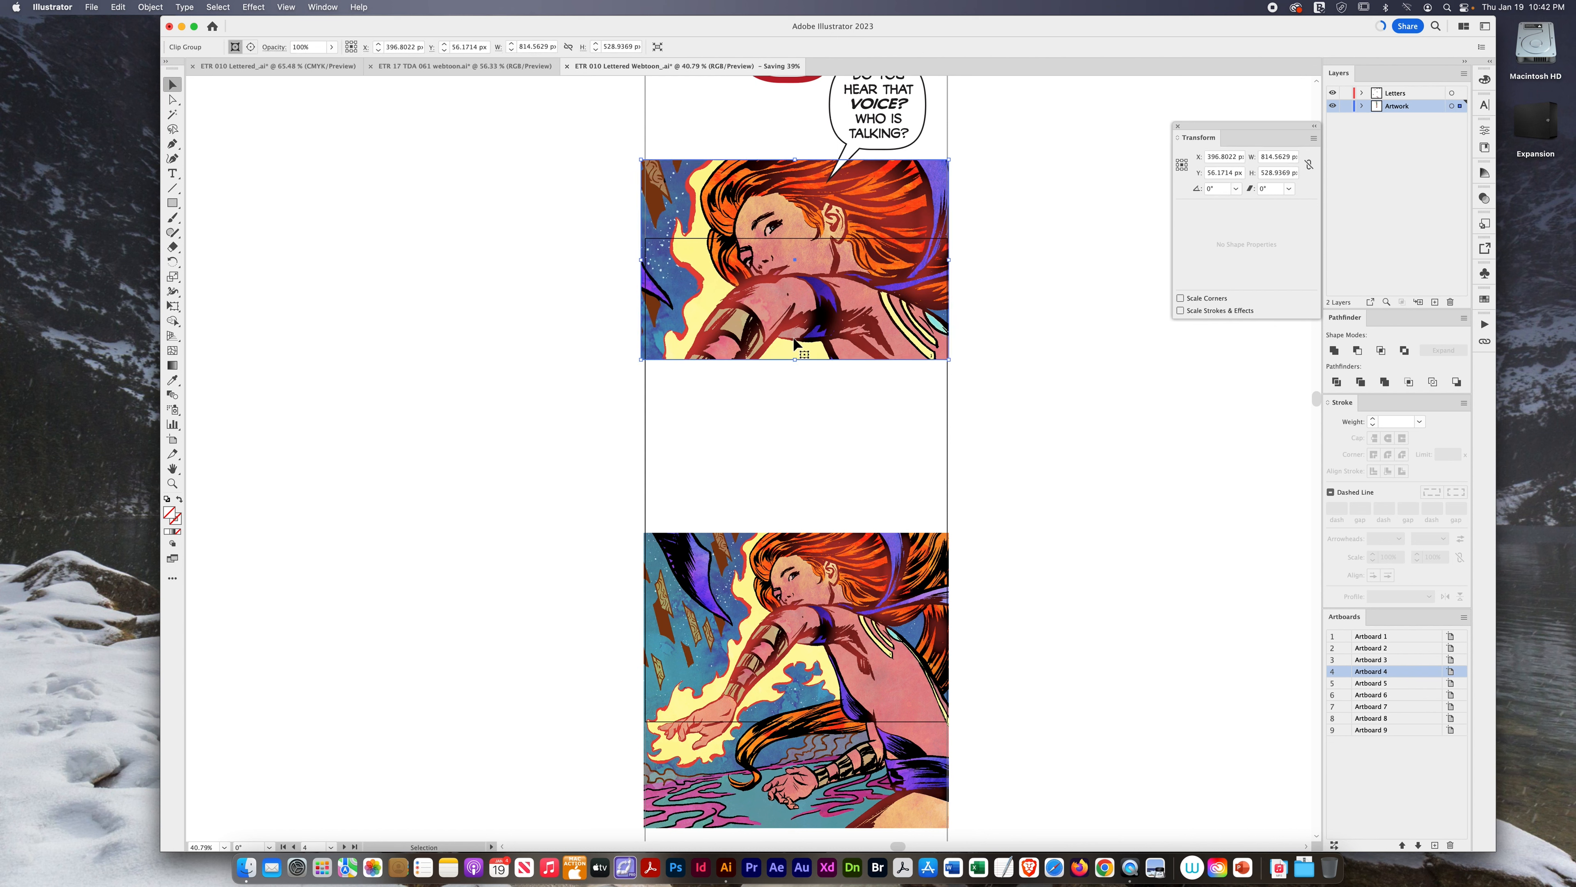
key(Right)
key(Right)
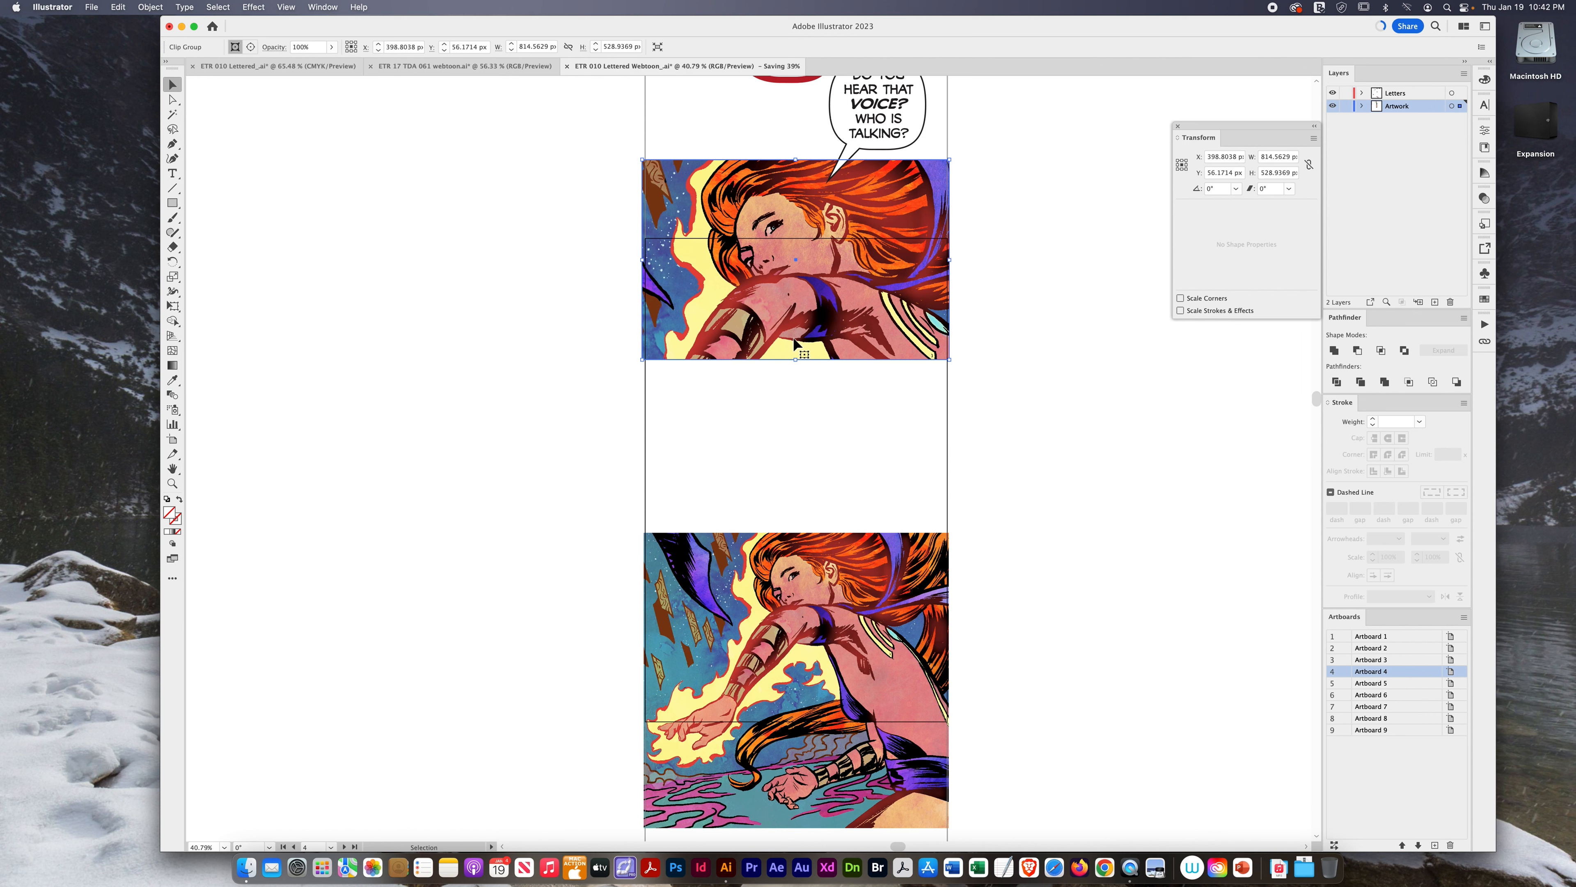
- Move the "WAIT... WHO'S THAT BEHIND ME--?" balloon from beside the source page into the gap below the red-haired woman's close-up panel
click(995, 405)
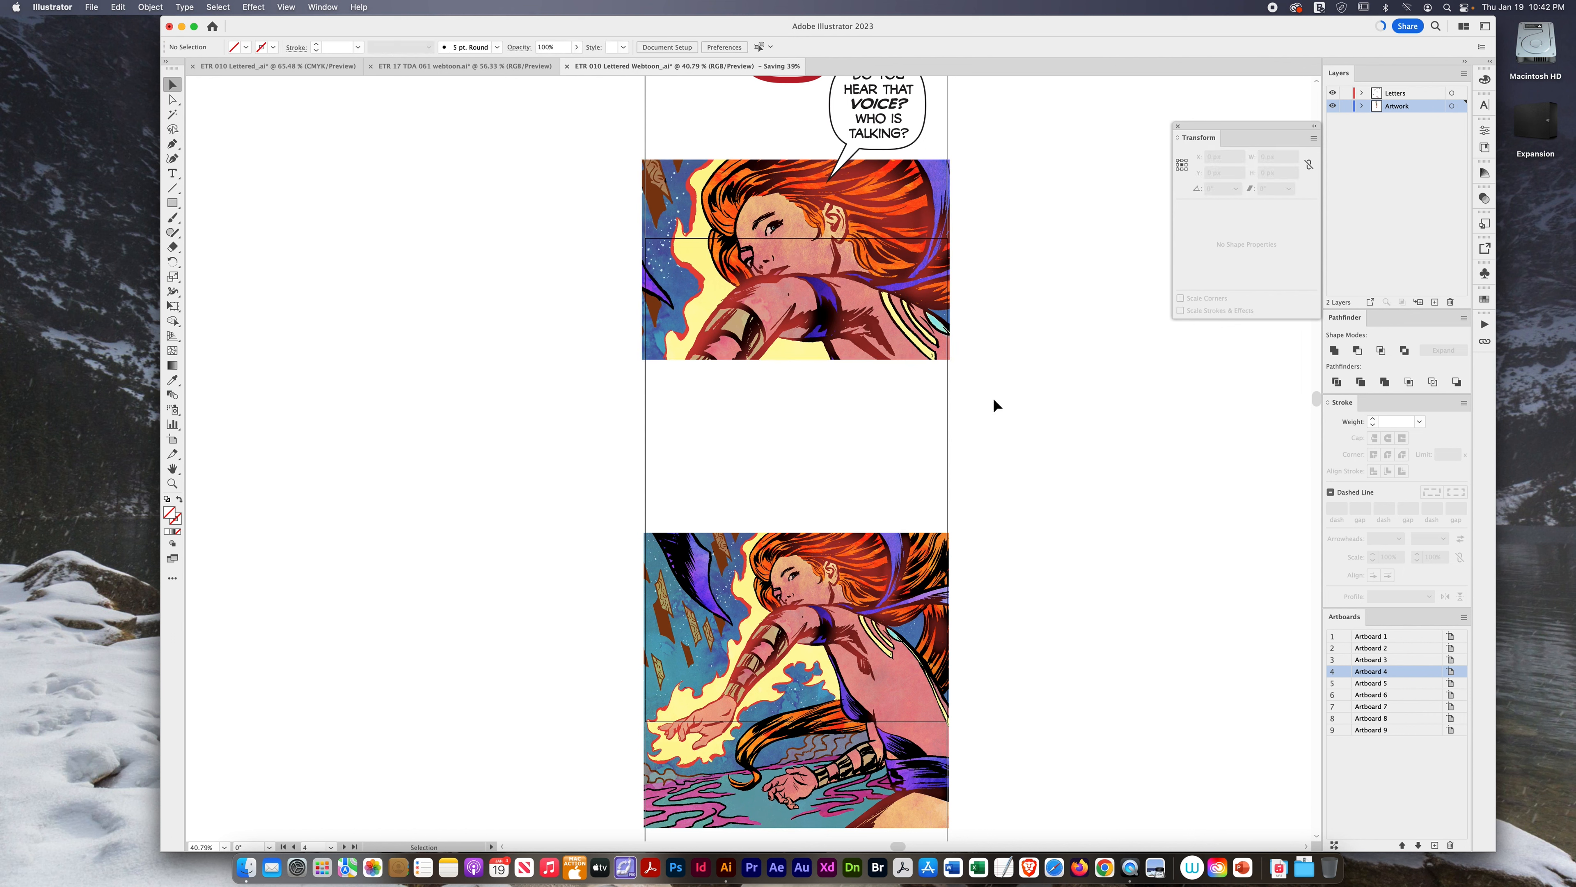
scroll(994, 405, up, 3)
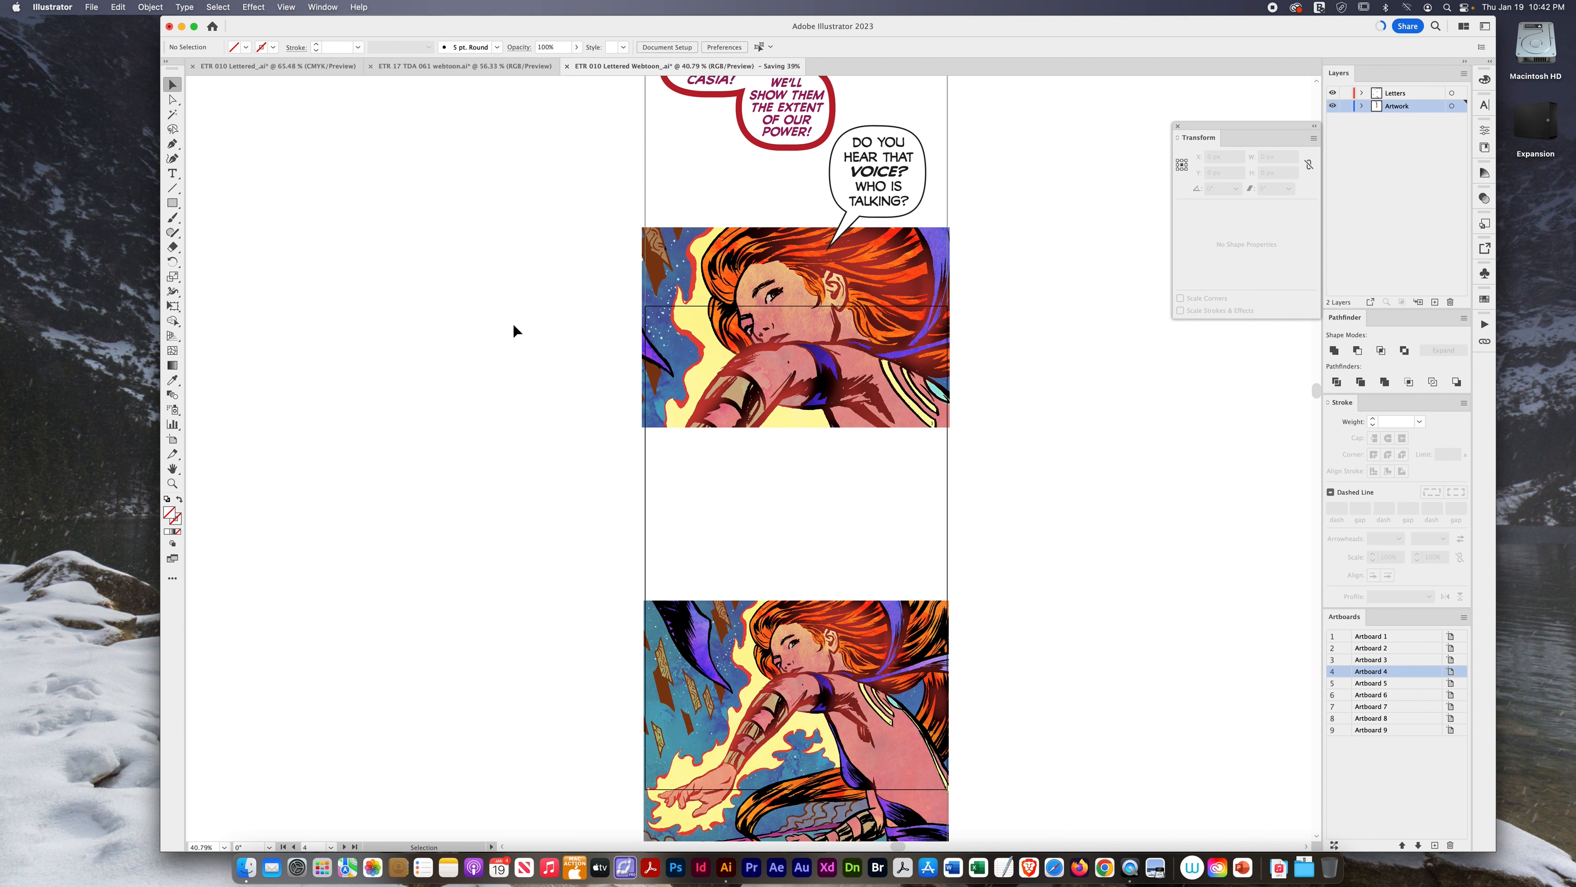
scroll(513, 324, up, 10)
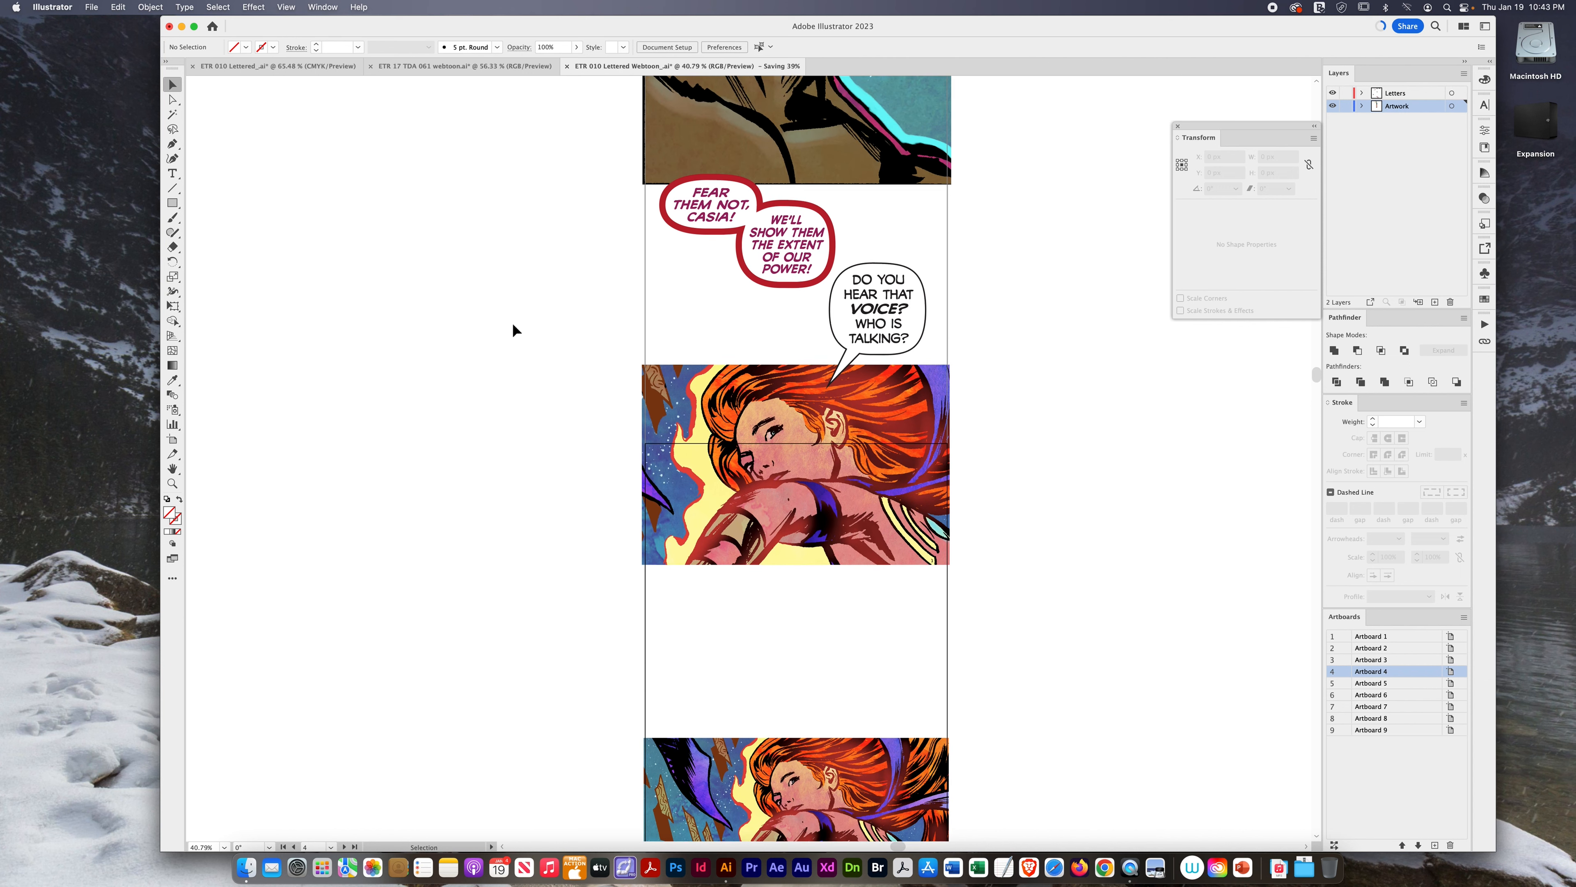
scroll(513, 324, up, 8)
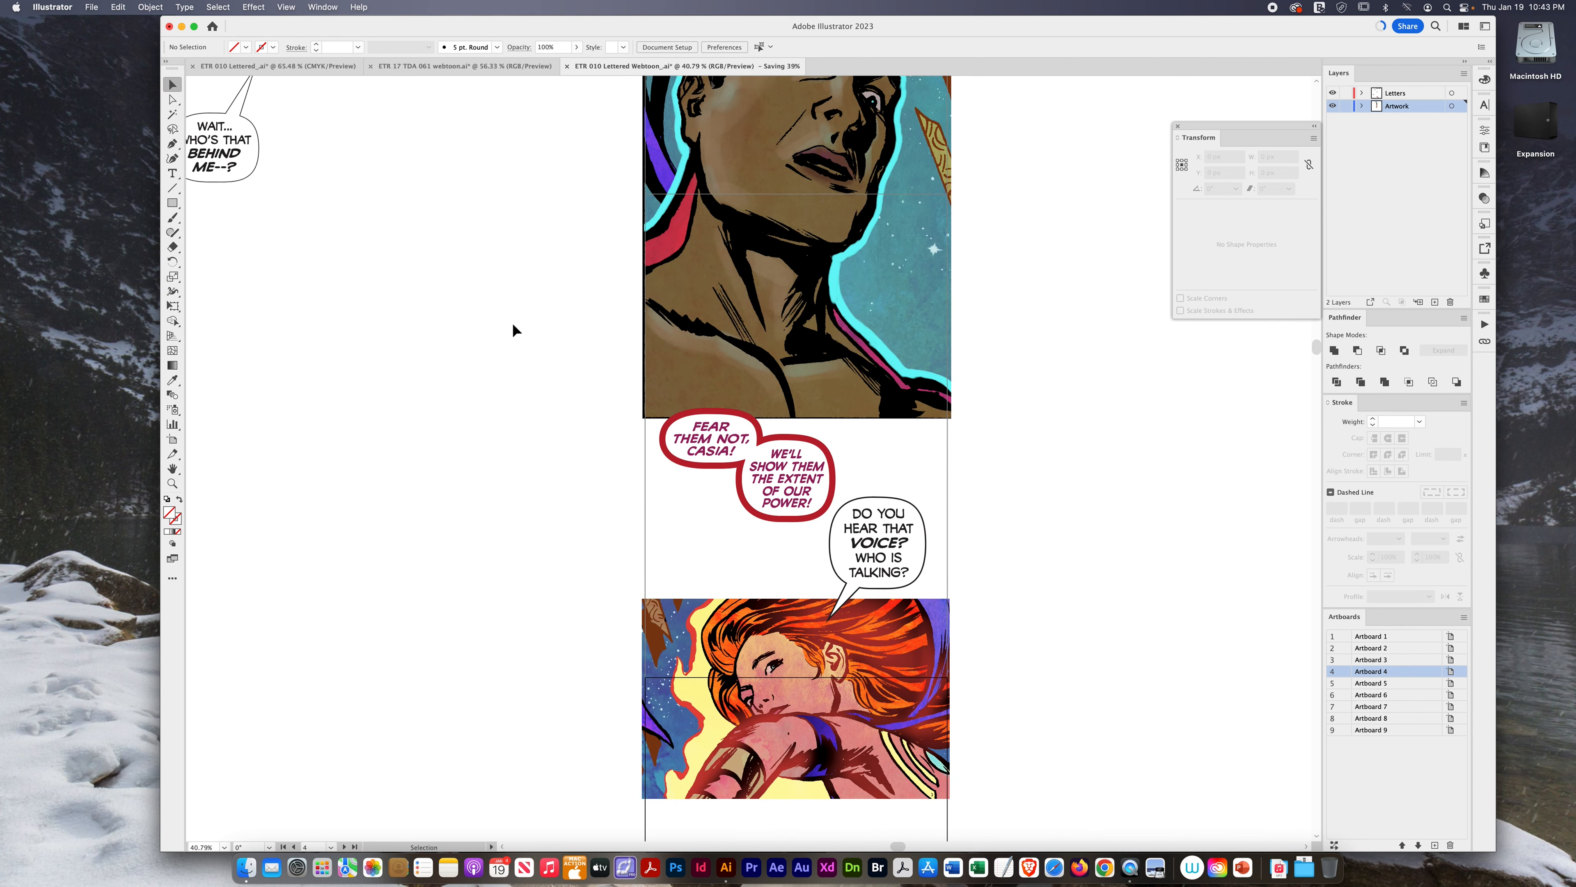
scroll(512, 324, up, 2)
scroll(513, 324, left, 2)
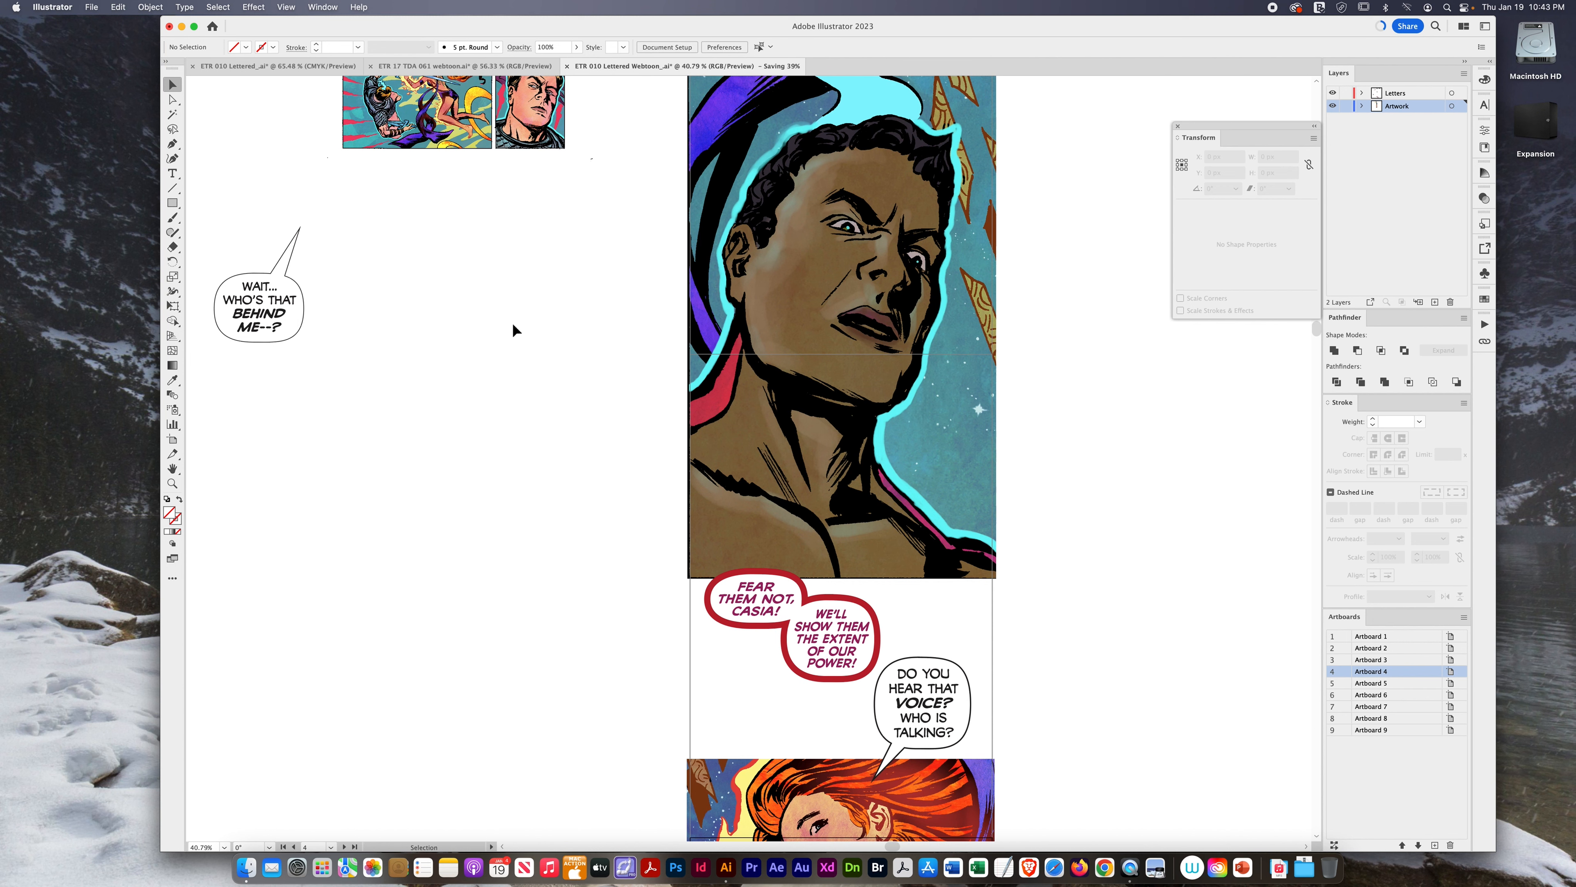
drag(298, 338, 1142, 752)
drag(1029, 623, 1004, 297)
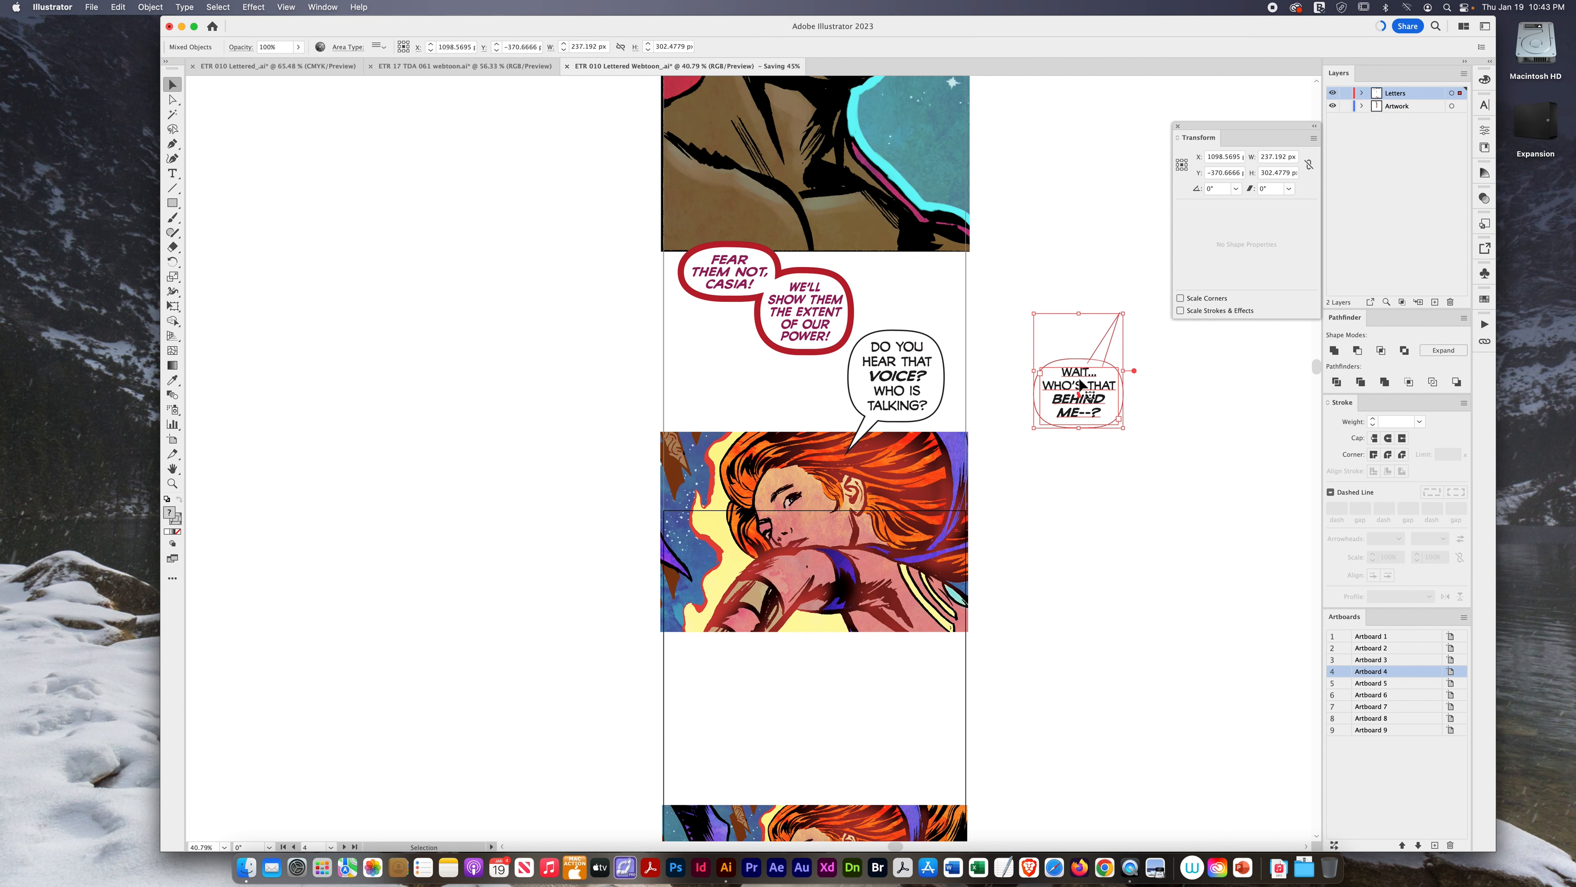
drag(1082, 381, 593, 702)
drag(848, 725, 830, 400)
drag(460, 381, 709, 373)
click(816, 388)
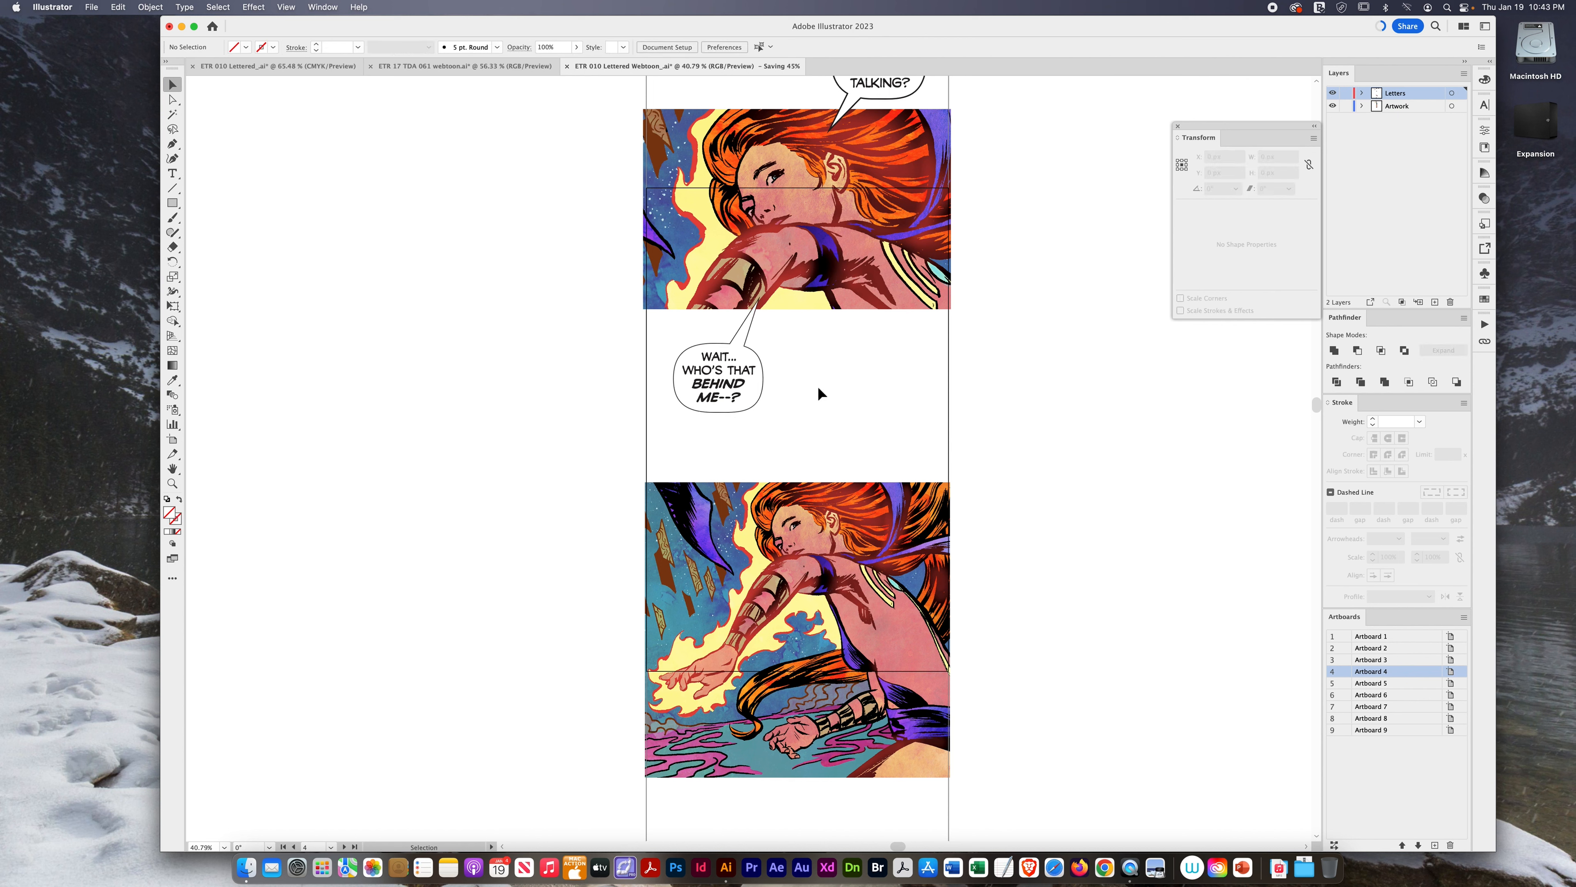
- Set the stroke weight of the "WAIT... WHO'S THAT BEHIND ME--?" balloon's outline to 3 pt
click(700, 349)
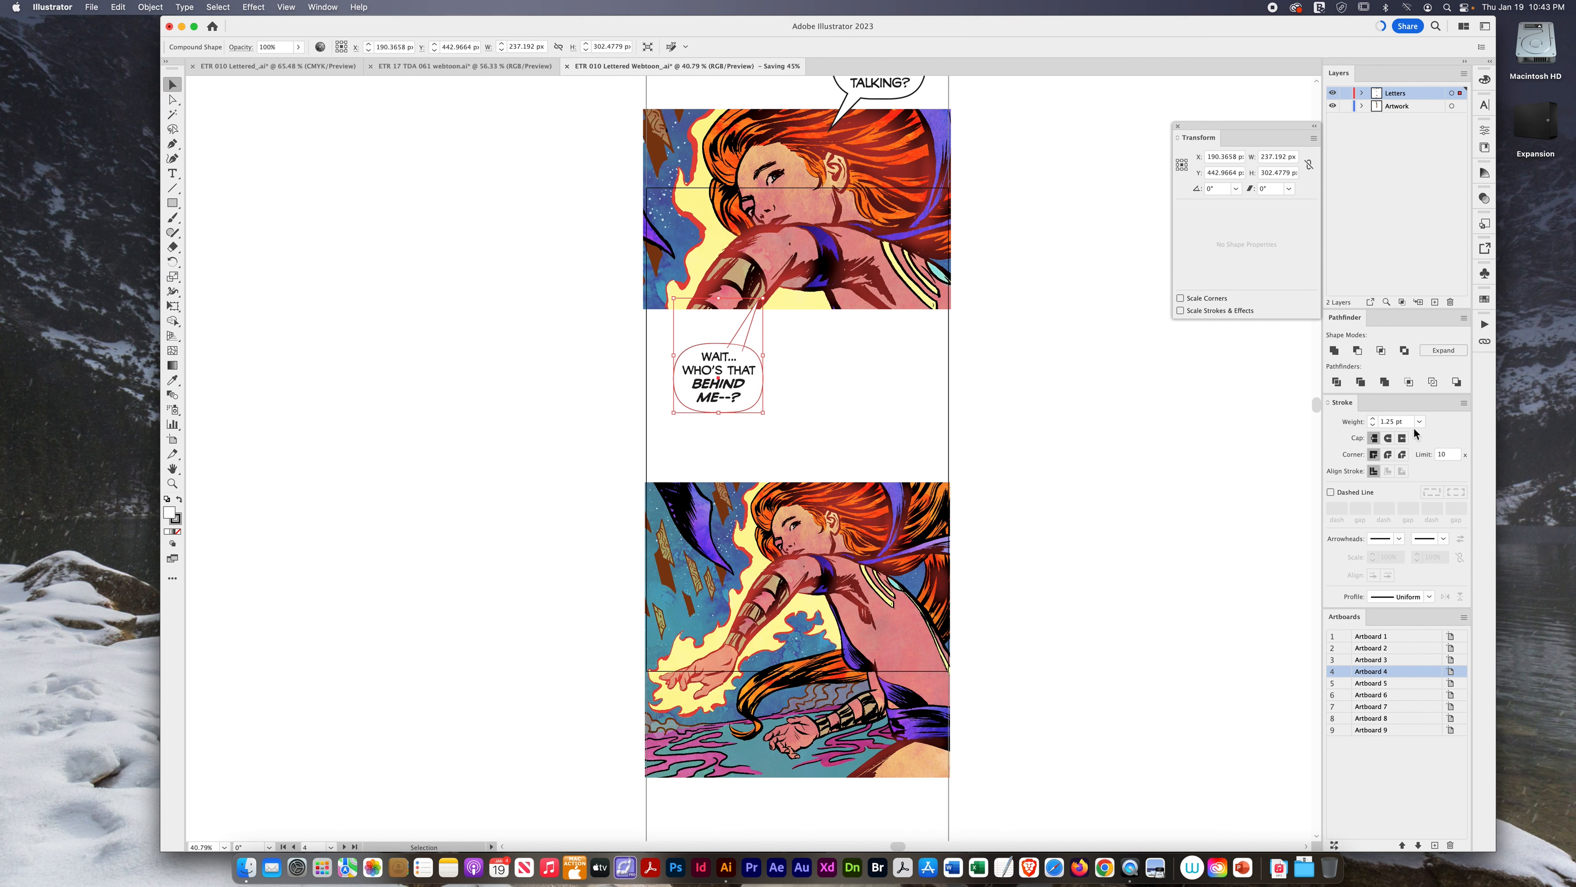
click(1374, 419)
click(1374, 419)
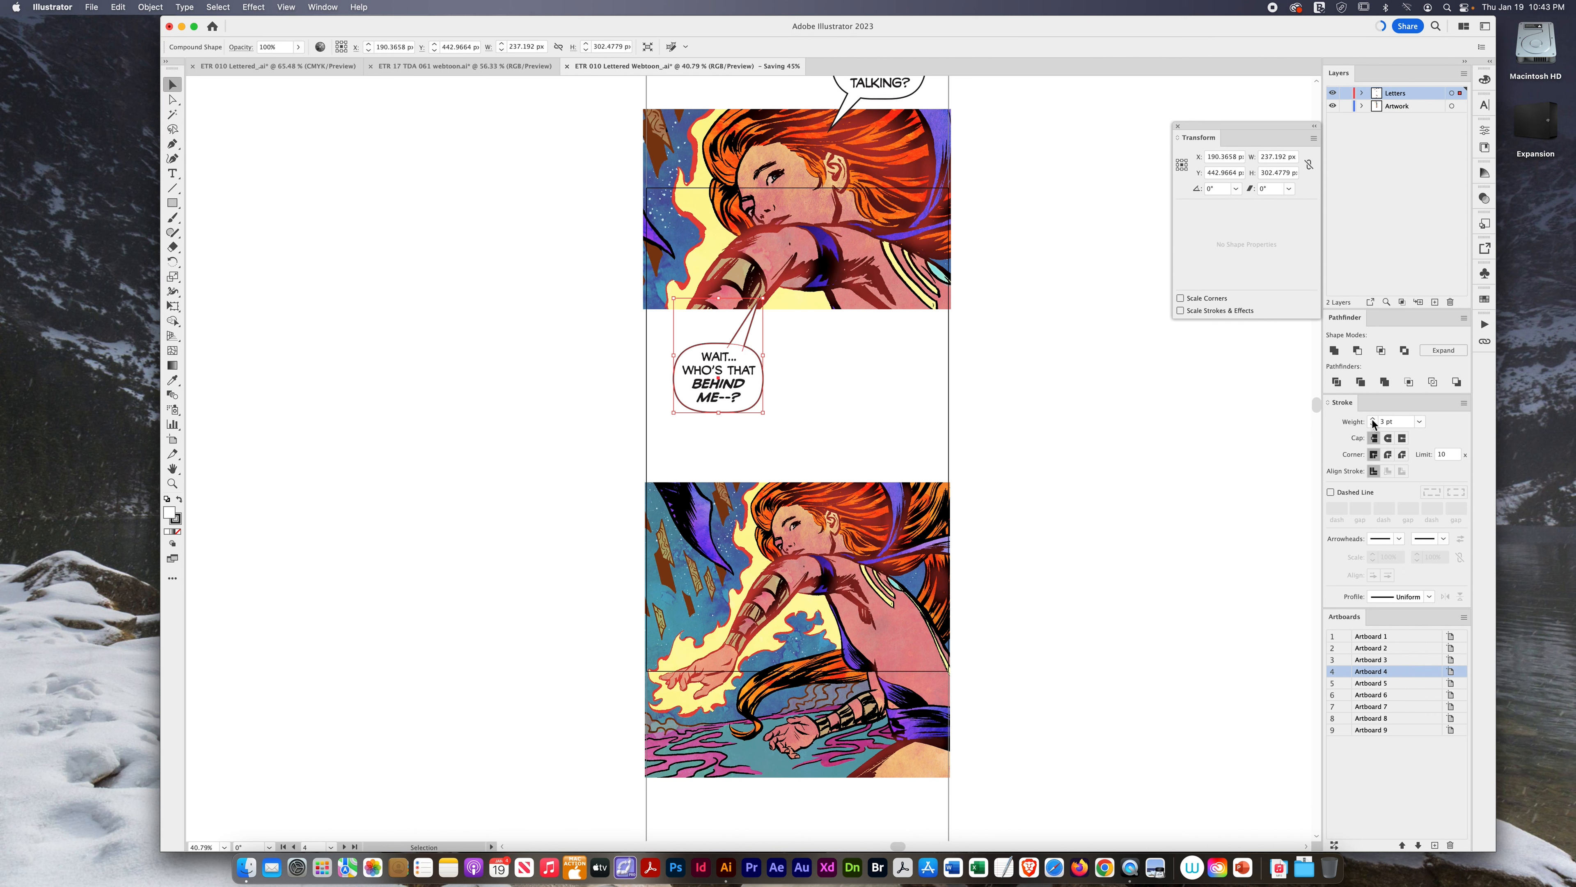
click(850, 420)
- Rotate only the balloon's tail to point down toward the crouching woman and attach it to the underside of the balloon
key(a)
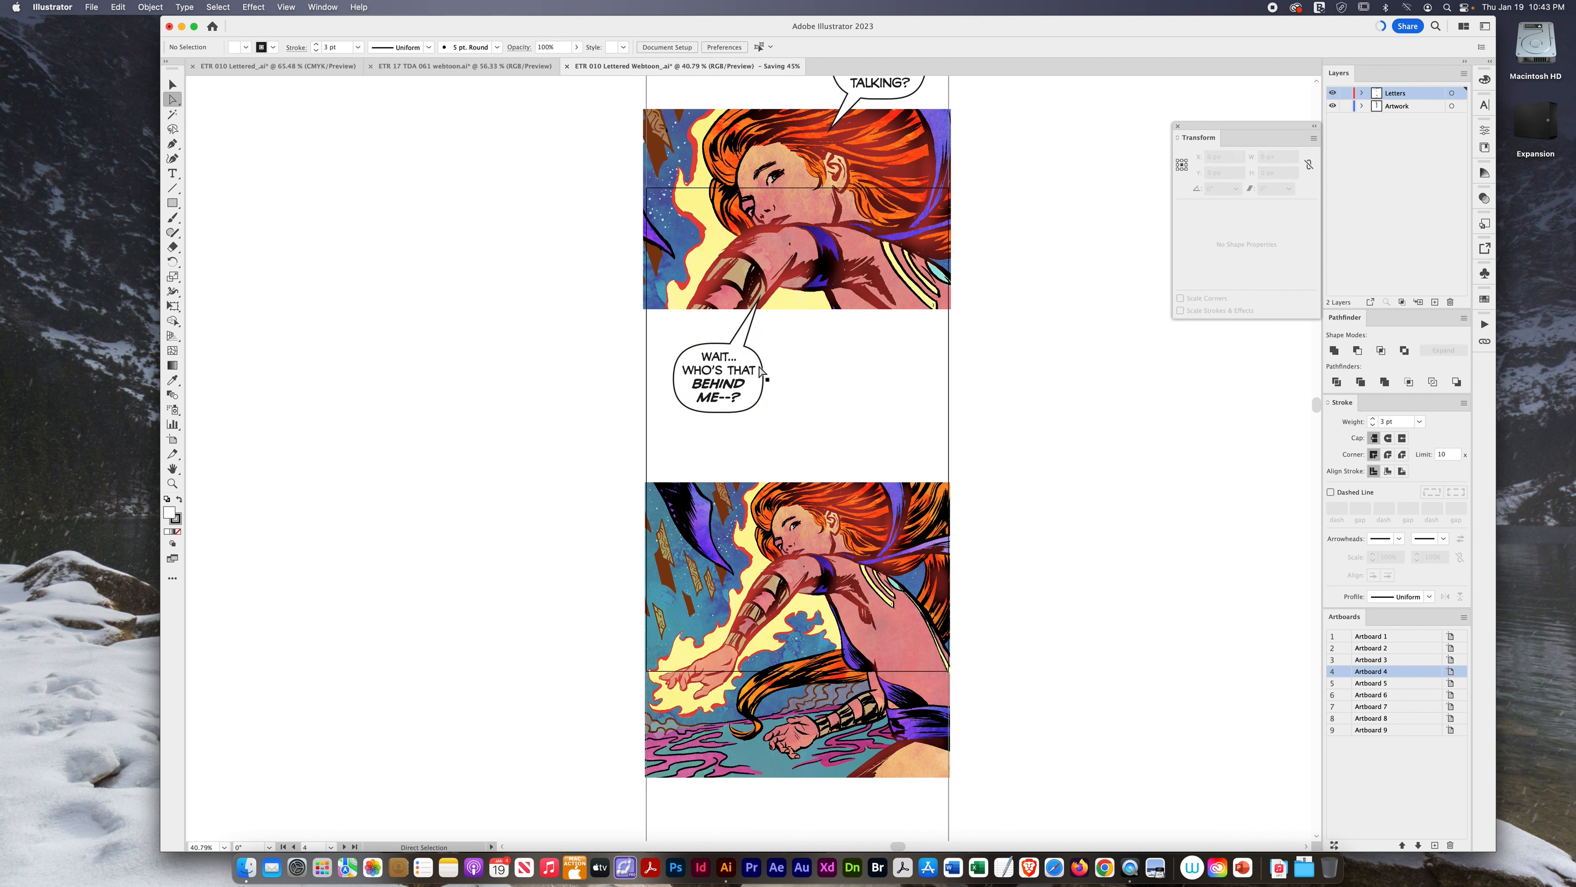
drag(740, 337, 832, 533)
key(r)
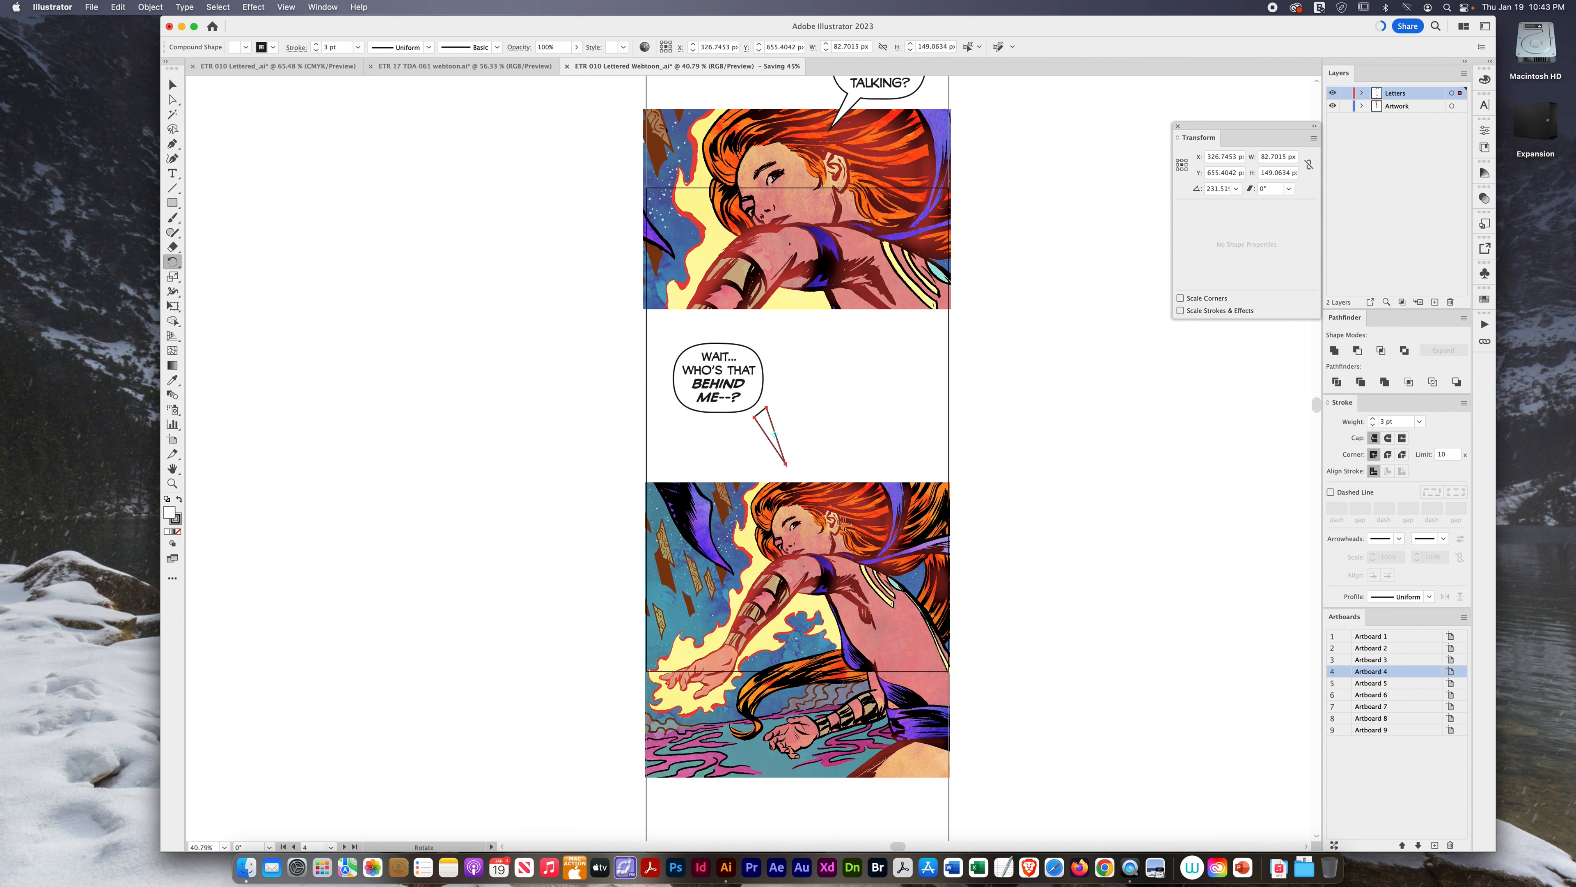
key(a)
drag(768, 431, 732, 416)
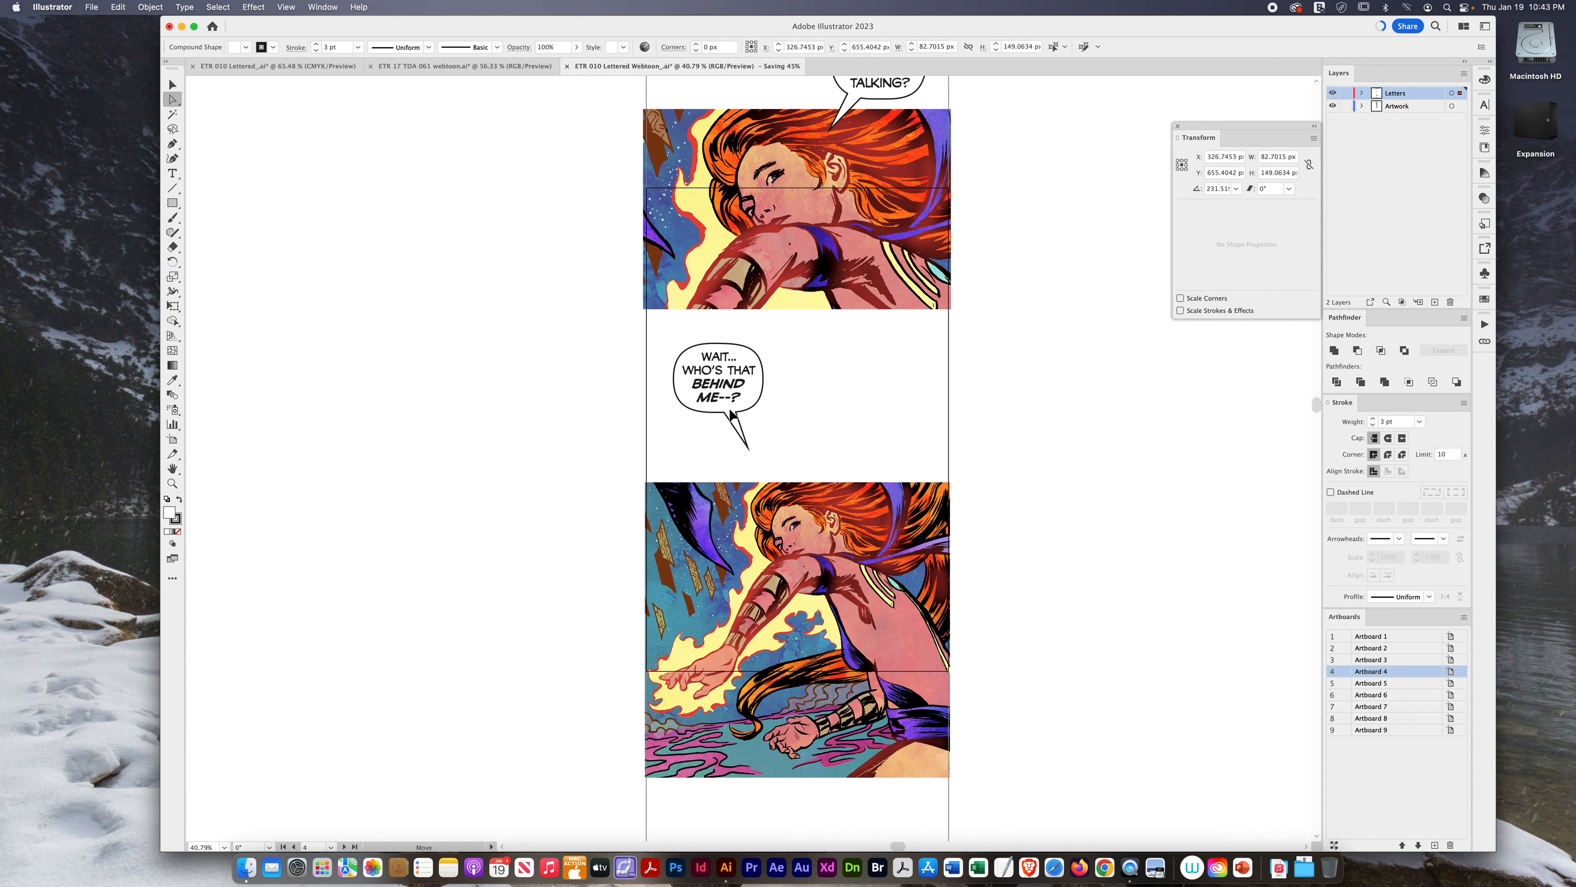
key(v)
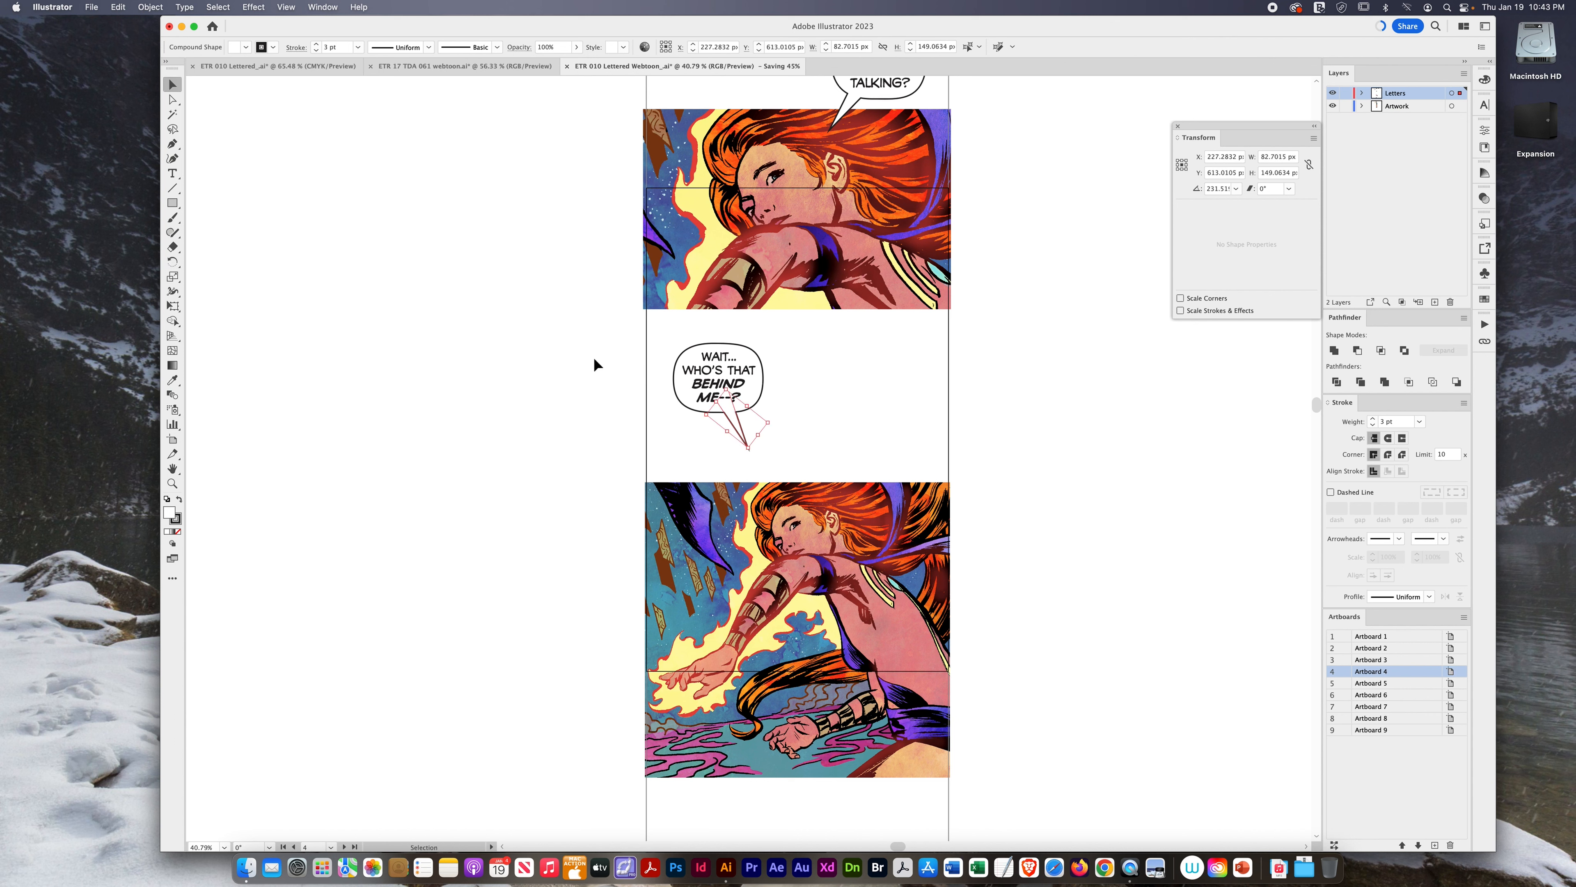
- Tighten the gap by raising the balloon and the crouching-woman panel until the tail overlaps the panel, and save the document
drag(597, 347, 743, 375)
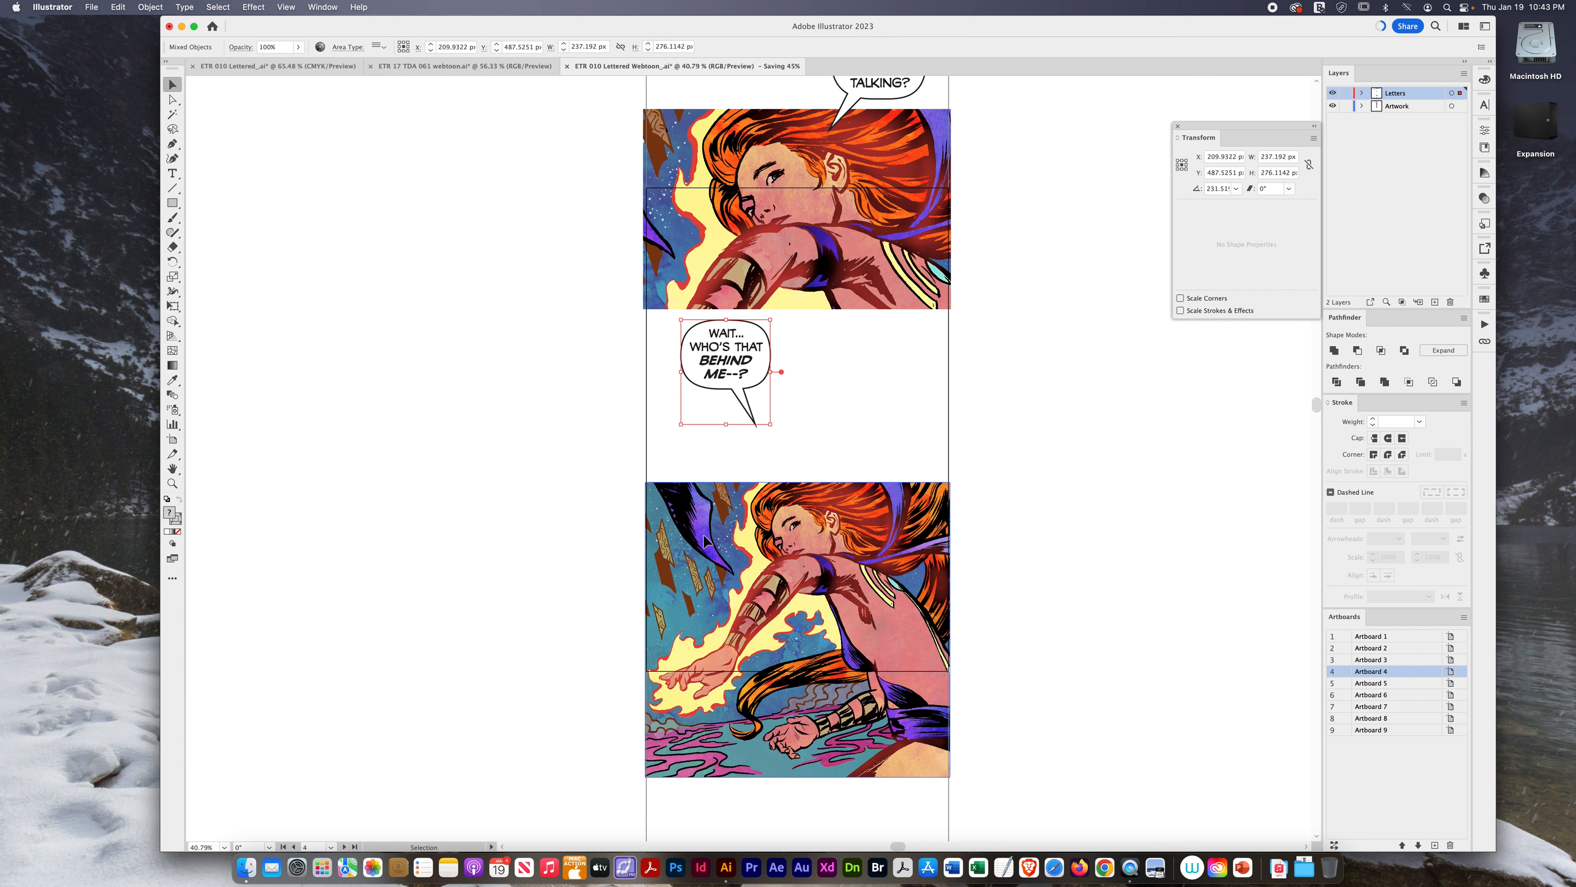
click(731, 543)
drag(730, 540, 738, 480)
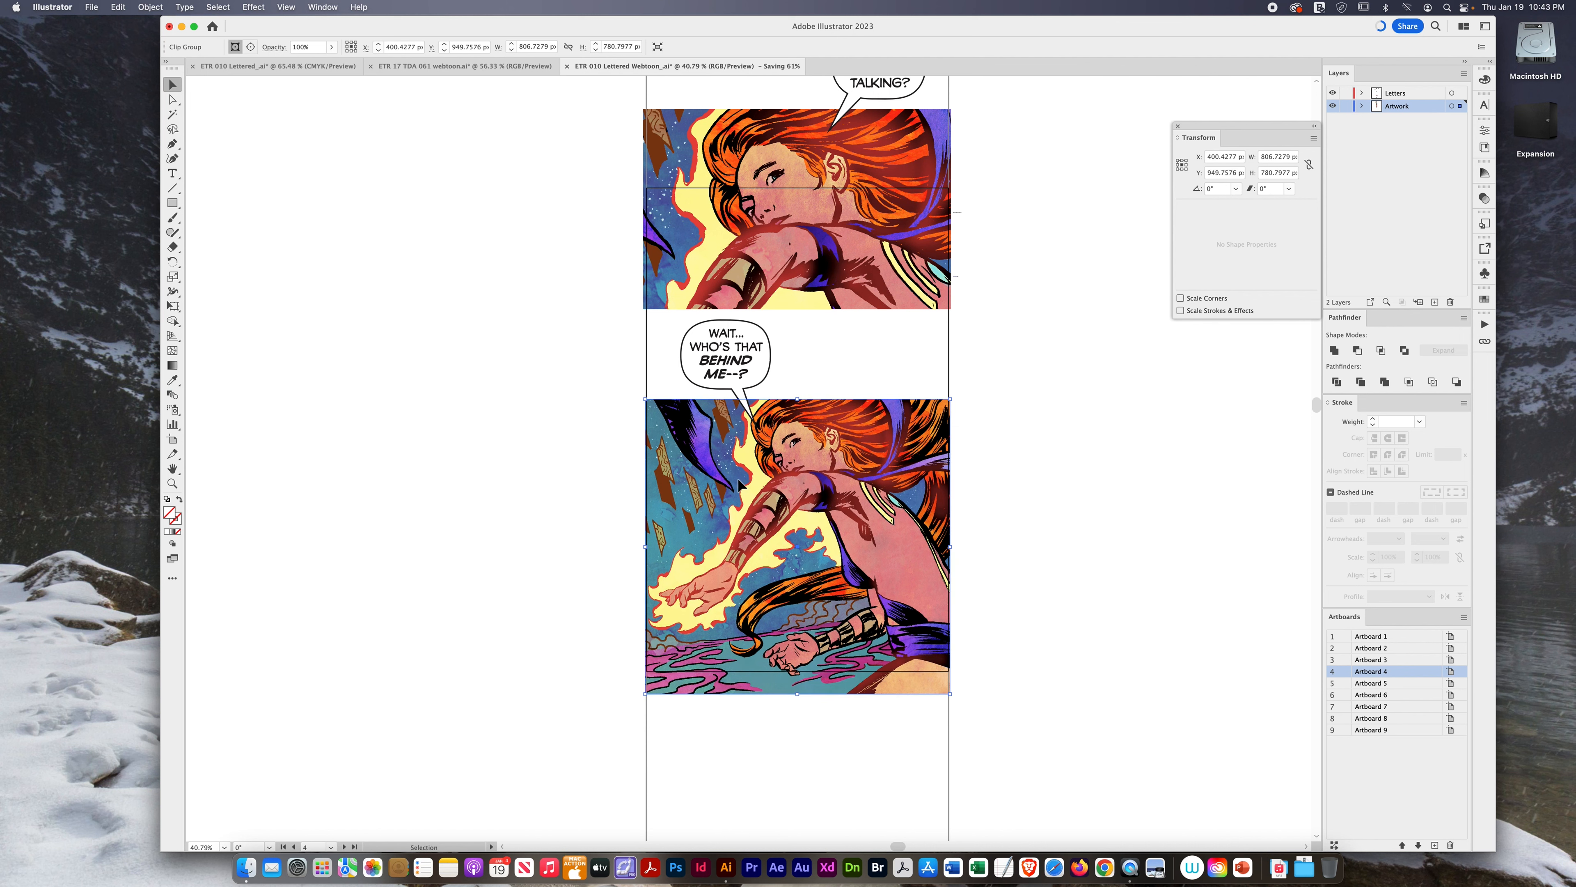
click(509, 484)
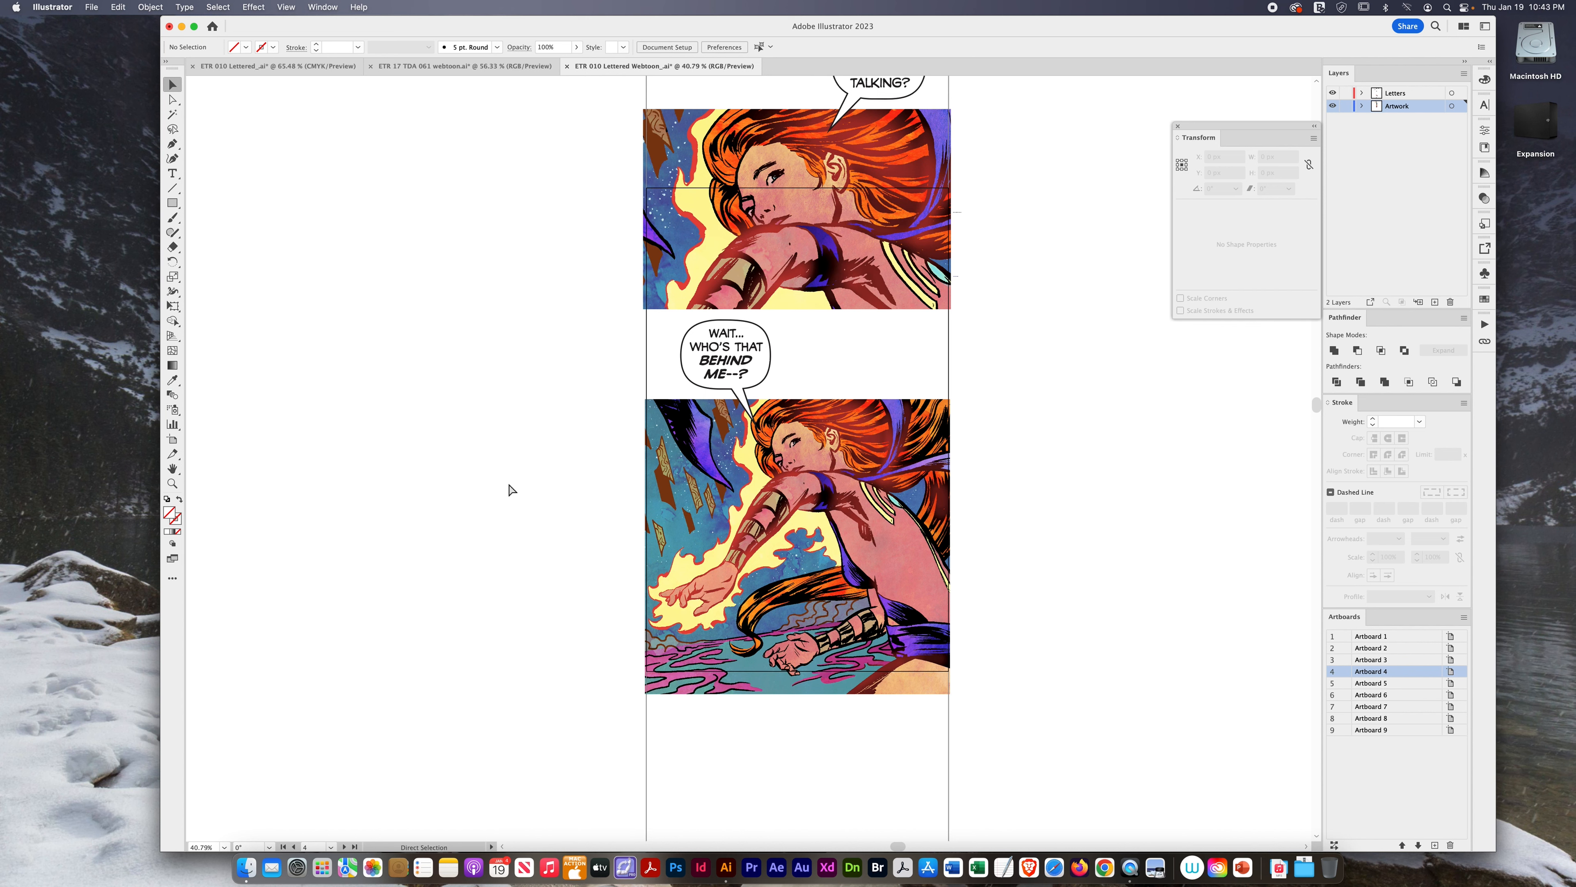
key(super+s)
- Review the assembled webtoon column from the crouching-woman panel up to the opening panel and its balloons
scroll(509, 484, up, 10)
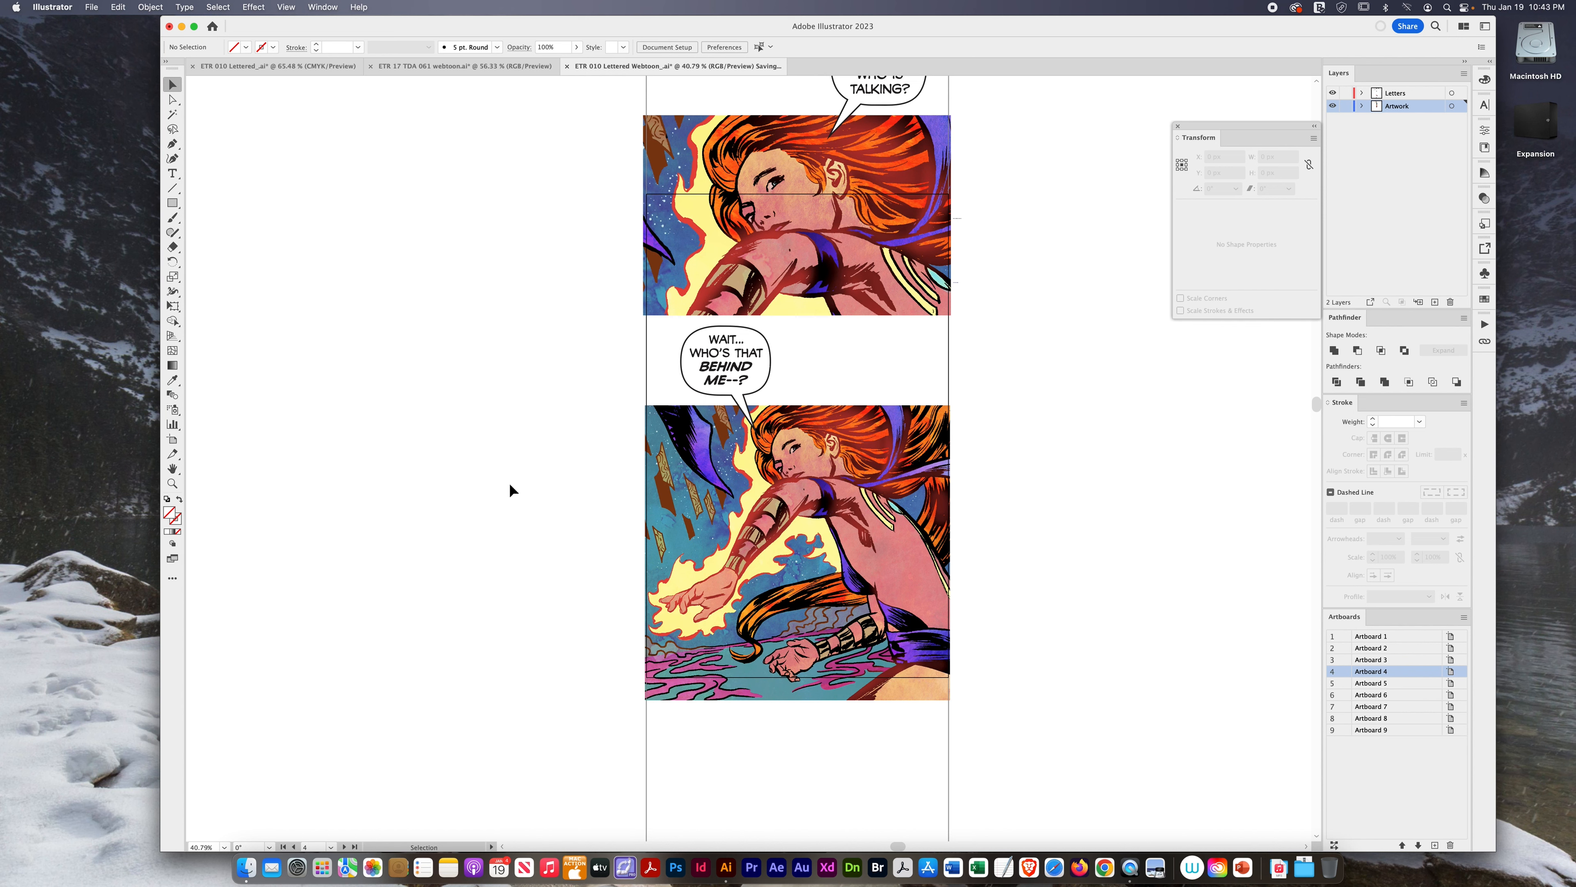
scroll(513, 486, up, 10)
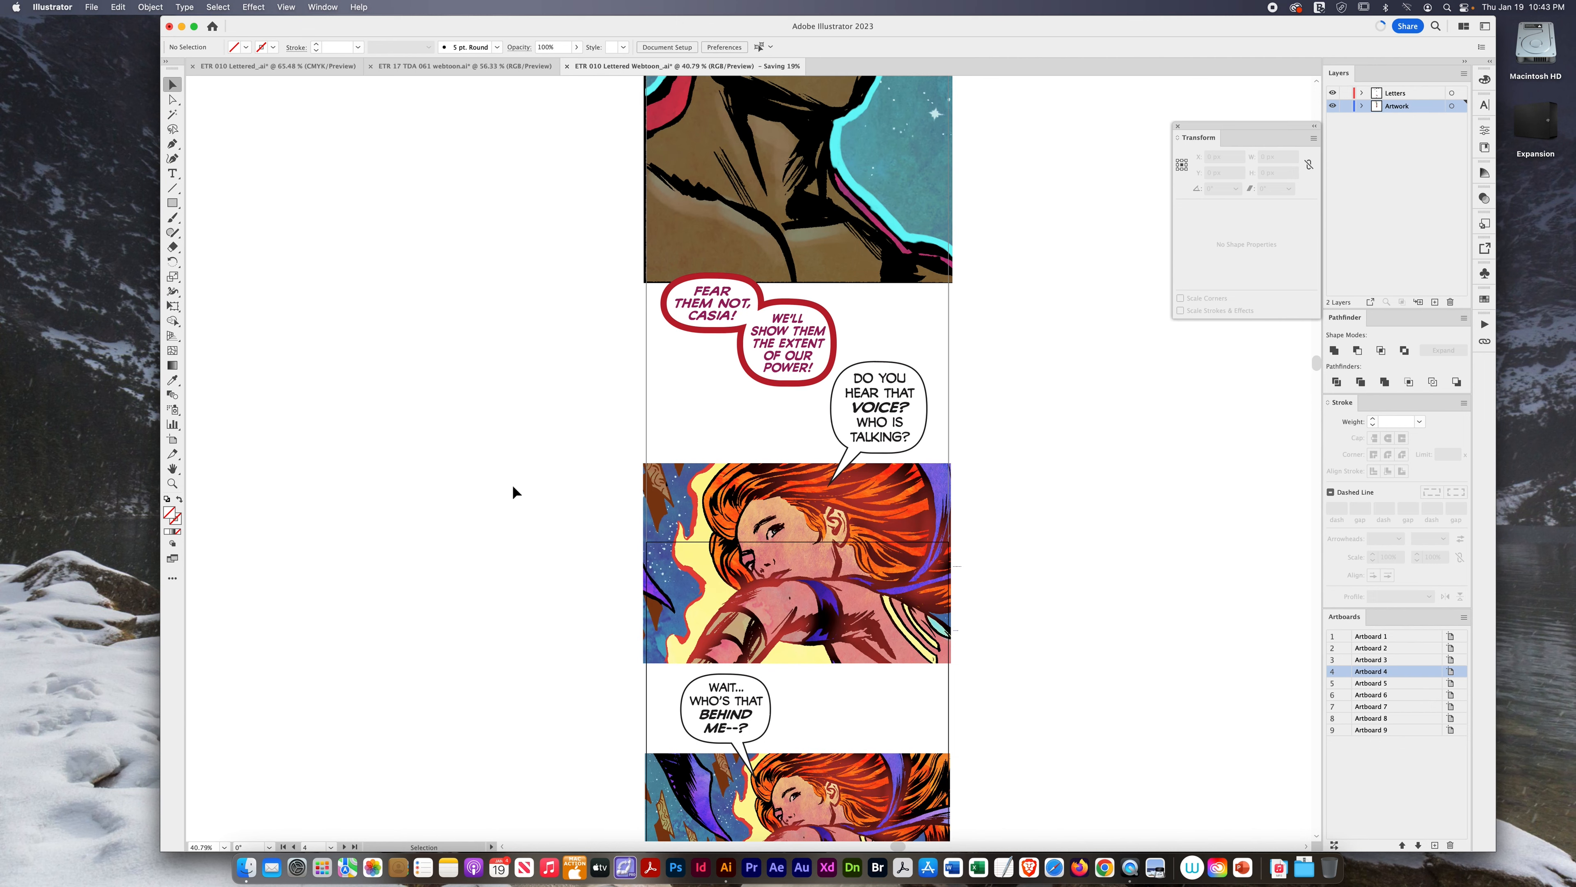
scroll(513, 486, up, 10)
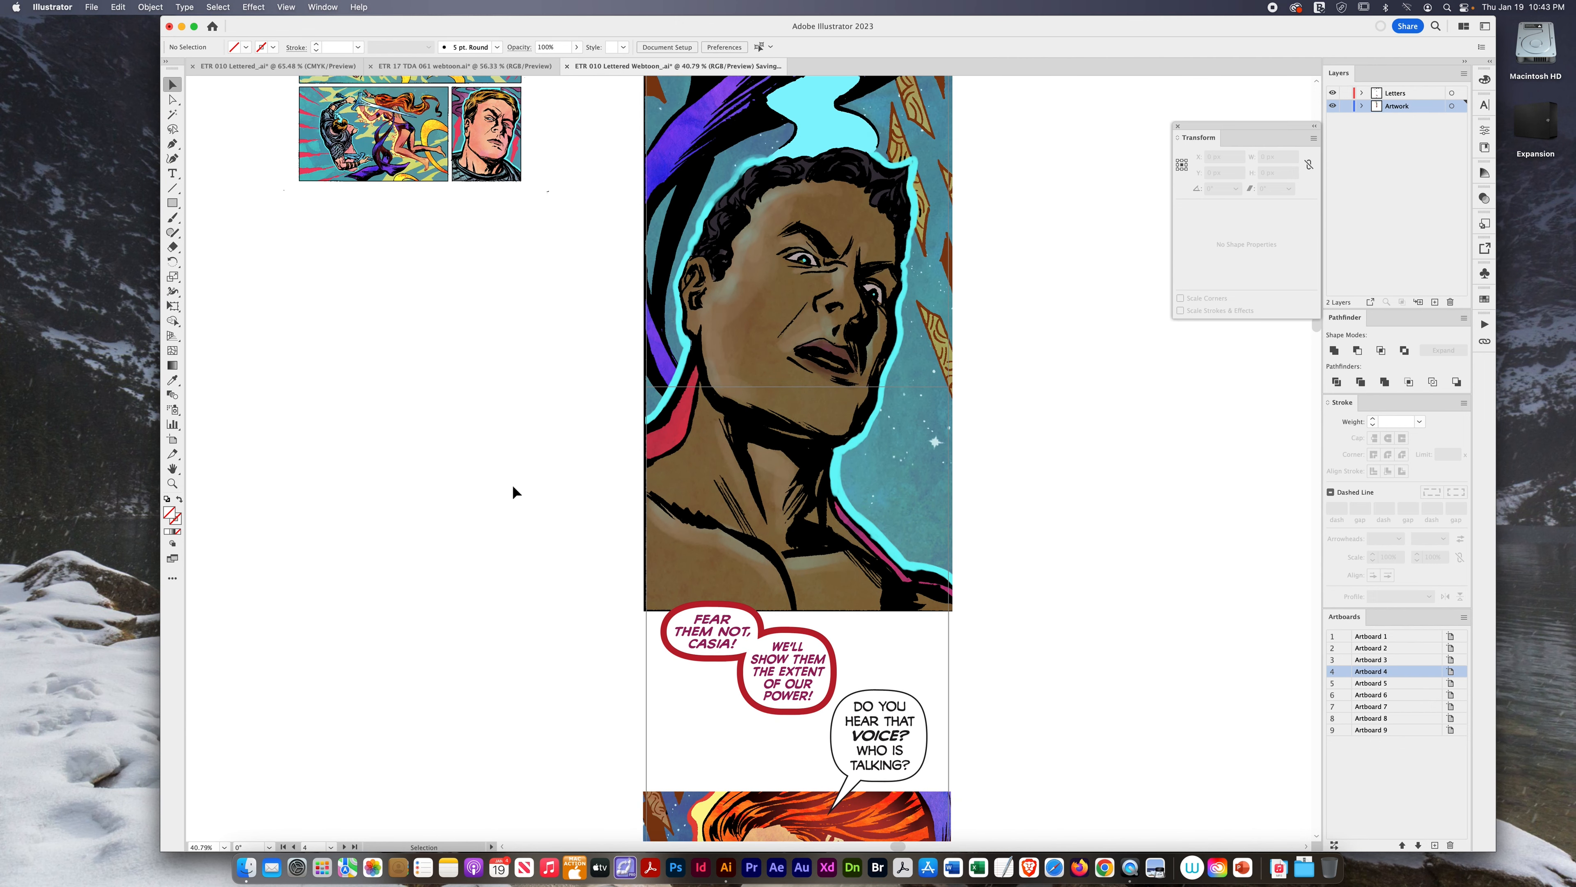
scroll(513, 492, up, 2)
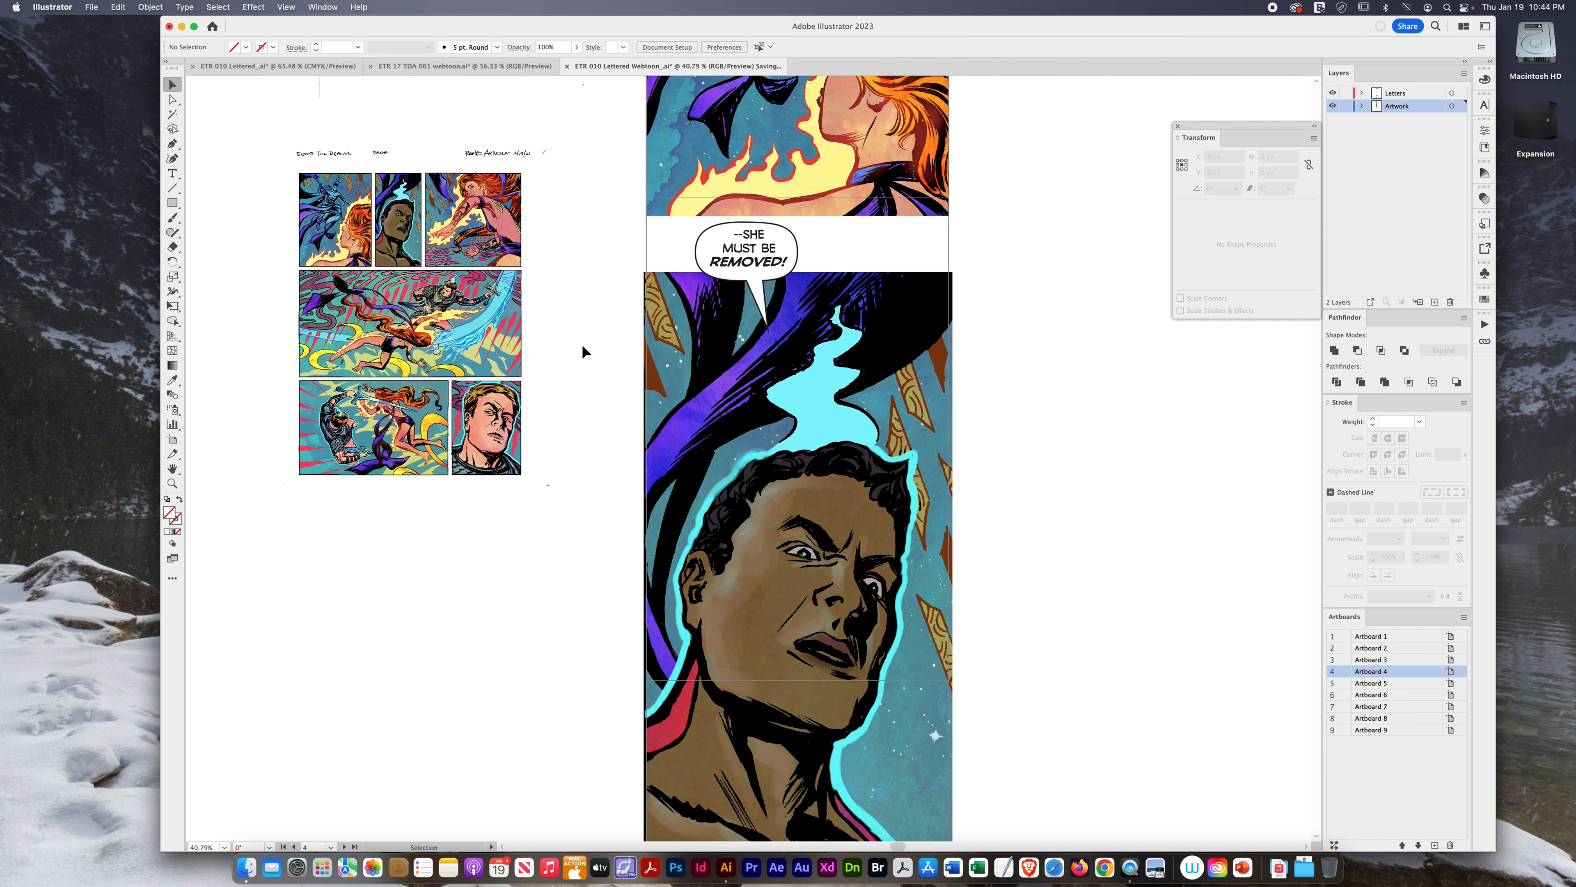
scroll(583, 352, up, 10)
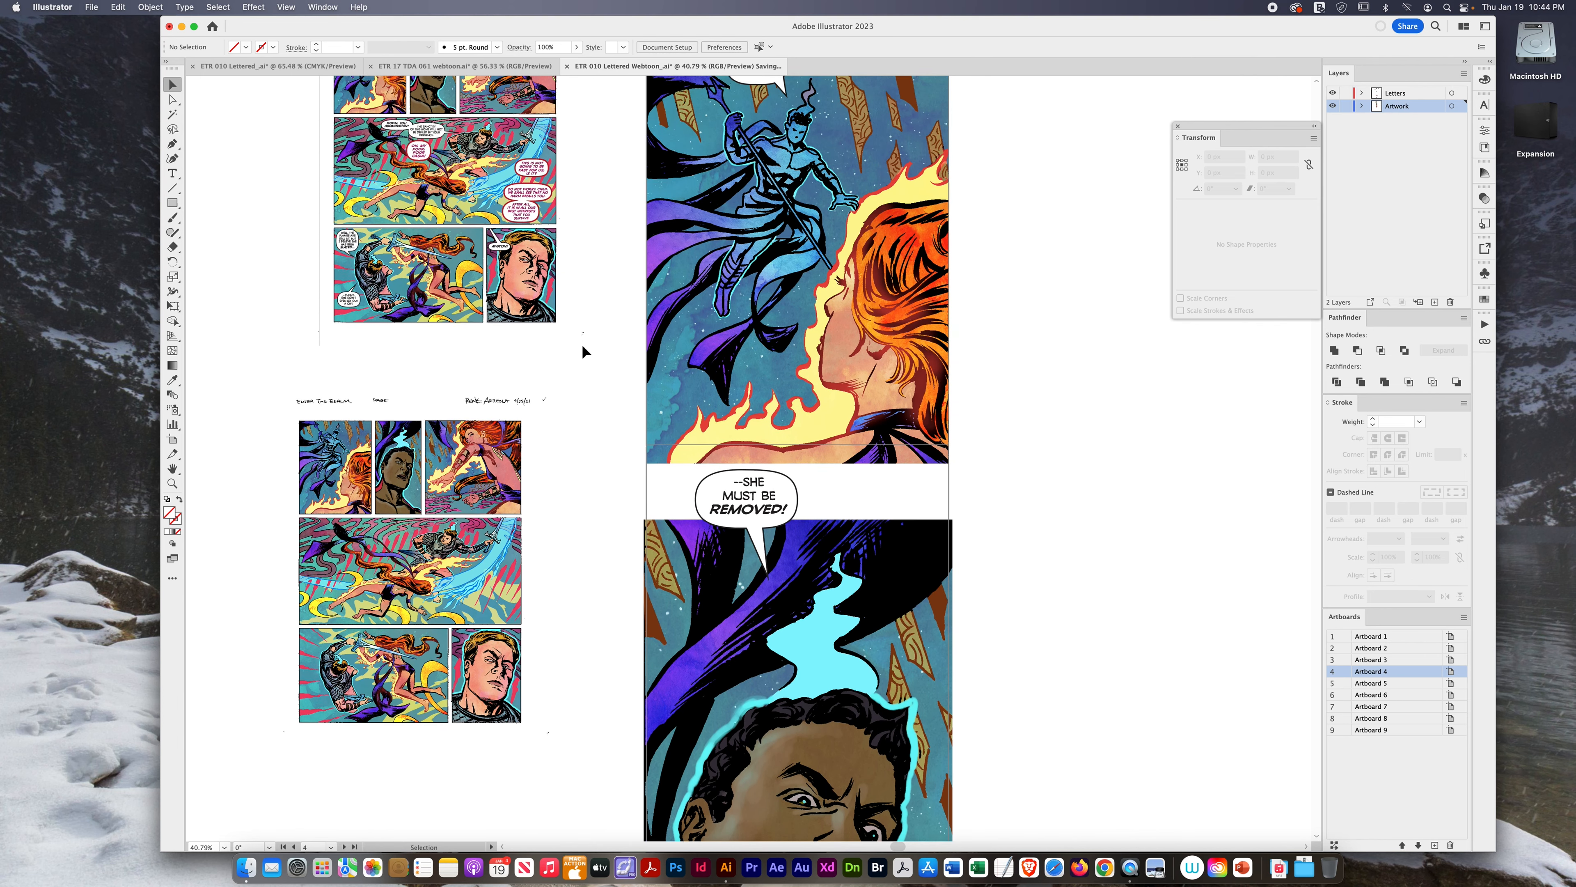
scroll(583, 351, up, 5)
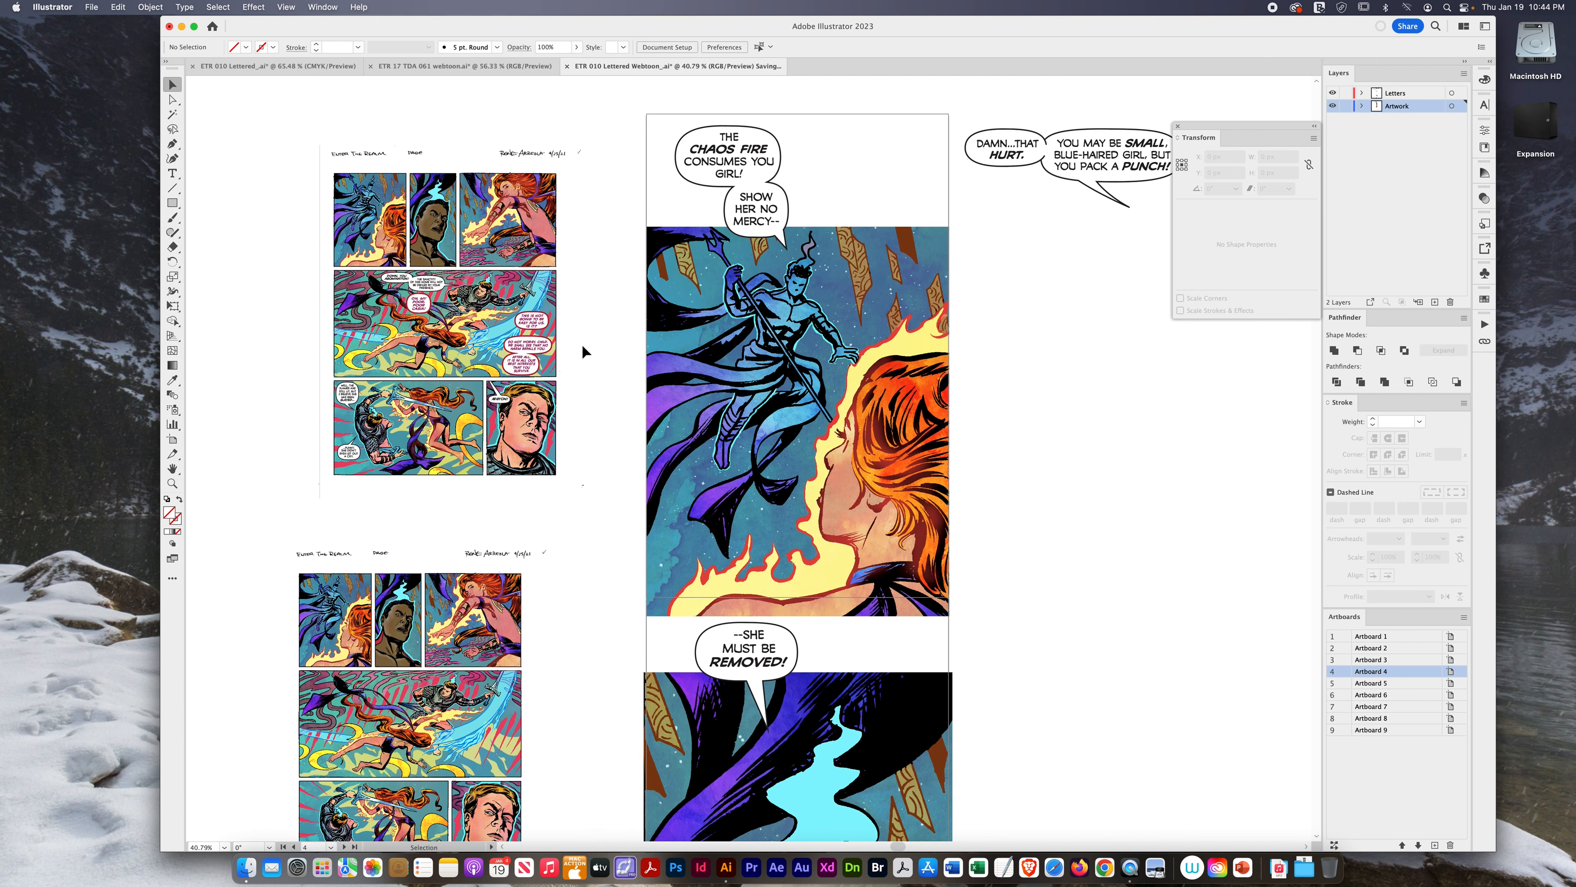
scroll(583, 351, down, 4)
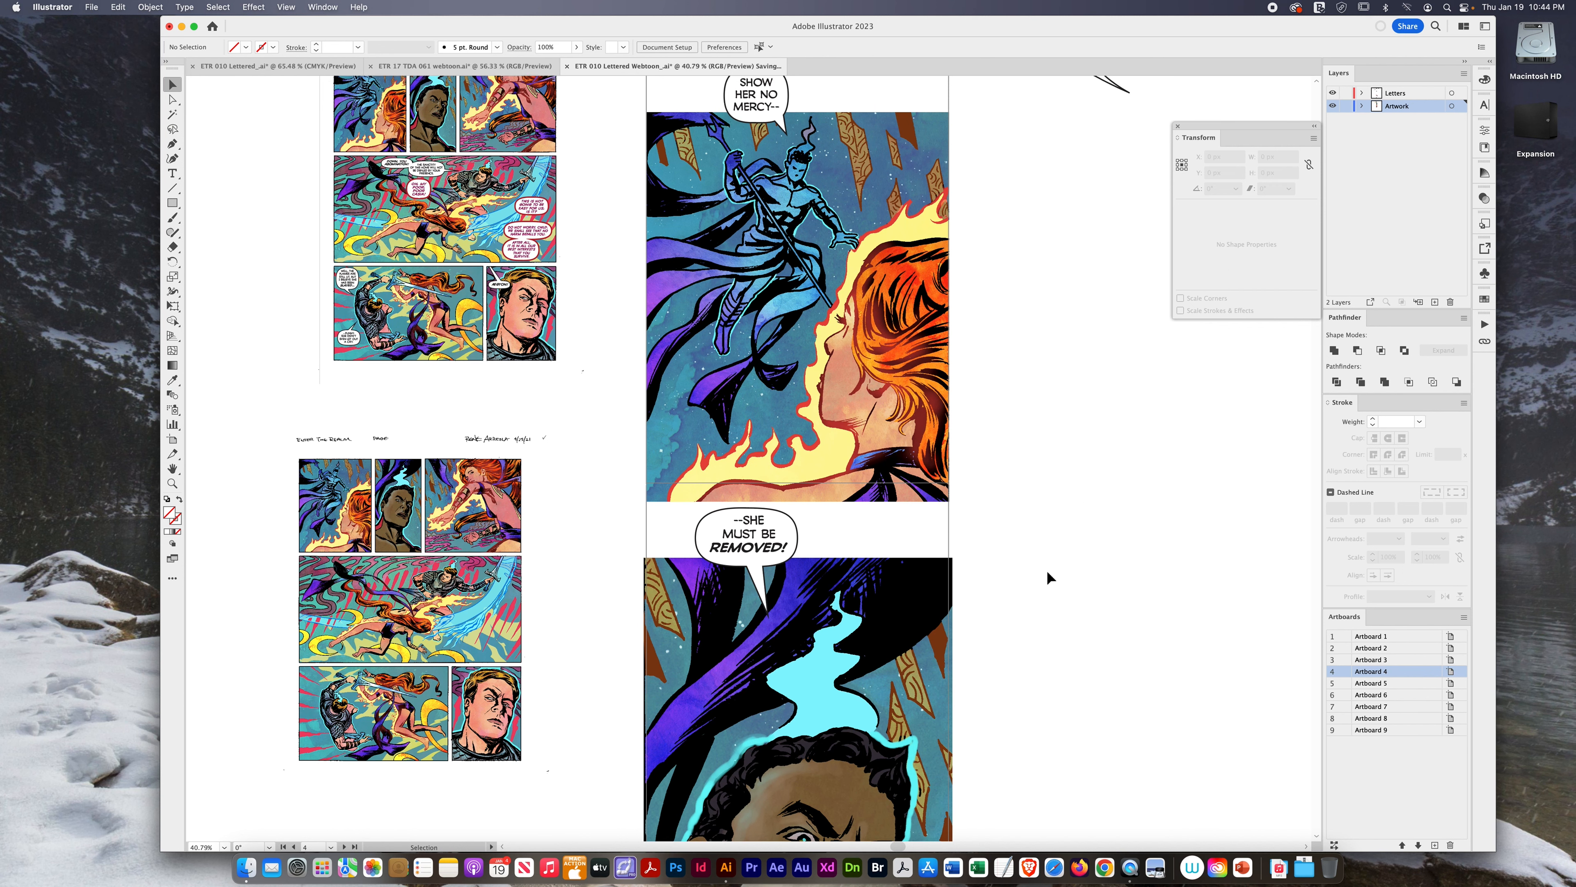
scroll(1047, 572, up, 5)
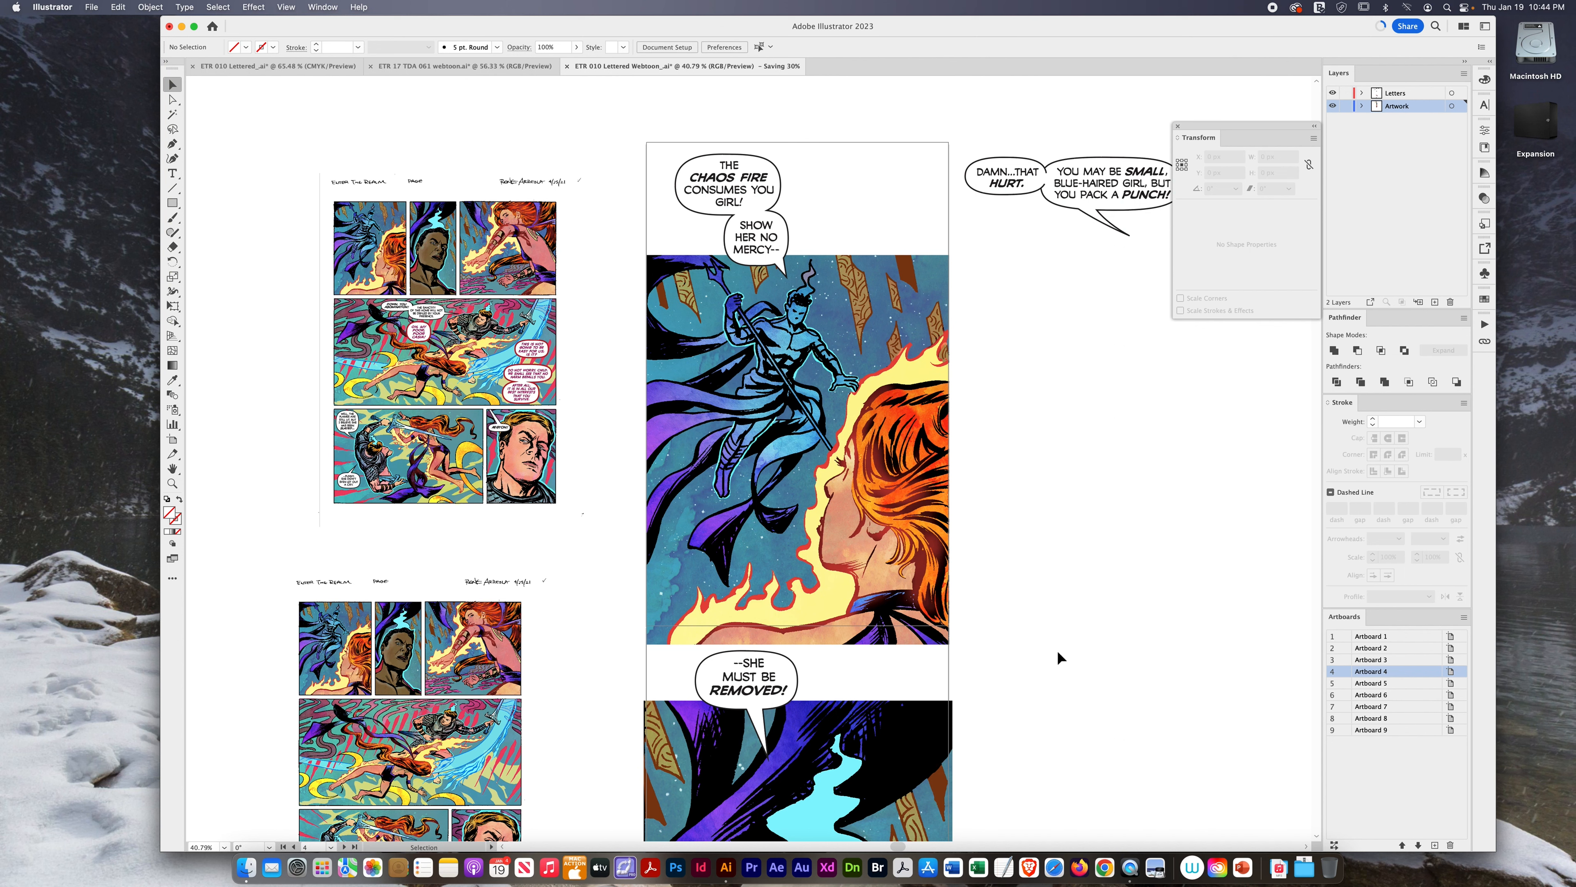
- Show the rulers and place horizontal guides on the top and bottom edges of the first artboard in the column
key(super+r)
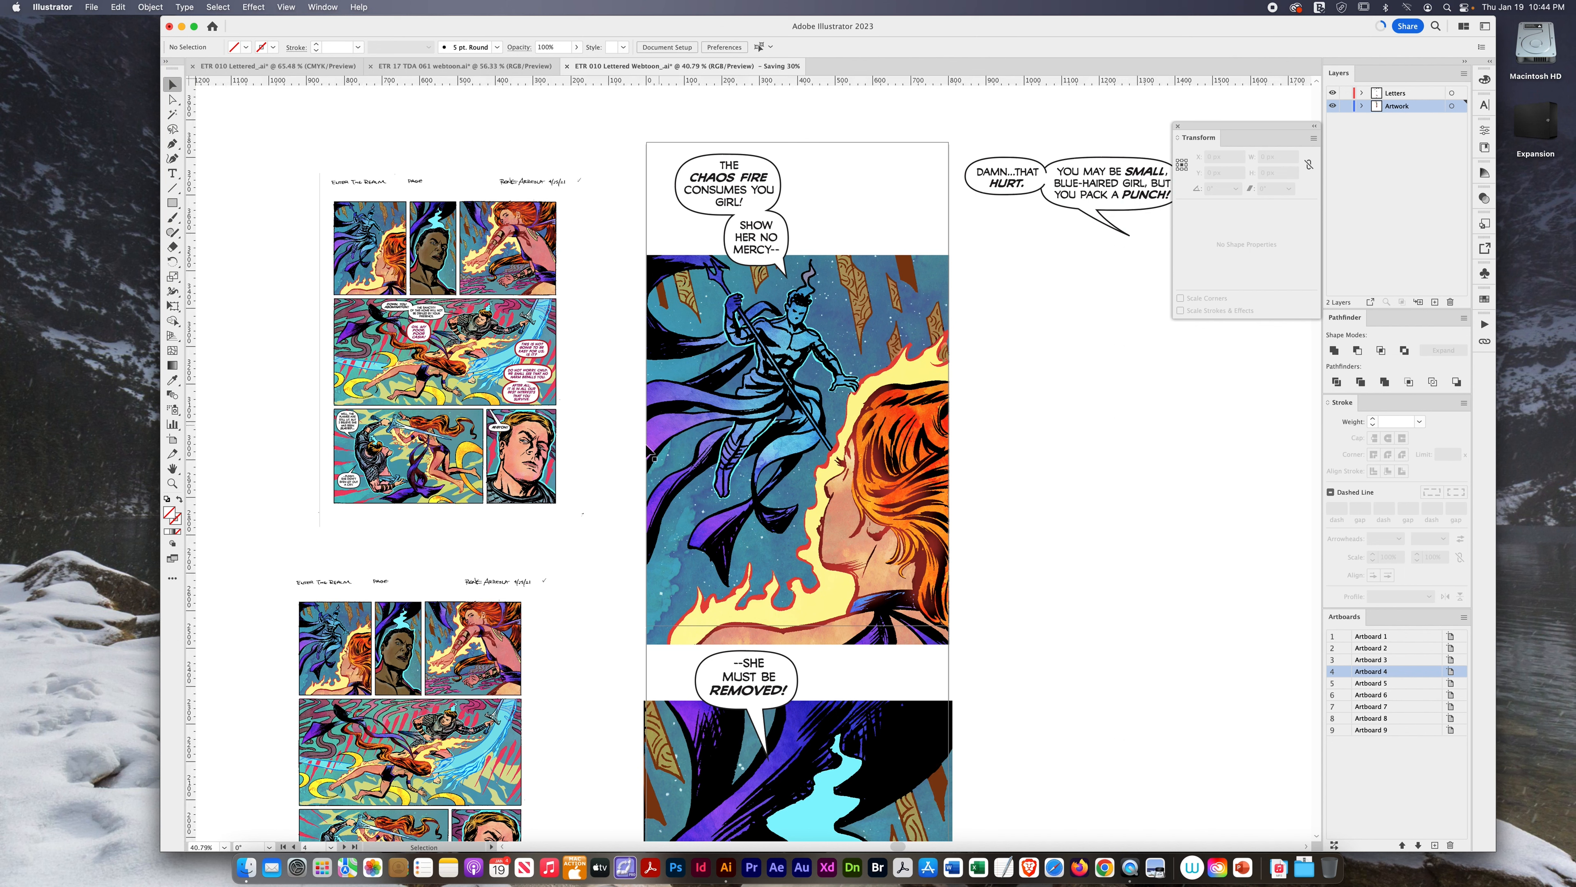
drag(584, 84, 534, 147)
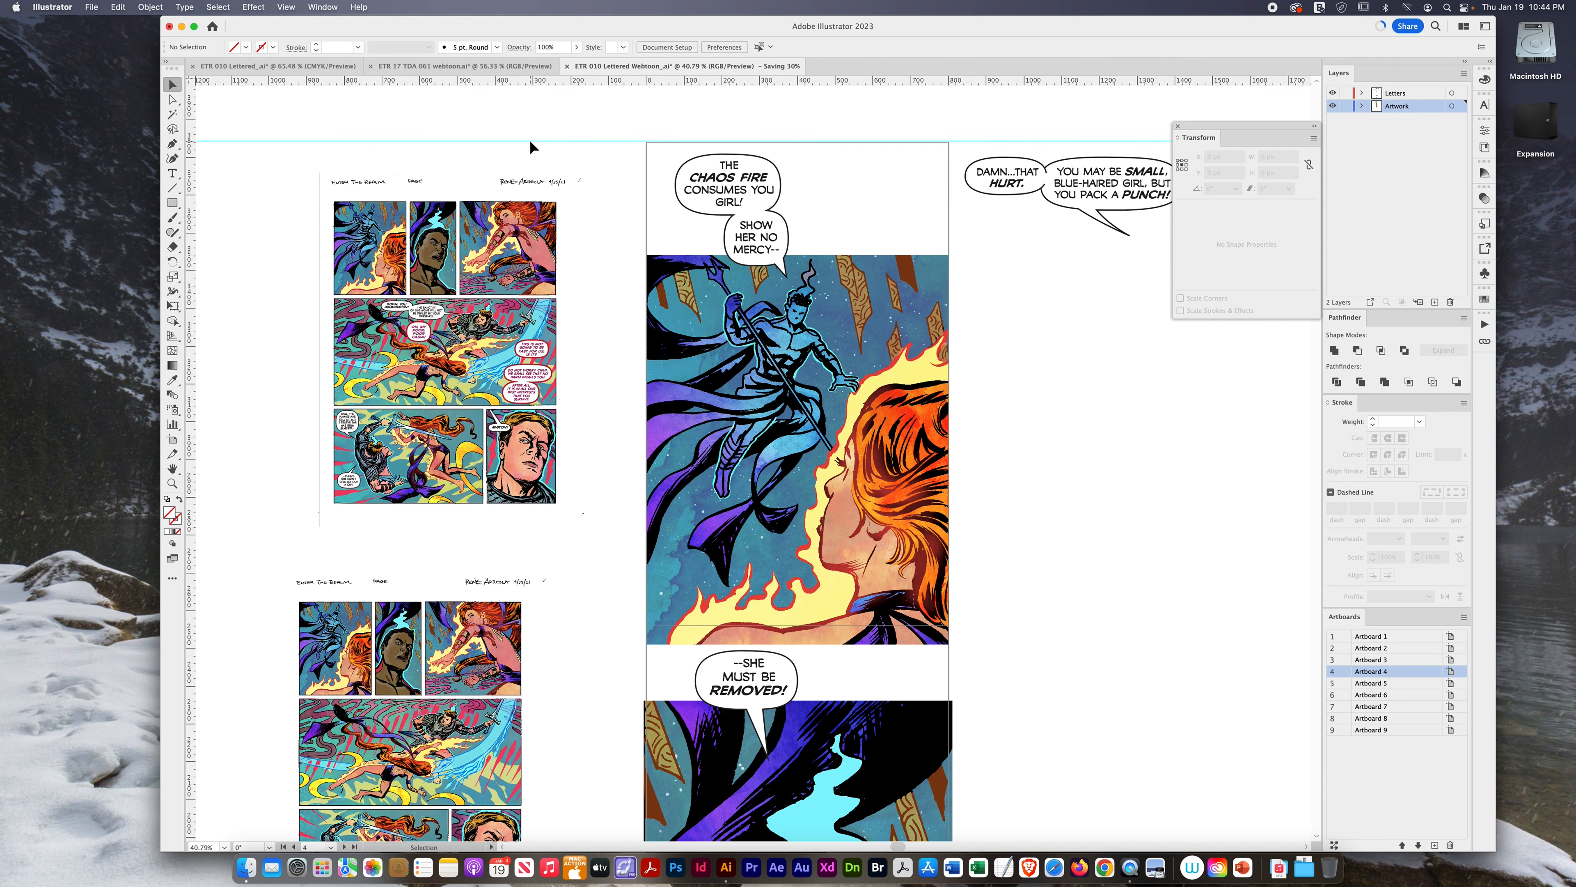
drag(587, 81, 548, 628)
scroll(587, 700, down, 5)
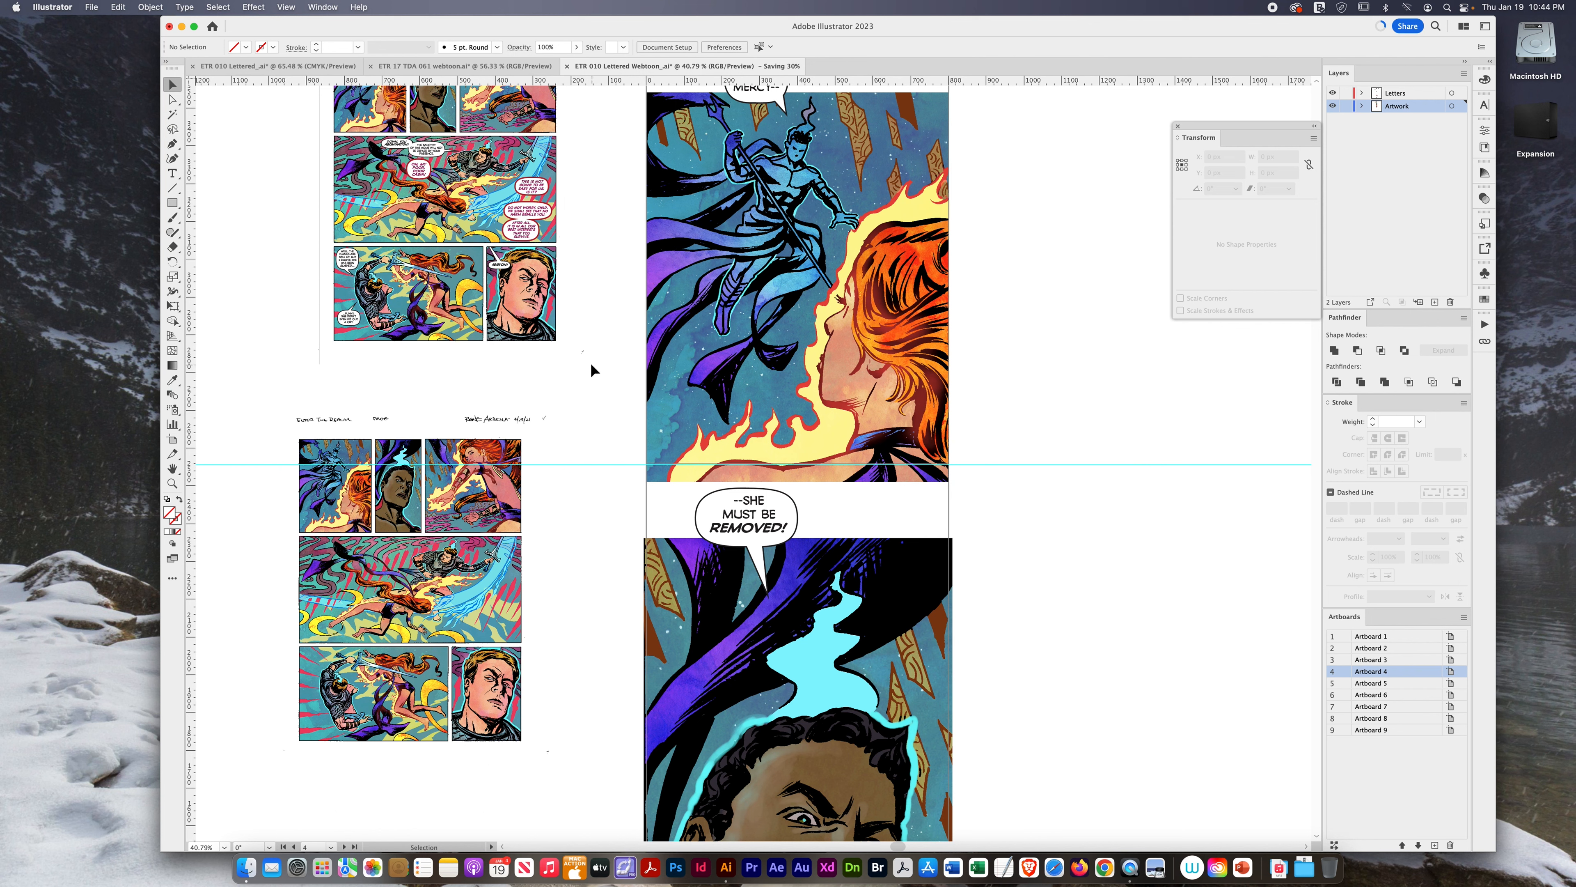
- Change the guide color to Light Red in the Guides & Grid preferences
click(60, 7)
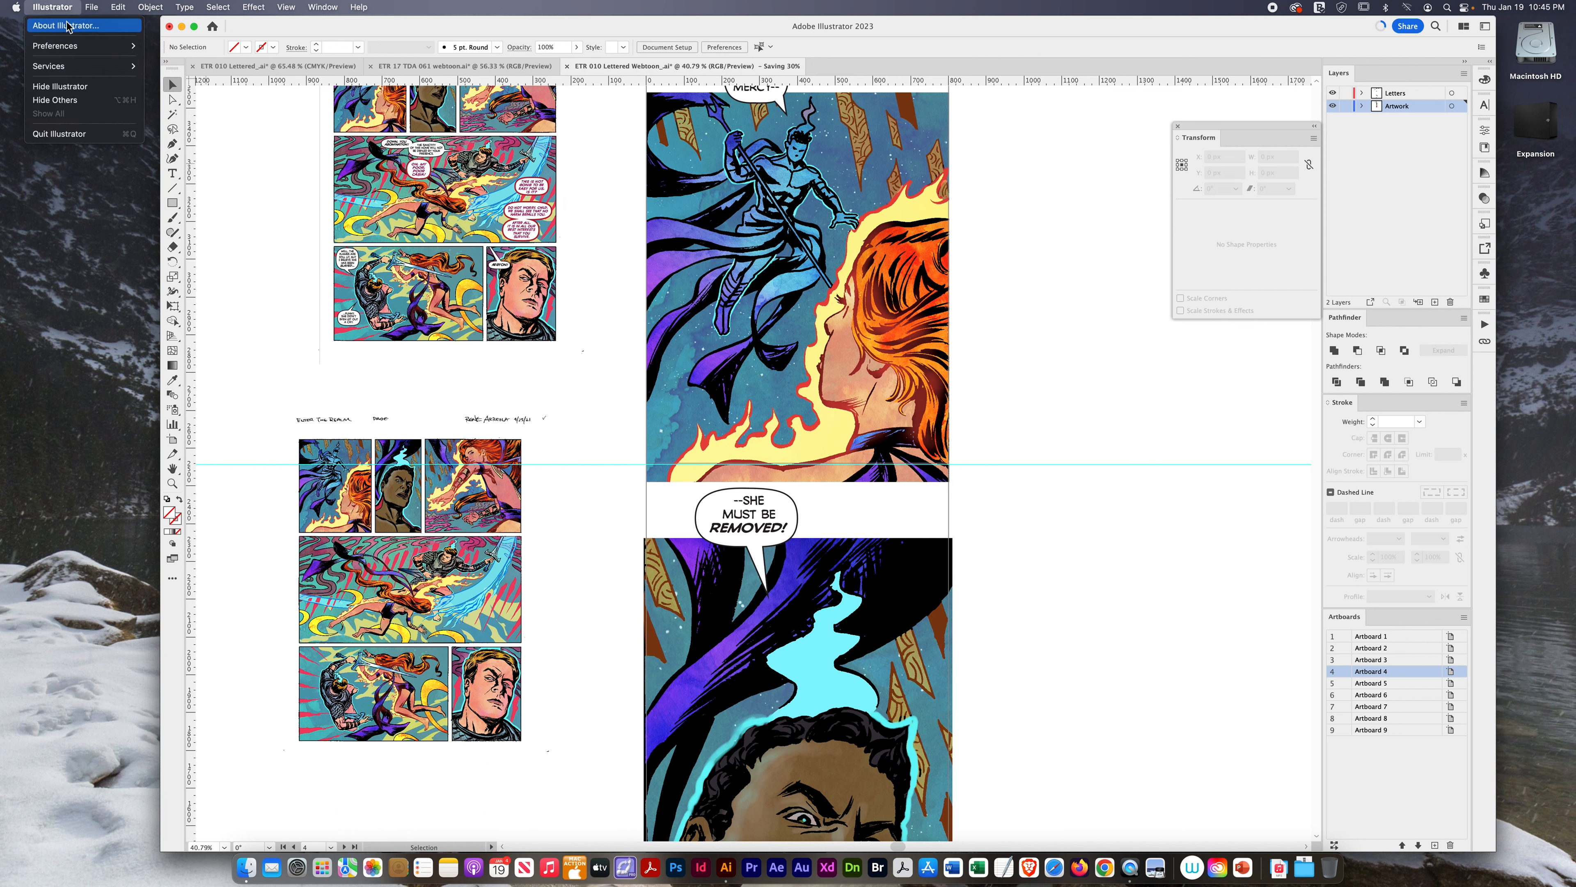
mouse_move(62, 49)
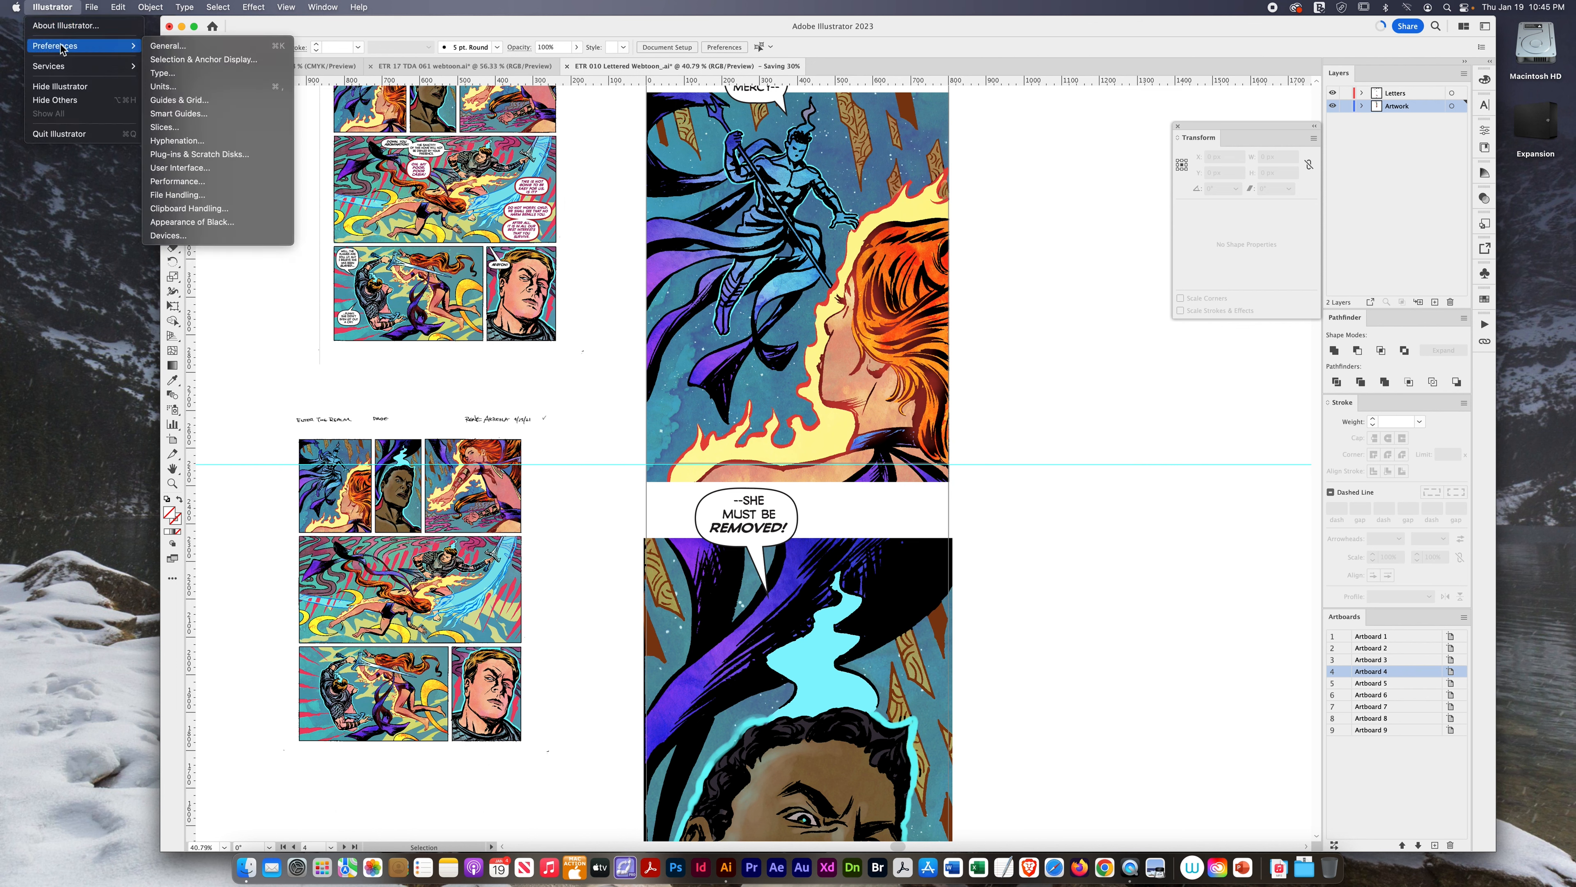
click(177, 100)
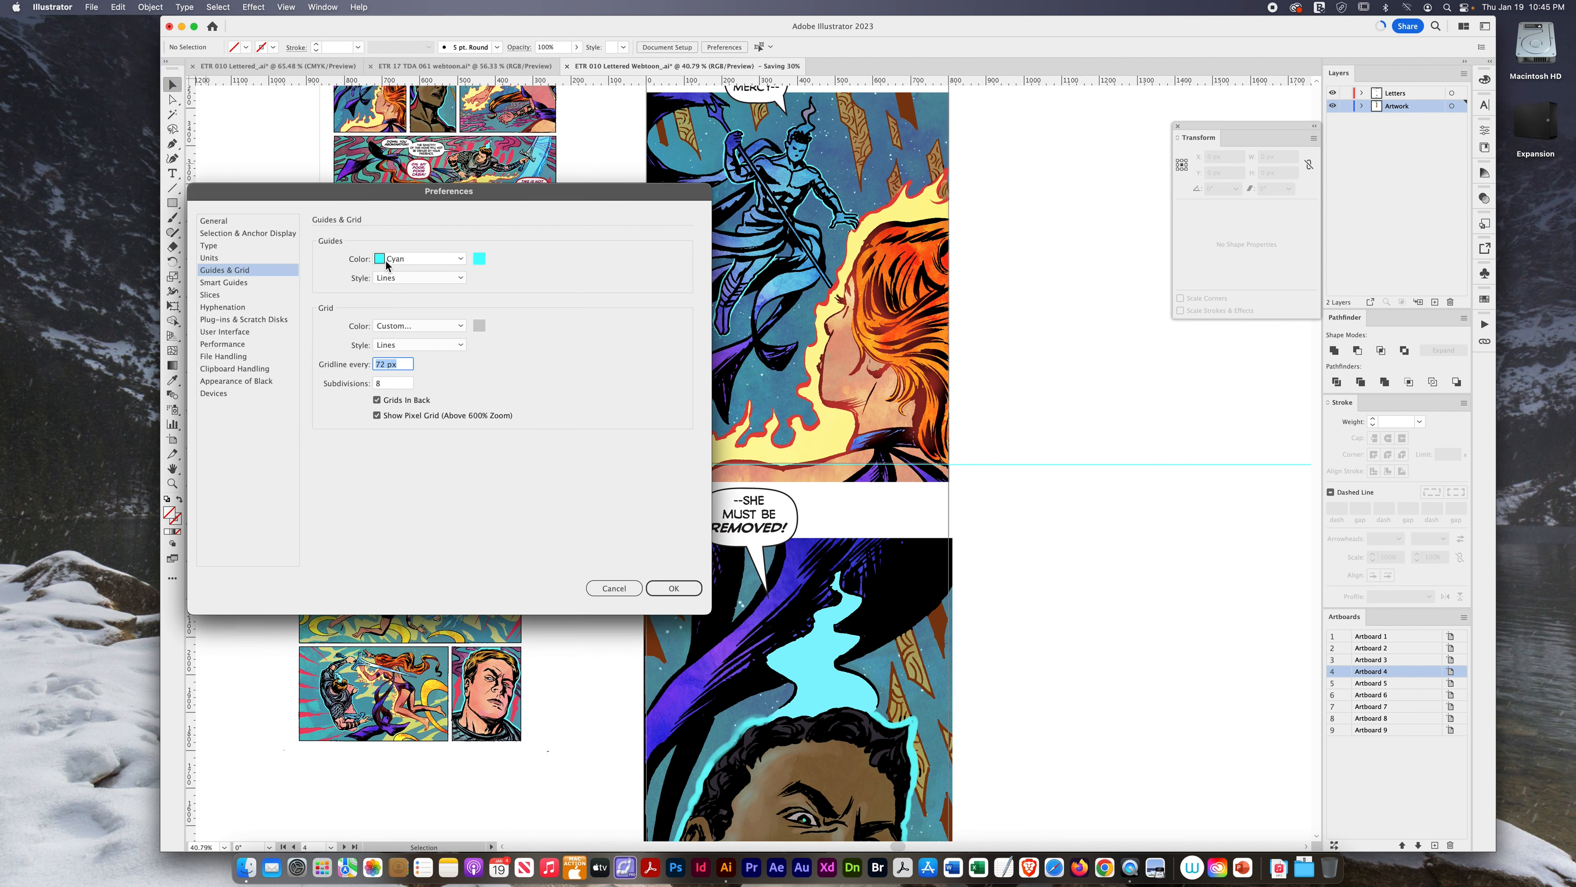
click(383, 259)
click(391, 308)
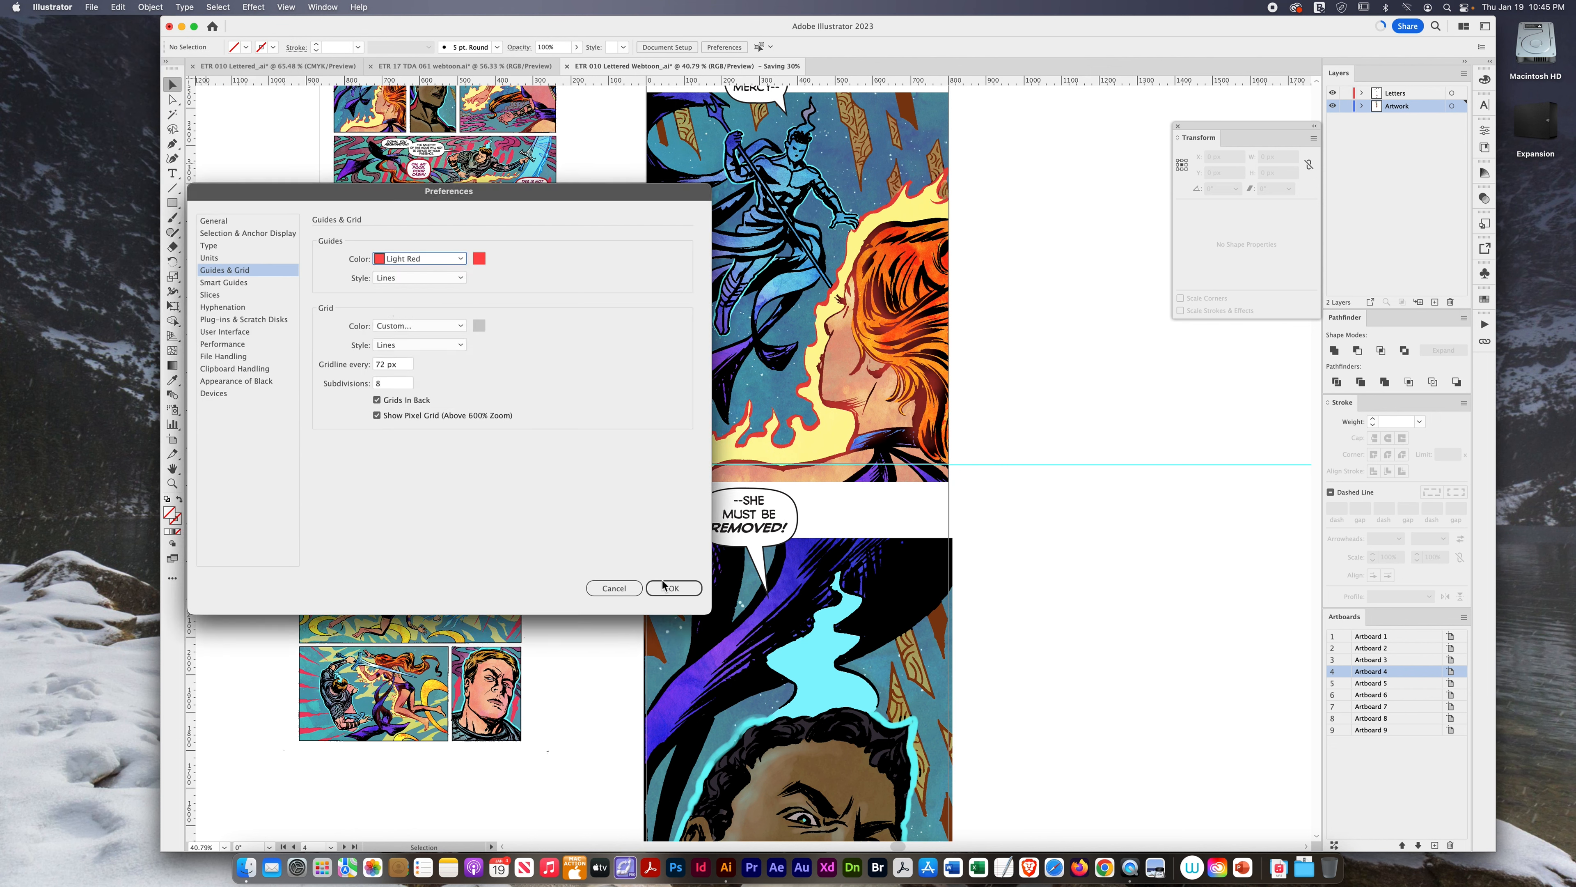
click(670, 588)
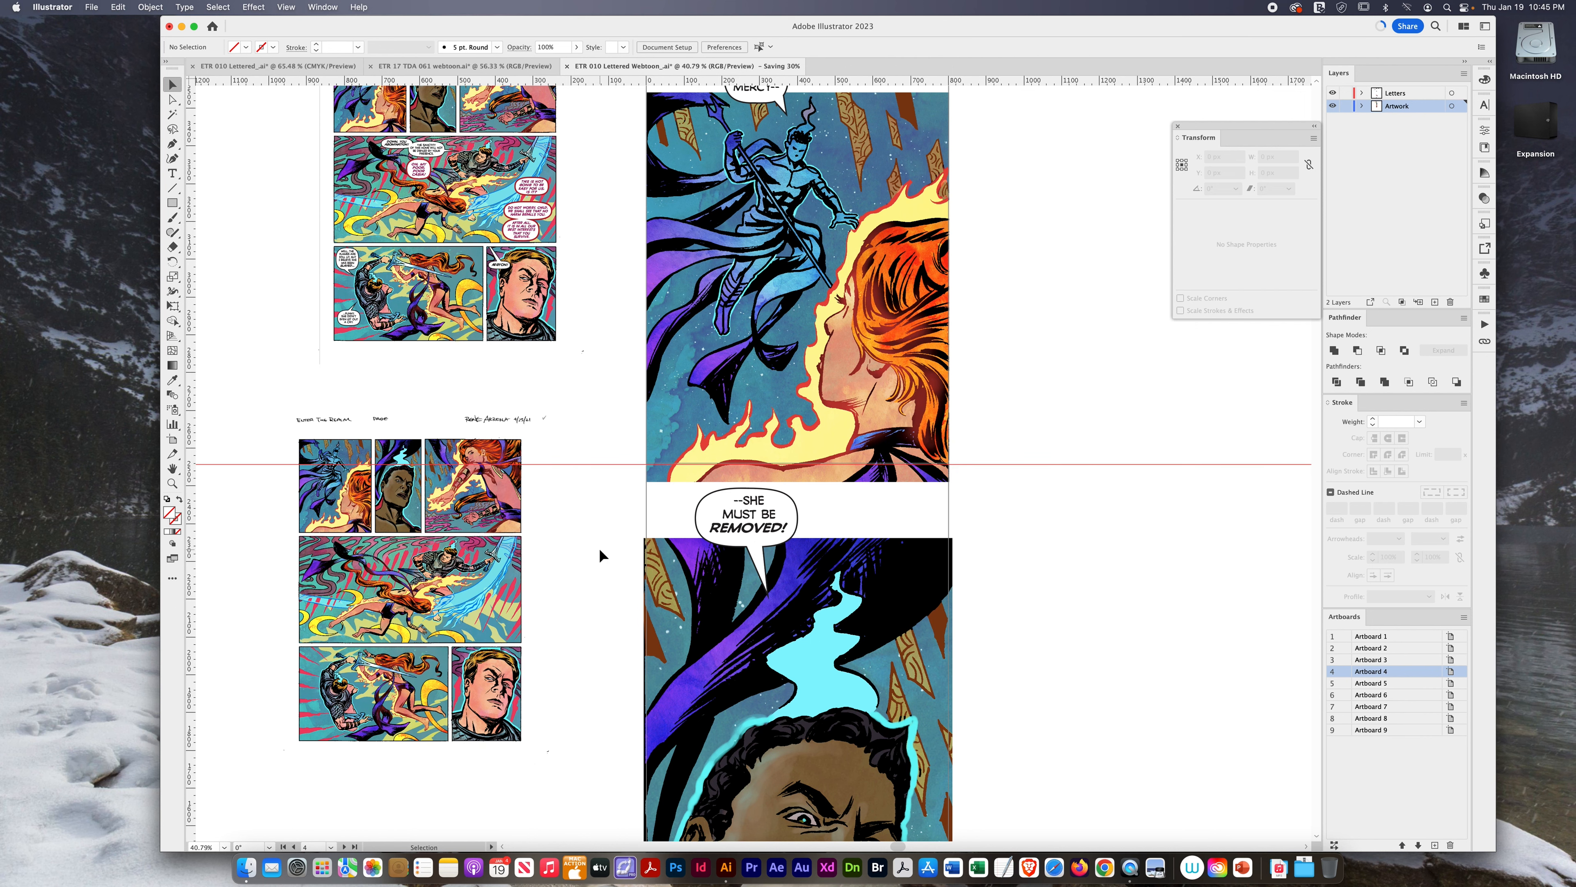
- Place a horizontal guide on the next artboard boundary, which crosses the frowning man's panel at his chin
scroll(599, 549, down, 10)
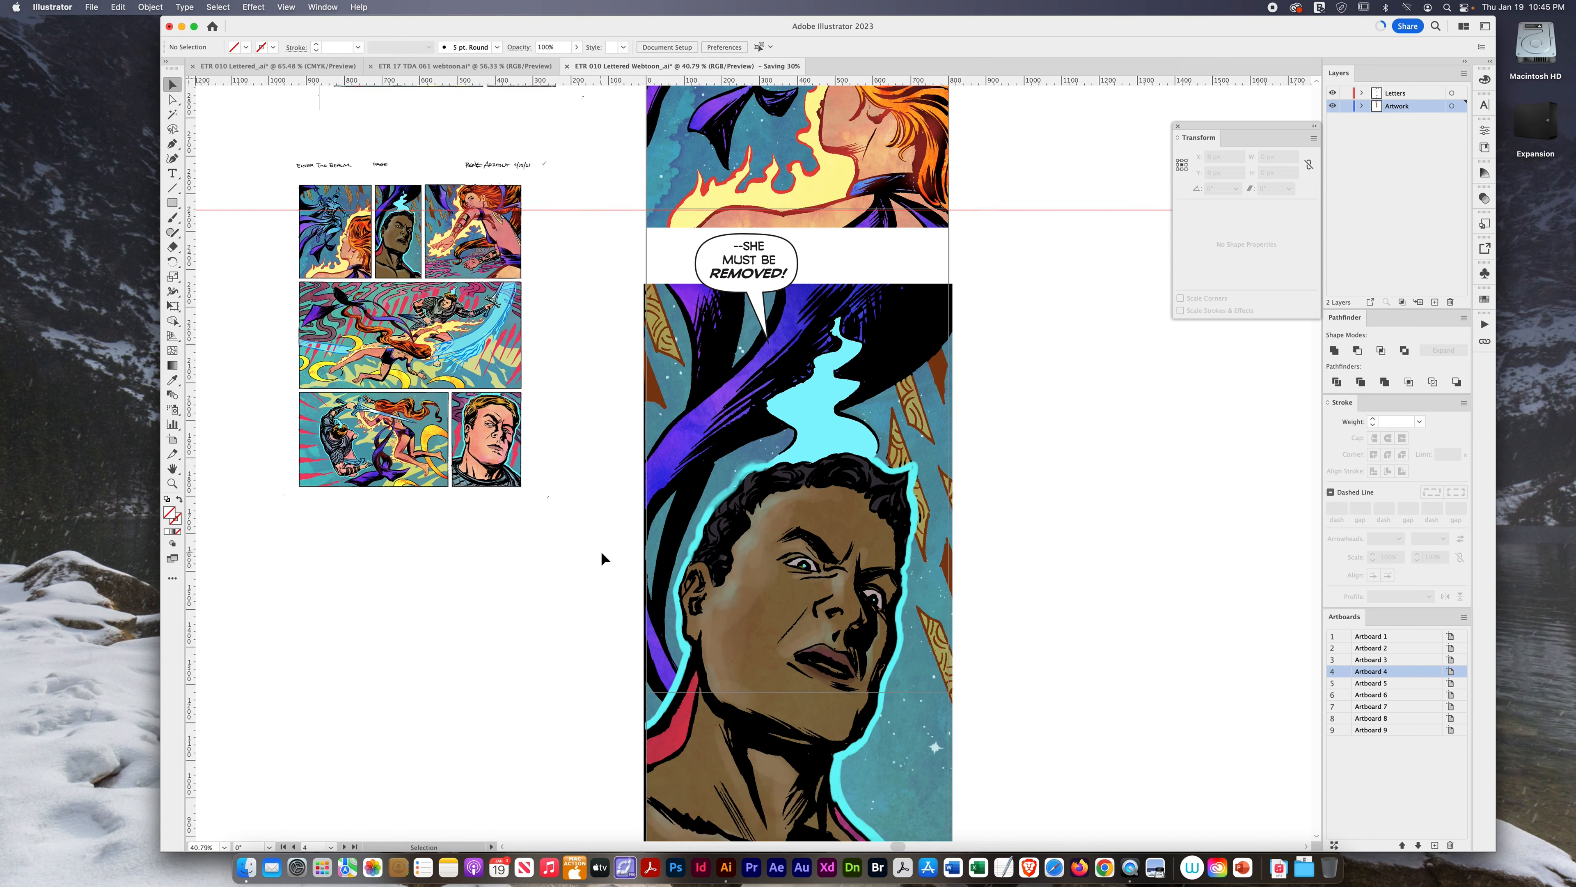
drag(587, 80, 516, 620)
scroll(535, 675, down, 4)
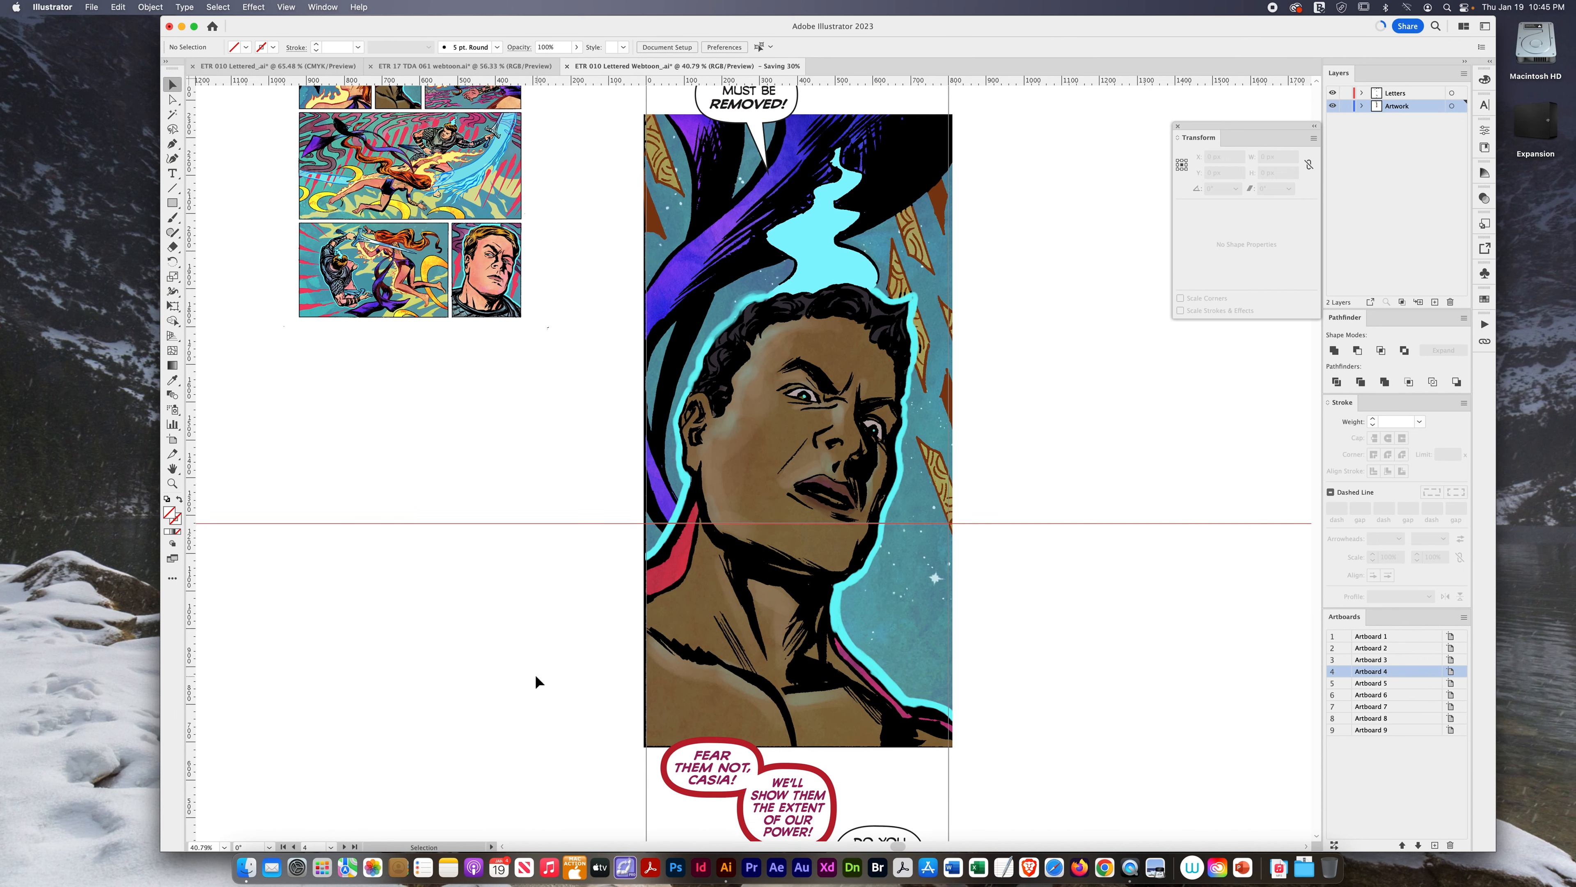
scroll(535, 673, down, 8)
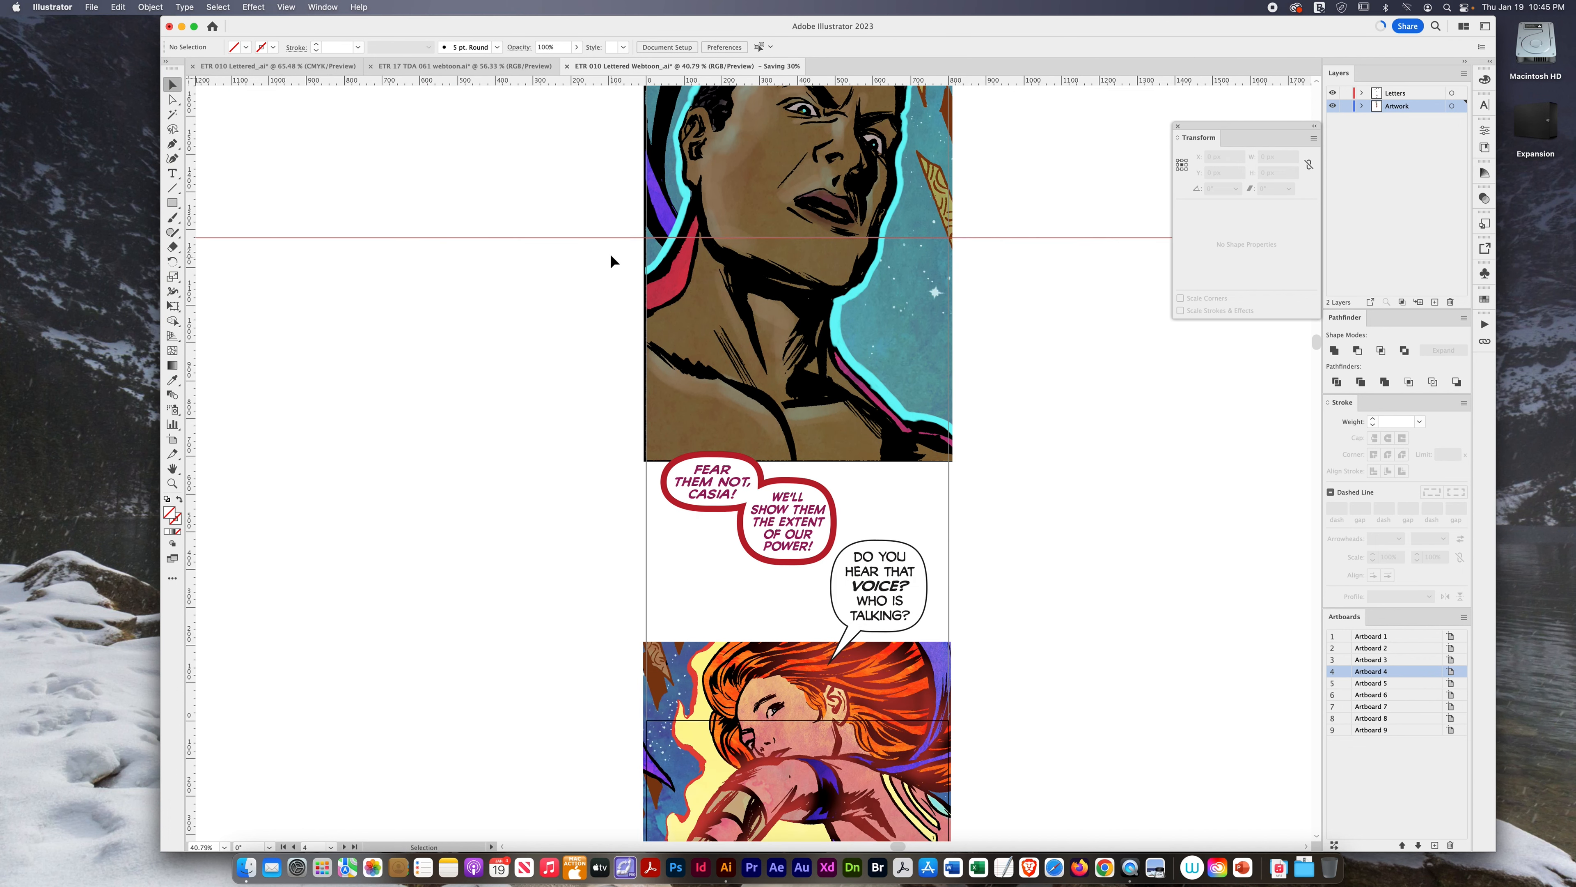
- Place horizontal guides on the next two artboard boundaries, across the red-haired woman's close-up and near the bottom of the crouching-woman panel
drag(585, 83, 514, 722)
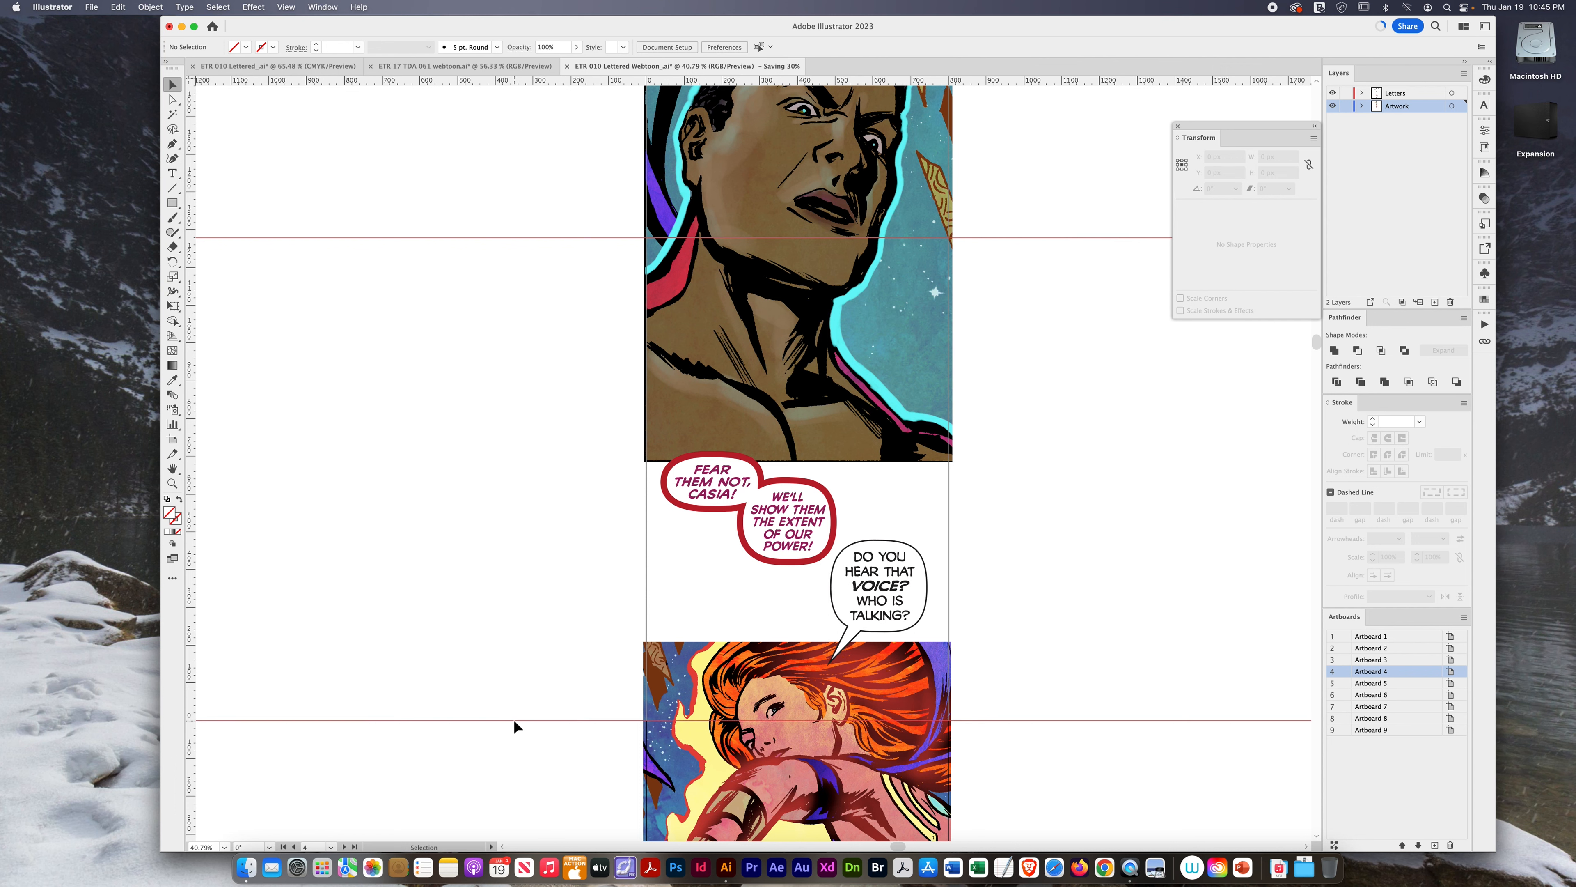
scroll(545, 549, down, 6)
scroll(543, 552, down, 8)
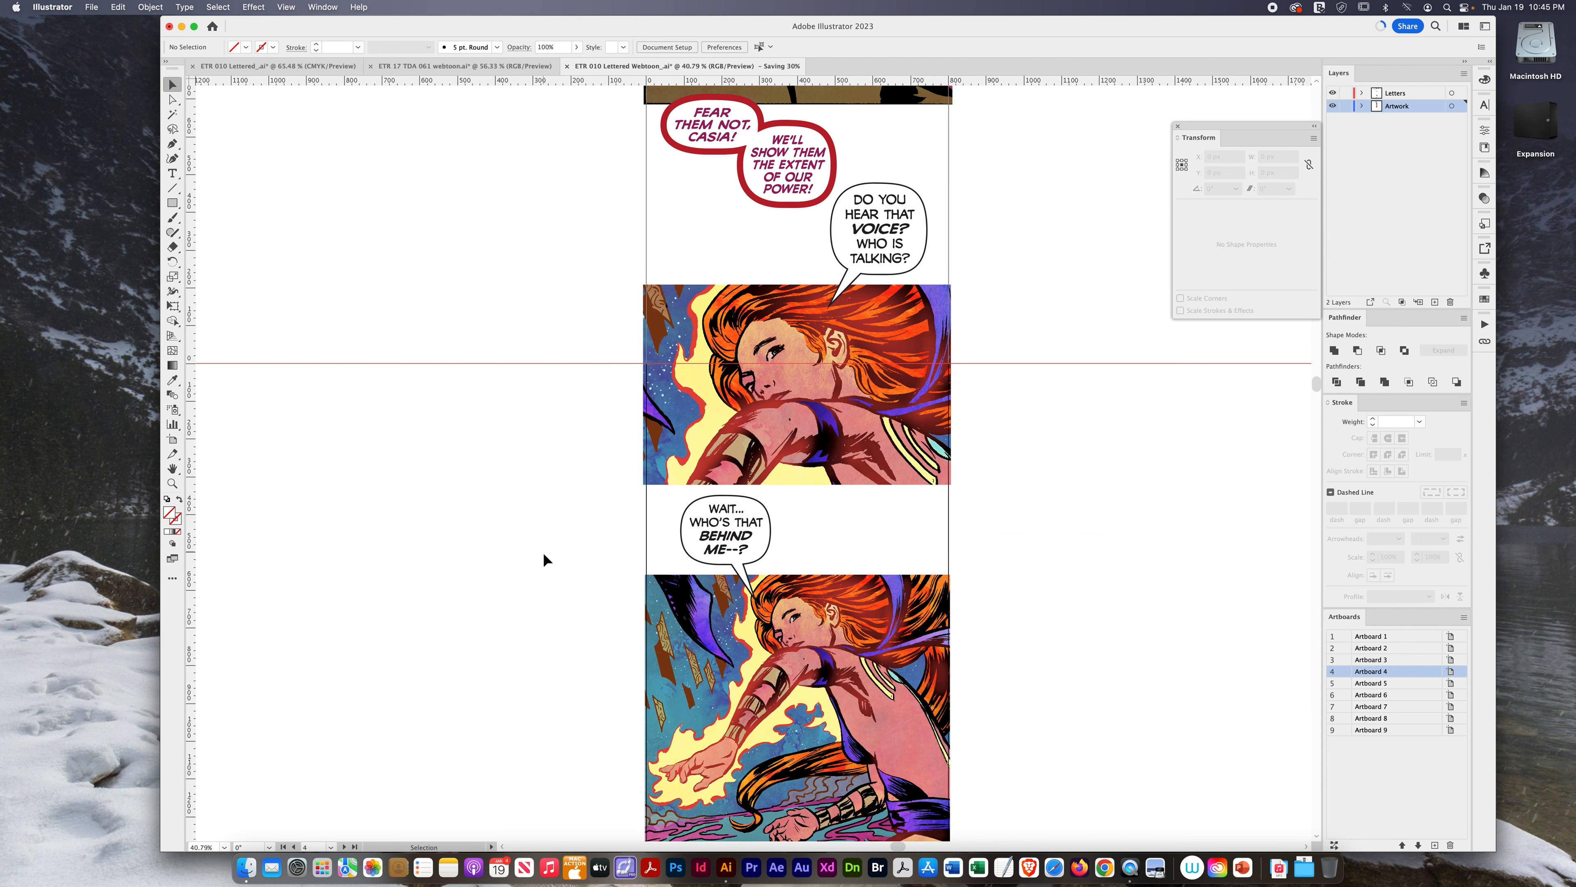
drag(559, 76, 522, 728)
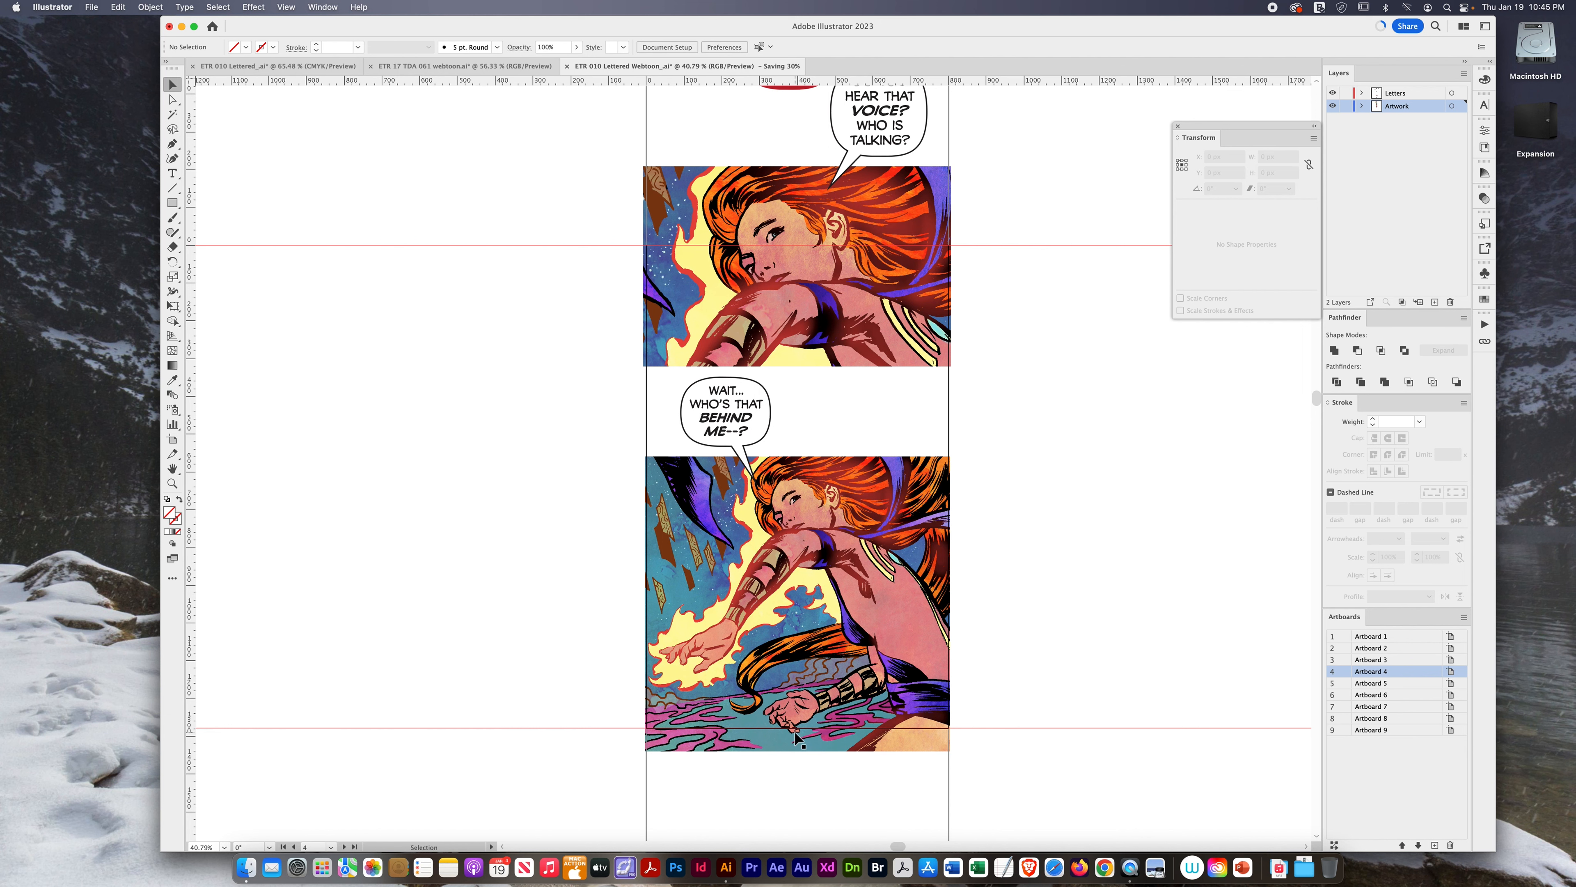
- Examine how the guides divide the webtoon column into artboards, from the crouching-woman panel up to the opening panel
scroll(739, 615, up, 3)
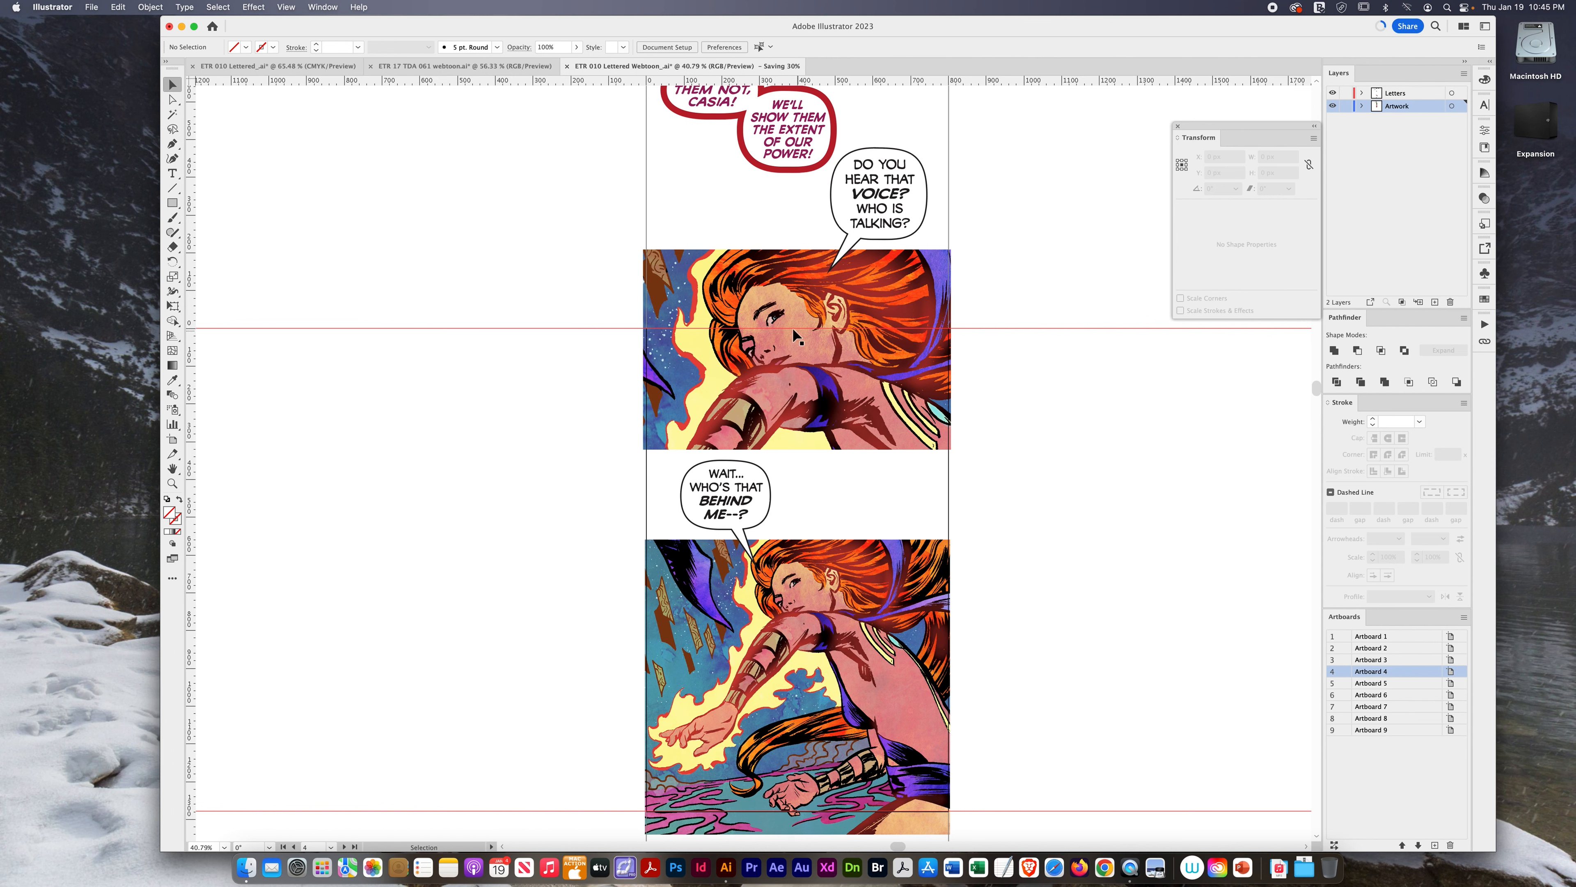
scroll(777, 376, up, 6)
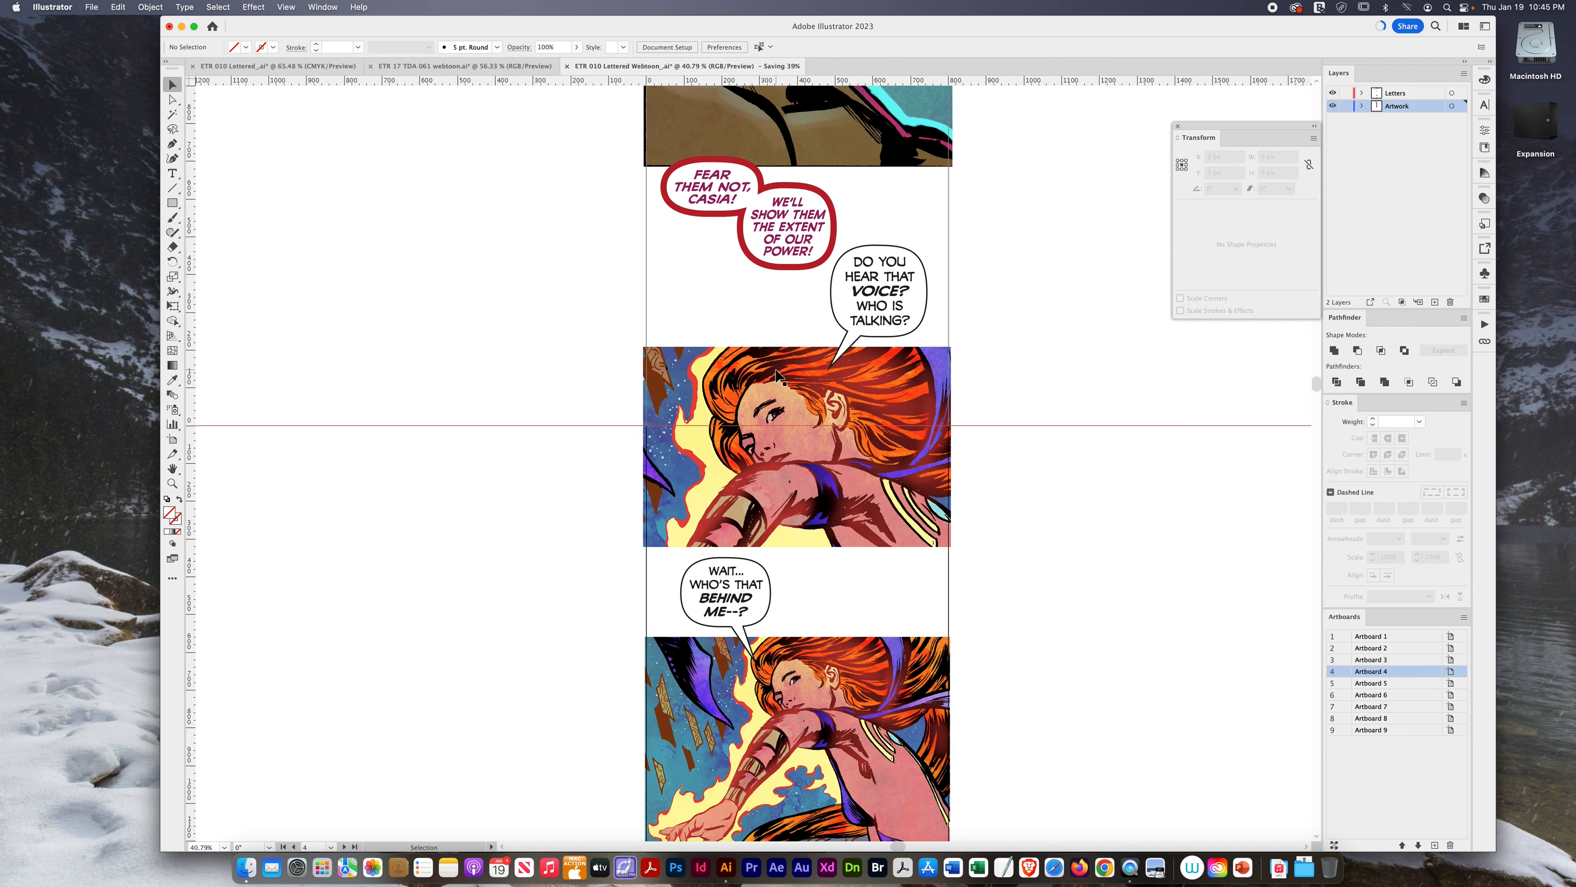
scroll(777, 376, up, 6)
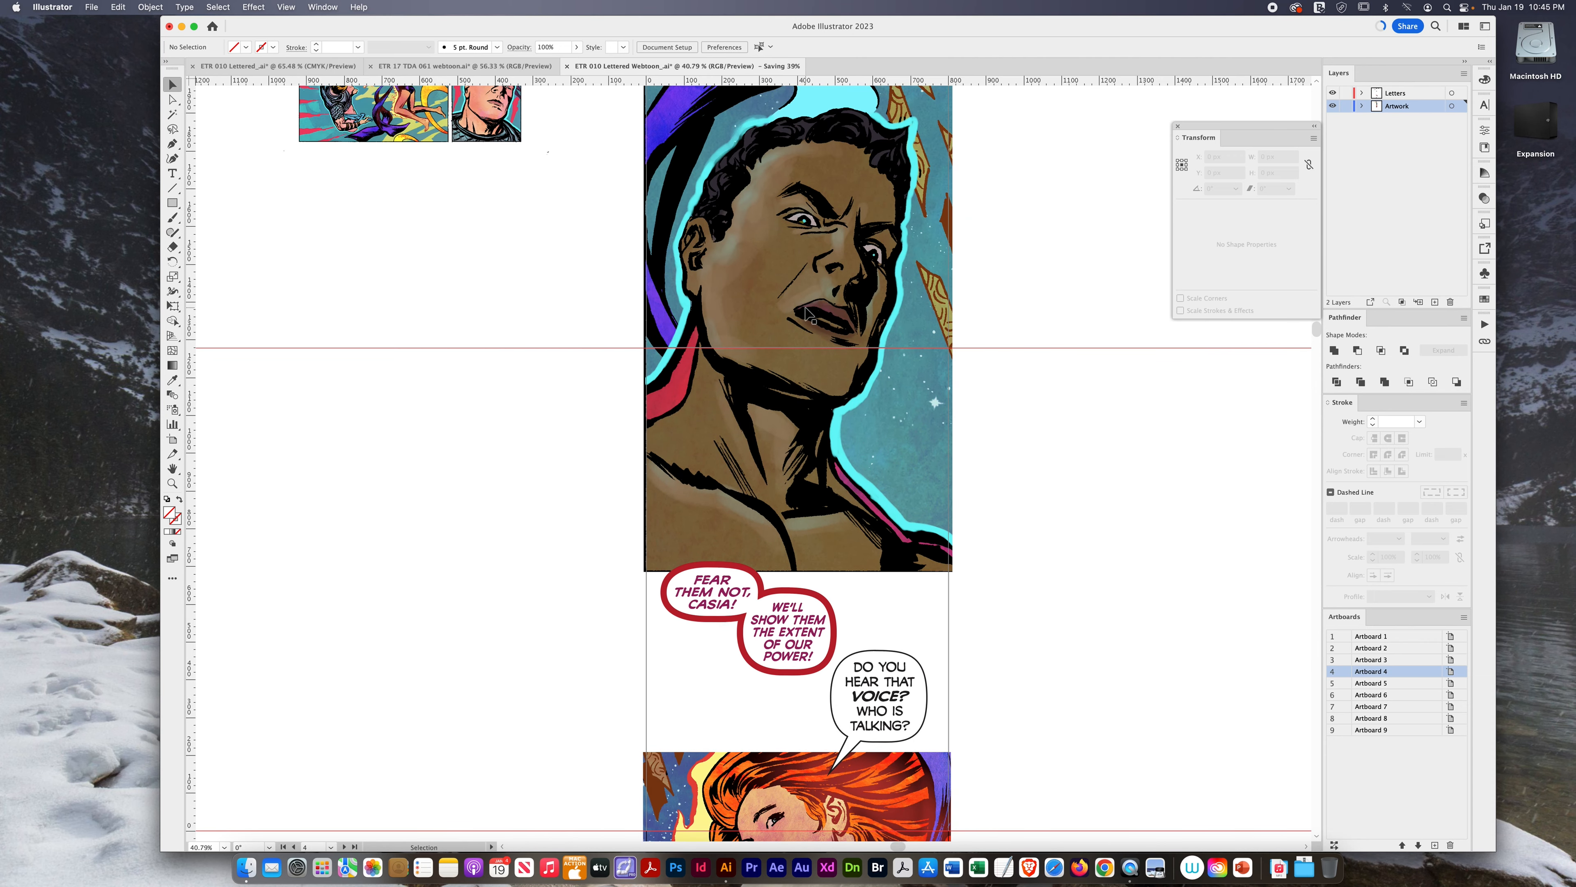
scroll(776, 422, up, 3)
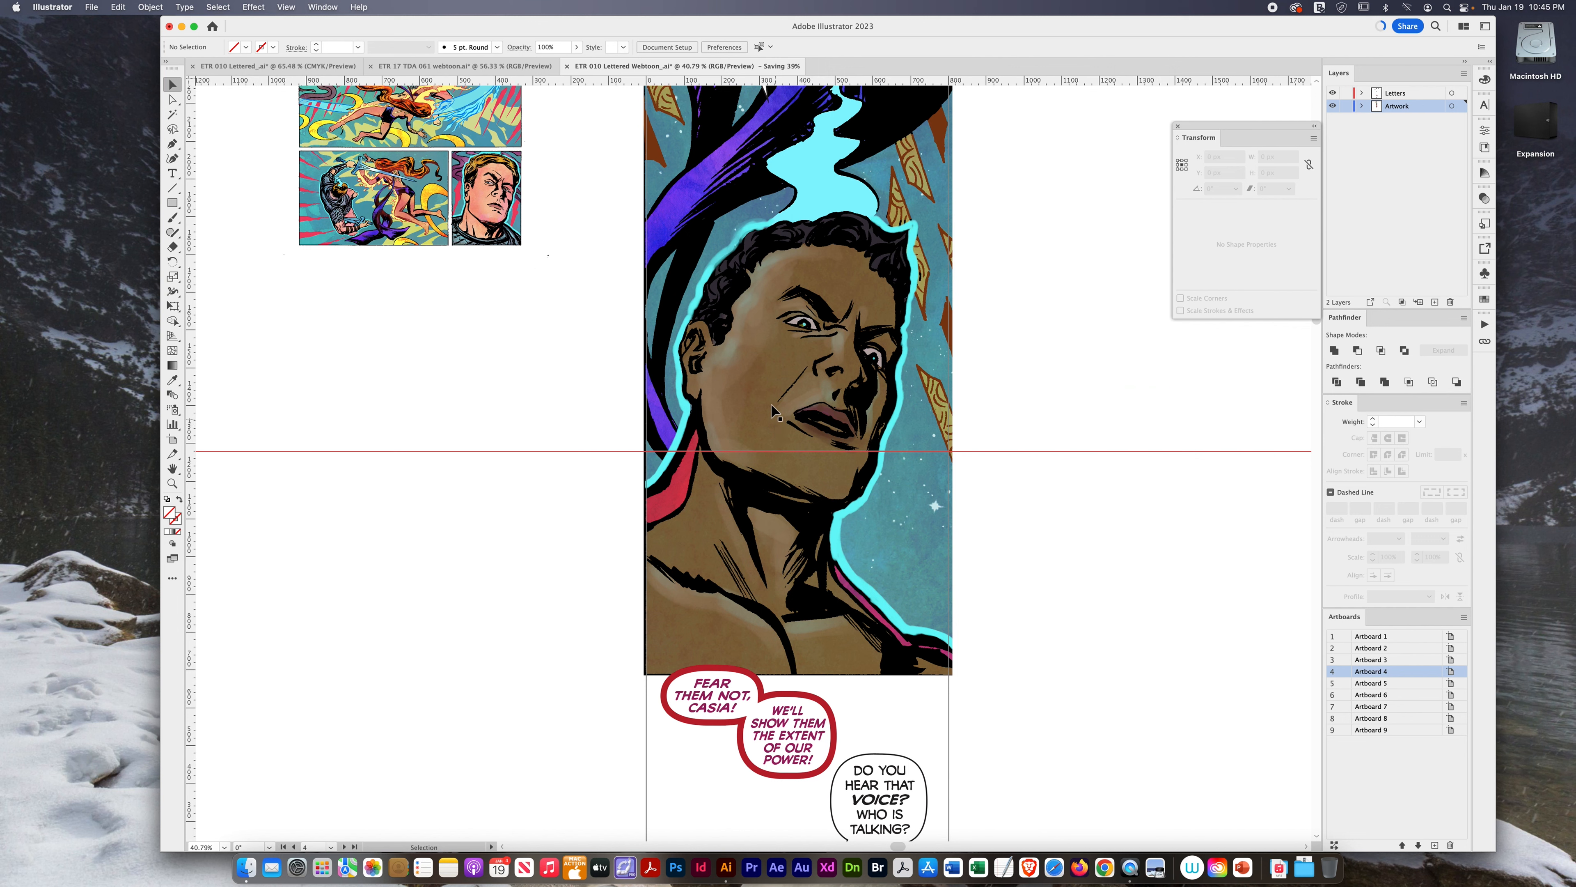
scroll(740, 570, up, 8)
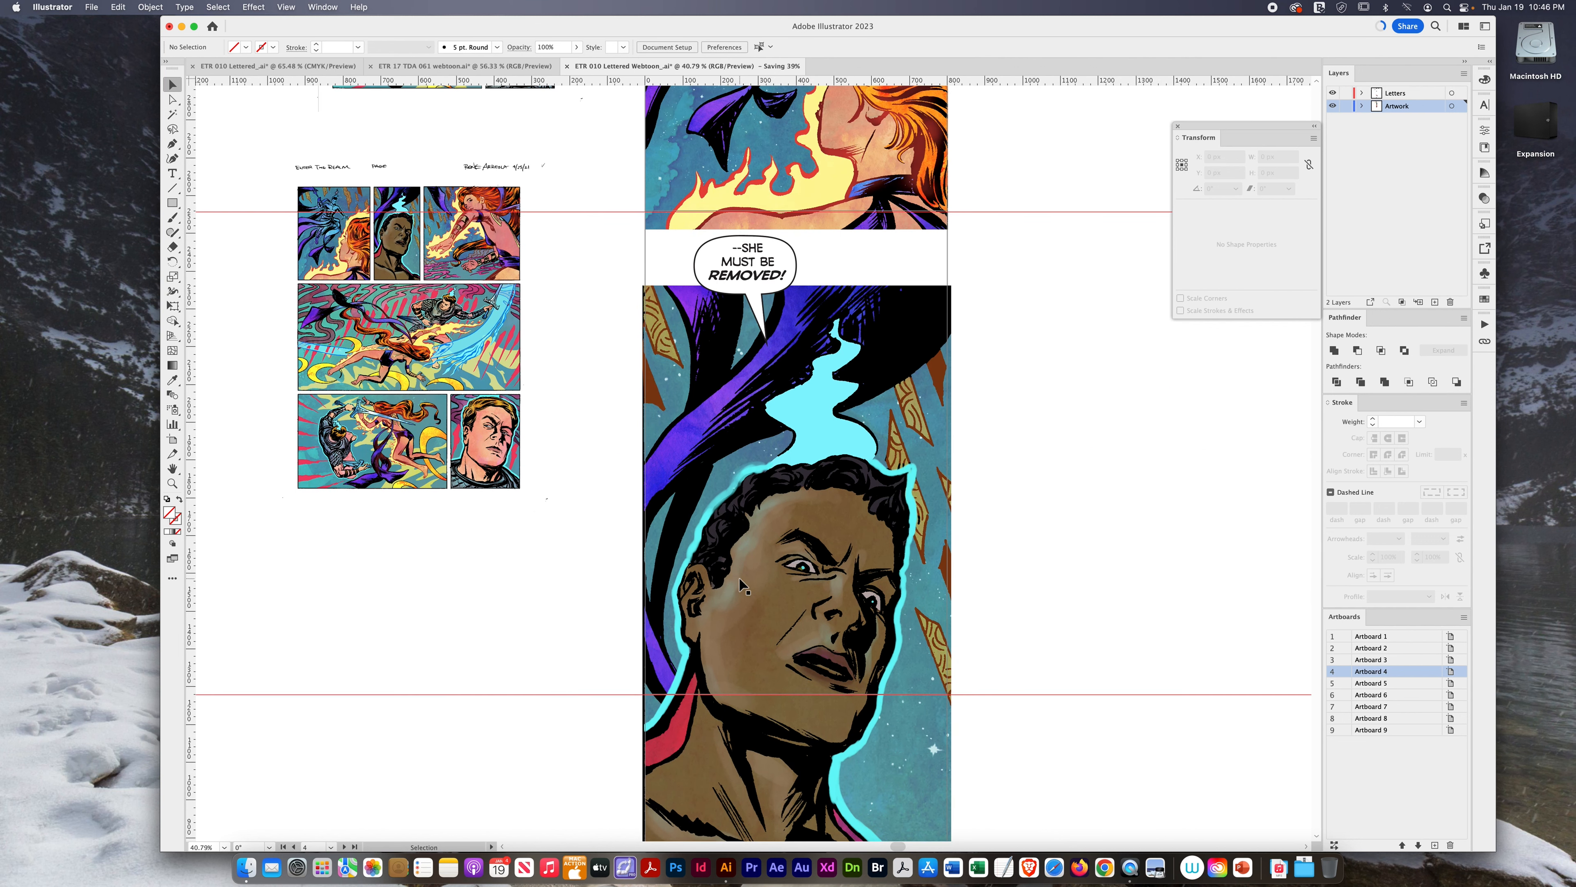
scroll(739, 578, up, 4)
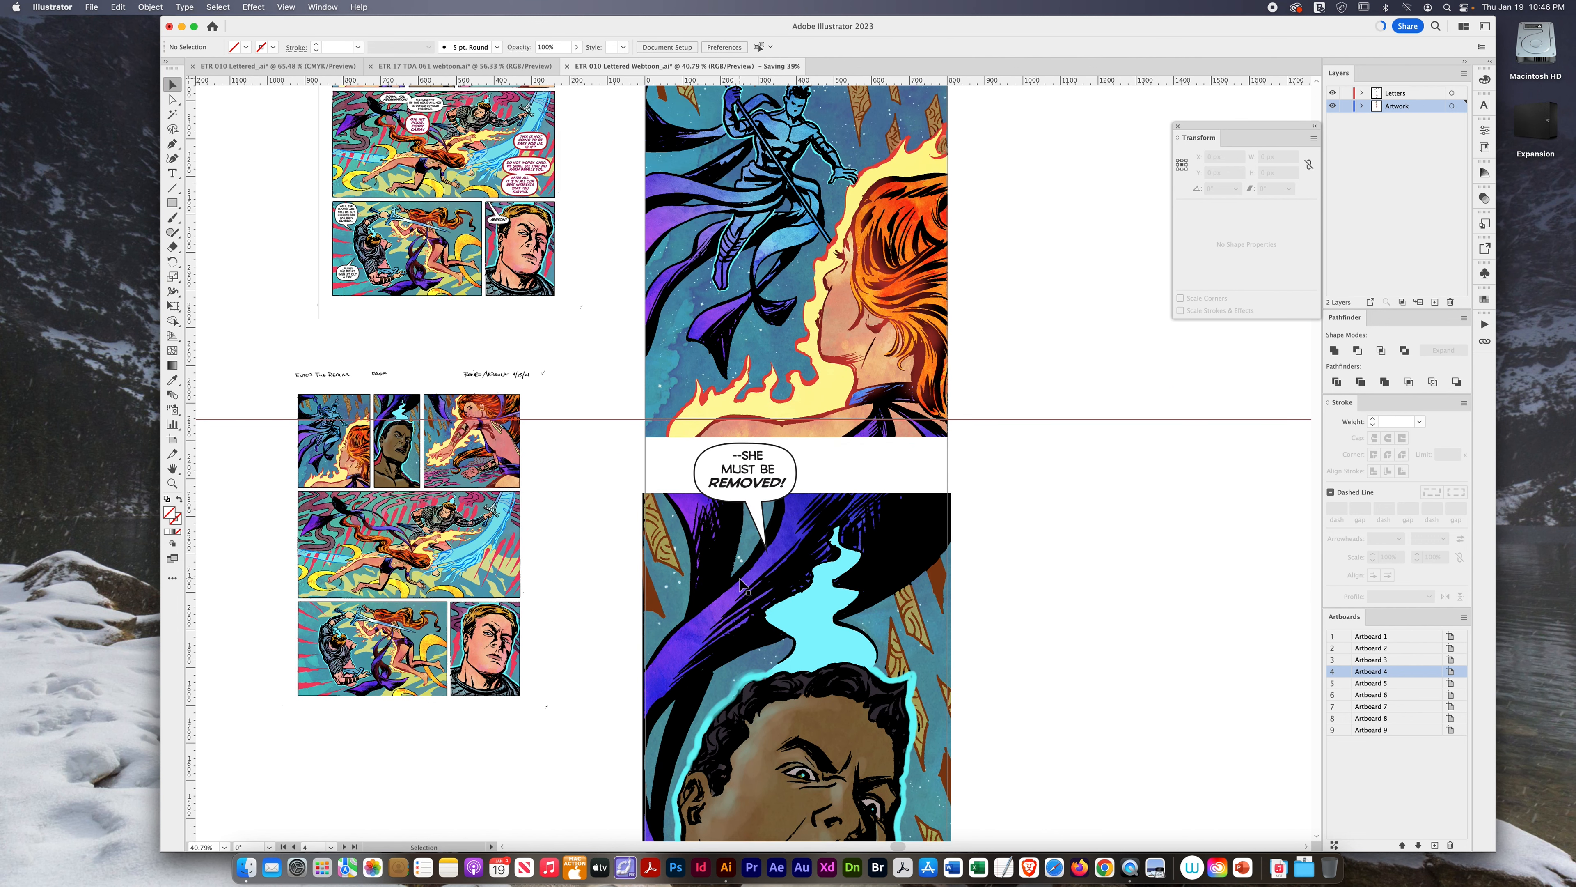
scroll(743, 584, up, 3)
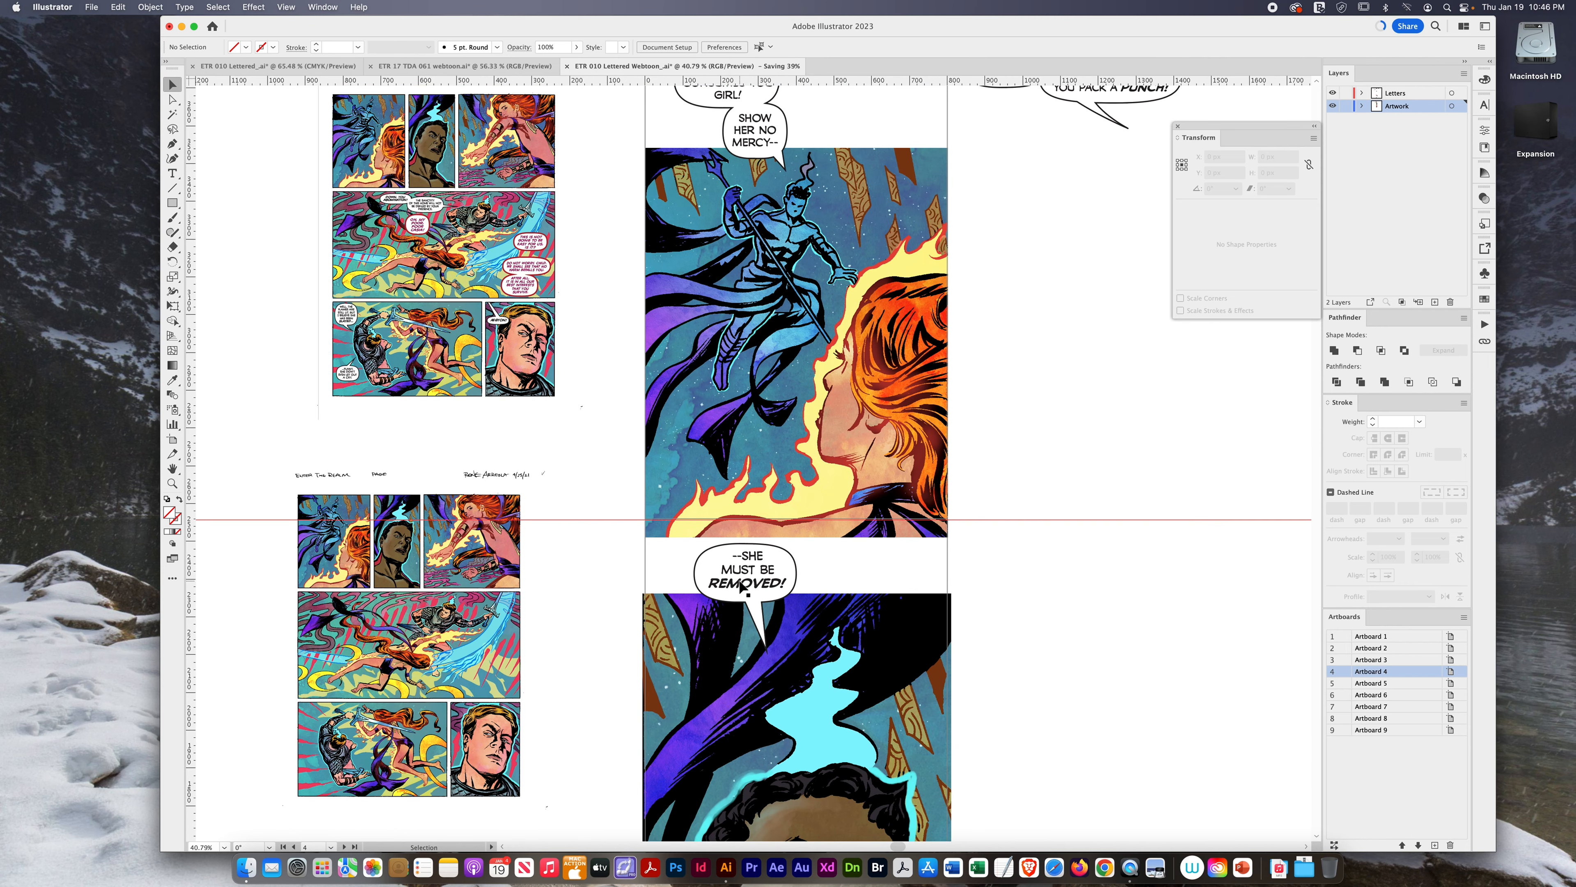
scroll(741, 586, up, 3)
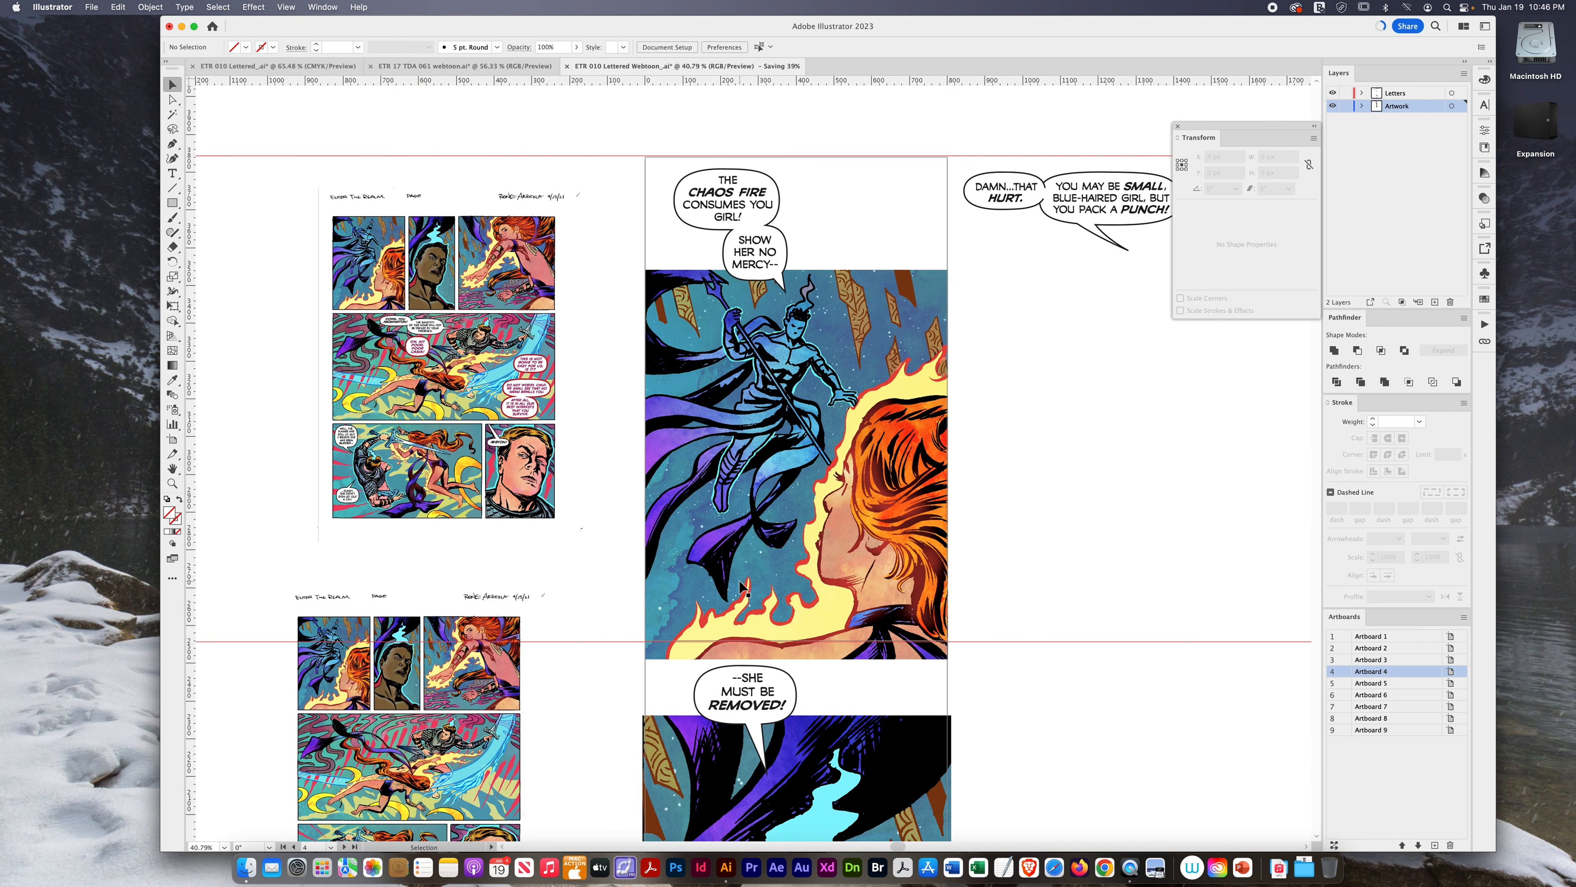
scroll(742, 586, down, 1)
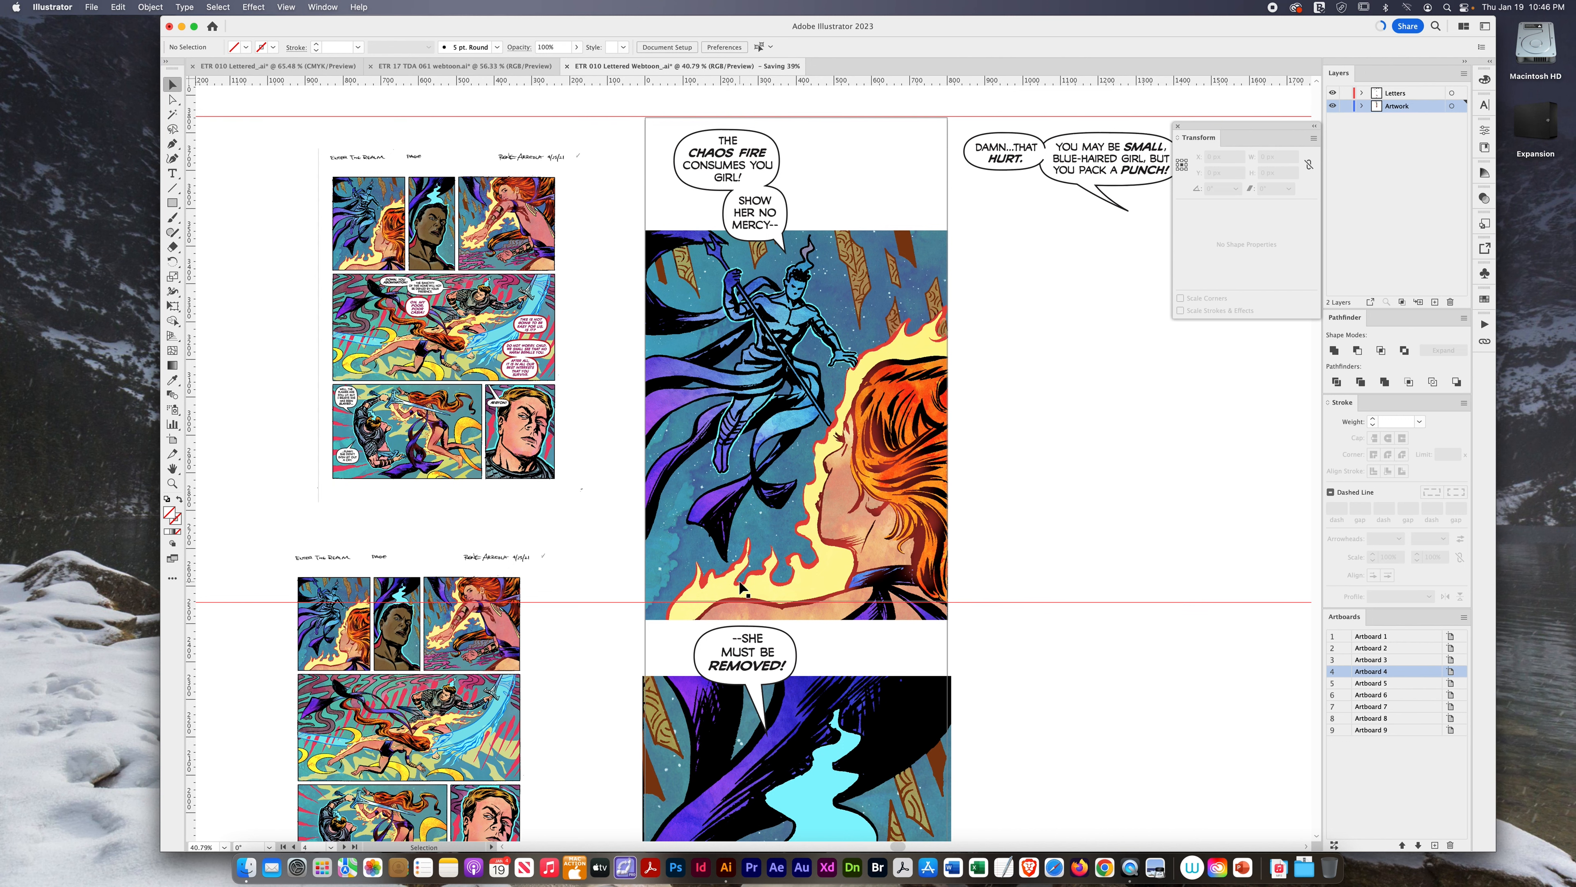
scroll(743, 586, down, 6)
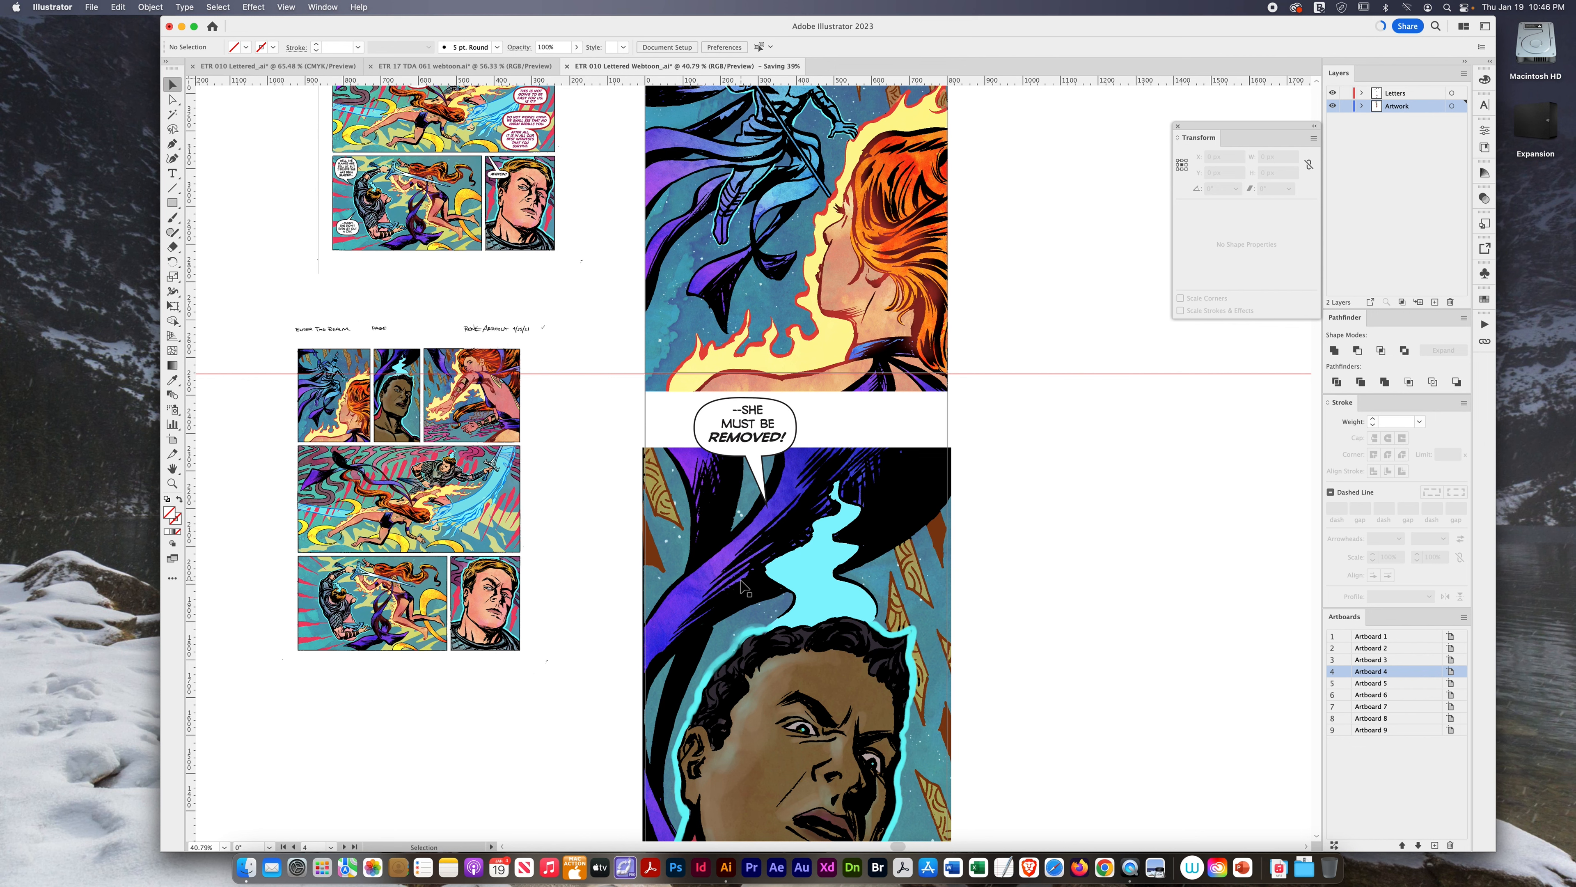
scroll(743, 586, down, 5)
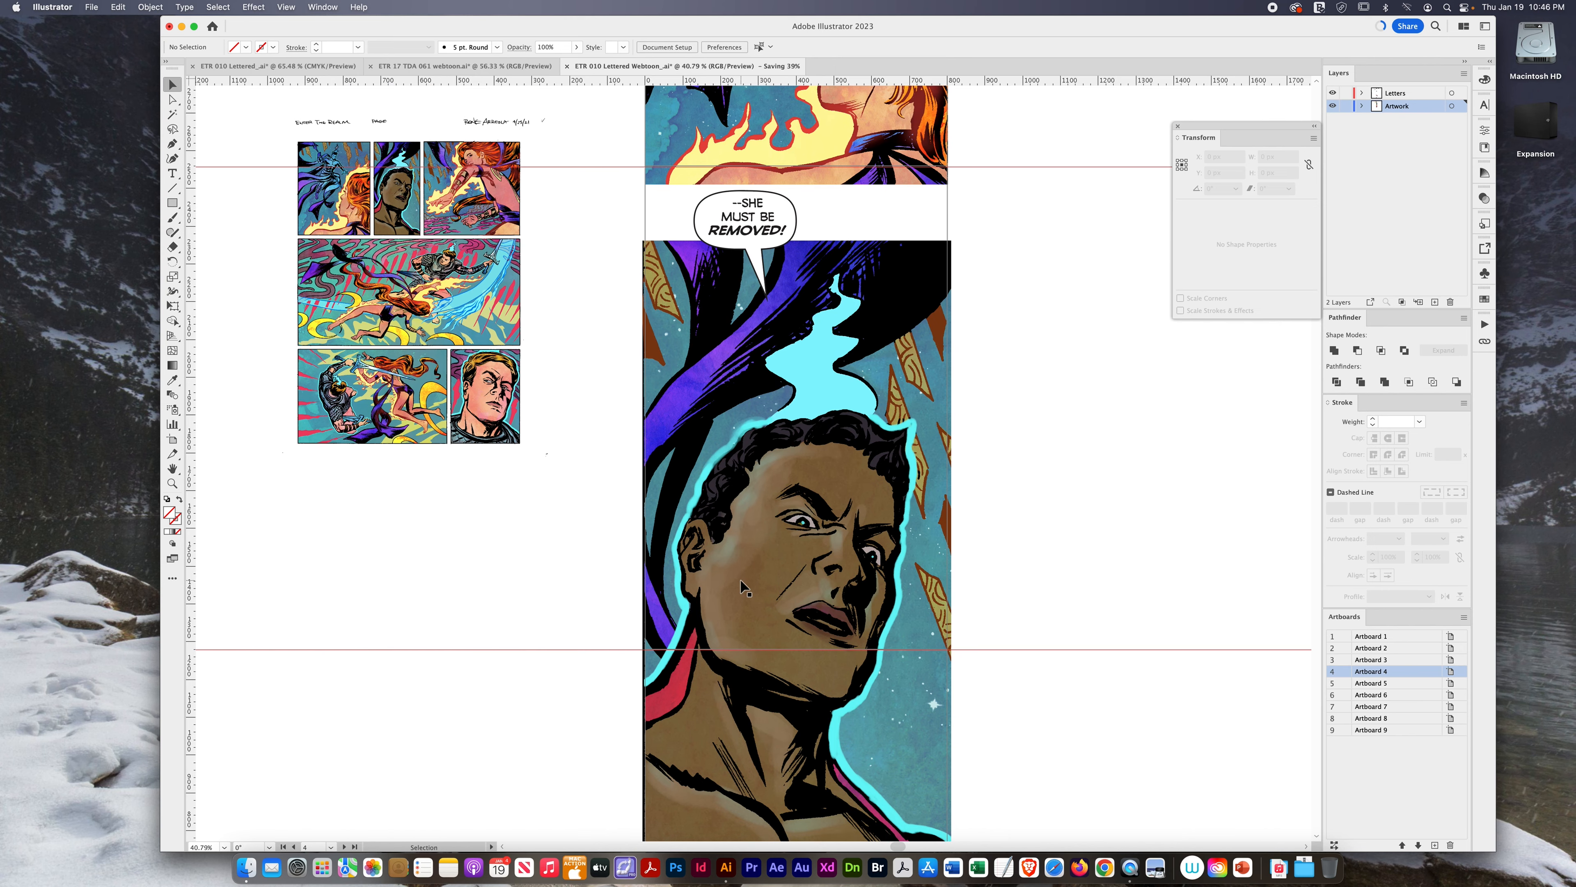
scroll(743, 586, up, 6)
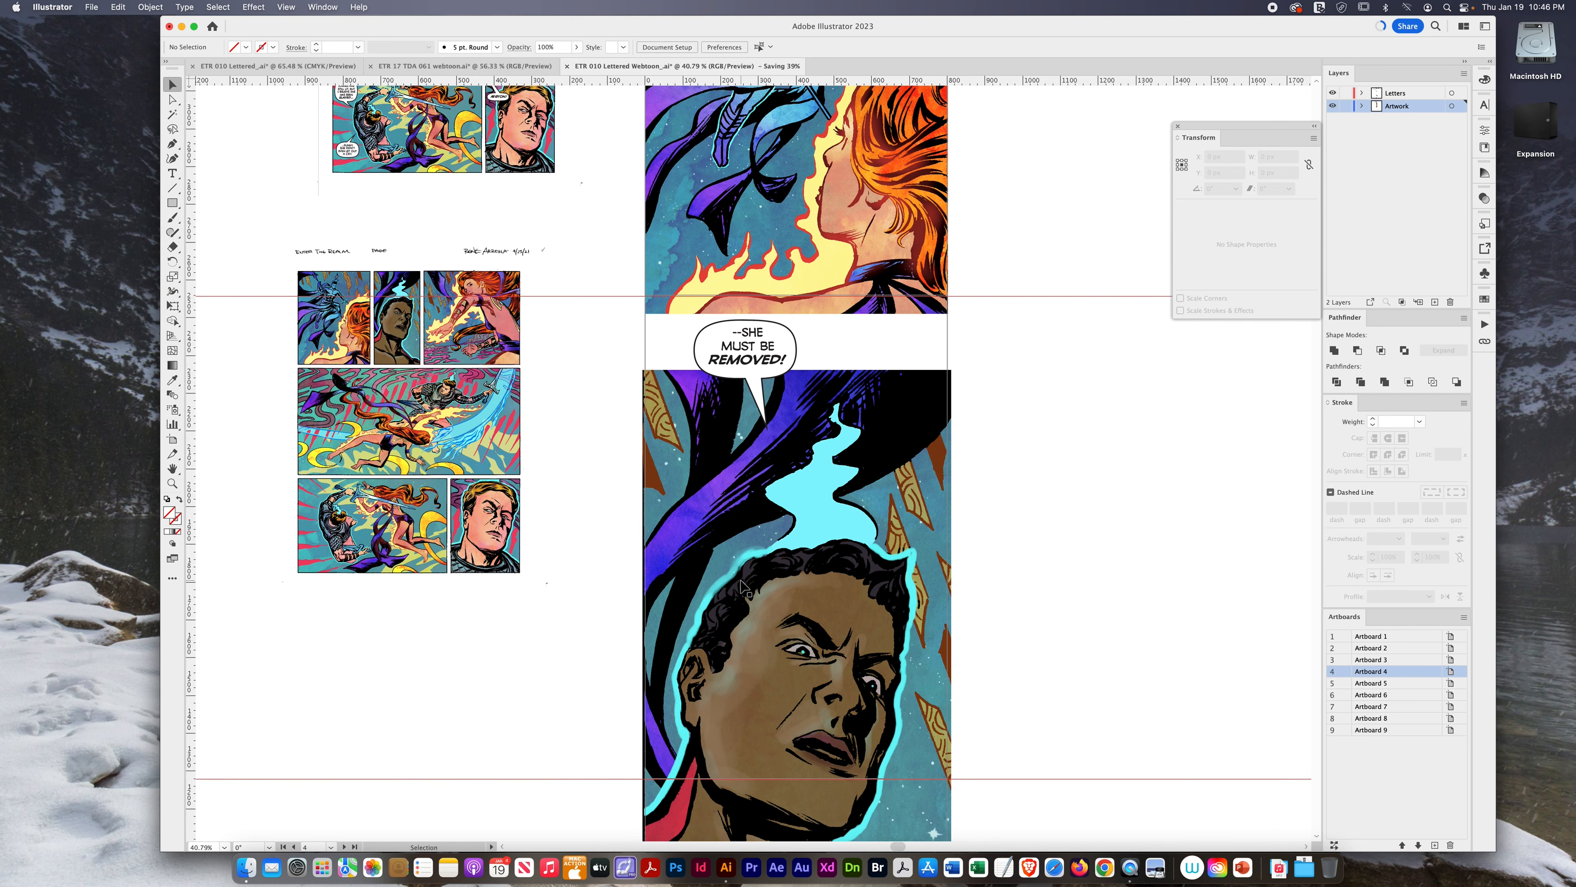
scroll(743, 586, up, 2)
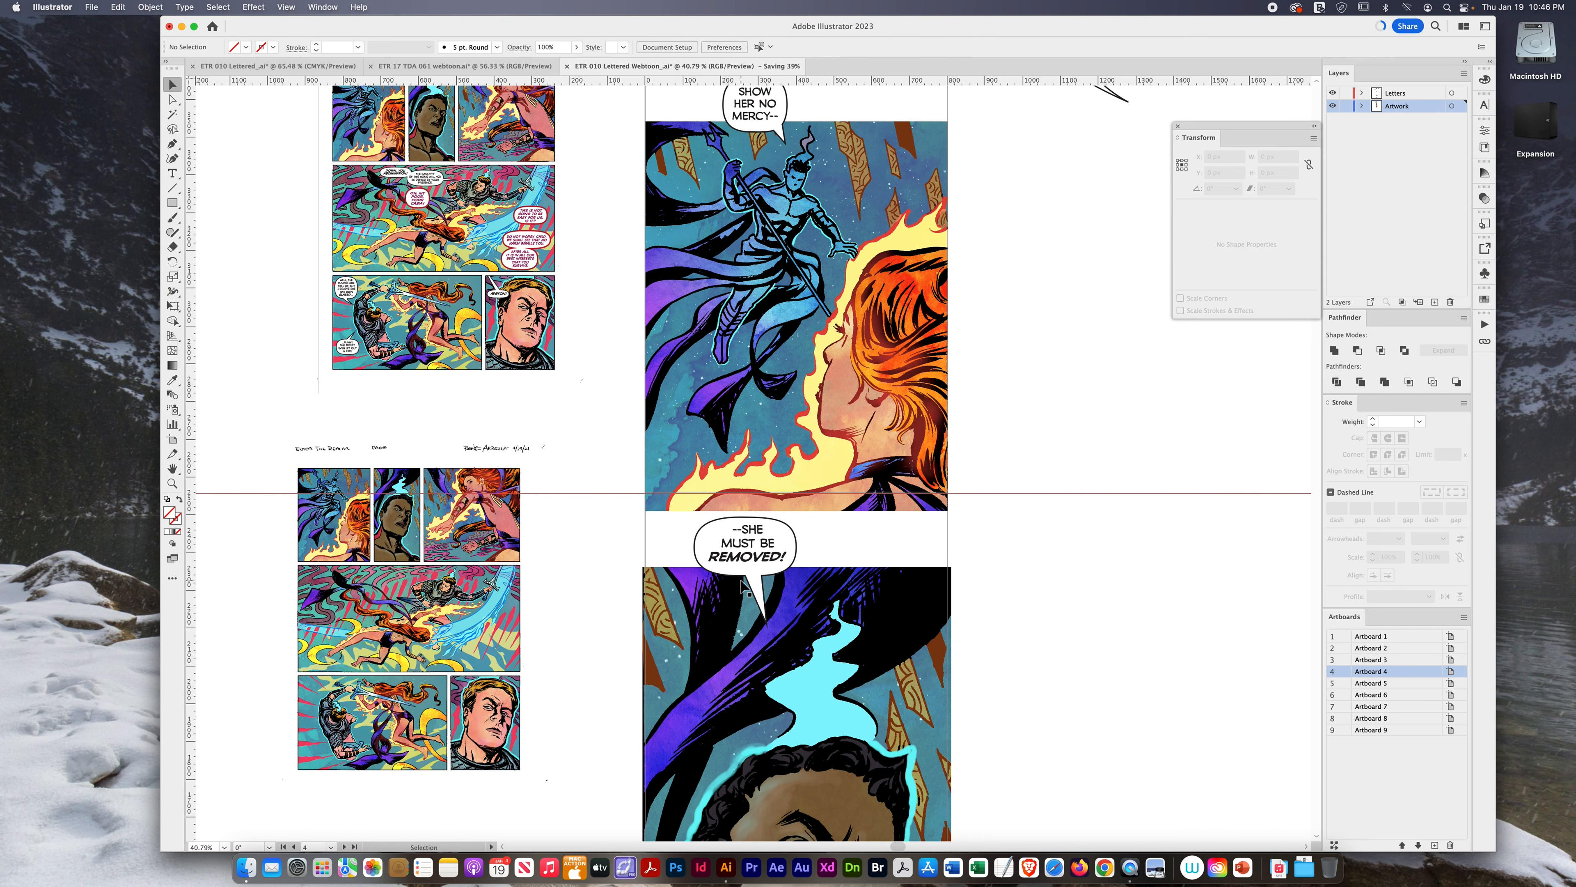
scroll(743, 587, up, 2)
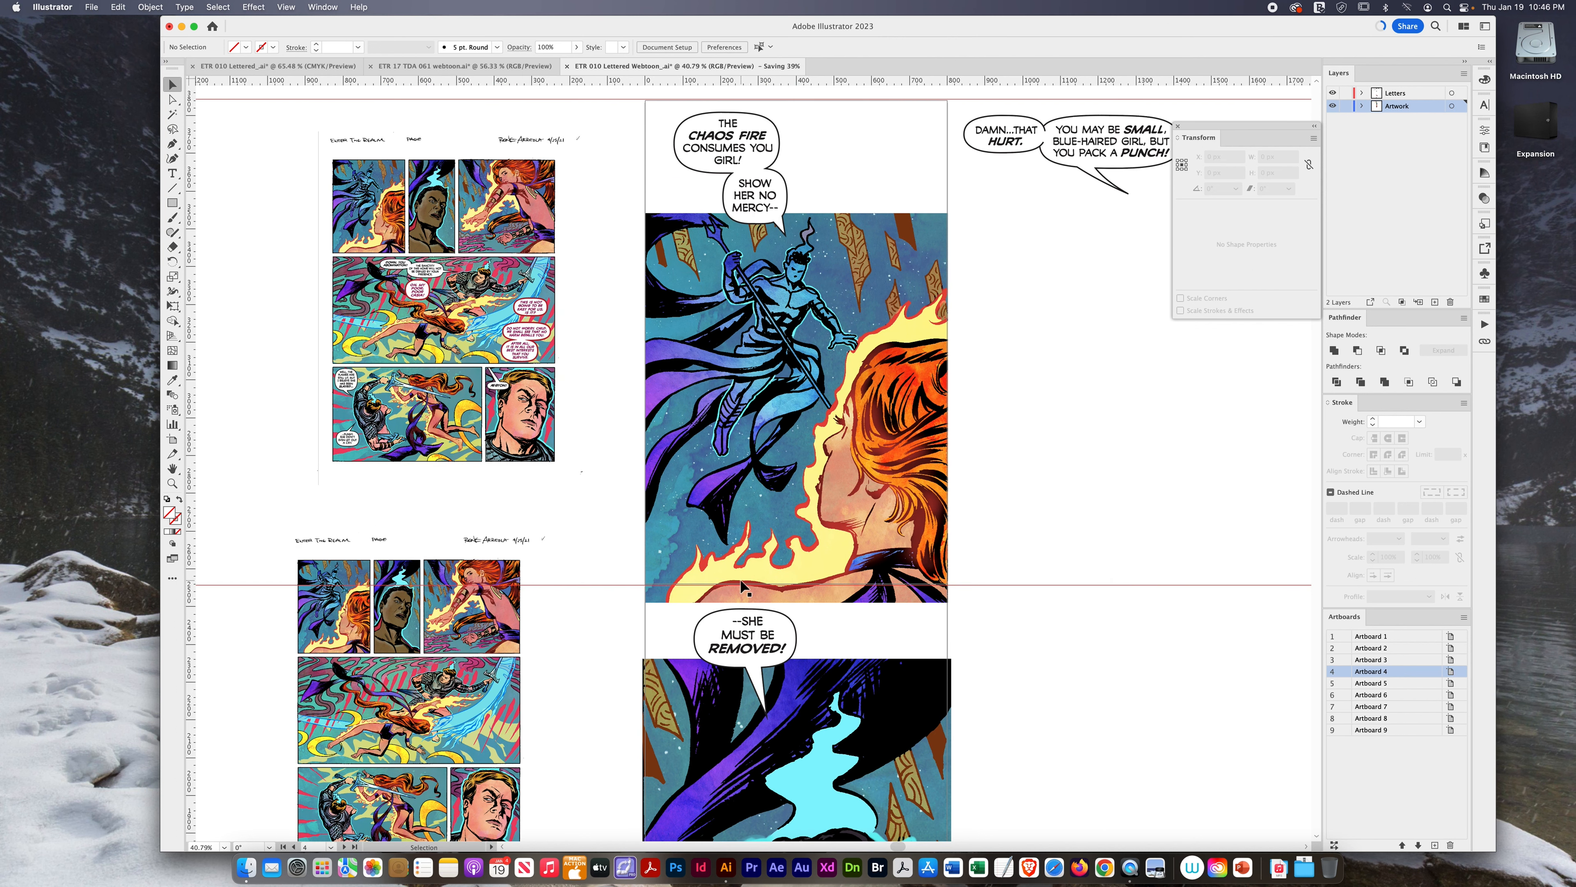
scroll(754, 483, up, 1)
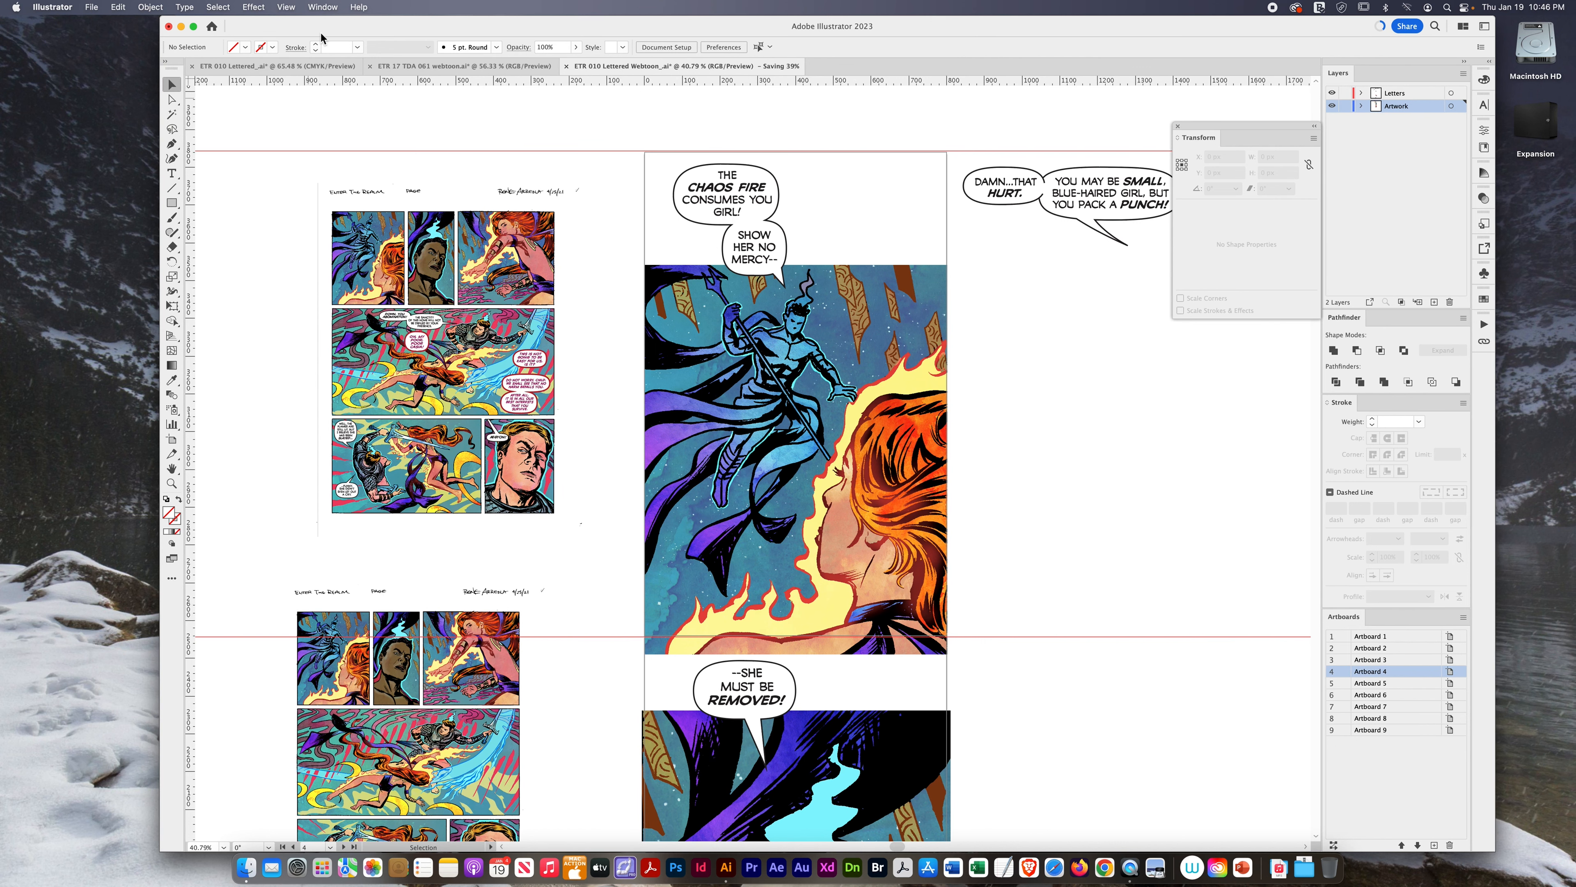
- Open Export for Screens for all the artboards and move its dialog off the webtoon's opening balloons
click(92, 8)
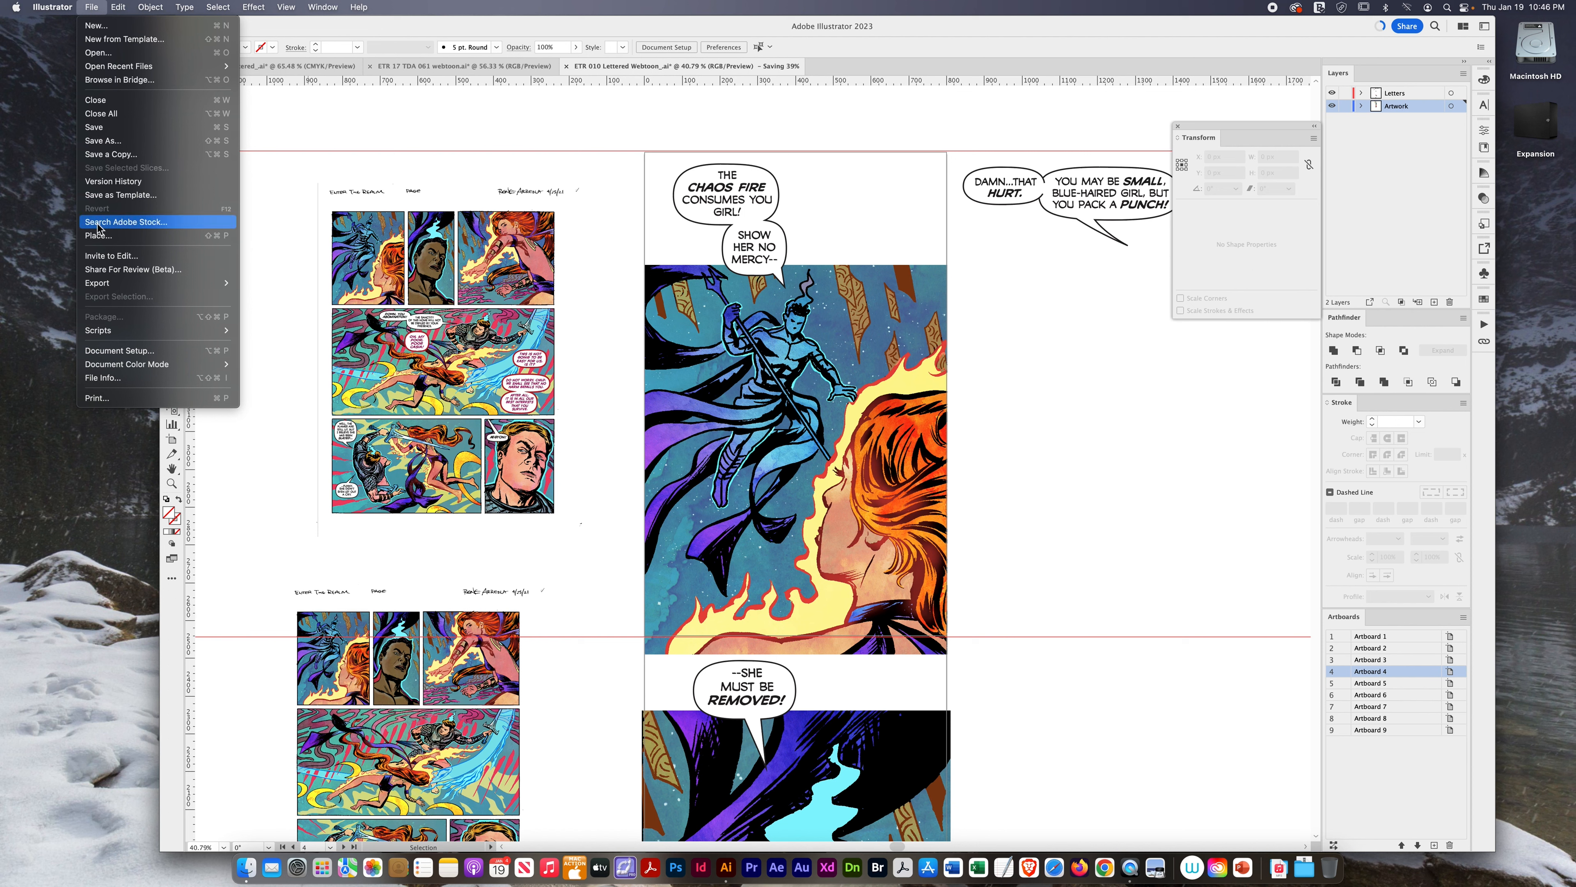
mouse_move(107, 287)
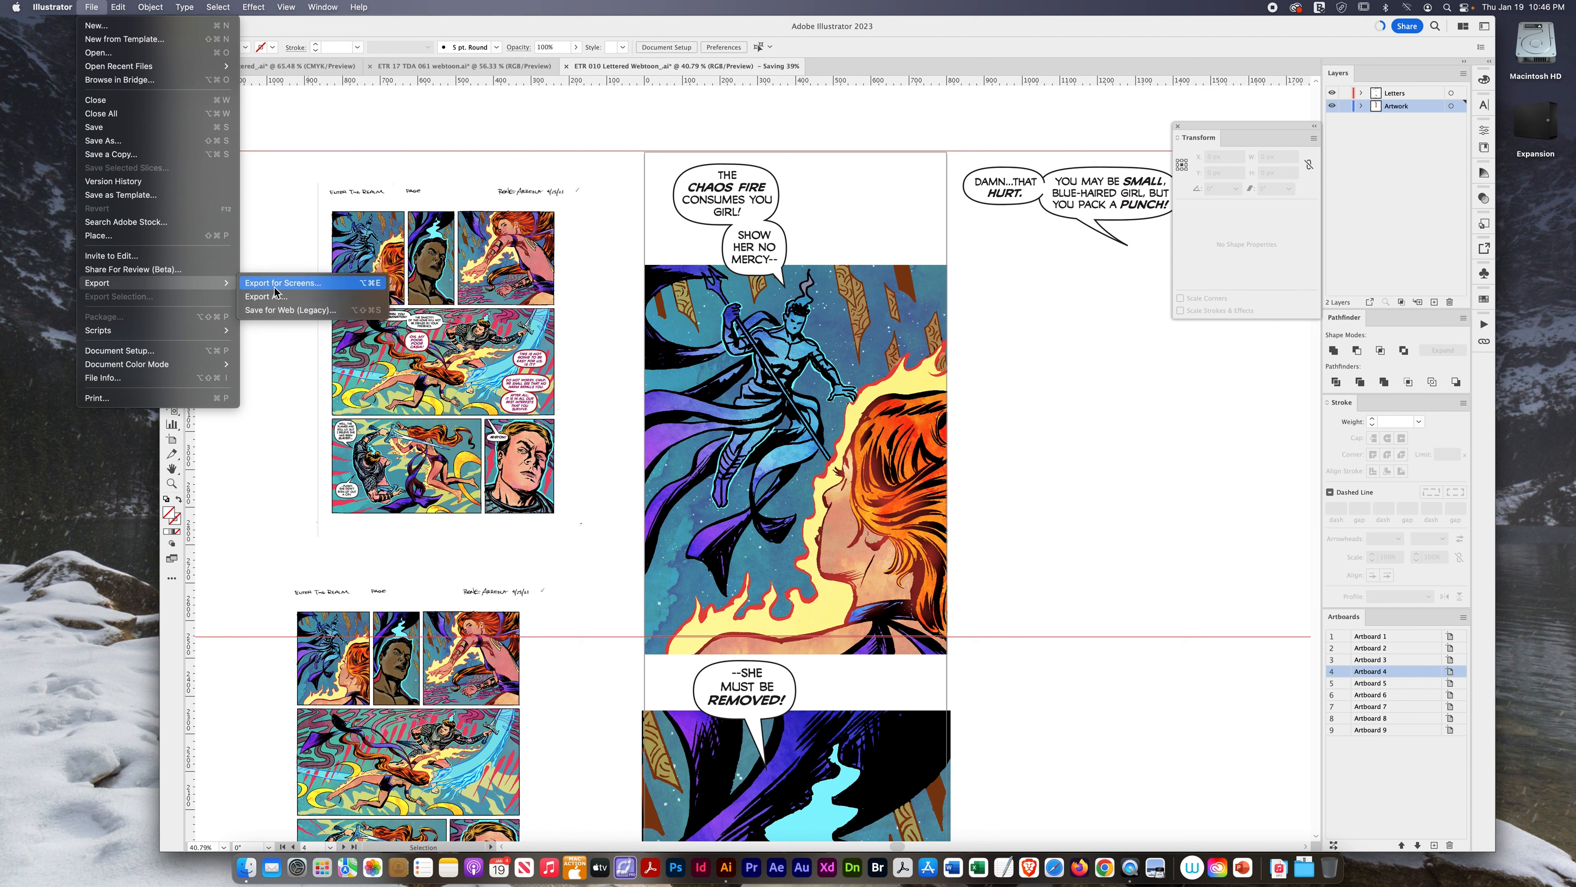
click(330, 288)
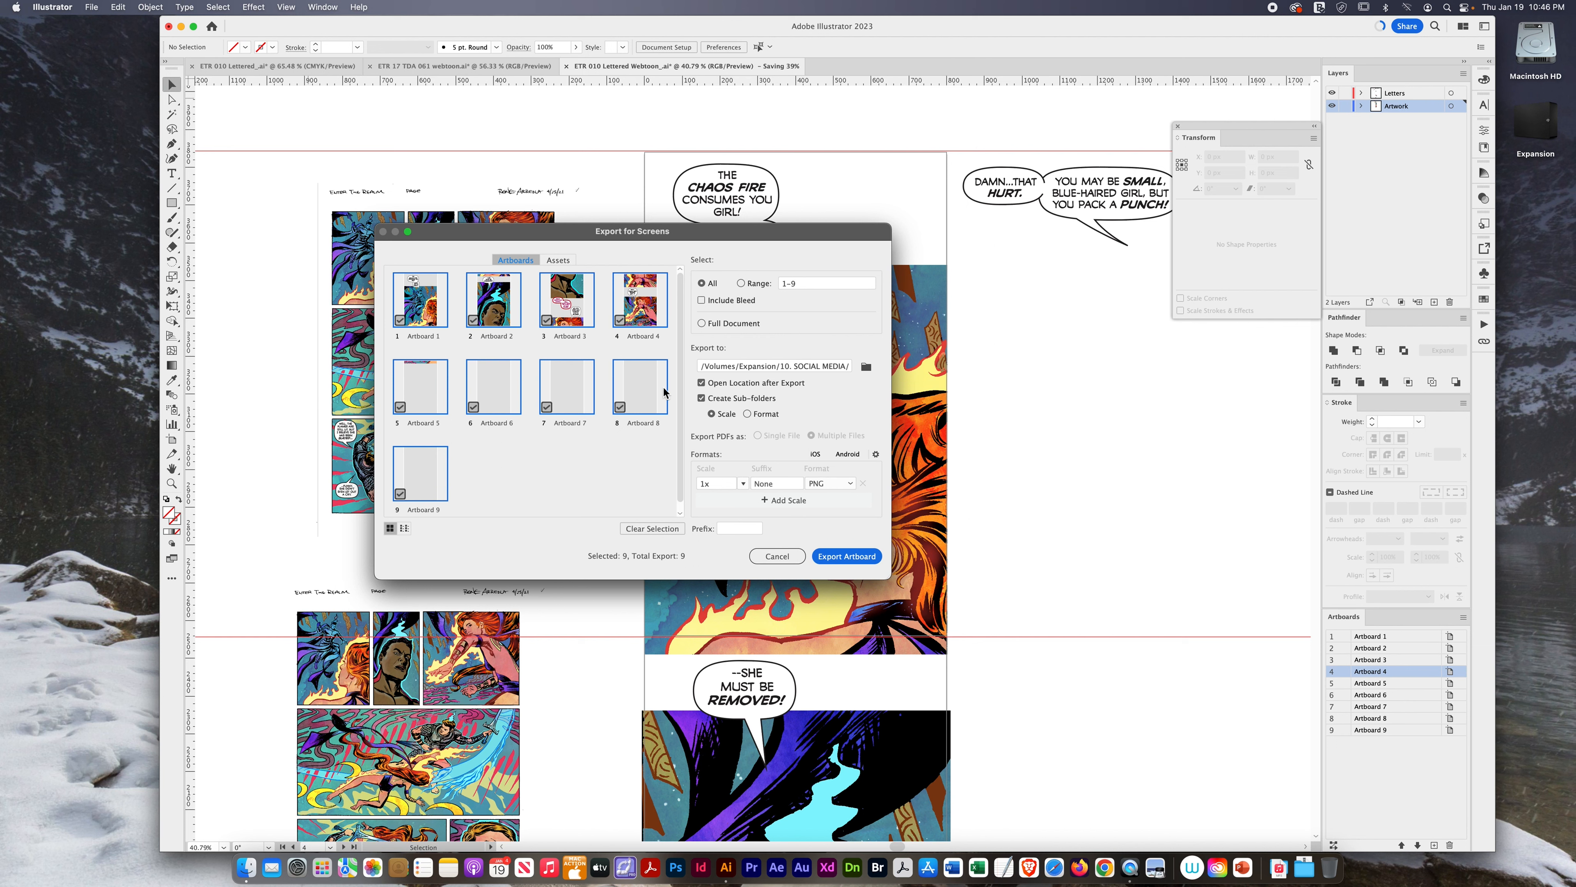
drag(695, 236, 838, 239)
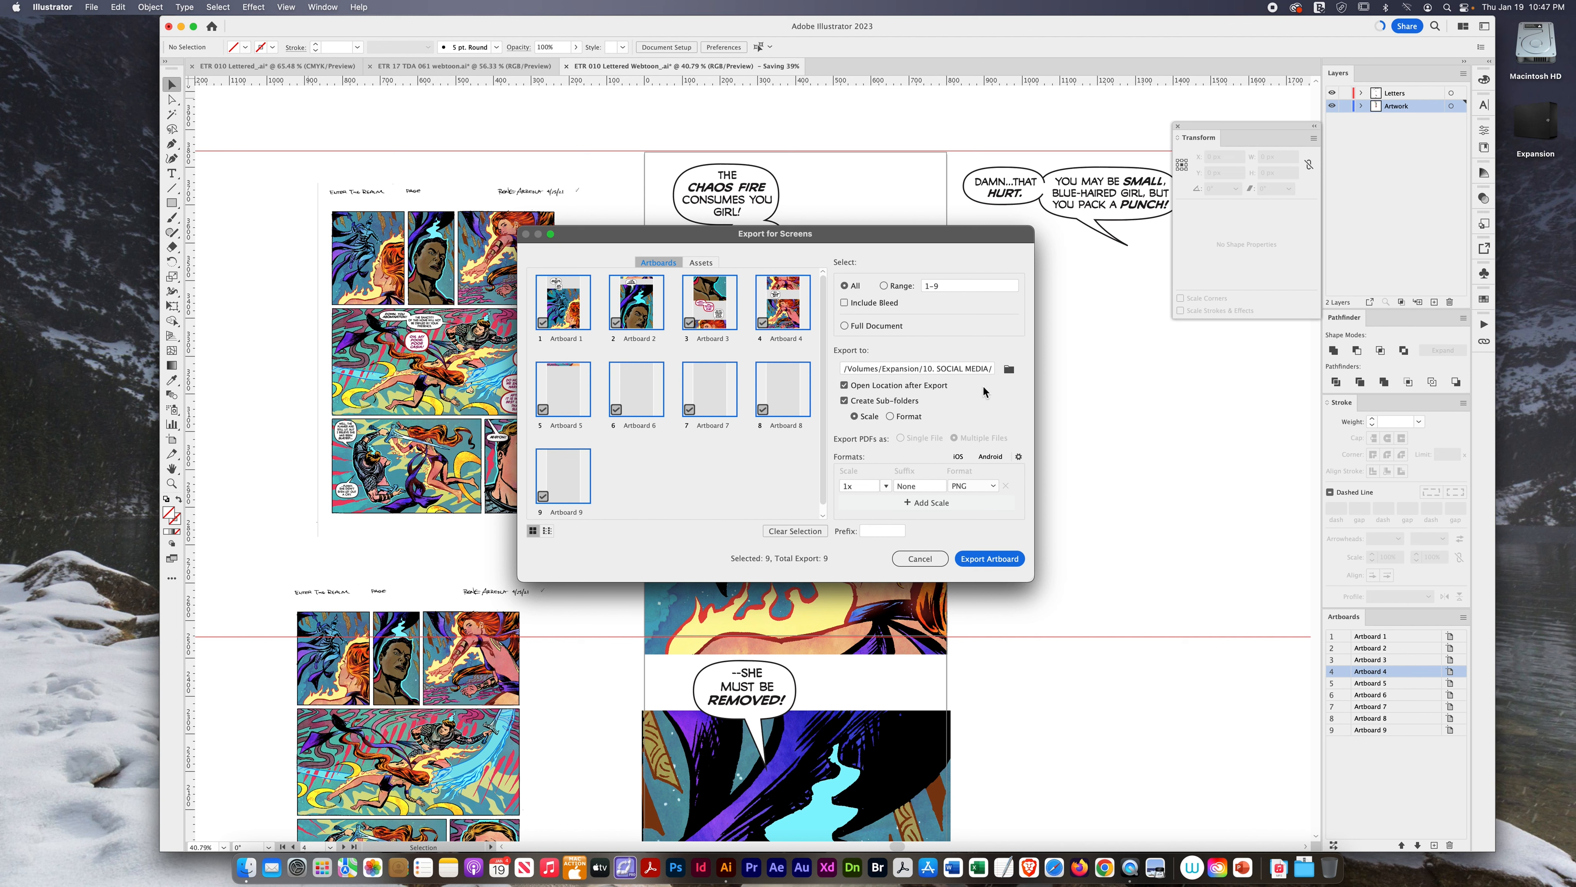
- Create a folder named For Webtoon inside 054 as the export destination and export all artboards as 1x PNG files
click(1010, 371)
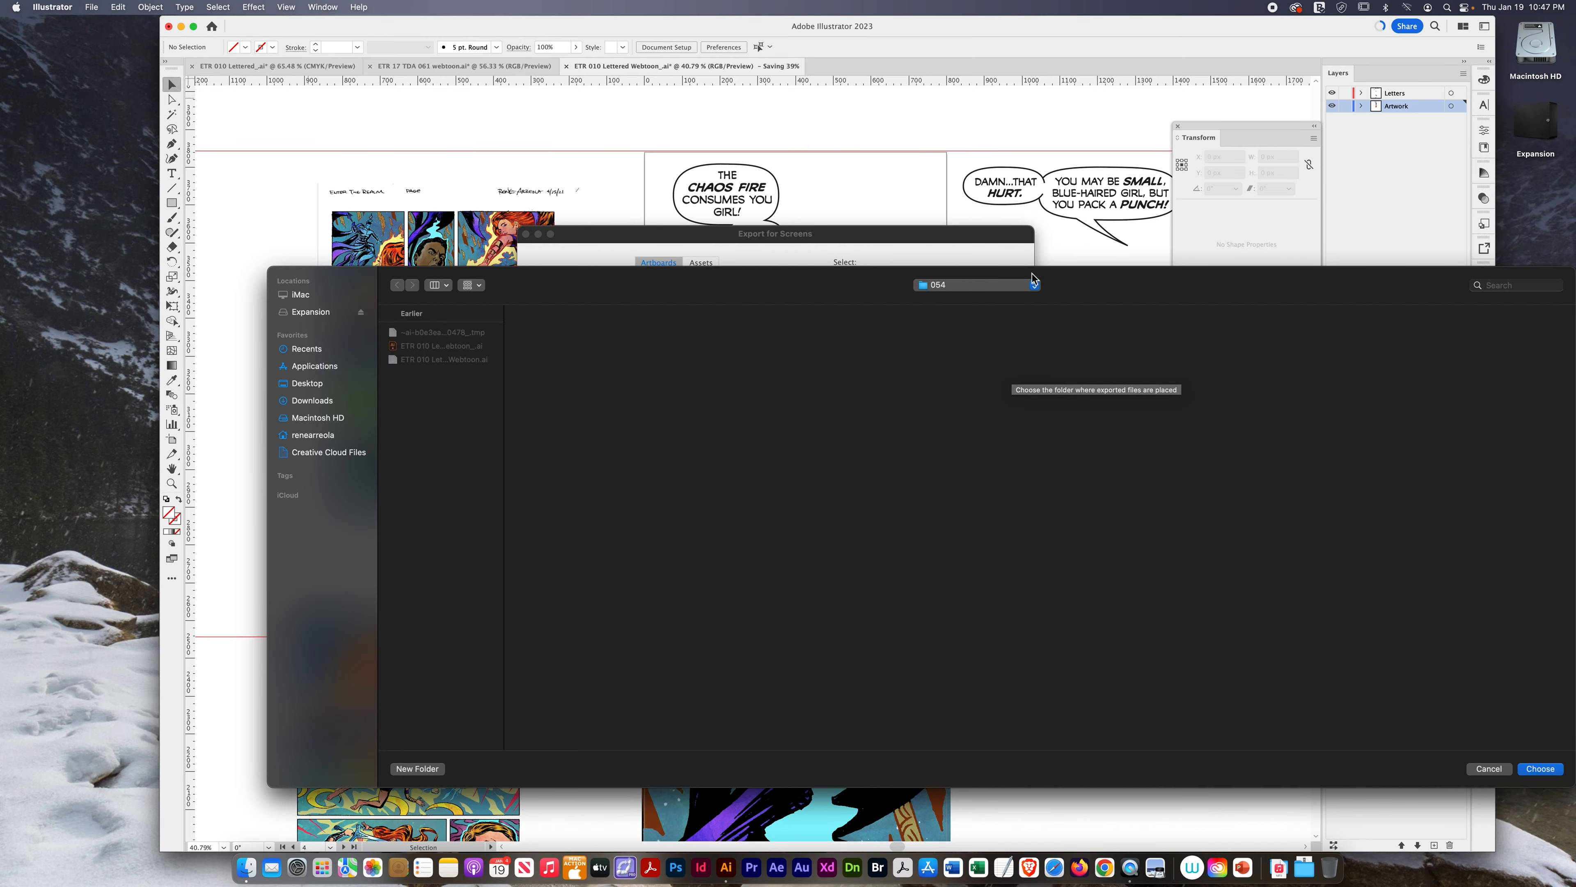
drag(1034, 277, 974, 265)
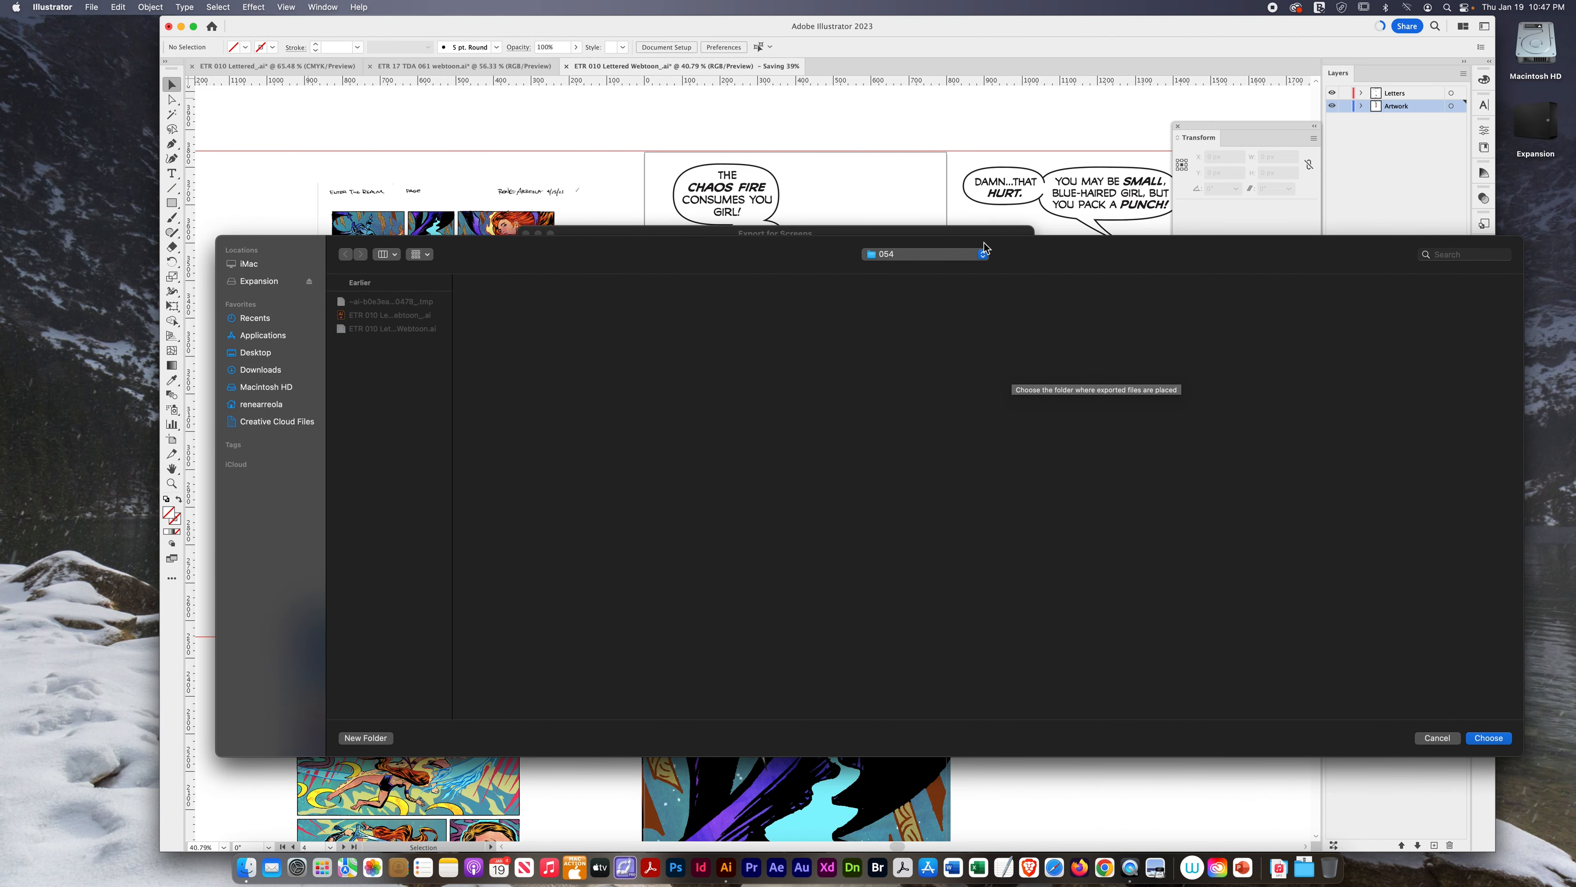
click(368, 739)
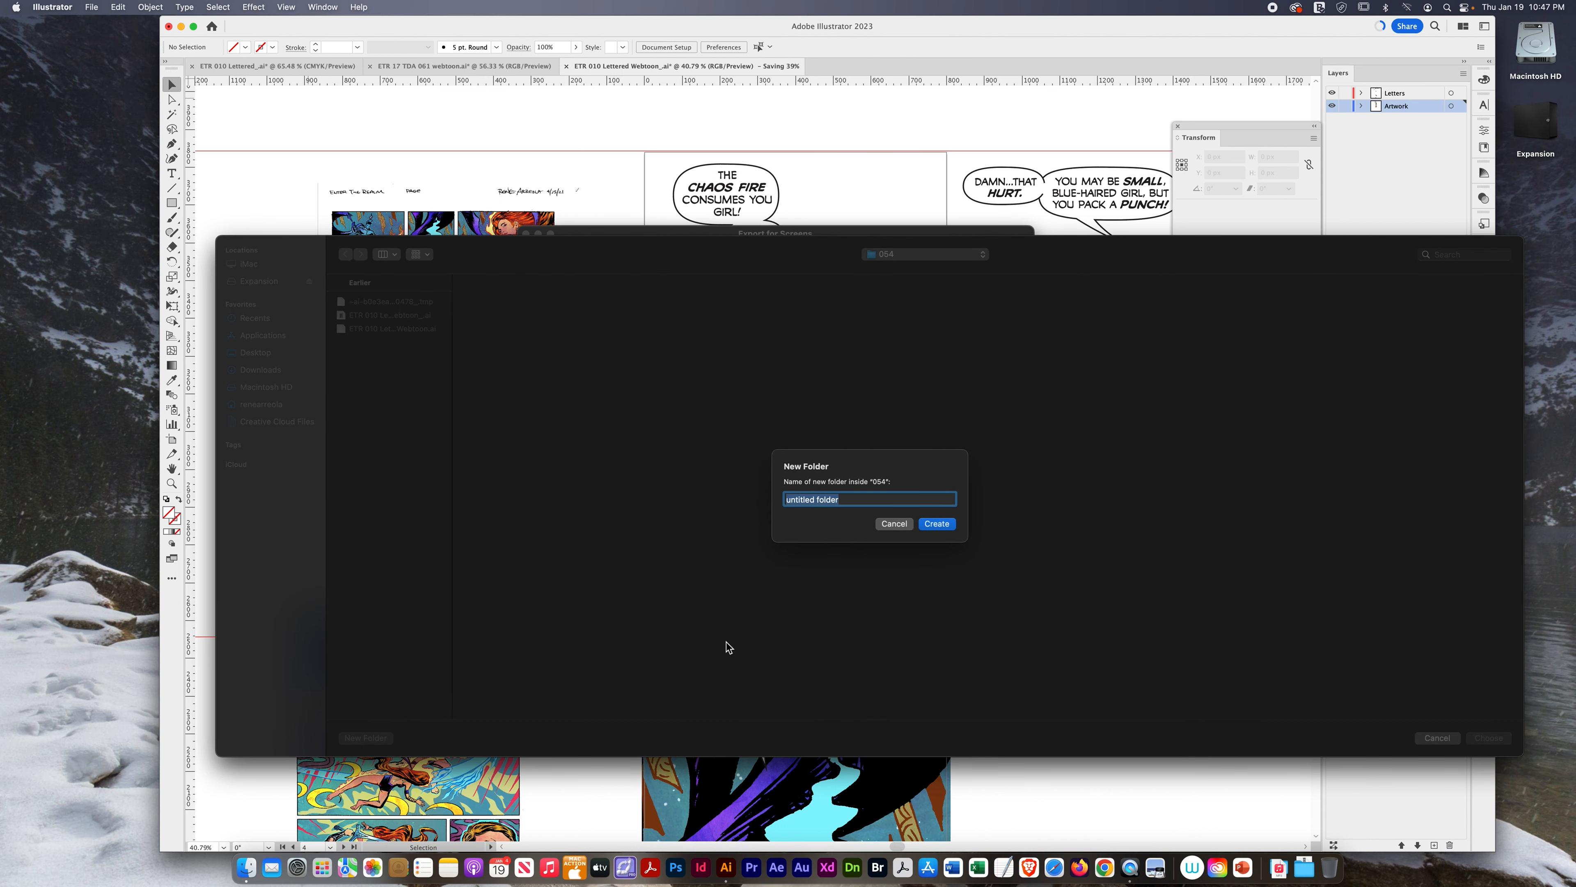
text(F)
text(oro)
key(BackSpace)
text(Webtoon)
click(937, 525)
click(1489, 739)
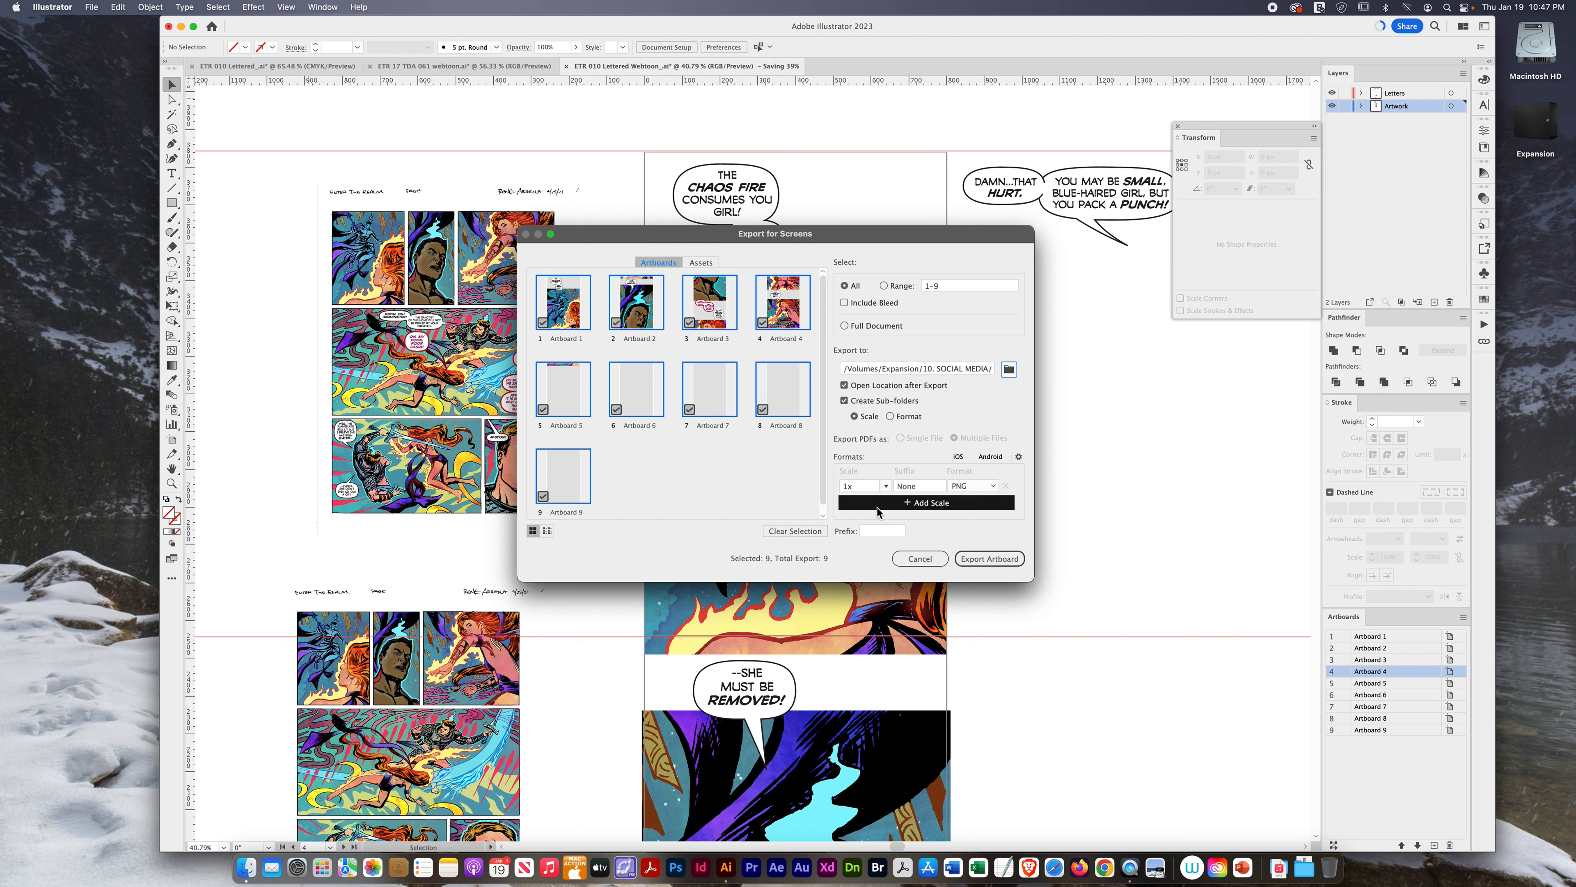
click(981, 562)
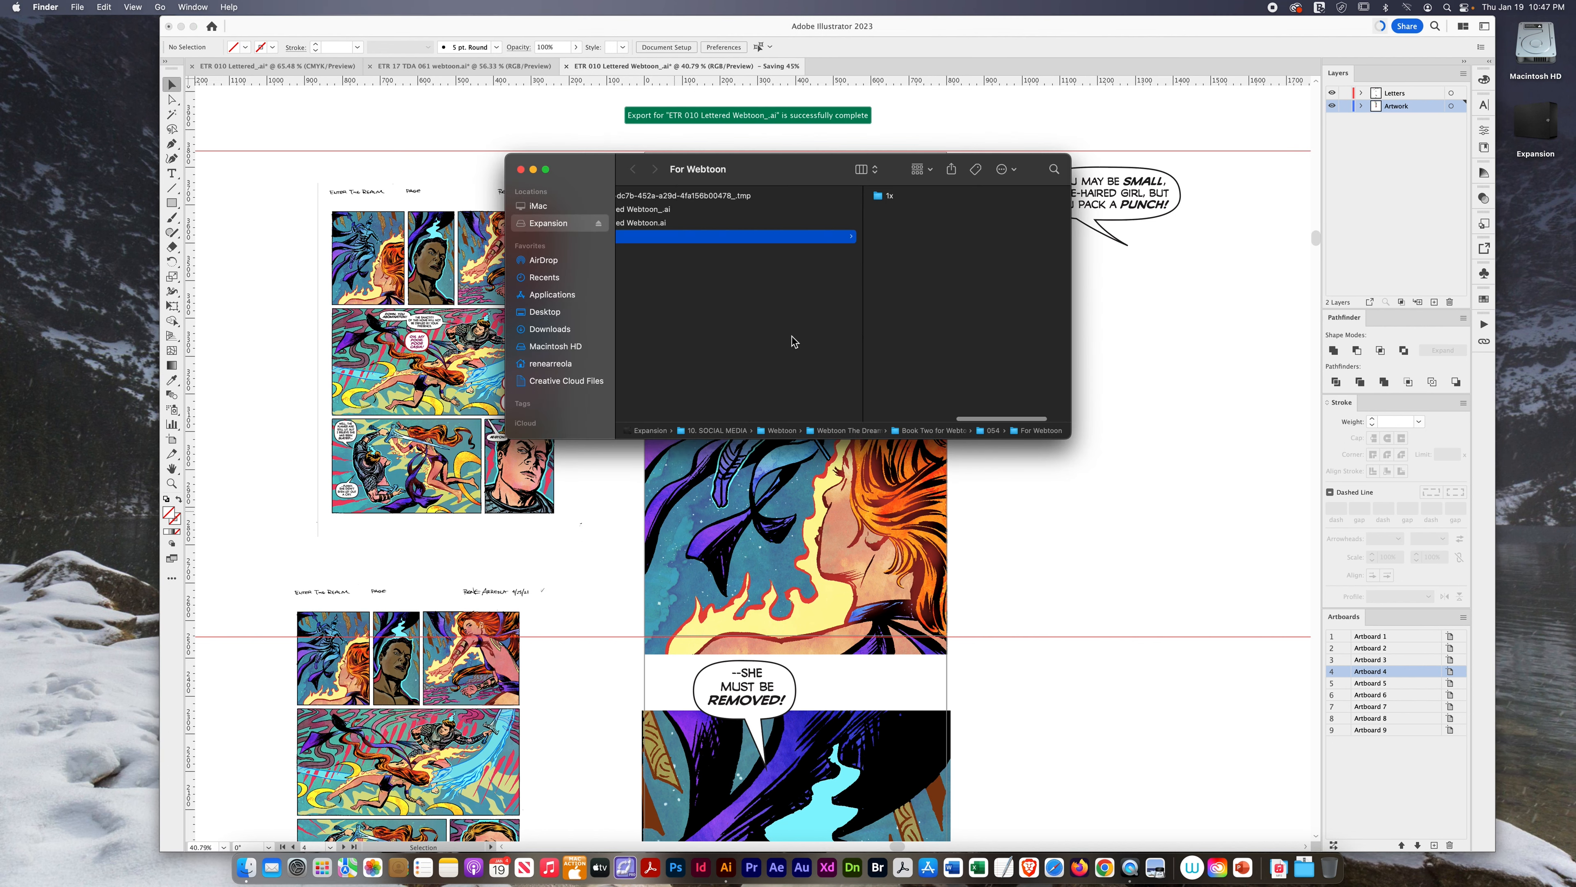
- In Finder, browse the folder hierarchy around 054 and open the exported 1x folder inside For Webtoon
scroll(795, 342, left, 10)
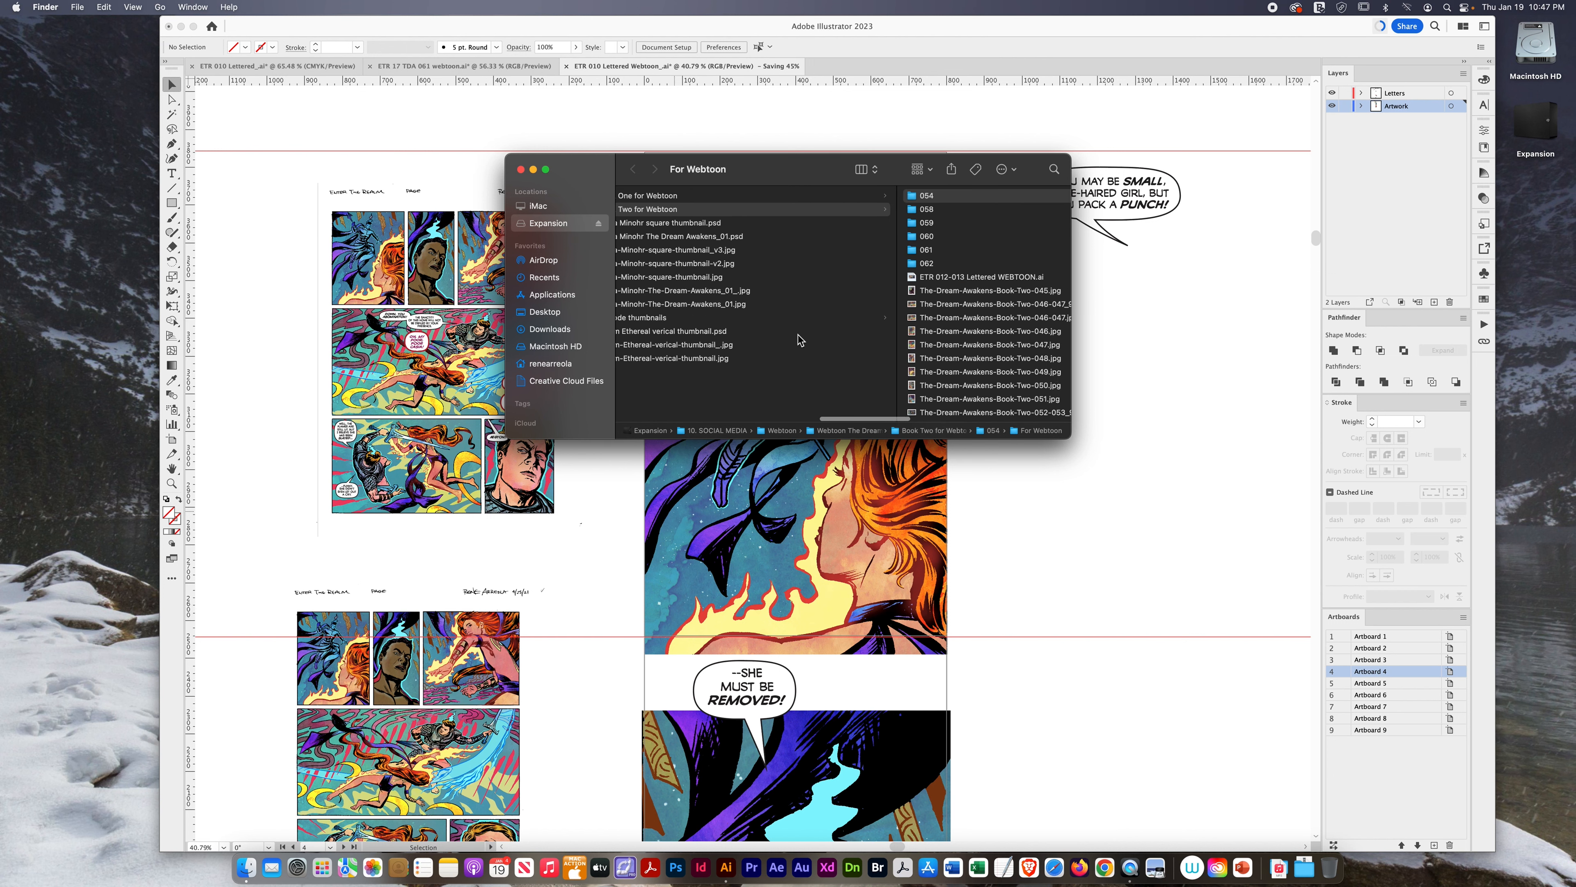
scroll(798, 338, right, 5)
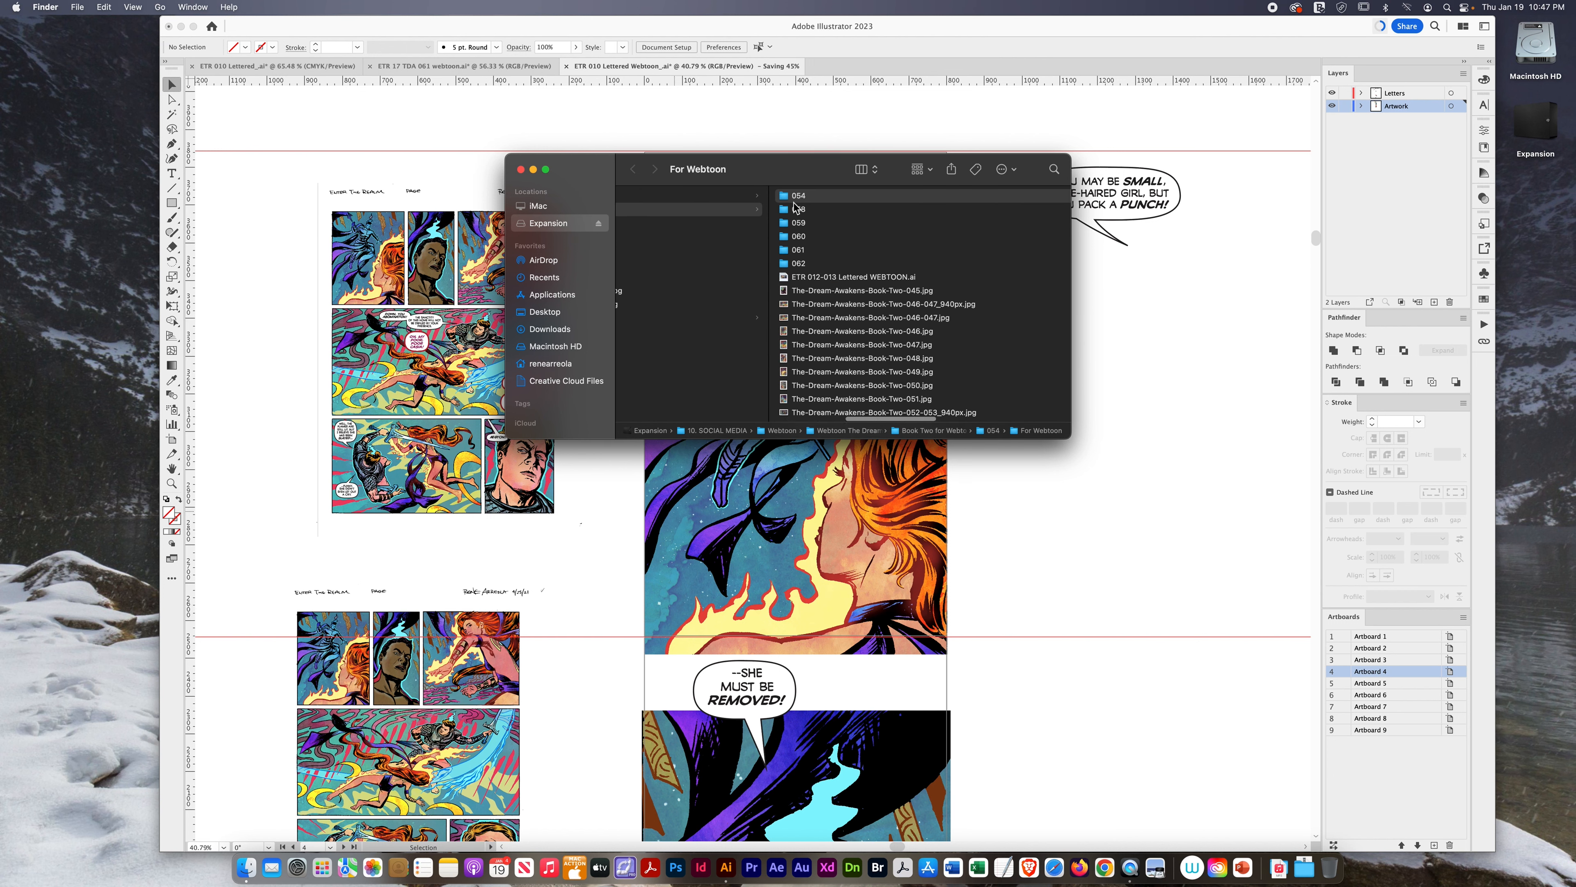
scroll(867, 261, right, 8)
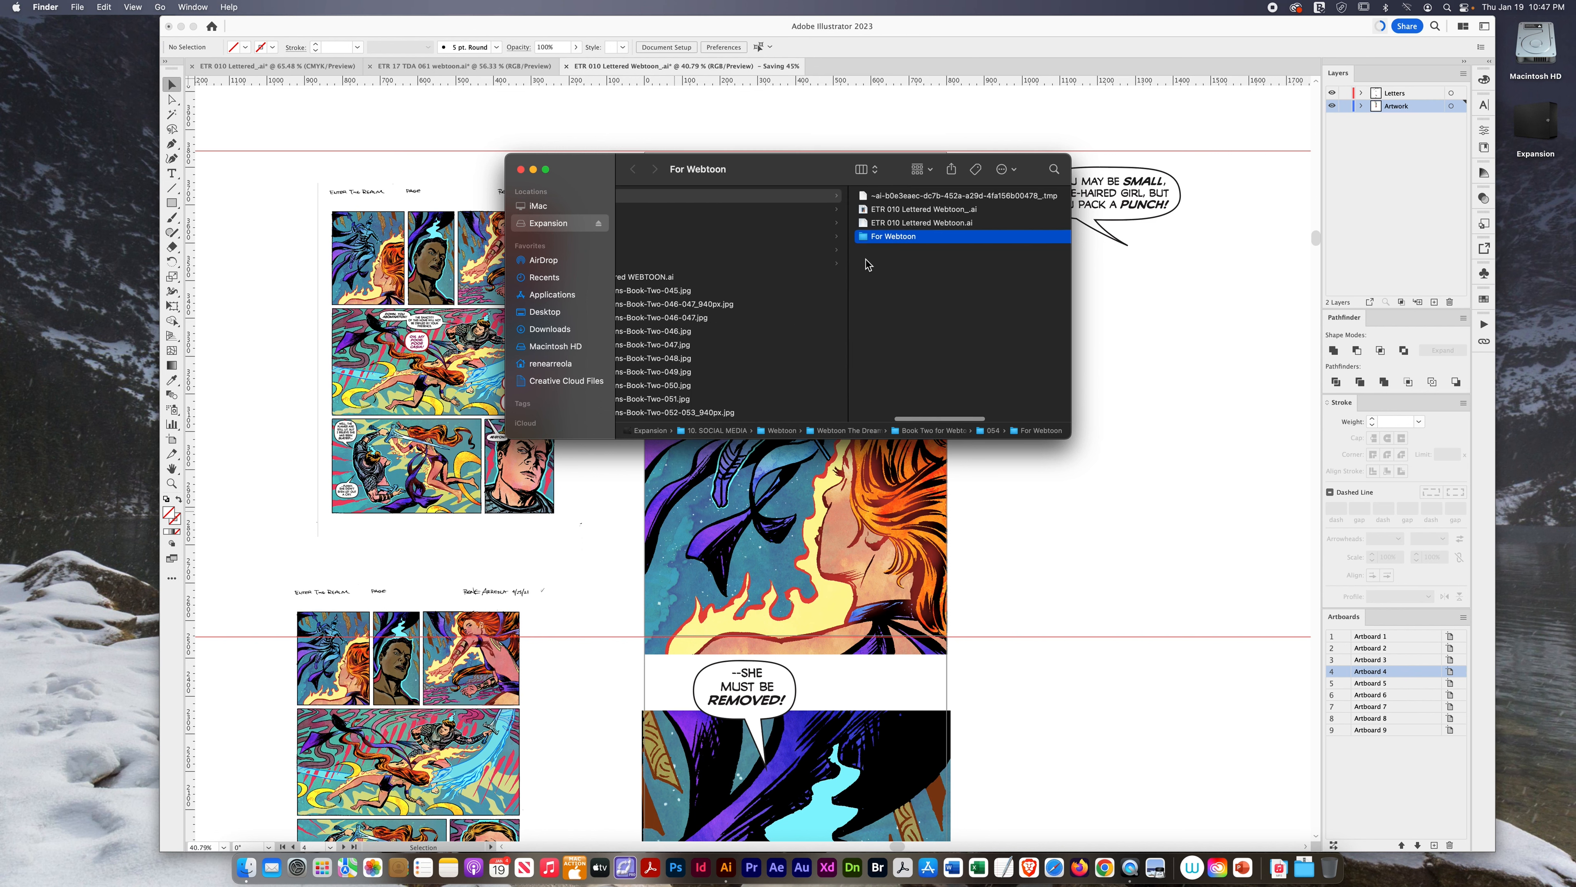
scroll(875, 267, right, 2)
scroll(880, 269, right, 6)
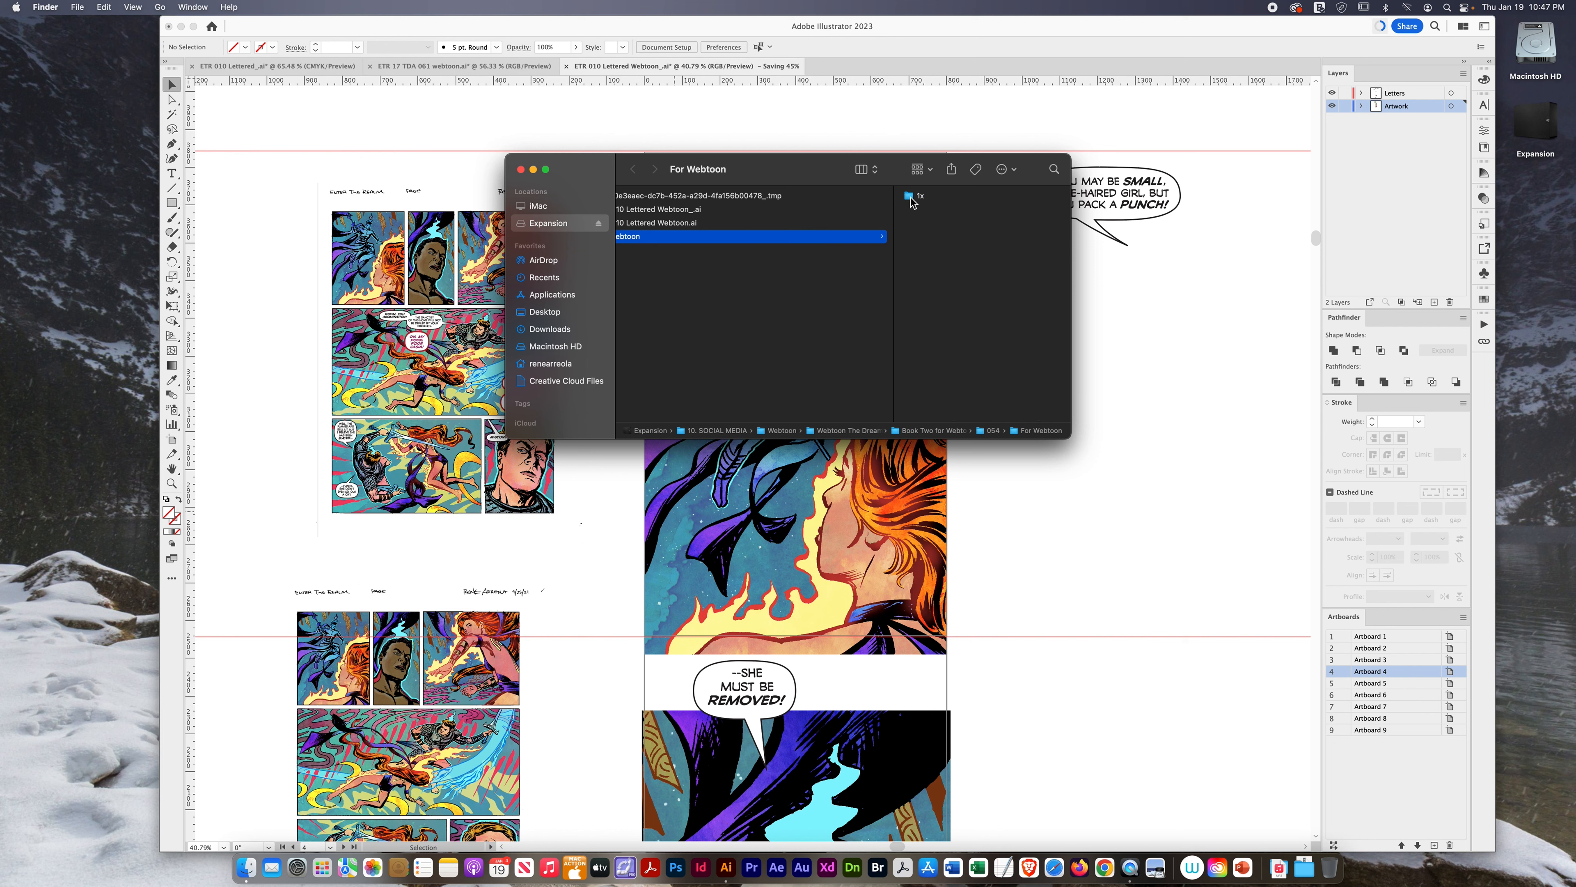
click(911, 199)
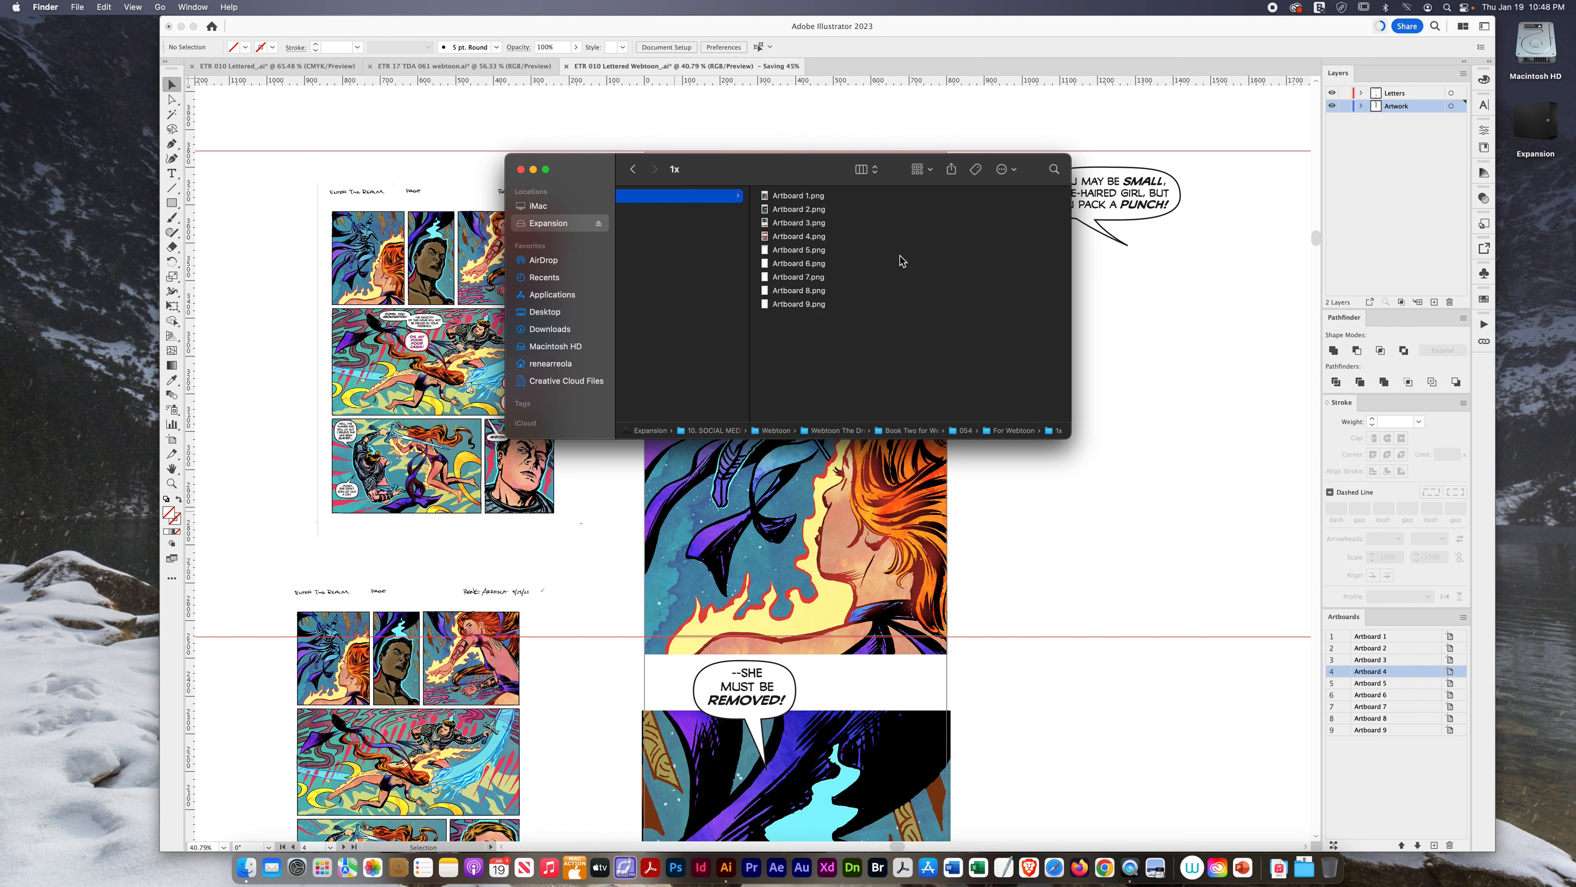
- Preview the exported PNGs from Artboard 1 through Artboard 5 with Quick Look, closing it and returning to the Illustrator document
click(767, 200)
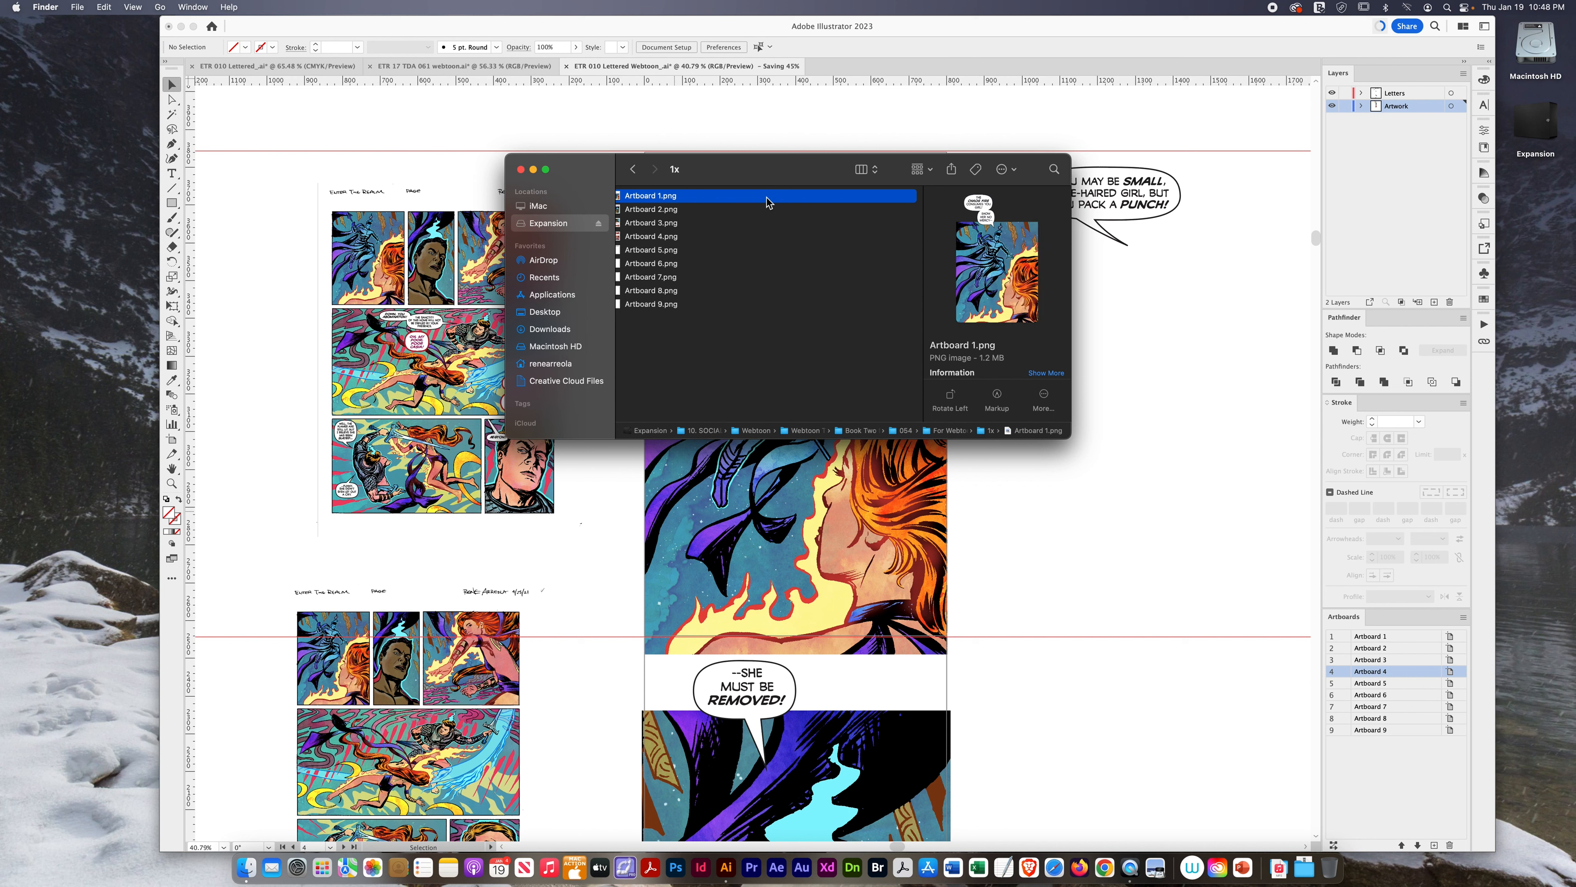
key(space)
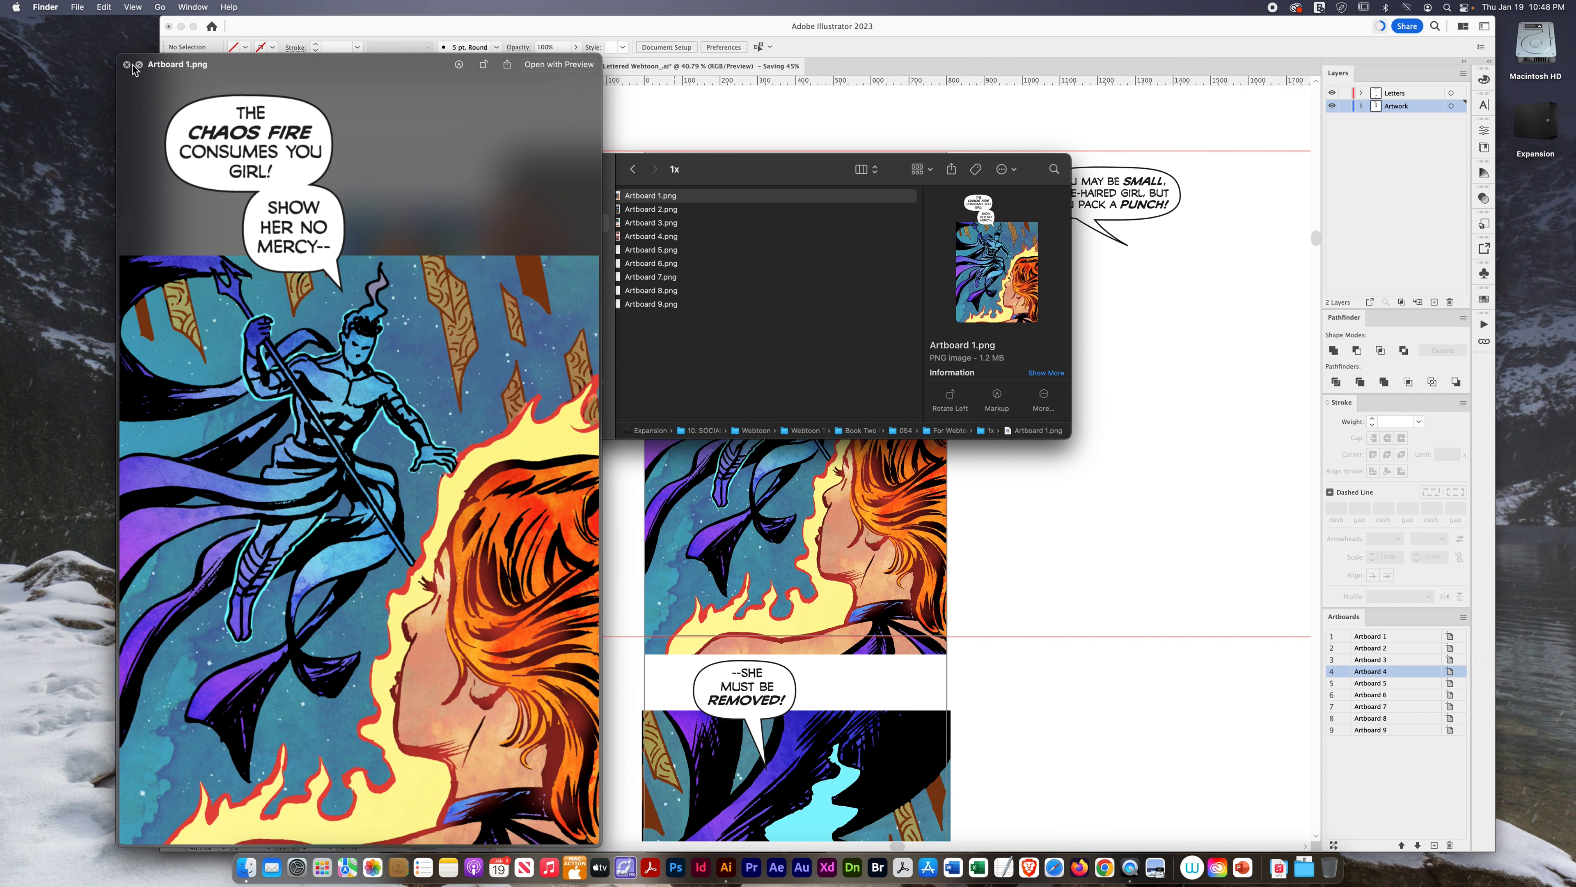
key(Down)
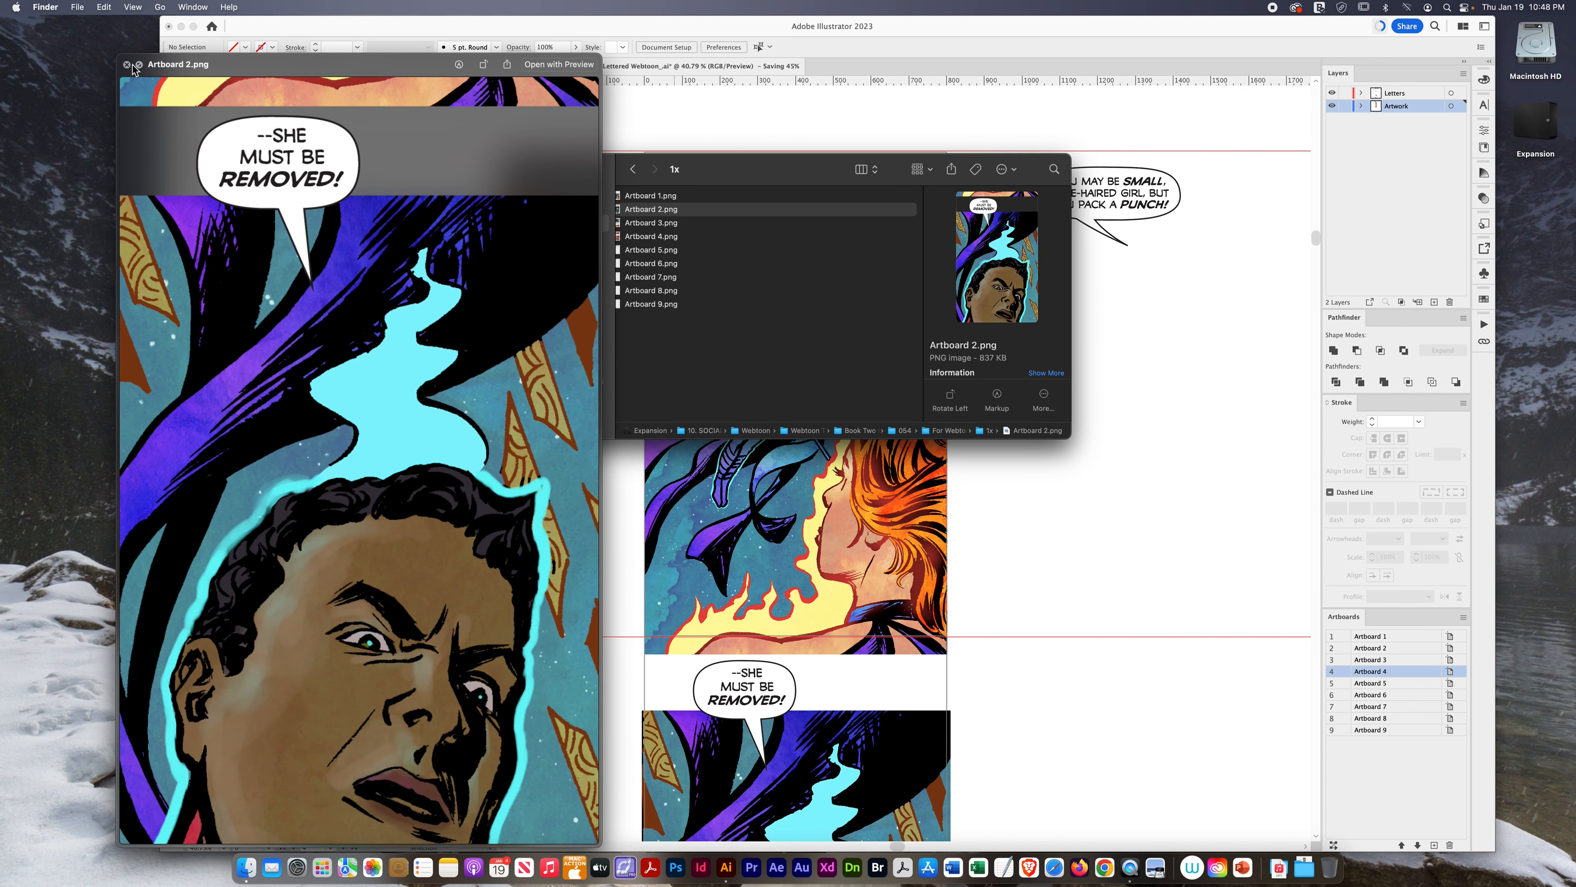
key(Down)
key(Down)
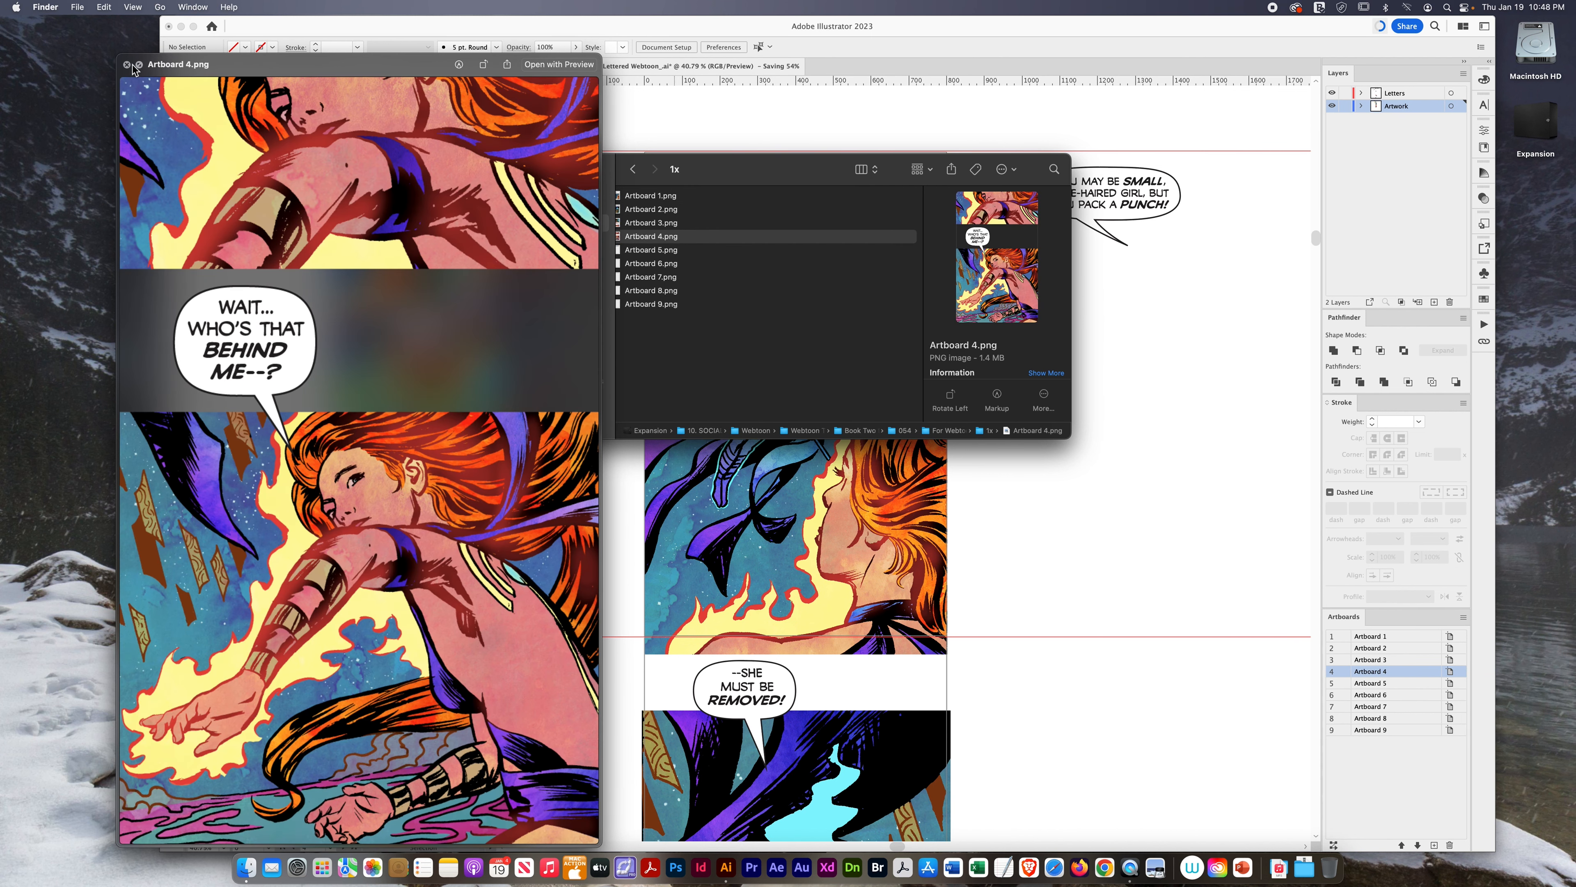
key(Down)
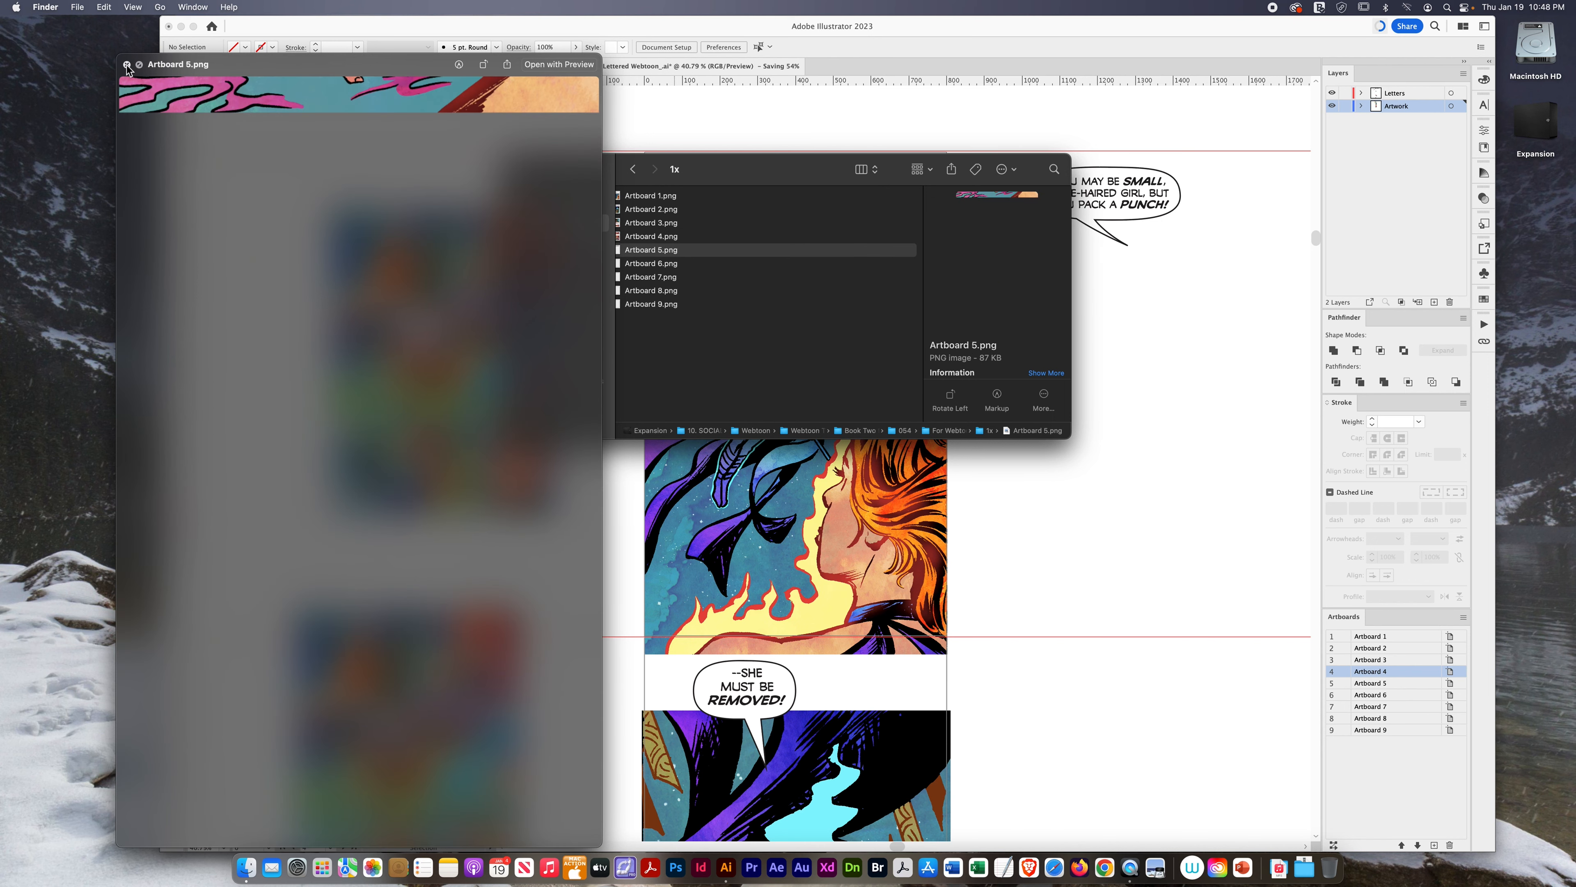
click(127, 65)
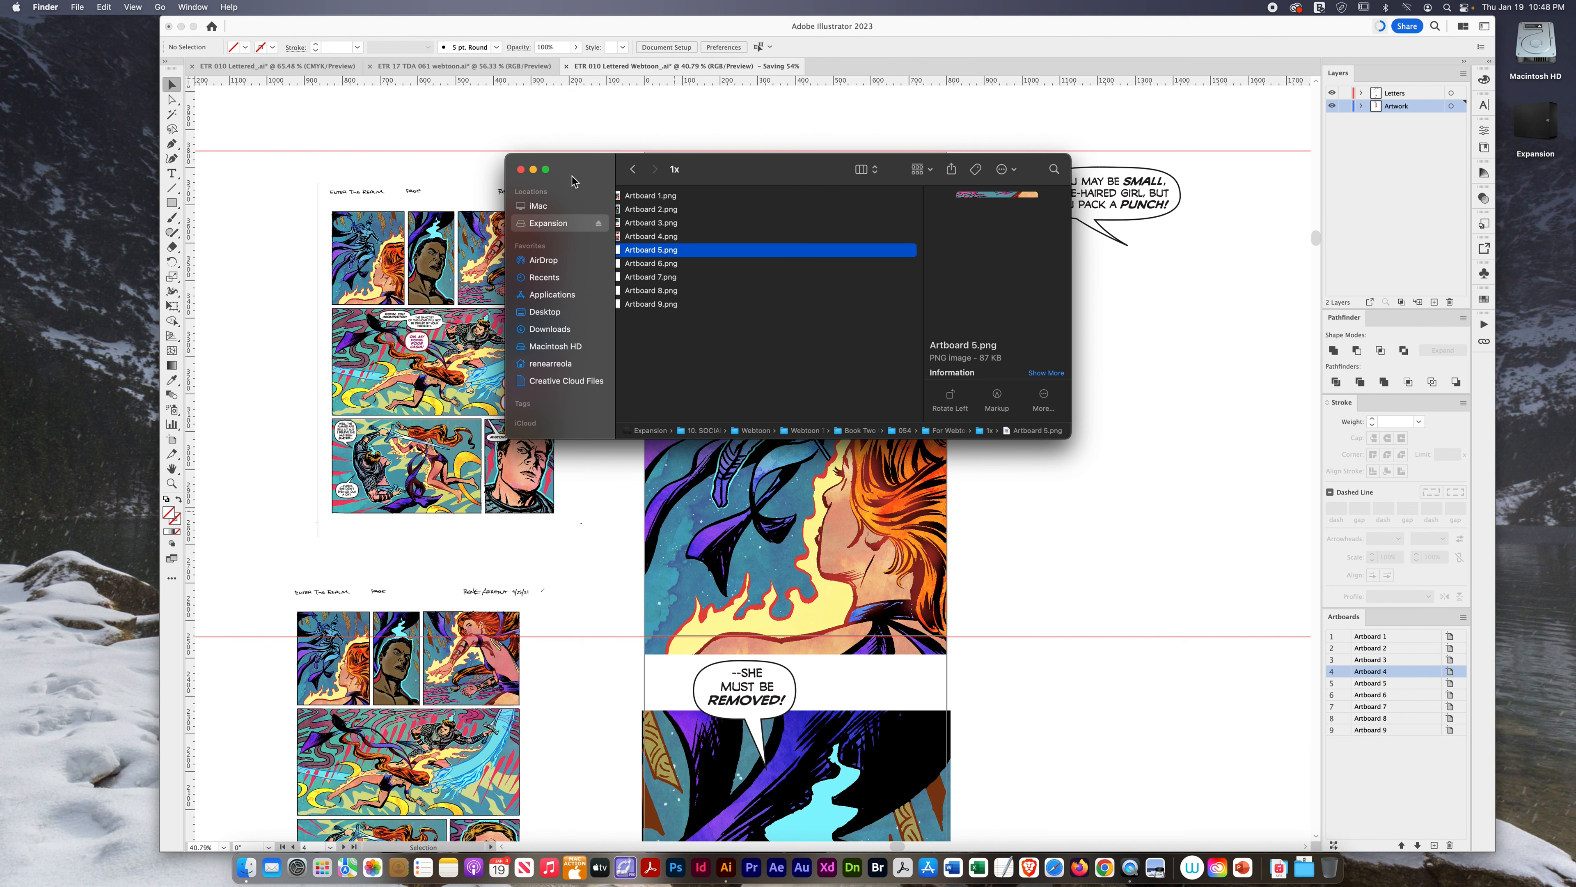
click(720, 107)
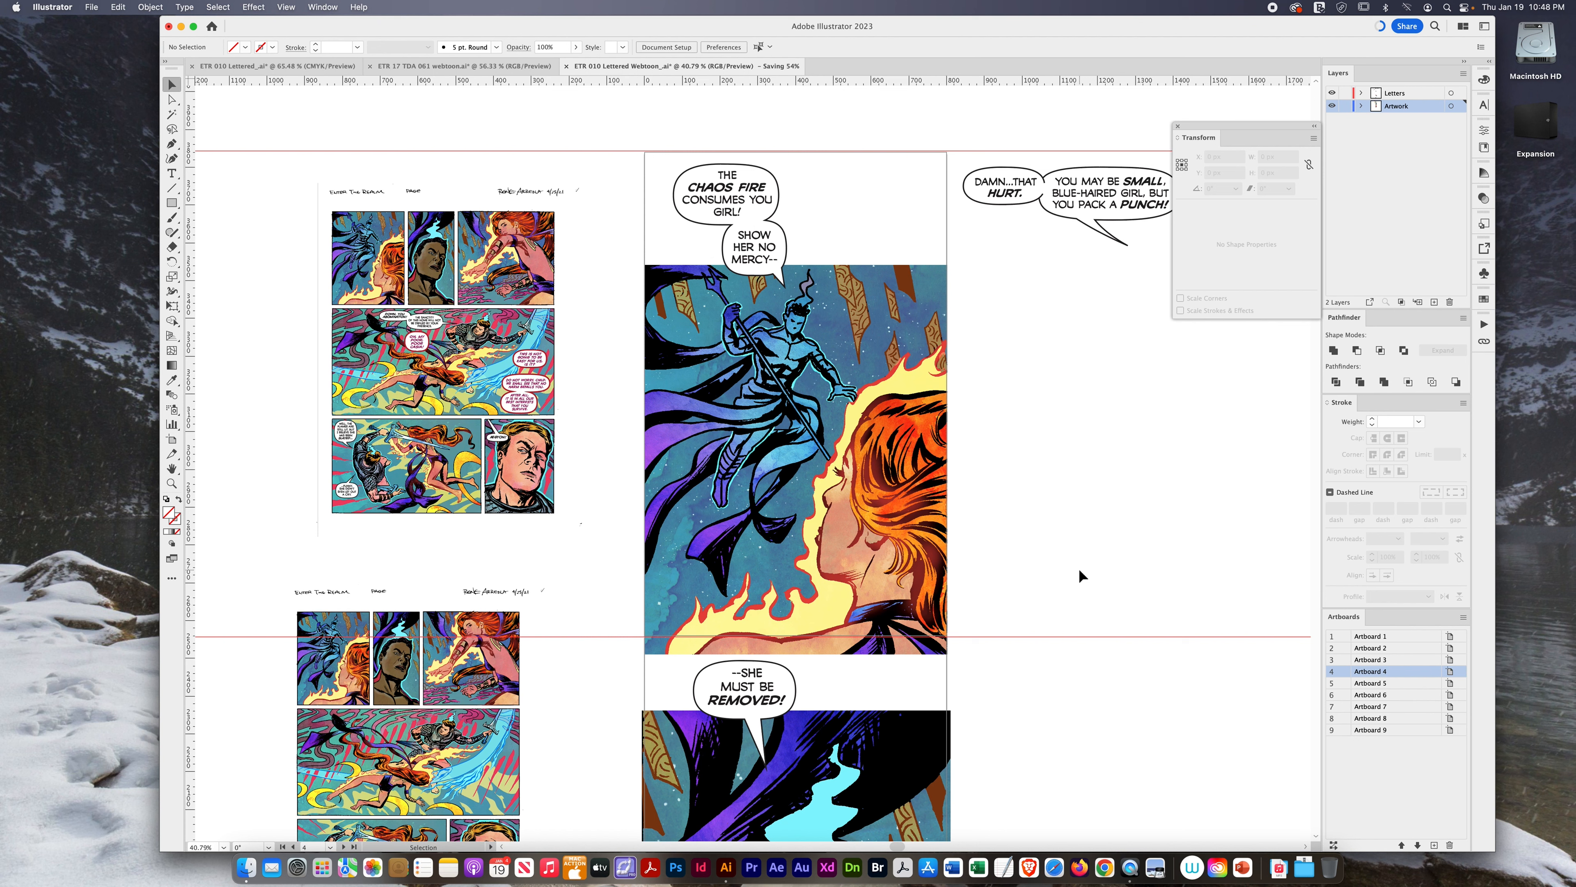
- Switch to the WEBTOON dashboard in Chrome and start a new episode for The Realm Ethereal: The Dream Awakens
click(1105, 869)
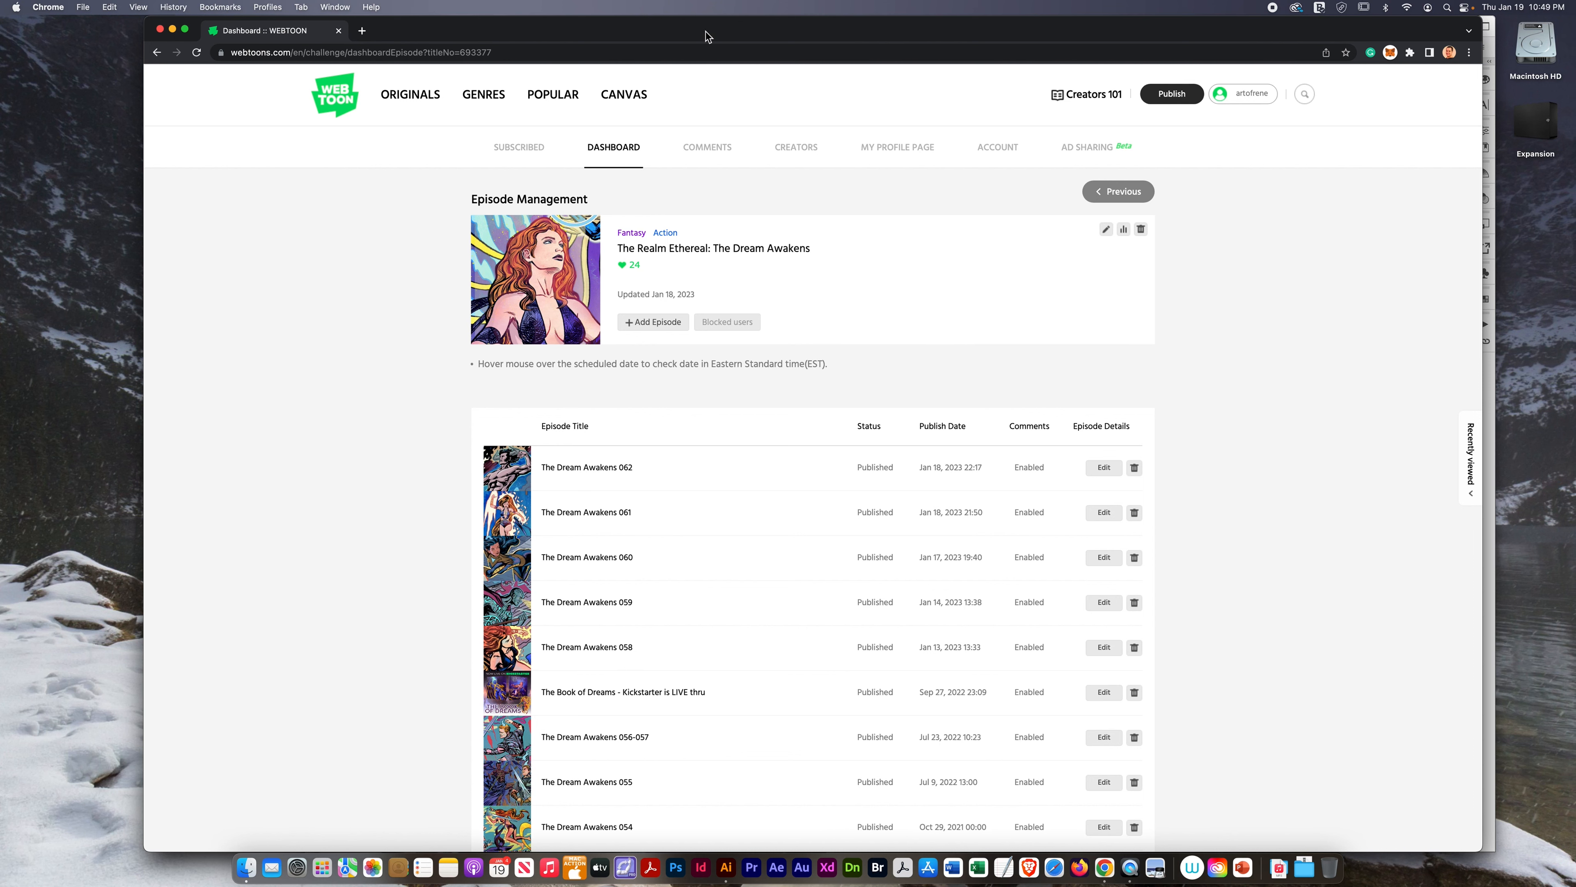
drag(705, 36, 720, 36)
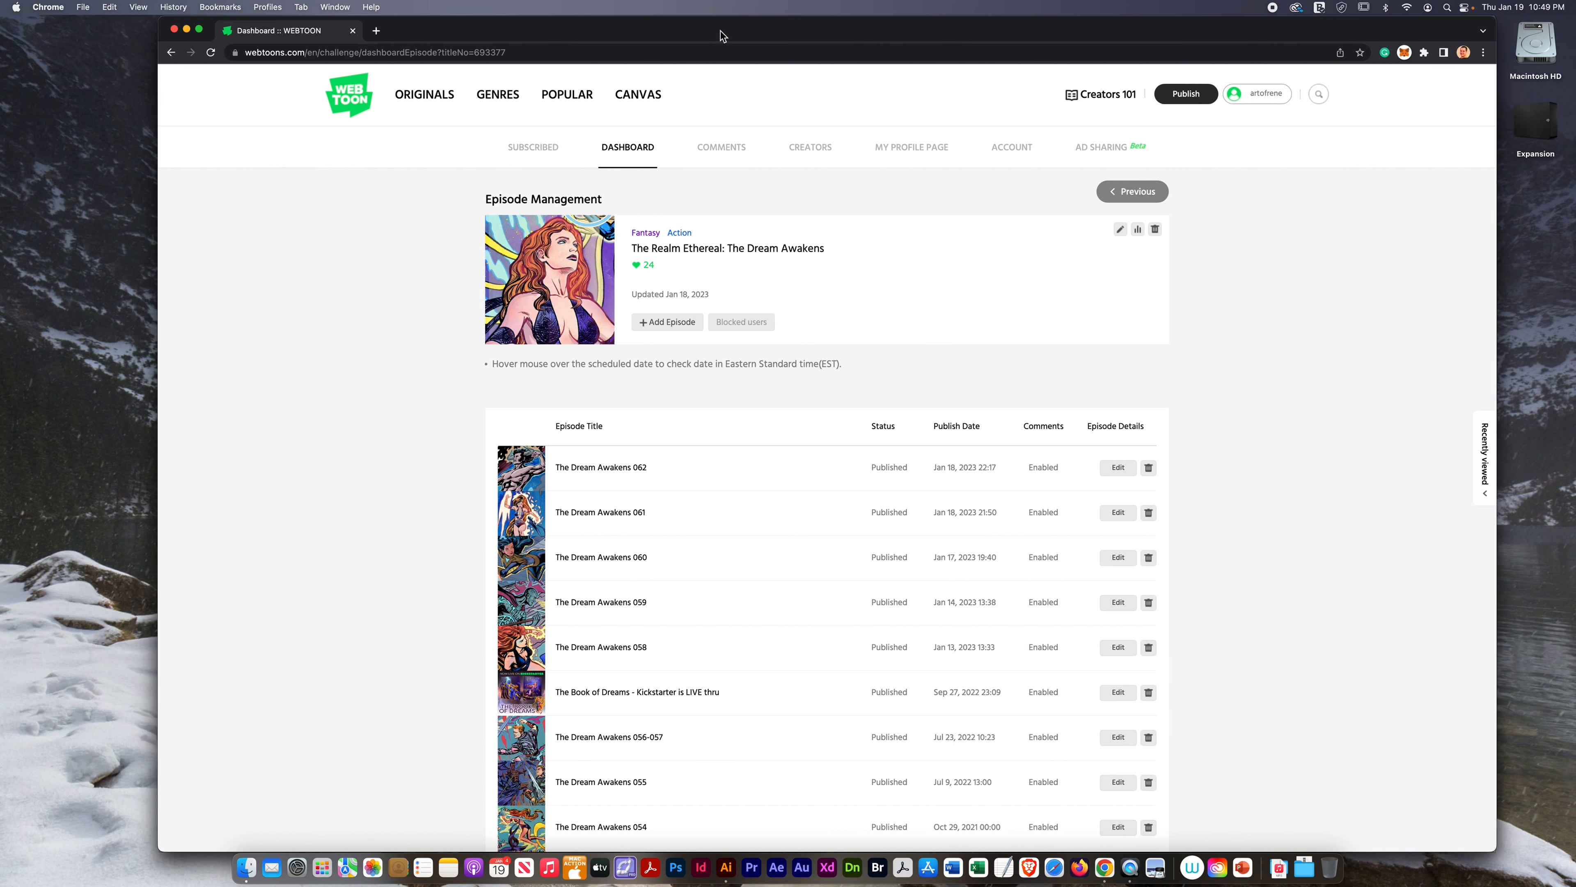
click(678, 323)
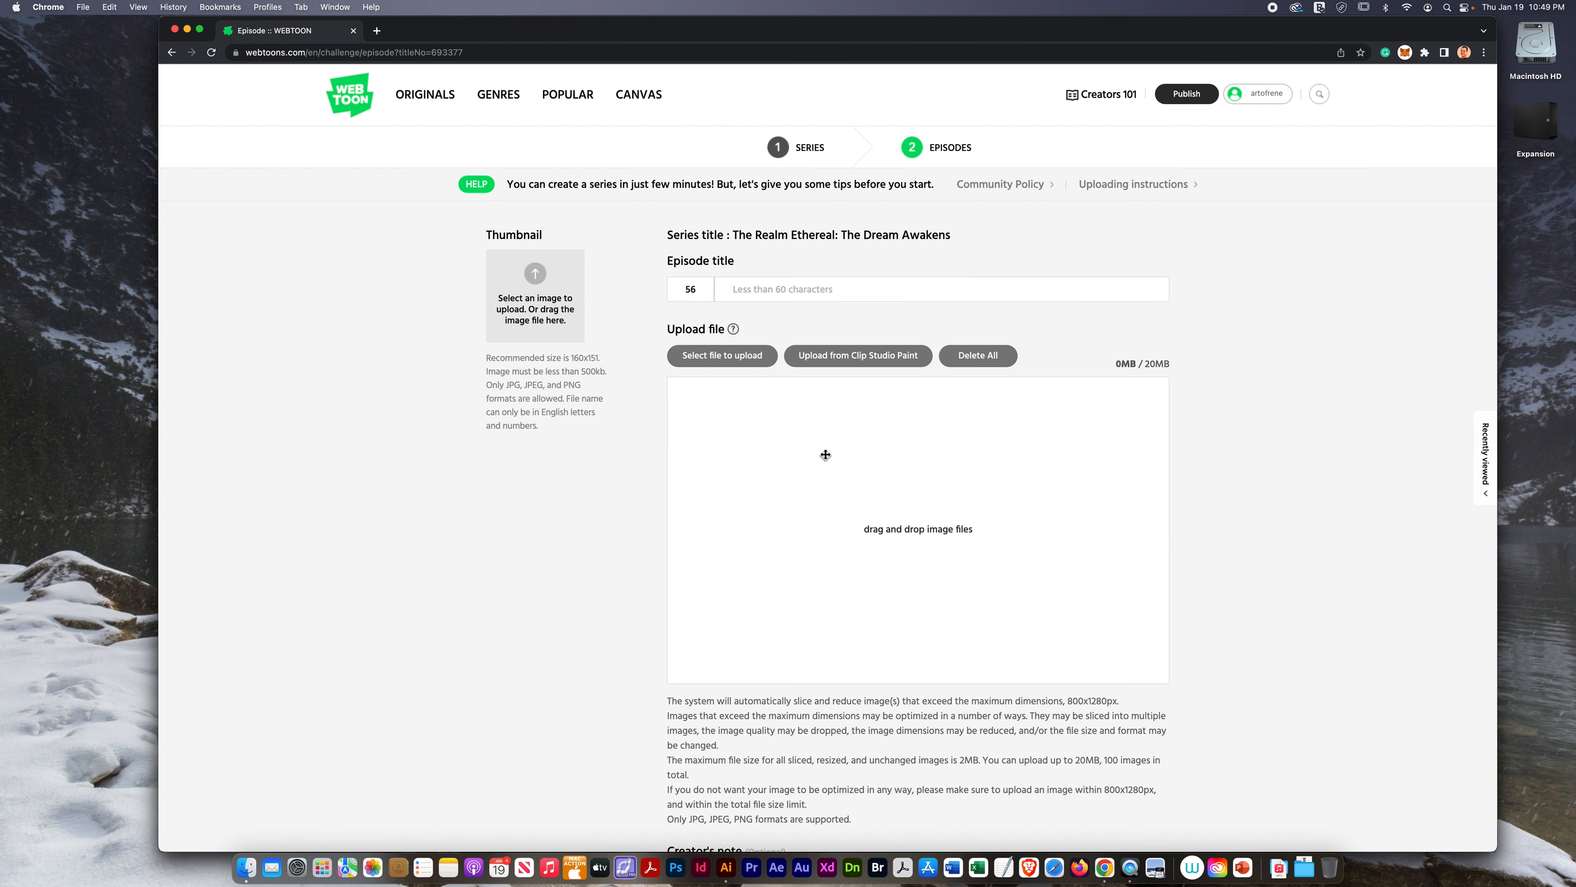
- Upload Artboard 1.png through Artboard 5.png from the 1x folder inside 054's For Webtoon folder as the episode's images
click(723, 356)
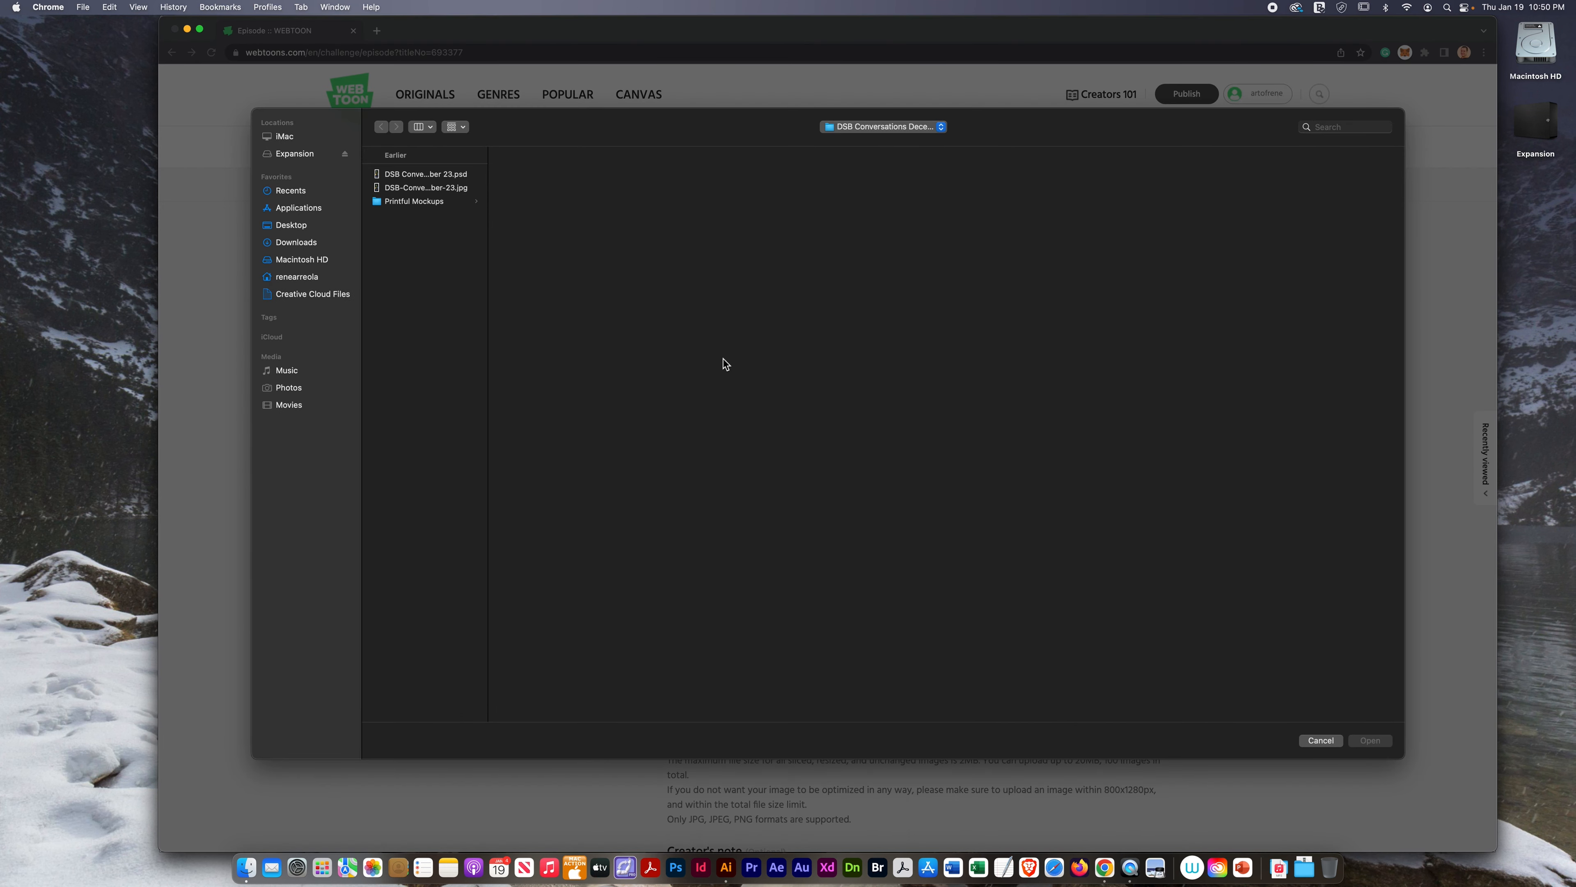
click(940, 126)
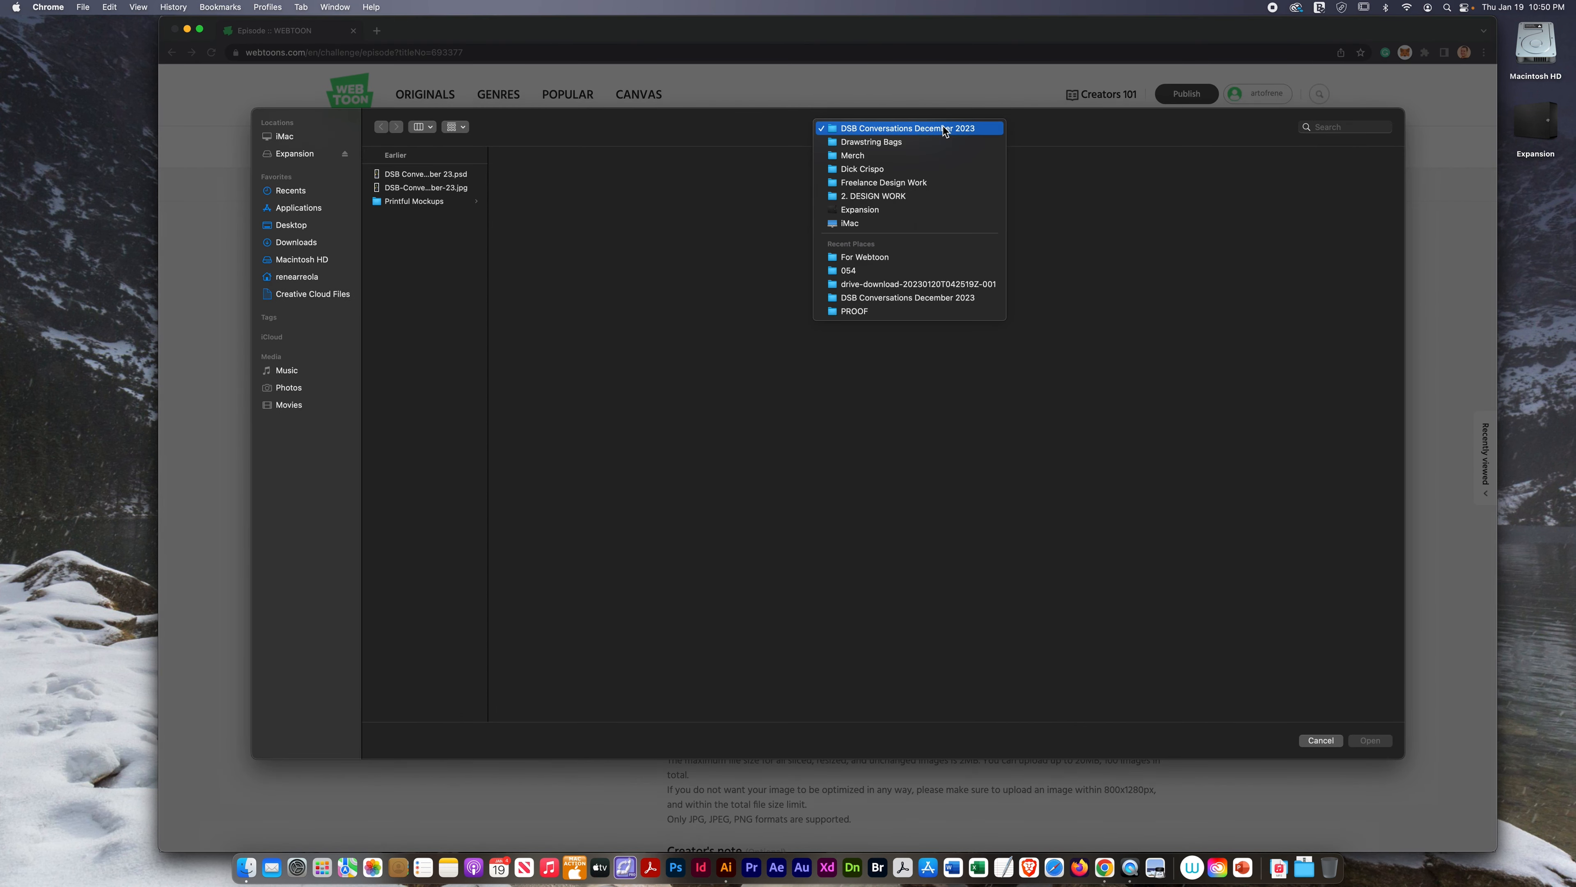
click(862, 270)
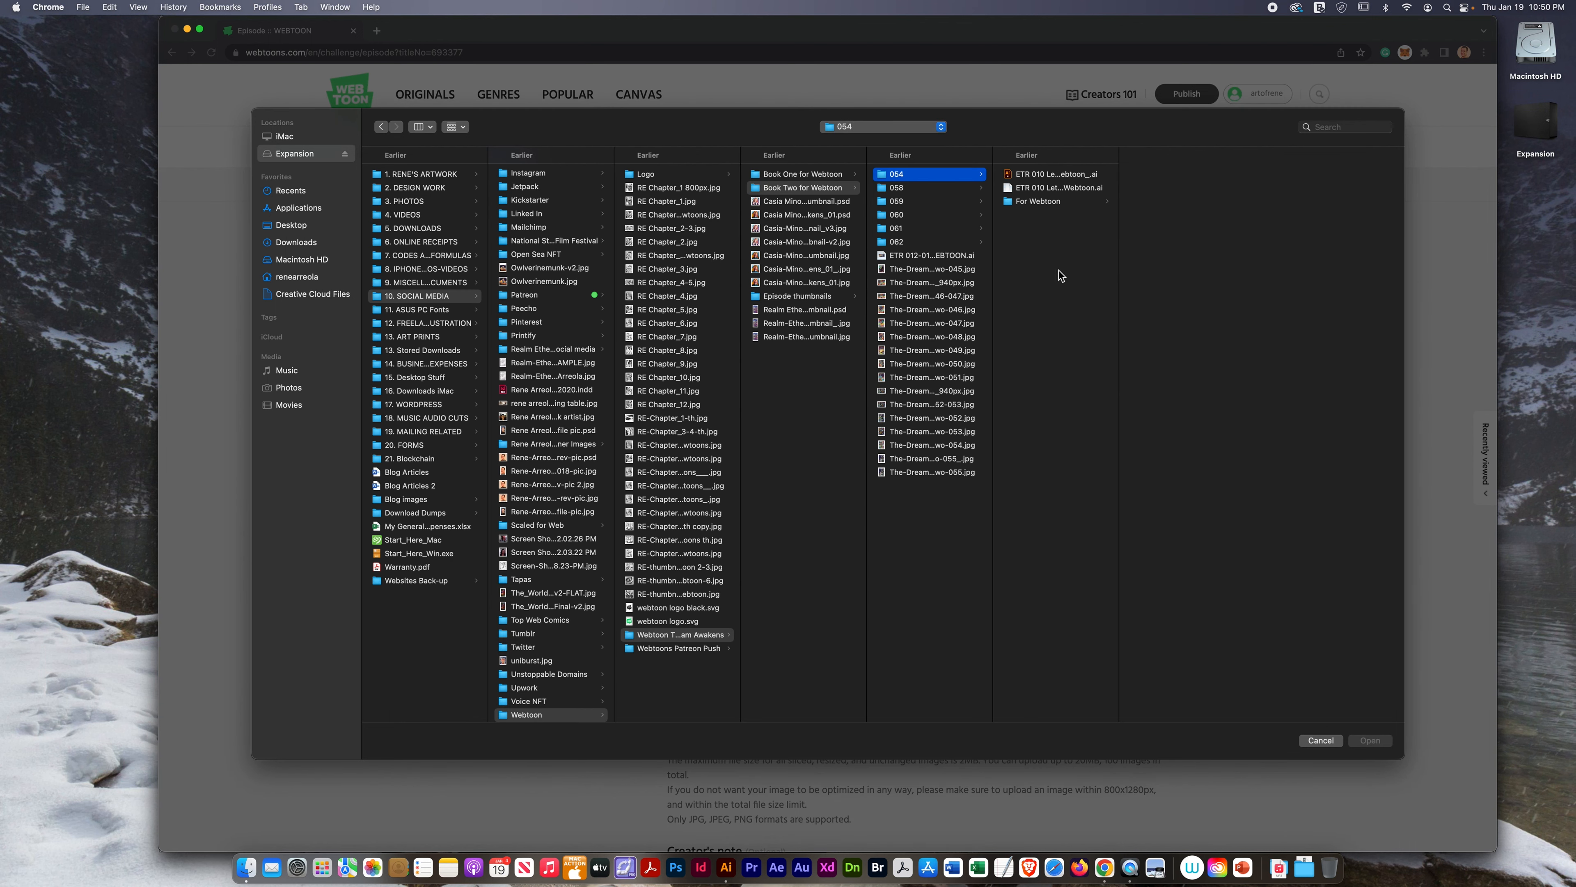
click(1011, 202)
click(1140, 176)
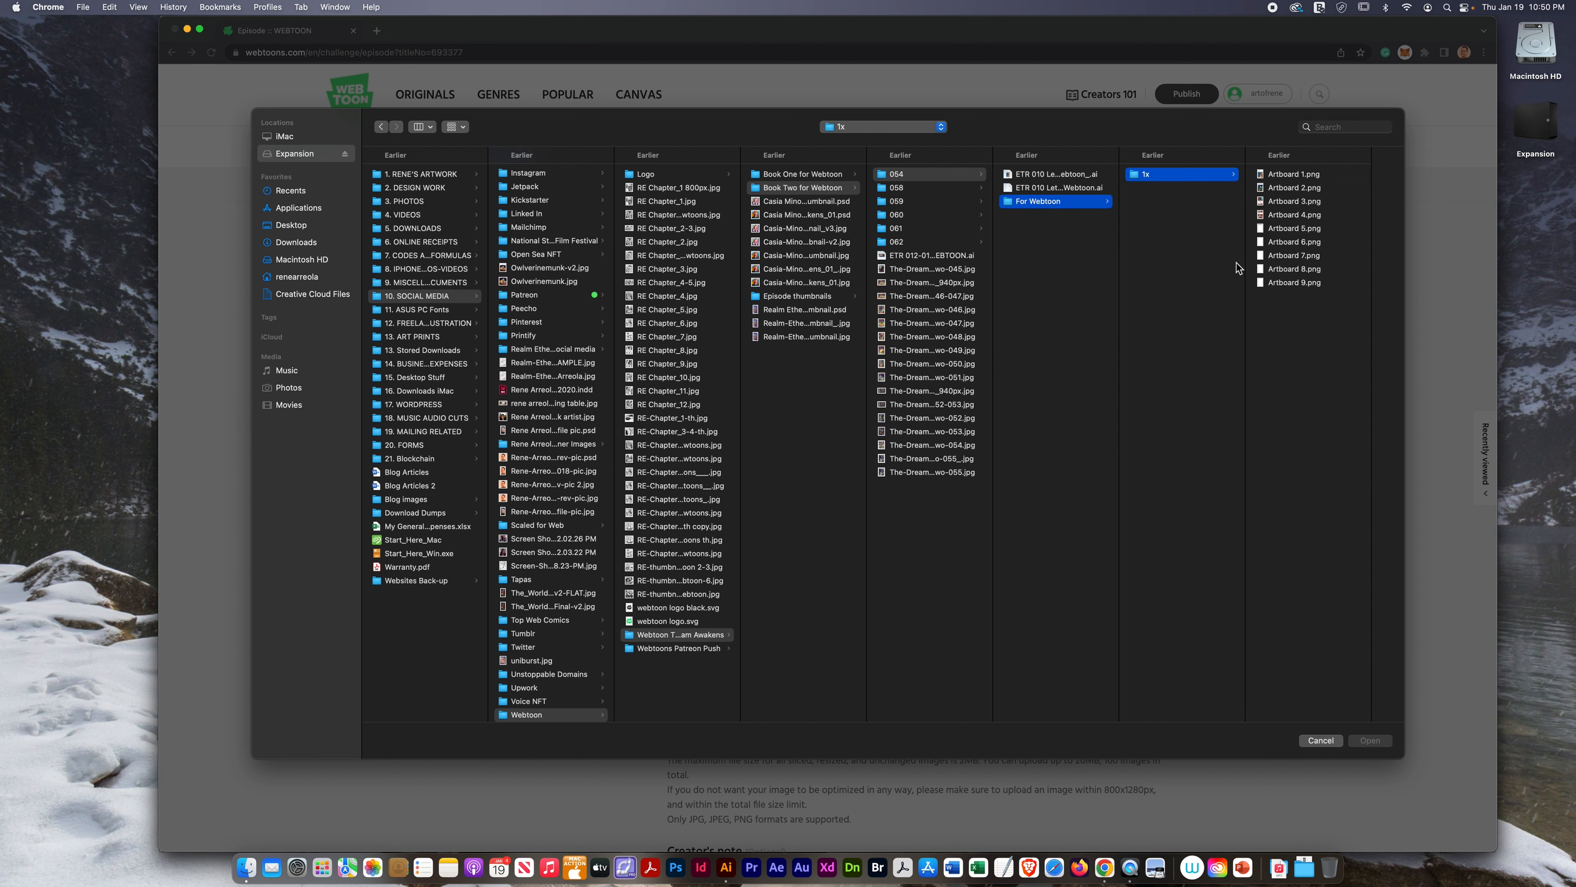
click(1268, 229)
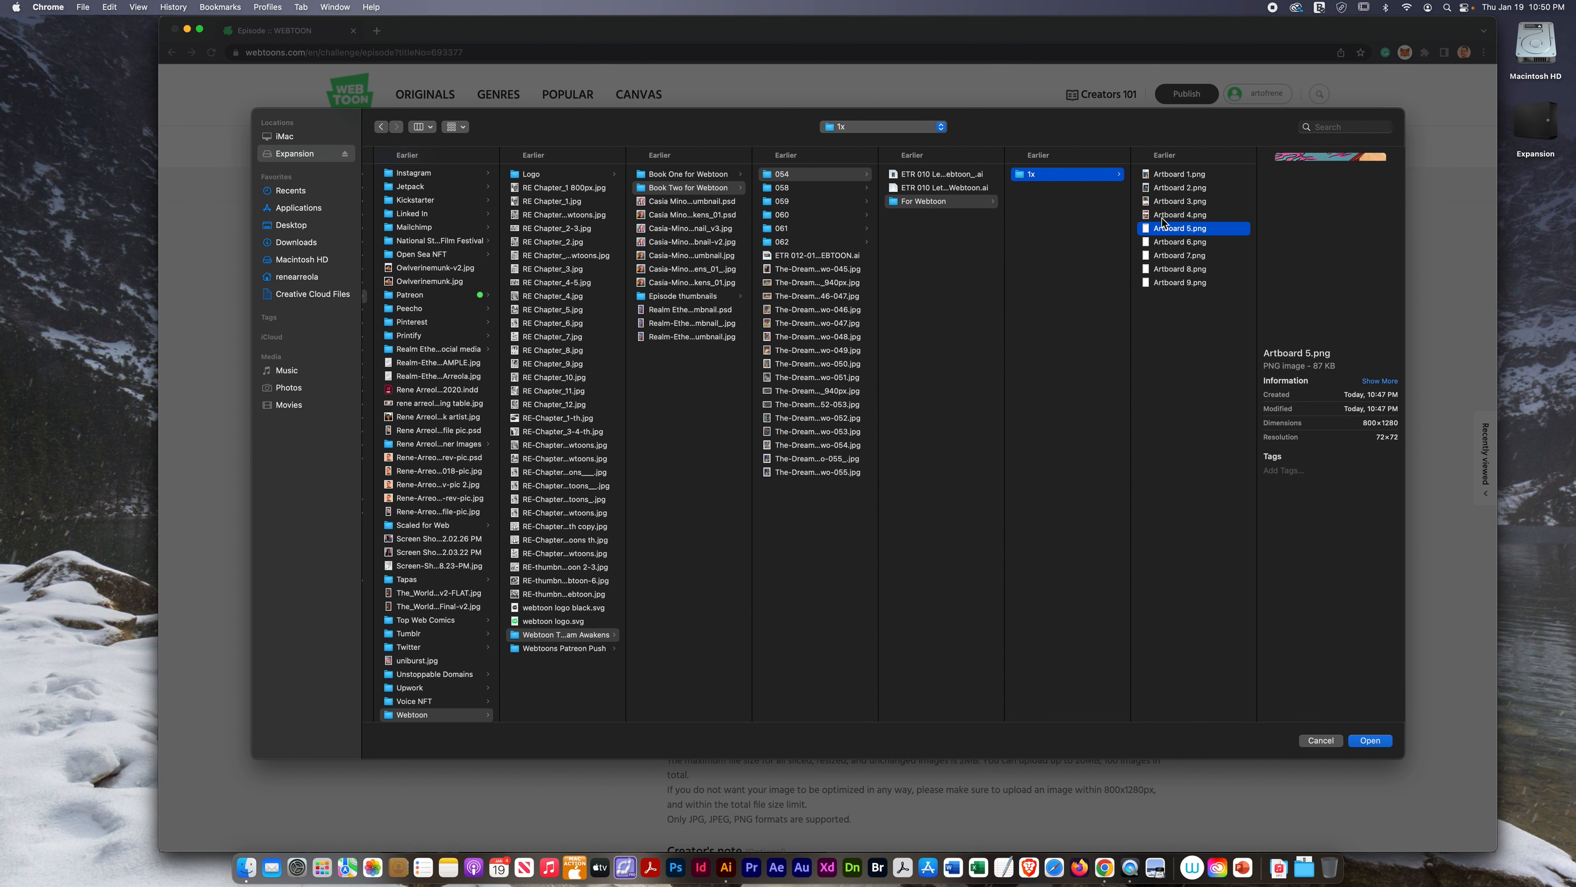
shift+click(1165, 176)
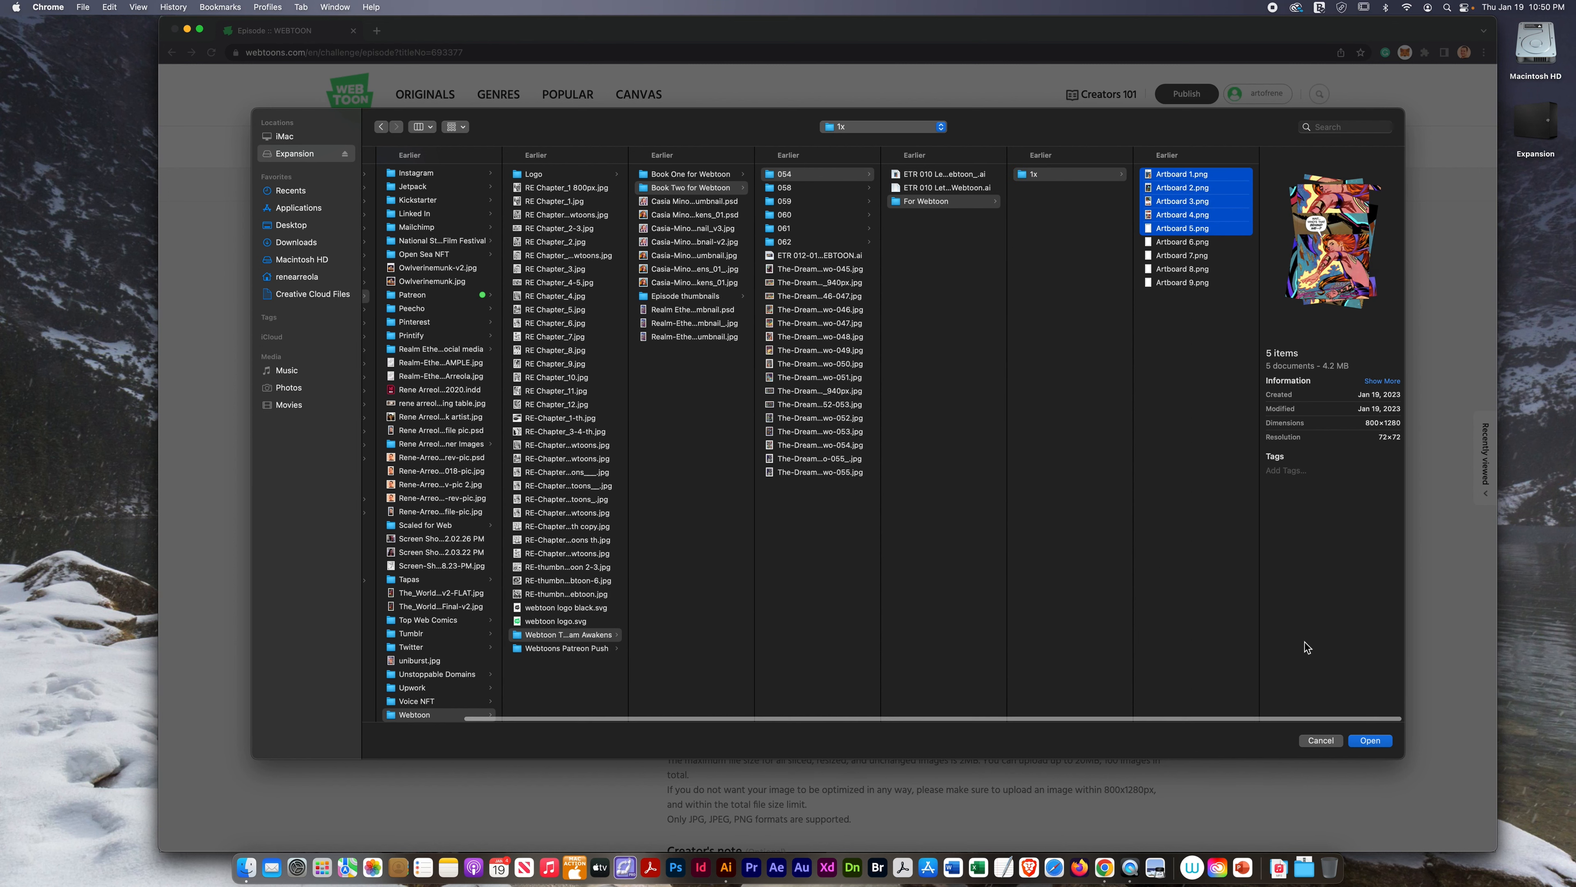
click(1365, 742)
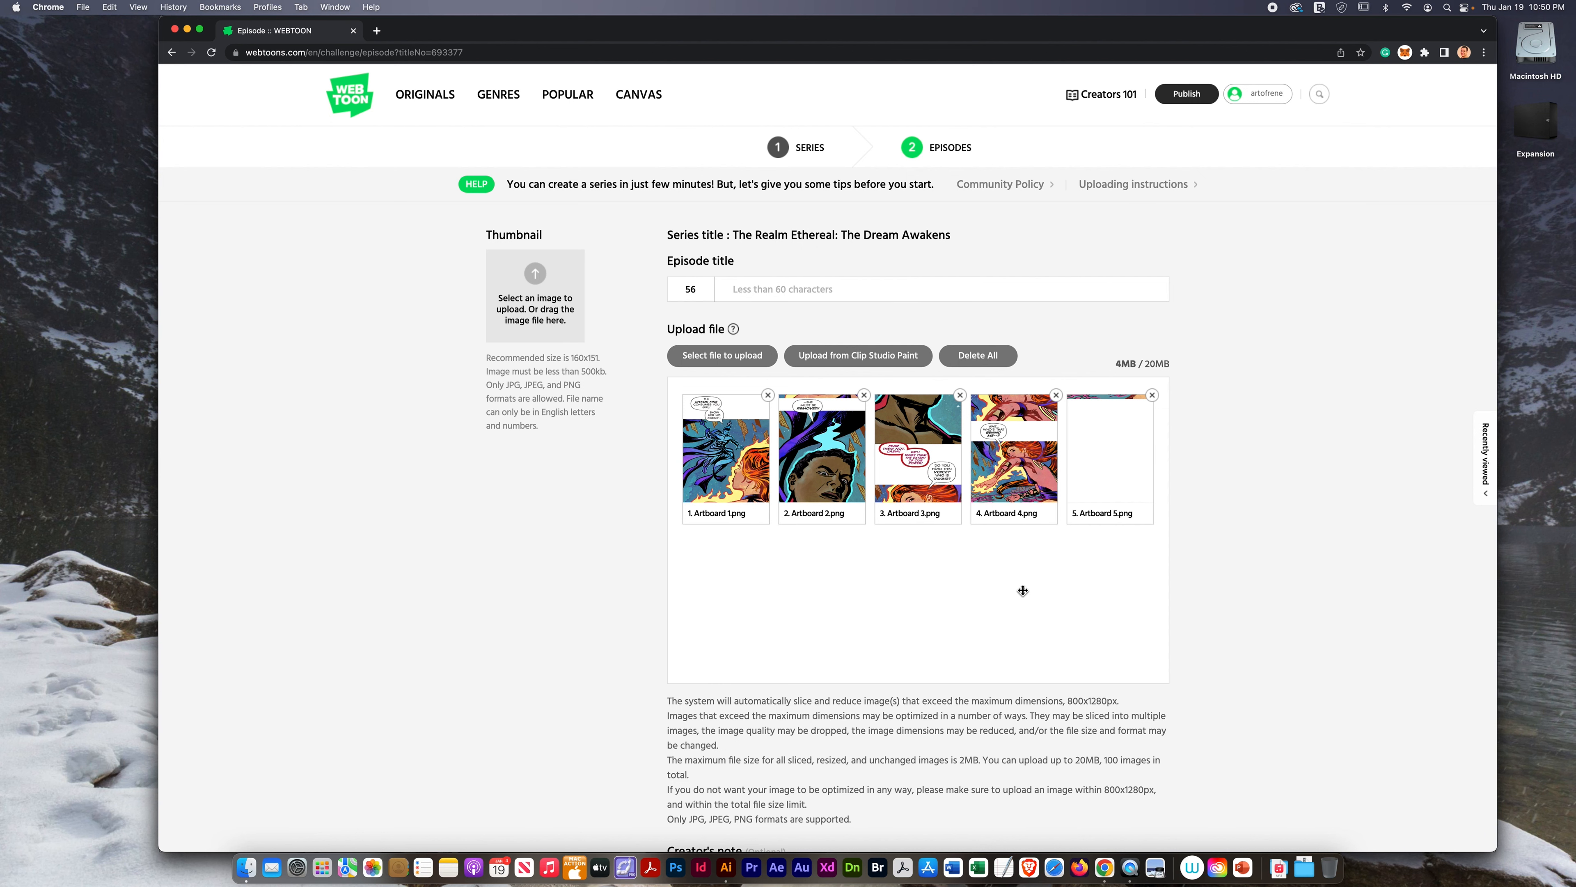
- Open the episode's PC preview in a repositioned, enlarged window, check the panels down to the crouching woman, and close it
scroll(1032, 591, down, 6)
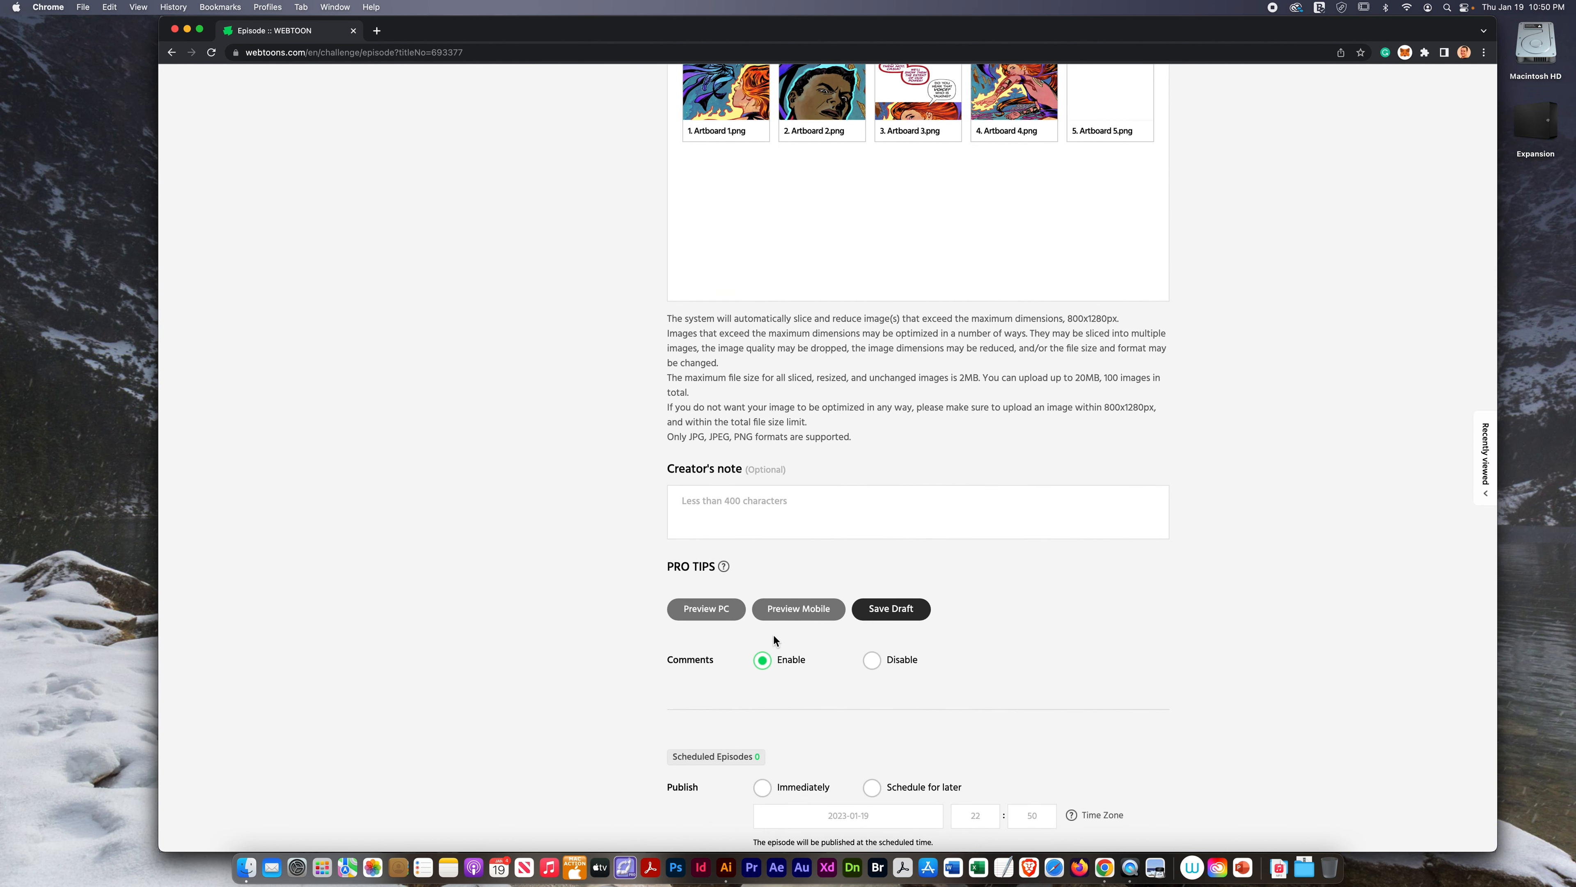
click(708, 613)
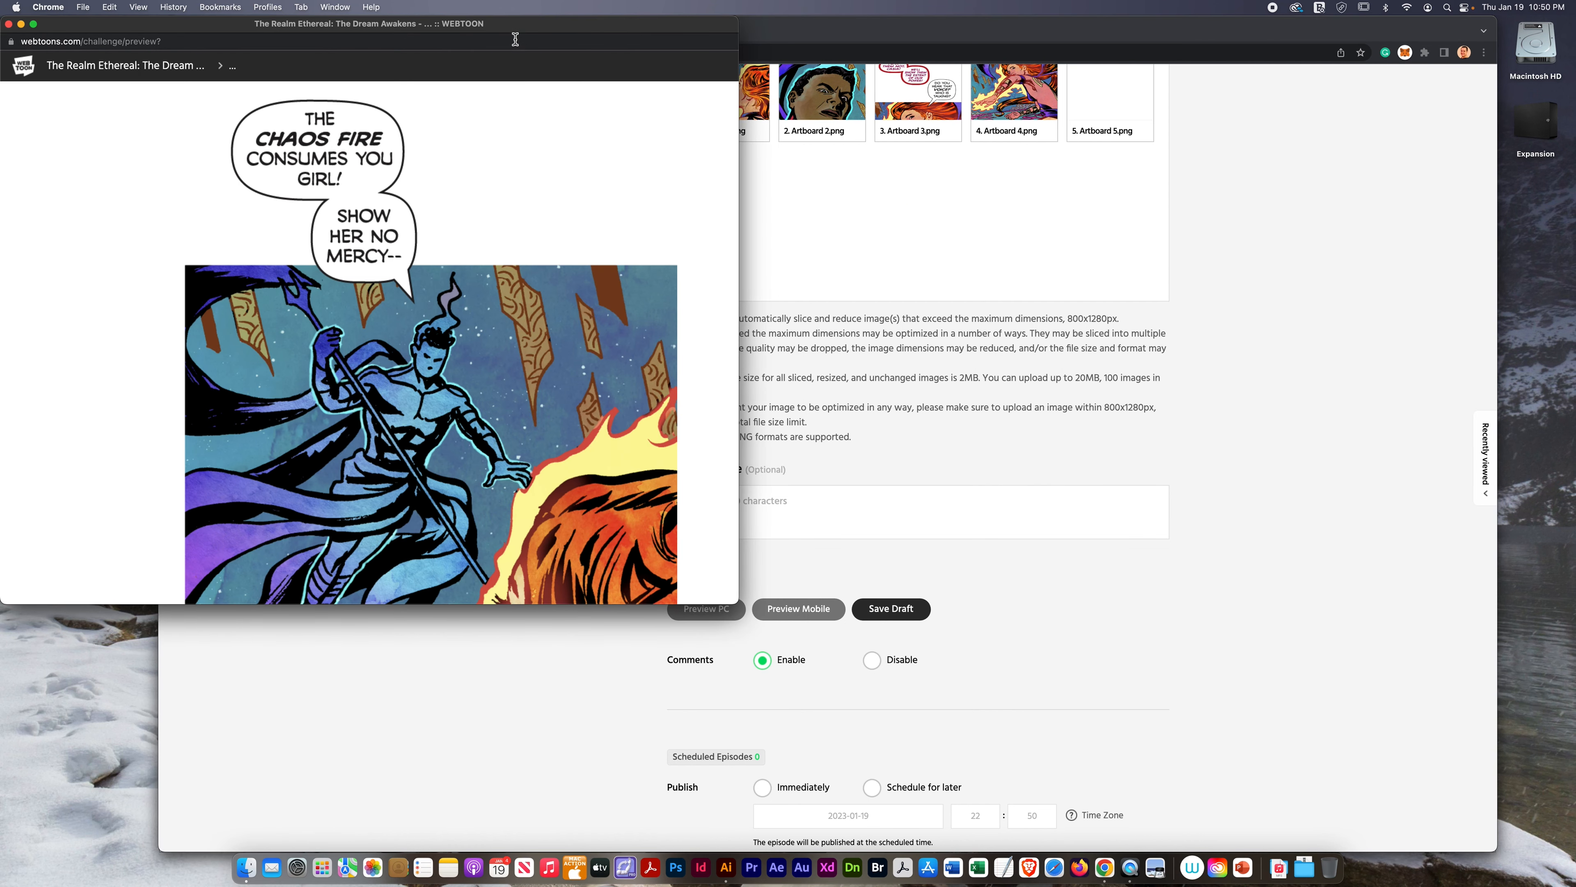
drag(520, 27, 961, 27)
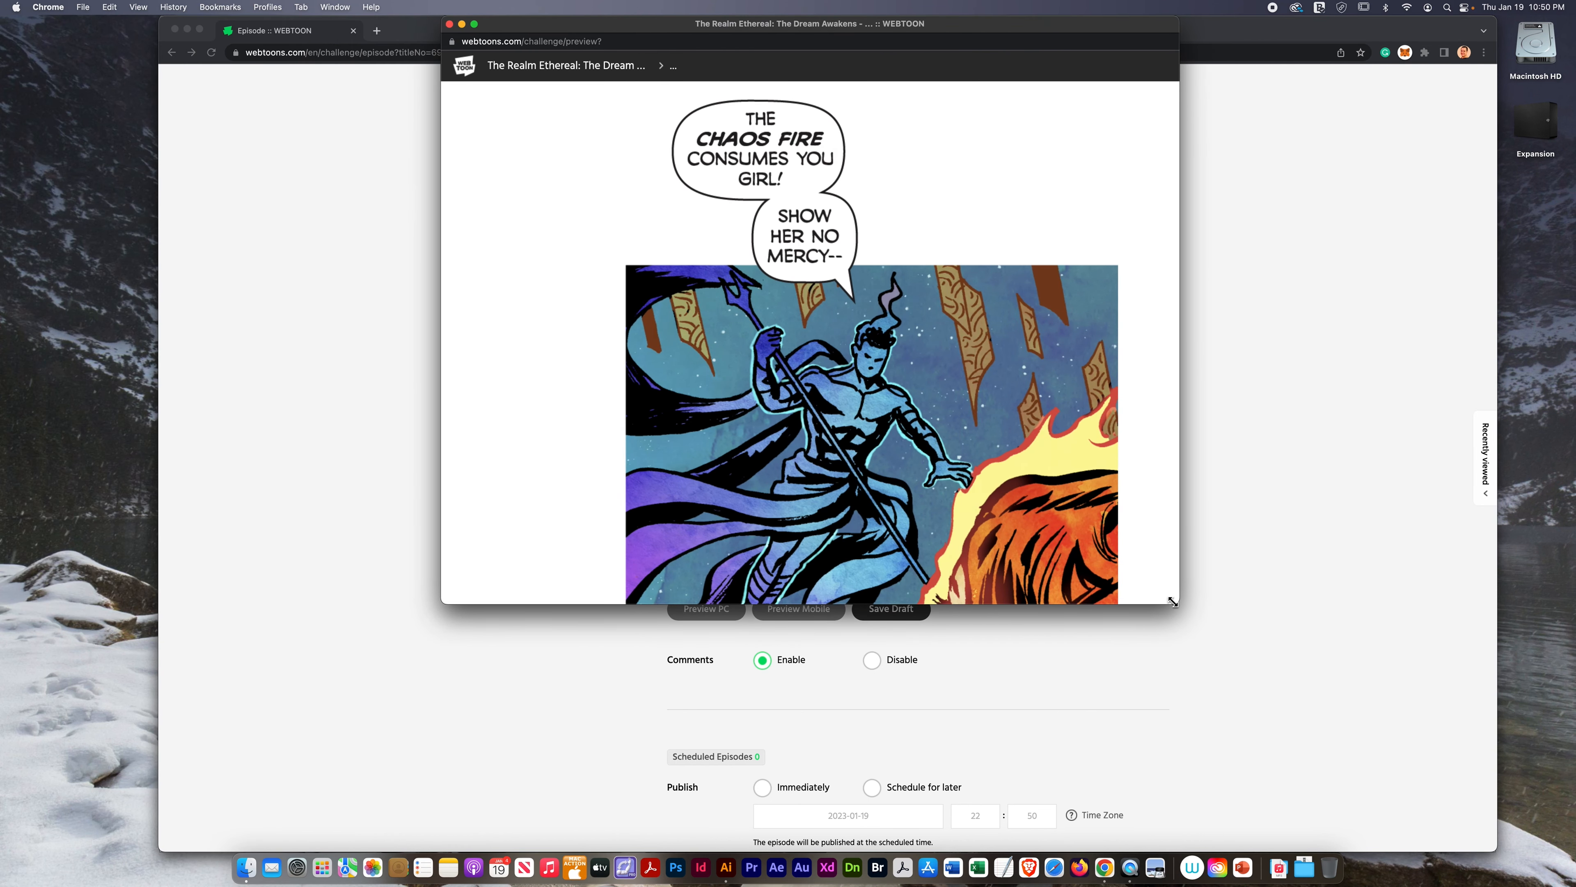
drag(1172, 601, 1189, 815)
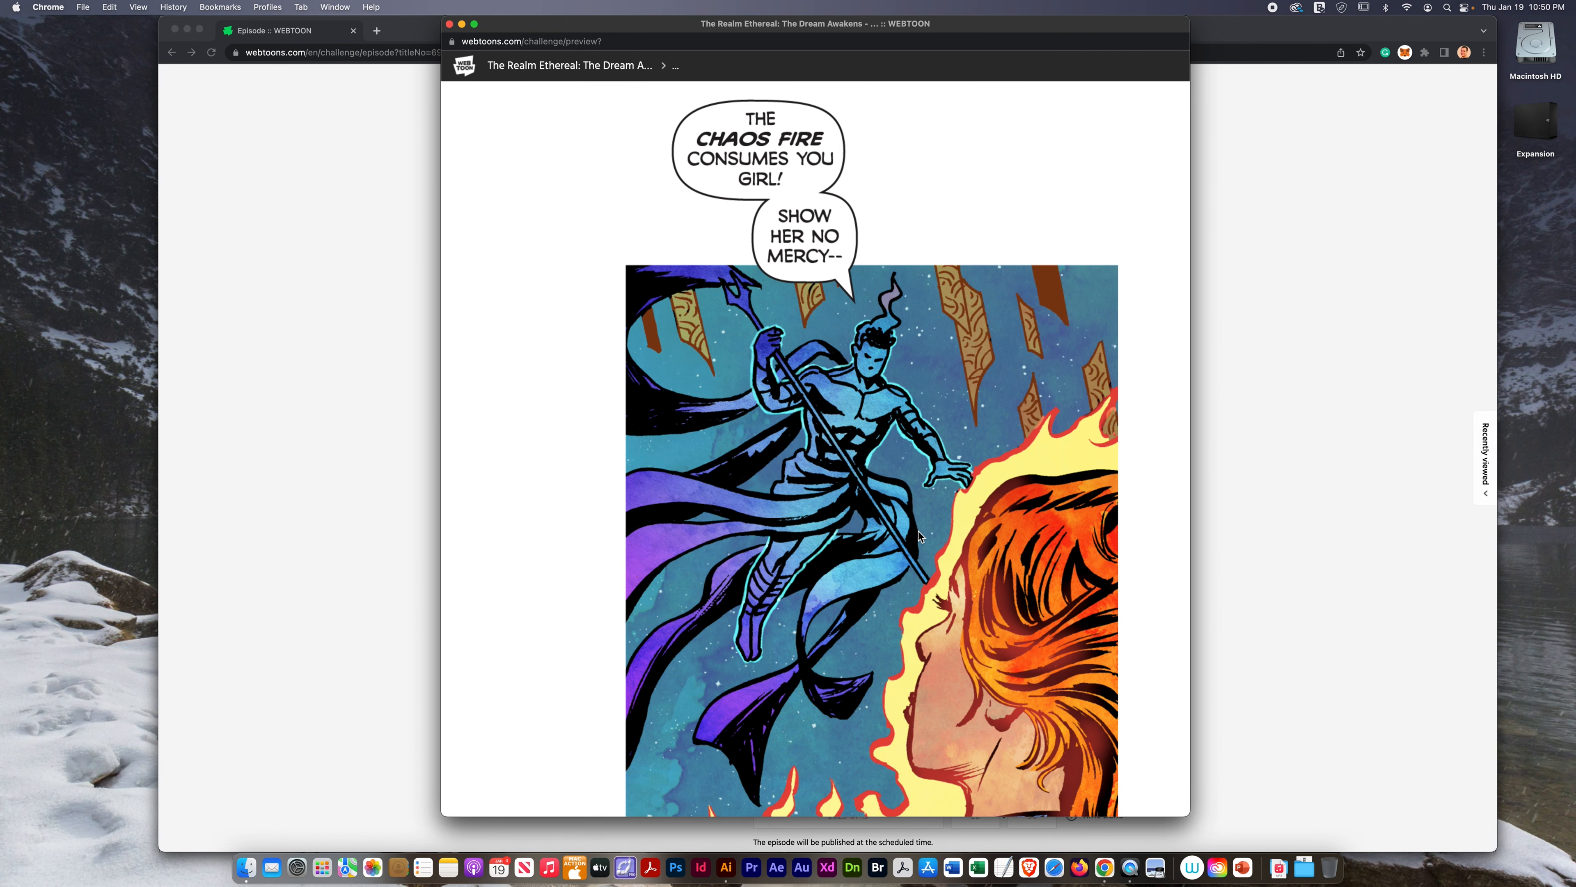
scroll(991, 527, down, 2)
scroll(991, 527, down, 10)
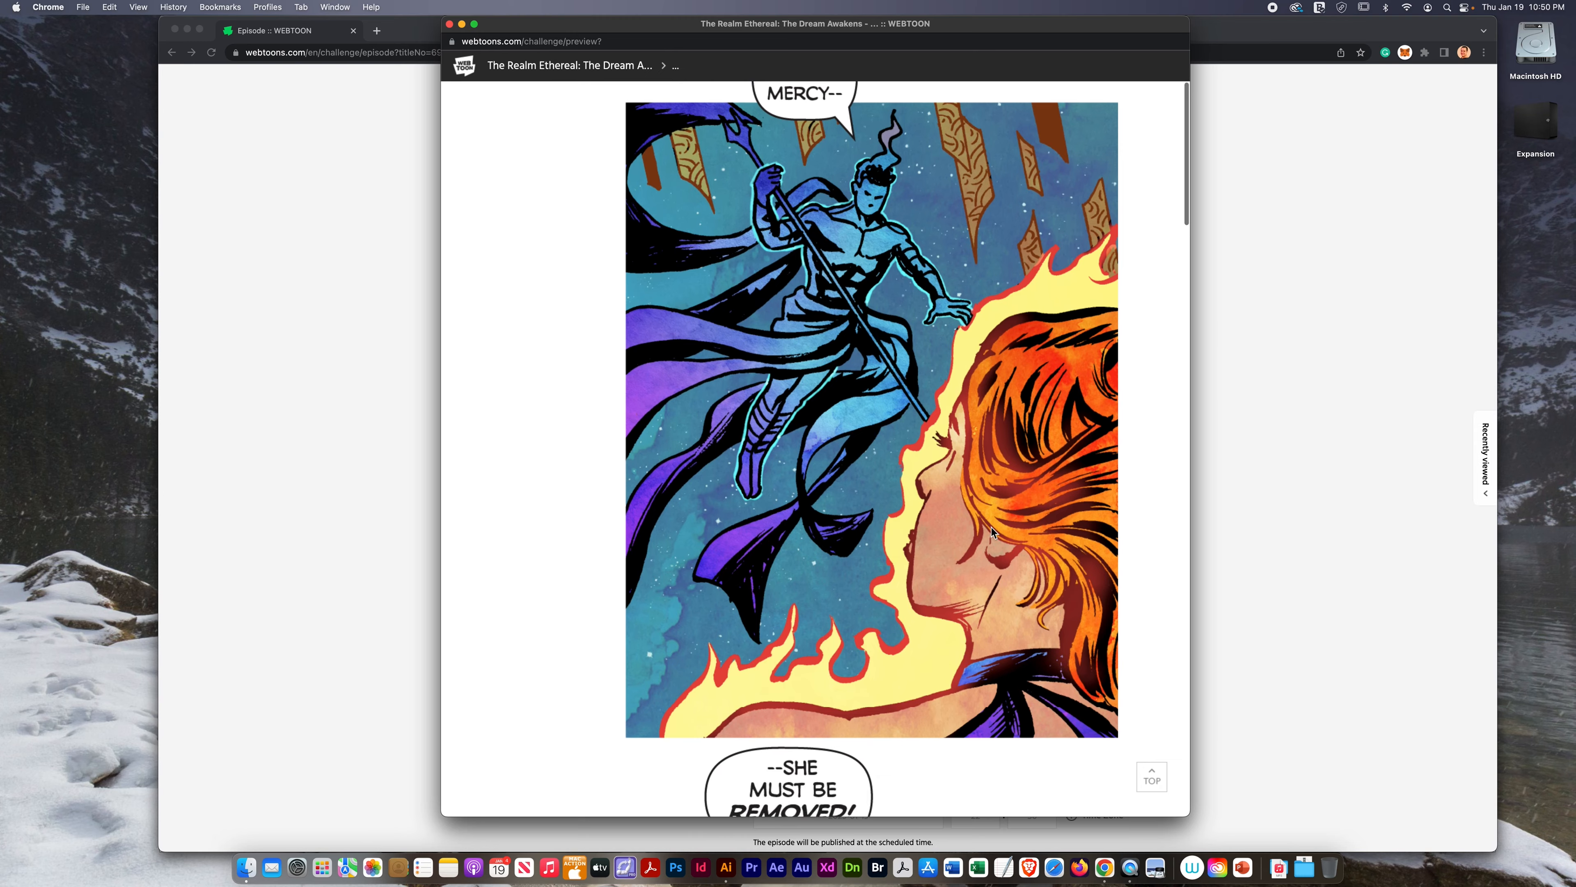
scroll(991, 527, down, 13)
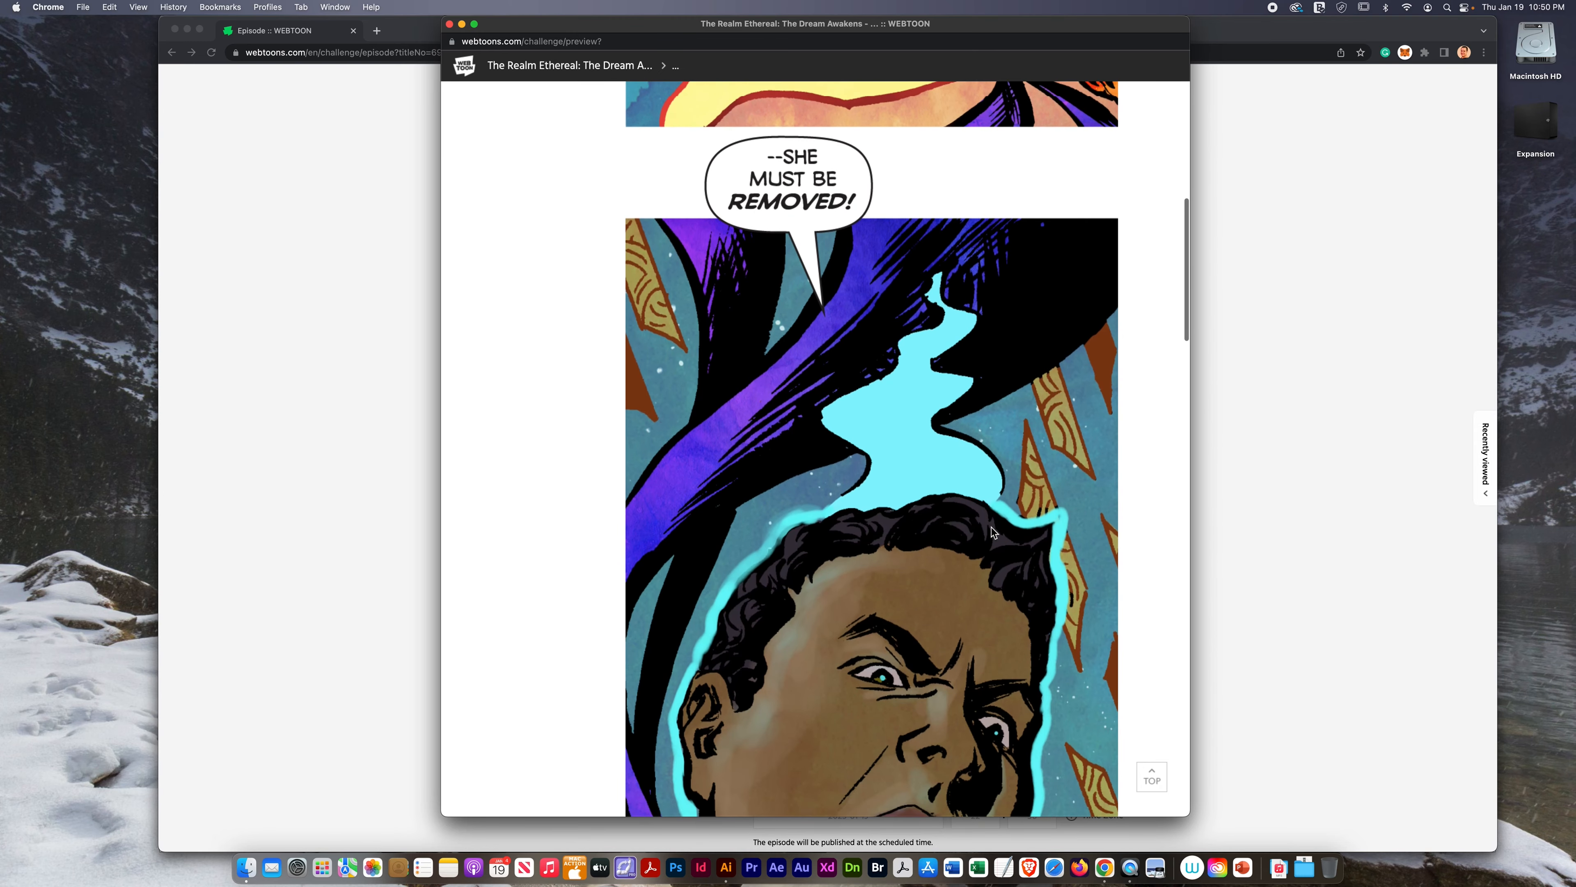
scroll(991, 527, down, 16)
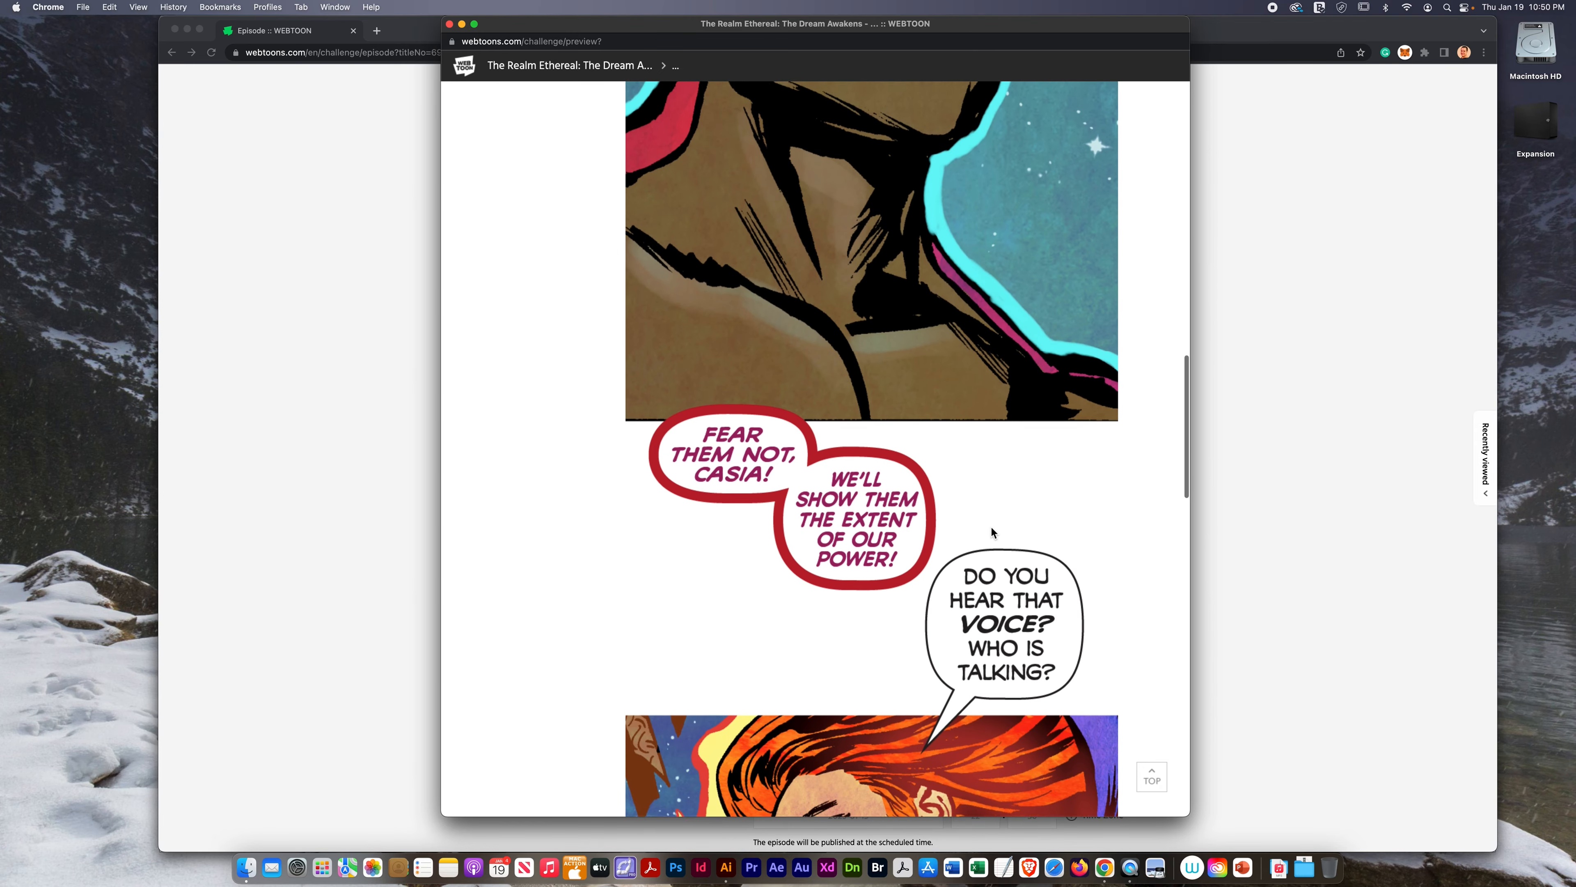
scroll(991, 528, down, 10)
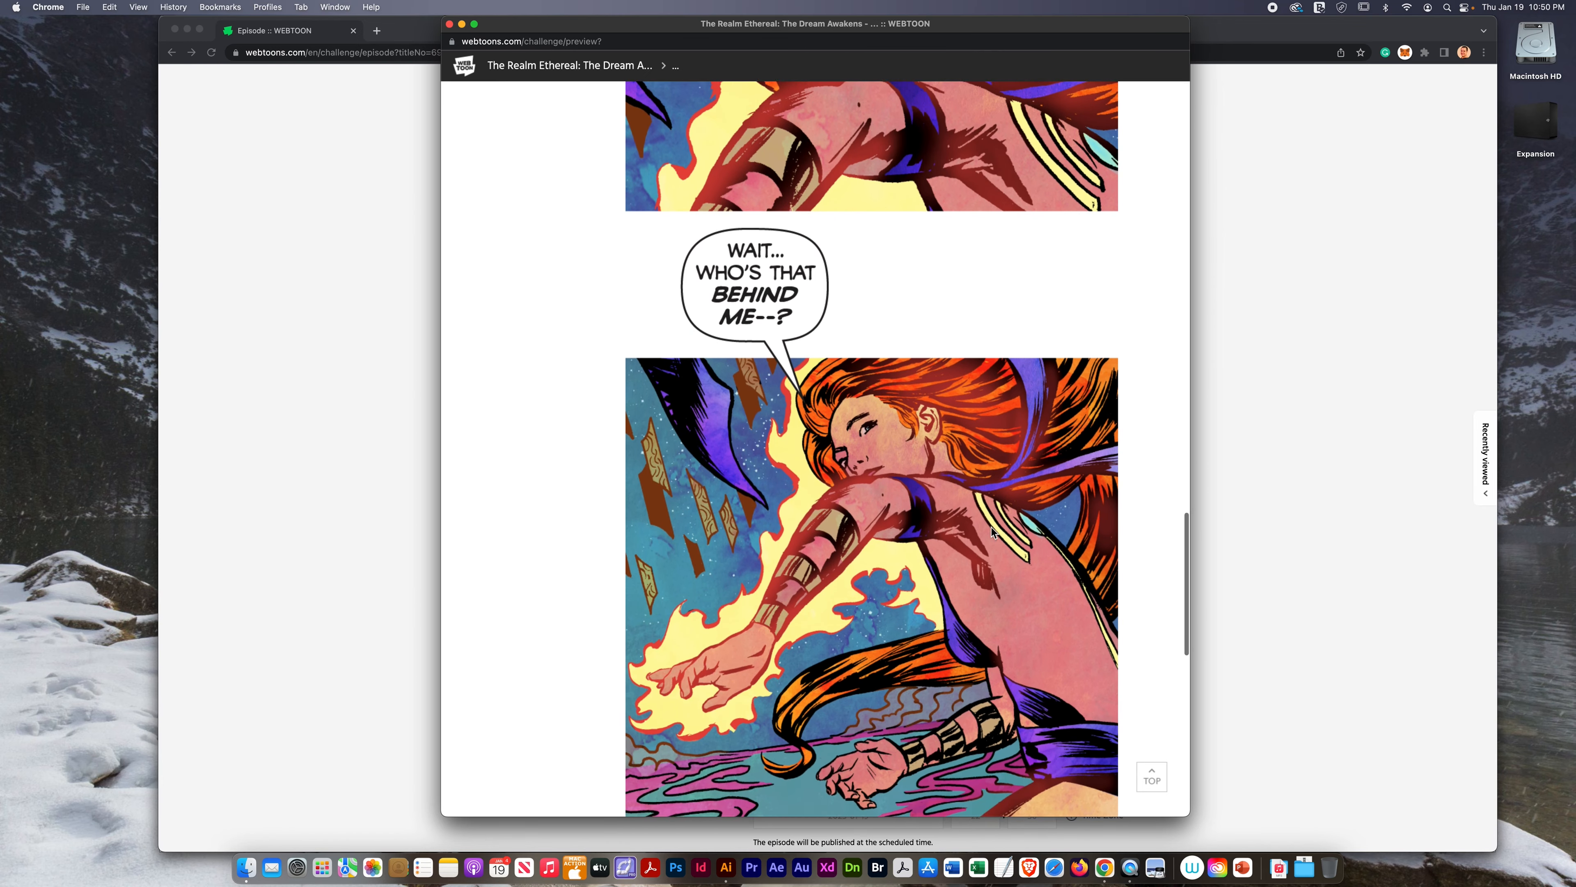
scroll(991, 531, up, 3)
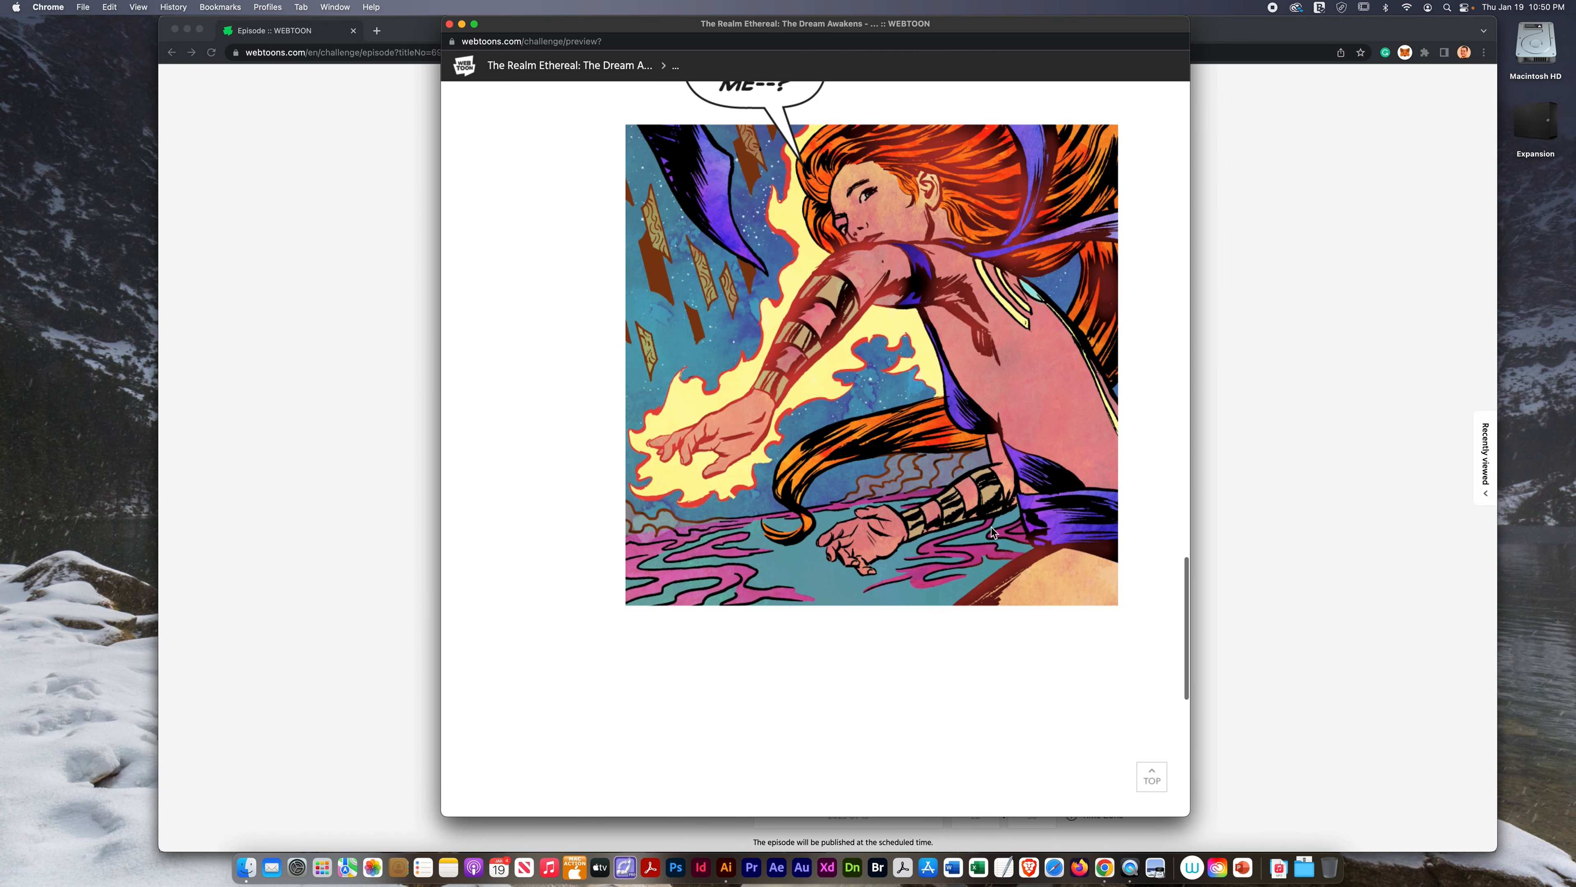
click(449, 25)
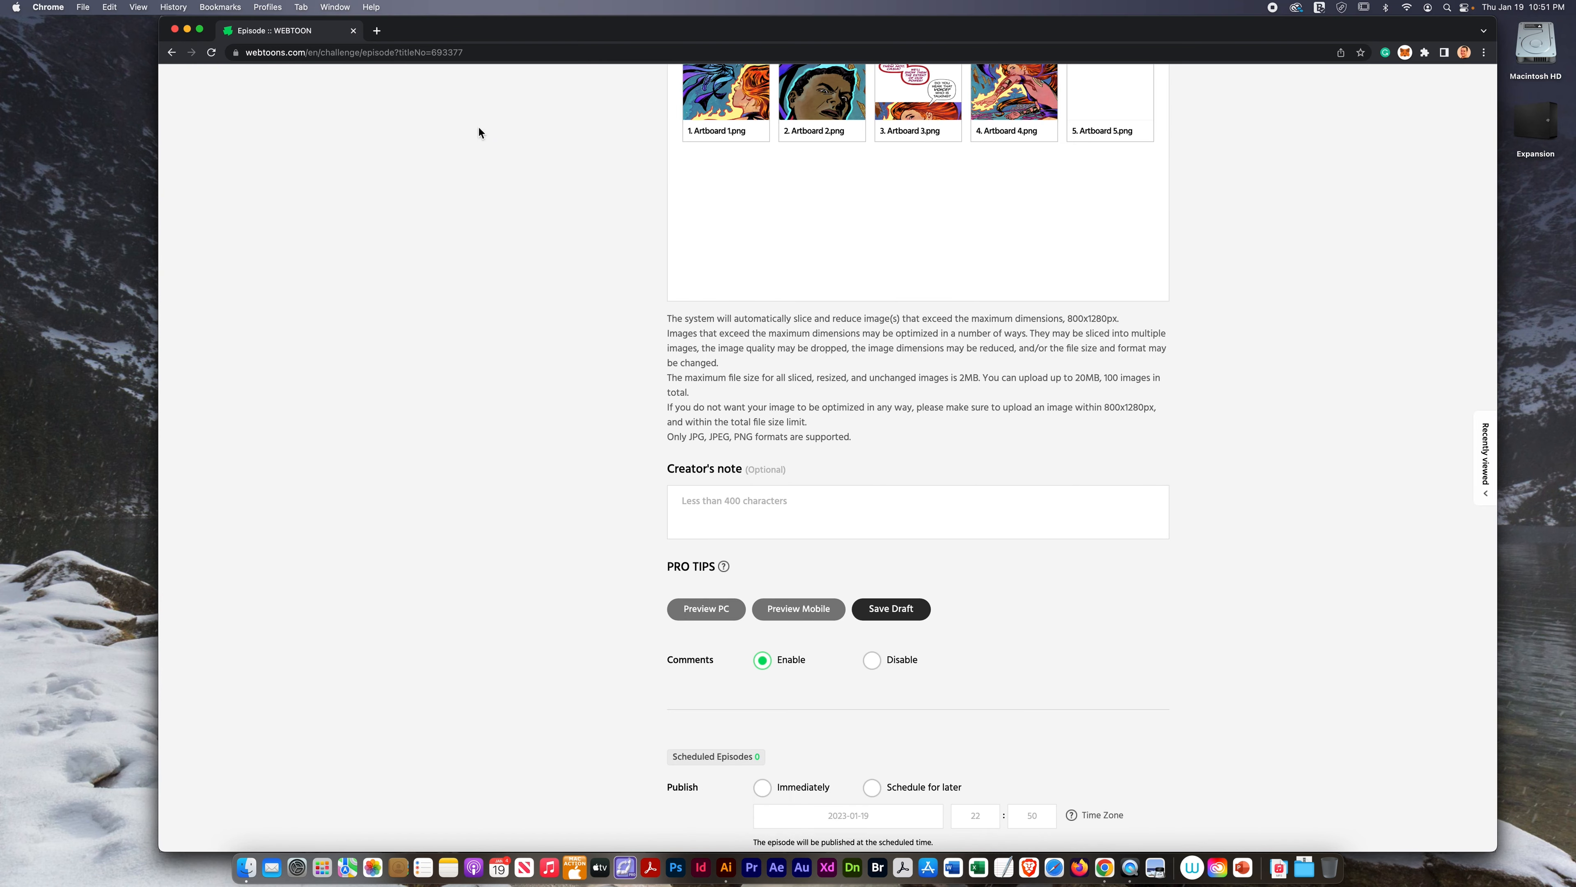
- Open the episode's mobile preview, reposition its window, and check the panels from the opening balloons down to the end
click(799, 608)
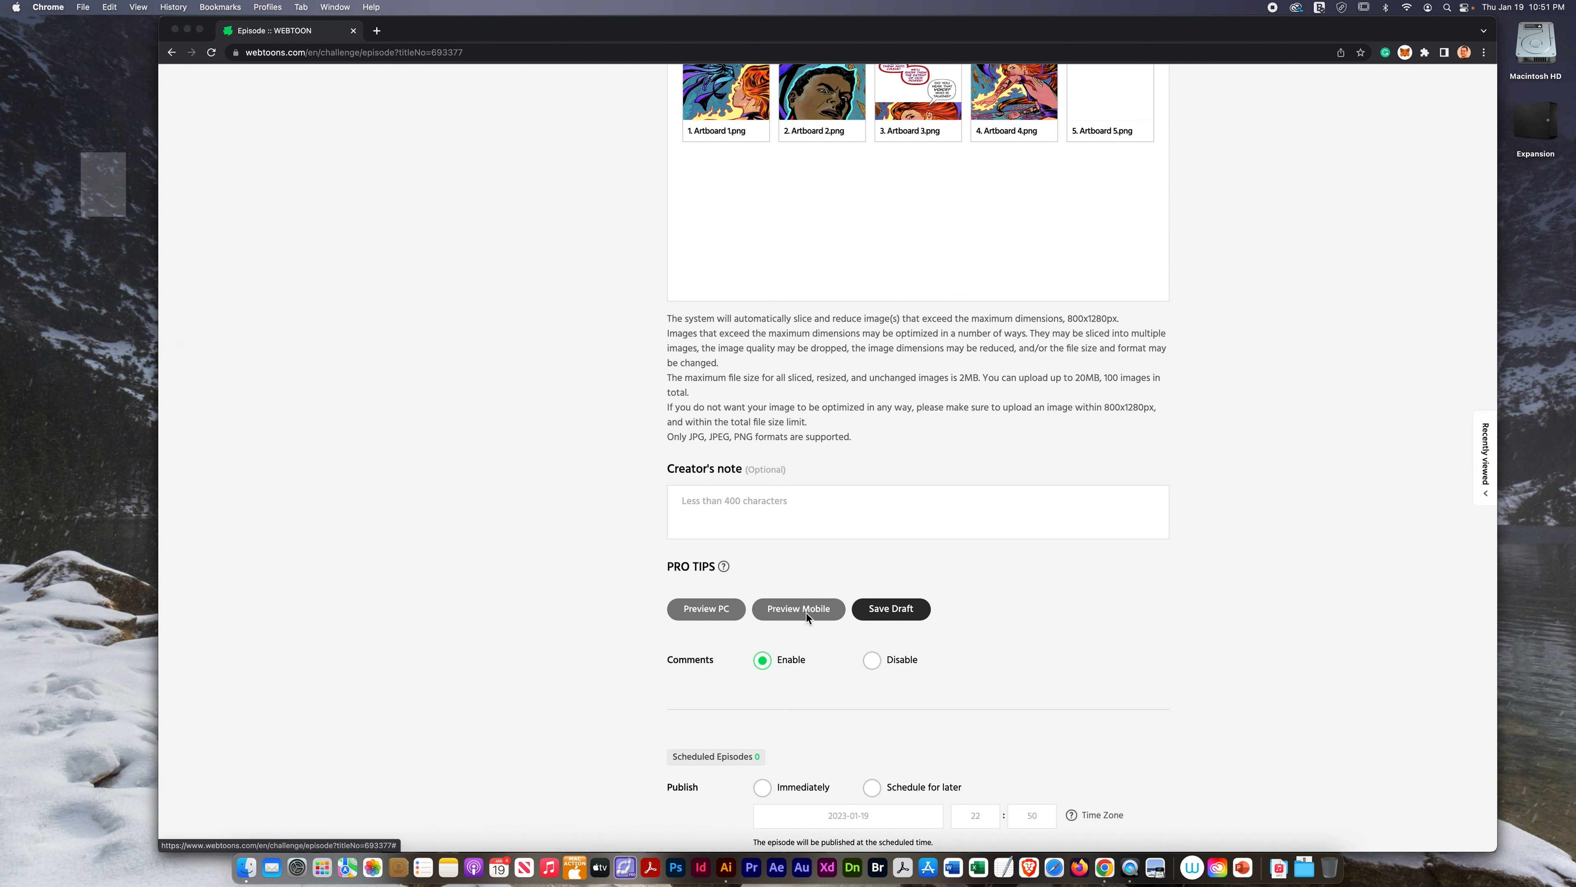
drag(196, 28, 864, 28)
drag(876, 346, 891, 423)
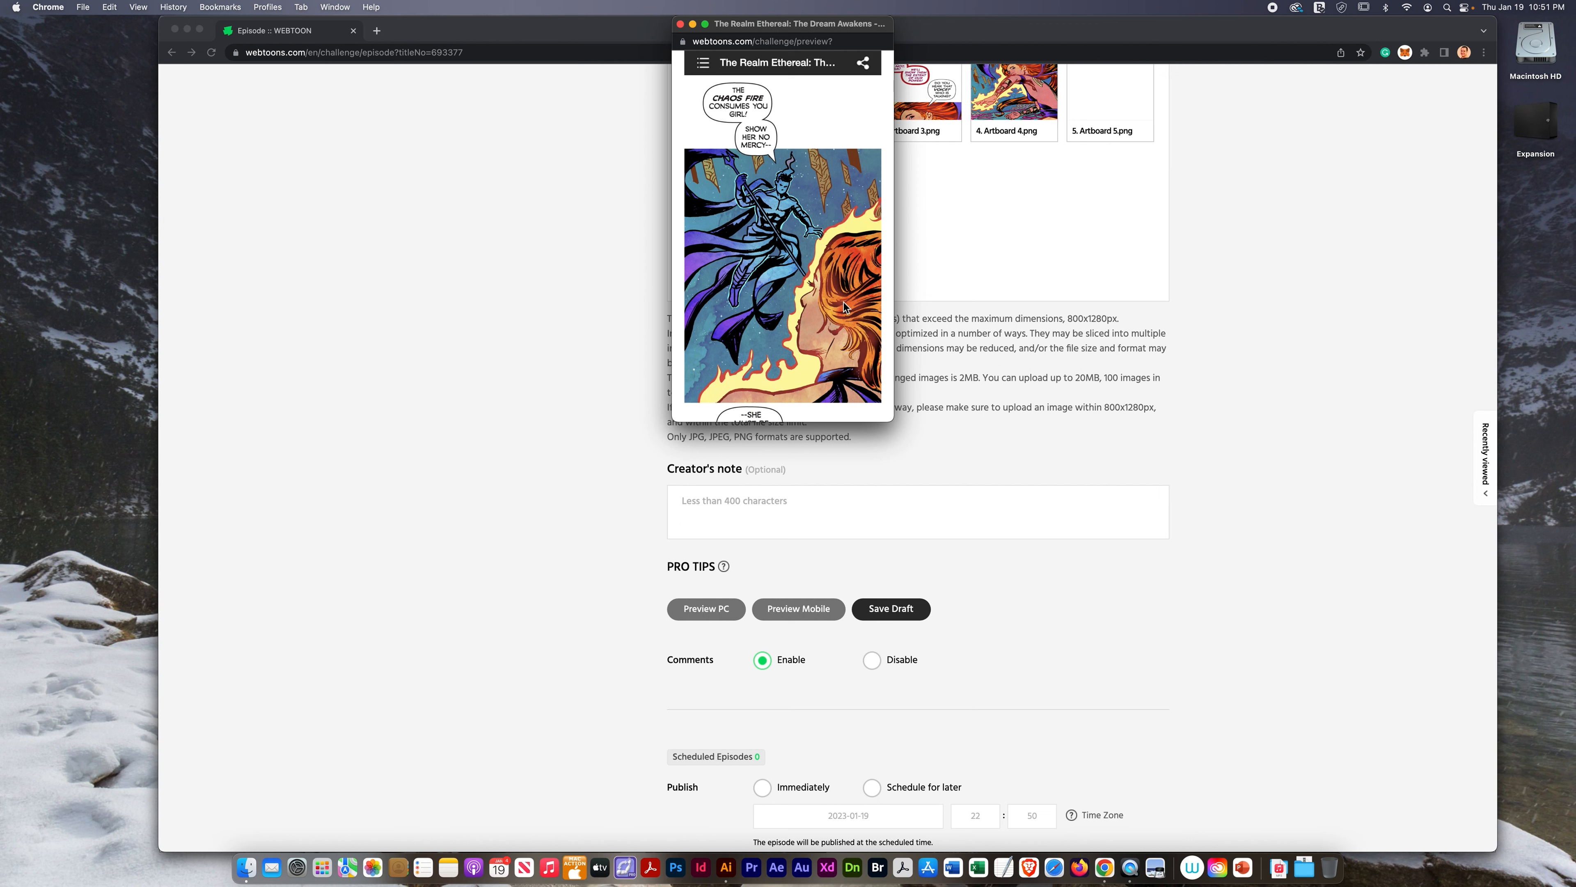
scroll(842, 305, down, 5)
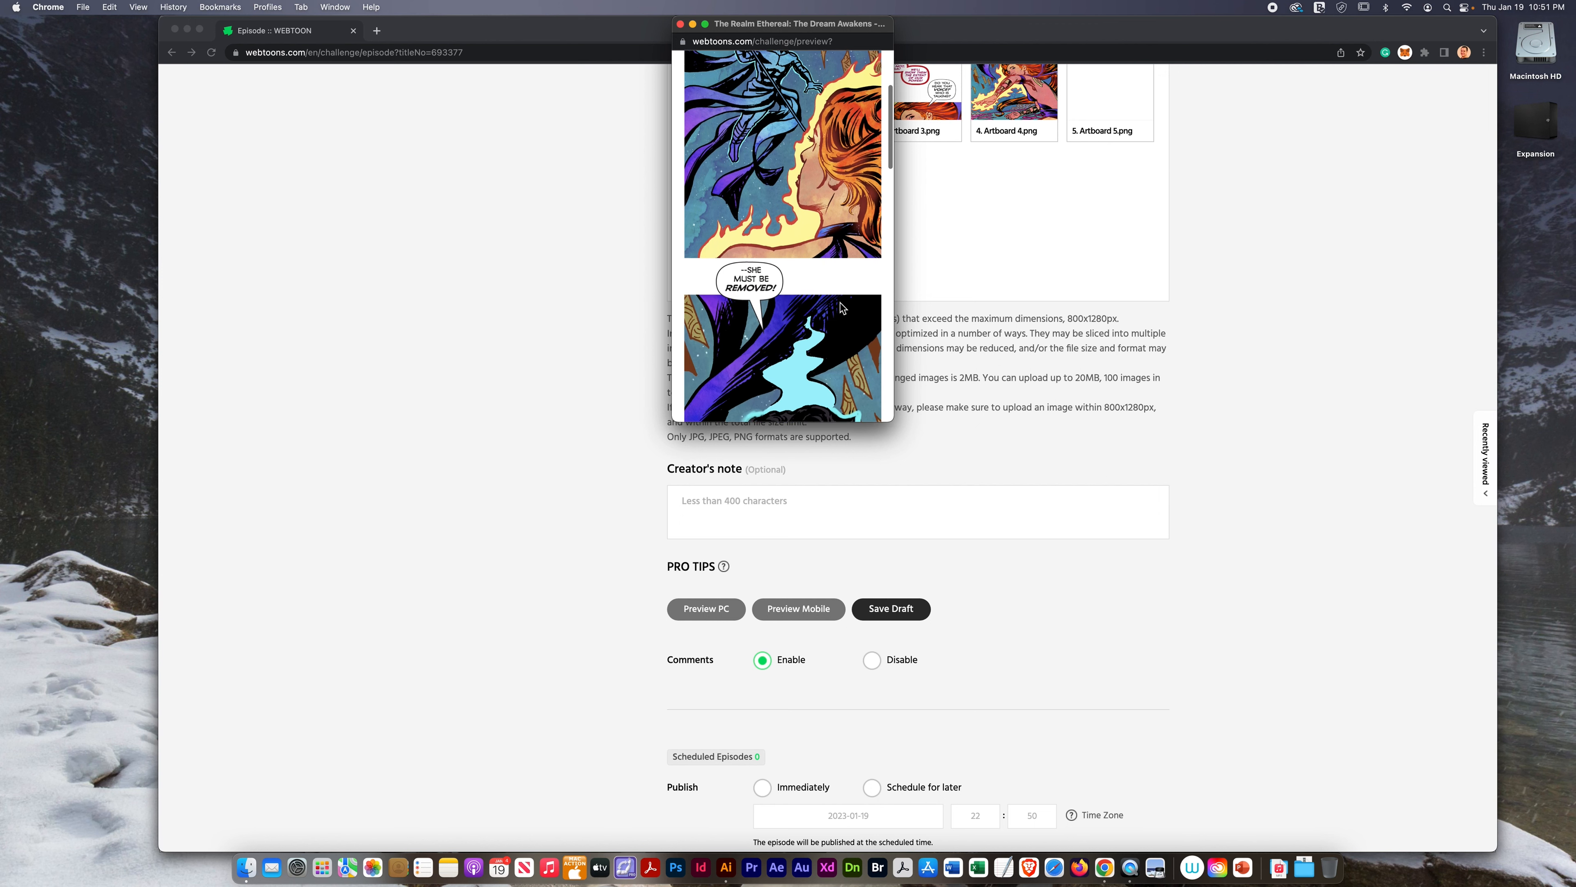
scroll(841, 307, down, 10)
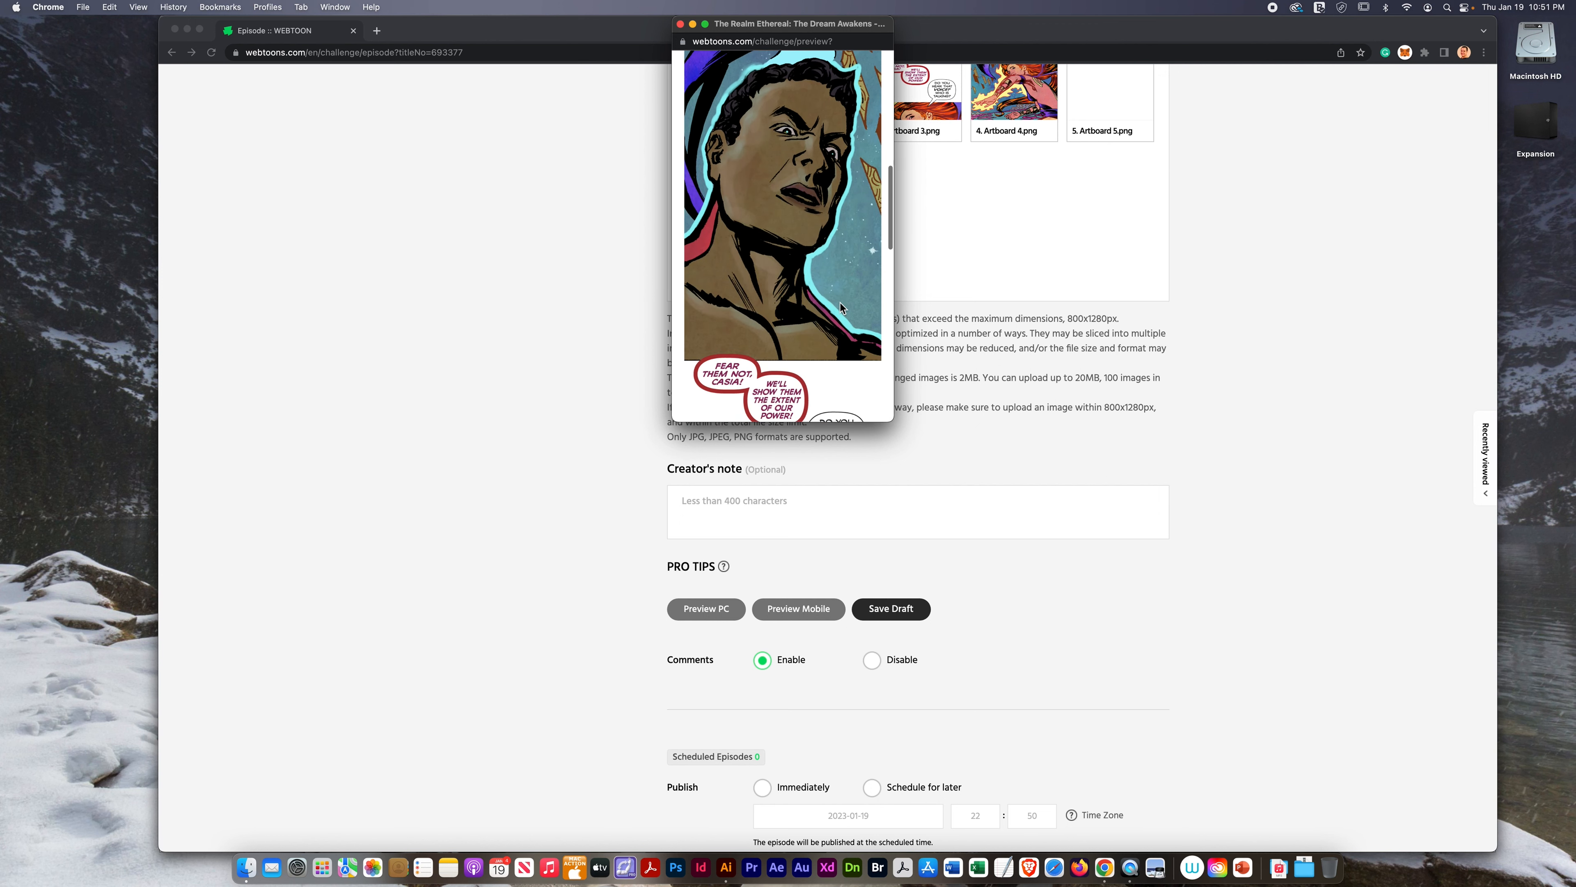
scroll(842, 307, down, 10)
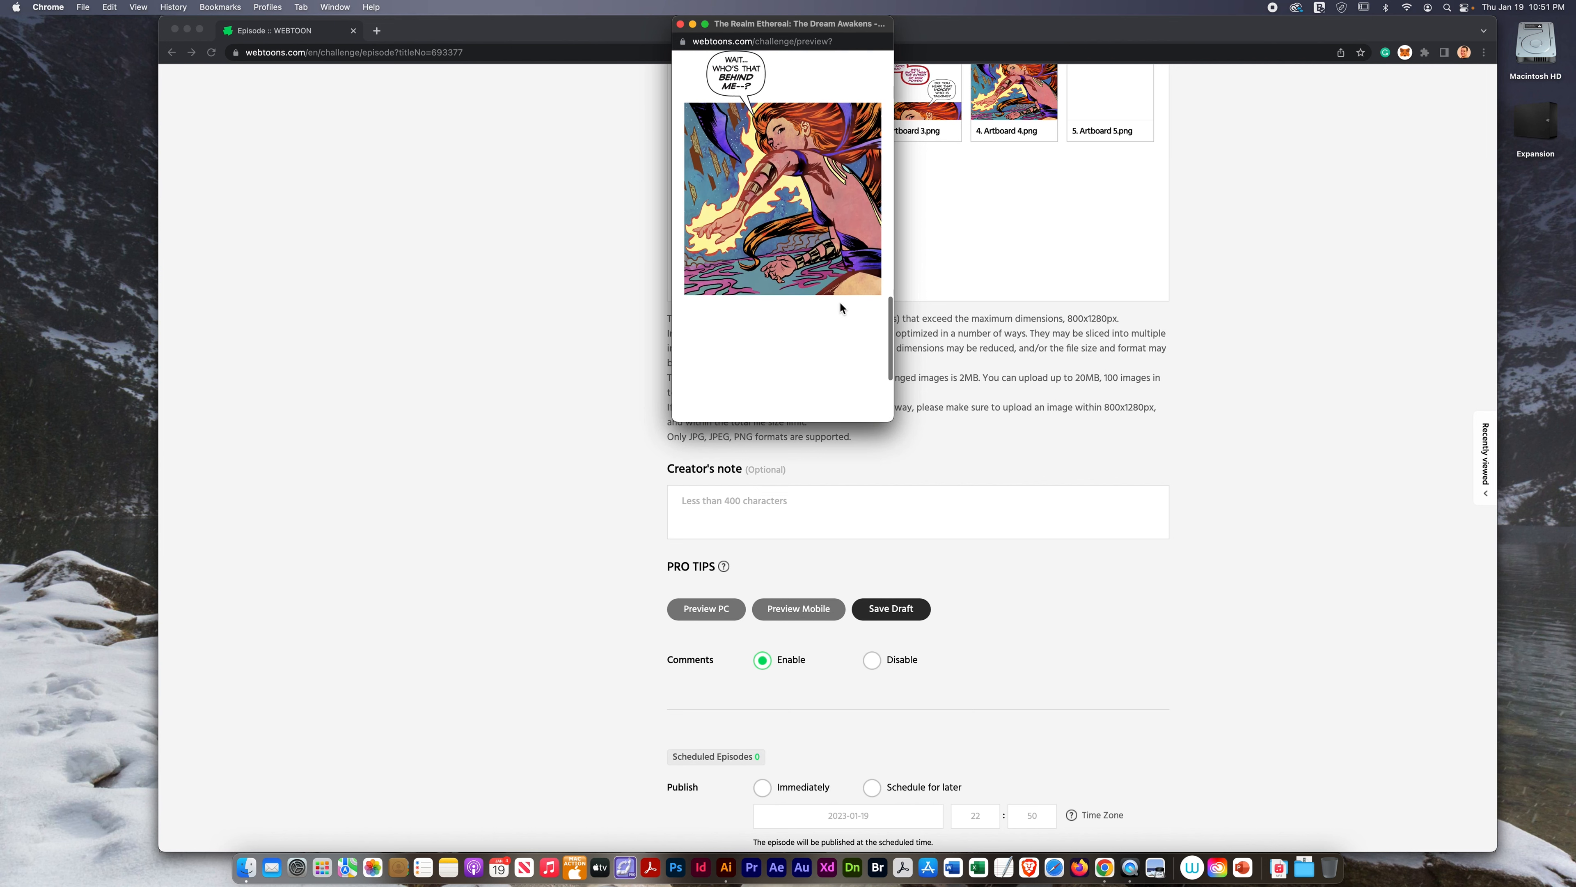
scroll(841, 308, down, 2)
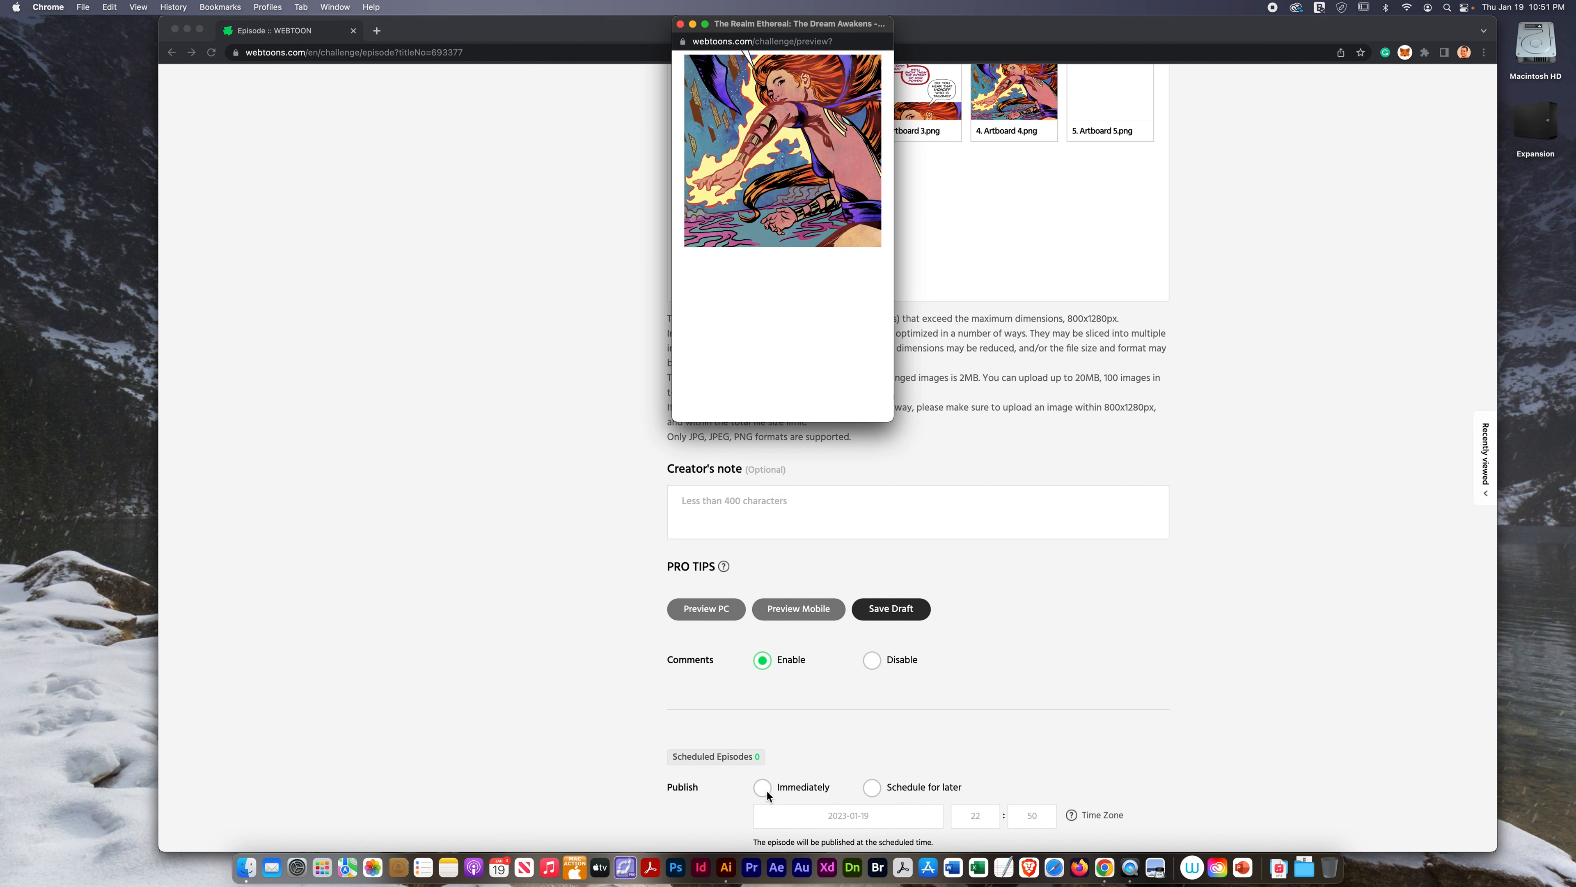
- Switch to Illustrator and review the stacked webtoon panels and balloons from the "Chaos Fire" panel down to "Wait... who's that behind me"
click(726, 867)
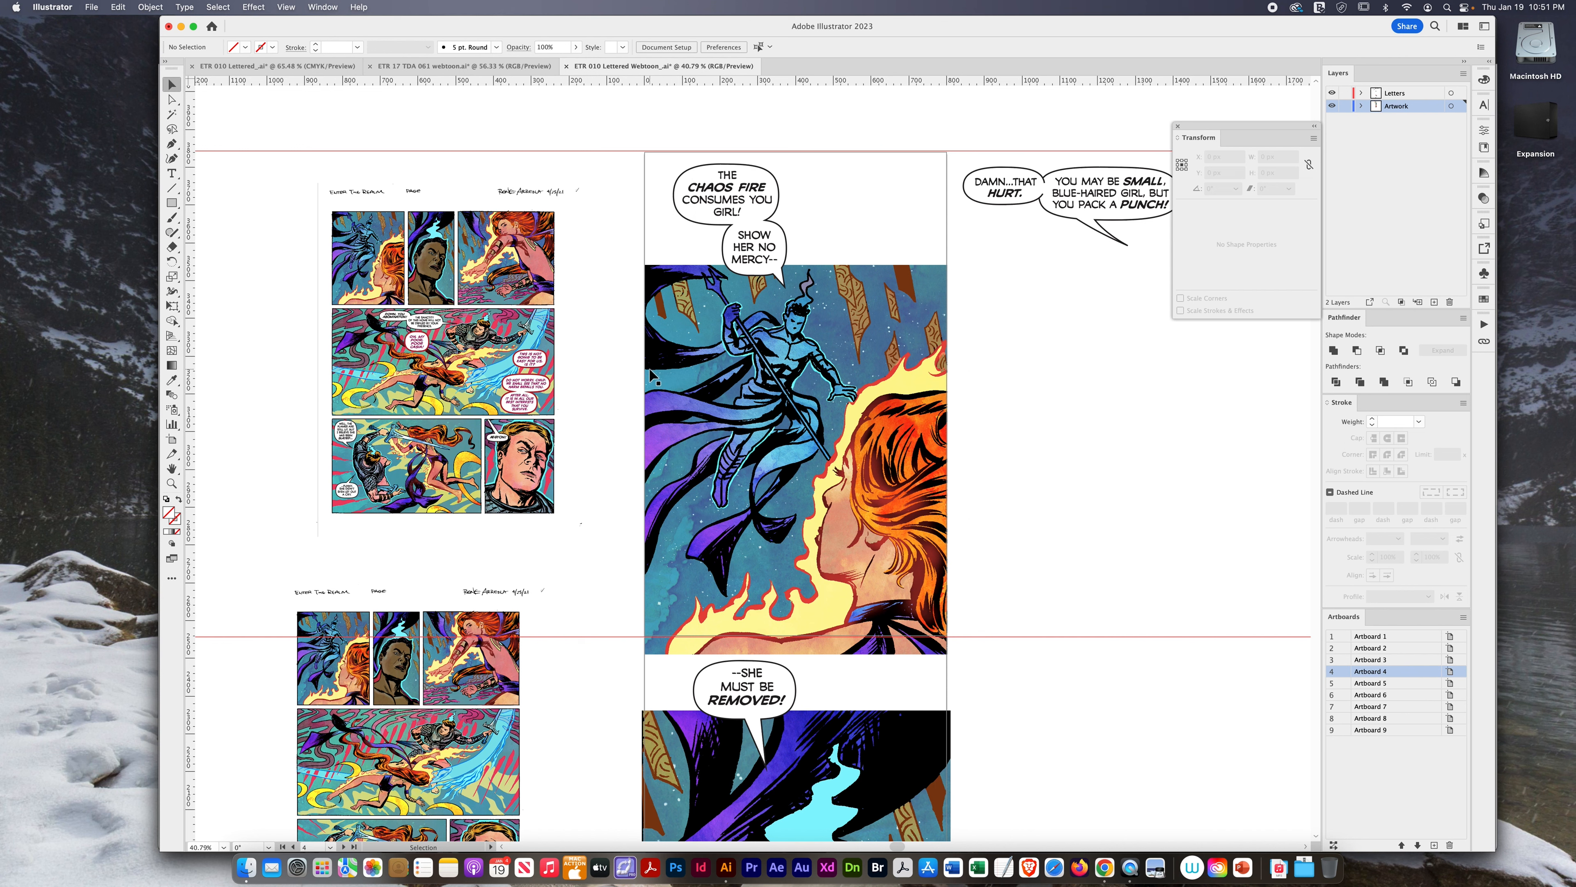
scroll(689, 366, down, 6)
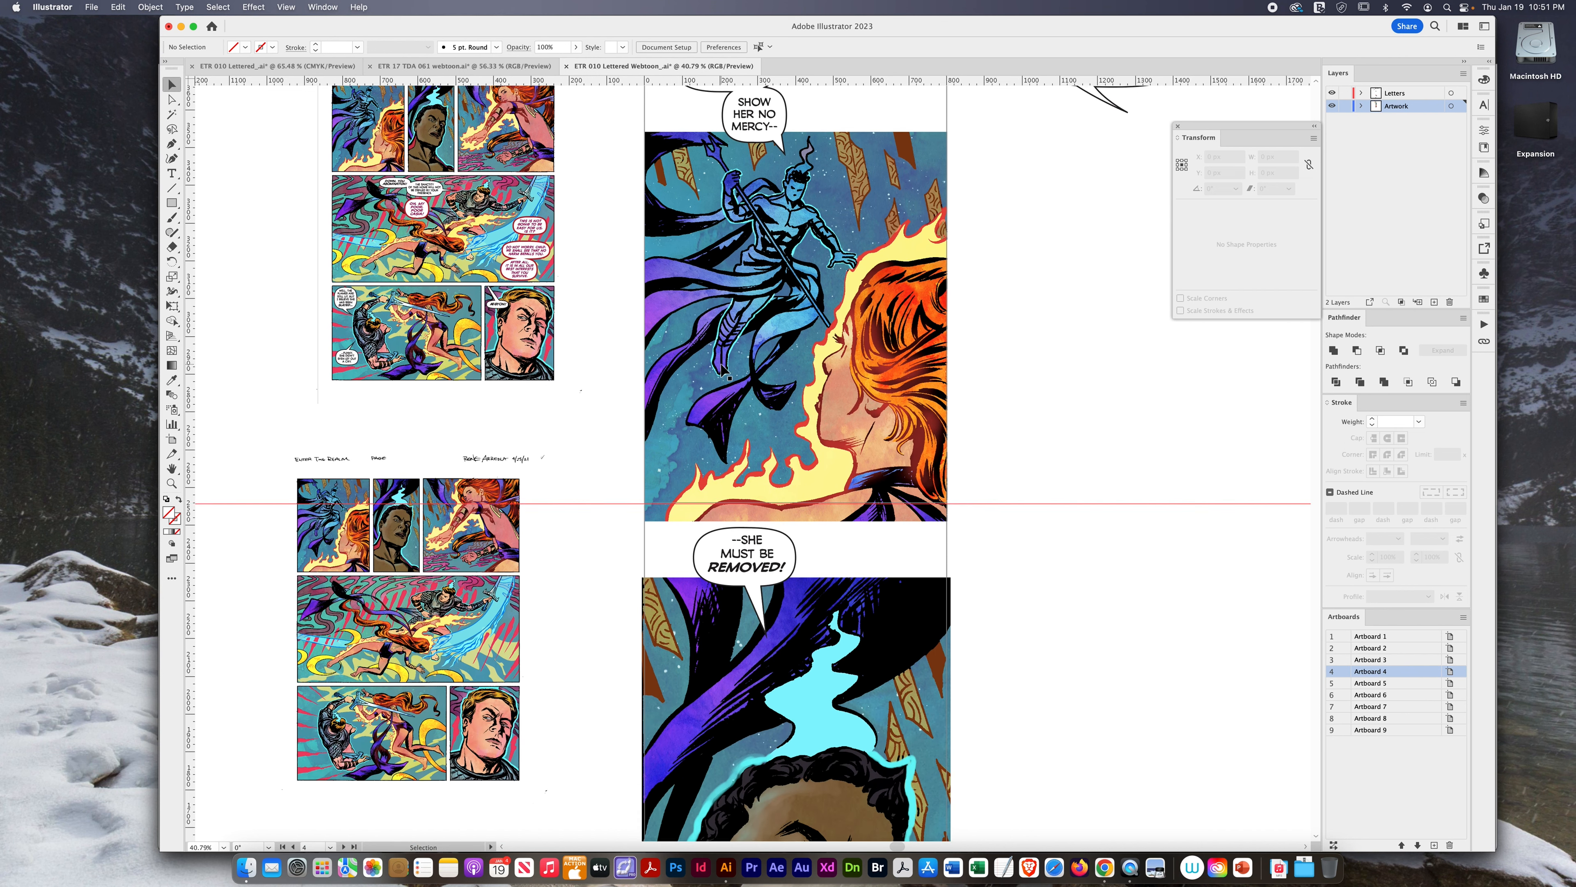
scroll(721, 369, down, 6)
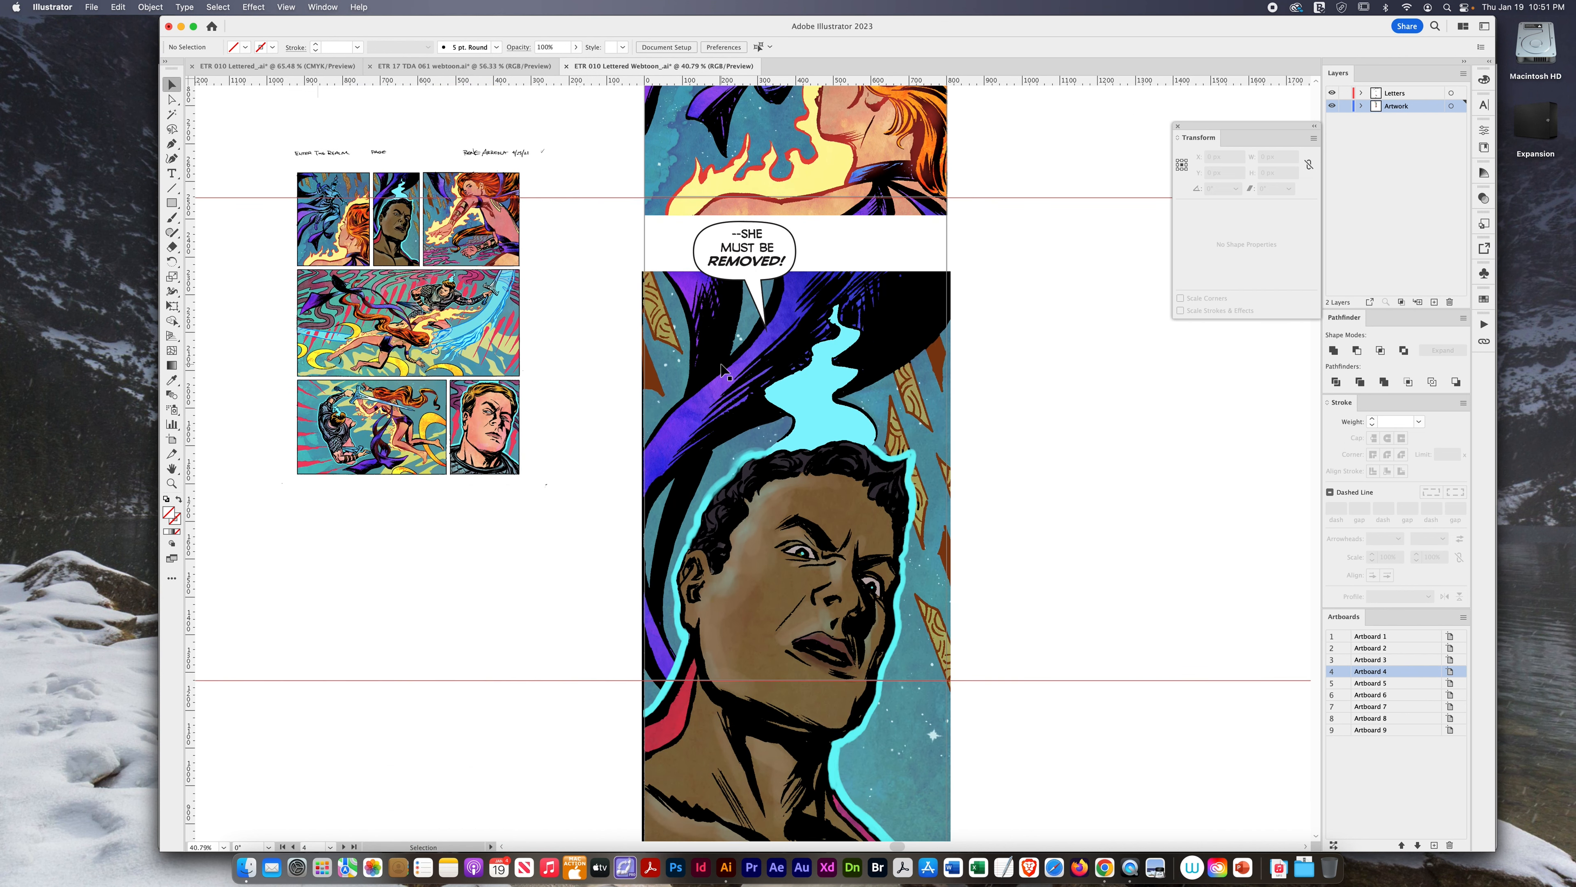
scroll(722, 370, down, 8)
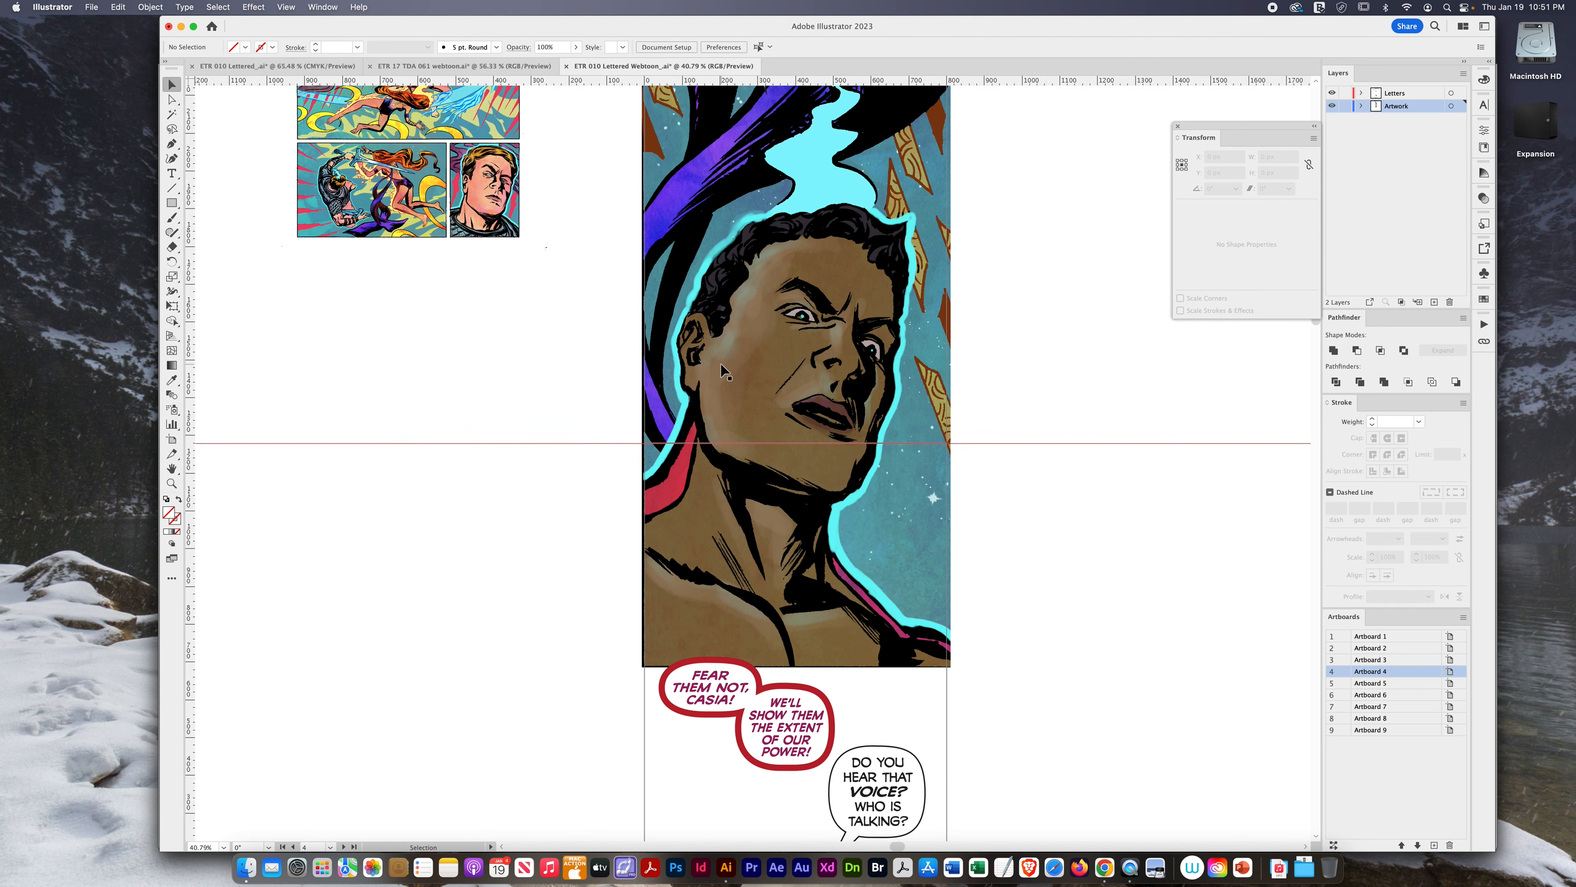
scroll(725, 373, down, 7)
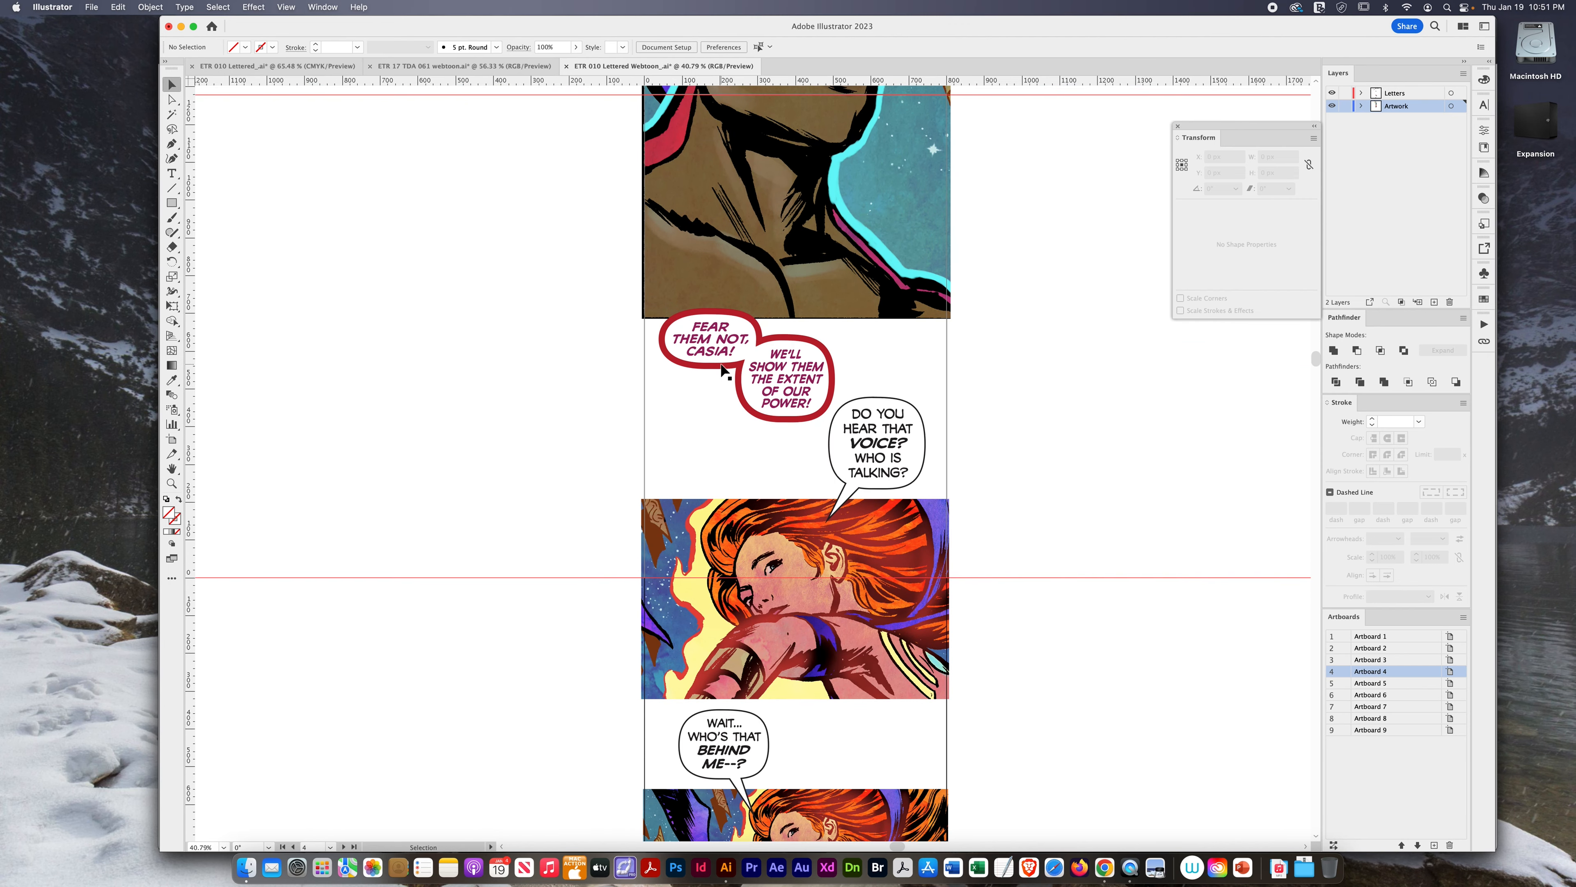
scroll(725, 371, down, 3)
scroll(725, 371, up, 6)
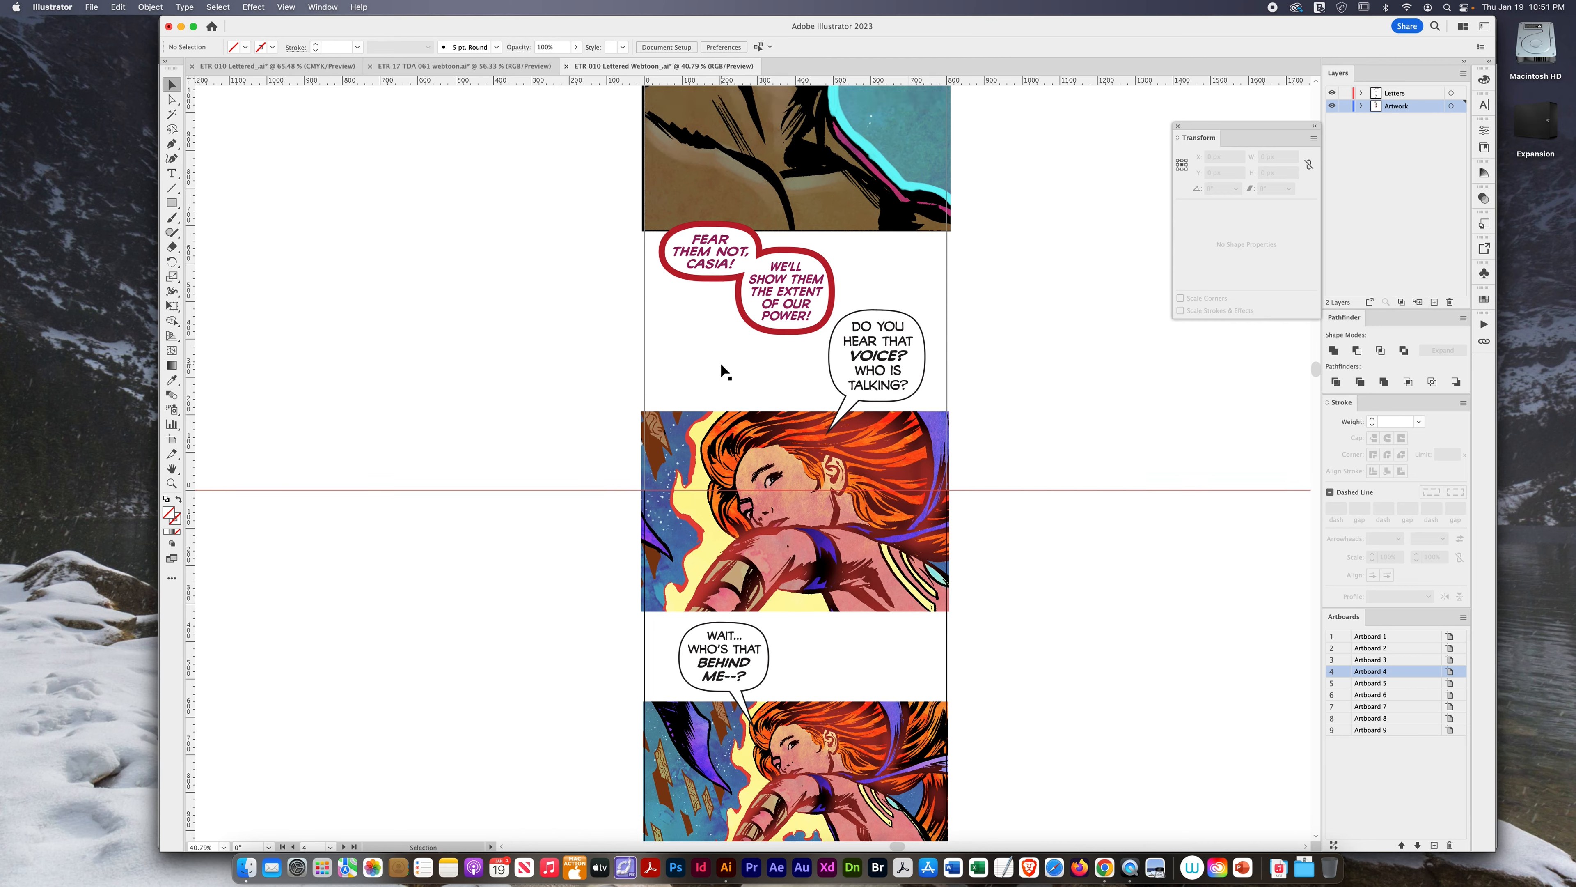
scroll(722, 370, up, 10)
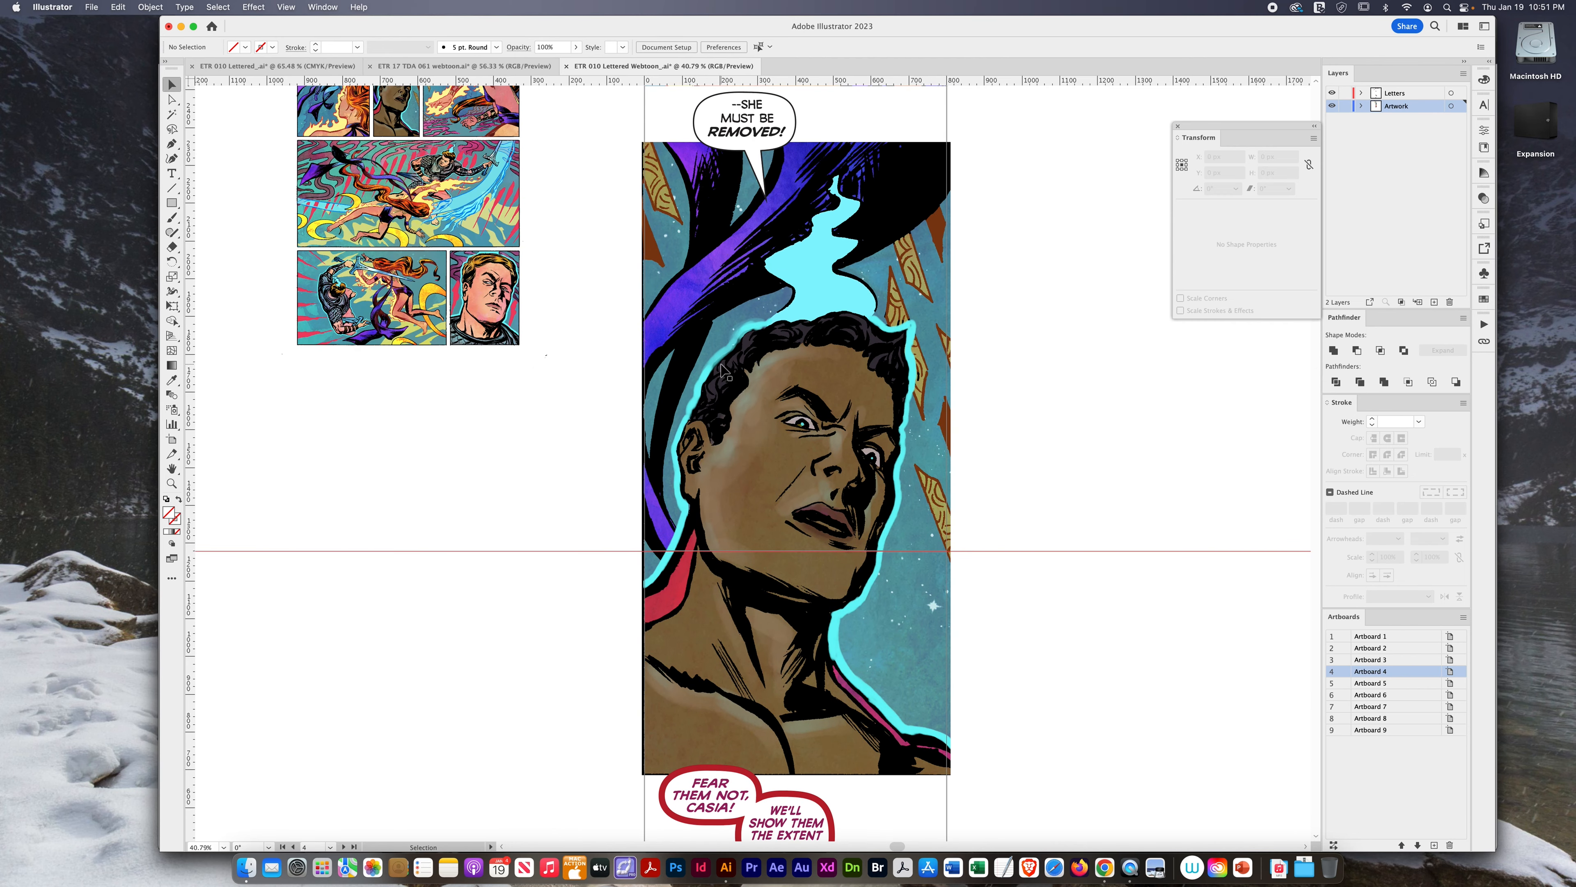
scroll(725, 371, up, 4)
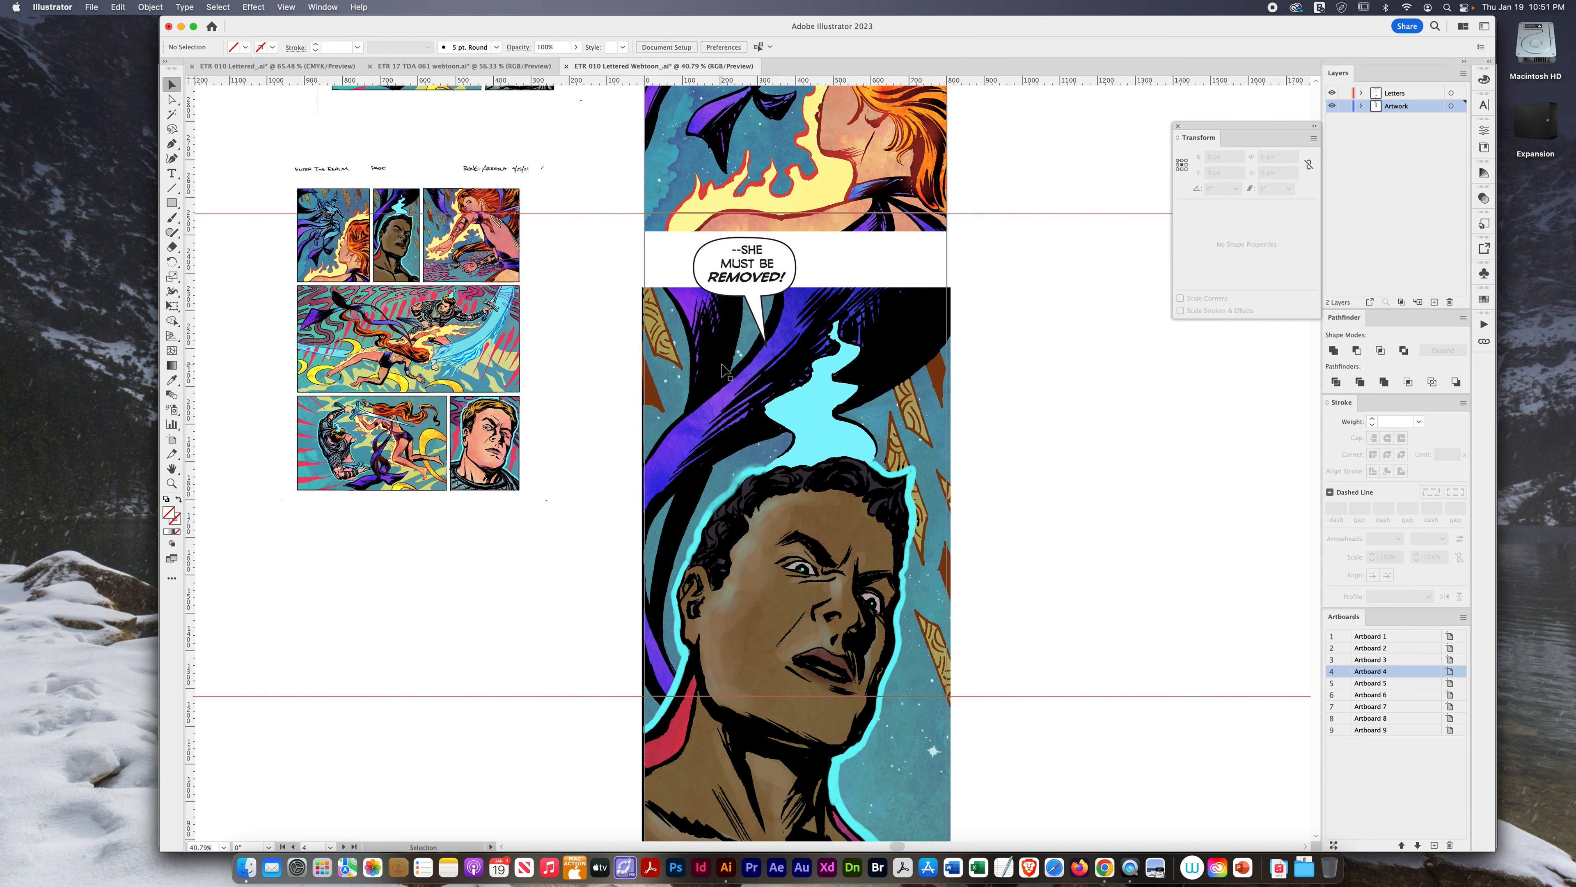